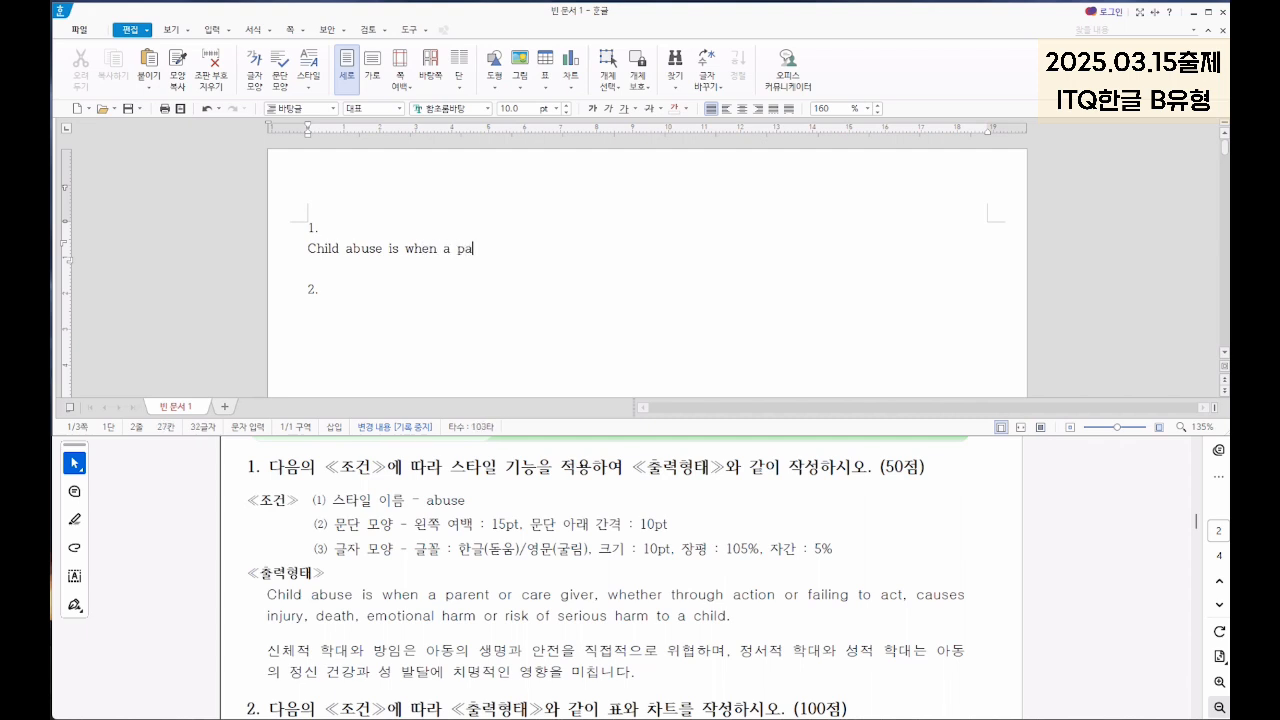
Step: Finish the sentence with "rent or care giver, whether through action or failing to act, causes injury, death, emotional harm or risk of serious harm to a child."
text(ther through )
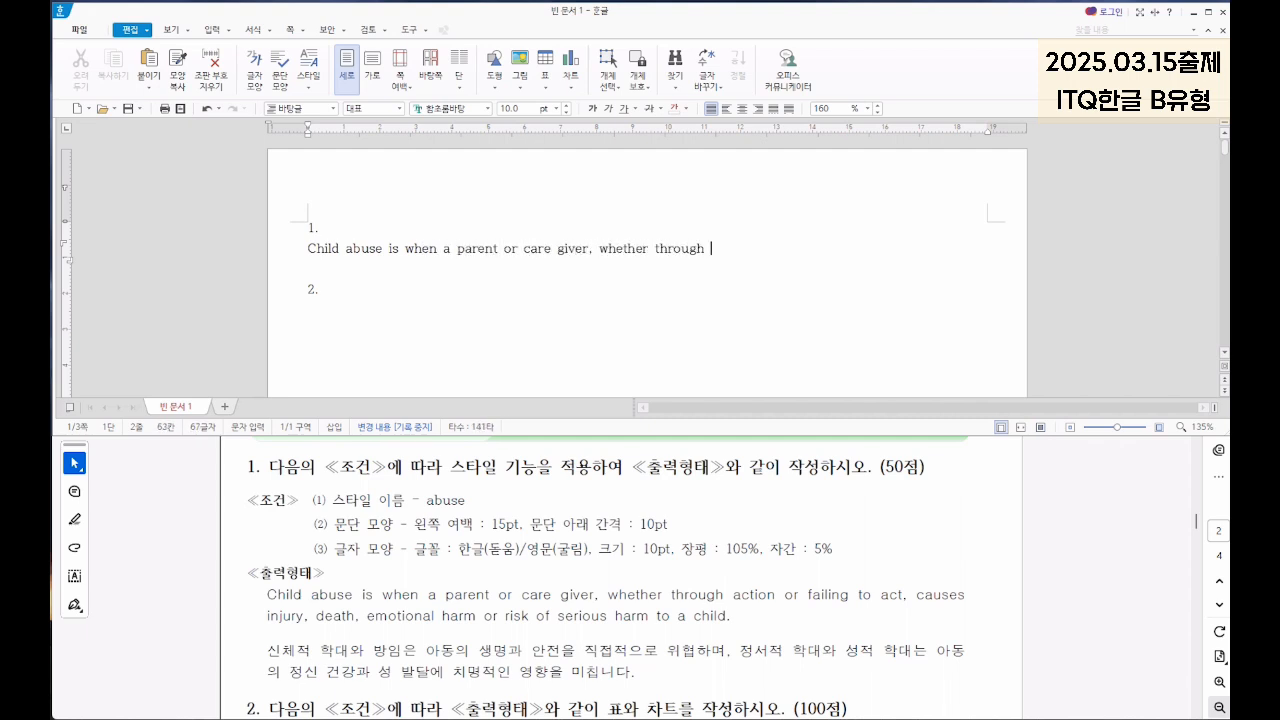
text(action or failing to acth causes injury, death, emotional harm)
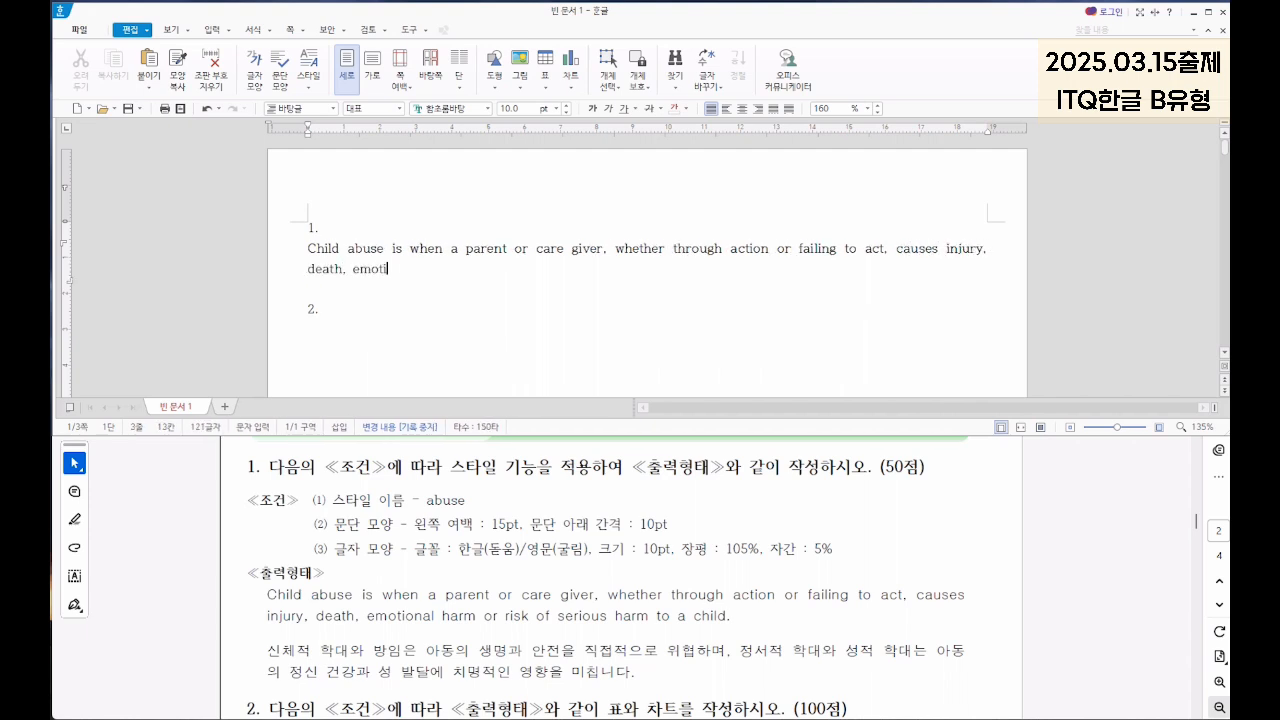
text( or risk of serious harm to a child.)
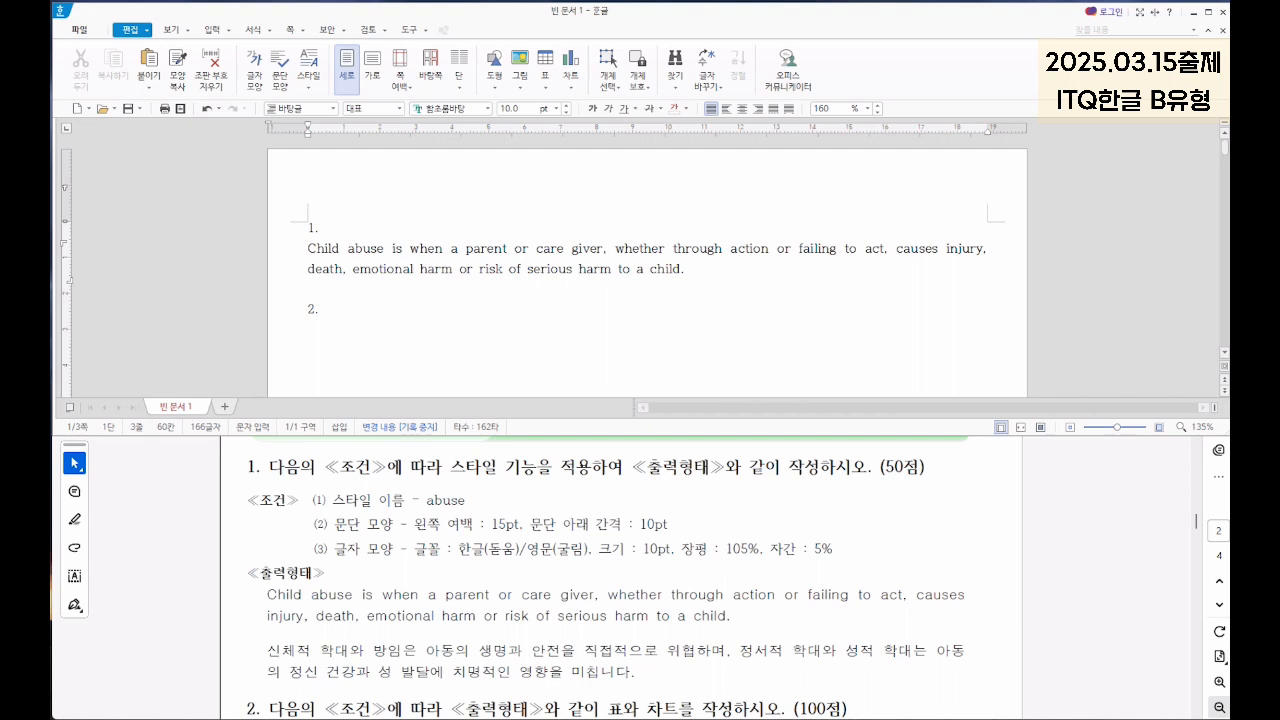
Step: Add a Korean paragraph below: "신체적 학대와 방임은 아동의 생명과 안전을 직접적으로 위협하며, 정서적 하대와 성적 학대는 아동의 정신 건강과 성 발달에 치명적인 영향을 미칩니다."
key(Return)
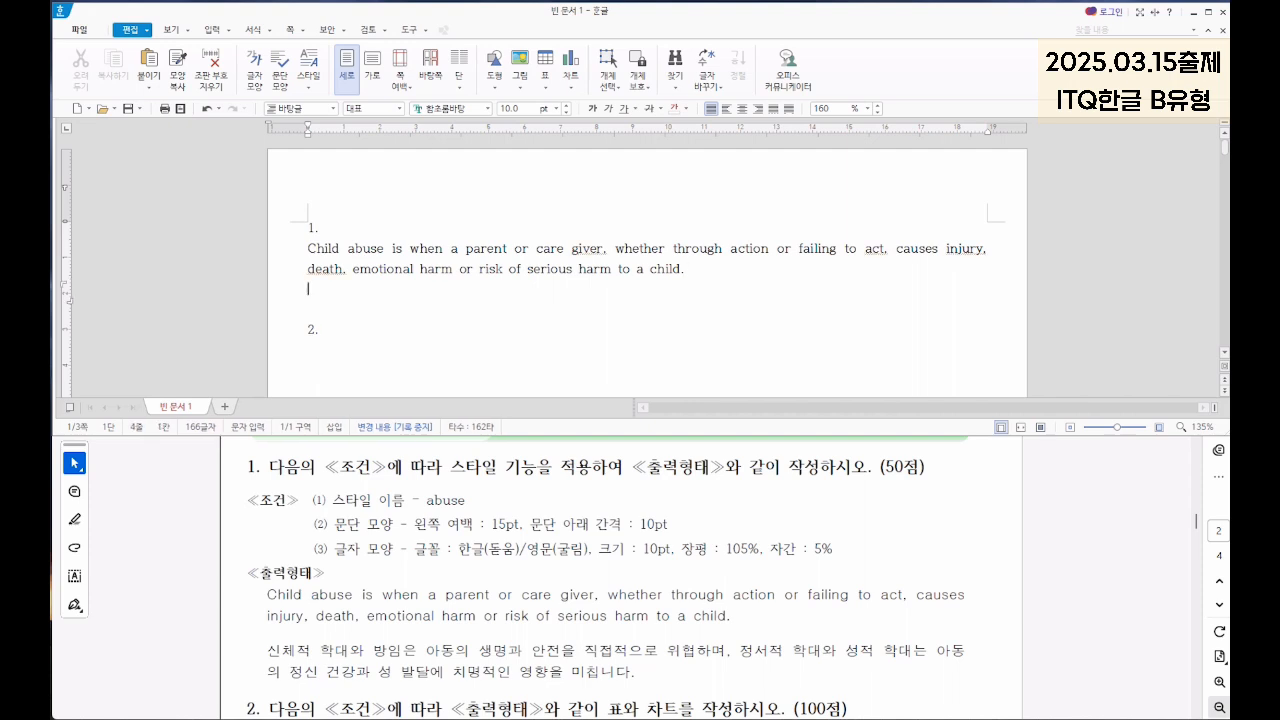
text(신체적 학대와 방임은 아동의 생명과 안전으)
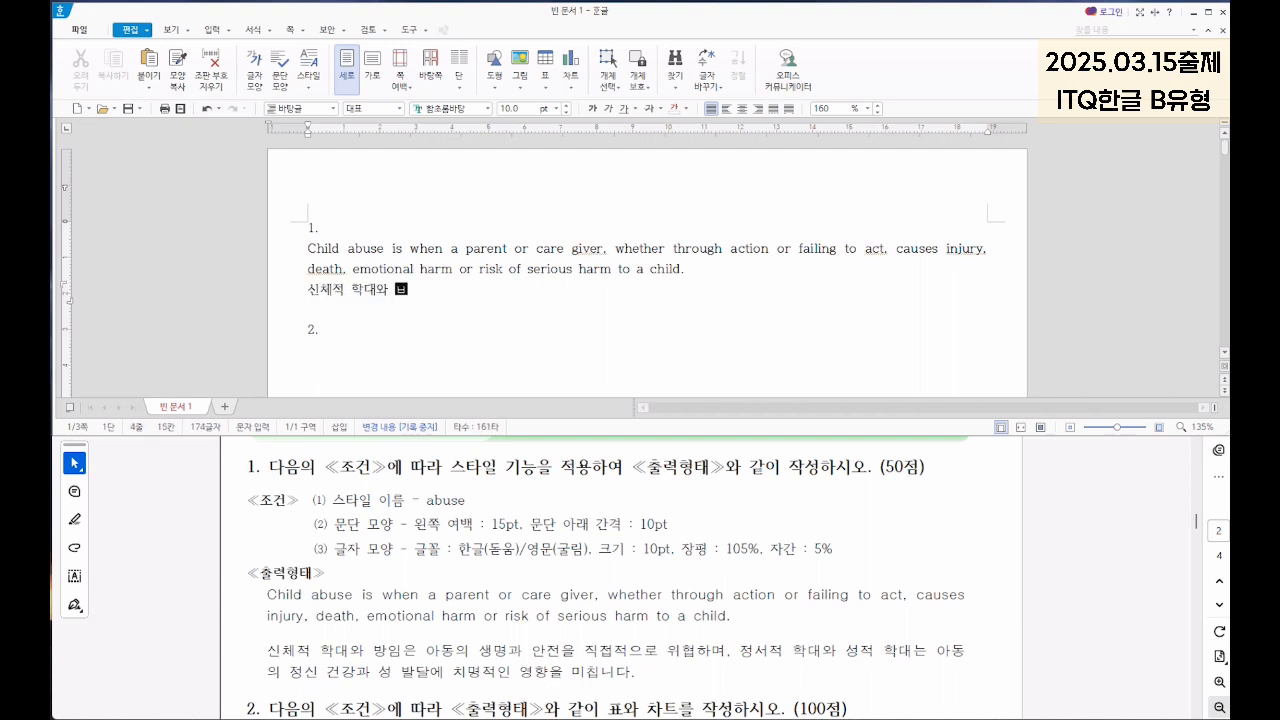
text(을 직접적으로 위협하며, 정서적 하대와 성)
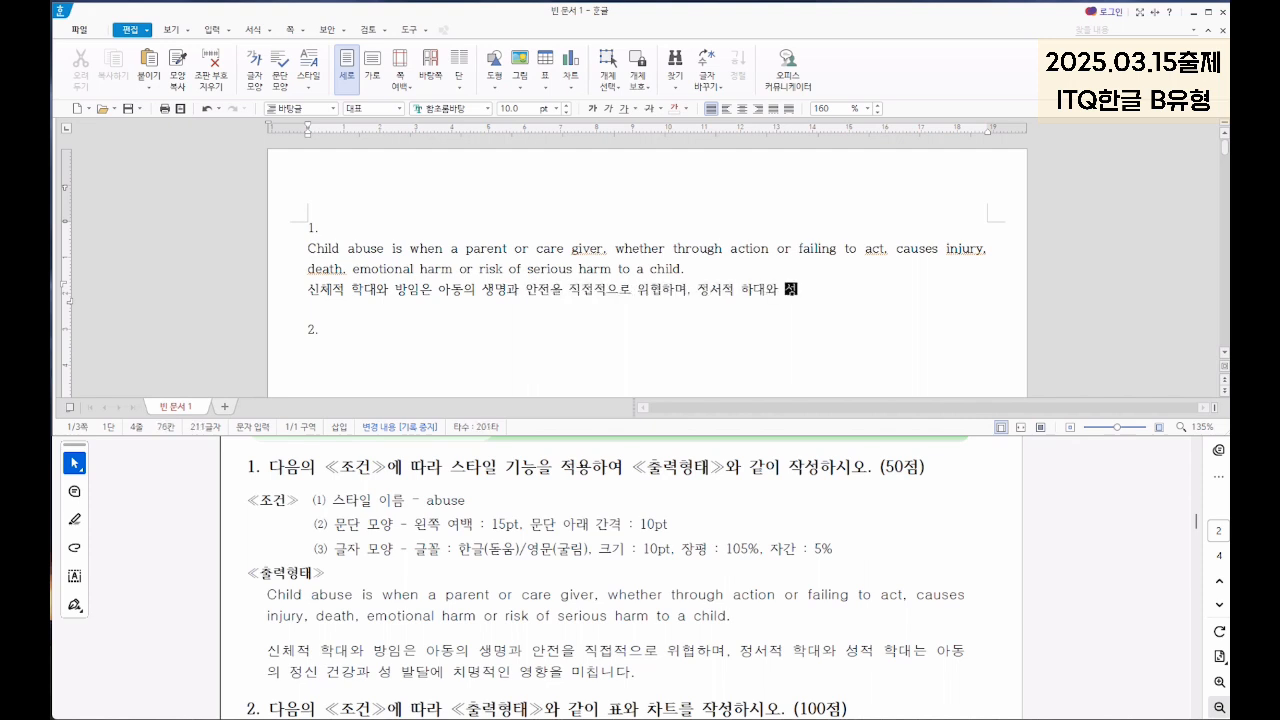
text(적 학대는 아동의 정신 건강과 성 발달에 치명적인 영향을 미칩니)
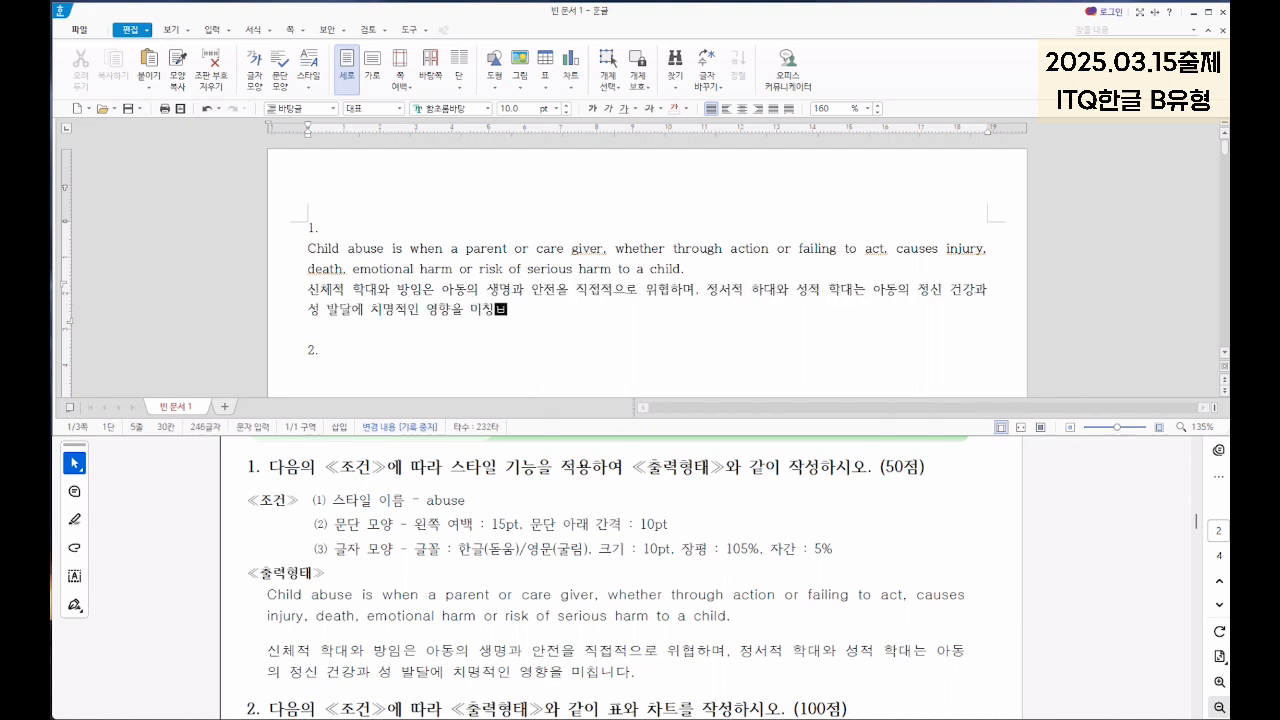
text(다.)
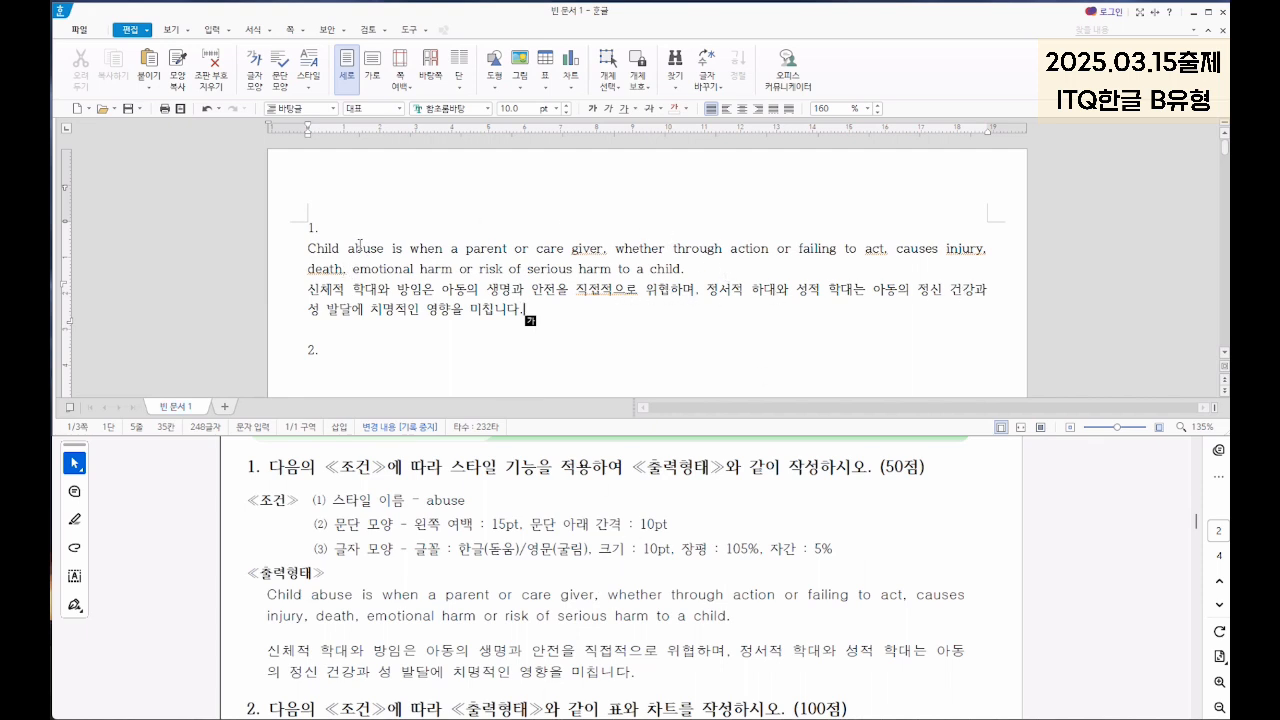
Step: Start a new style named "abuse" for the English and Korean paragraphs under "1."
drag(310, 257, 611, 317)
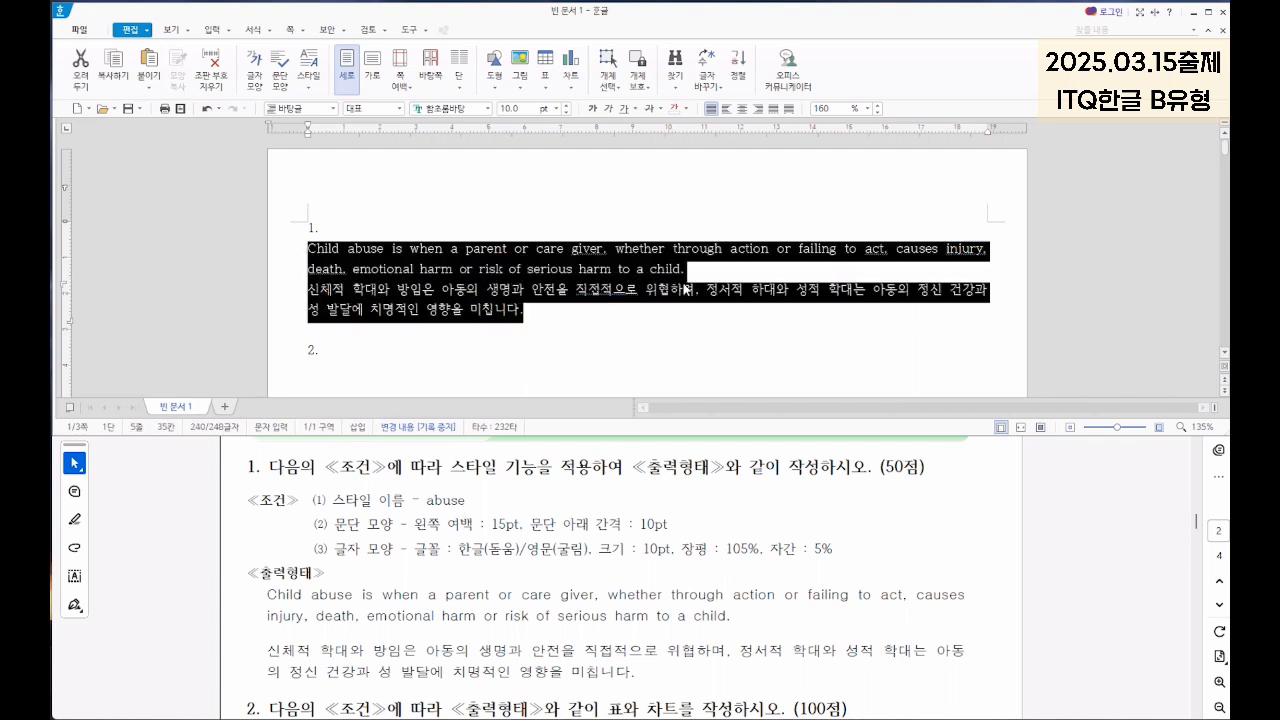
right_click(578, 273)
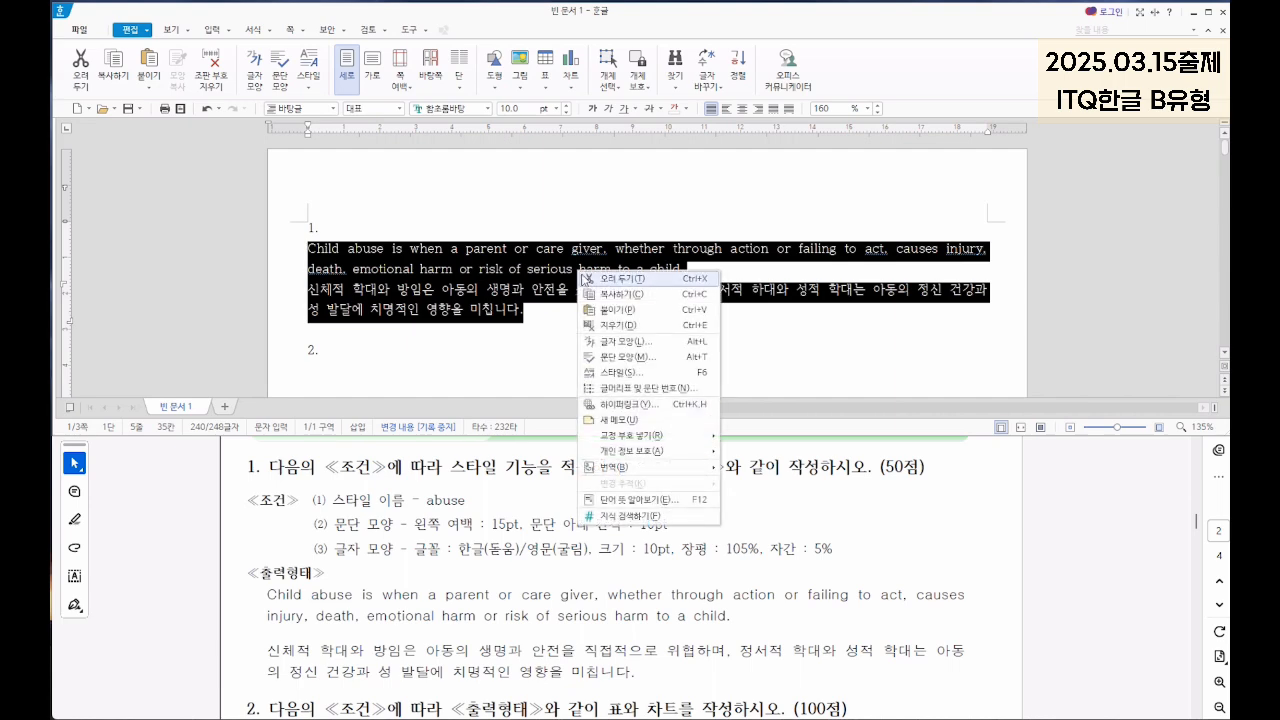
click(647, 373)
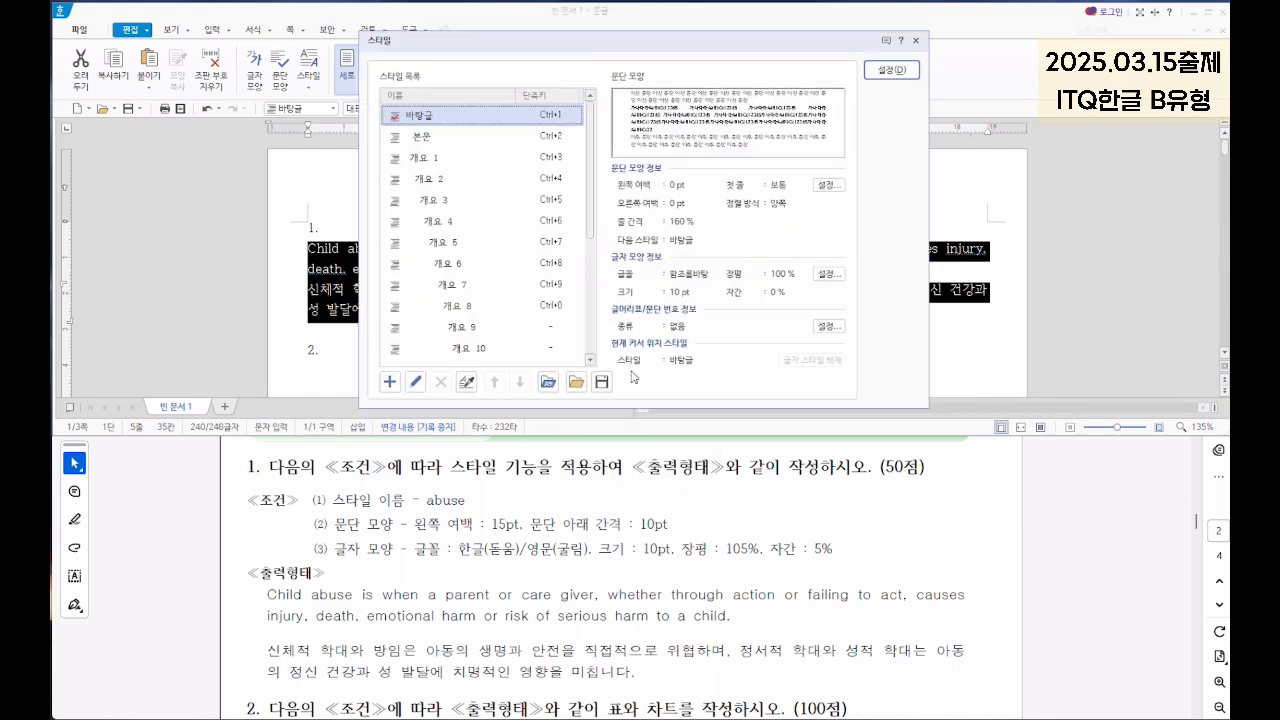
click(390, 382)
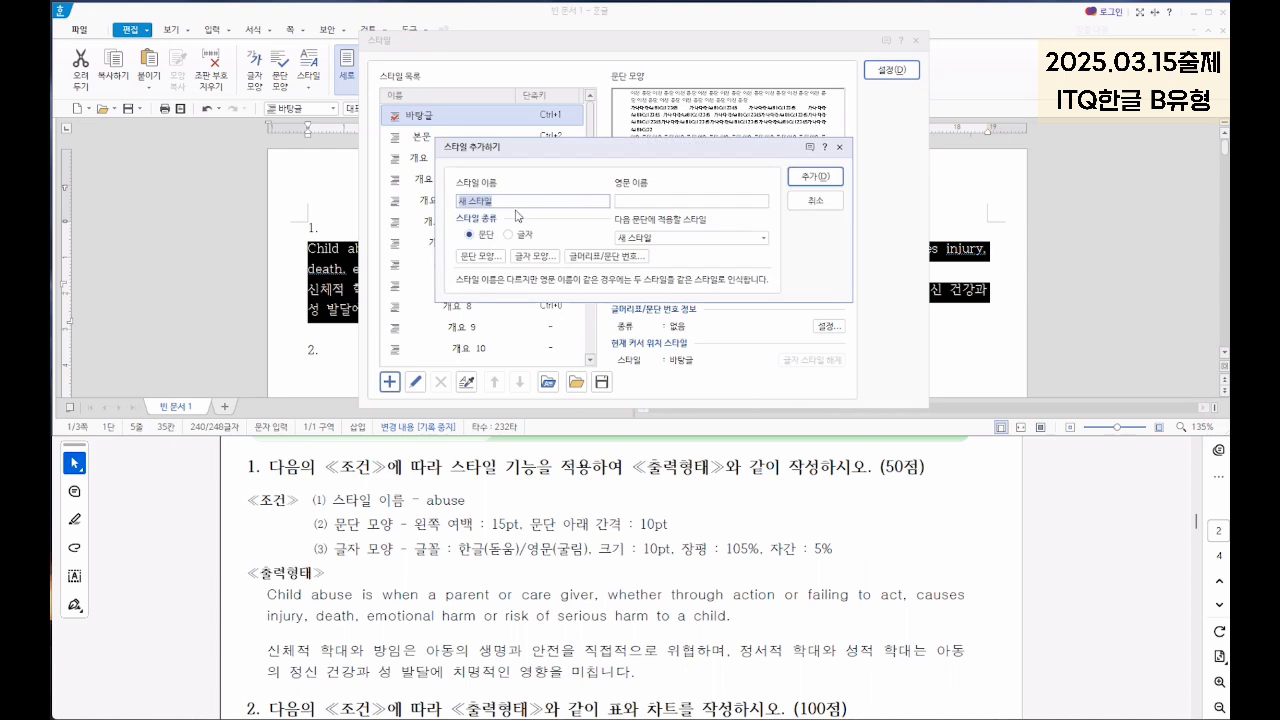
text(abuse)
Step: Set the abuse style's paragraph shape to a 15 pt left margin and 10 pt spacing below the paragraph
click(484, 258)
click(480, 257)
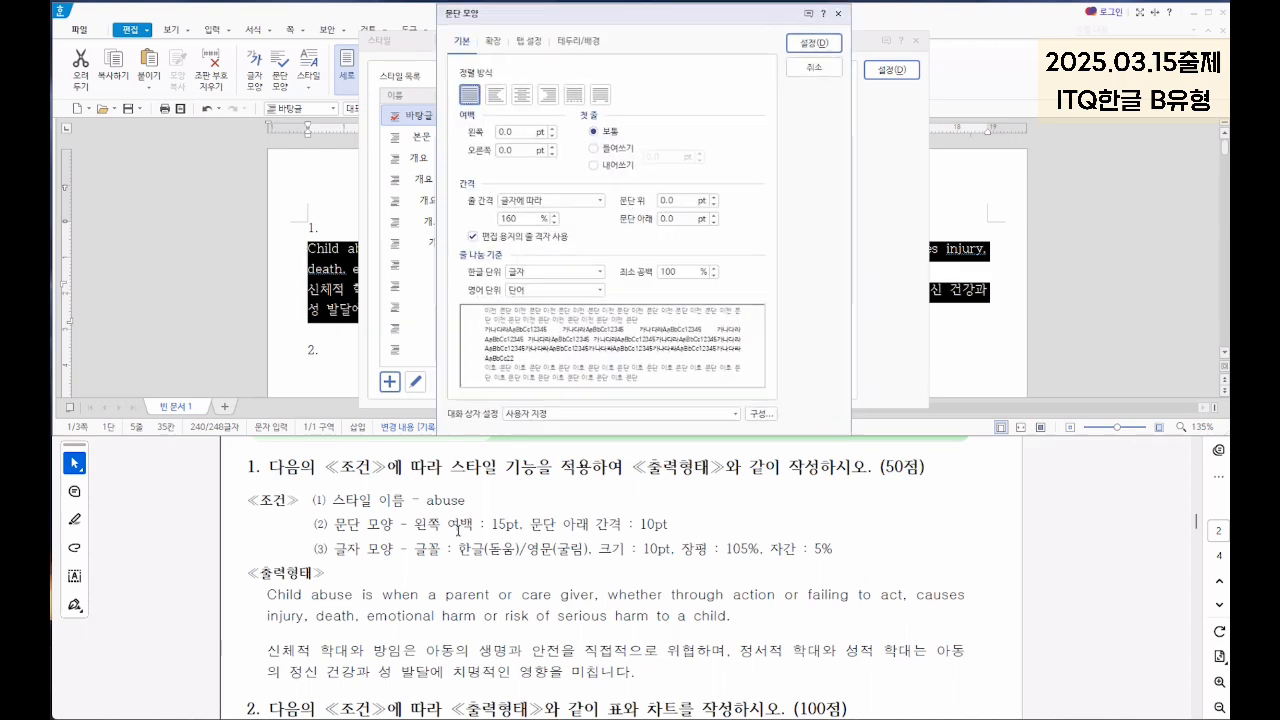
drag(517, 132, 453, 134)
text(15)
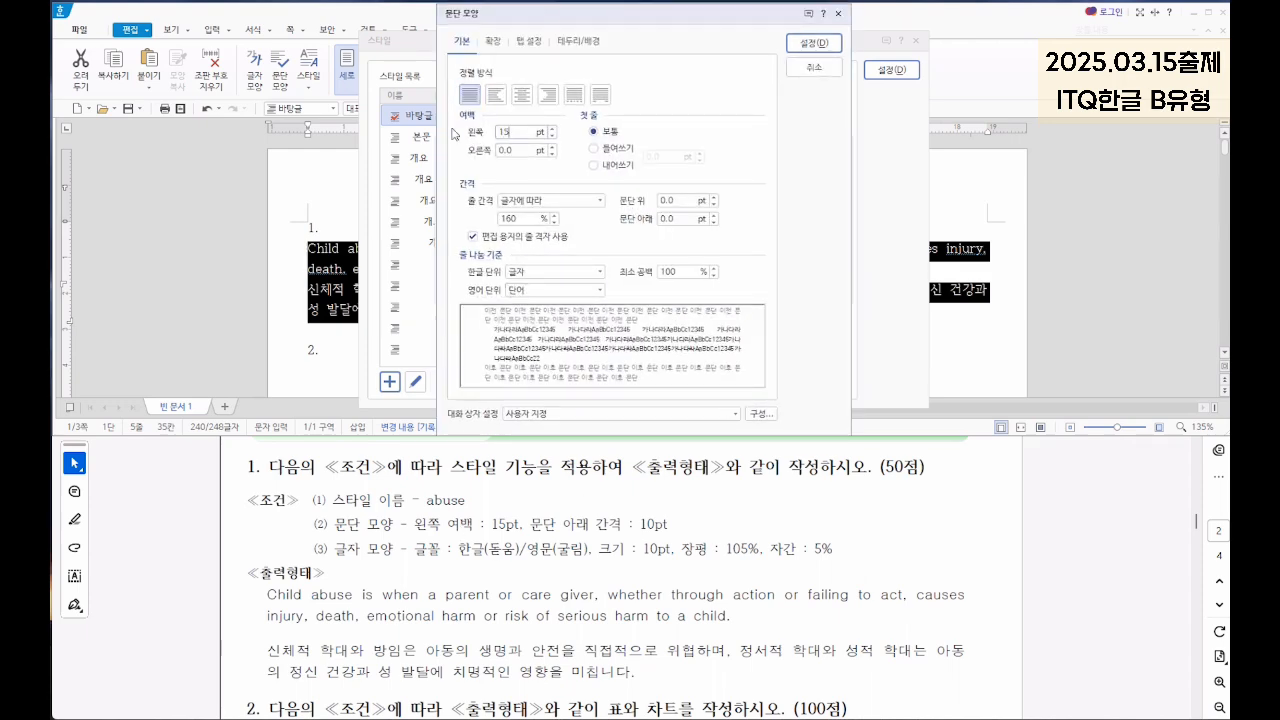
drag(674, 219, 590, 220)
text(10)
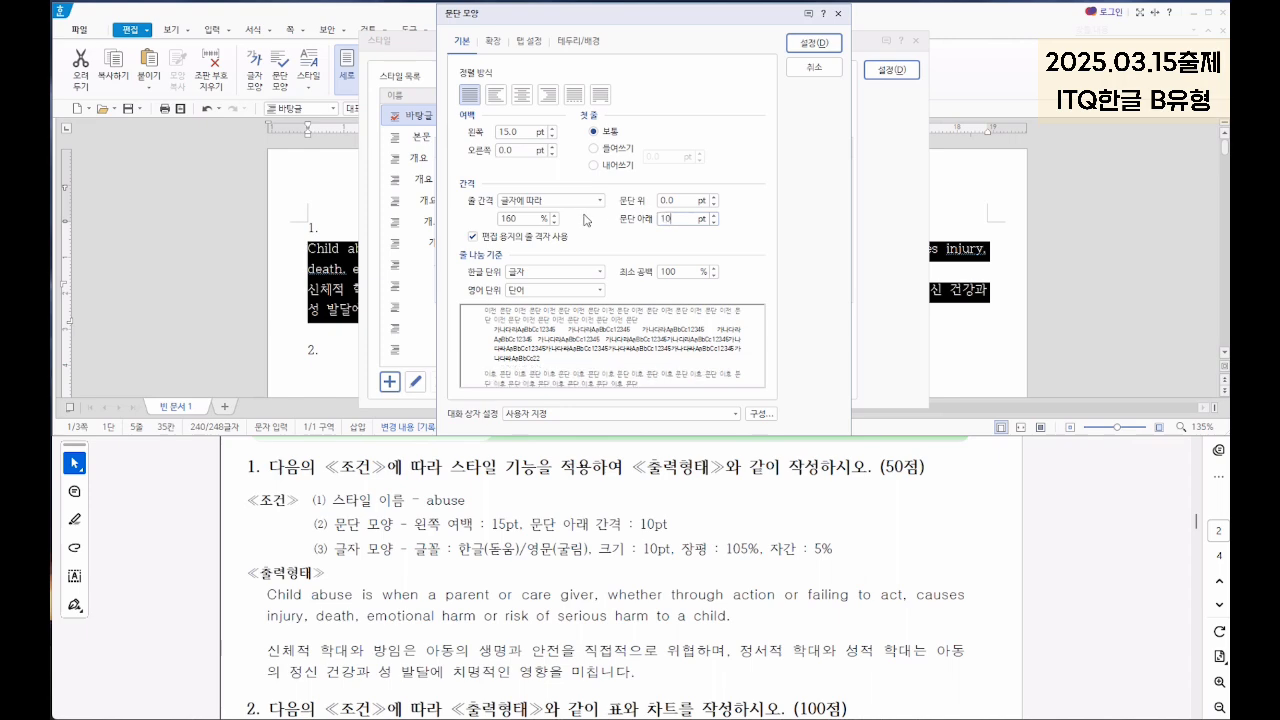
key(Return)
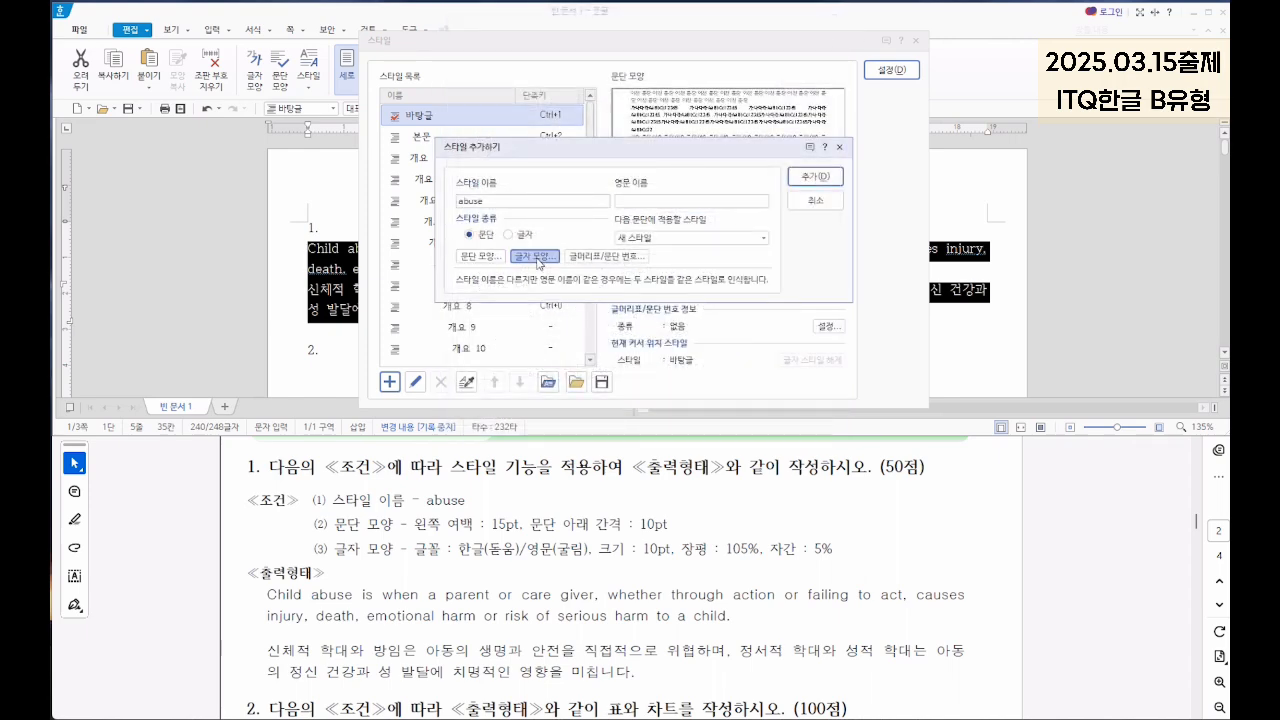
Step: Set the abuse style's character width to 105% and its letter spacing to 5%
click(538, 257)
drag(686, 40, 586, 108)
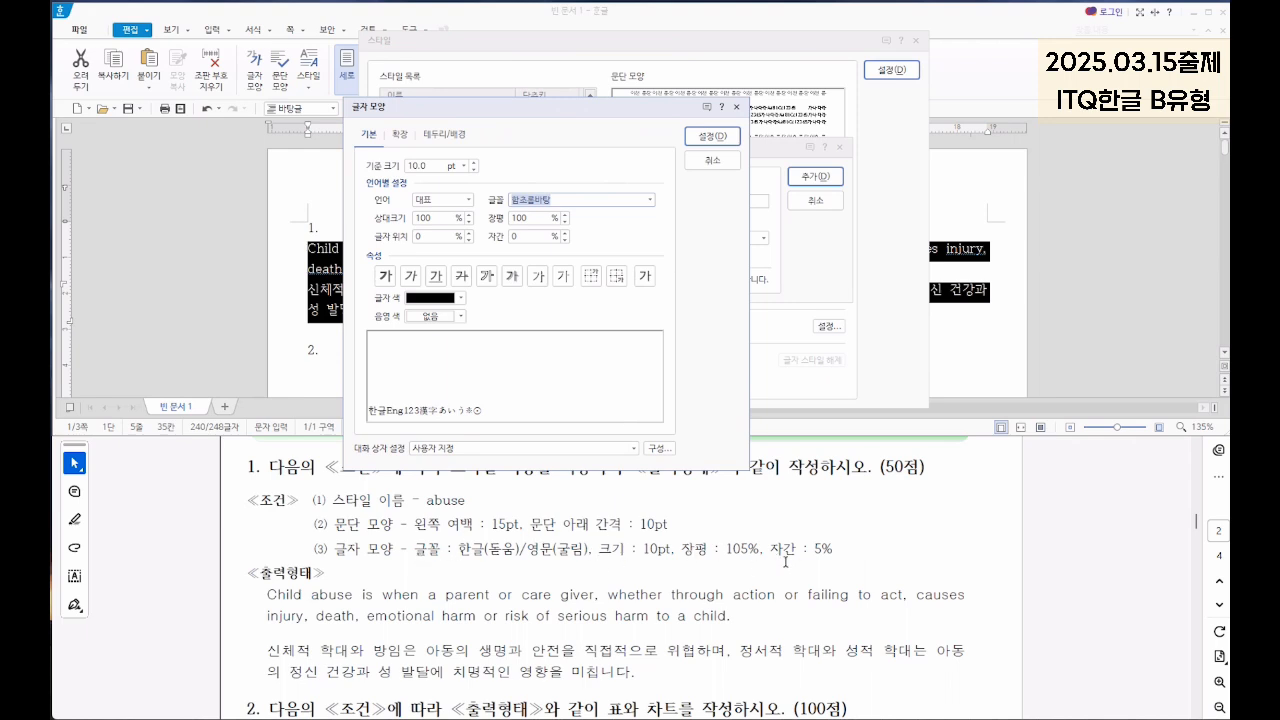
drag(543, 218, 460, 218)
text(105)
key(Tab)
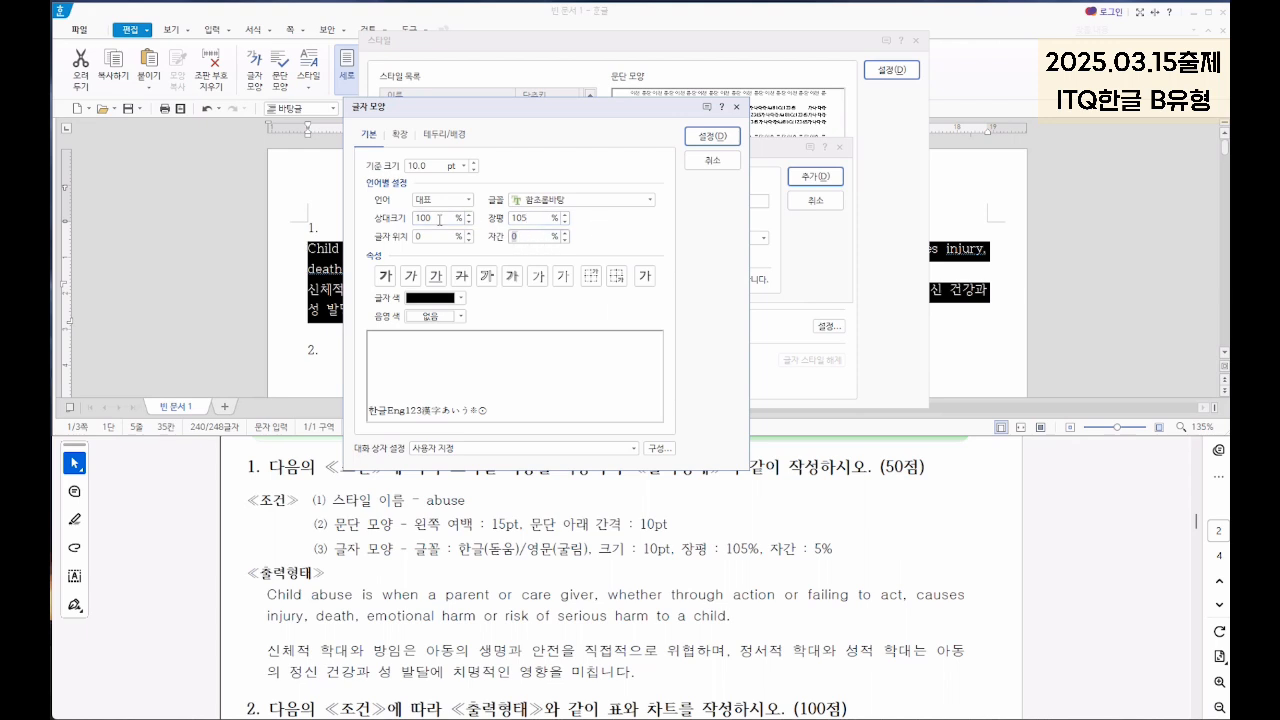
text(5)
Step: Set the abuse style's font for Korean text (한글) to 돋움
click(467, 200)
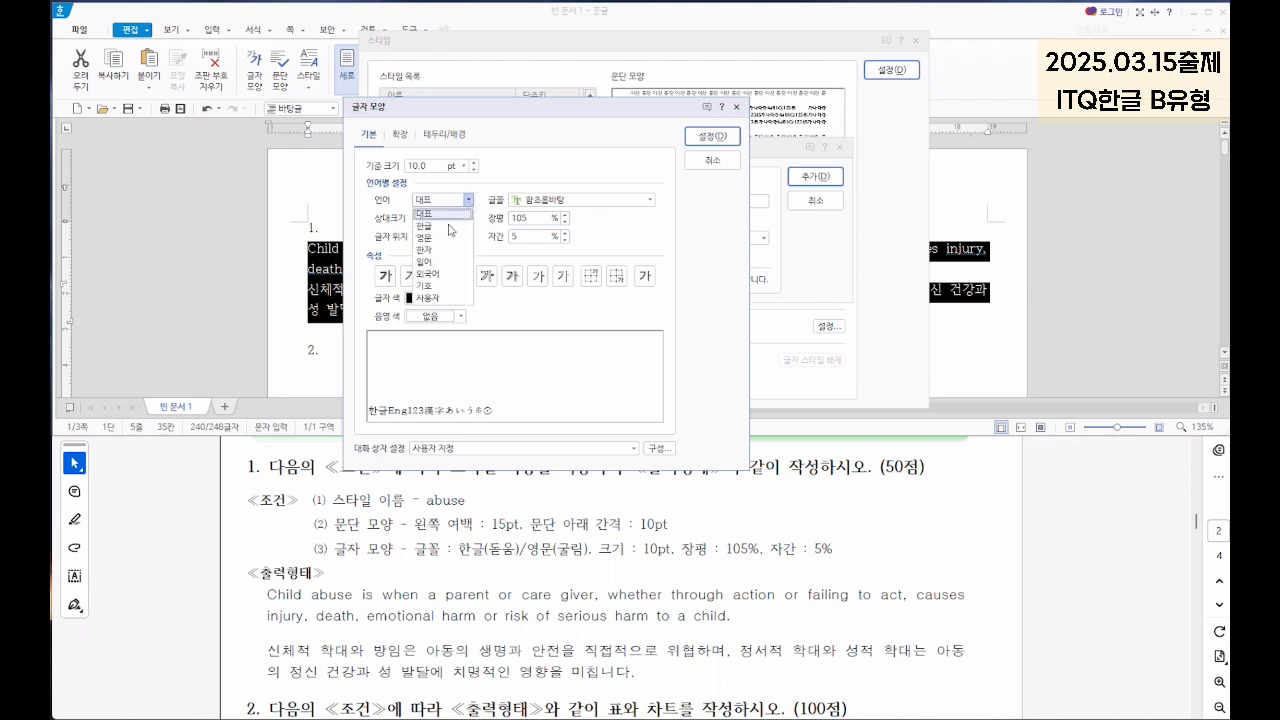
click(444, 226)
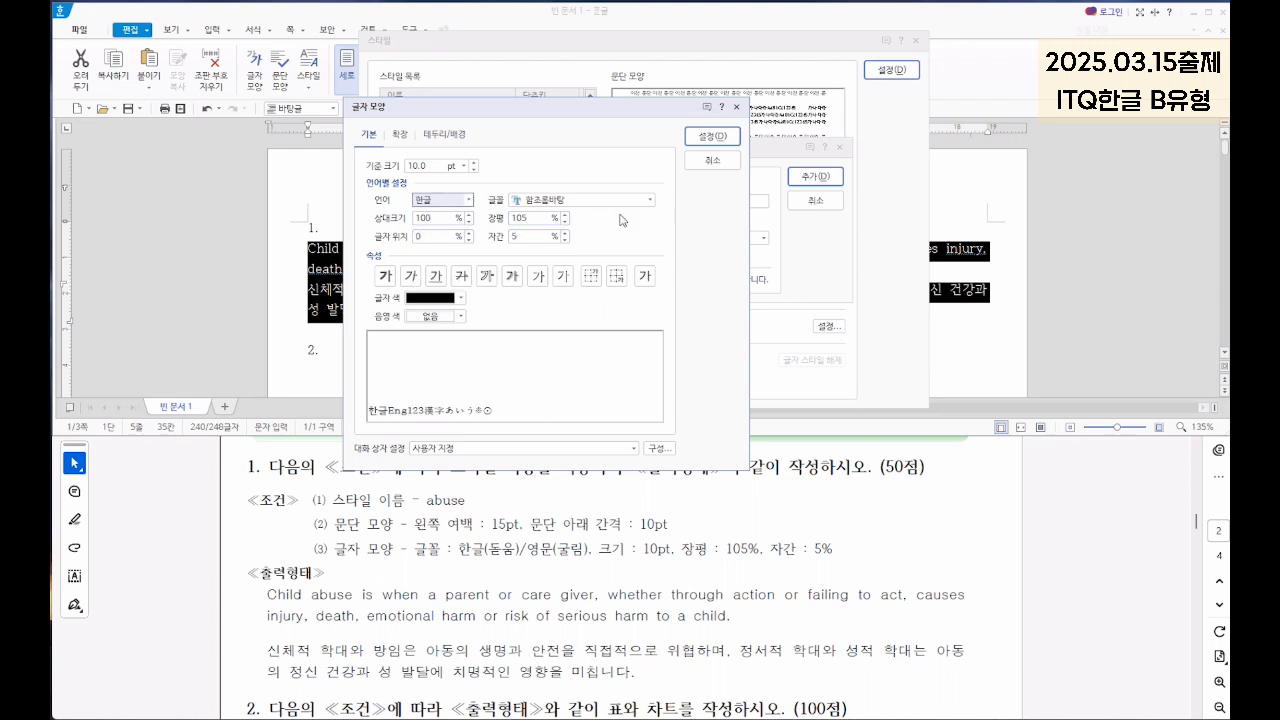
click(650, 200)
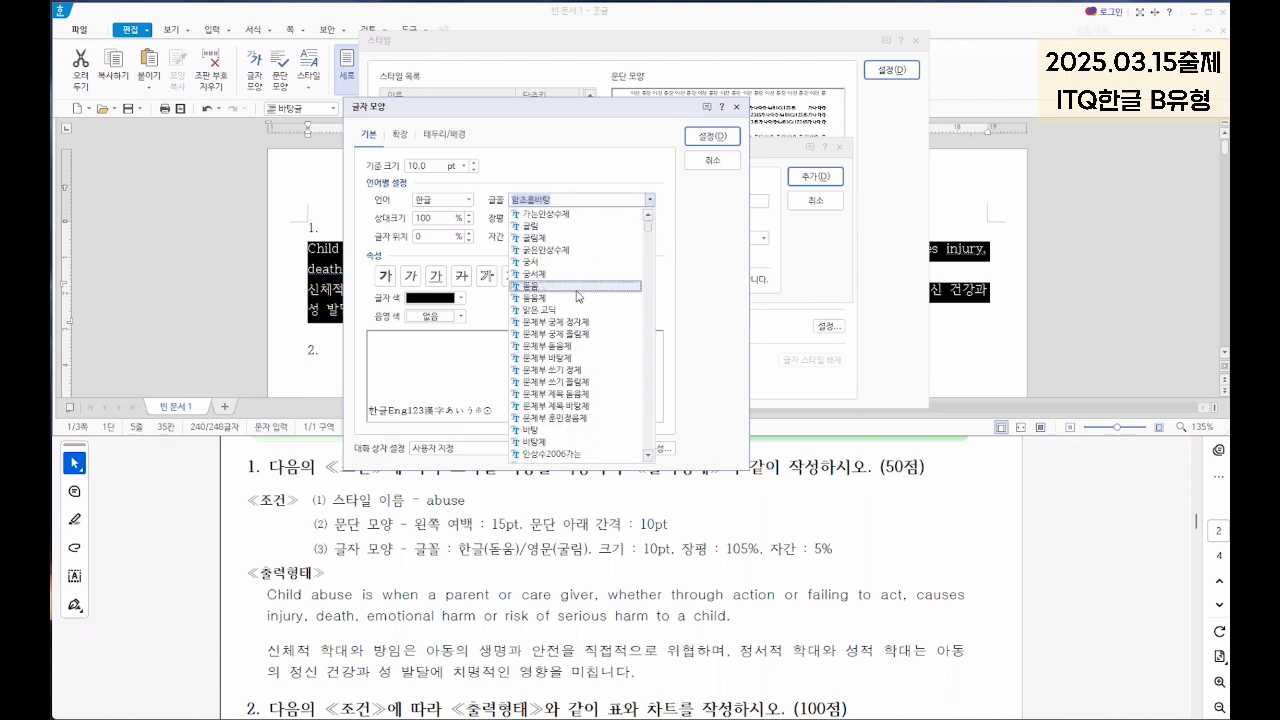
click(556, 287)
Step: Set the style's font for English text (영문) to 굴림 and apply the abuse style to the selected paragraphs
click(467, 200)
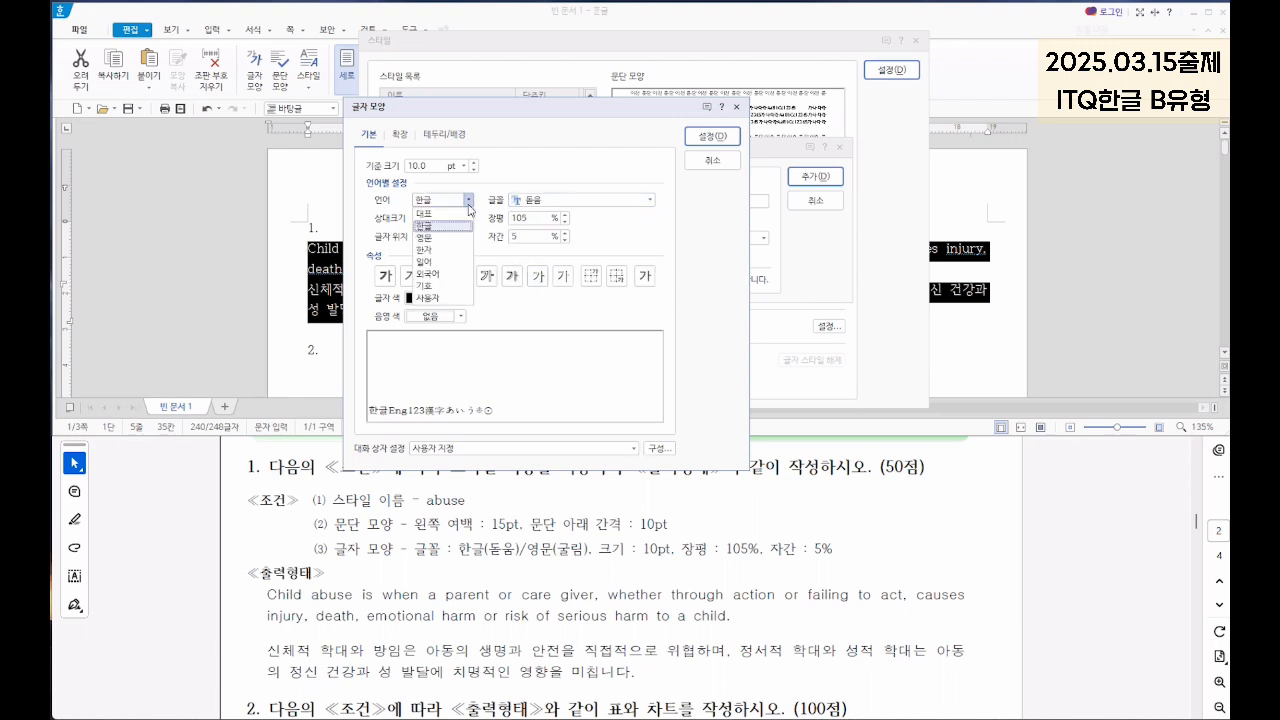
click(424, 238)
click(650, 200)
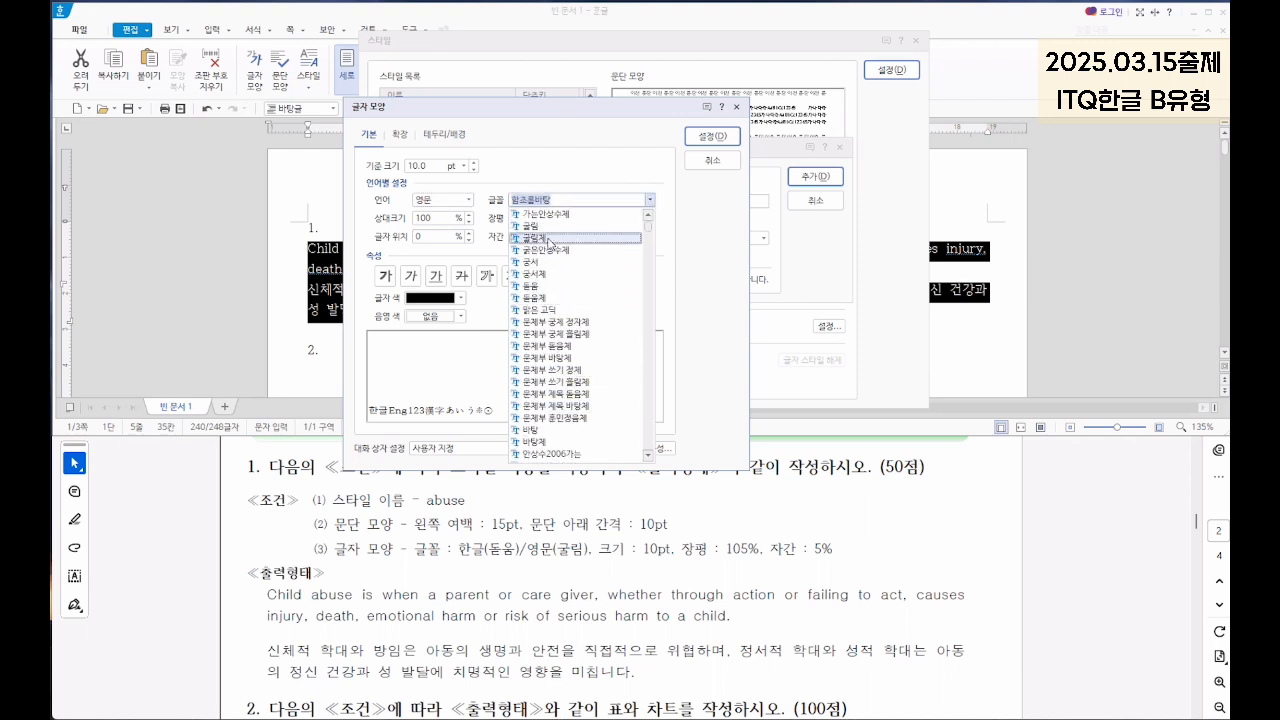
click(548, 236)
click(712, 135)
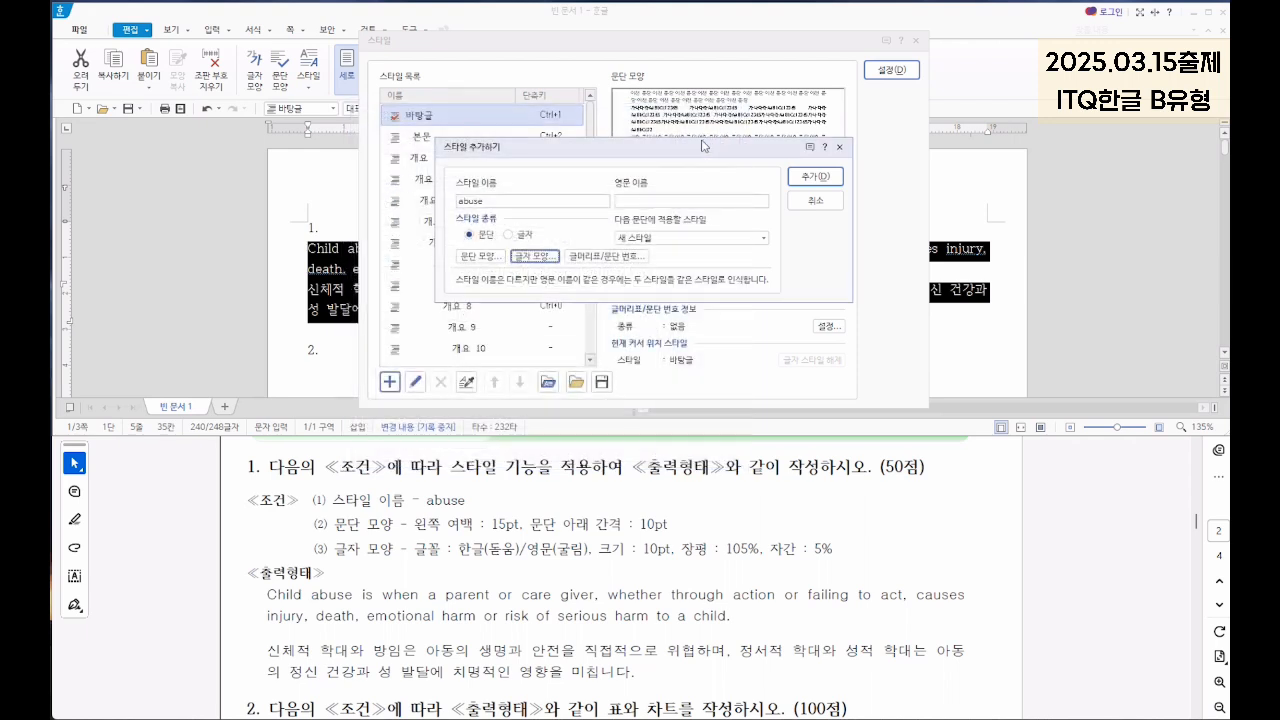
click(833, 178)
click(891, 70)
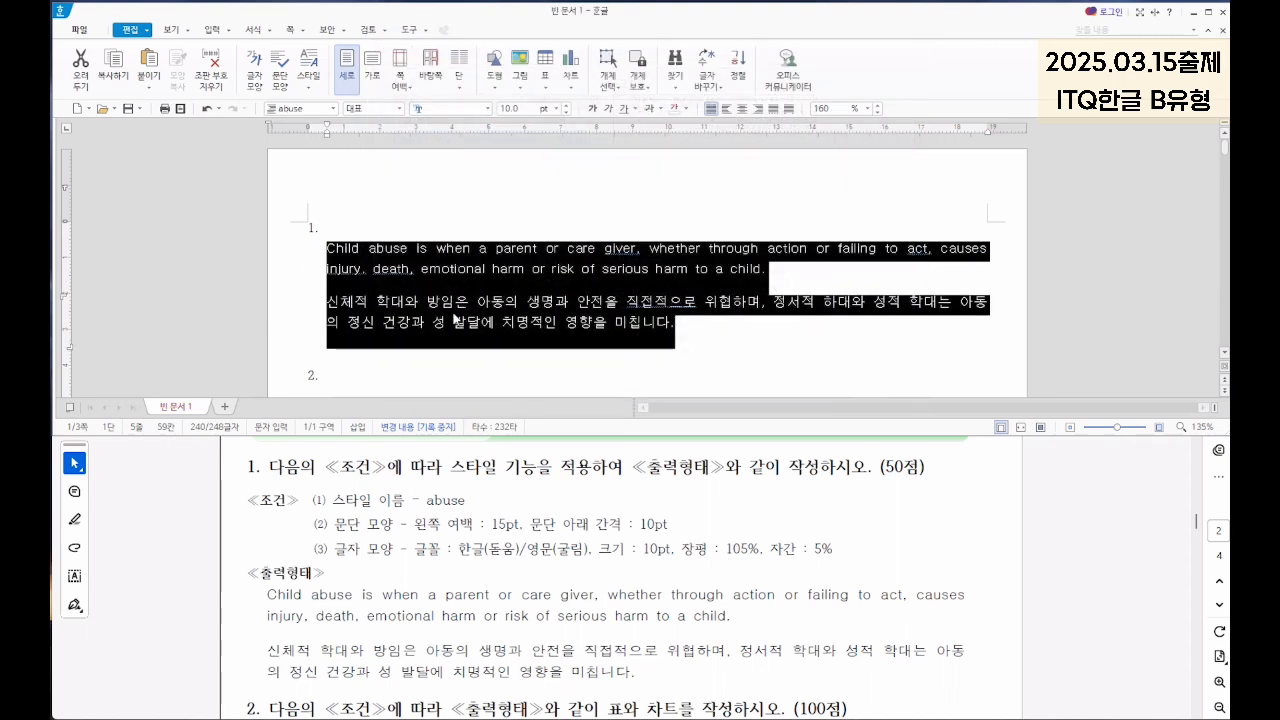
Step: Insert a table with 5 rows and 6 columns on the line below "2."
scroll(518, 275, down, 3)
scroll(408, 225, up, 1)
click(355, 226)
scroll(598, 535, down, 5)
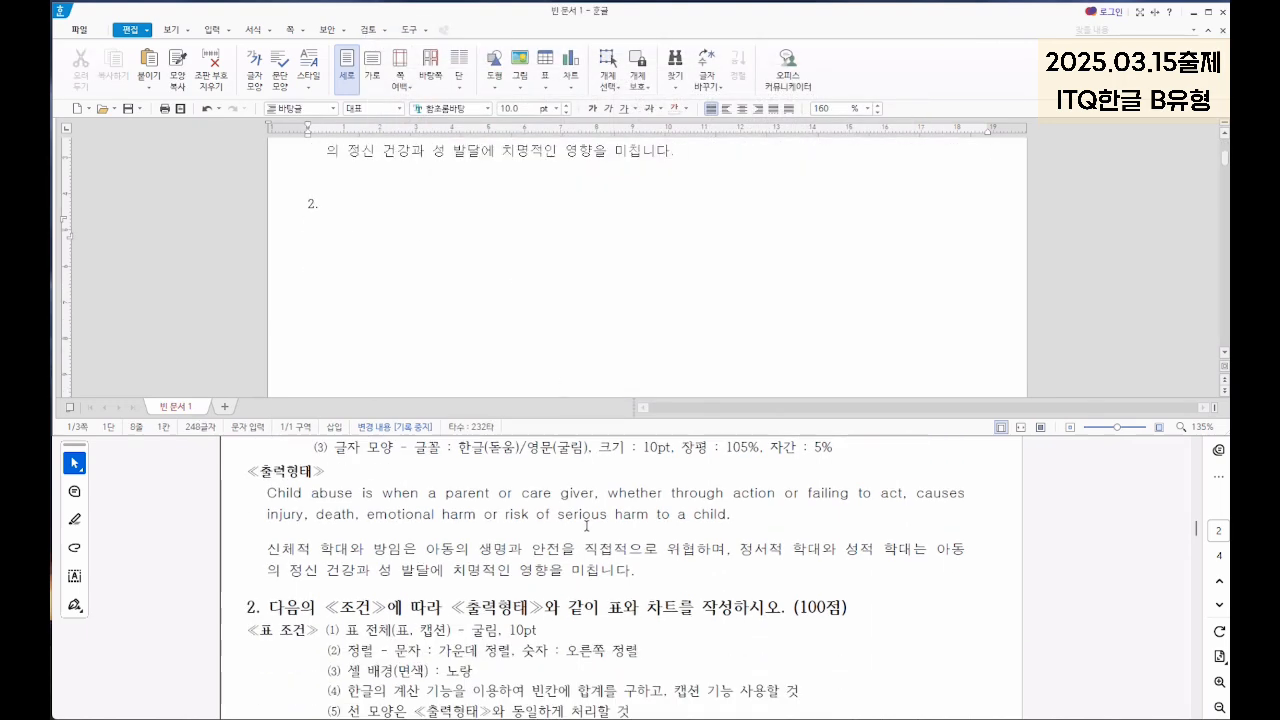
scroll(586, 505, up, 1)
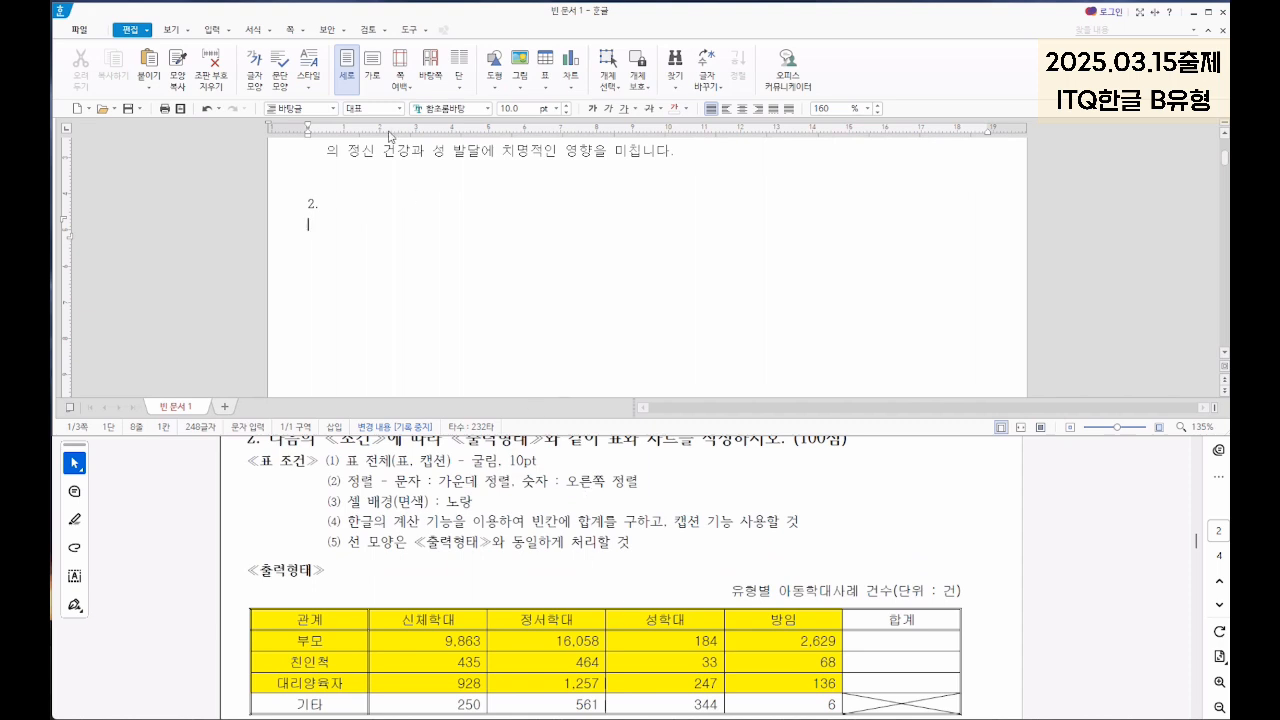
click(215, 33)
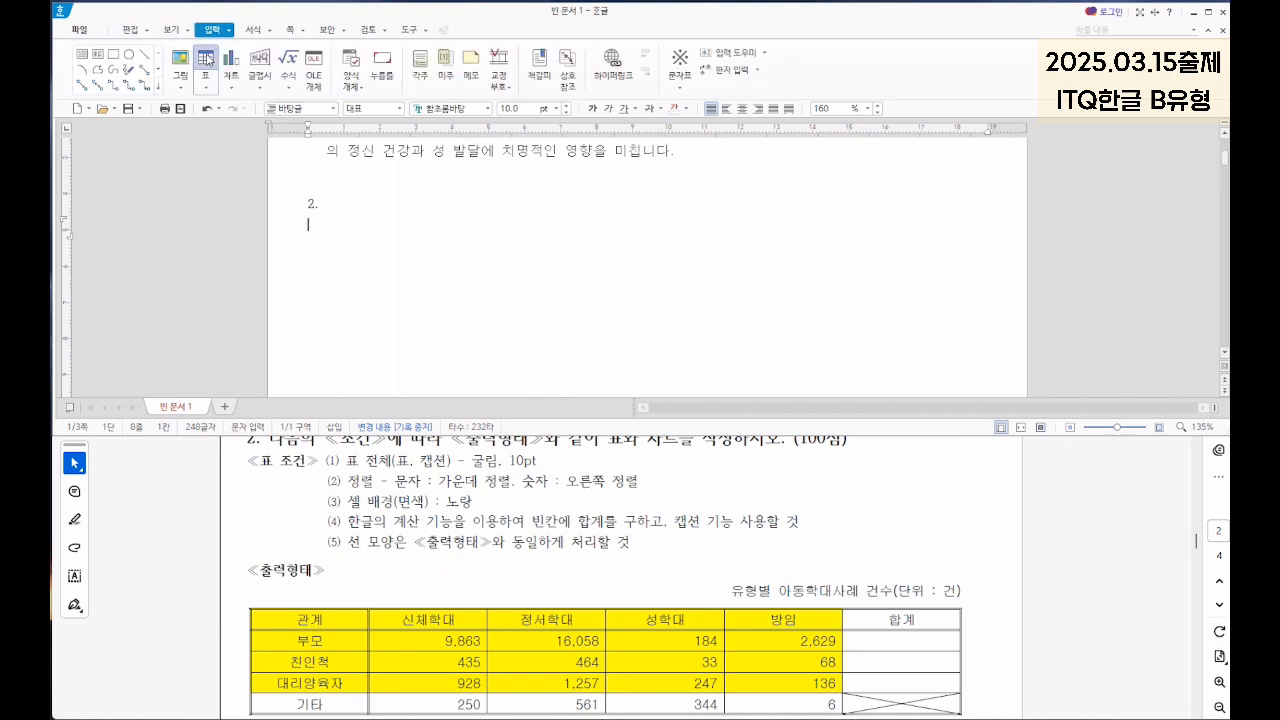
click(205, 62)
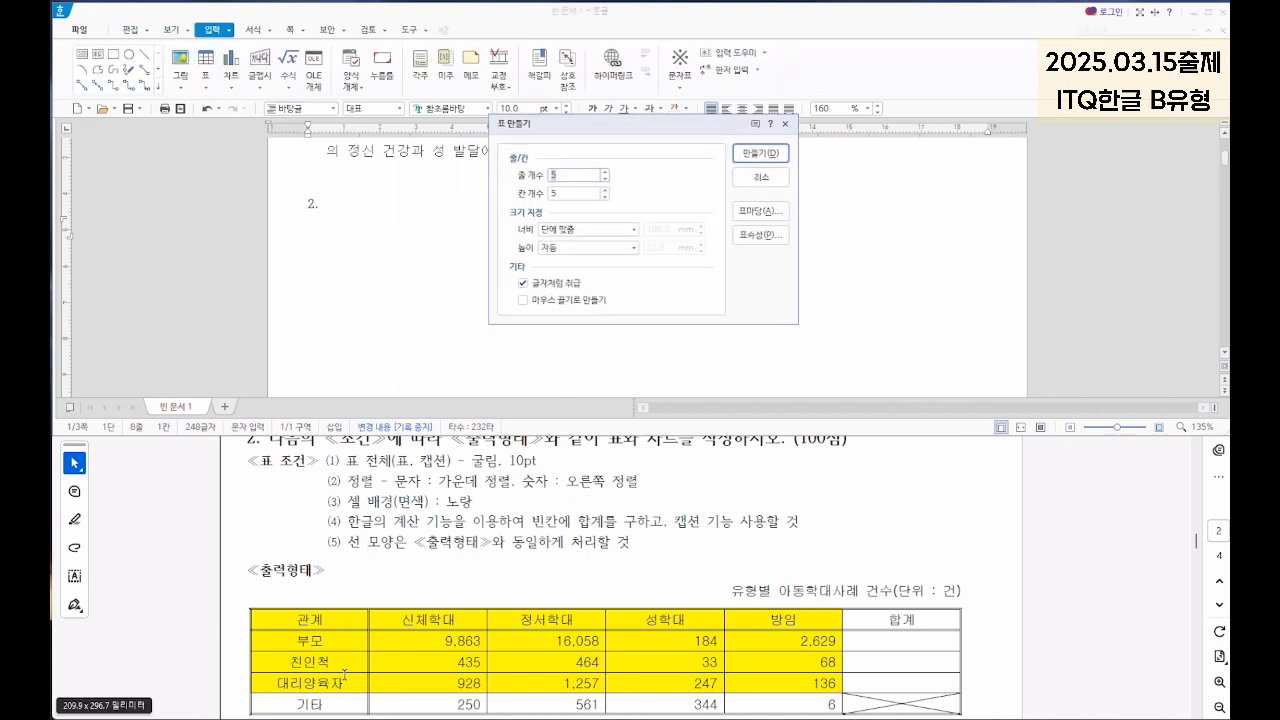
key(Tab)
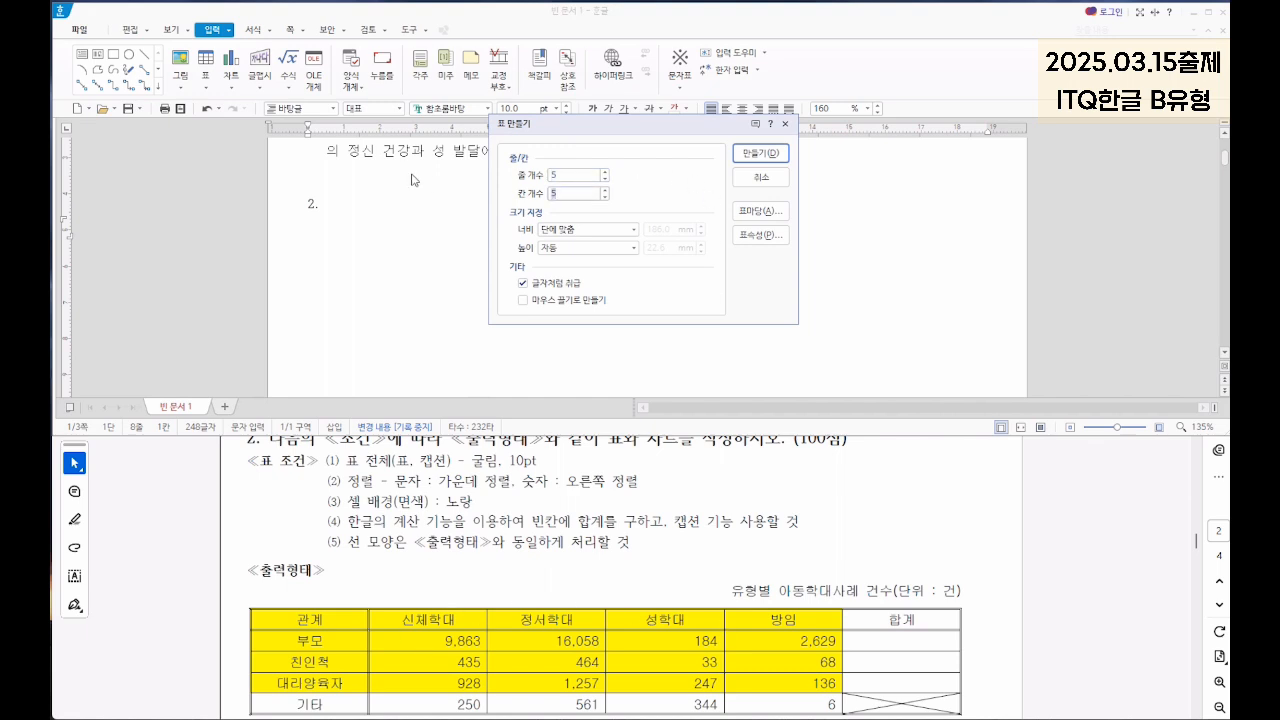
text(6)
click(760, 153)
Step: Fill the table's header row with 관계, 신체학대, 정서학대, 성학대, 방임 and 합계
text(관계)
key(Tab)
text(신체학대)
key(Tab)
text(정서학대)
key(Tab)
text(성학대)
key(Tab)
text(방임)
key(Tab)
text(합계)
Step: Enter the row labels 부모, 친인척, 대리양육자 and 기타, and the 신체학대 values 9,863, 435, 925 and 250
key(Tab)
text(부모)
key(Down)
text(,863)
key(Down)
text(435)
key(Down)
text(925)
key(Down)
text(250)
Step: Fill the 정서학대 column with 16,058, 464, 1,257 and 561
key(Right)
key(Up)
key(Up)
key(Up)
key(Down)
text(561)
Step: Fill the 성학대 column with 184, 33, 247 and 344
key(Right)
key(Up)
key(Up)
key(Up)
text(184)
key(Down)
text(33)
key(Down)
text(2478)
Step: Fill the 방임 column with 2,629, 68, 136 and 6
key(Down)
text(136)
key(Down)
text(6)
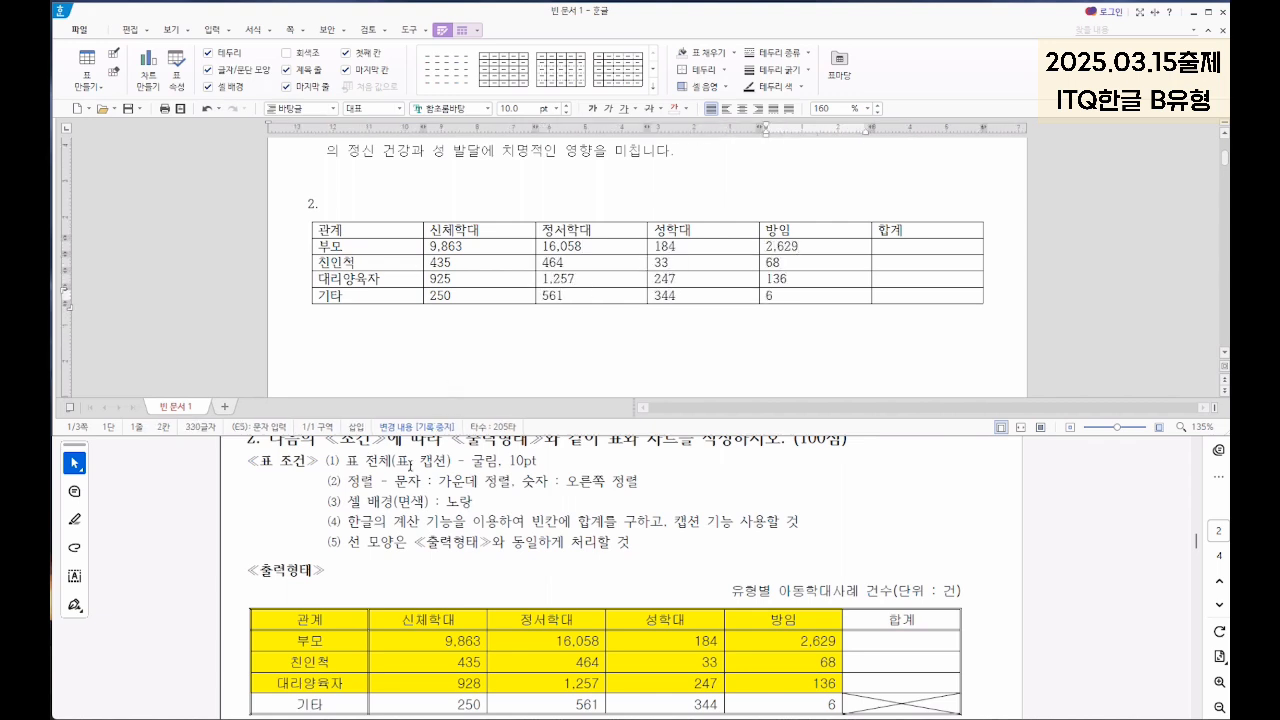
Step: Format all table cells in 굴림 at 10 pt and centre their text
drag(382, 237, 928, 295)
click(444, 110)
text(굴림)
key(Return)
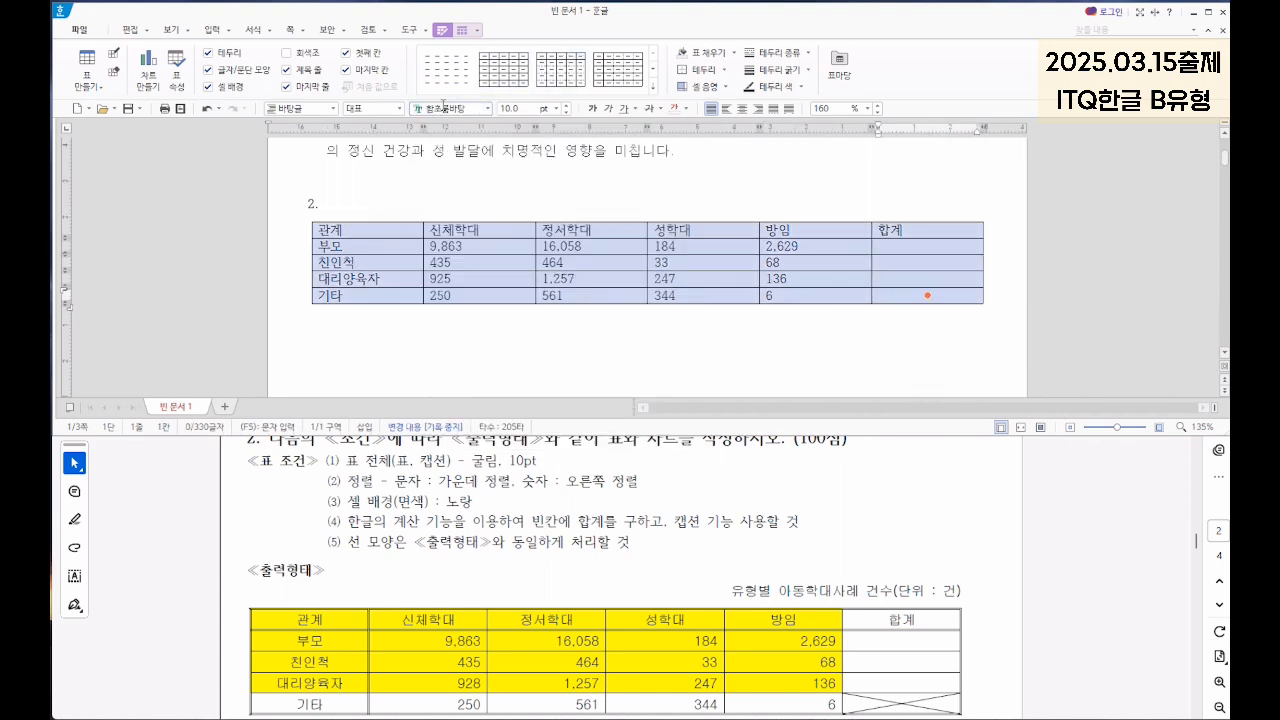
click(455, 112)
text(굴림)
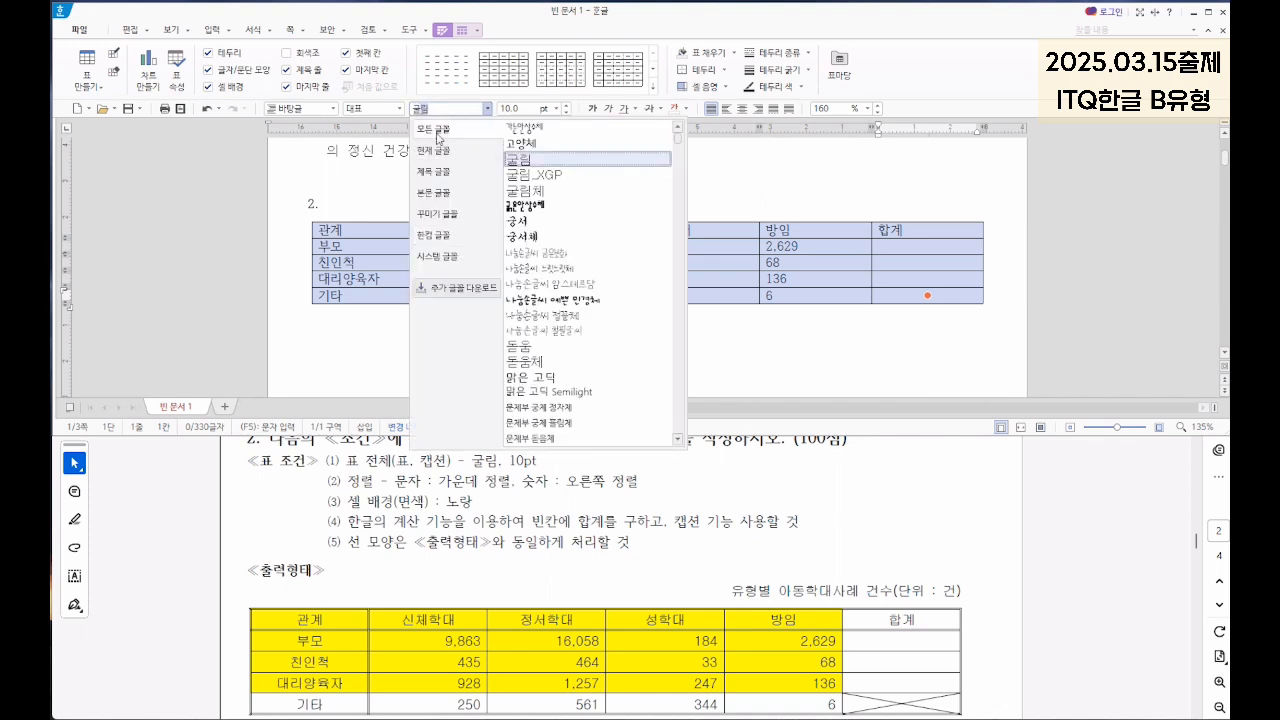
click(524, 160)
click(515, 108)
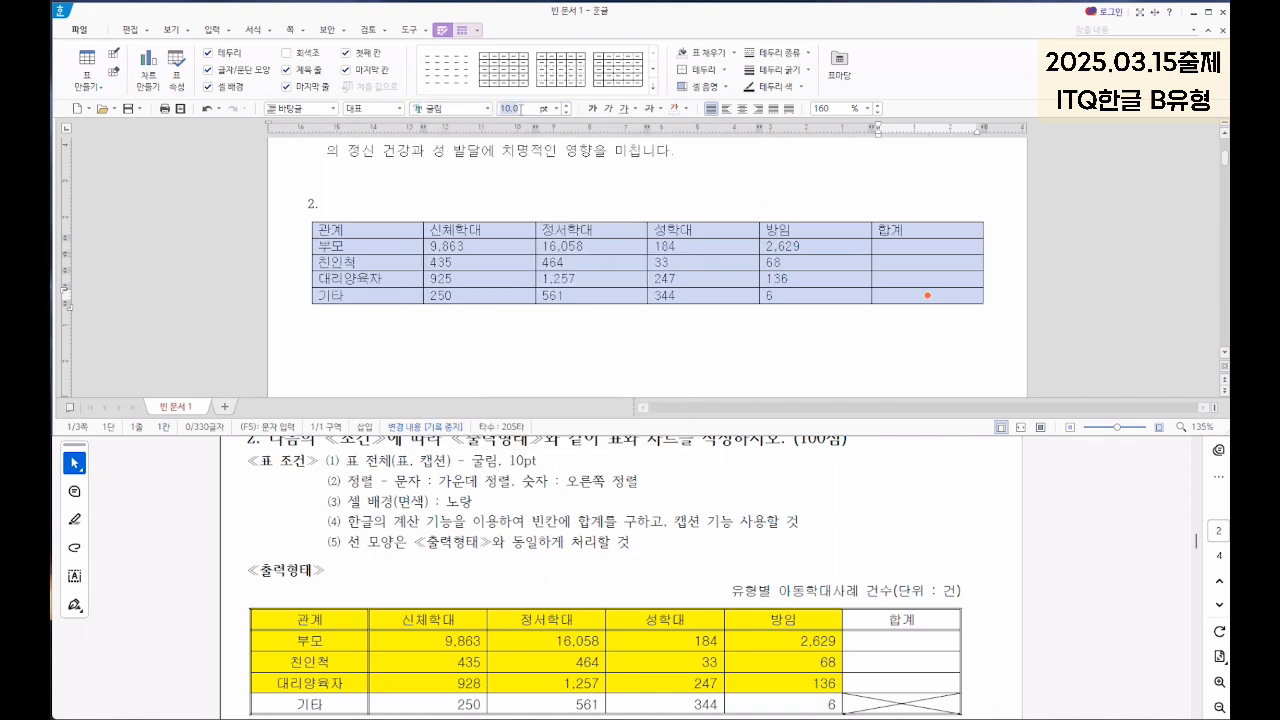
text(10)
key(ctrl+shift+c)
Step: Right-align the number and total cells, and fill the 관계 to 방임 columns yellow from the header through the 대리양육자 row
drag(515, 253, 938, 305)
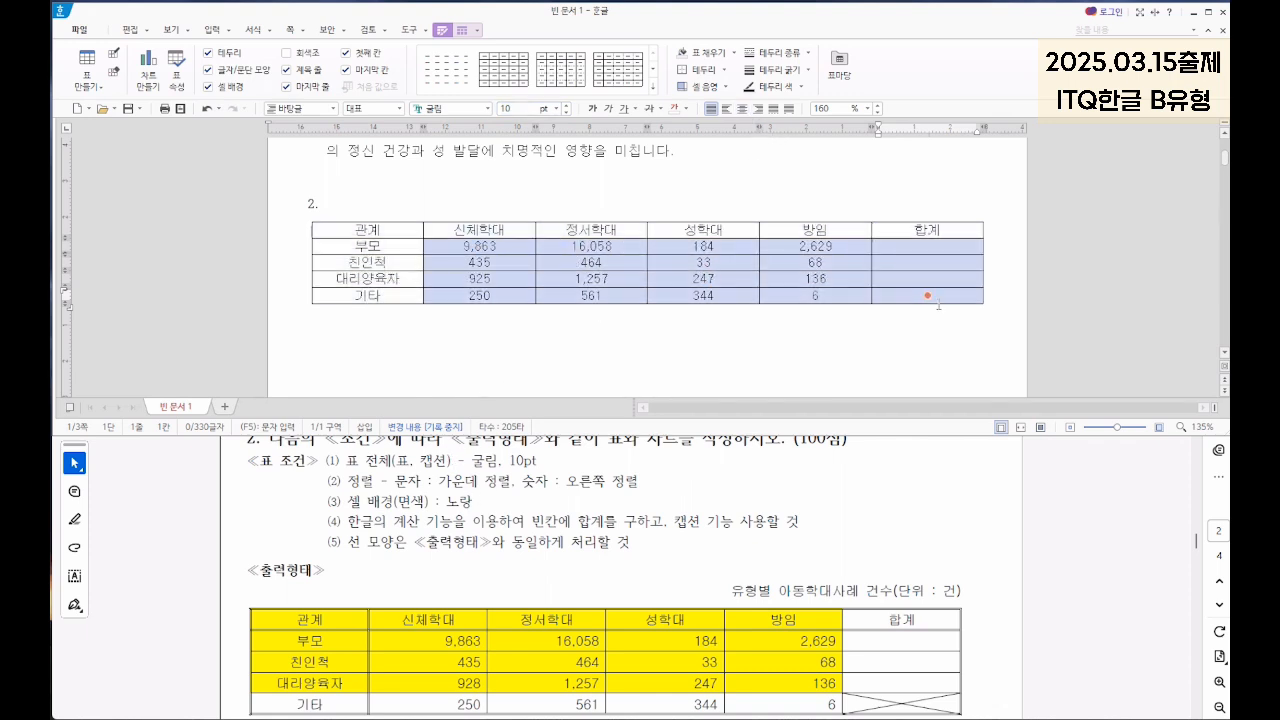
key(ctrl+shift+r)
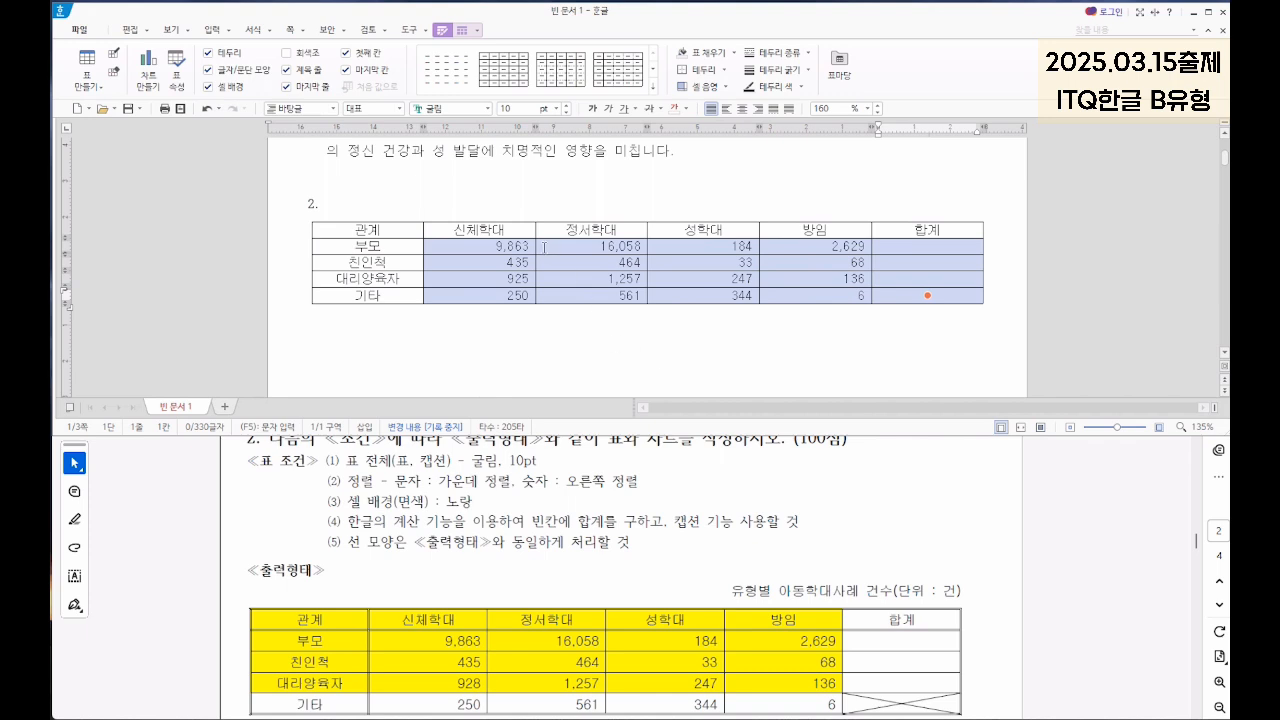
click(367, 230)
drag(367, 230, 815, 279)
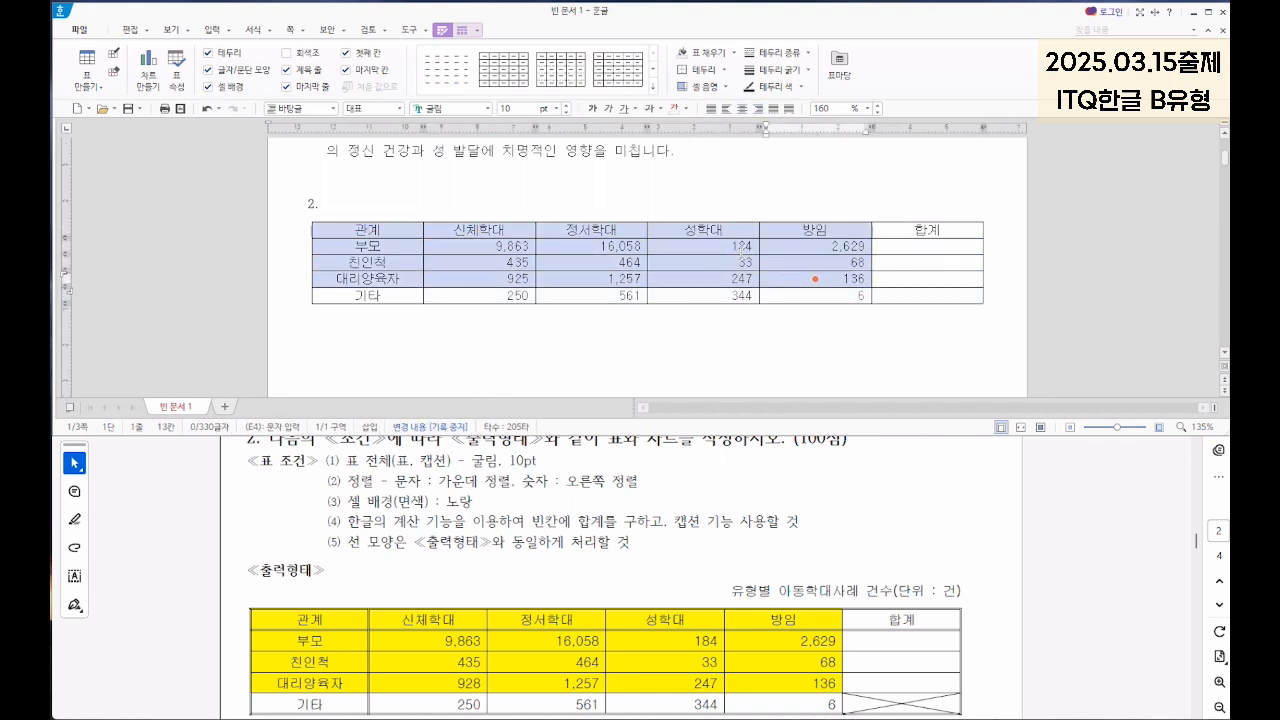
key(c)
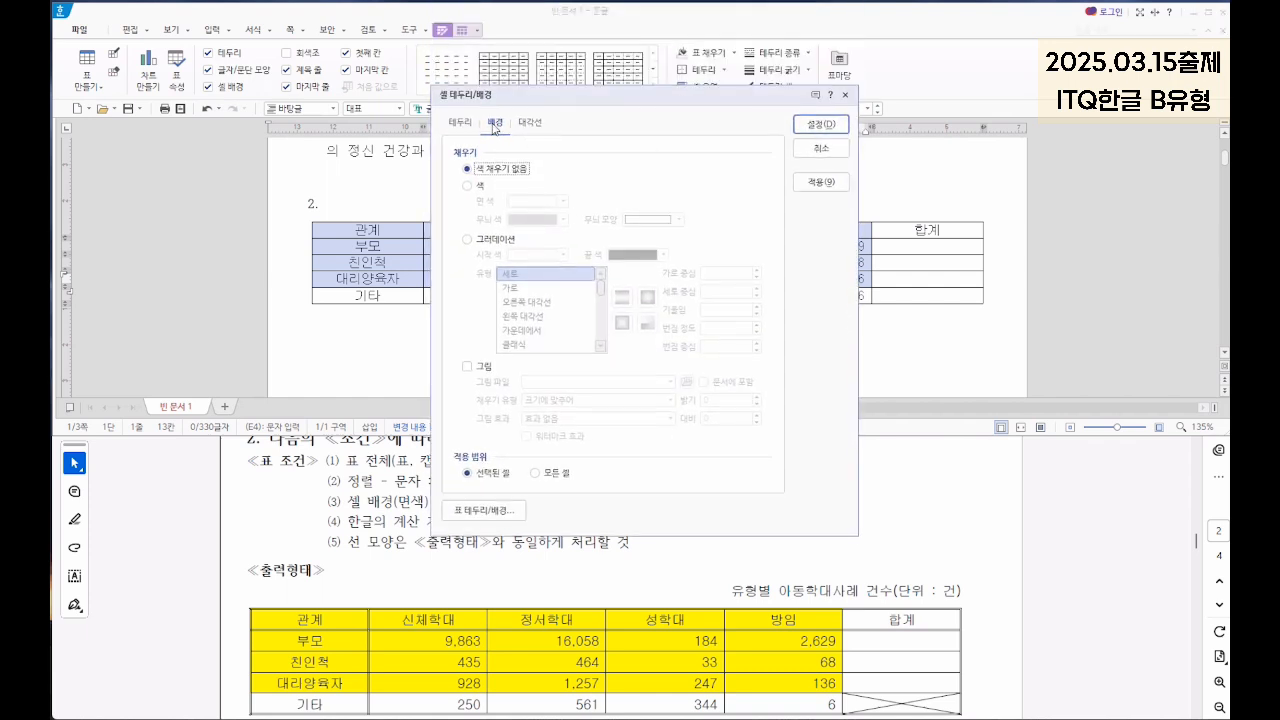
click(480, 186)
click(563, 201)
click(560, 334)
click(822, 126)
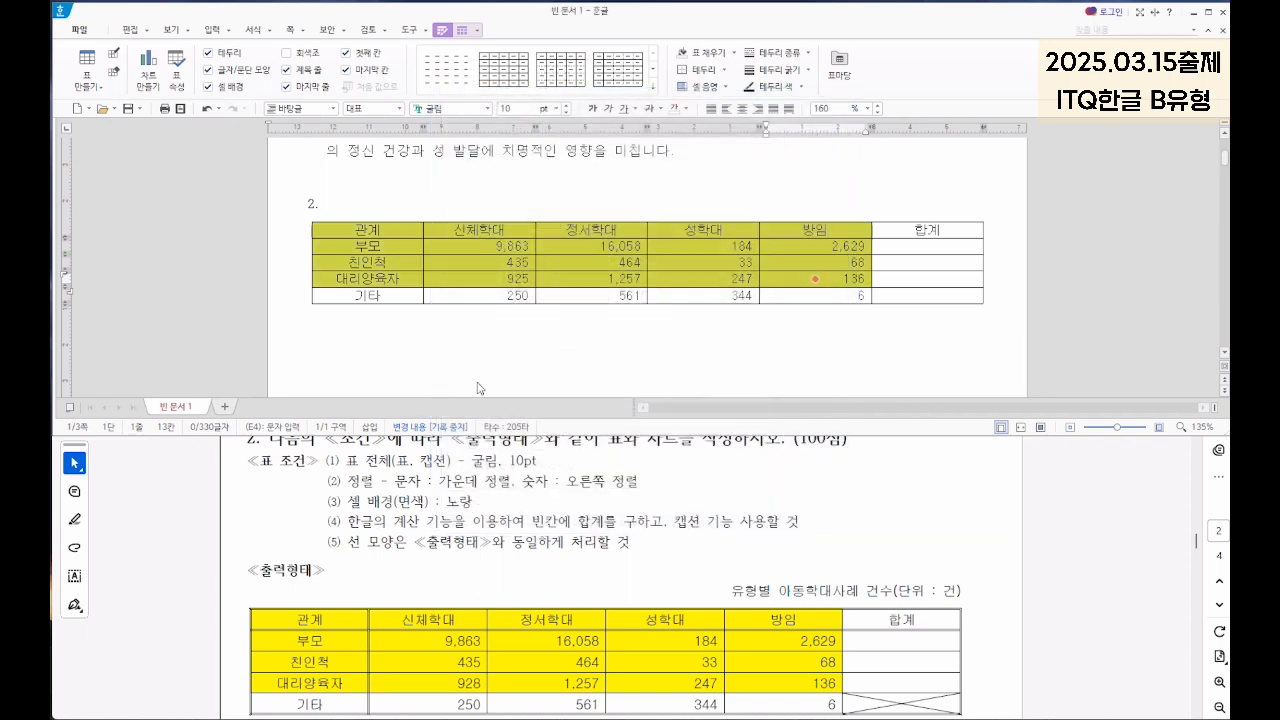
Step: Calculate the 합계 values for the 부모, 친인척 and 대리양육자 rows with the block sum function
drag(510, 250, 910, 283)
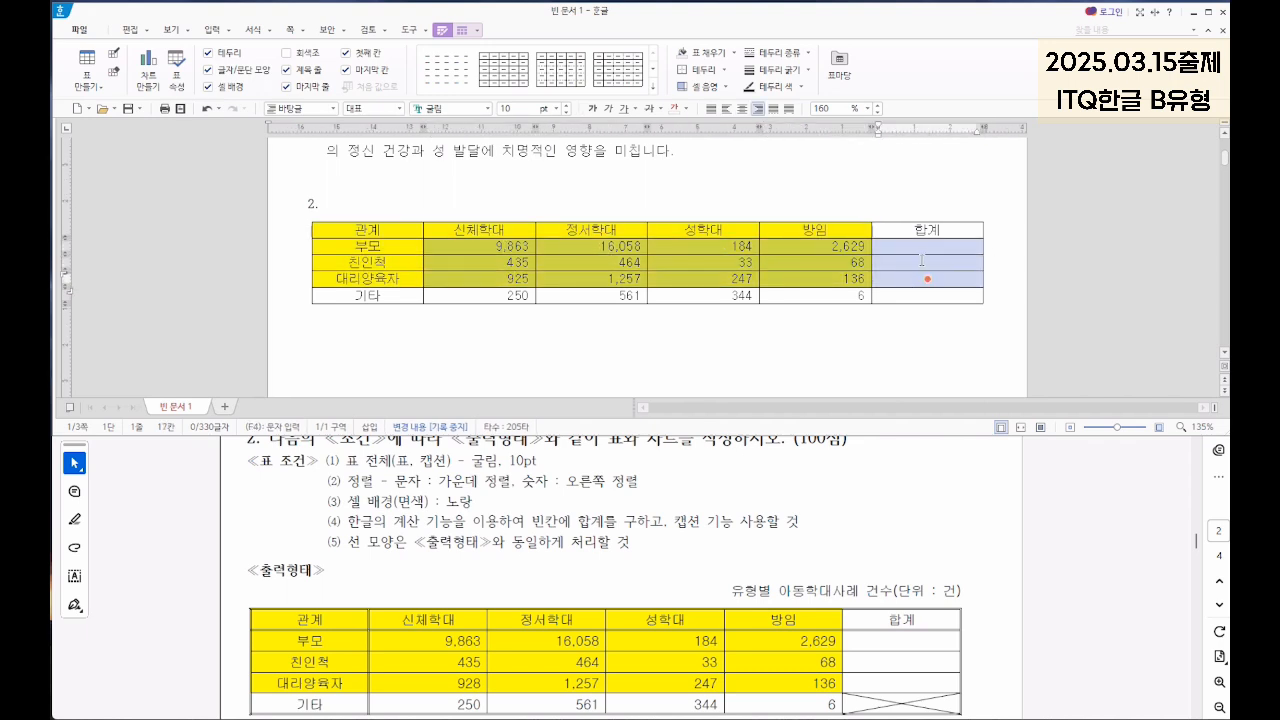
right_click(921, 260)
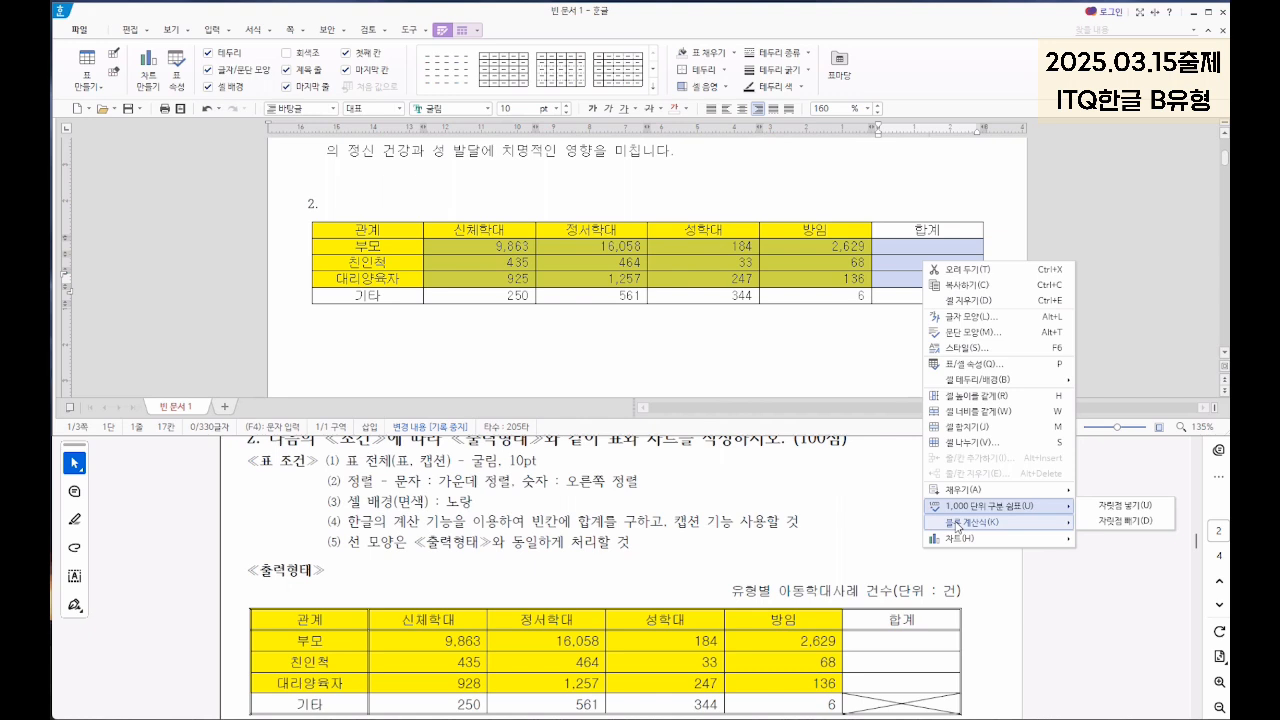
mouse_move(957, 528)
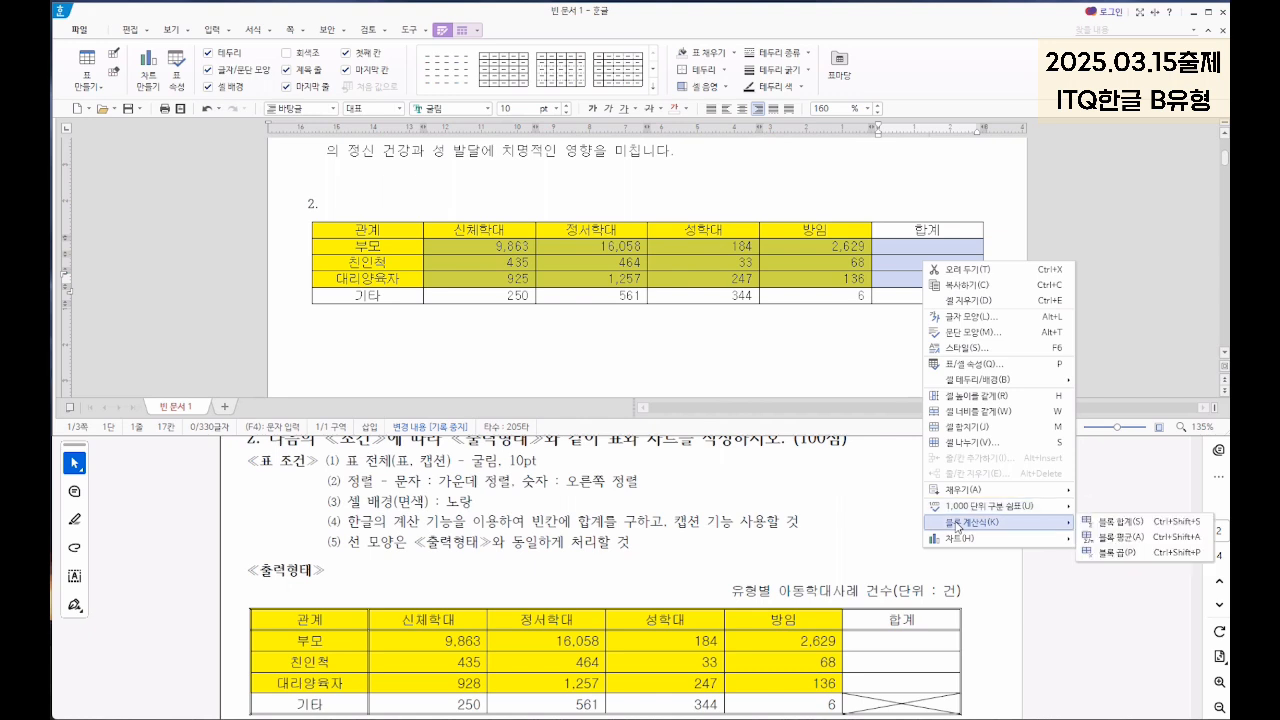
click(1110, 521)
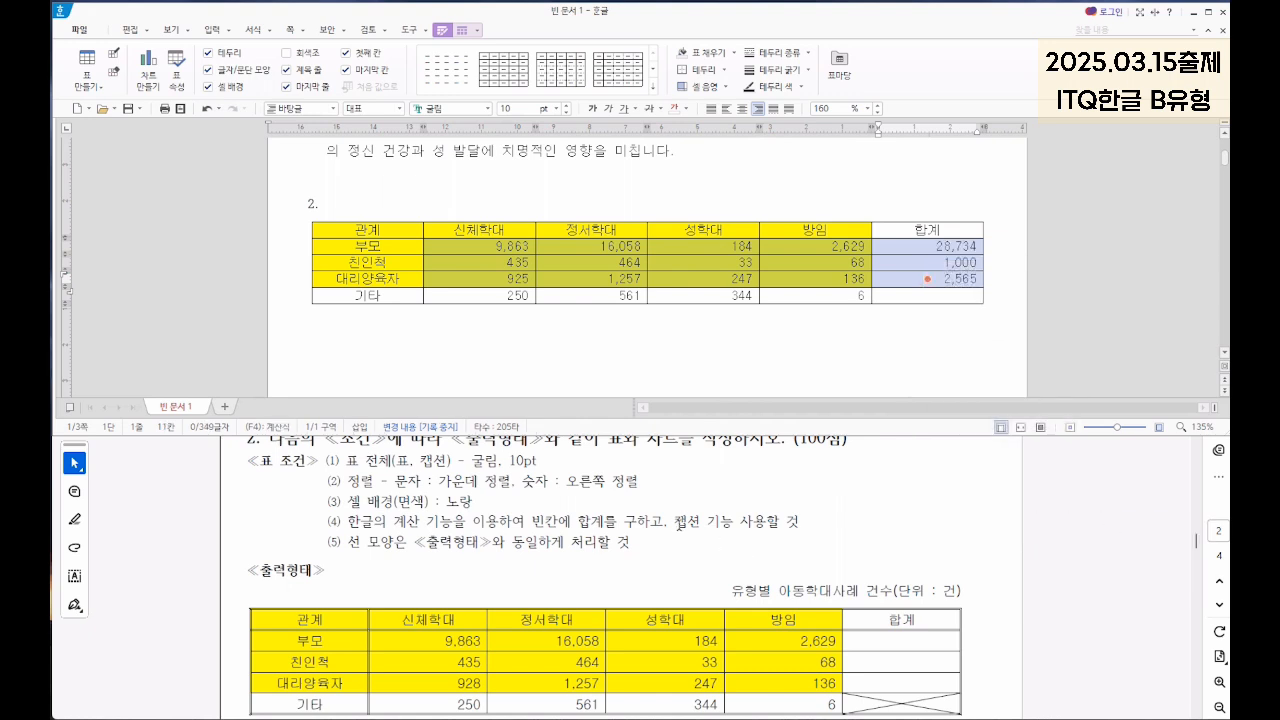
Step: Add a caption above the table reading 유형별 아동학대사례 건수(단위 : 건)
click(463, 31)
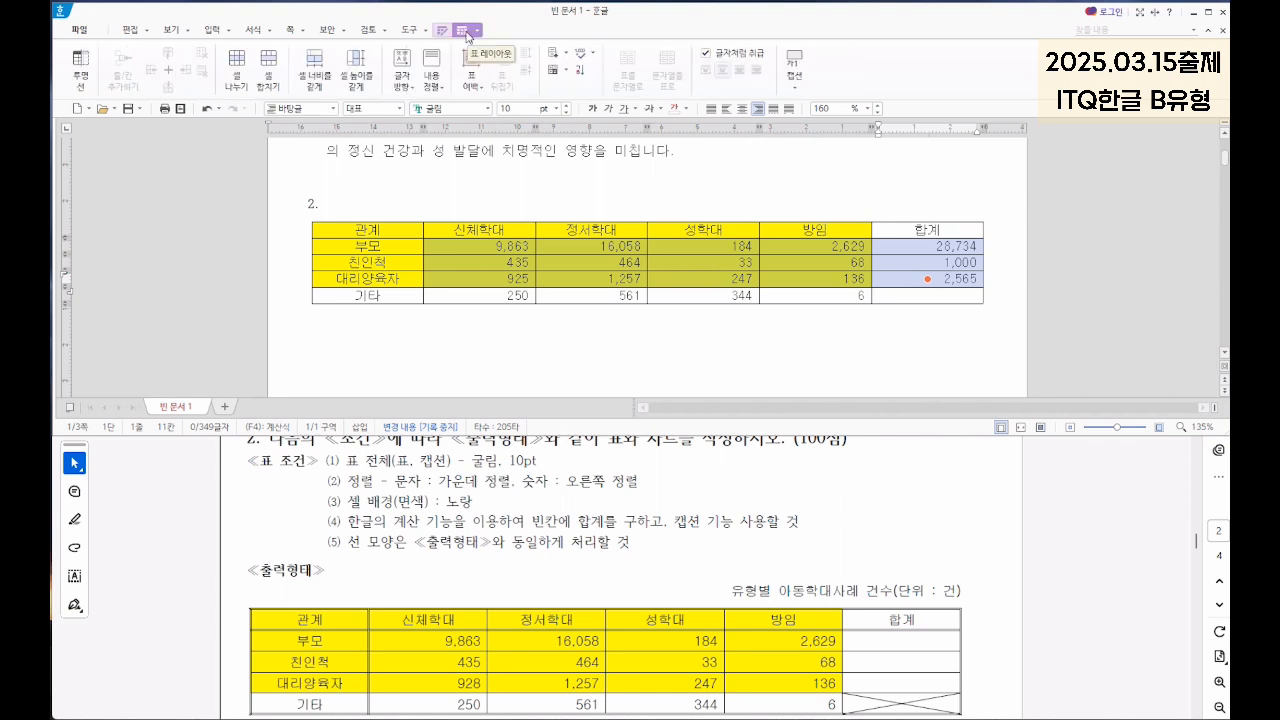
click(798, 86)
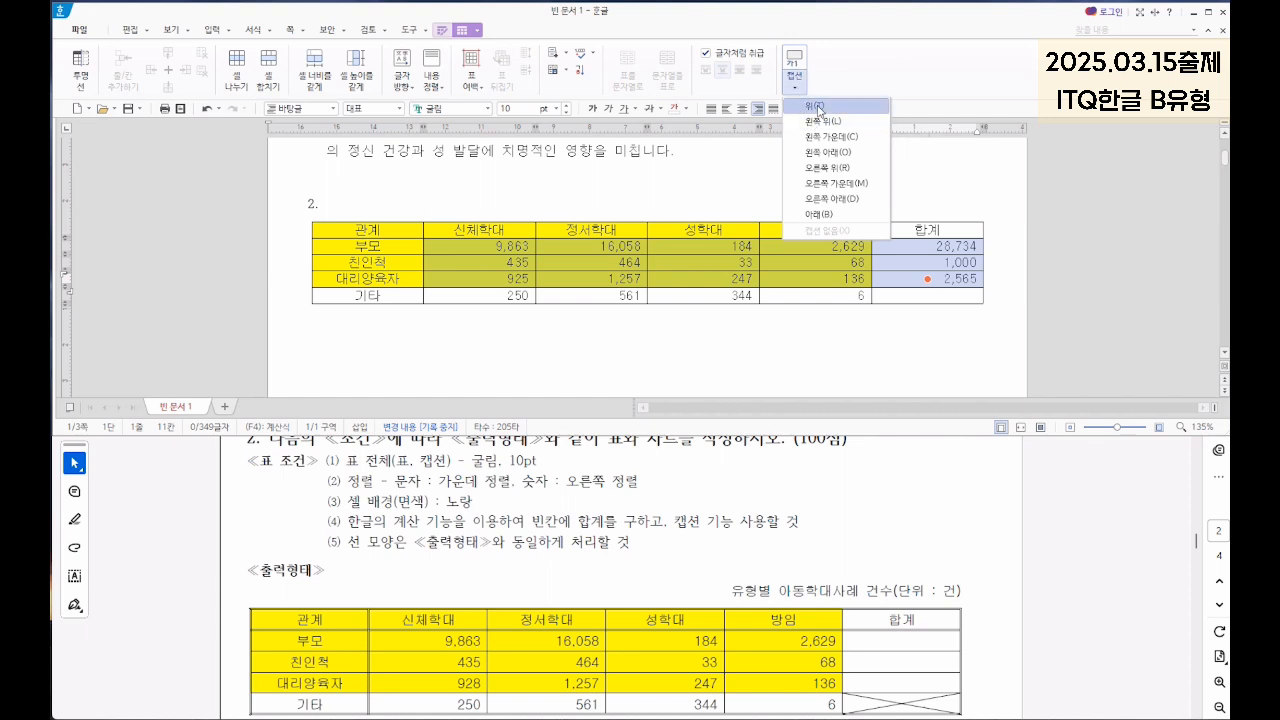
click(810, 105)
drag(314, 230, 251, 233)
key(F9)
key(Escape)
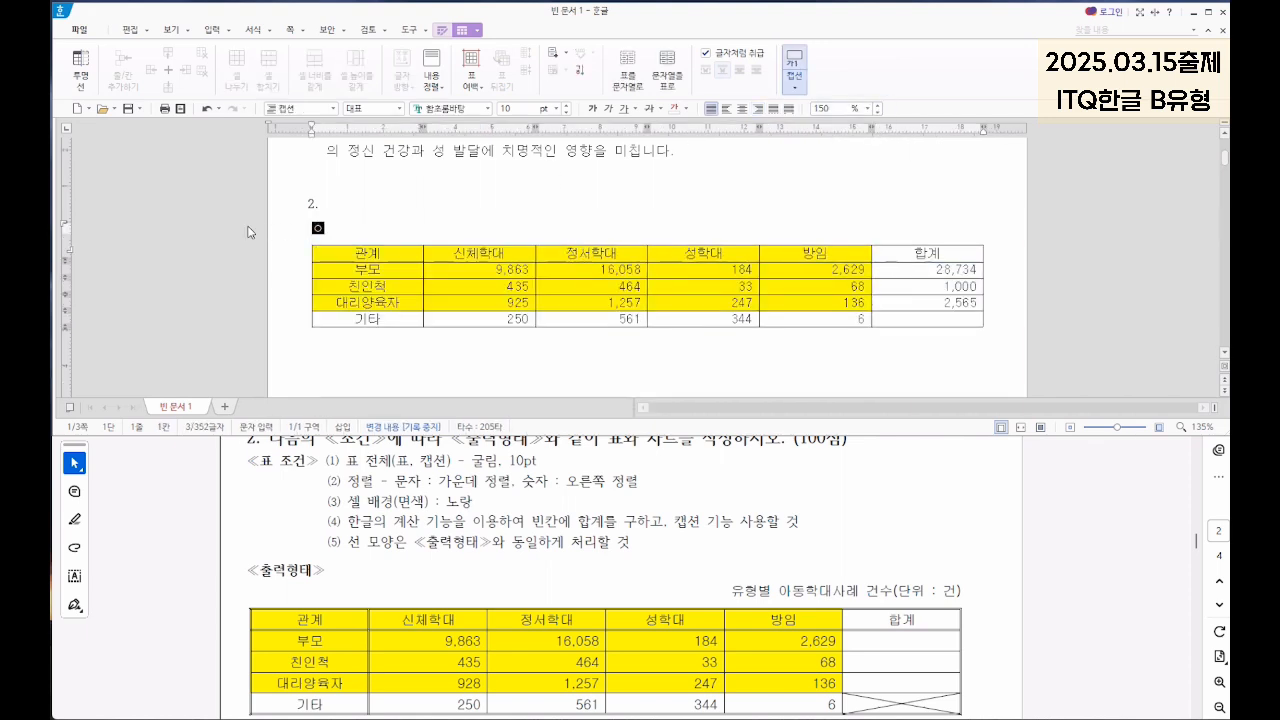
text(유형별 아동학대)
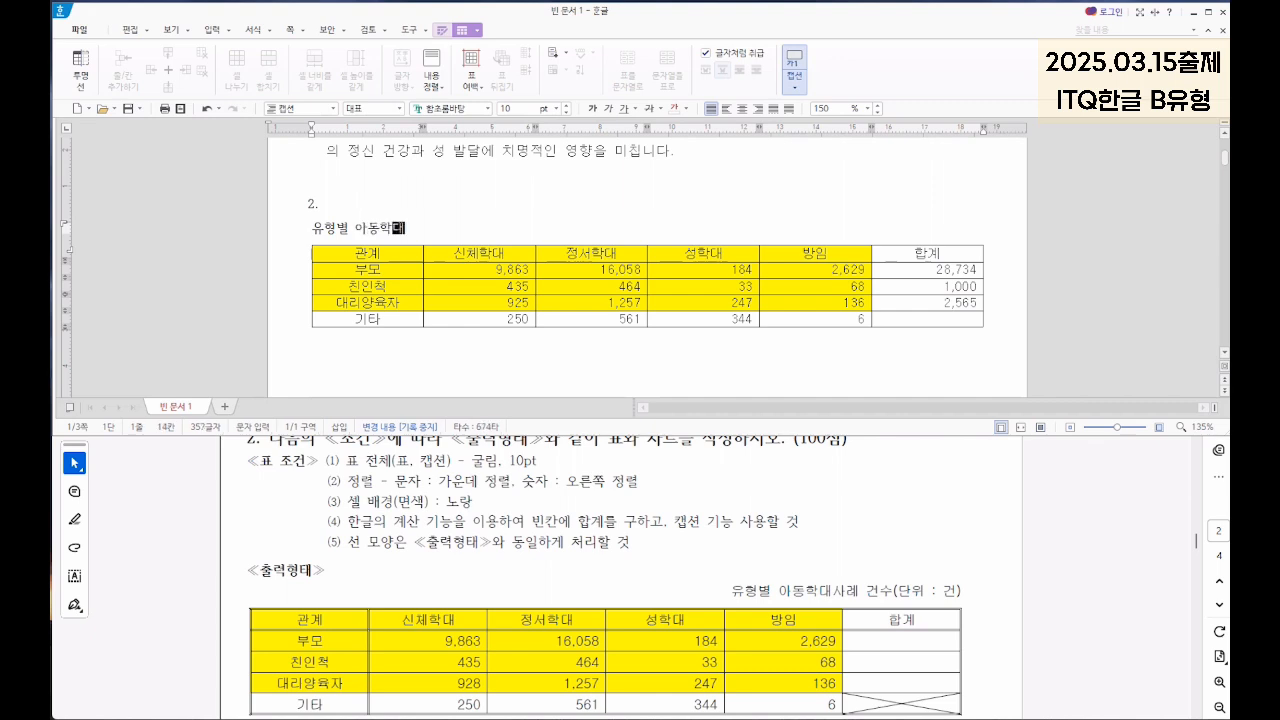
text(사례 건수(단위 : 건)
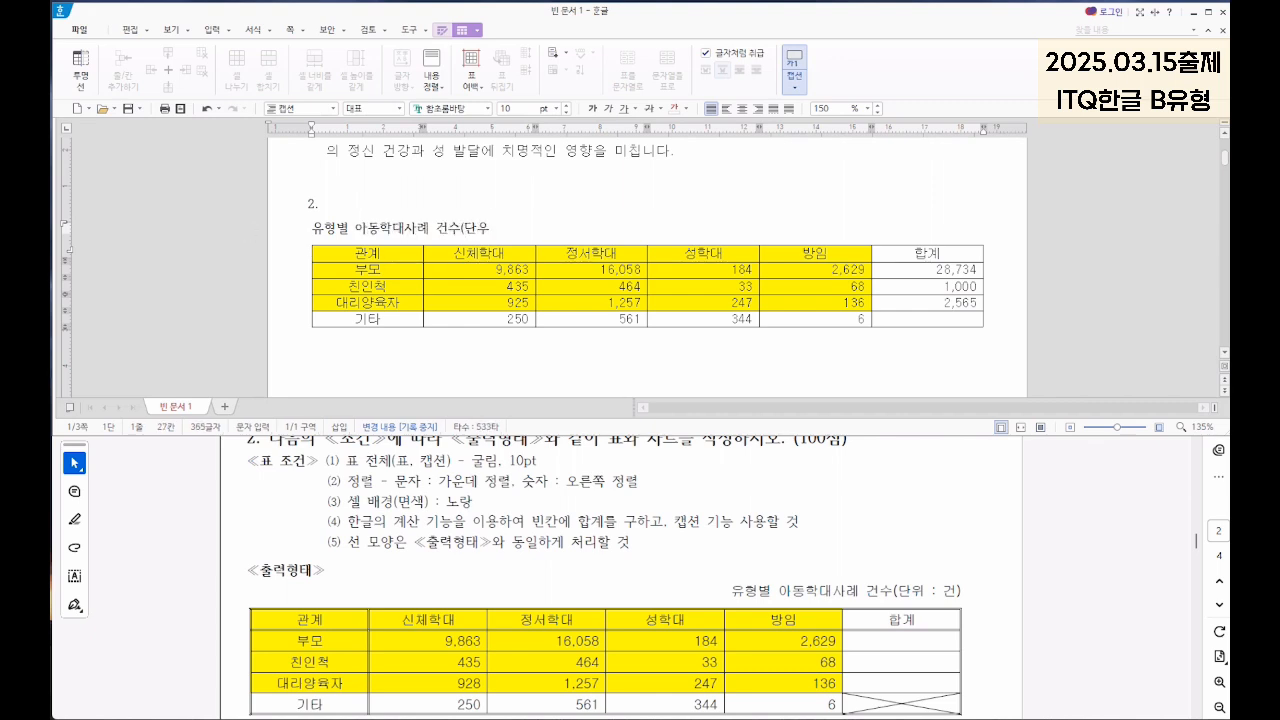
text())
Step: Set the table caption's font to 굴림 and right-align it
click(249, 225)
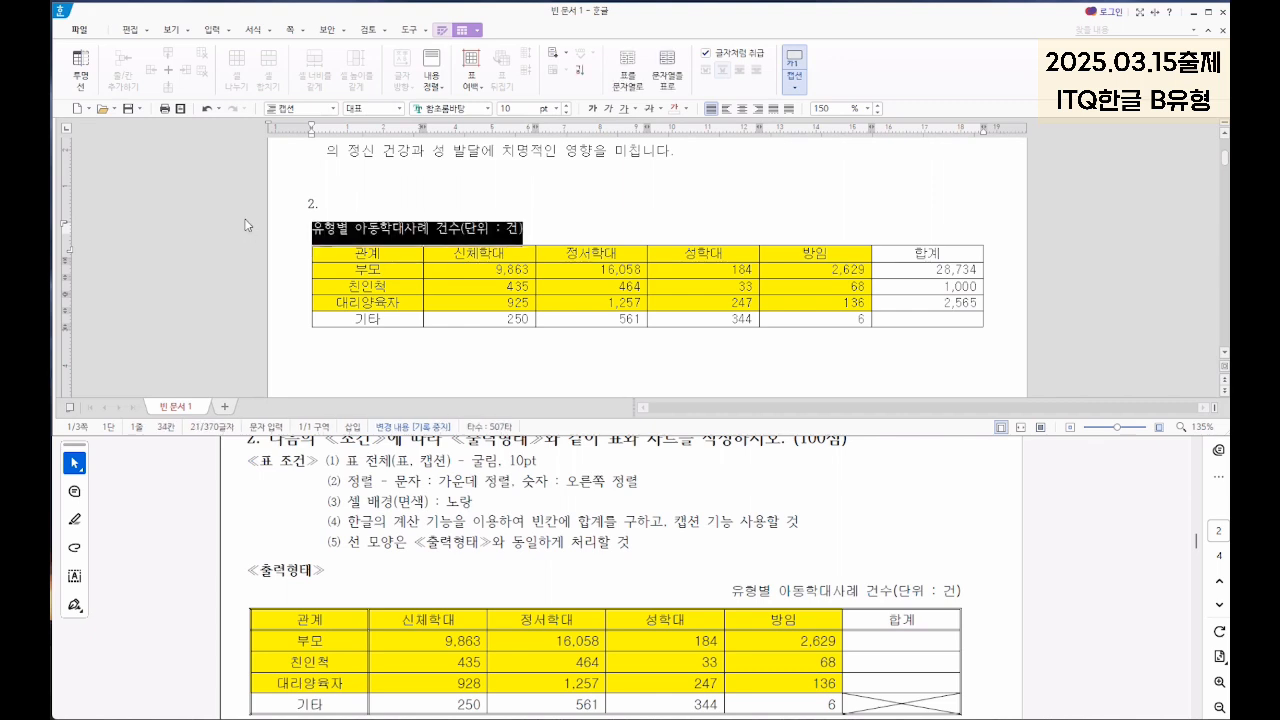
click(467, 107)
text(굴리)
key(Return)
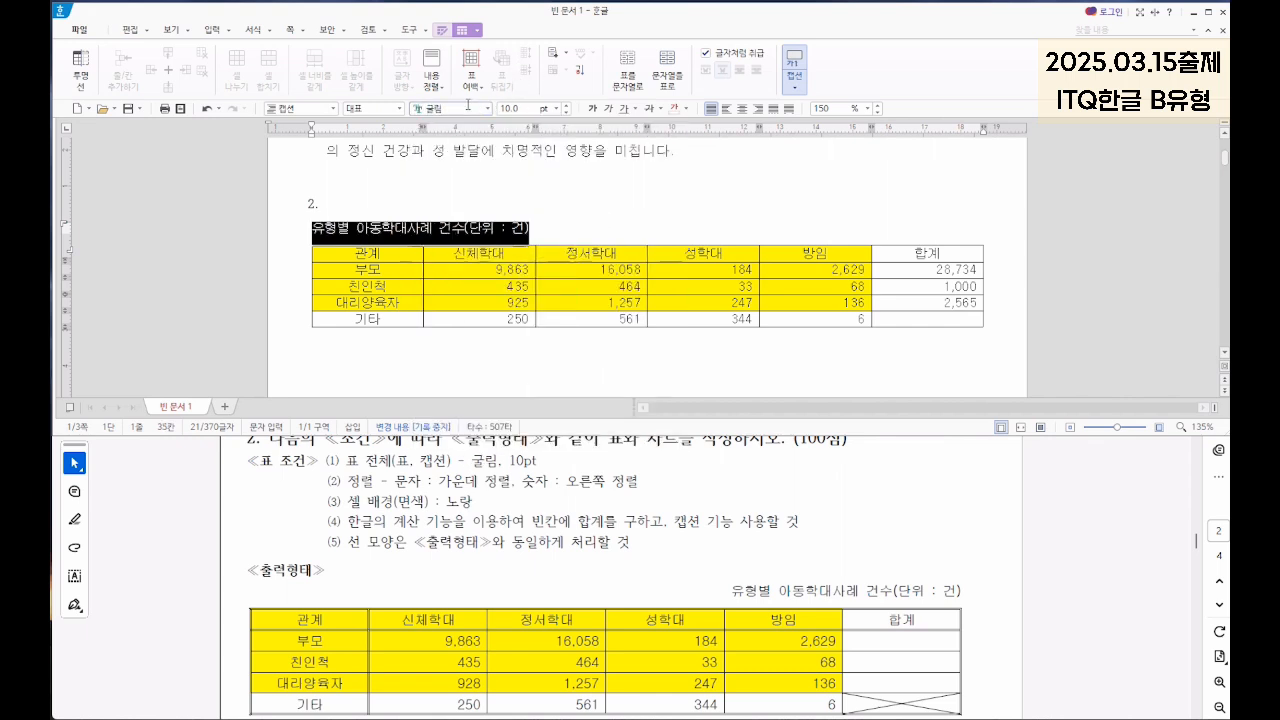
click(757, 108)
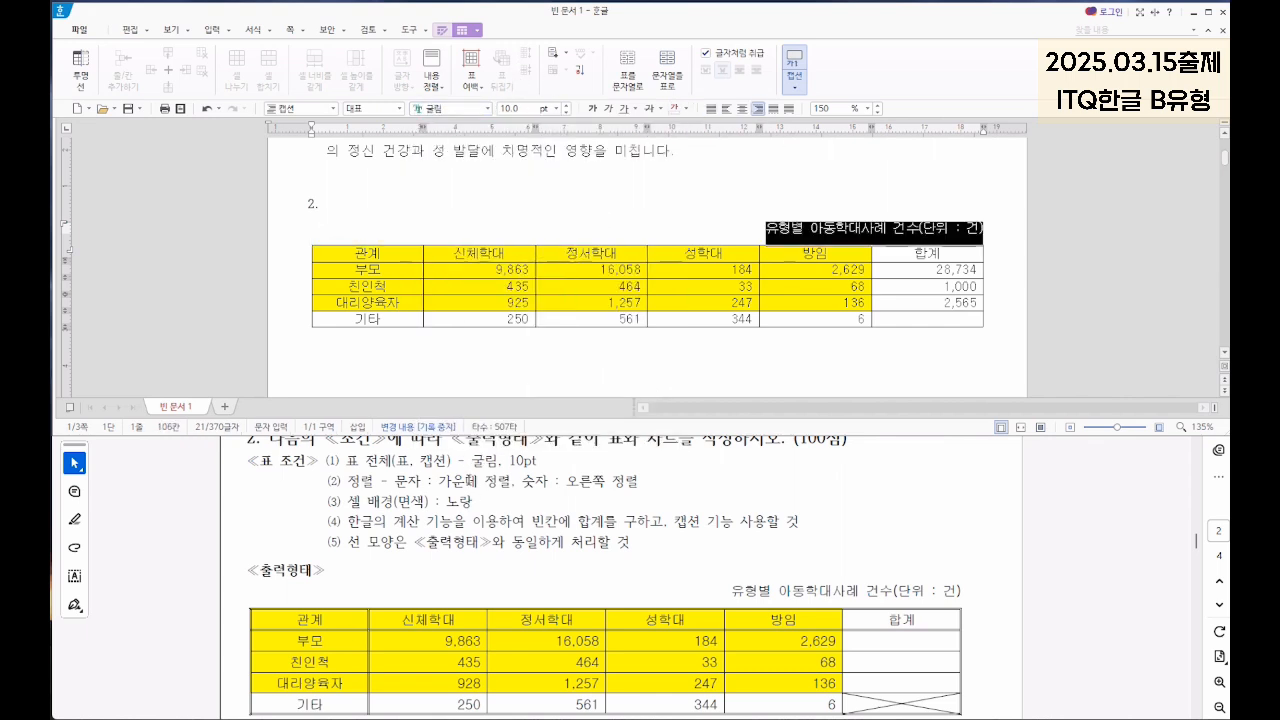
Step: Apply a 0.5 mm double line to the outer border of the whole table
scroll(397, 557, down, 1)
drag(370, 257, 917, 322)
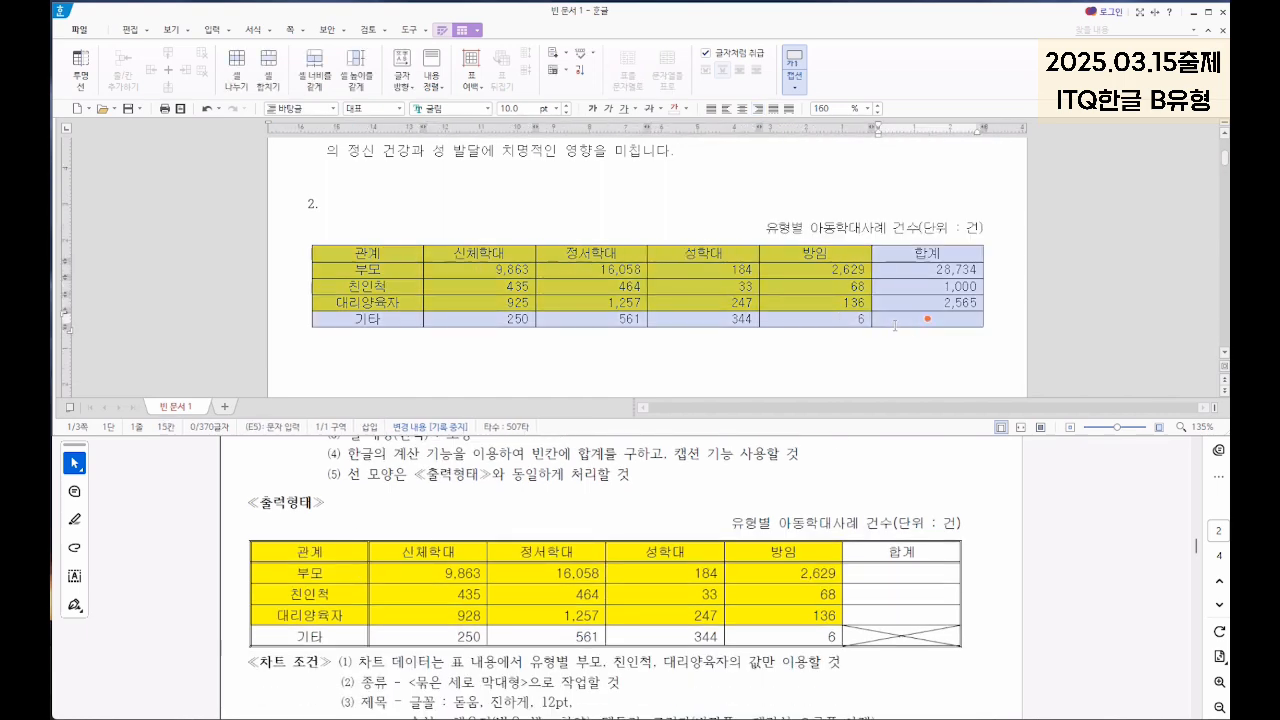
key(l)
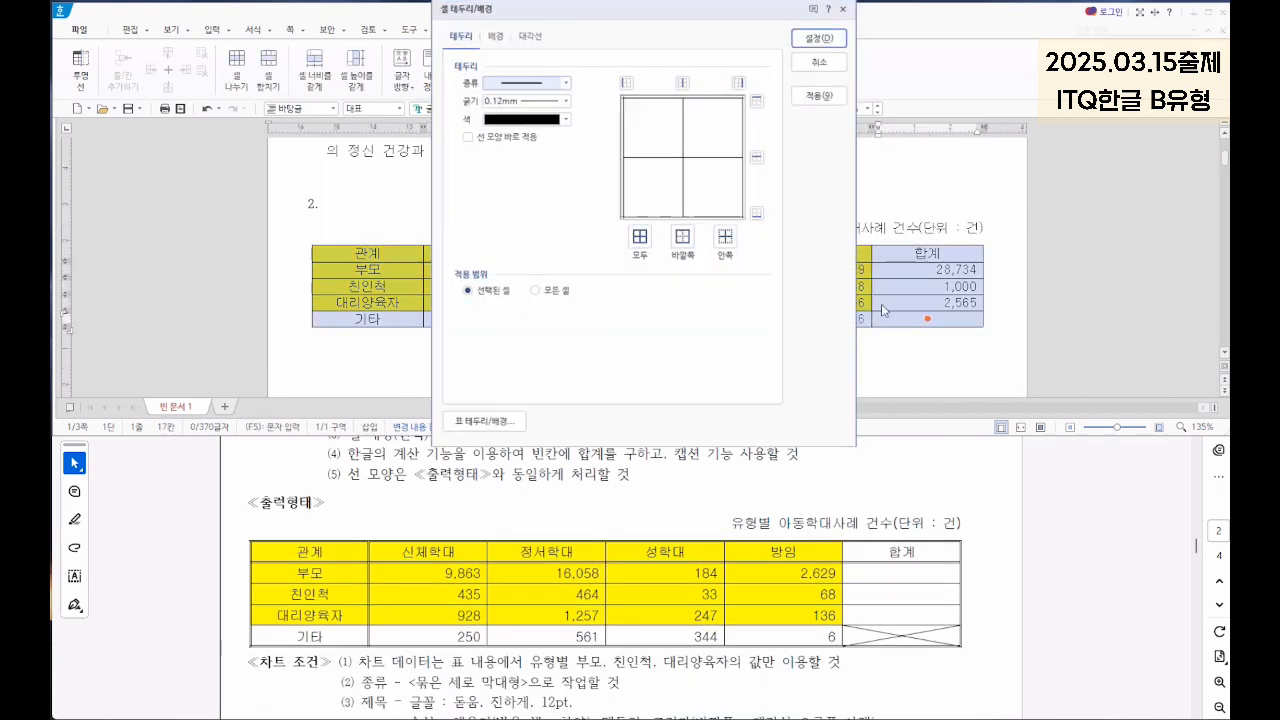
click(525, 81)
click(530, 193)
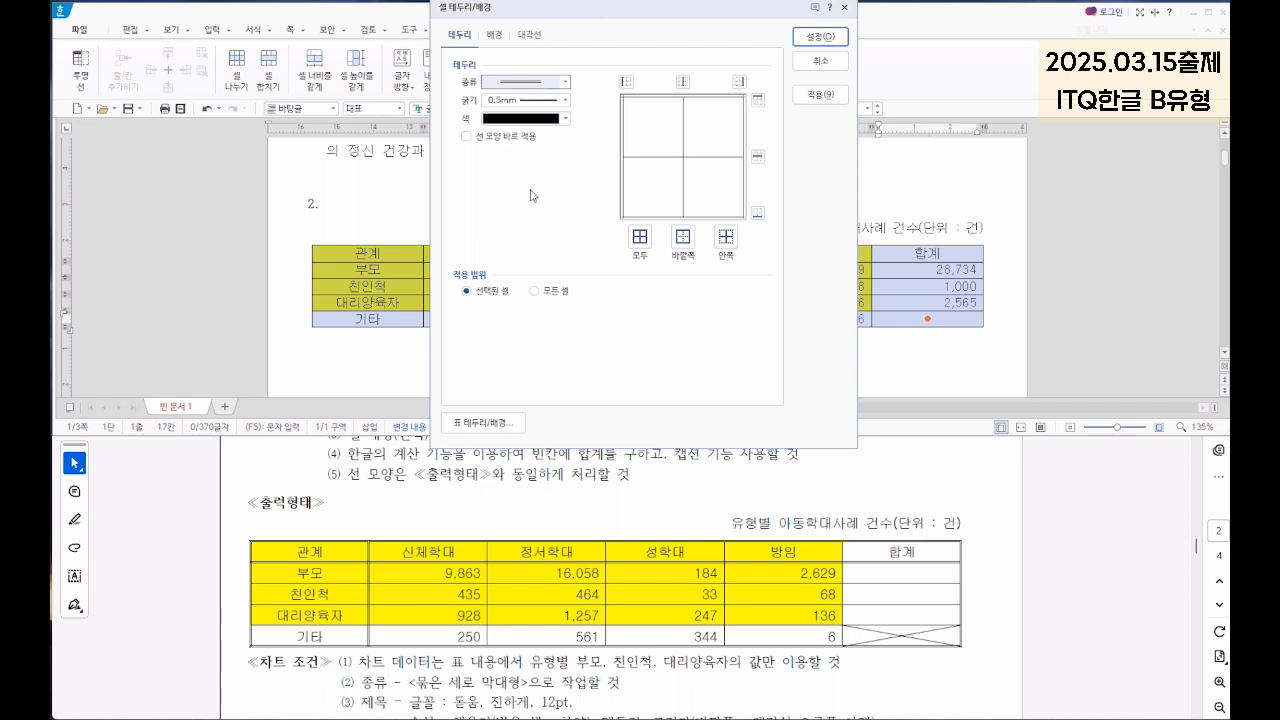
click(683, 236)
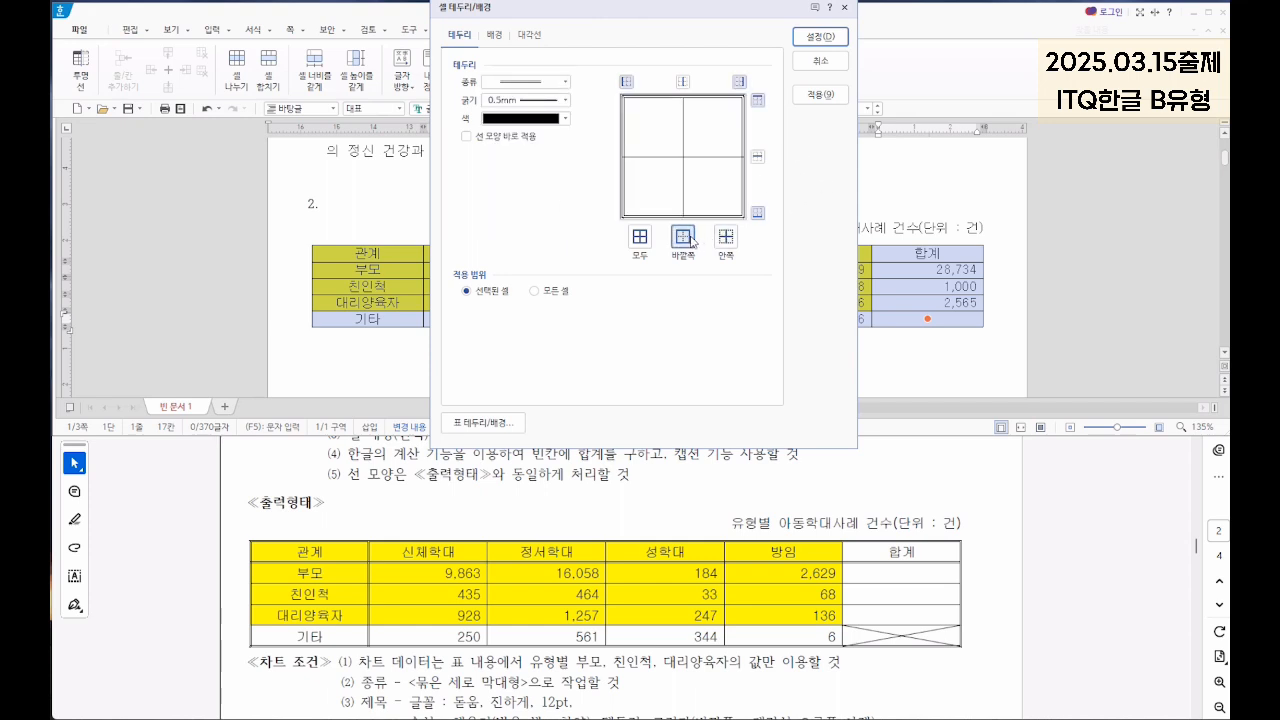
click(820, 37)
Step: Apply a double line to the bottom border of the table's header row
drag(398, 258, 895, 254)
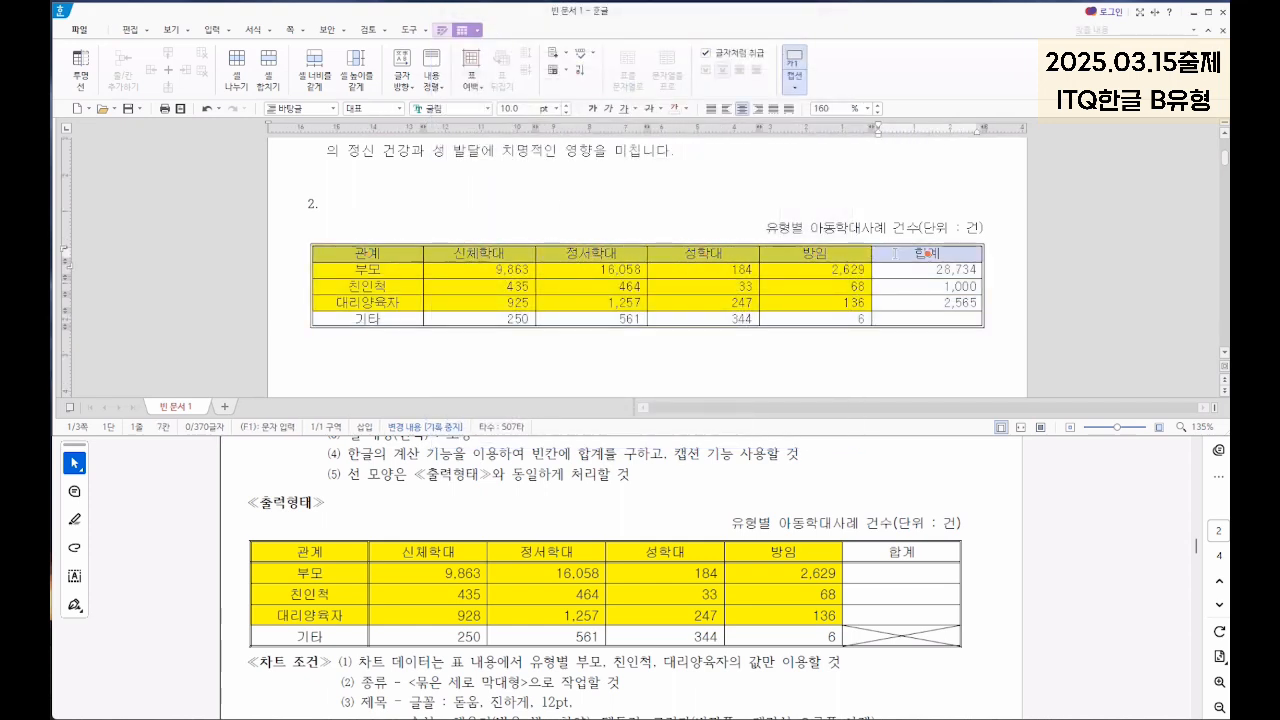
key(l)
click(525, 81)
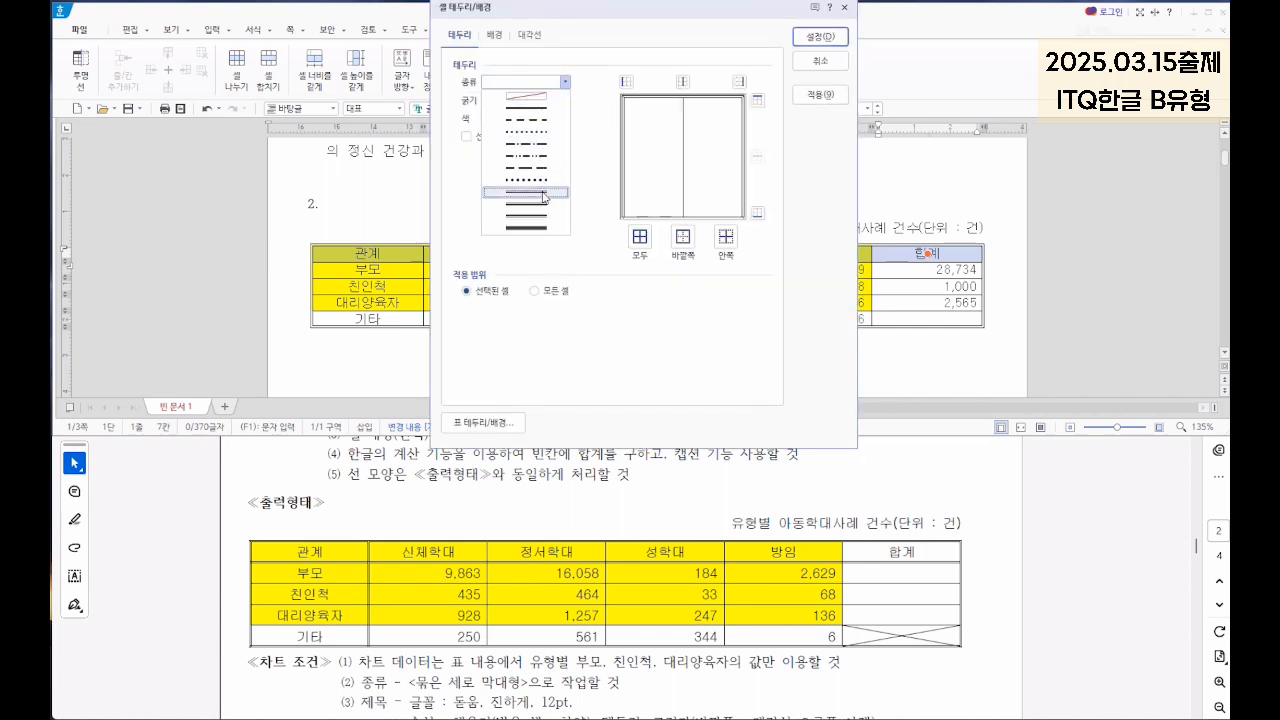
click(530, 195)
click(757, 212)
click(820, 37)
Step: Apply a 0.5 mm double line to the right border of the 관계 column
click(398, 318)
drag(398, 318, 812, 318)
key(l)
click(525, 81)
click(527, 205)
click(757, 97)
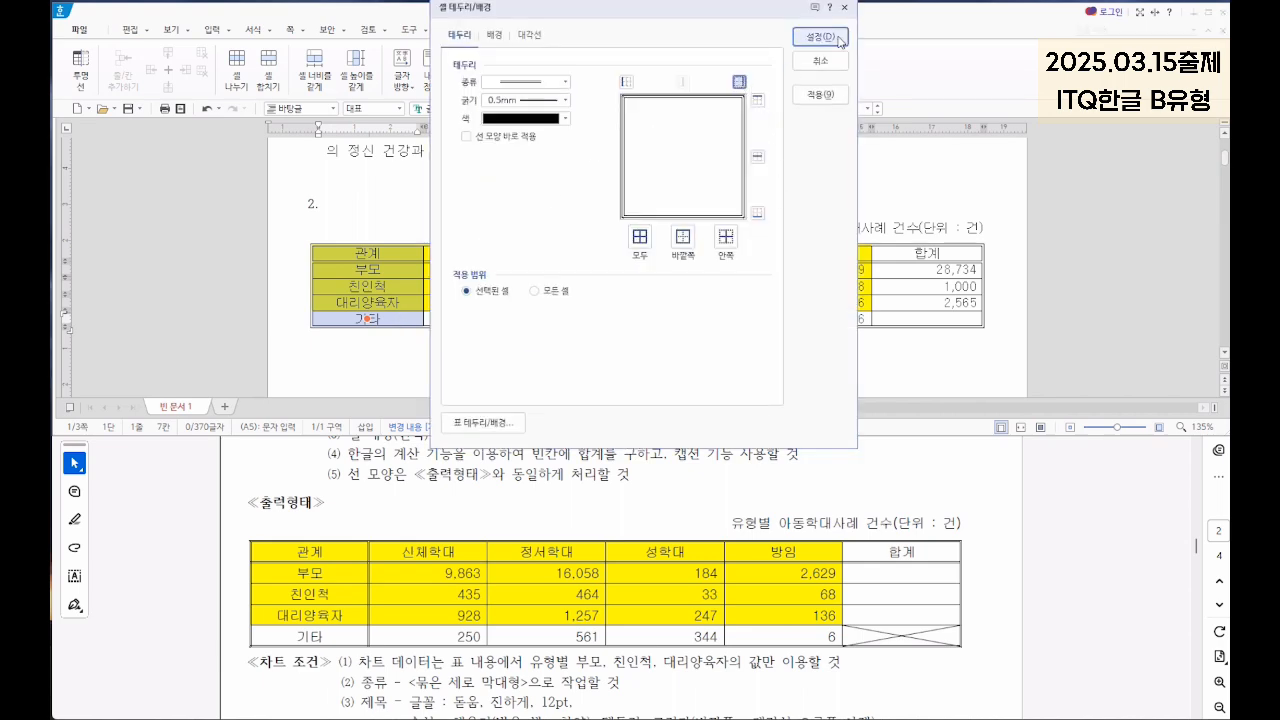
click(820, 37)
Step: Draw both diagonal lines across the empty 합계 cell in the 기타 row
click(953, 316)
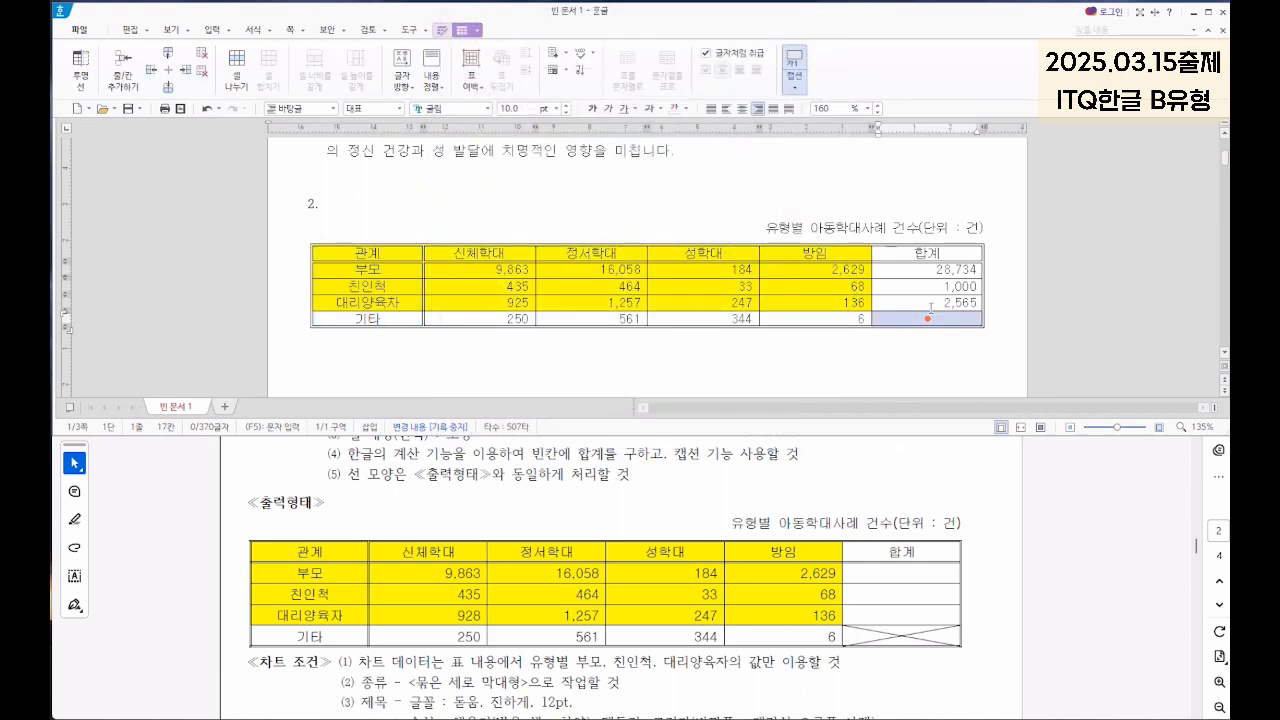
key(l)
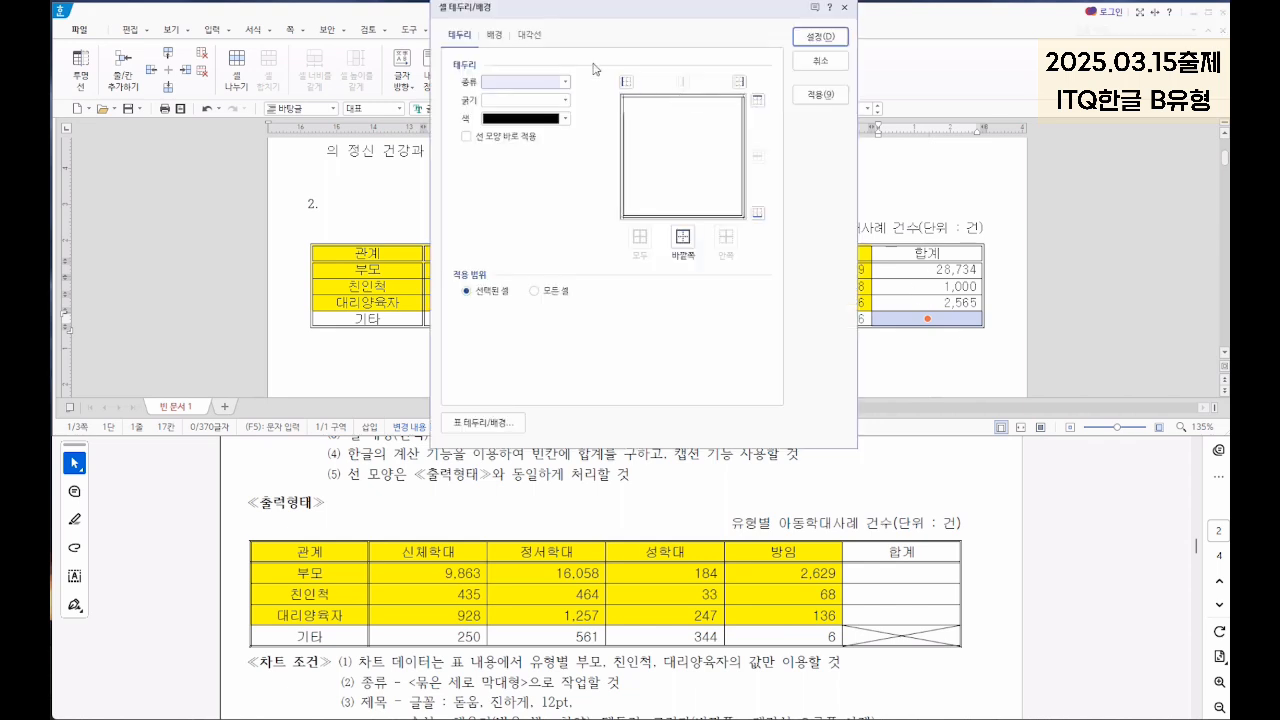
click(527, 34)
click(487, 156)
click(487, 190)
click(820, 40)
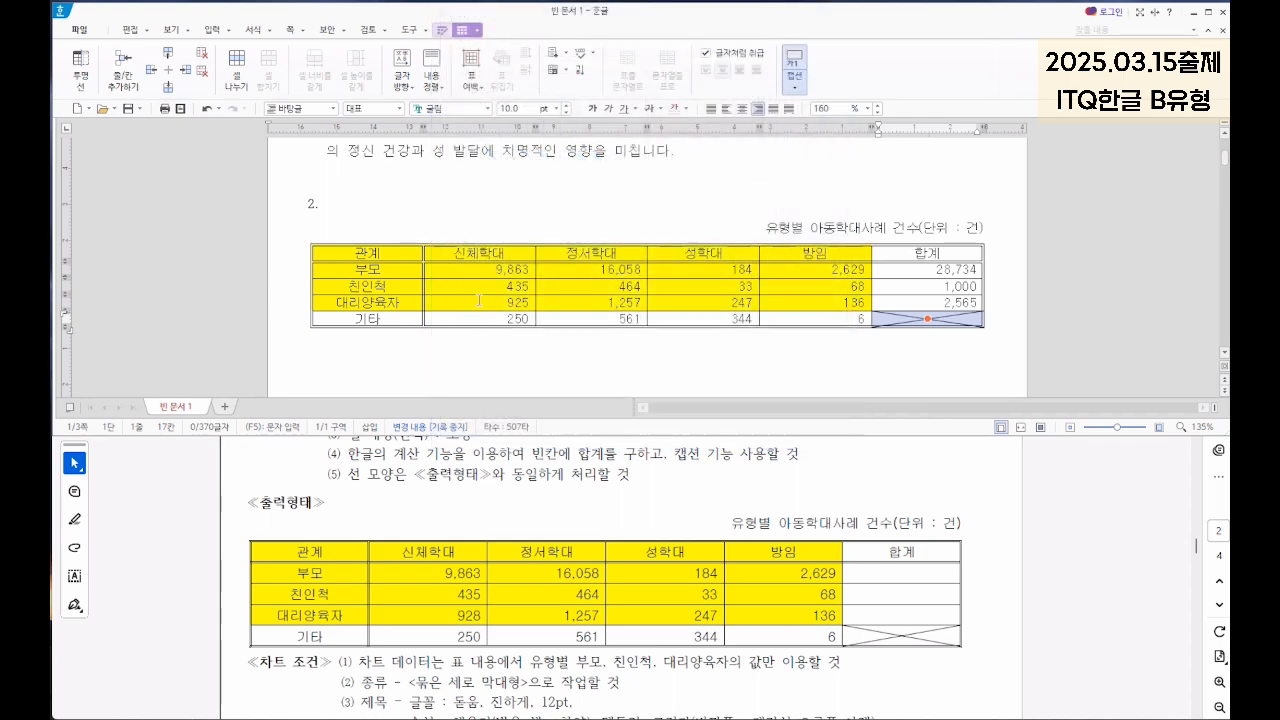
Step: Insert a clustered column chart from the 관계 to 방임 columns, covering the header, 부모, 친인척 and 대리양육자 rows
scroll(489, 309, down, 1)
drag(392, 203, 815, 245)
scroll(708, 467, down, 1)
scroll(708, 467, down, 2)
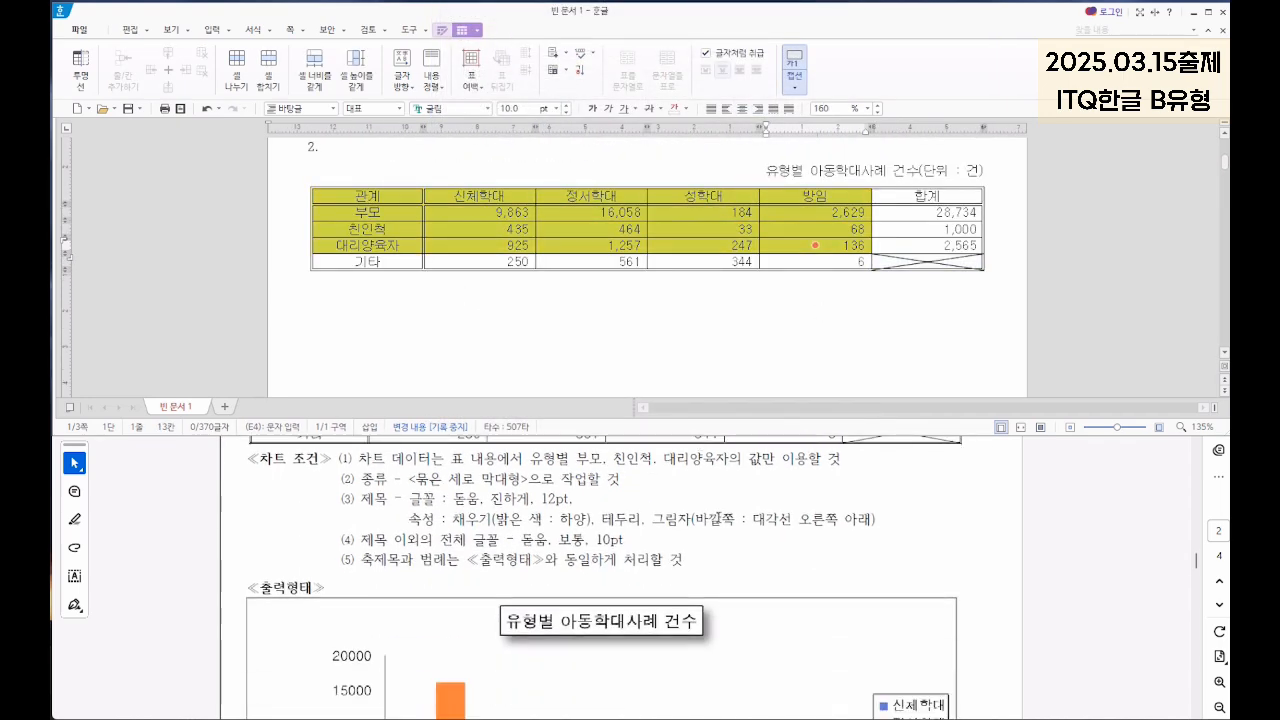
click(213, 29)
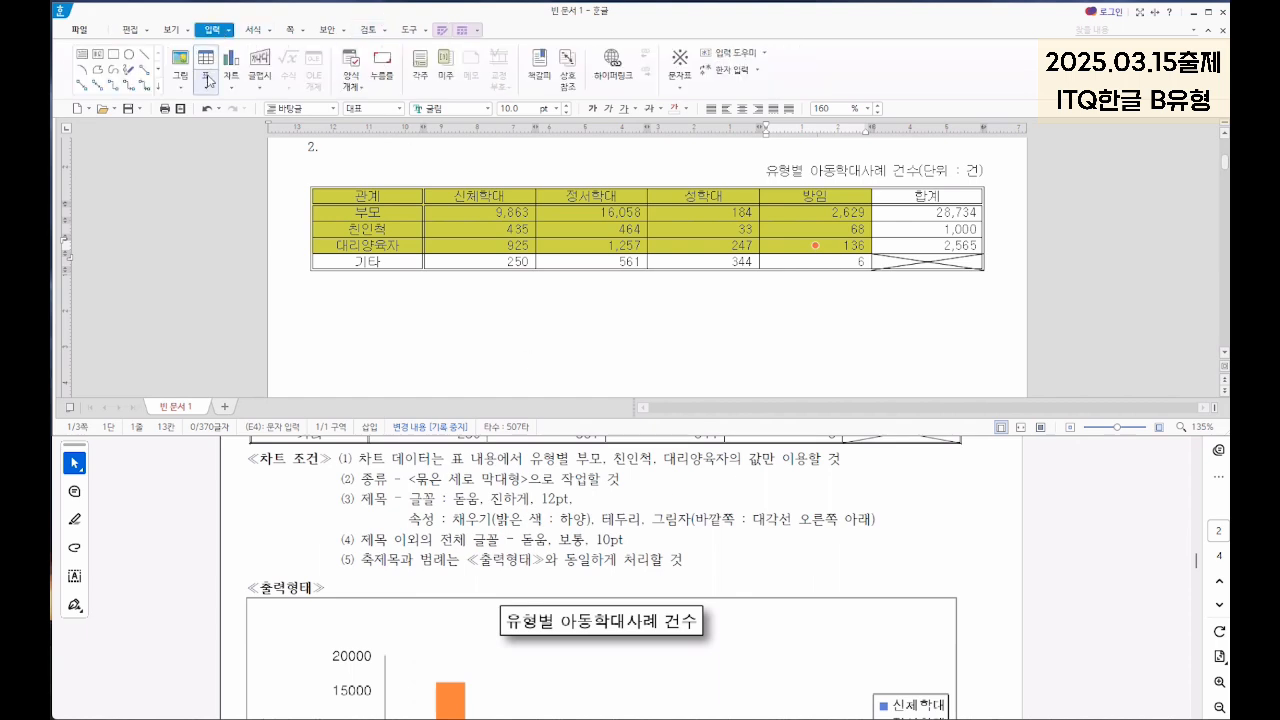
click(233, 72)
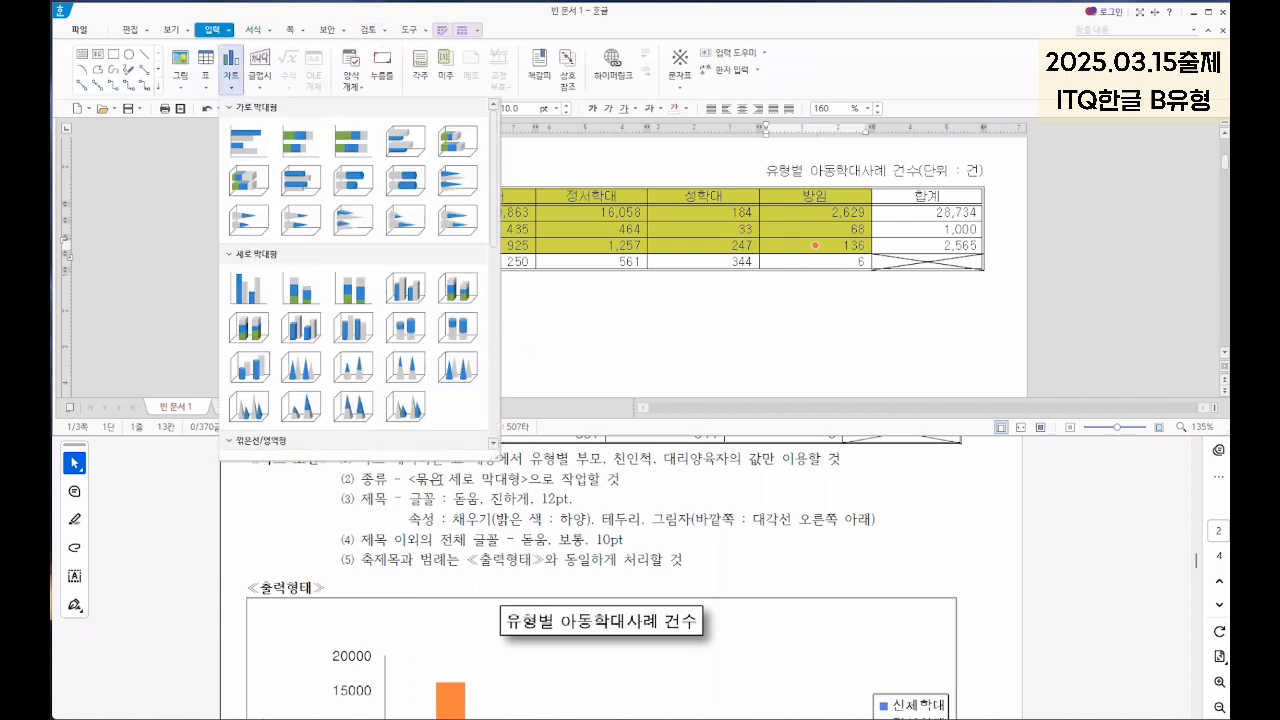
click(250, 289)
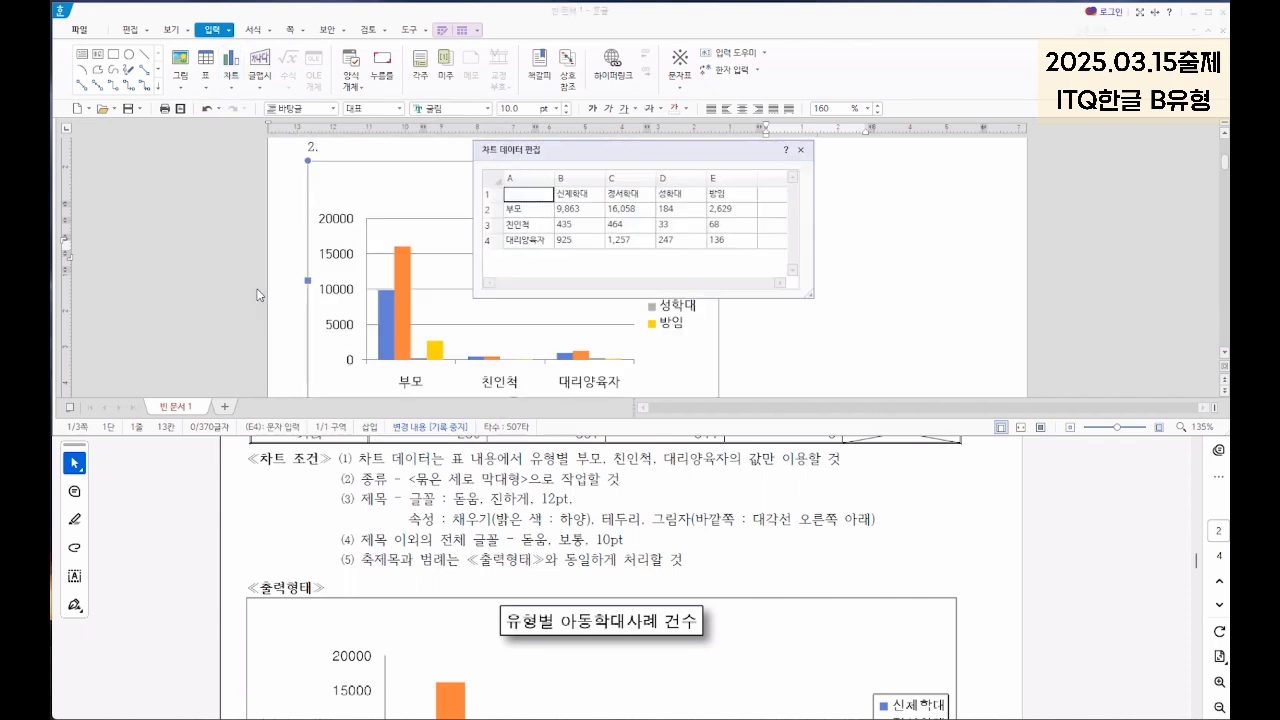
click(799, 151)
Step: Treat the chart as a character and widen it to the table's width, about 187 mm
click(463, 31)
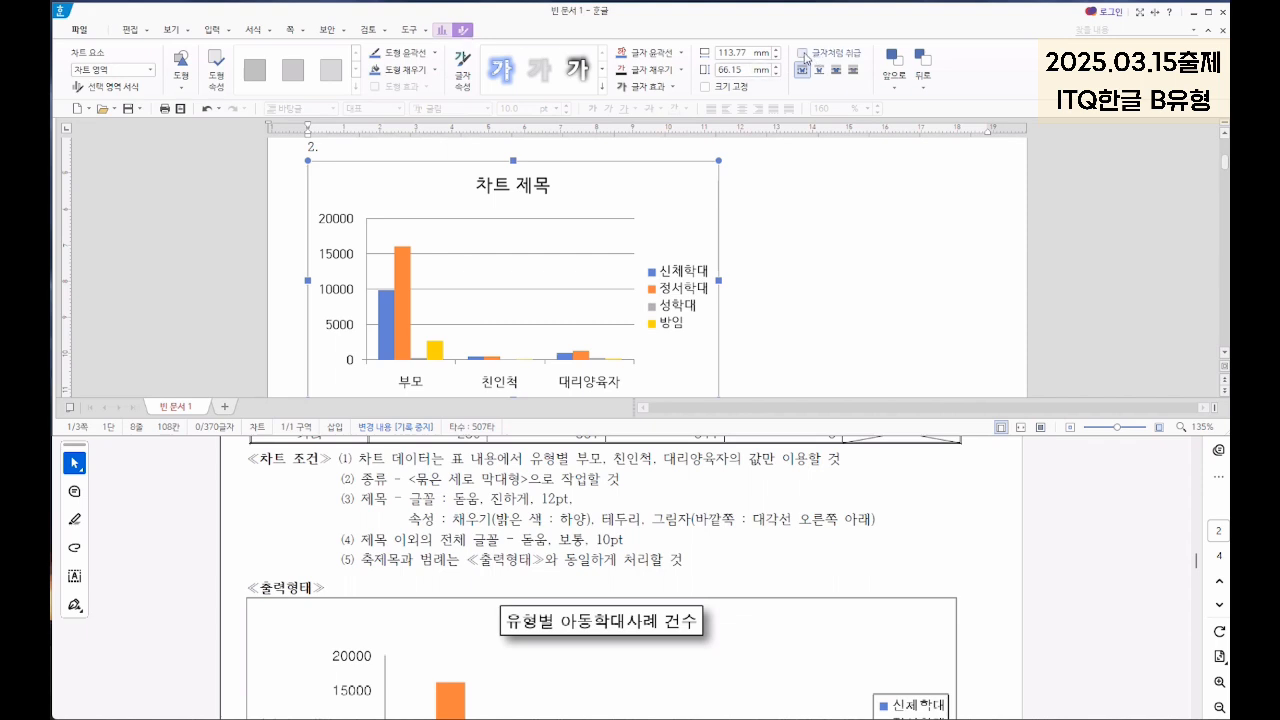
click(804, 54)
drag(719, 279, 982, 277)
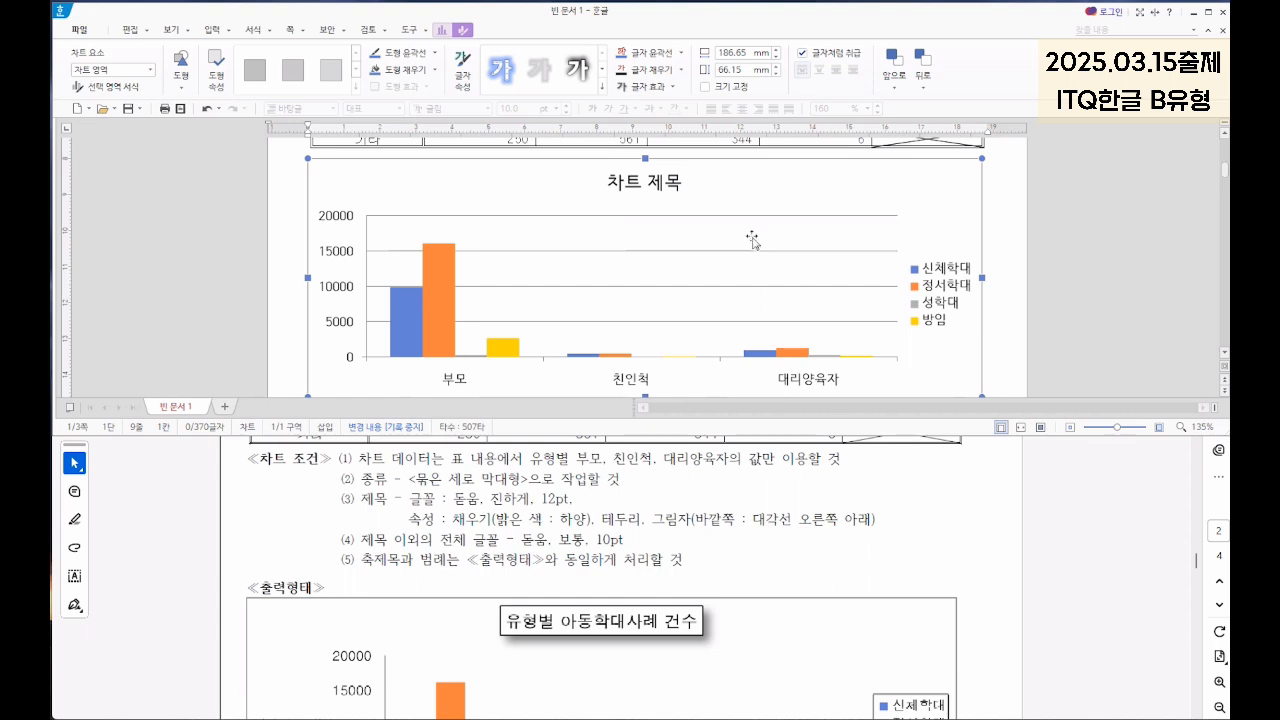
Step: Change the chart title text to 유형별 아동학대사례 건수
click(668, 188)
right_click(670, 190)
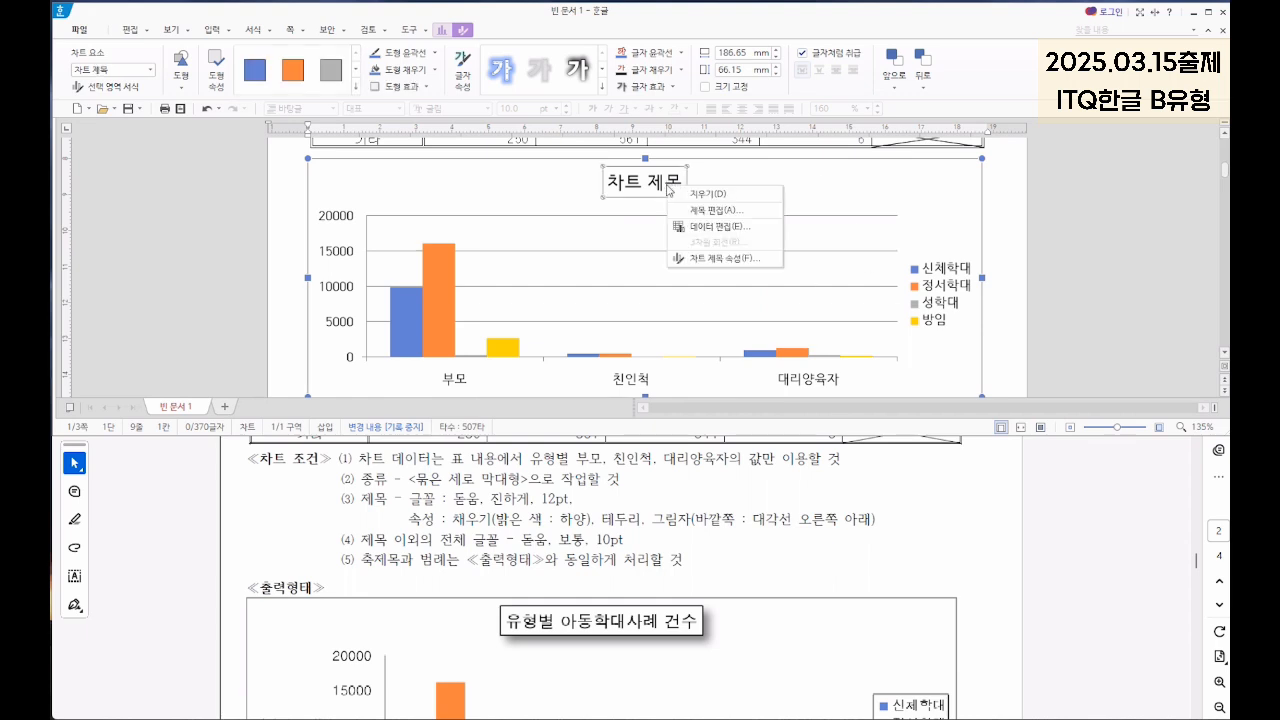
click(717, 214)
text(유형별 아동학)
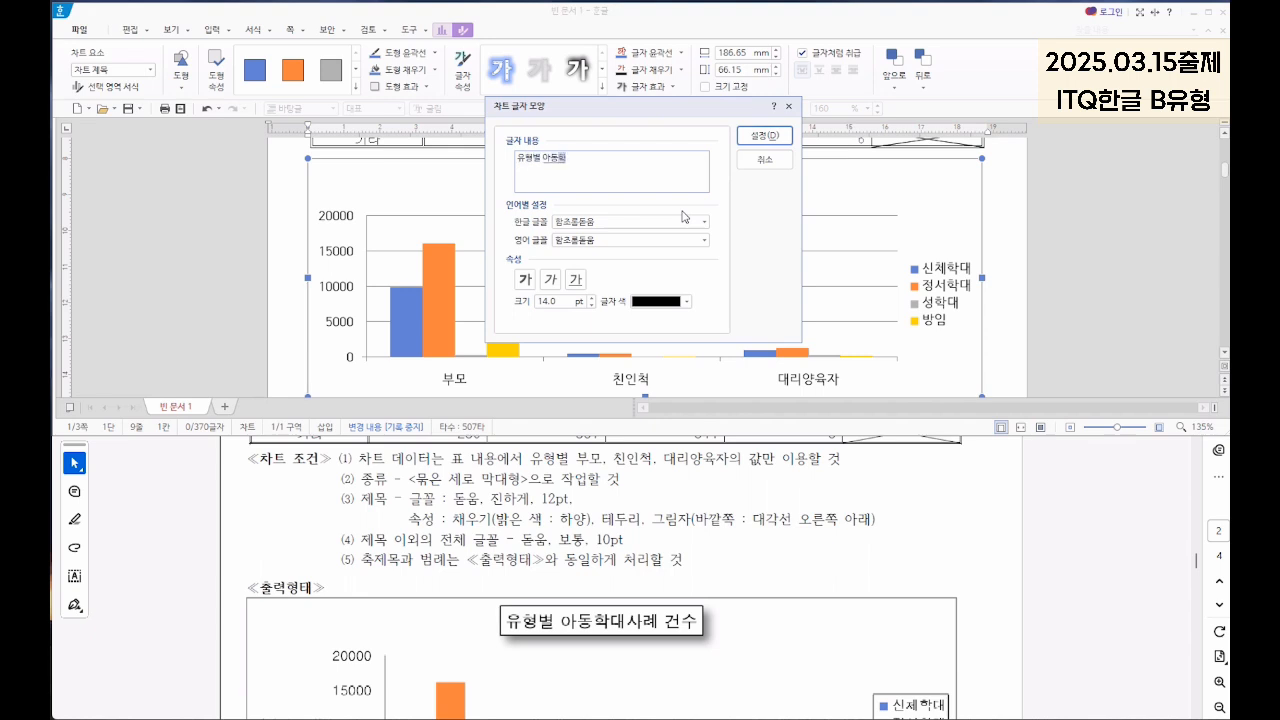
text(대사례 건수)
Step: Format the chart title in bold 12 pt with 돋움 as both the Korean and English font
click(705, 222)
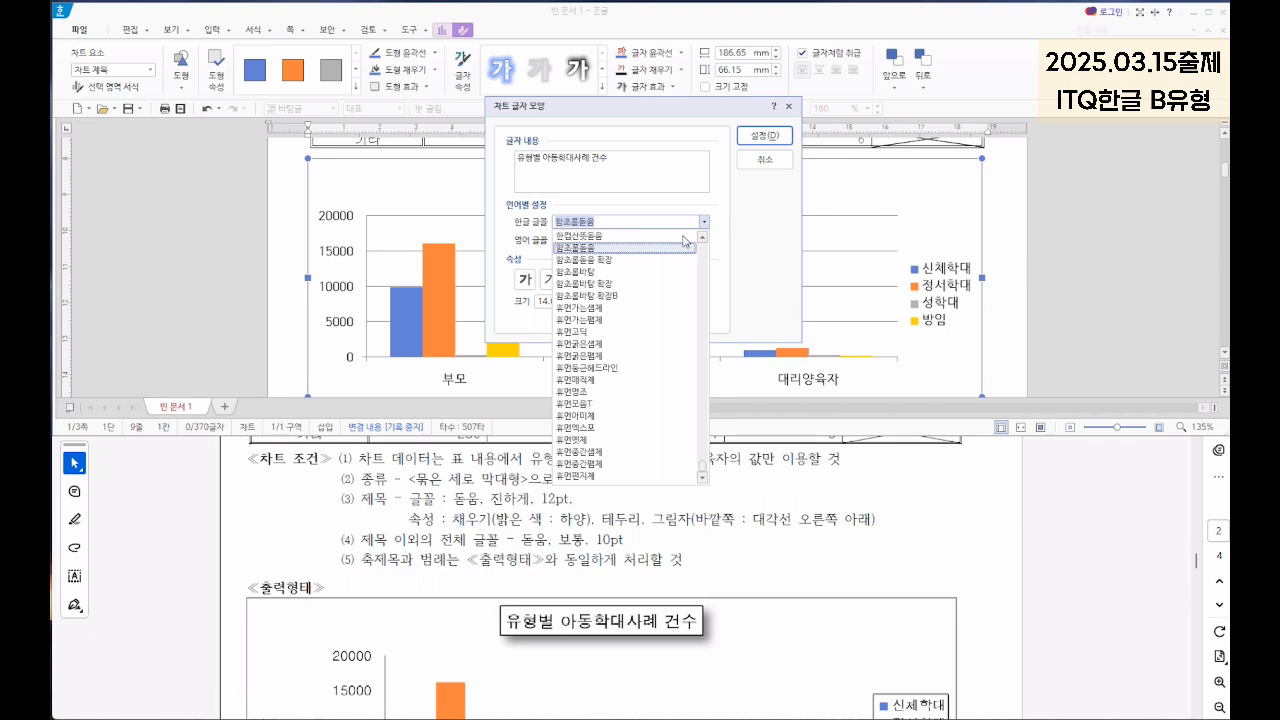
scroll(652, 320, up, 10)
scroll(652, 322, up, 1)
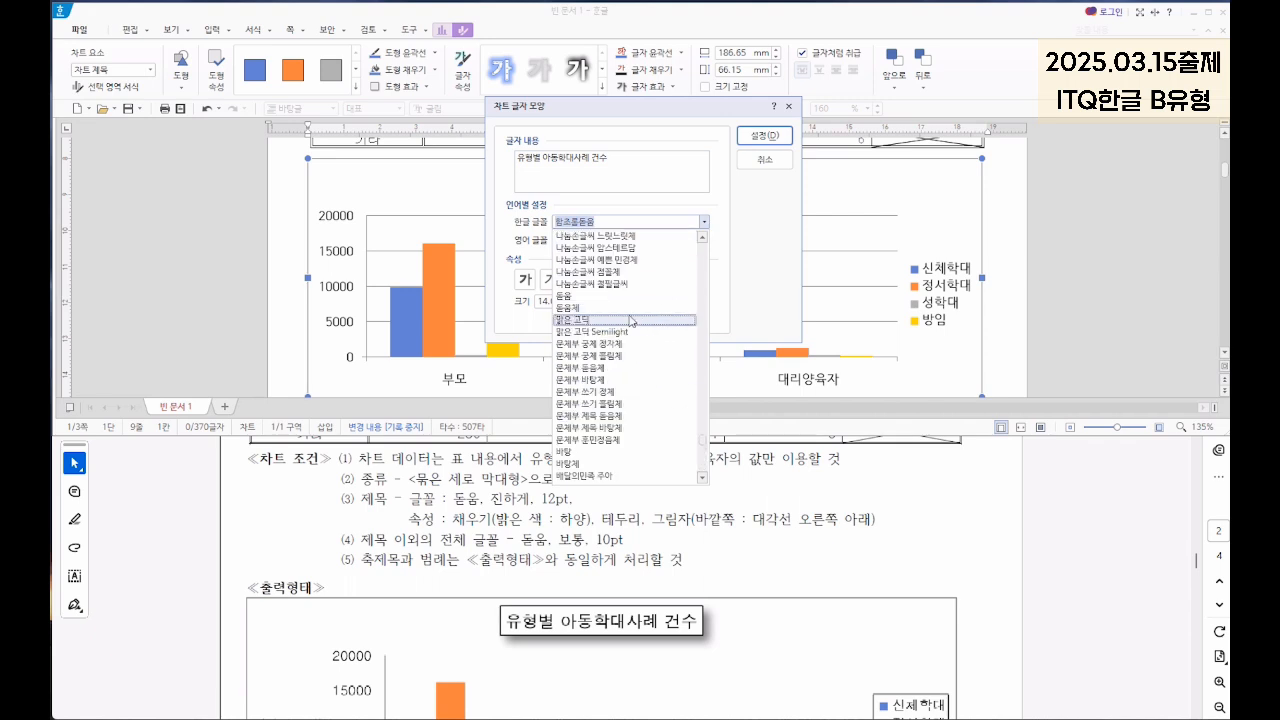
click(625, 377)
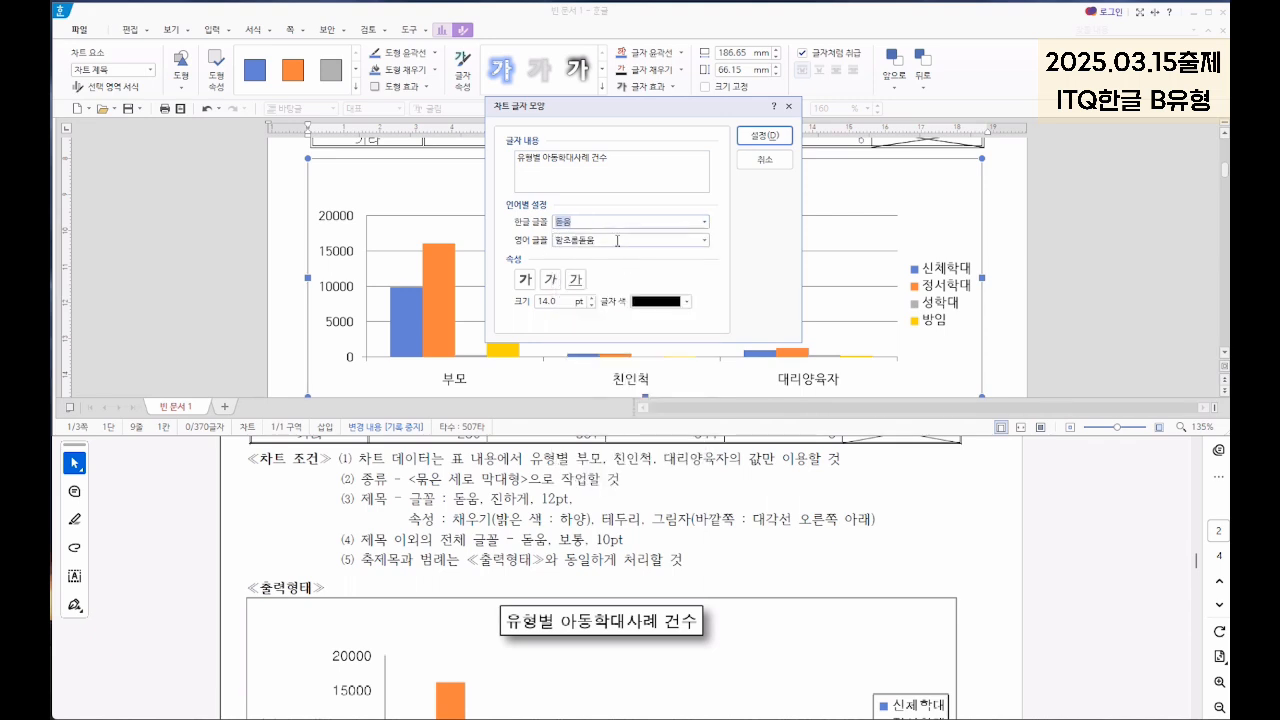
click(697, 240)
scroll(637, 335, up, 15)
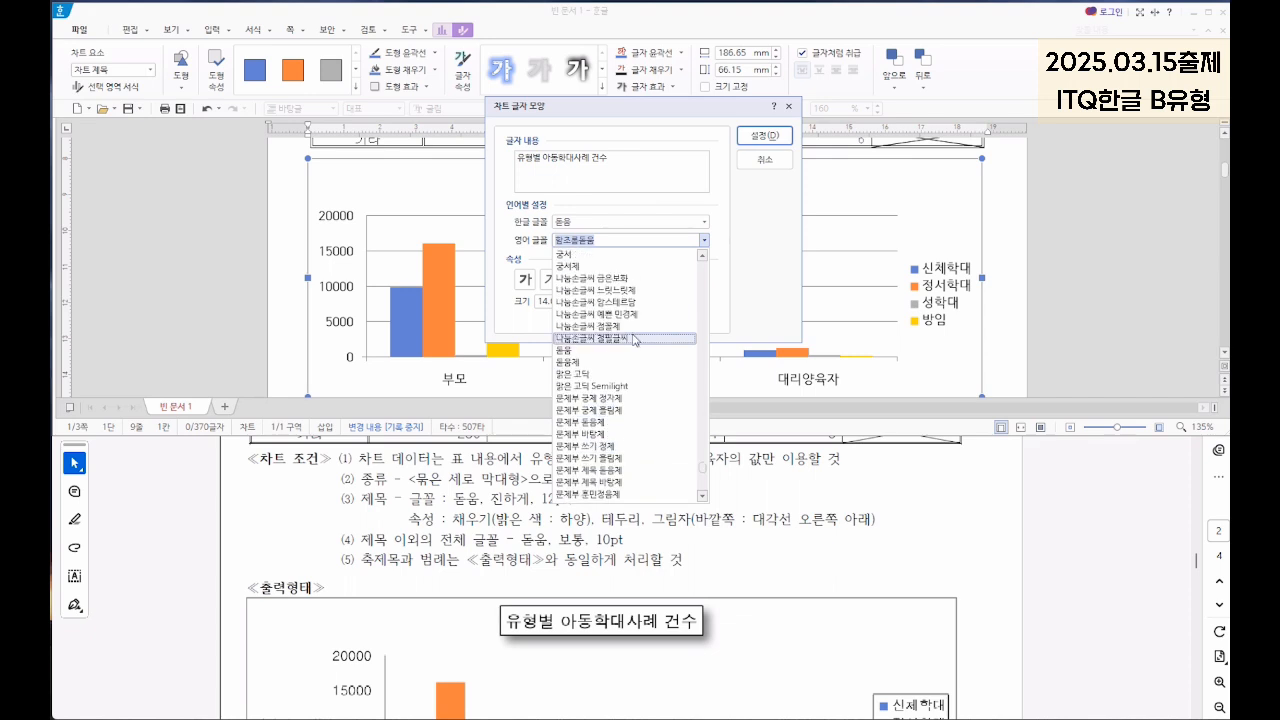
click(620, 349)
click(526, 280)
drag(564, 303, 496, 303)
text(12)
click(770, 137)
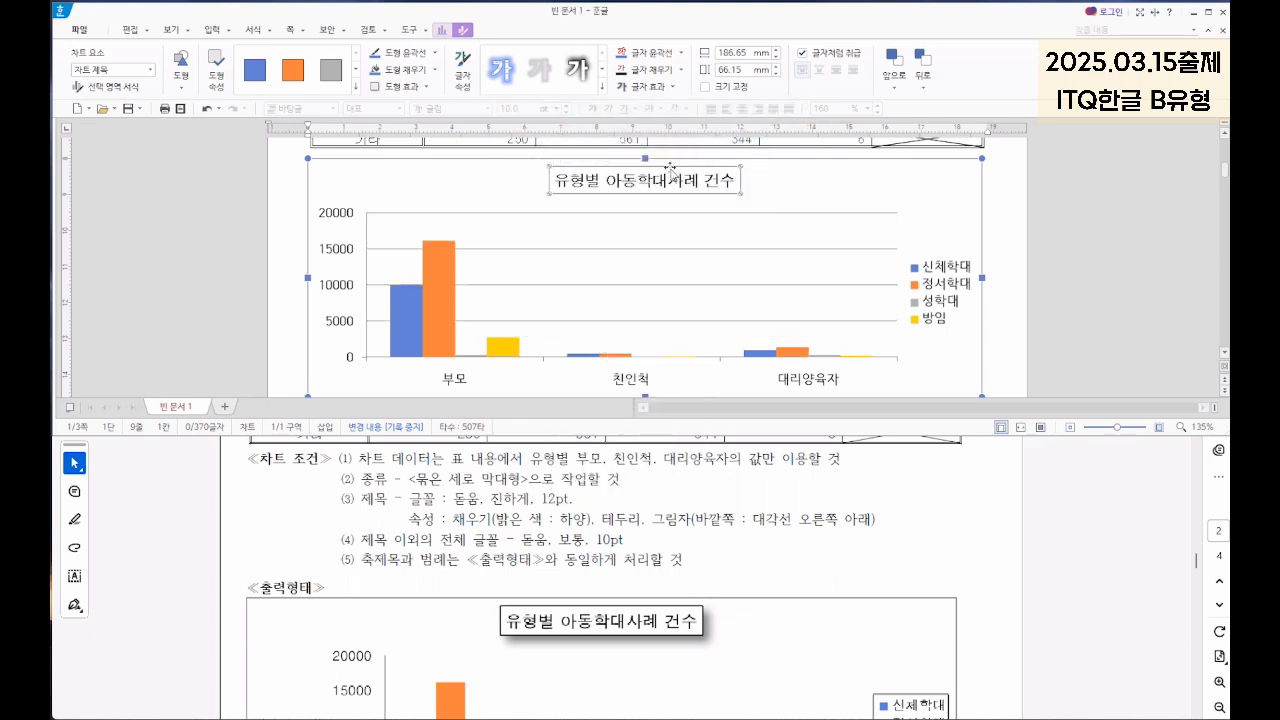
Step: Give the chart title a white fill, a black outline and an outer shadow toward the lower right
double_click(668, 185)
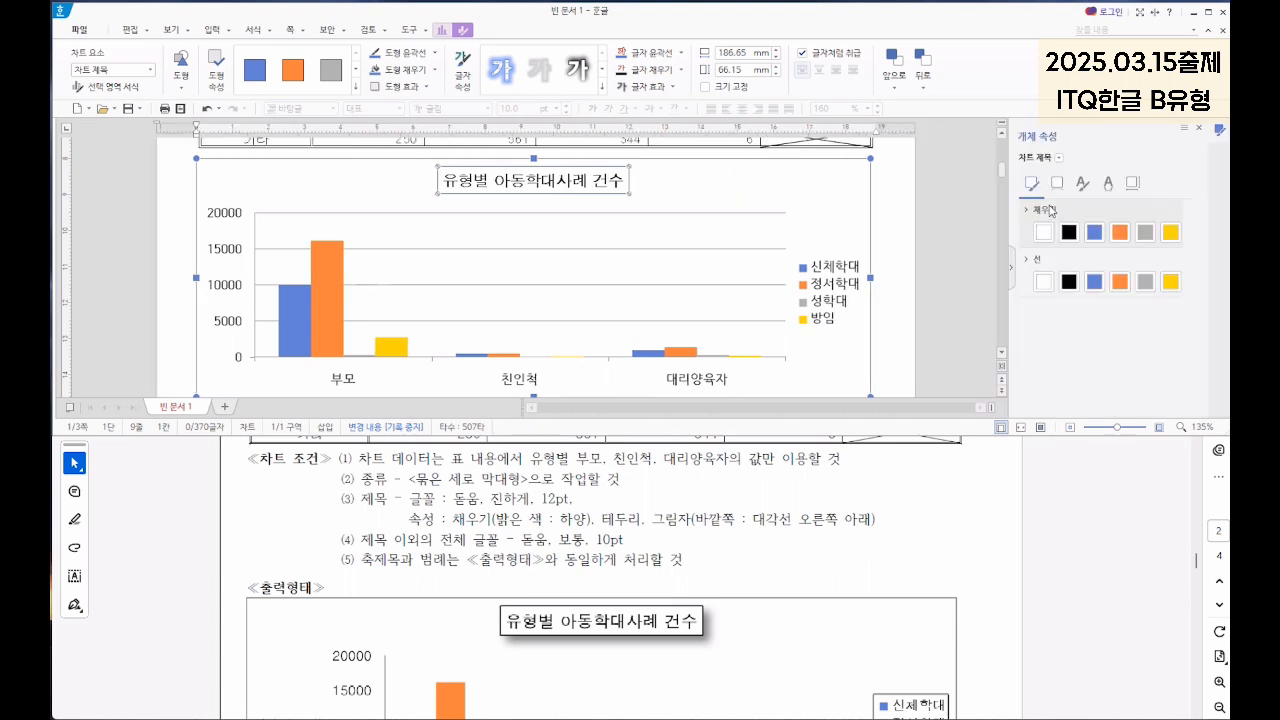
click(1044, 232)
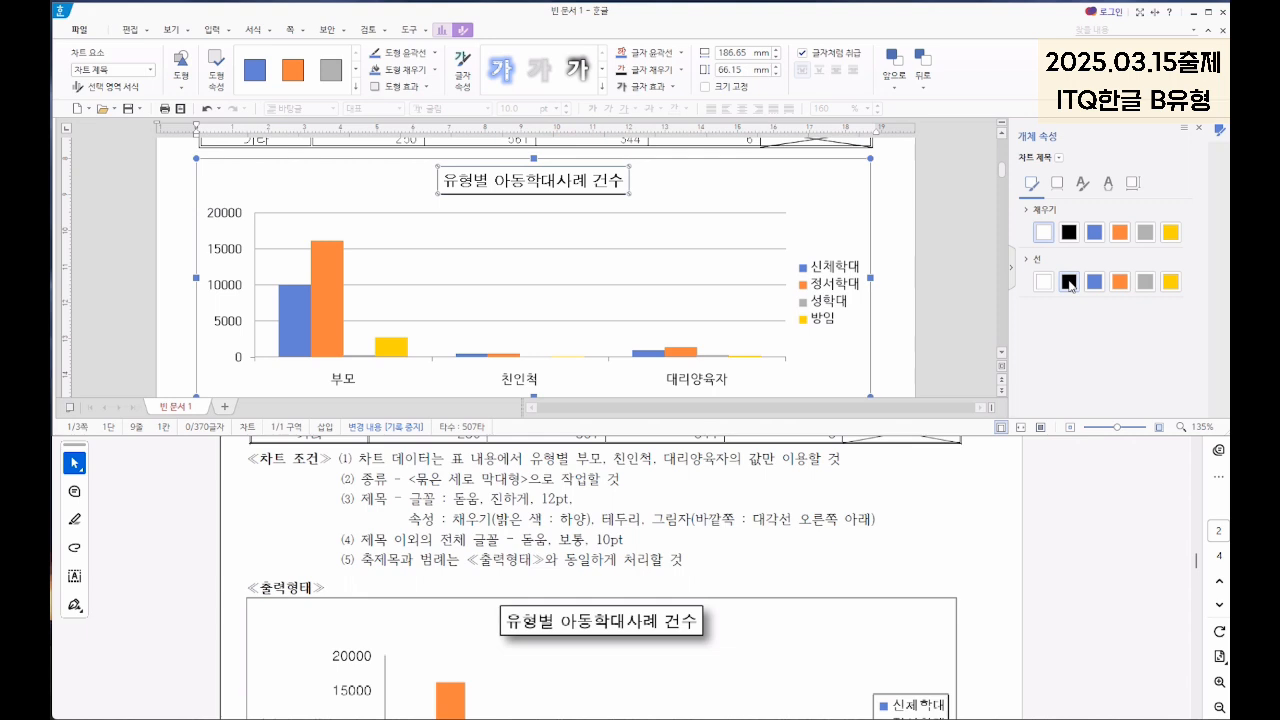
click(1057, 184)
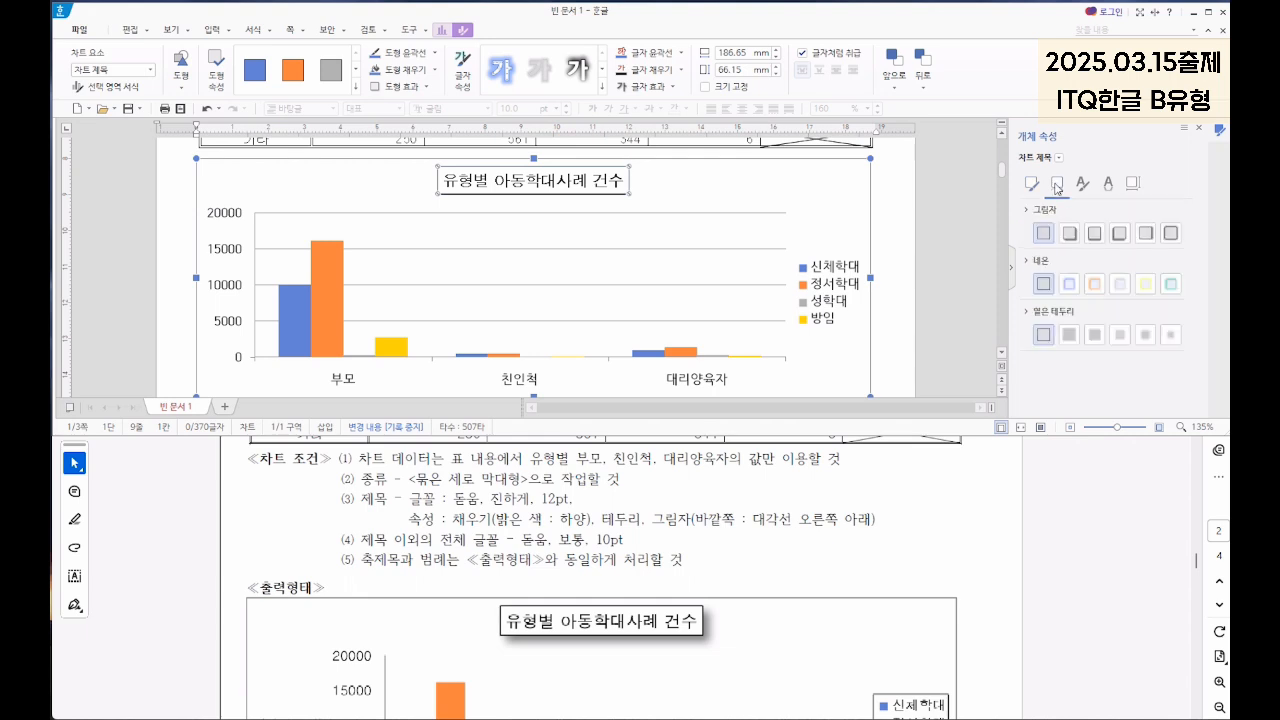
click(1069, 233)
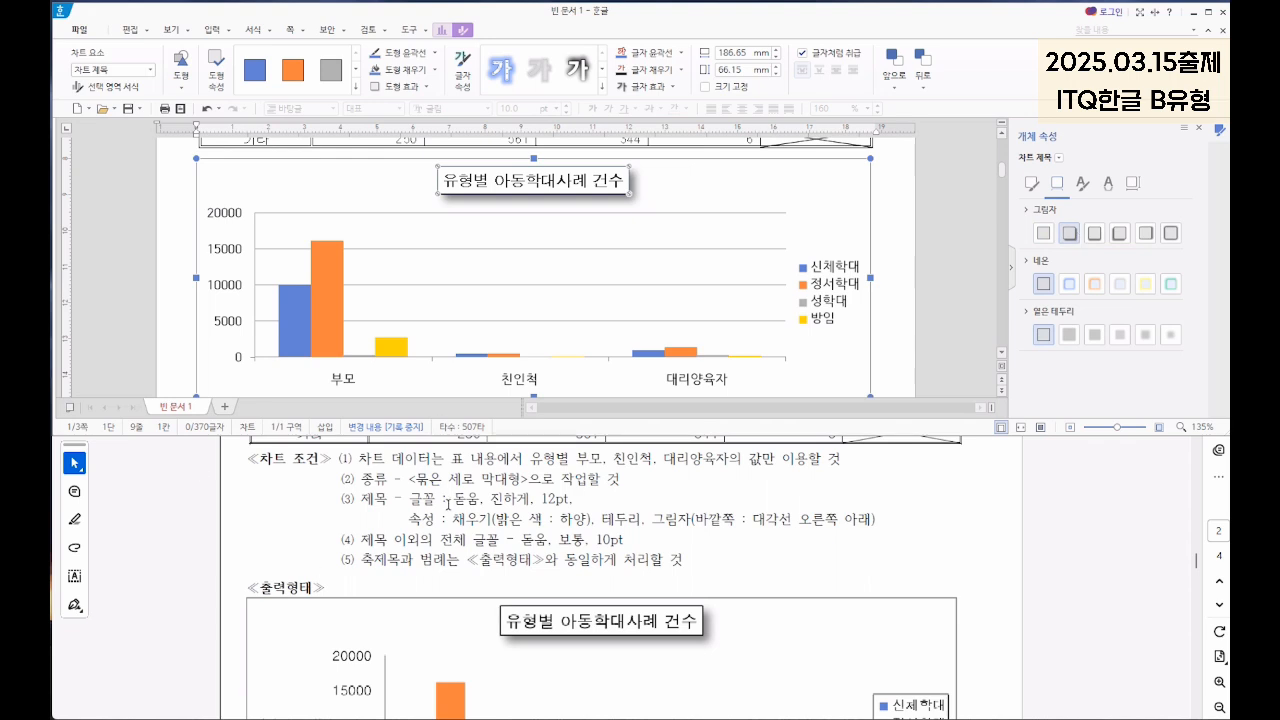
Step: Add a primary vertical axis title to the chart's value axis
scroll(447, 503, down, 2)
scroll(540, 489, down, 1)
scroll(540, 489, up, 1)
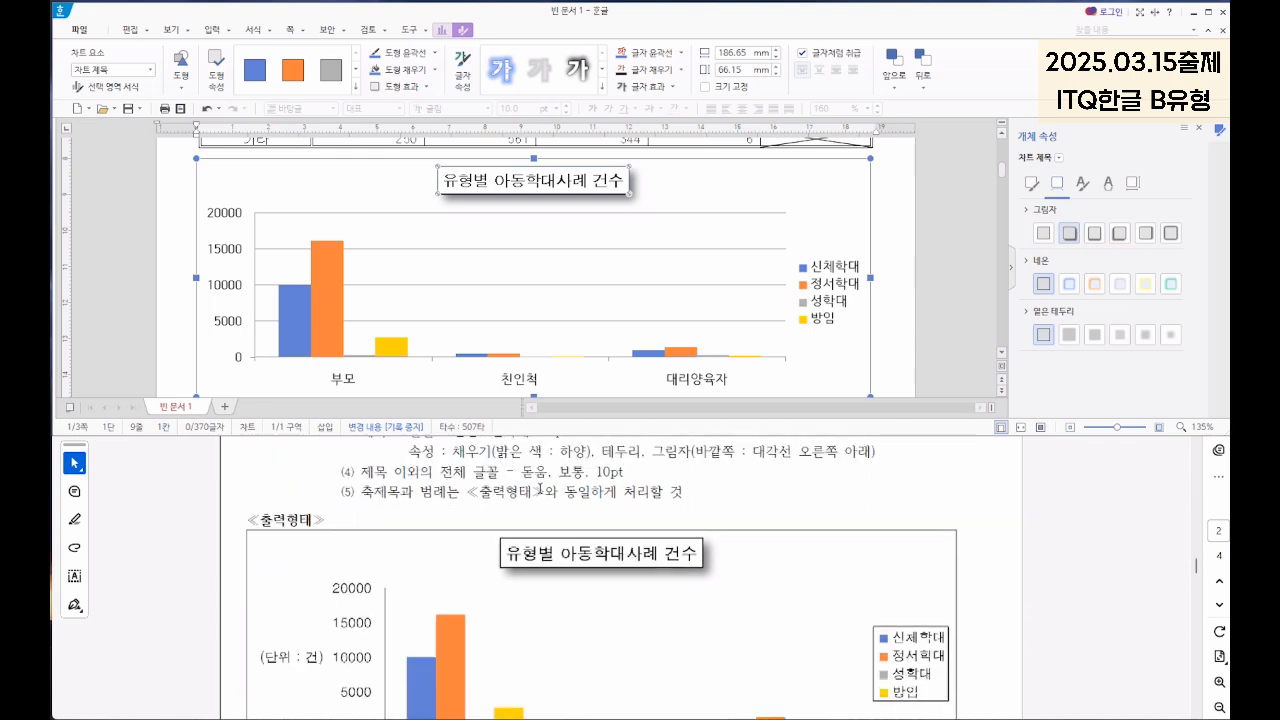
click(228, 245)
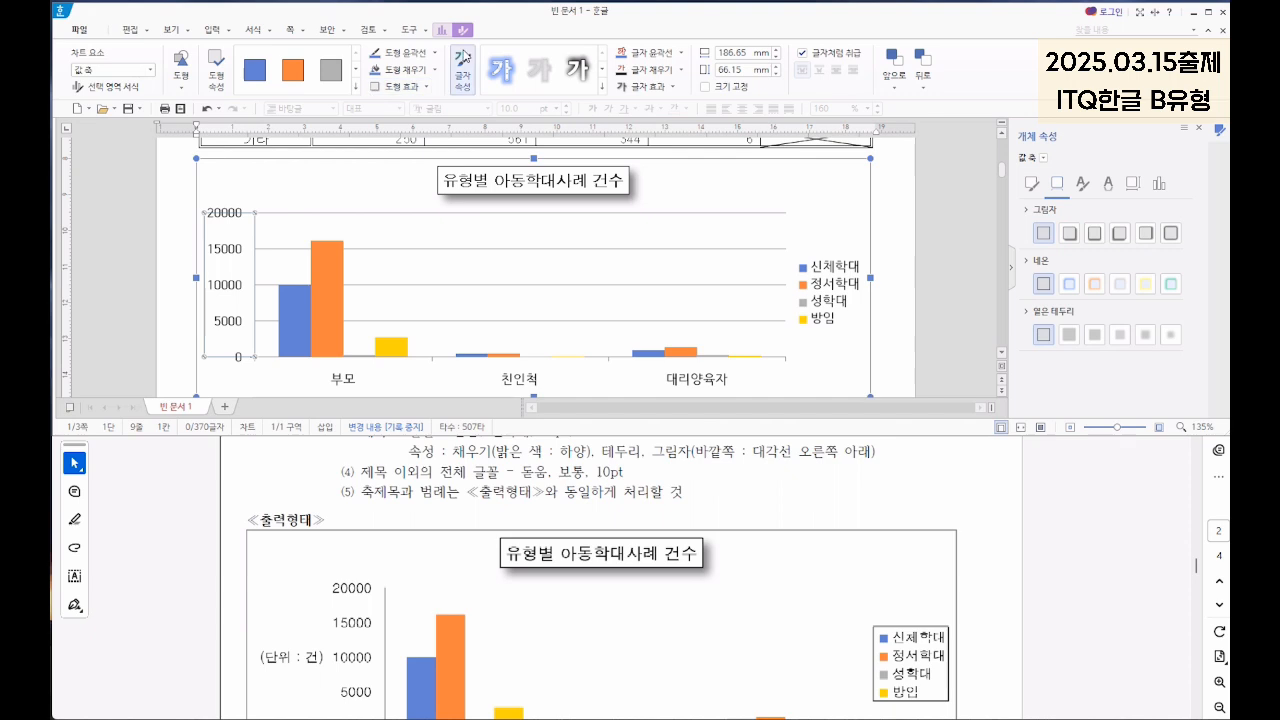
click(443, 31)
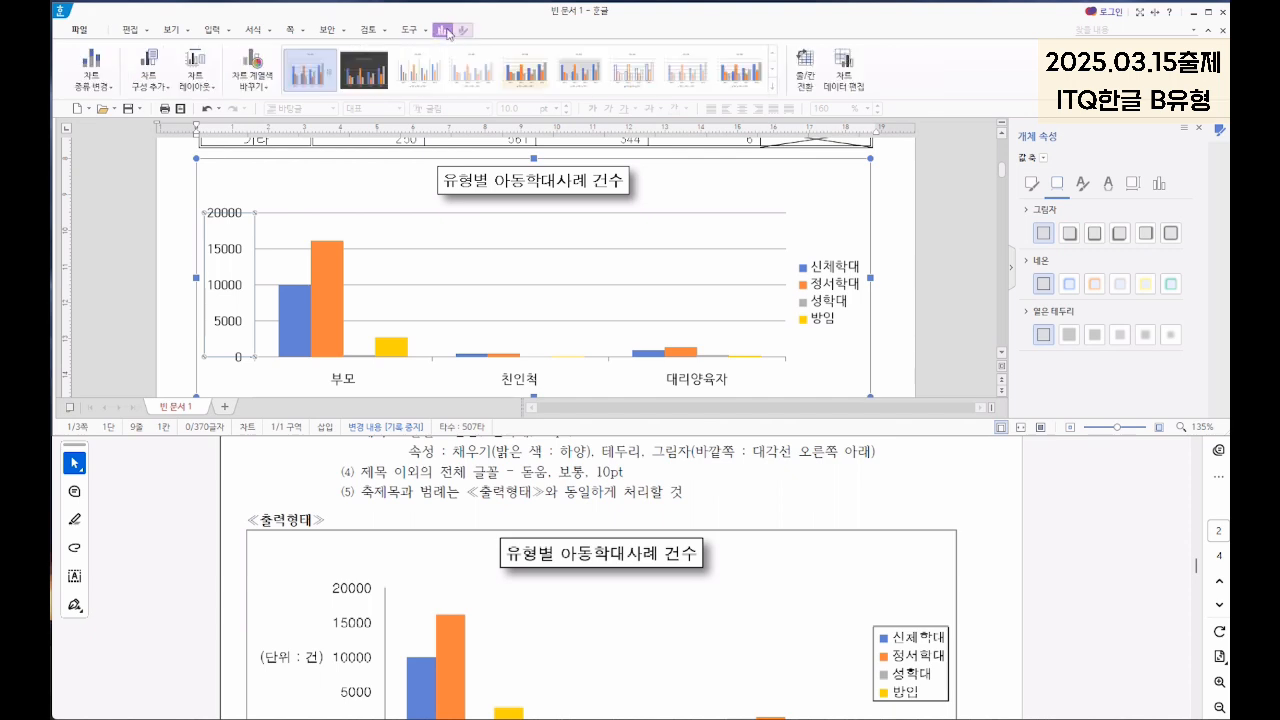
click(148, 85)
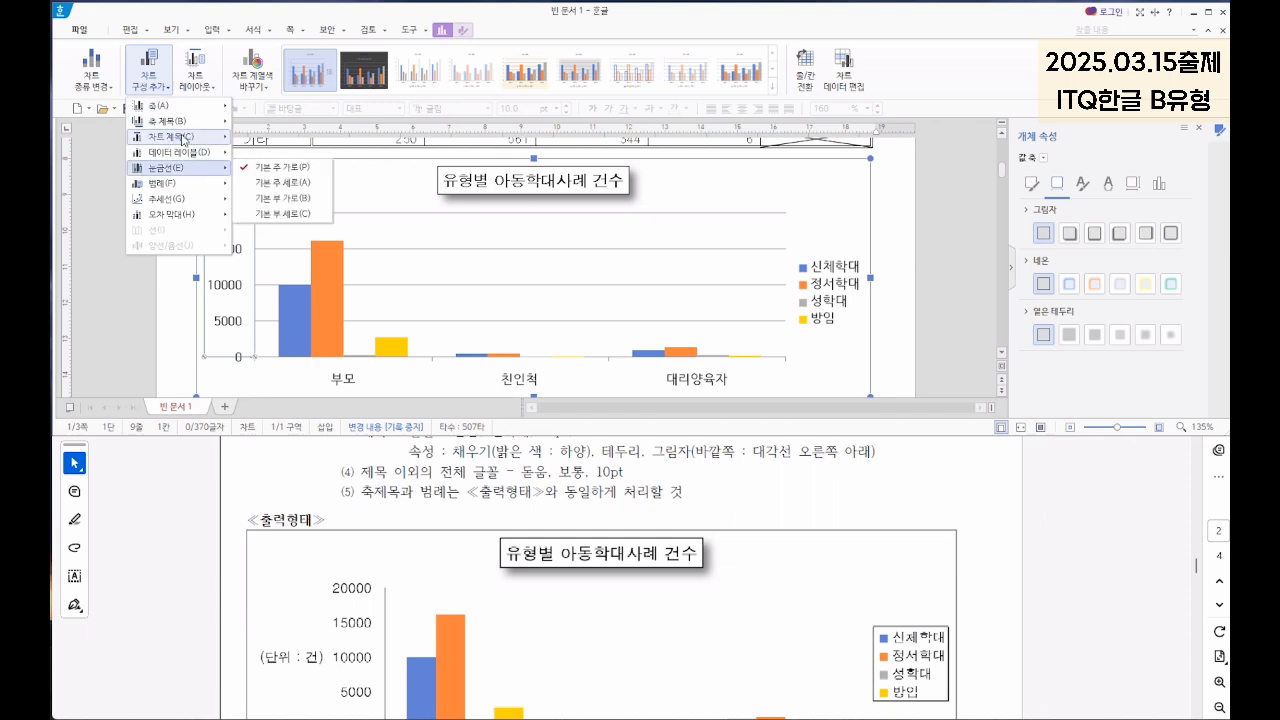
mouse_move(174, 126)
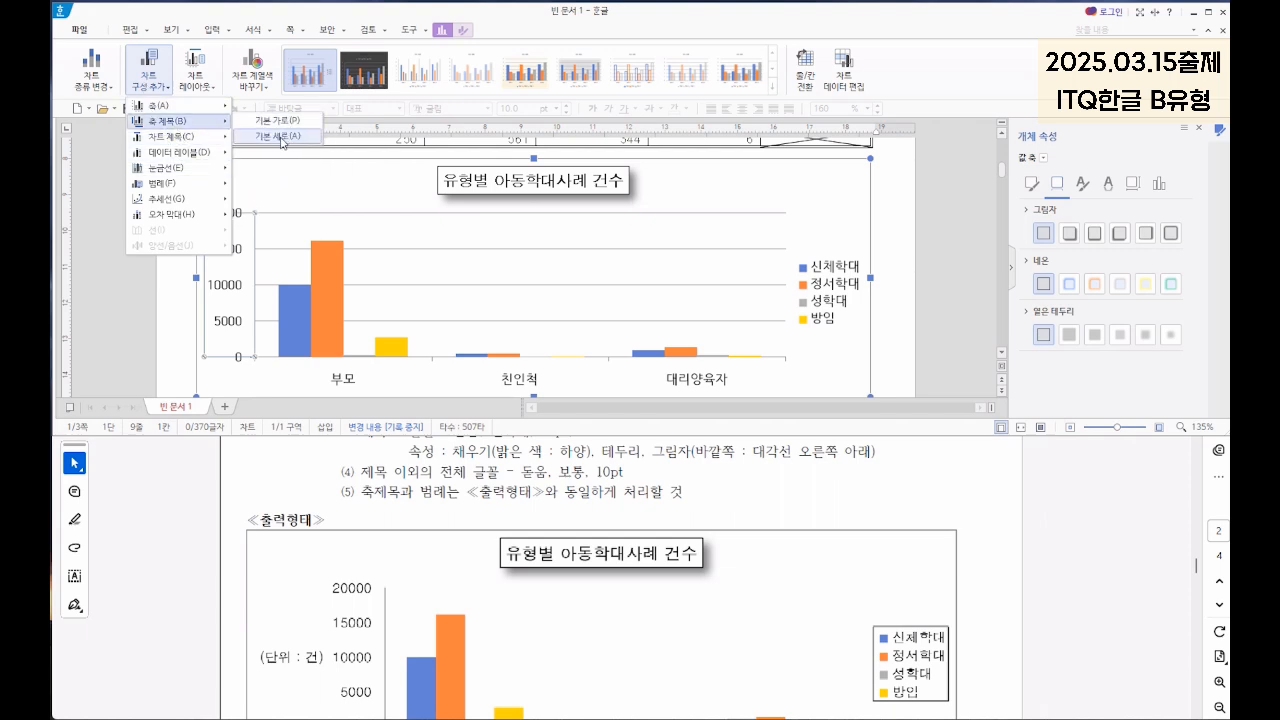
click(282, 137)
click(218, 283)
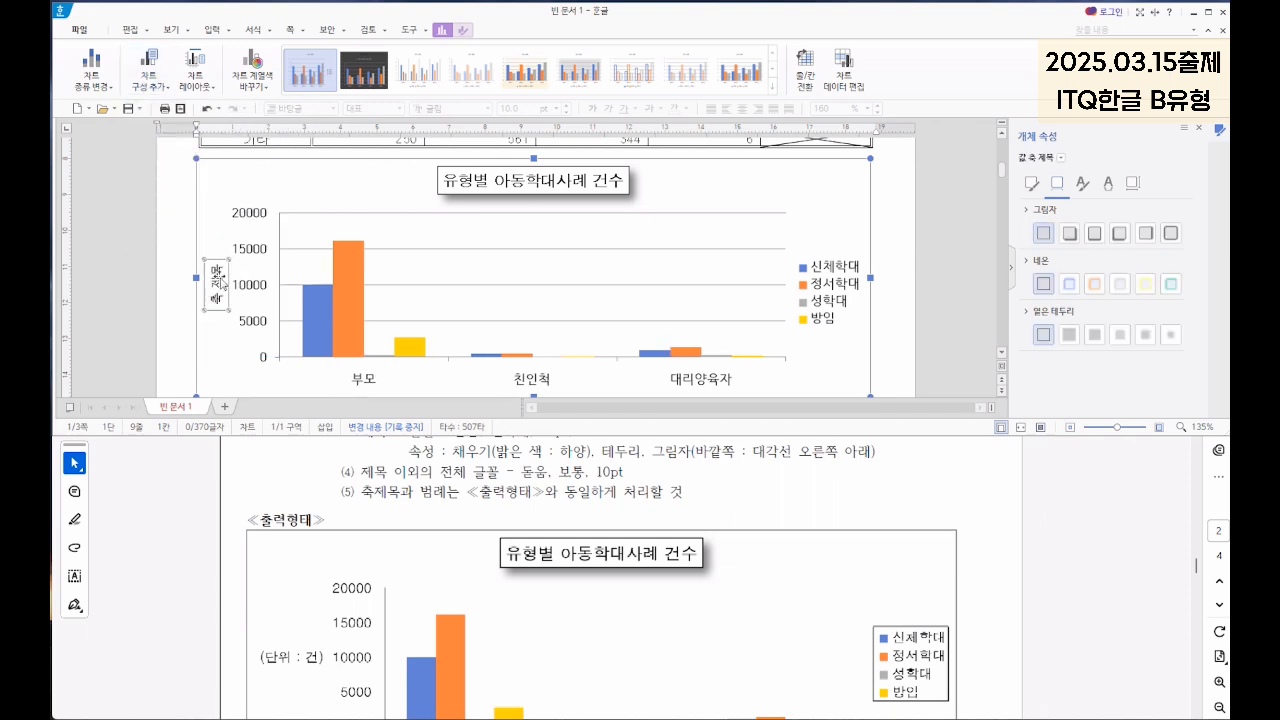
Step: Set the value axis title to (단위 : 건) with 돋움 as both the Korean and English font
right_click(226, 283)
click(258, 302)
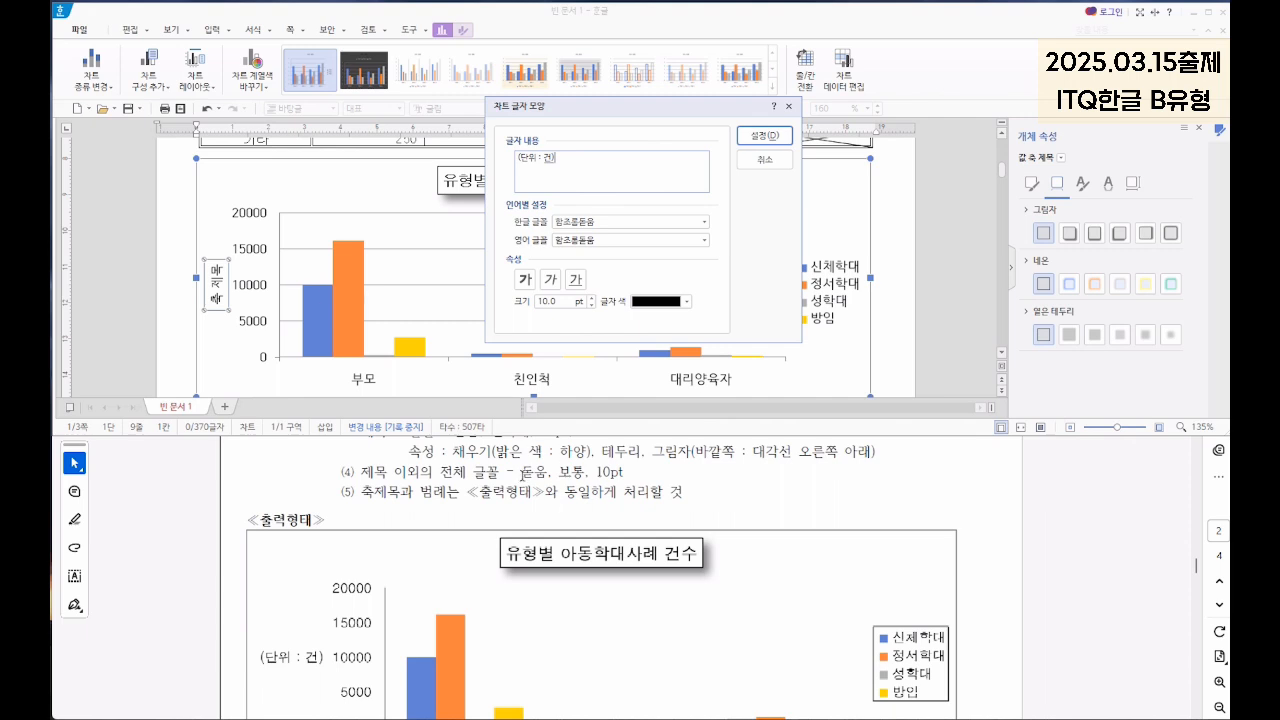
click(704, 221)
scroll(616, 320, down, 2)
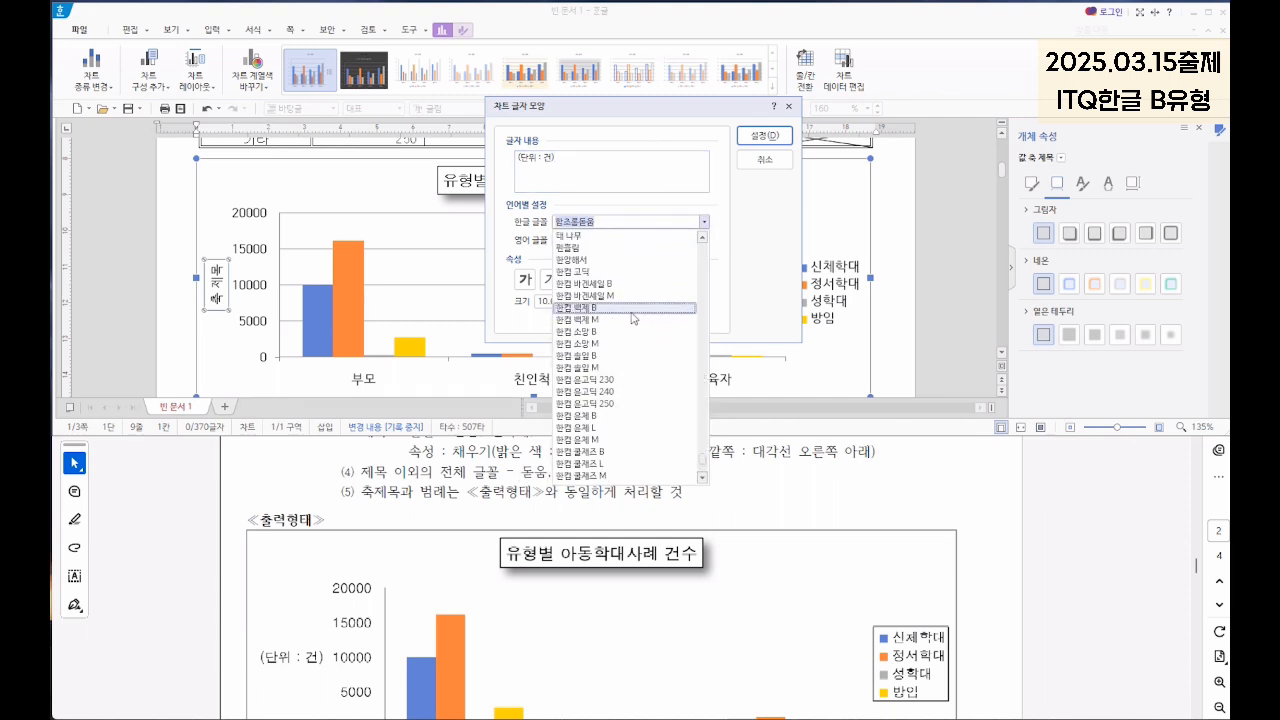
scroll(640, 320, up, 12)
click(620, 260)
click(703, 239)
scroll(619, 338, up, 5)
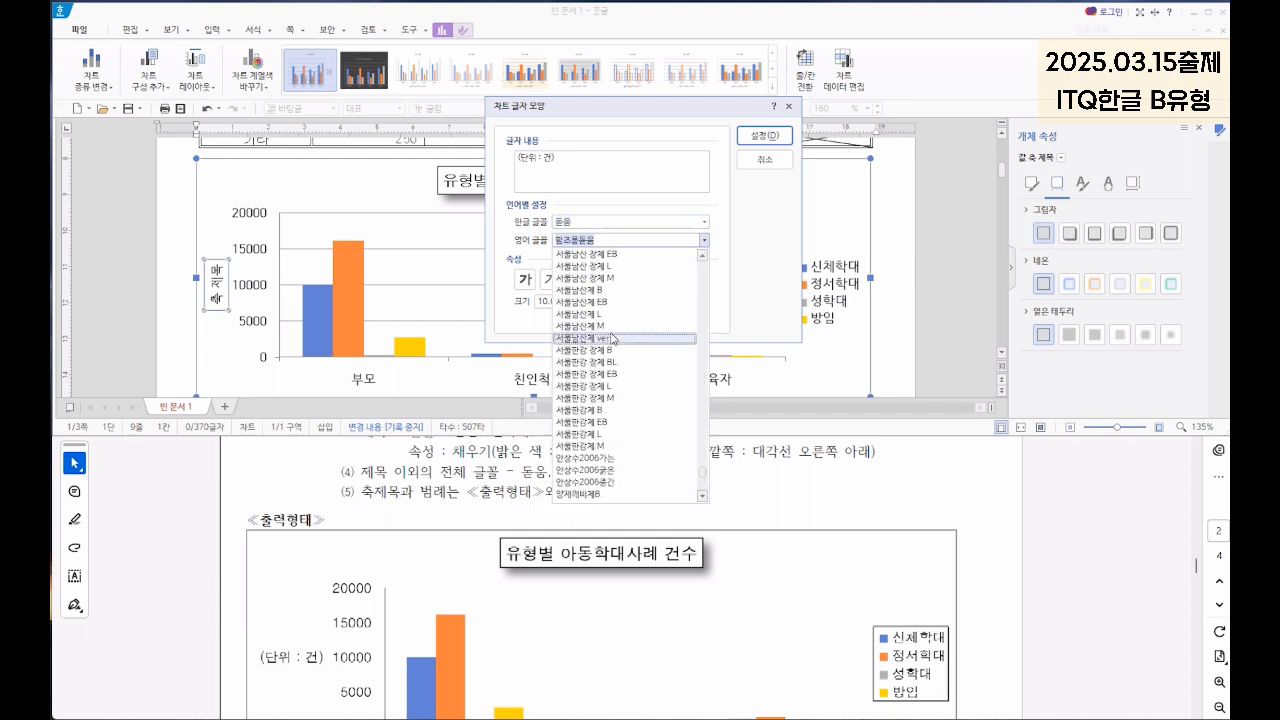
click(578, 279)
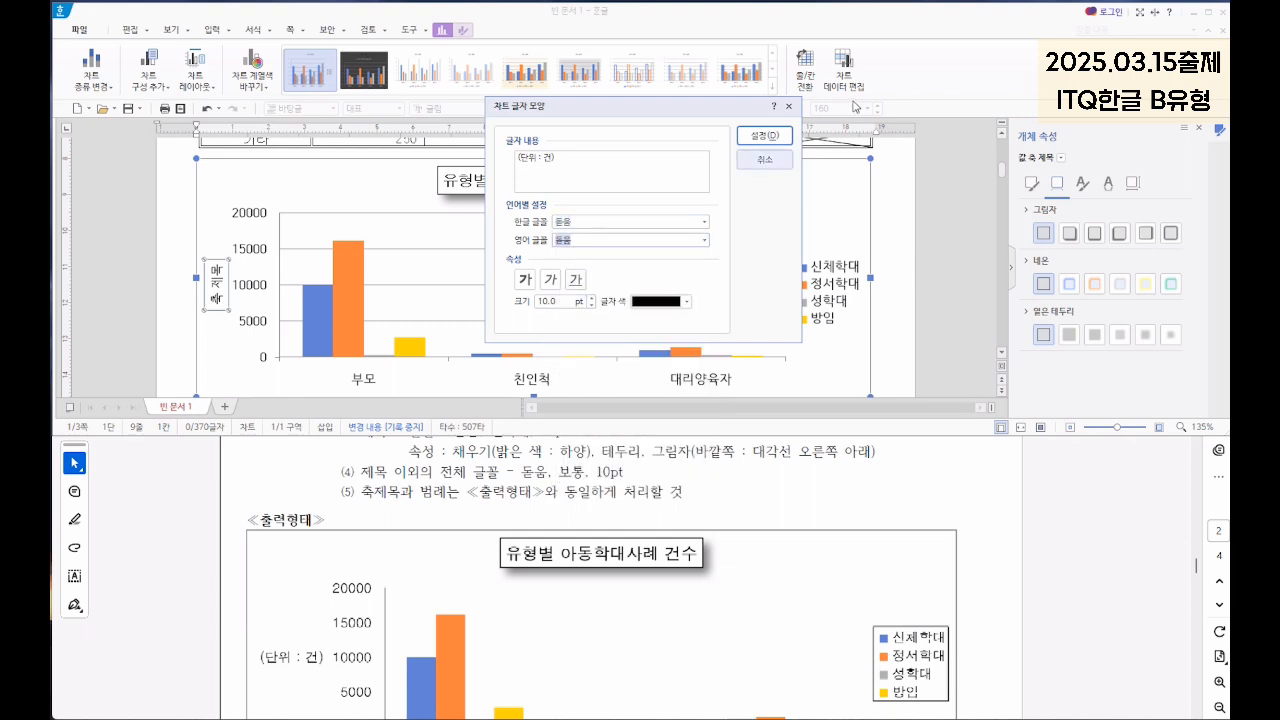
click(781, 137)
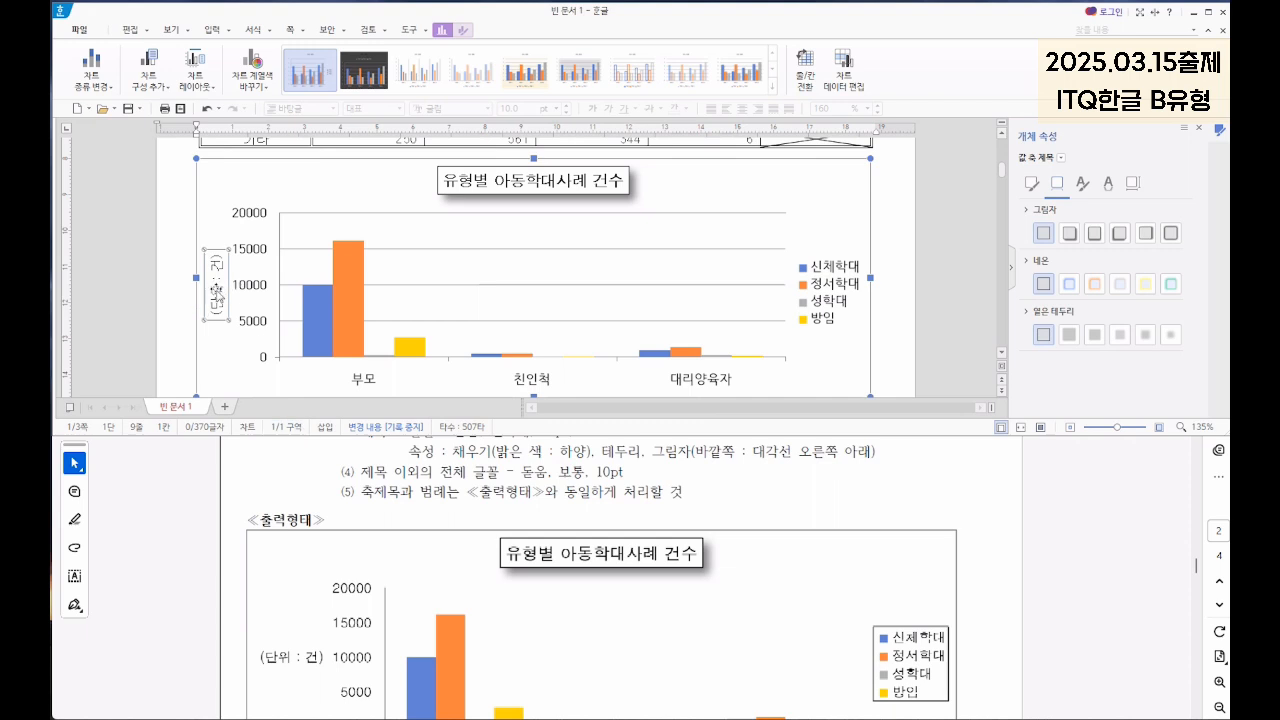
Step: Set the text direction of the value axis title to 가로 (horizontal)
click(1136, 186)
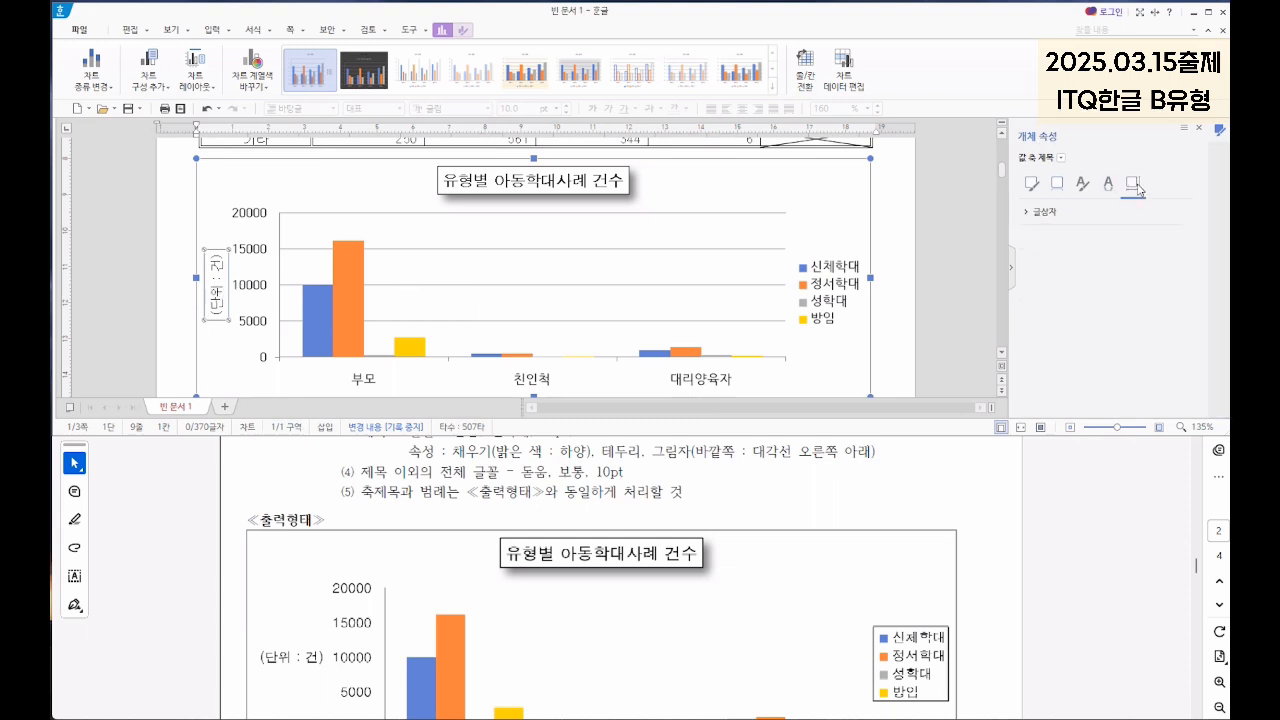
click(1068, 212)
click(1135, 238)
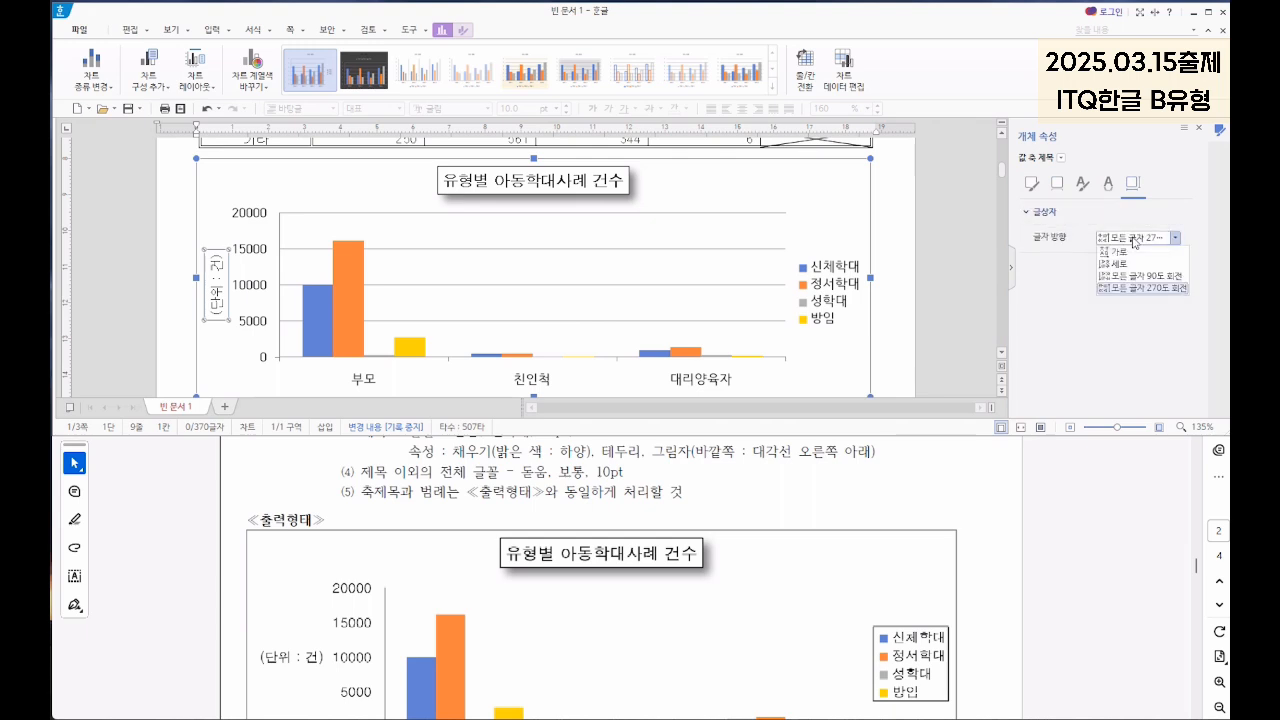
click(1118, 252)
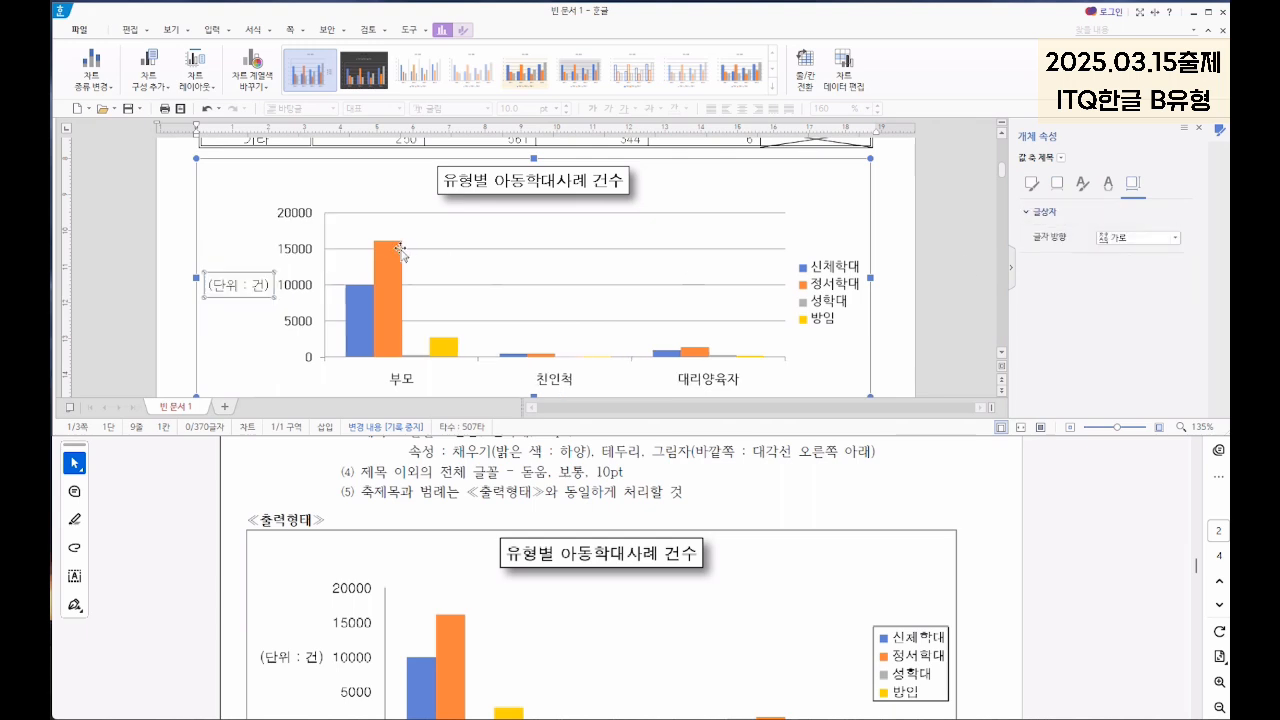
Step: Set the value axis labels to 돋움 for both the Korean and English fonts
click(299, 222)
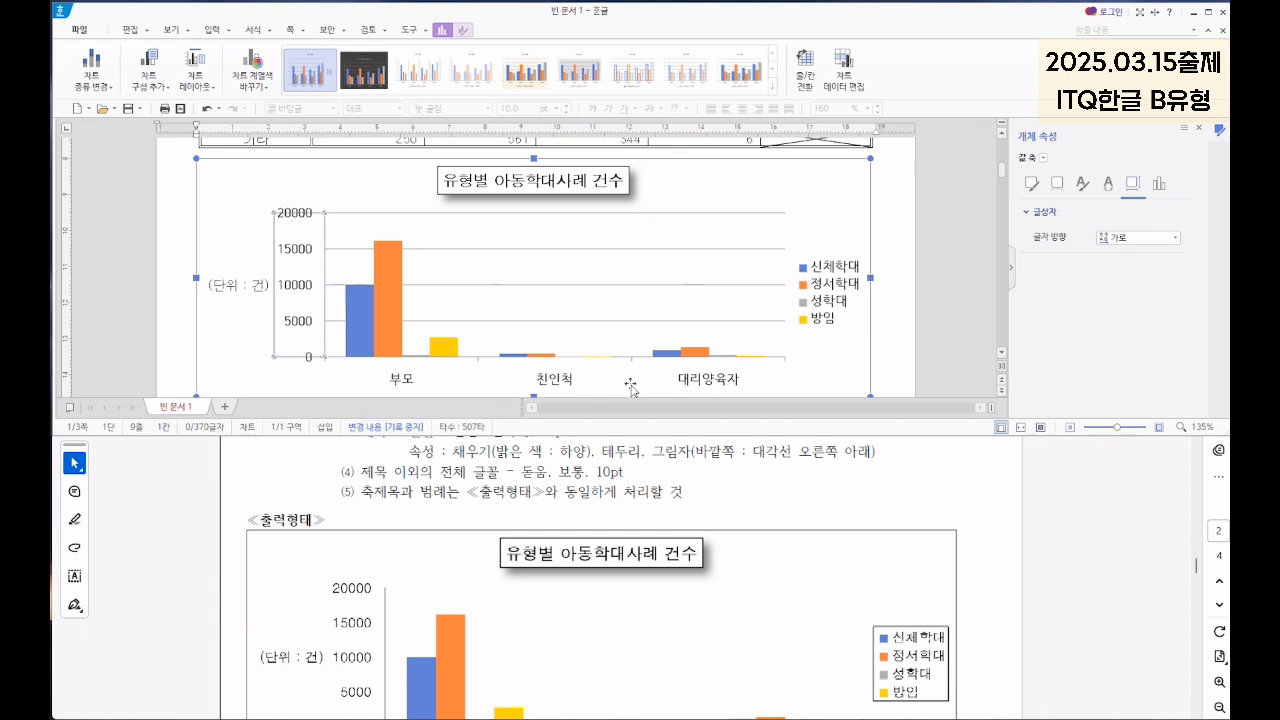
right_click(300, 222)
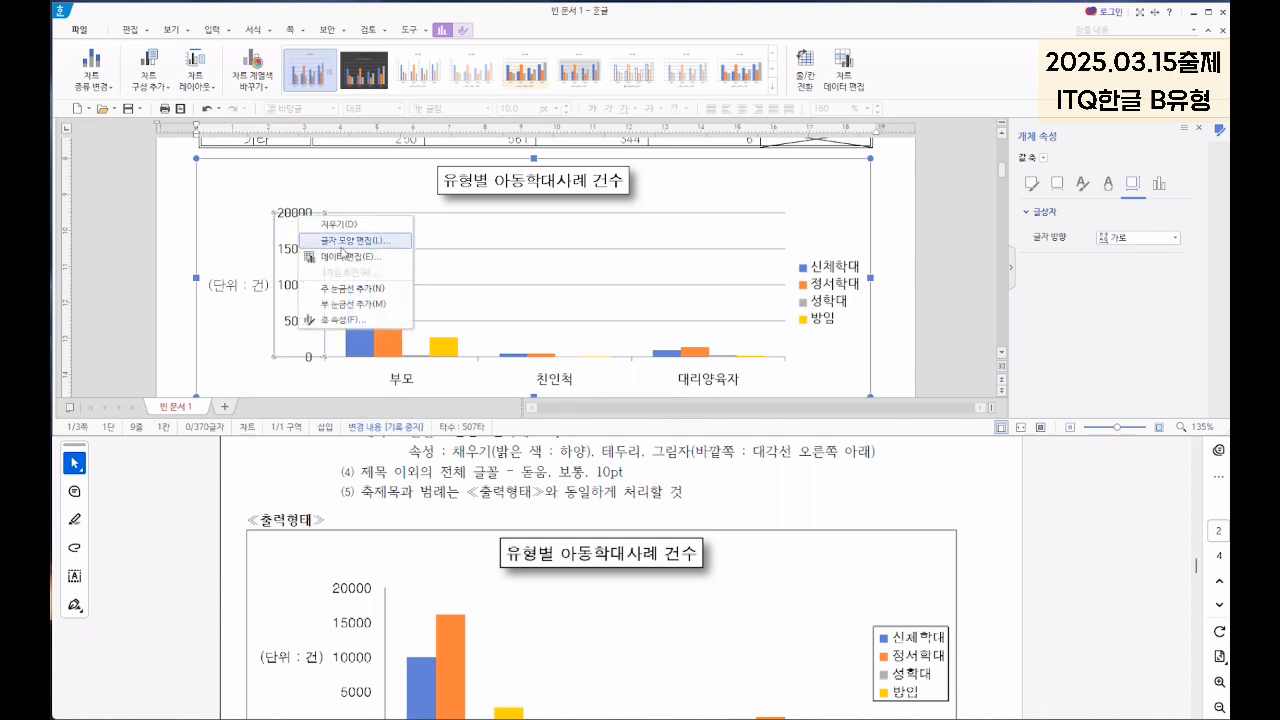
click(350, 242)
click(704, 222)
scroll(672, 298, up, 15)
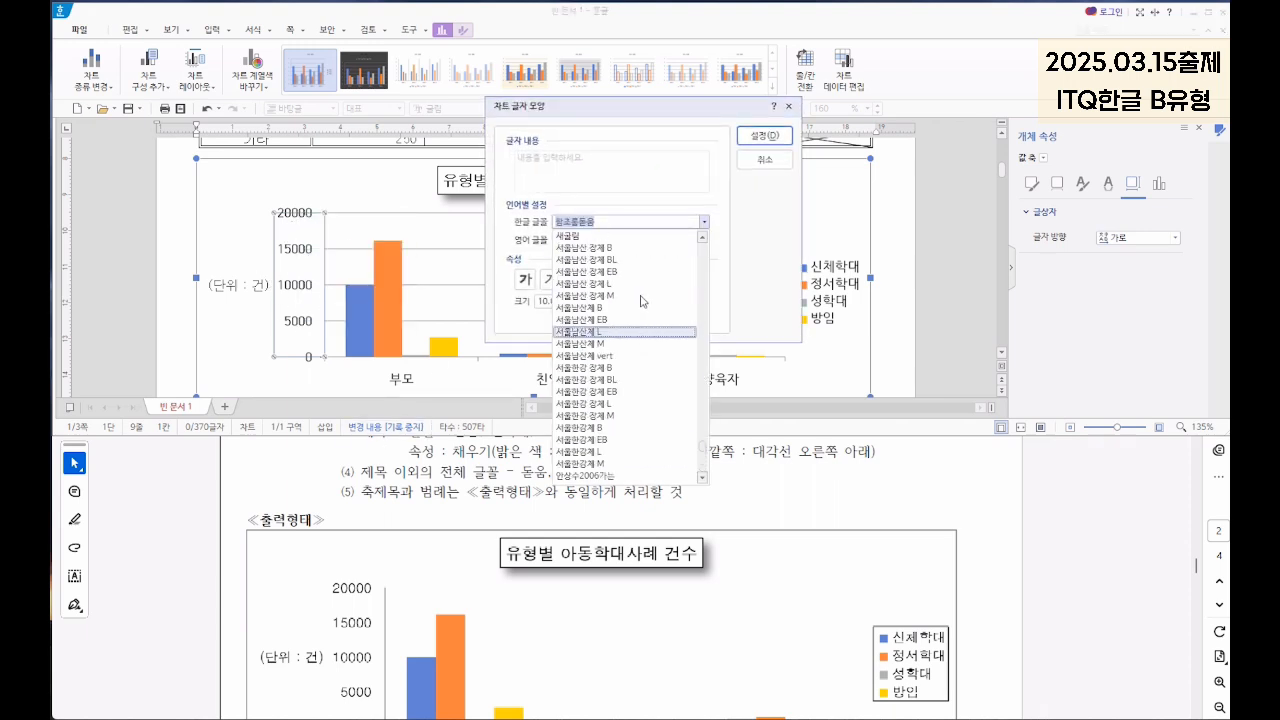
click(607, 262)
click(704, 240)
scroll(679, 308, down, 5)
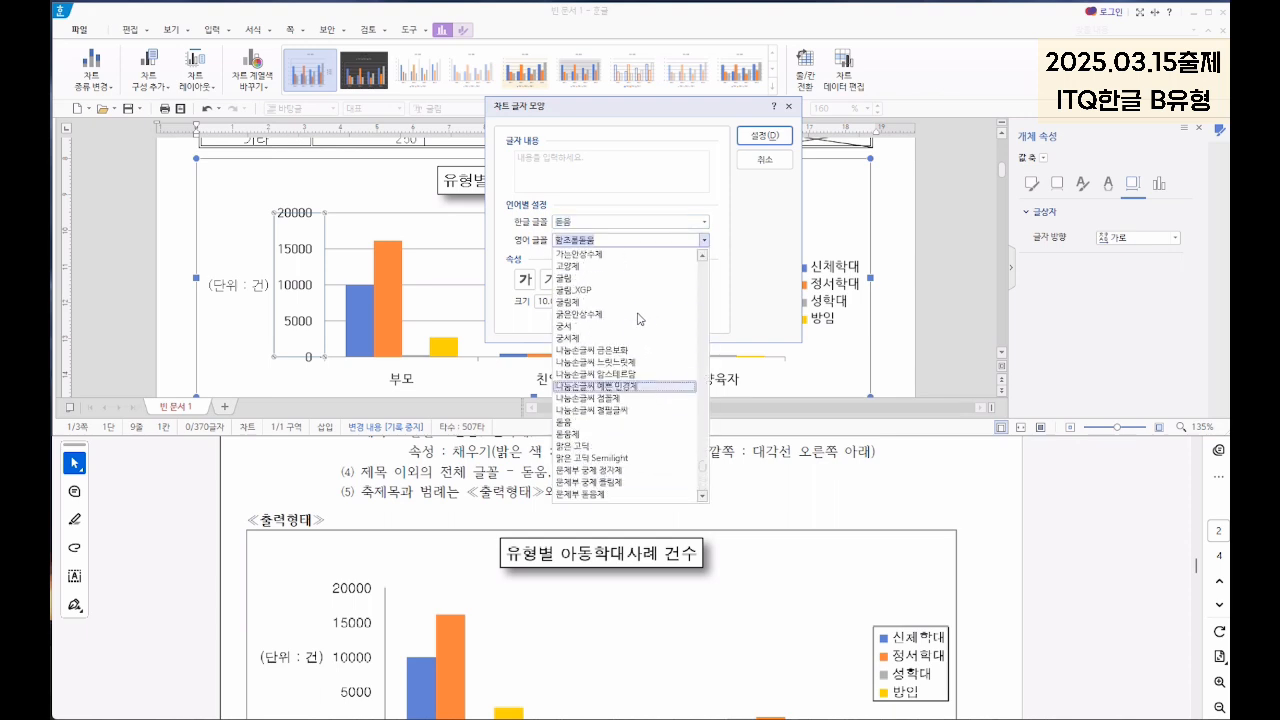
click(640, 426)
click(752, 136)
Step: Set the category axis labels to 돋움 for both the Korean and English fonts
right_click(401, 378)
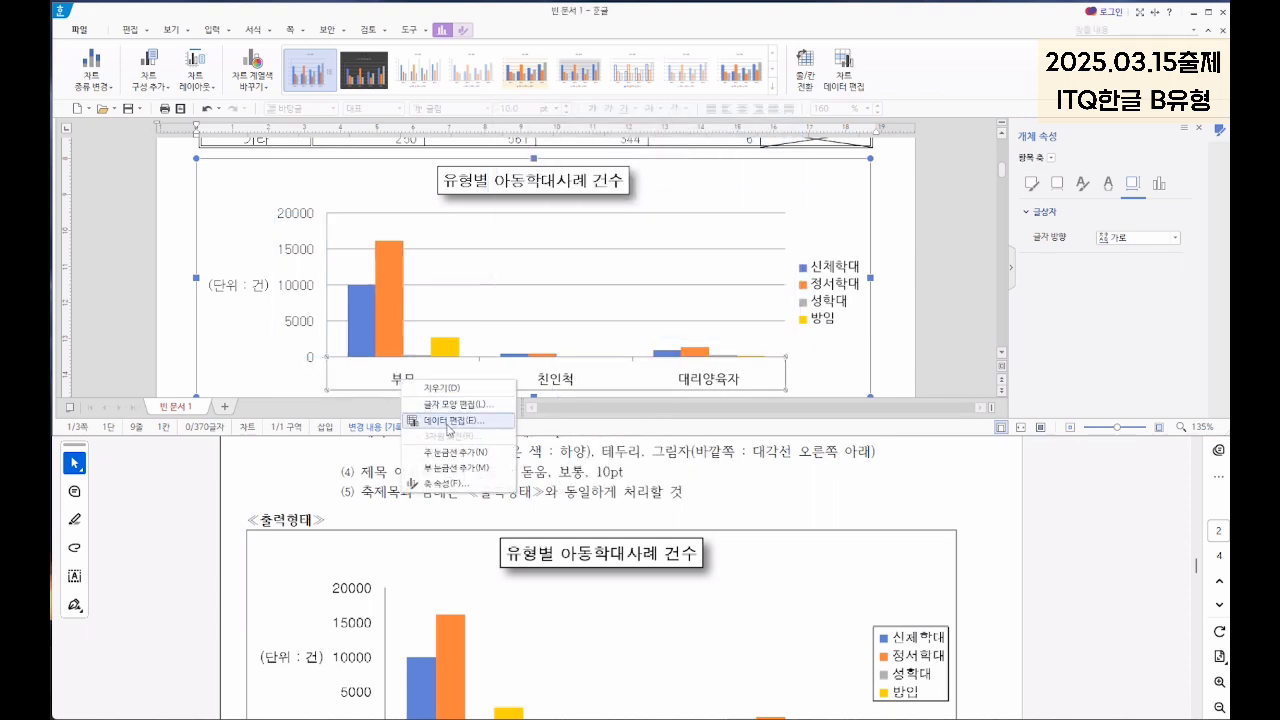
click(440, 410)
click(704, 222)
scroll(646, 343, up, 18)
click(605, 297)
click(704, 241)
scroll(634, 351, up, 10)
scroll(632, 351, up, 5)
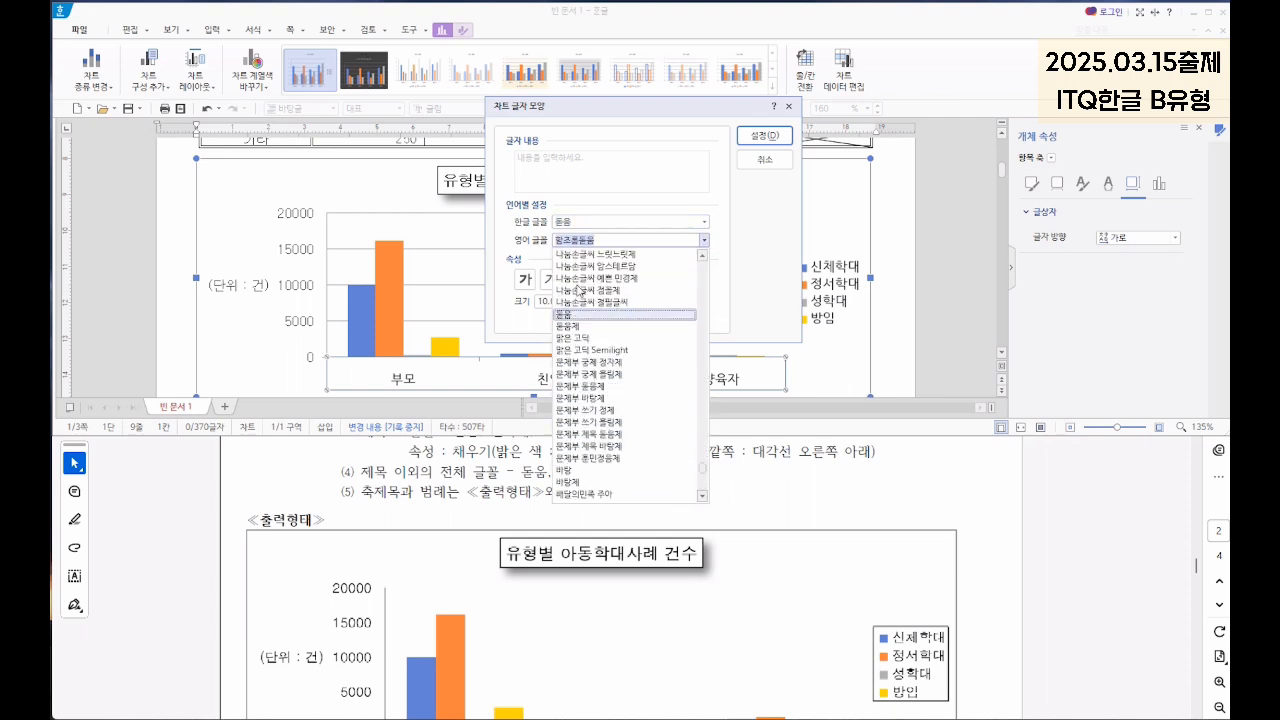
click(610, 300)
click(752, 136)
Step: Set the legend text to 돋움 for both the Korean and English fonts
right_click(836, 277)
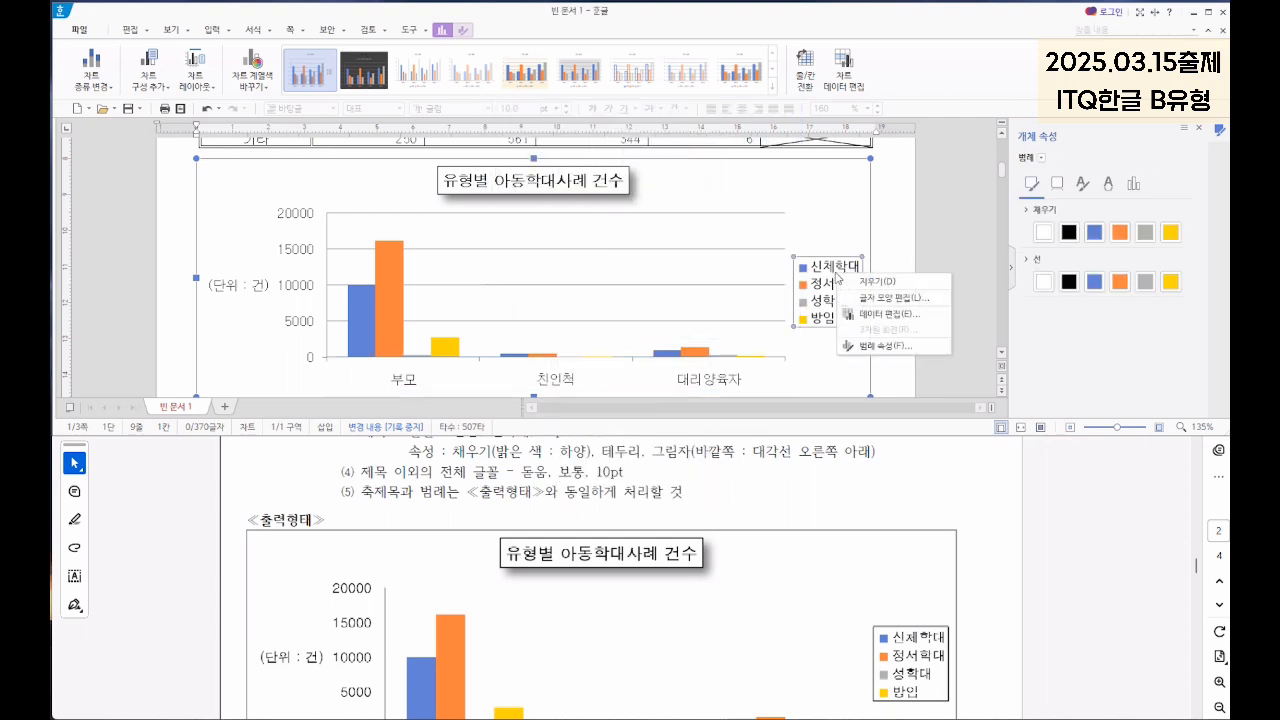
click(850, 297)
click(704, 222)
scroll(660, 344, up, 8)
click(608, 298)
click(704, 241)
scroll(655, 340, up, 8)
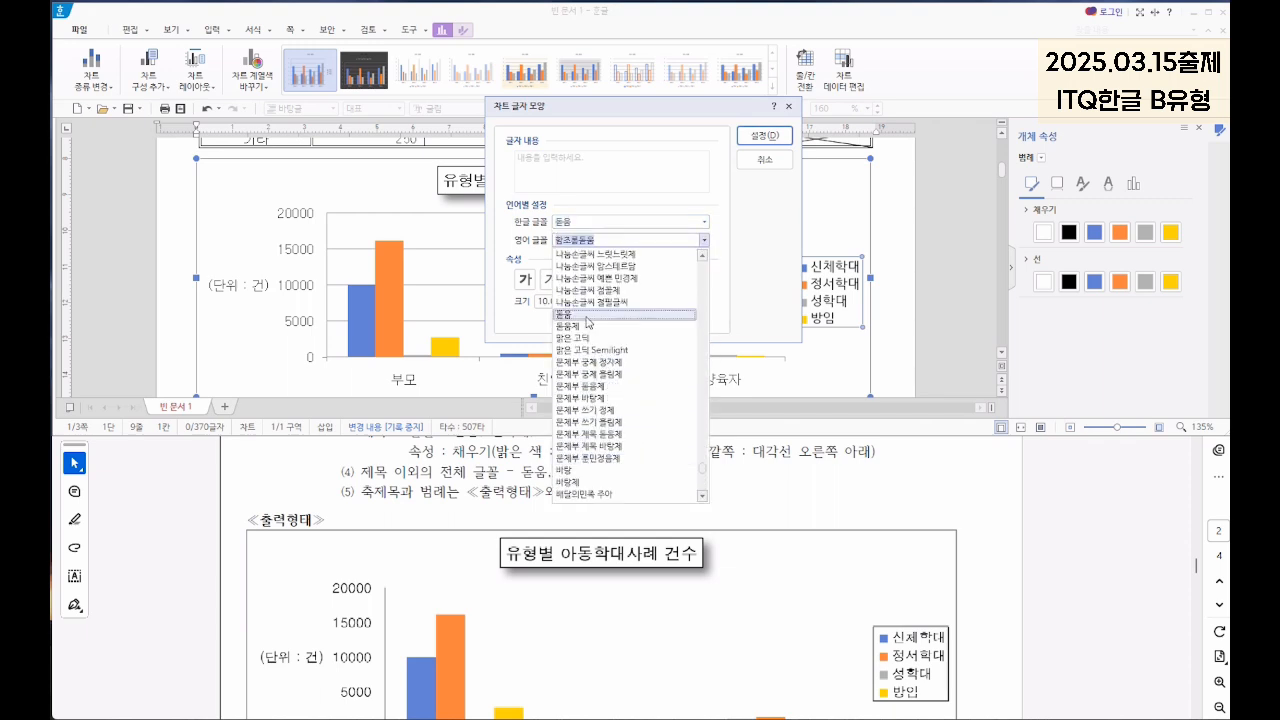
click(610, 300)
click(766, 136)
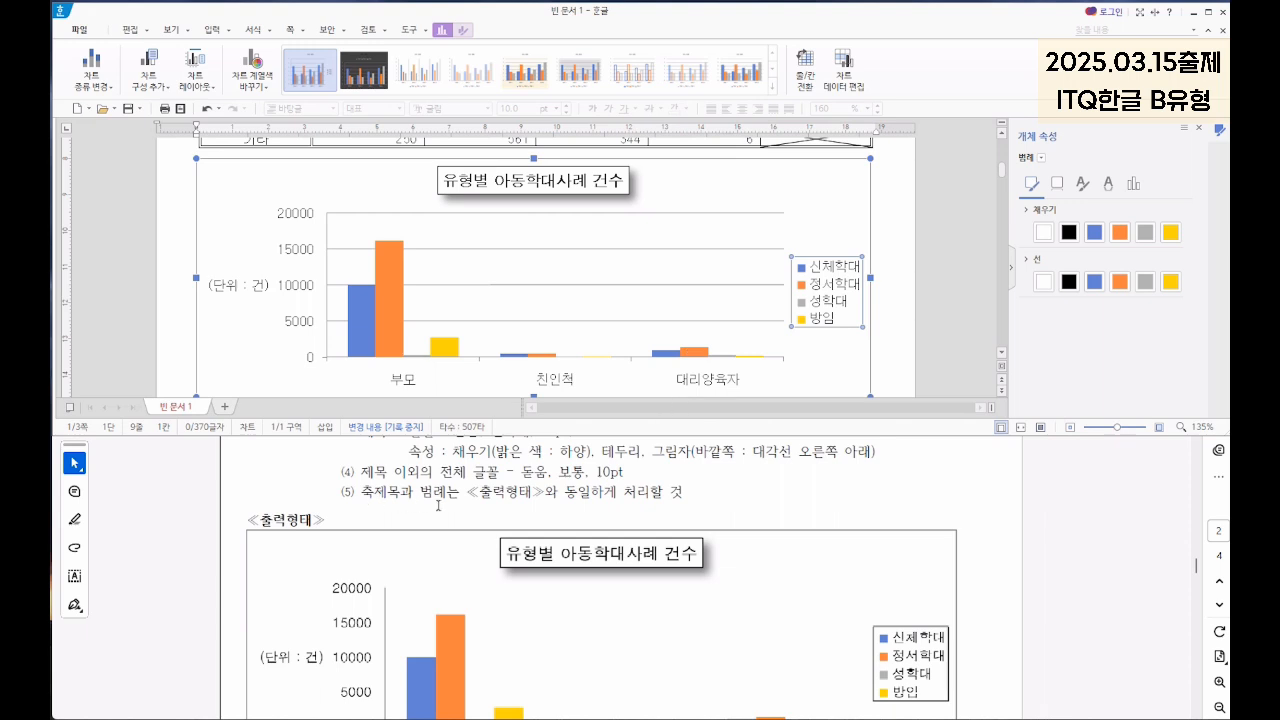
scroll(543, 563, down, 2)
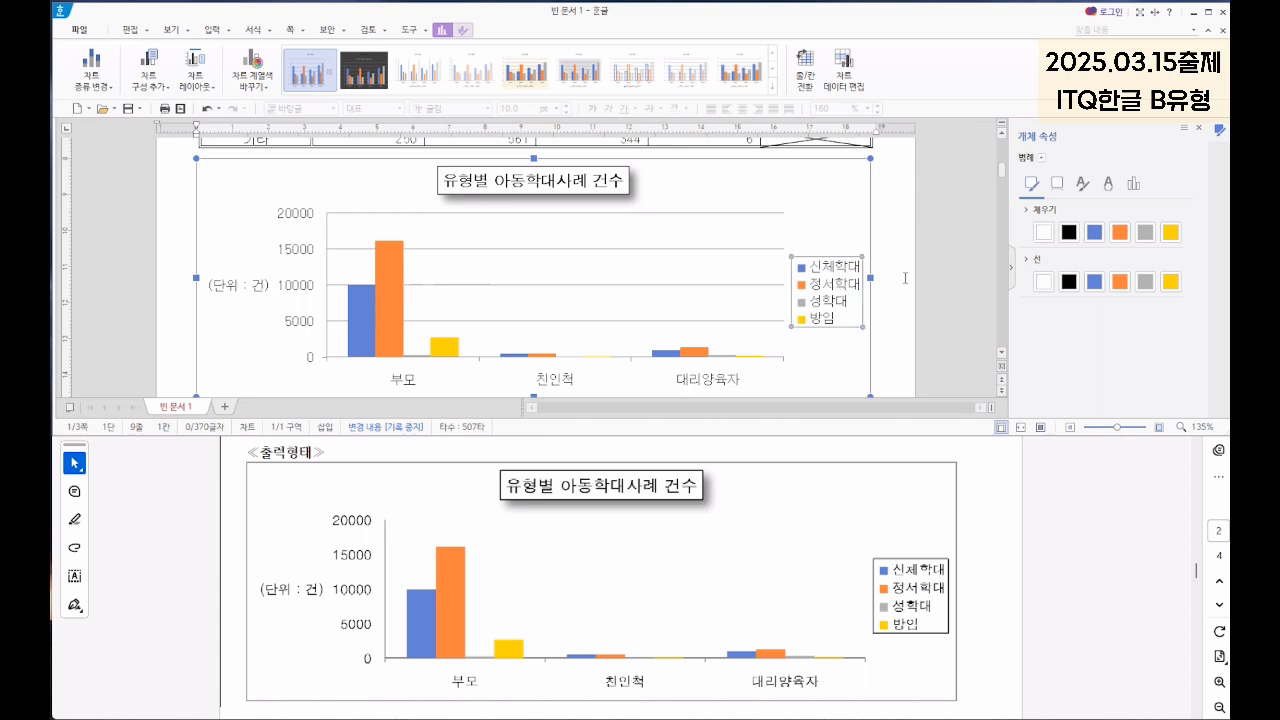
Step: Give the legend a black outline and remove the chart's 기본 주 가로 (primary major horizontal) gridlines
click(1068, 281)
click(162, 82)
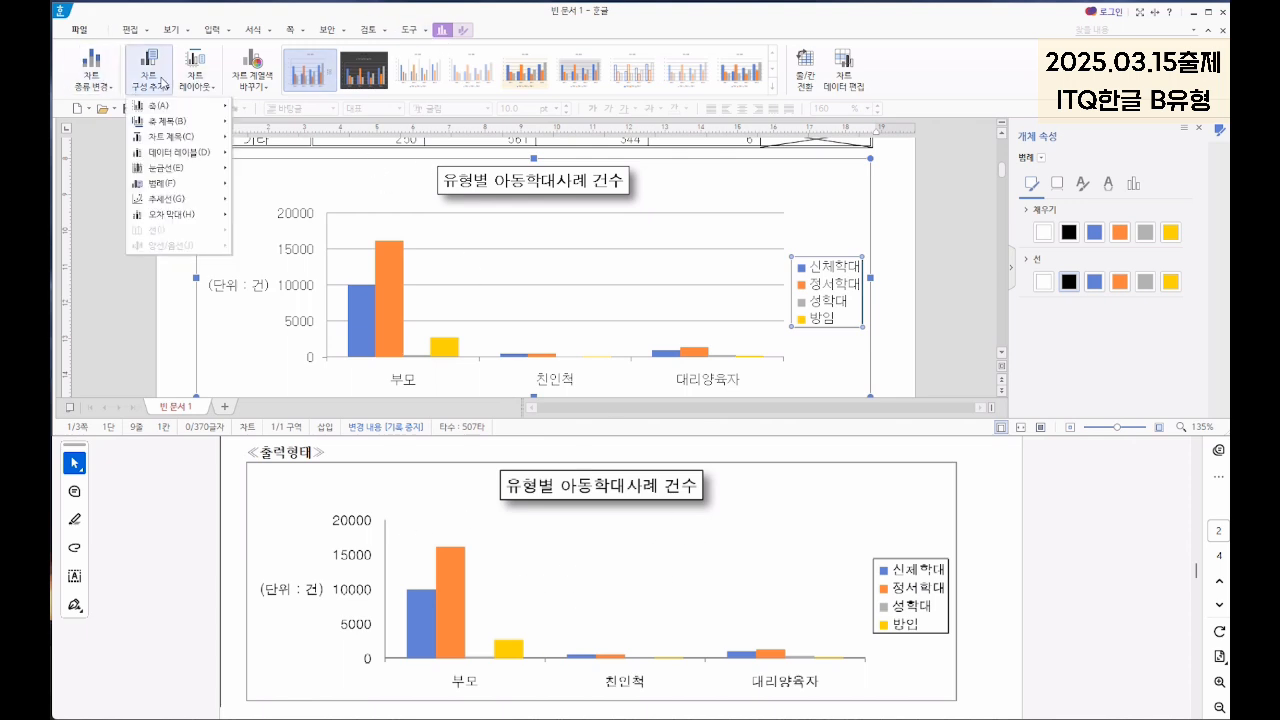
mouse_move(170, 168)
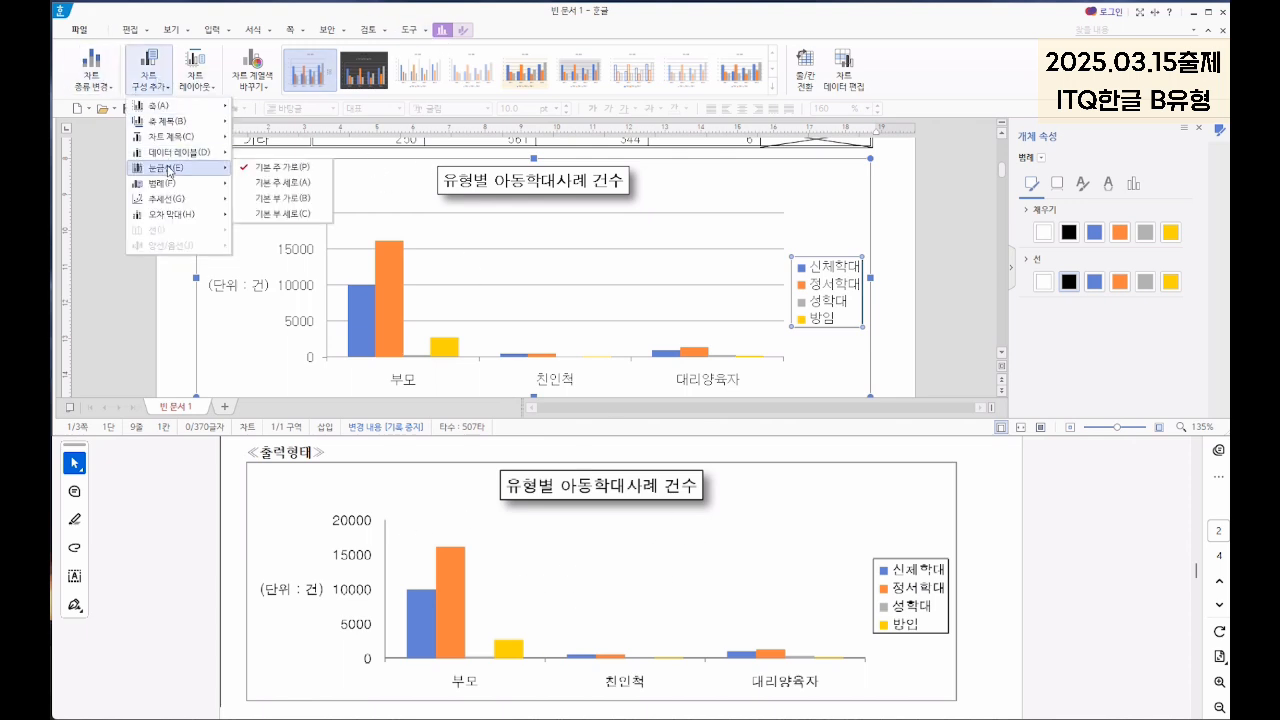
click(247, 172)
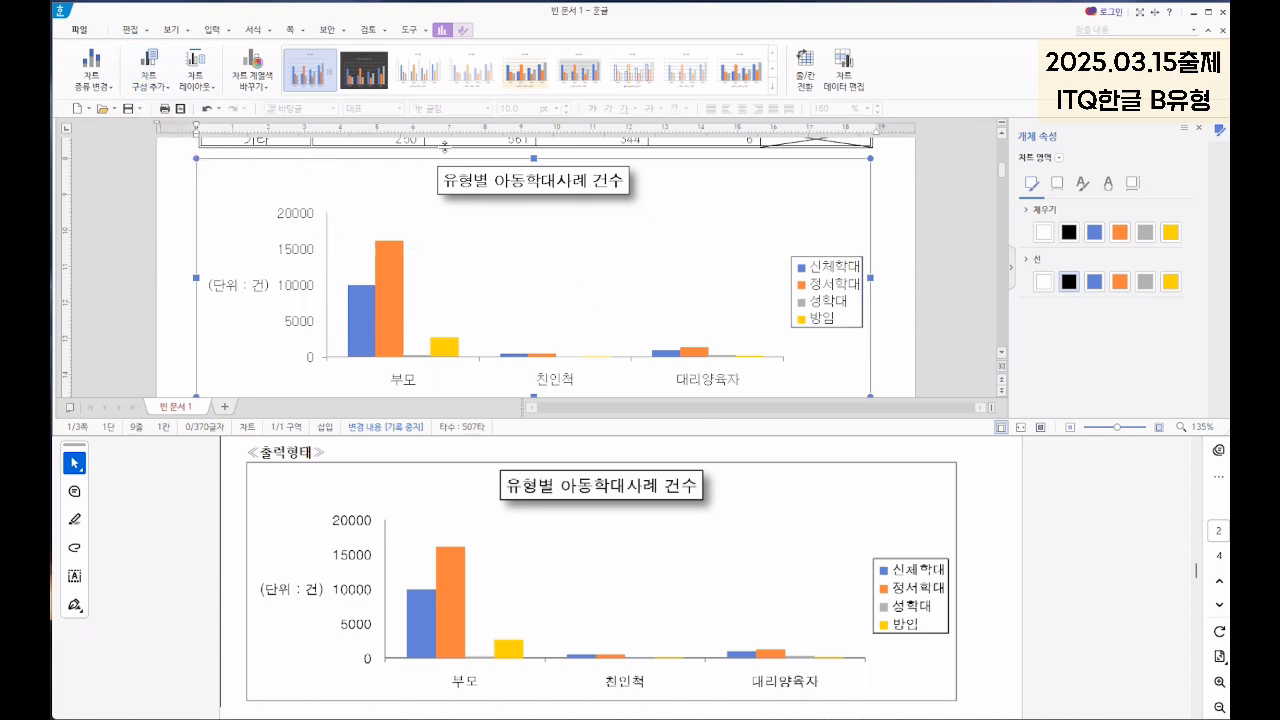
Step: Add the label (1) under item 3 and start an equation beginning with T = b²/a
scroll(555, 346, down, 5)
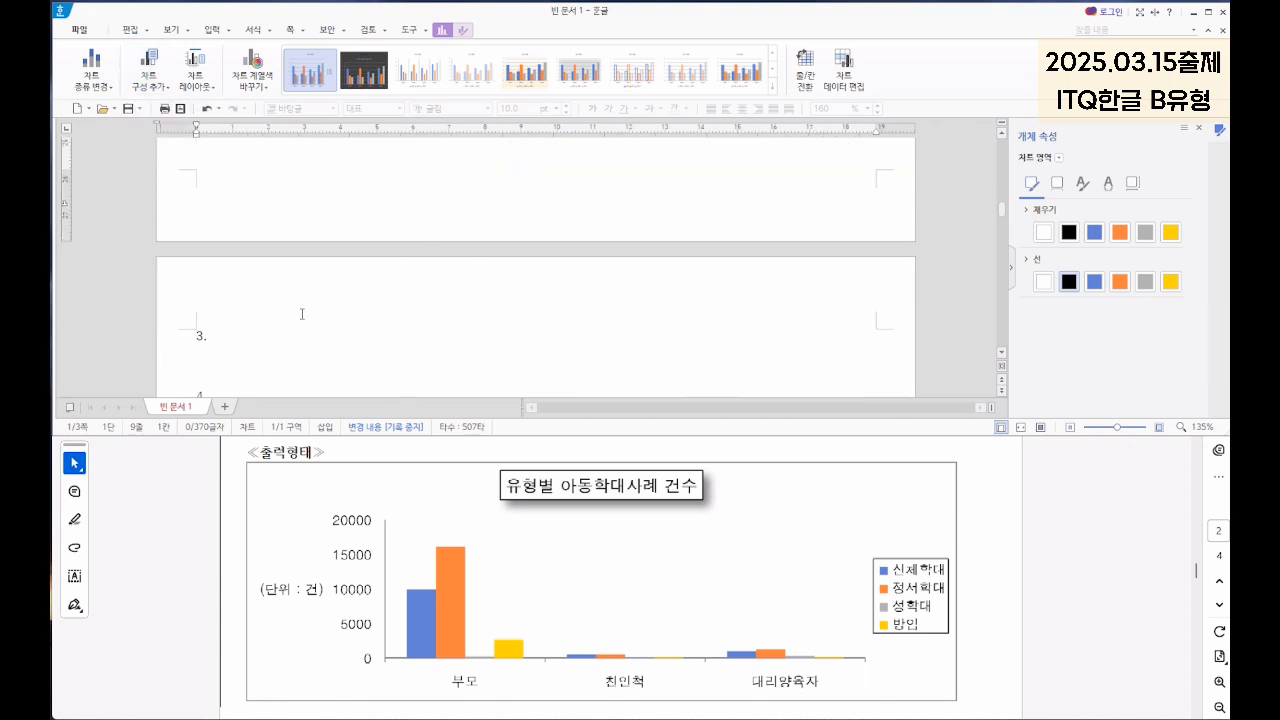
click(227, 352)
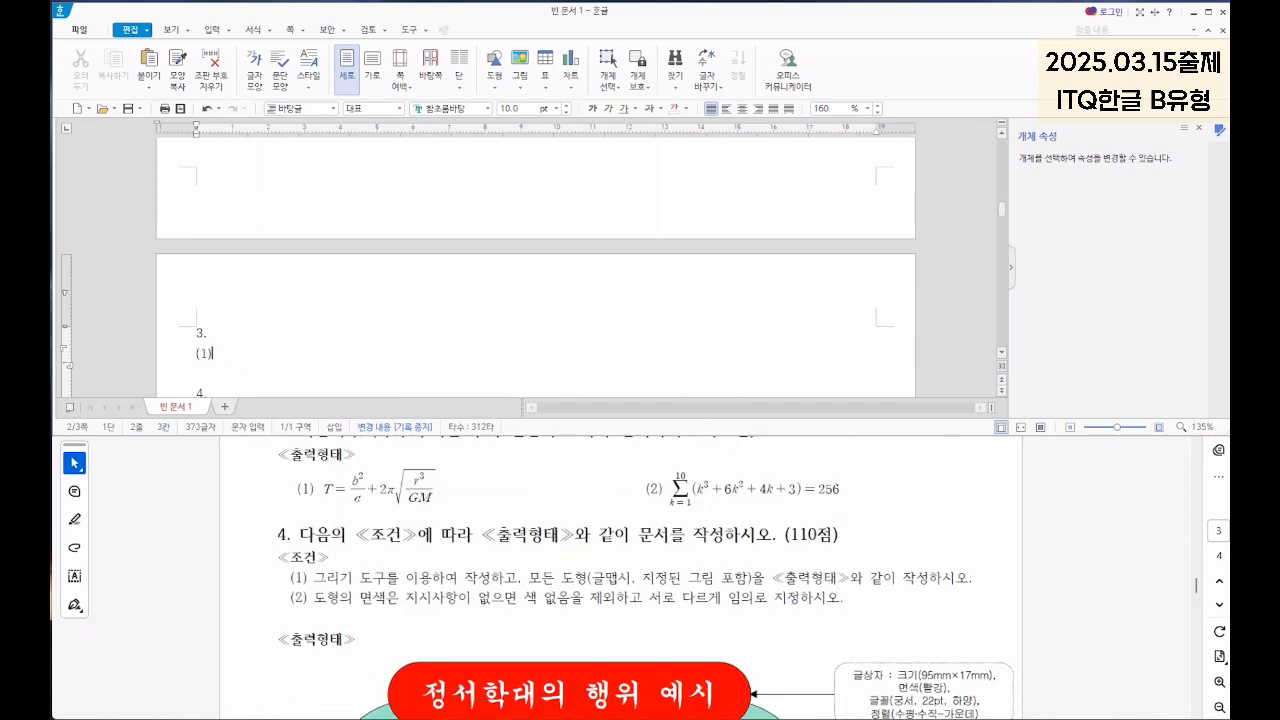
click(232, 32)
click(289, 65)
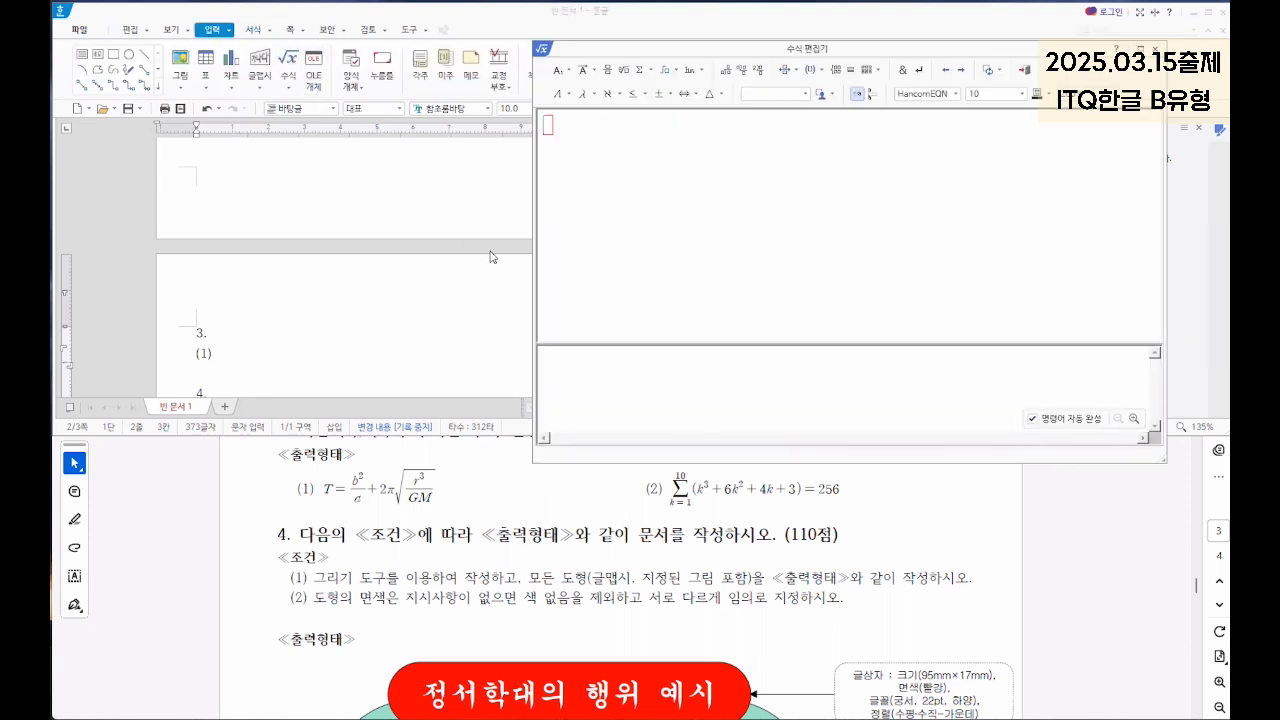
text(T)
click(607, 69)
text(b)
click(568, 70)
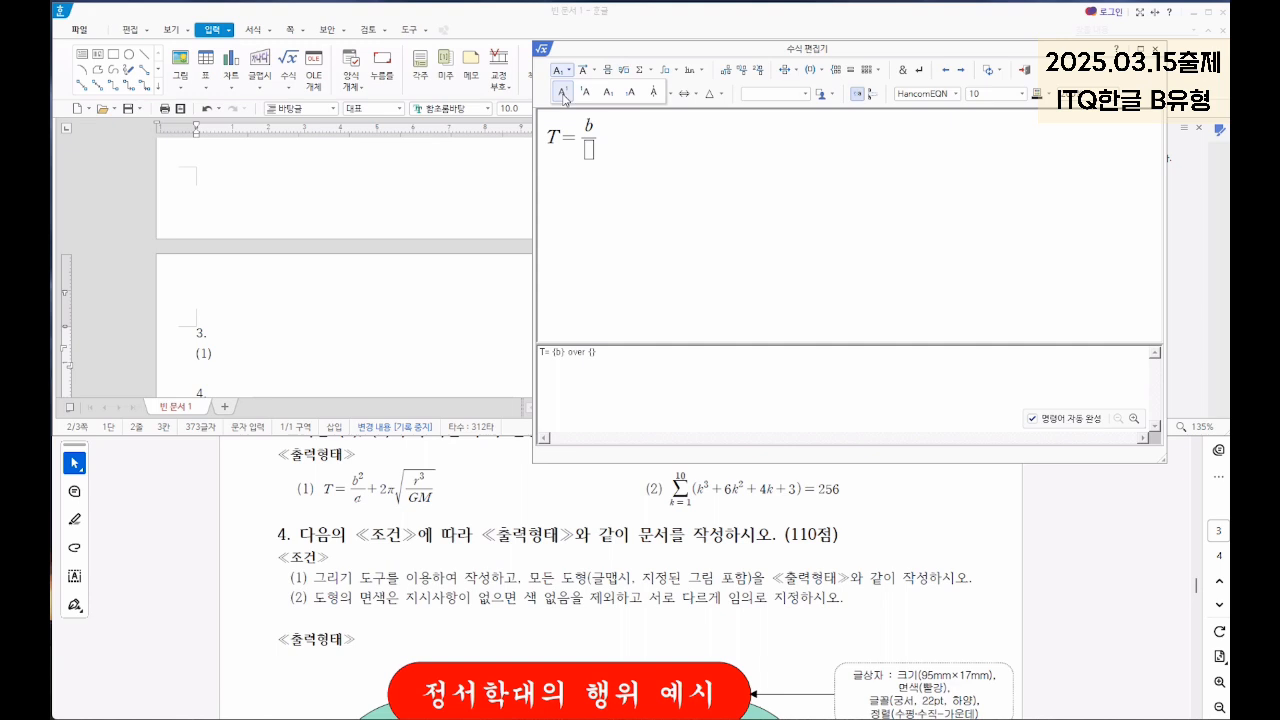
click(562, 94)
text(2)
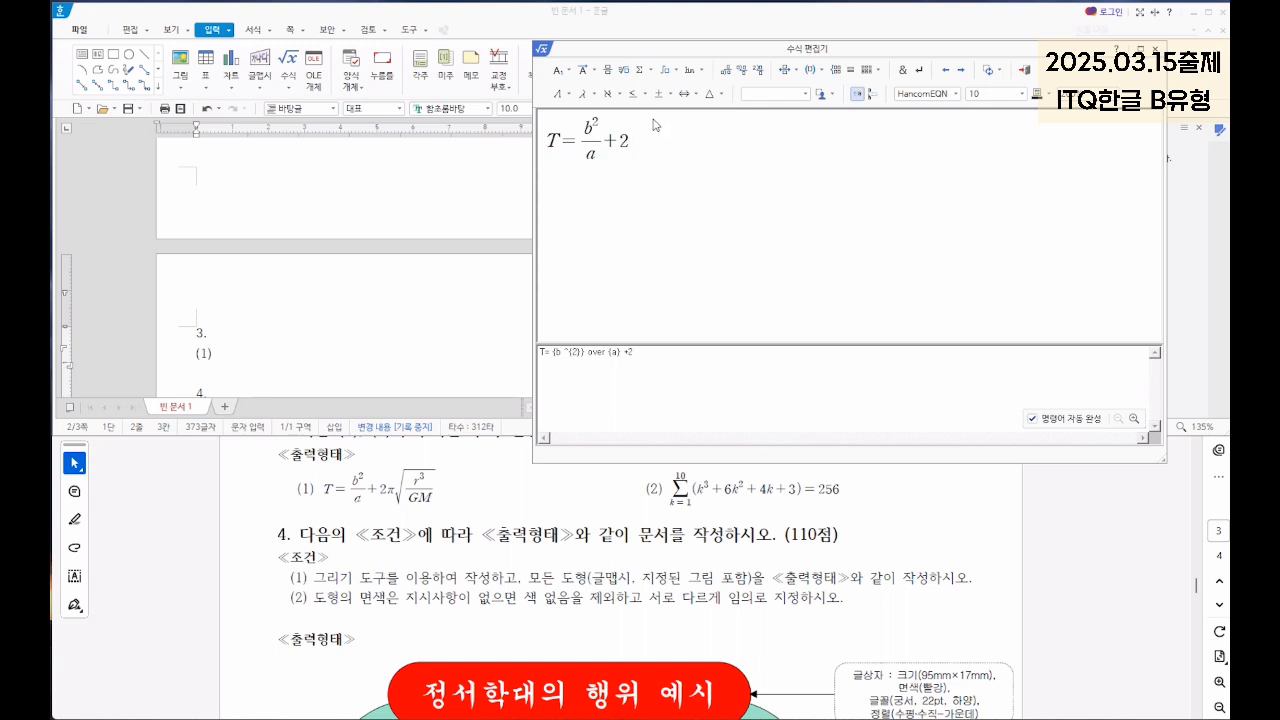
Step: Complete equation (1) with + 2π√(r³/GM) and insert it into the document
click(588, 94)
click(589, 182)
click(624, 72)
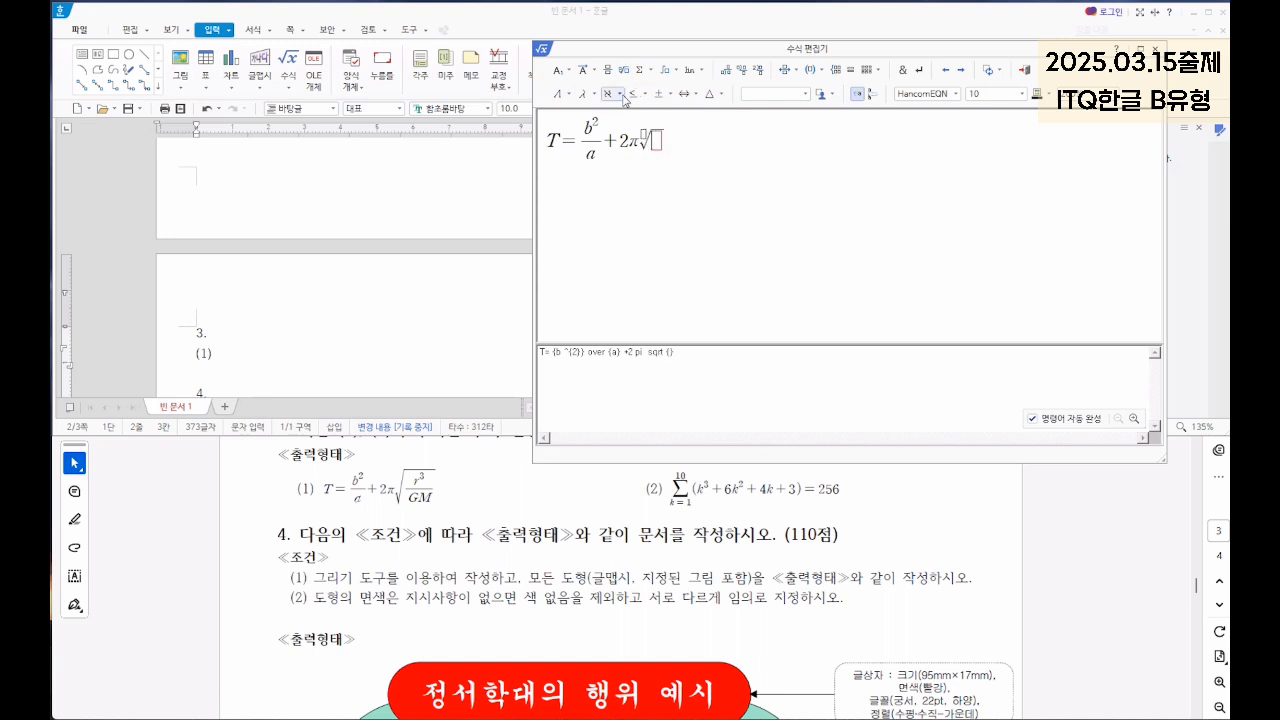
click(608, 72)
text(r)
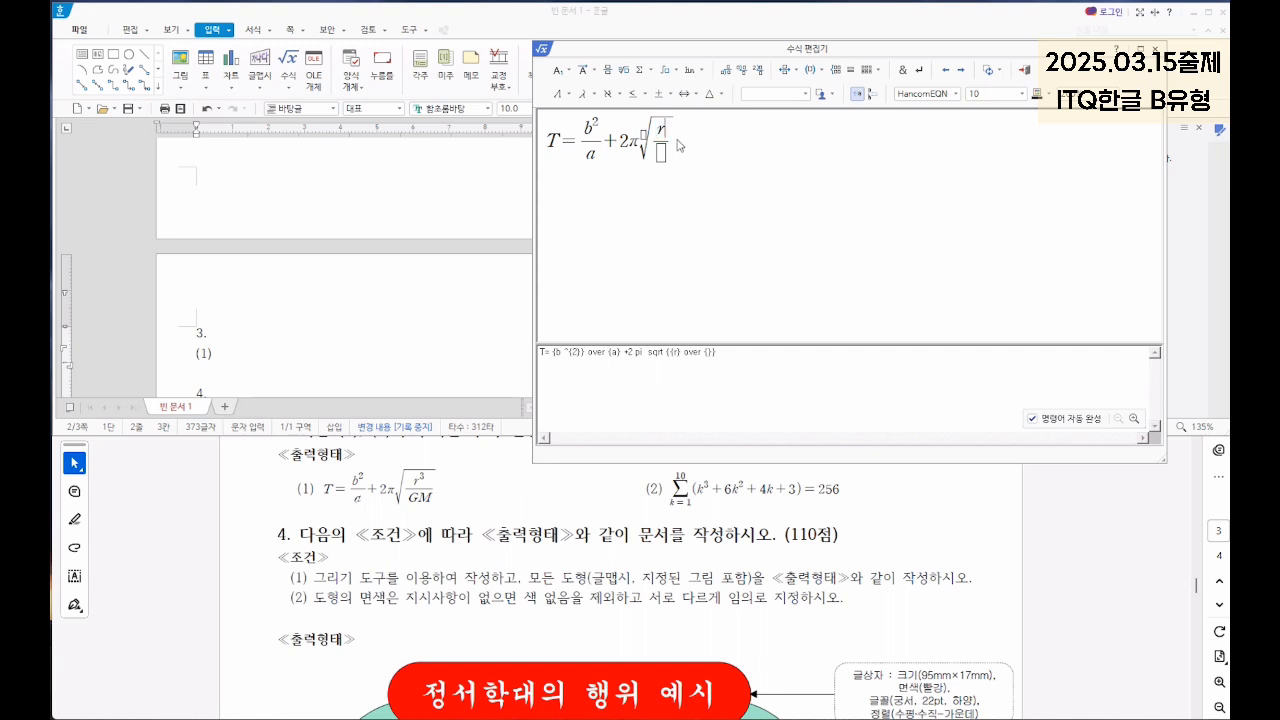
click(560, 72)
click(560, 92)
text(3)
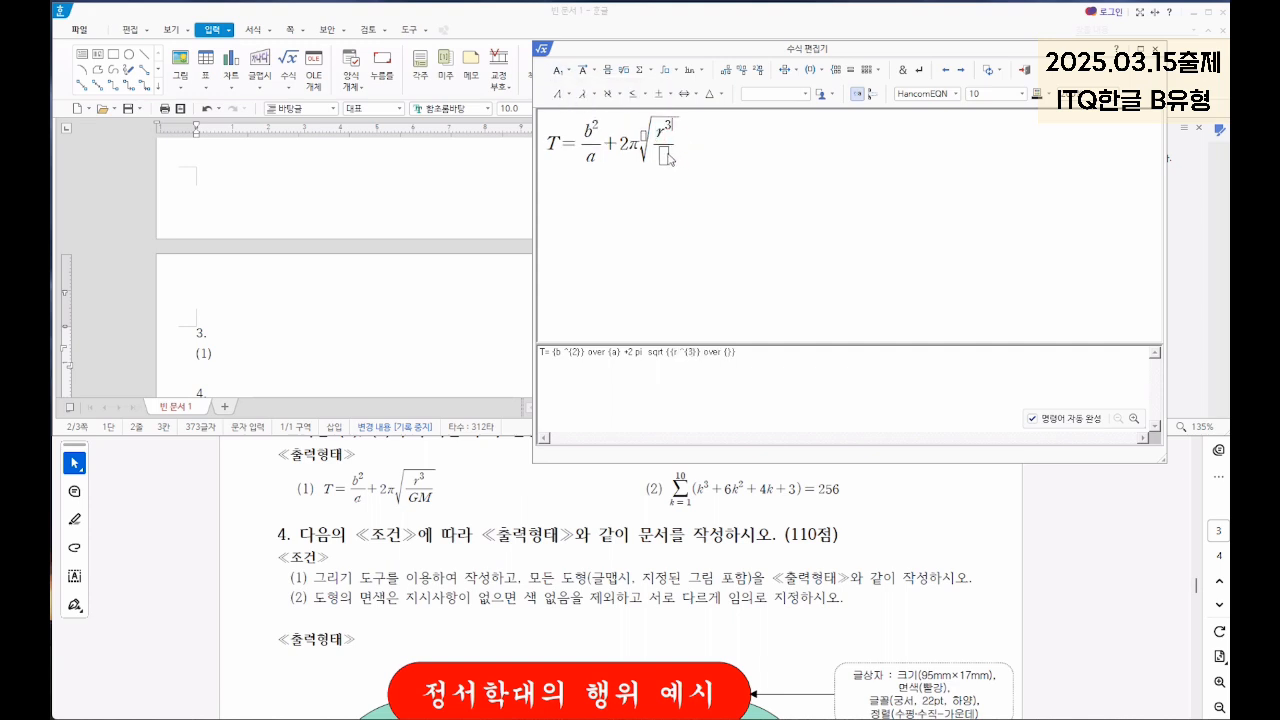
text(GM)
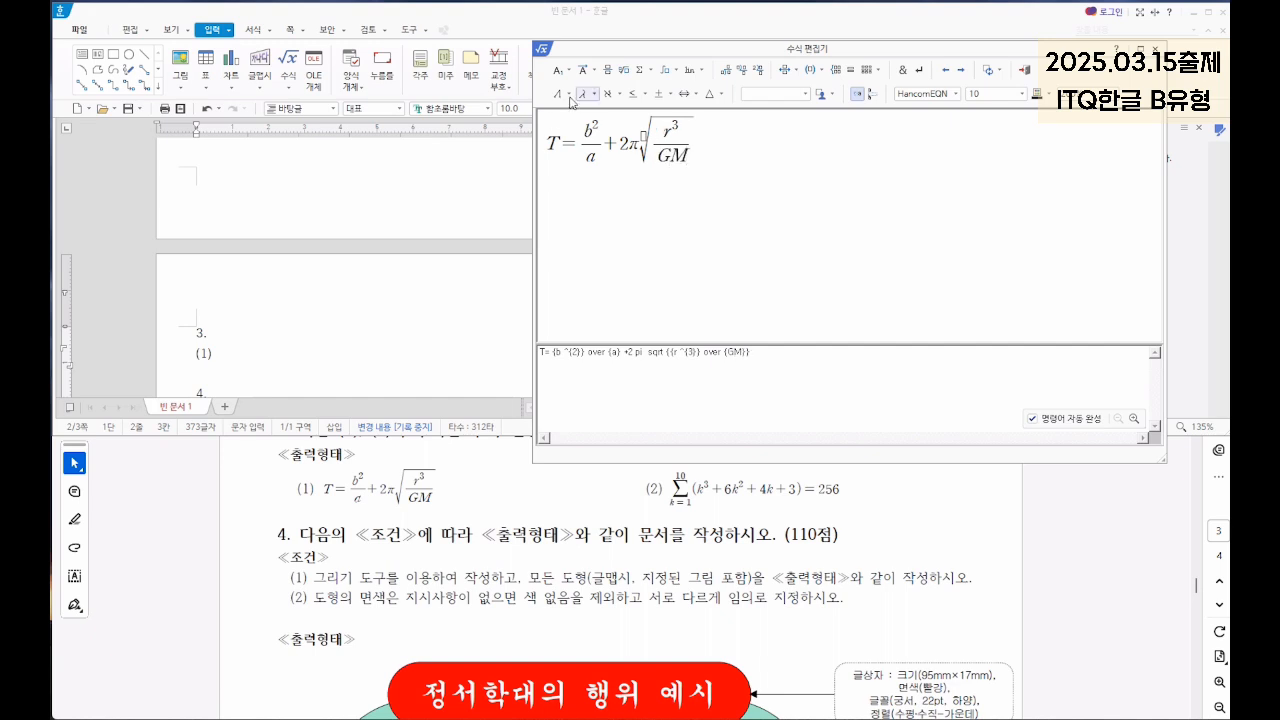
click(1025, 71)
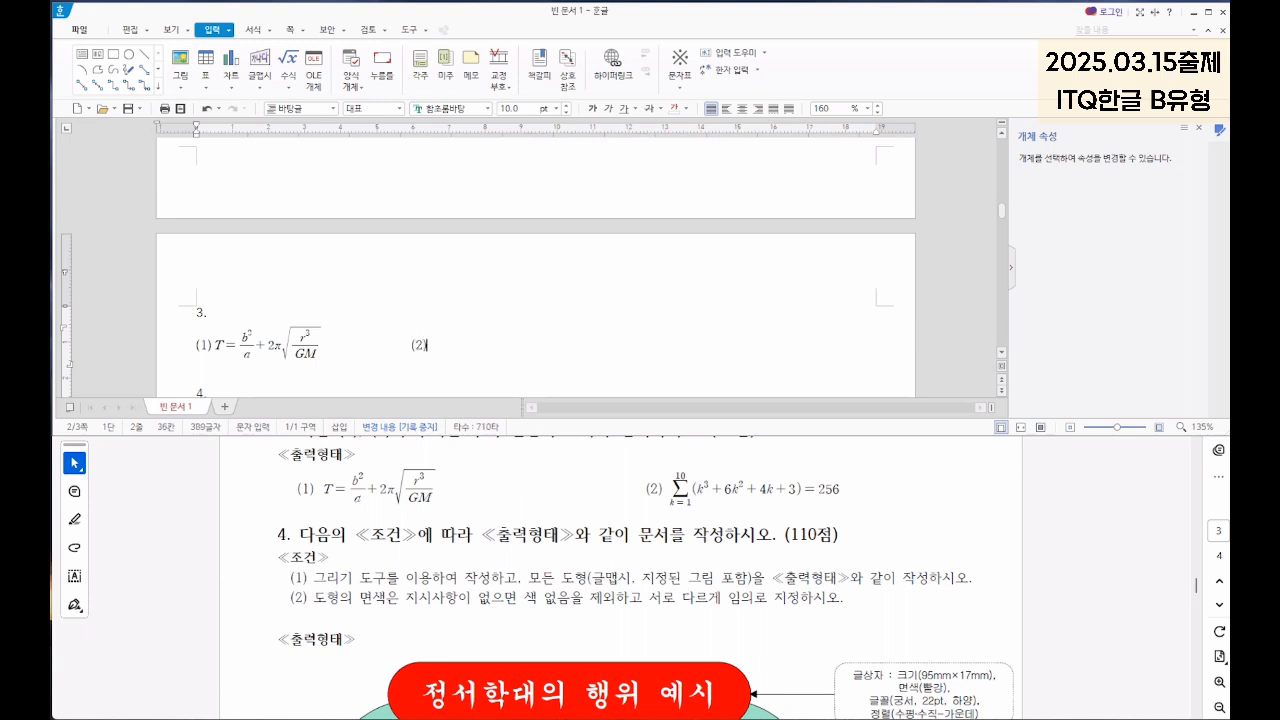
Step: Start the equation for (2) with a summation whose limits run from k=1 to 10
click(288, 68)
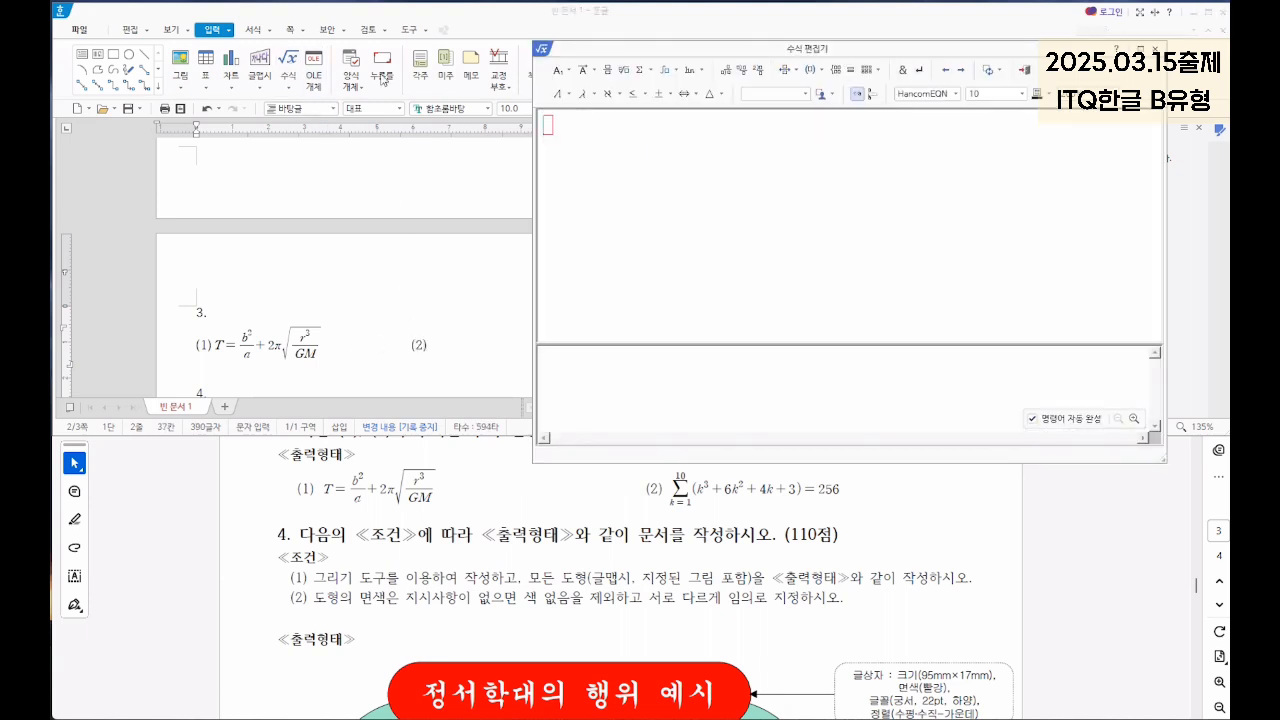
click(641, 70)
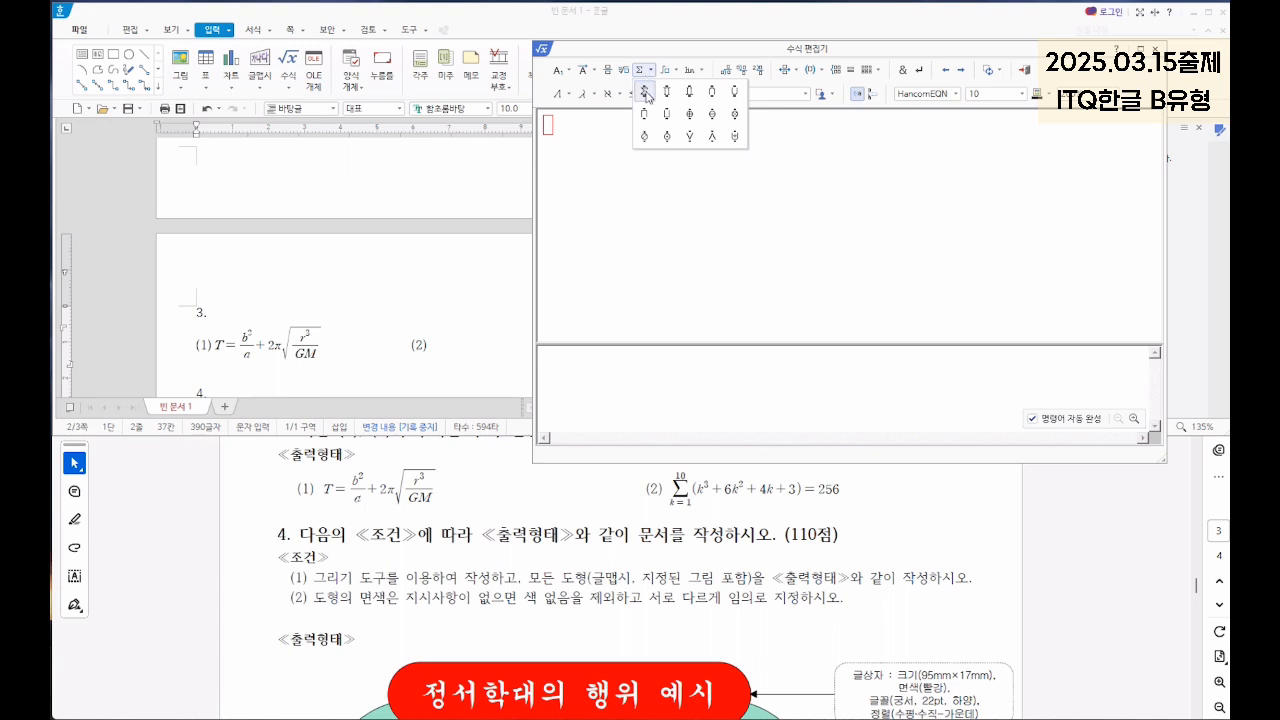
click(645, 93)
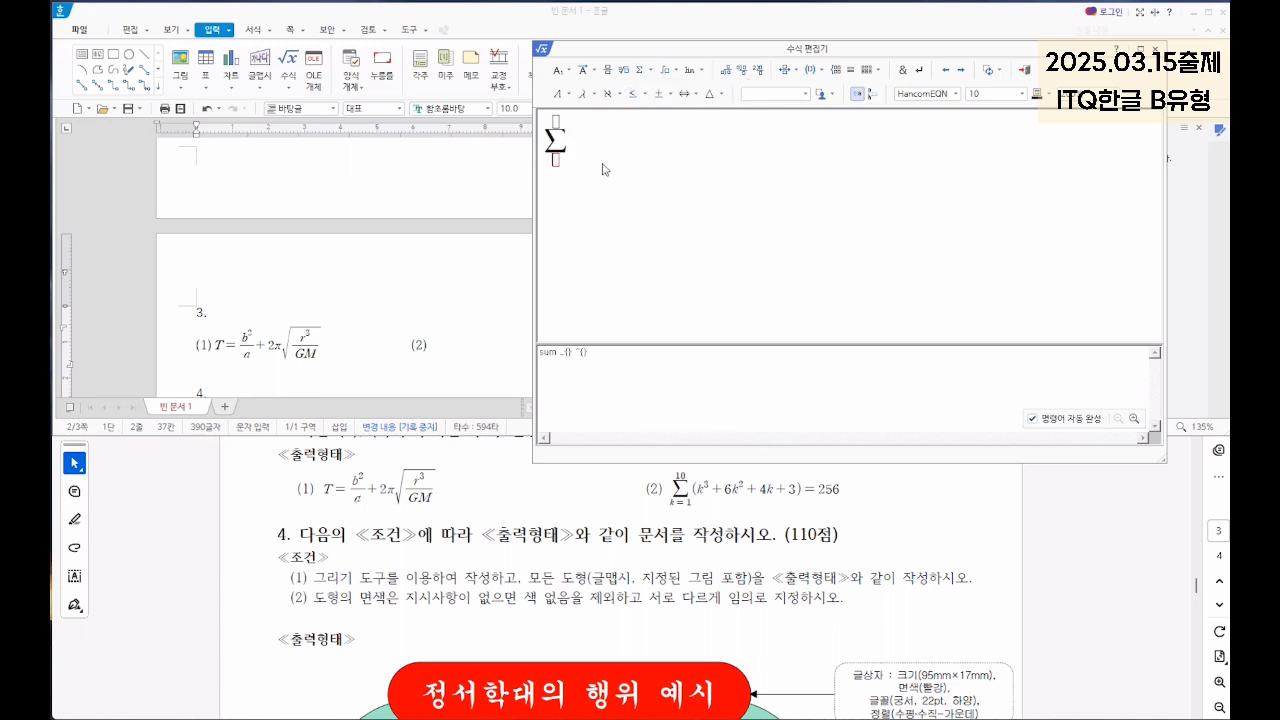
click(558, 125)
text(1)
text(k)
text(=1)
Step: Complete equation (2) with (k³+6k²+4k+3)=256 after the summation and insert it into the document
text(()
text(k^3)
text(+6k ^{2} +4)
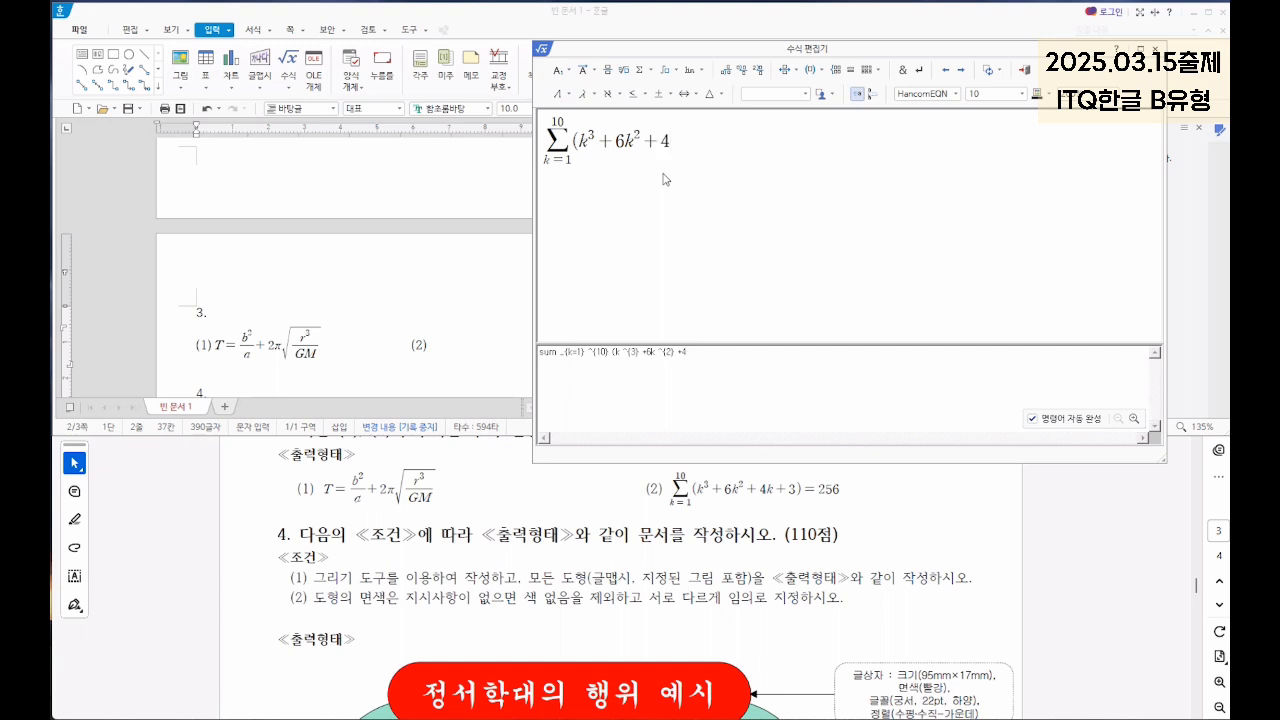
text(3)
text(256)
click(1029, 72)
Step: Draw a text box about 57 mm wide and 15 mm high below item 4
scroll(540, 326, down, 2)
click(365, 240)
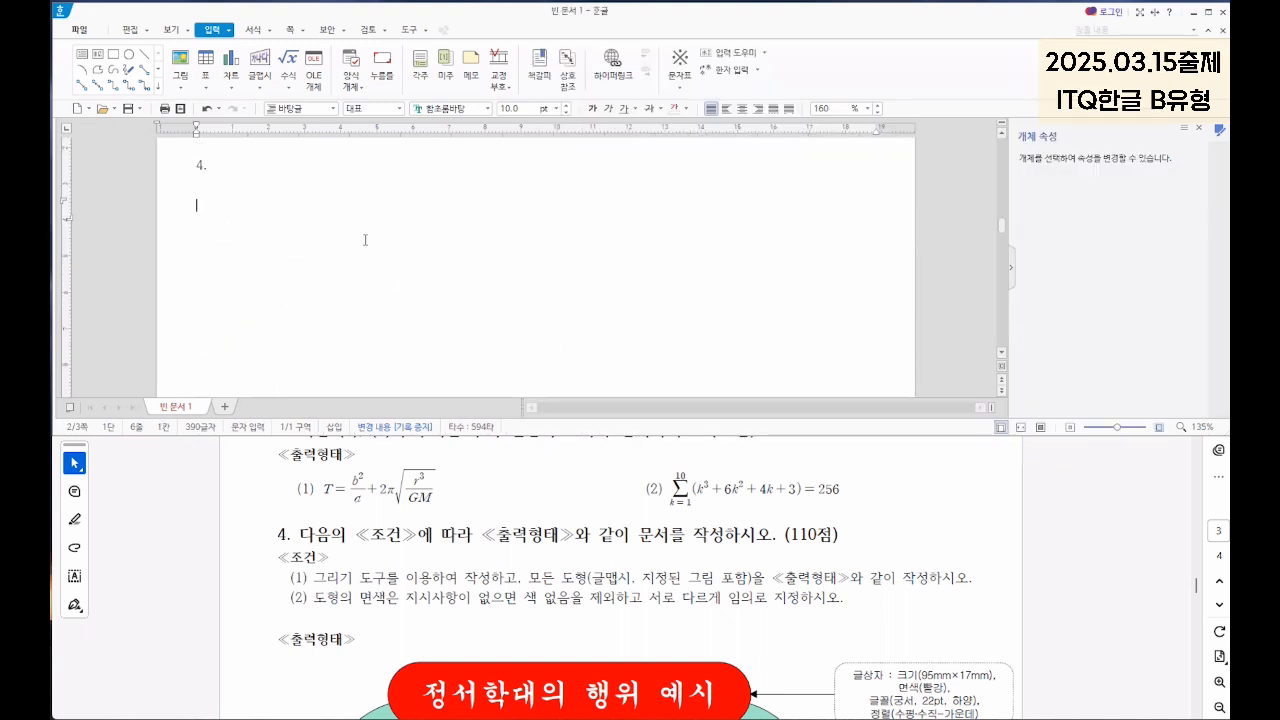
scroll(735, 523, down, 1)
scroll(735, 523, down, 3)
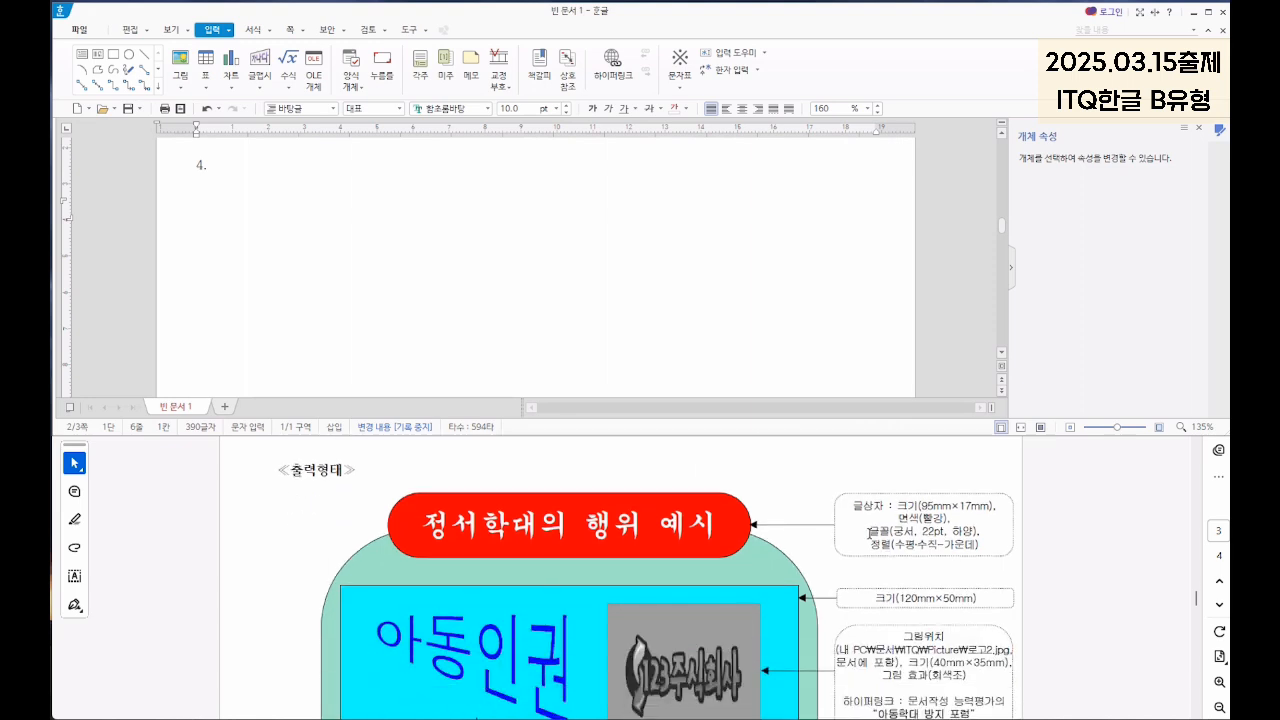
click(81, 58)
drag(392, 190, 599, 243)
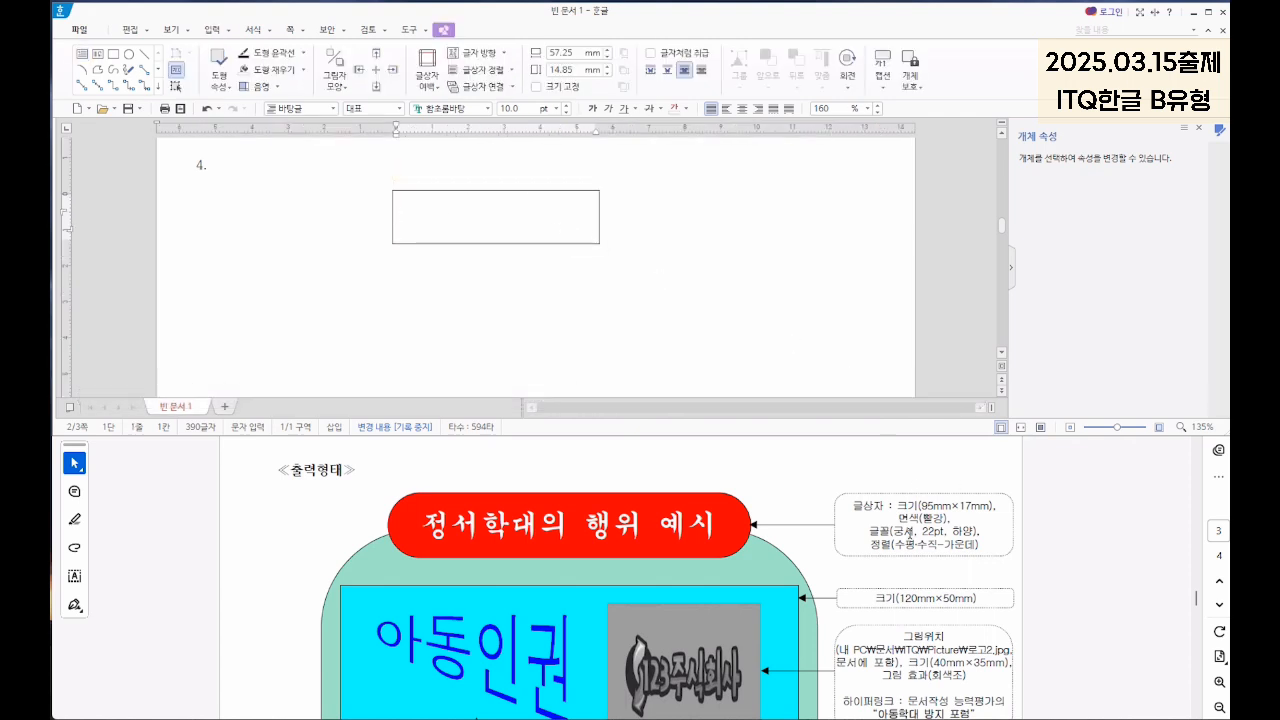
Step: Set the text box's size to 95 mm wide by 17 mm high and lock the size
double_click(520, 192)
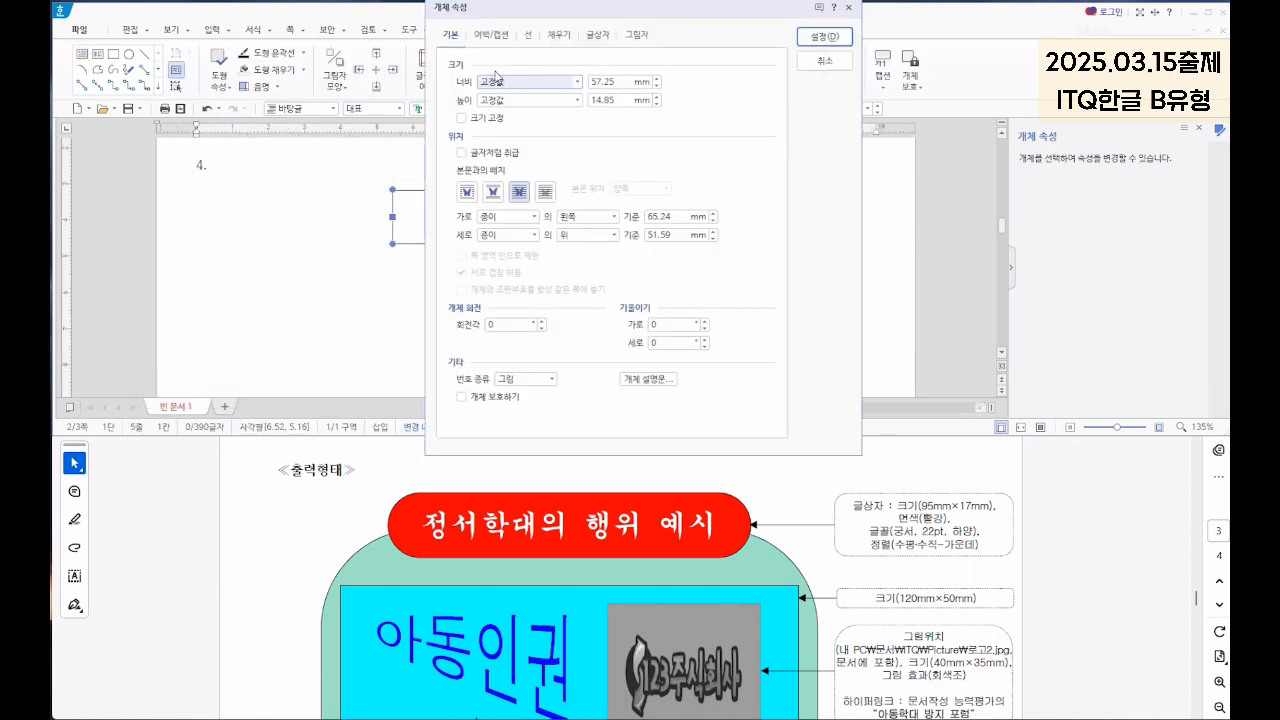
double_click(624, 83)
key(Tab)
text(1)
click(460, 117)
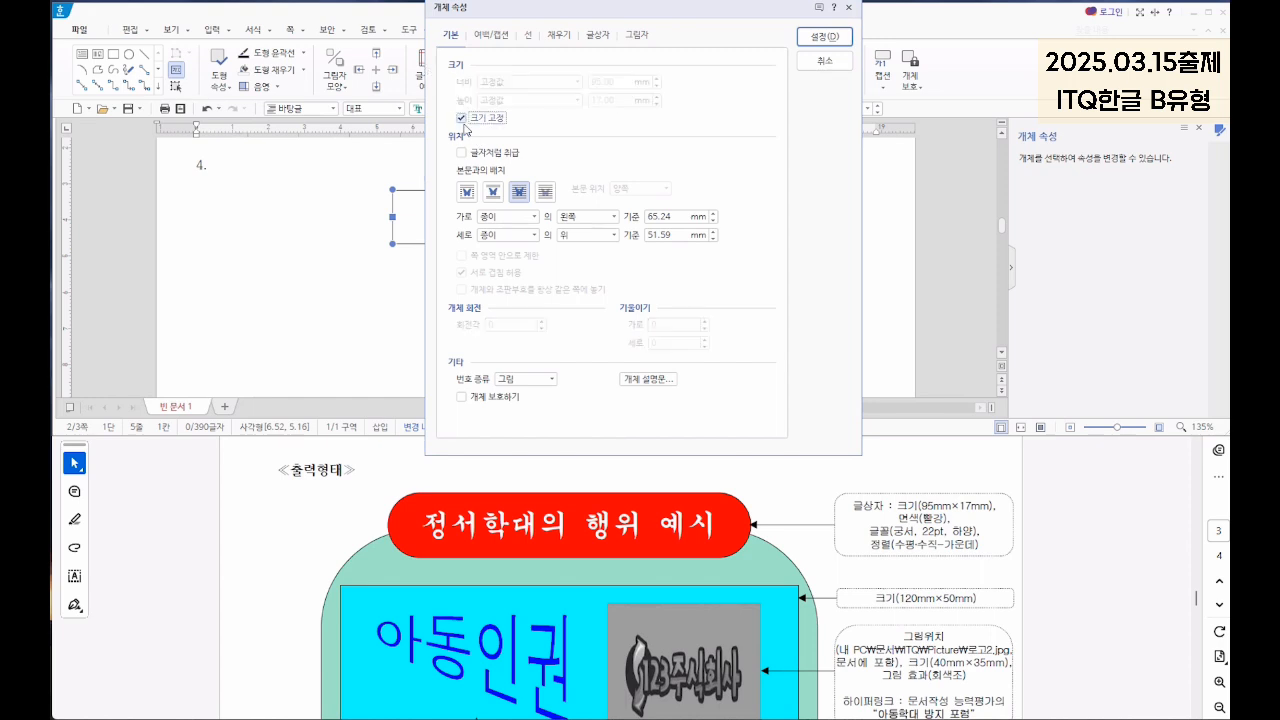
Step: Fill the text box with red and make its corners 반원 (semicircular)
click(558, 36)
click(556, 114)
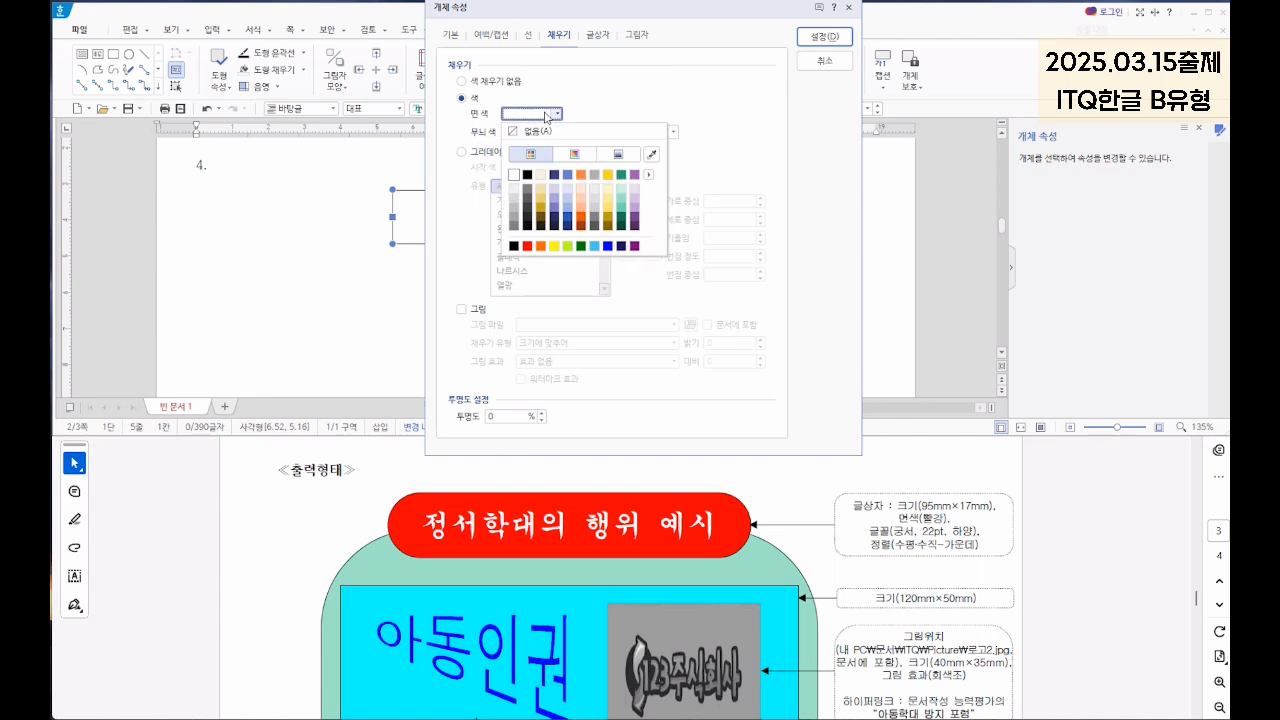
click(527, 246)
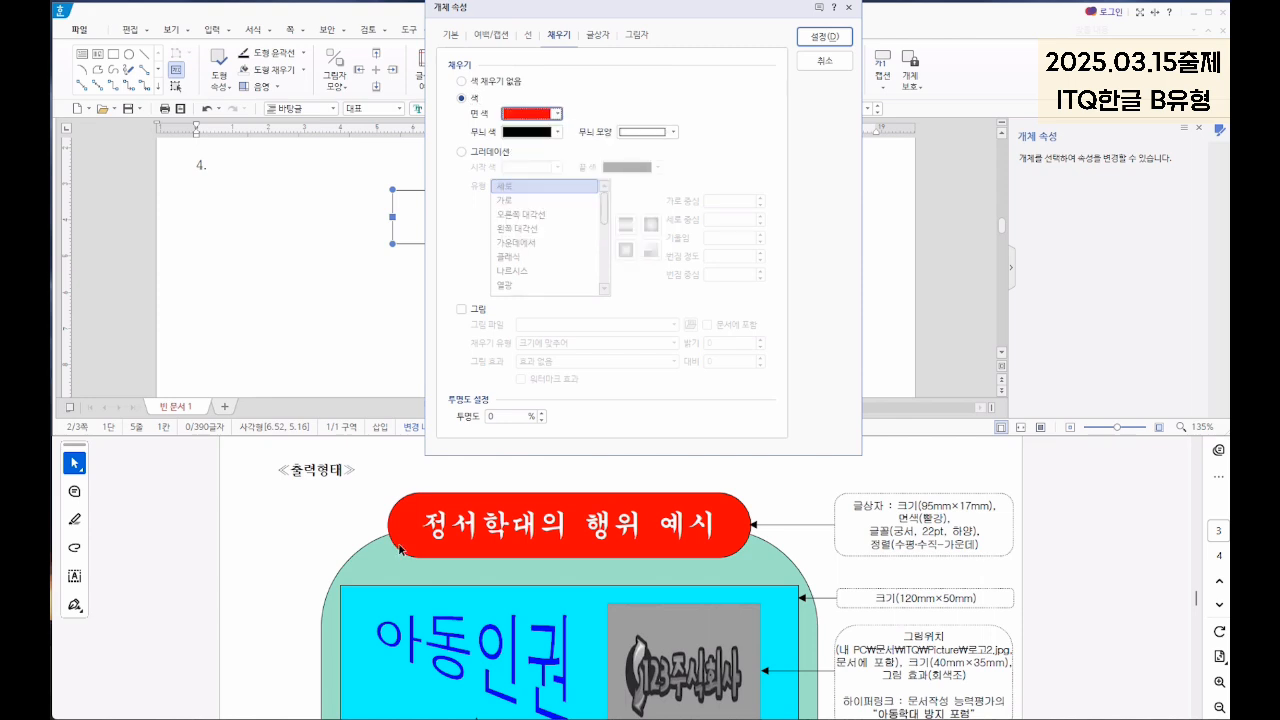
click(528, 36)
click(573, 199)
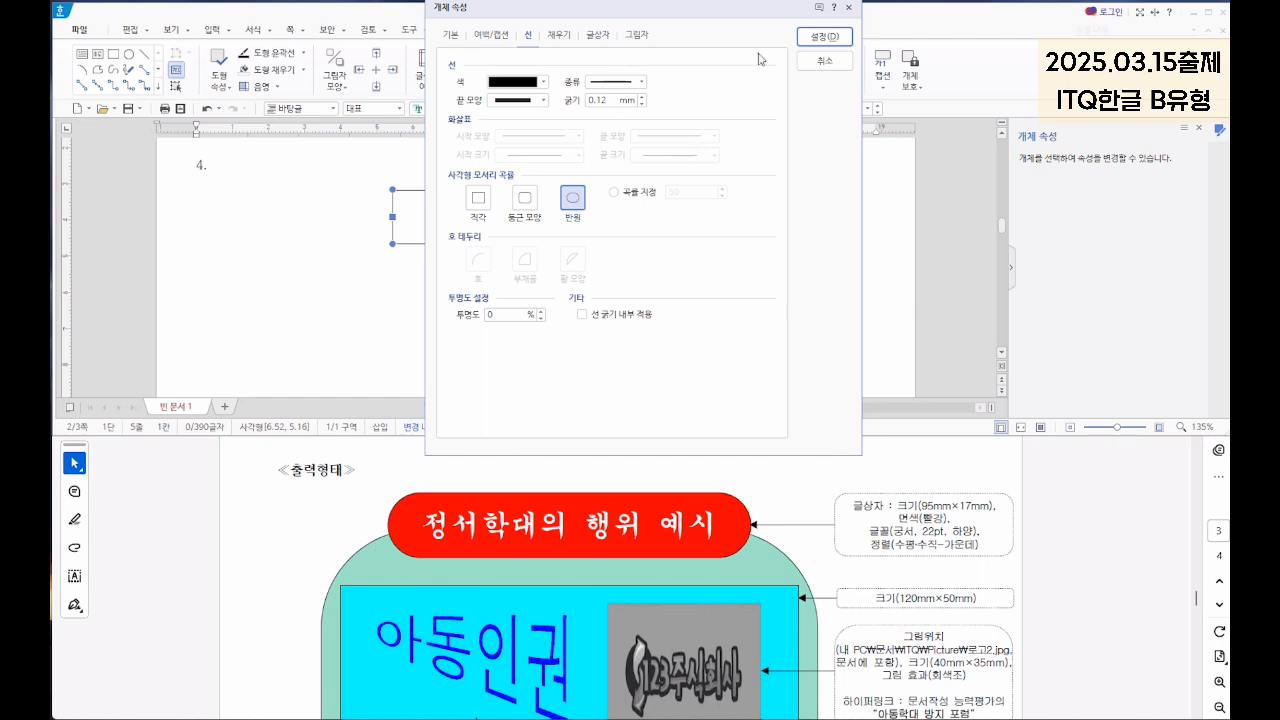
click(824, 36)
Step: Enter "정서학대의 행위 예시" in the red text box and set its font to 궁서
click(631, 229)
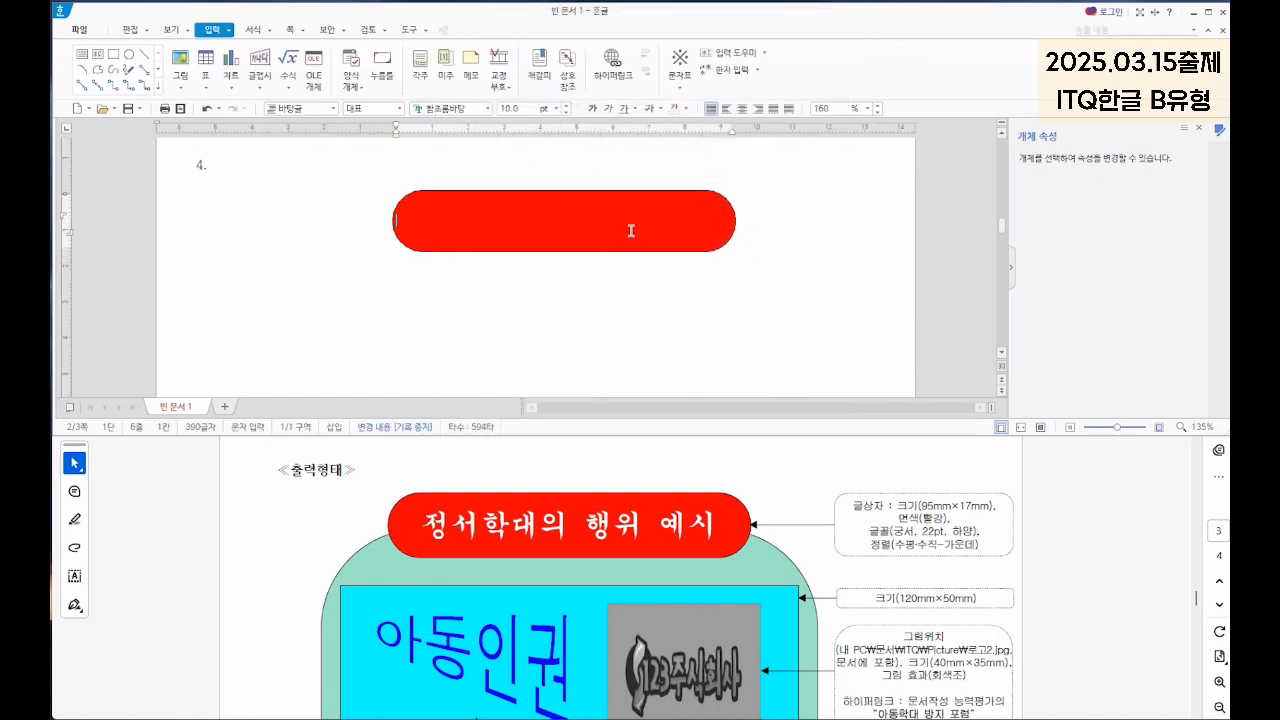
text(정서학대의 행위 예시)
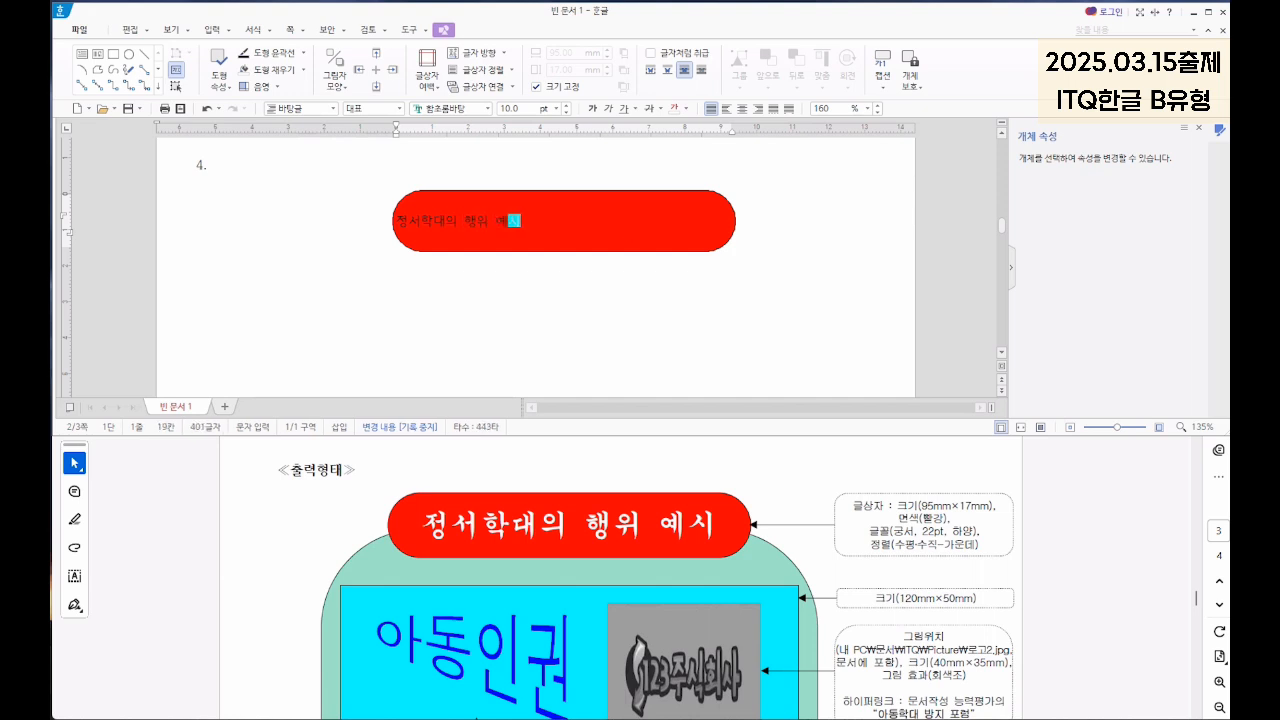
key(shift+Home)
click(470, 109)
text(궁서)
key(Return)
Step: Format the text box's title as 22 pt, white and horizontally centered
click(520, 109)
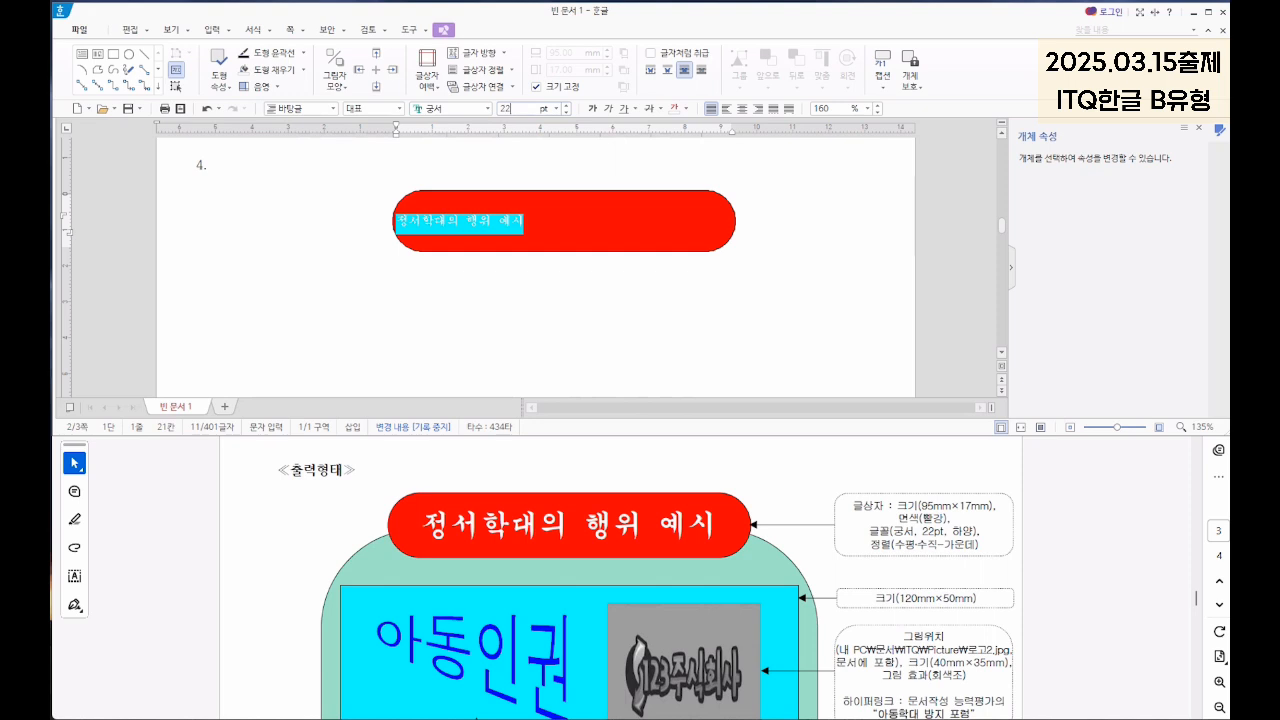
text(22)
key(Return)
click(686, 109)
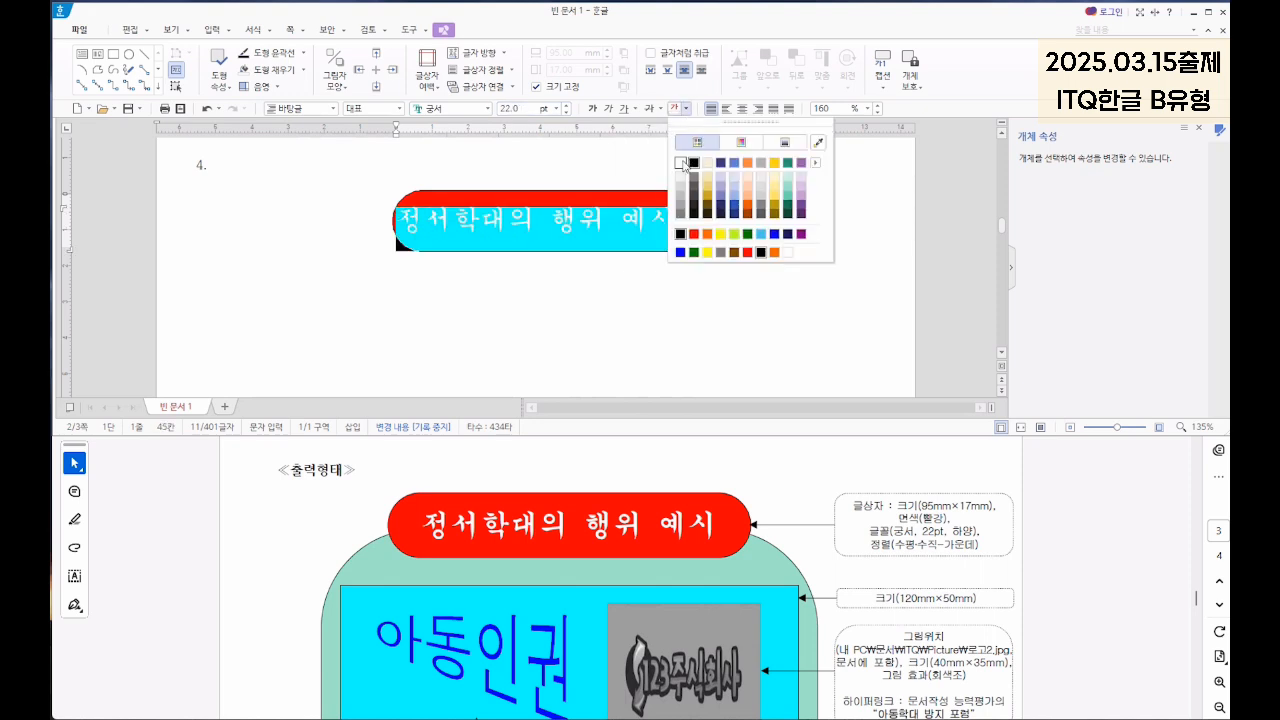
click(681, 163)
click(741, 108)
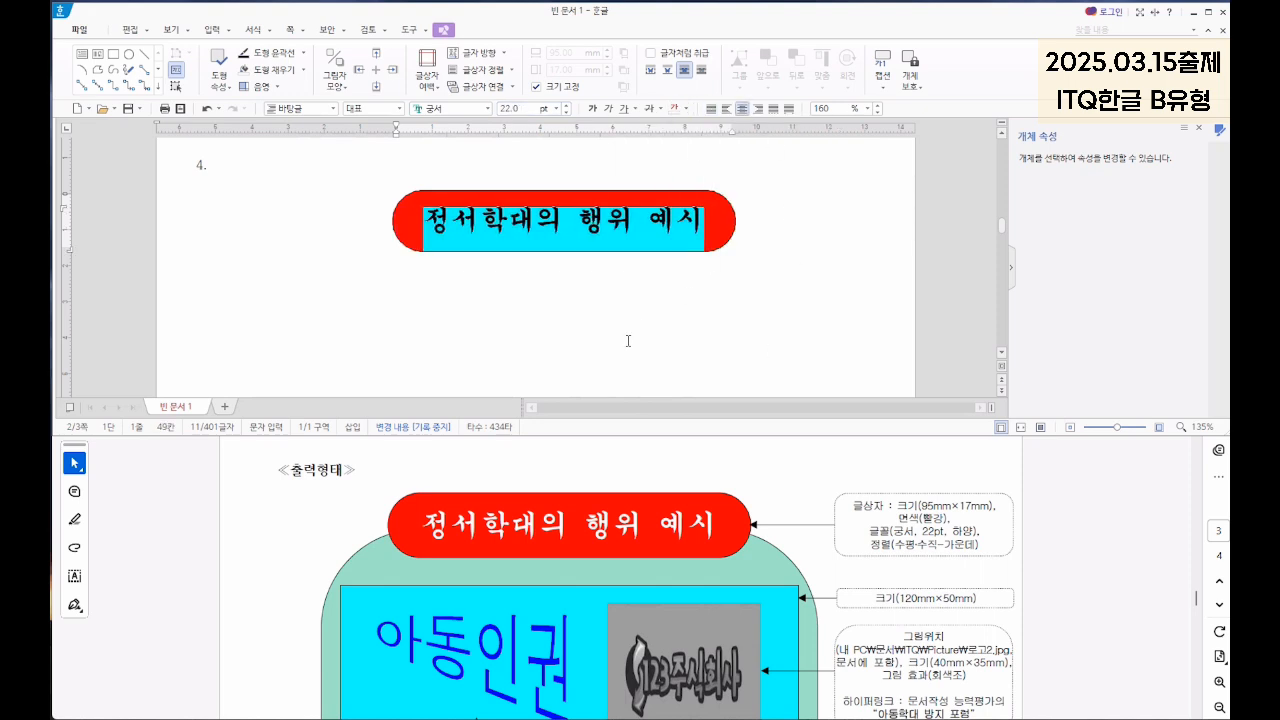
Step: Start a 글맵시 in task 4 with the text "아동인권" and the 아래로 계단식 shape
scroll(640, 309, down, 1)
click(776, 540)
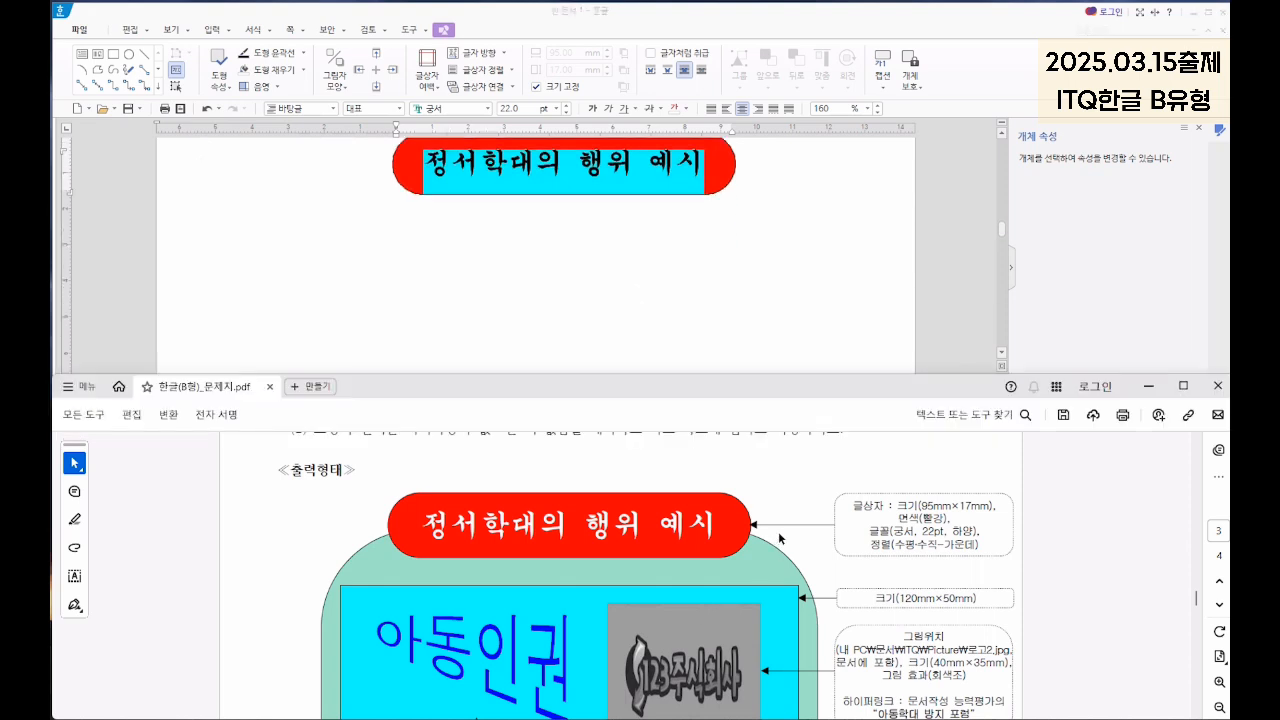
scroll(776, 540, down, 2)
scroll(780, 536, up, 1)
scroll(530, 600, down, 2)
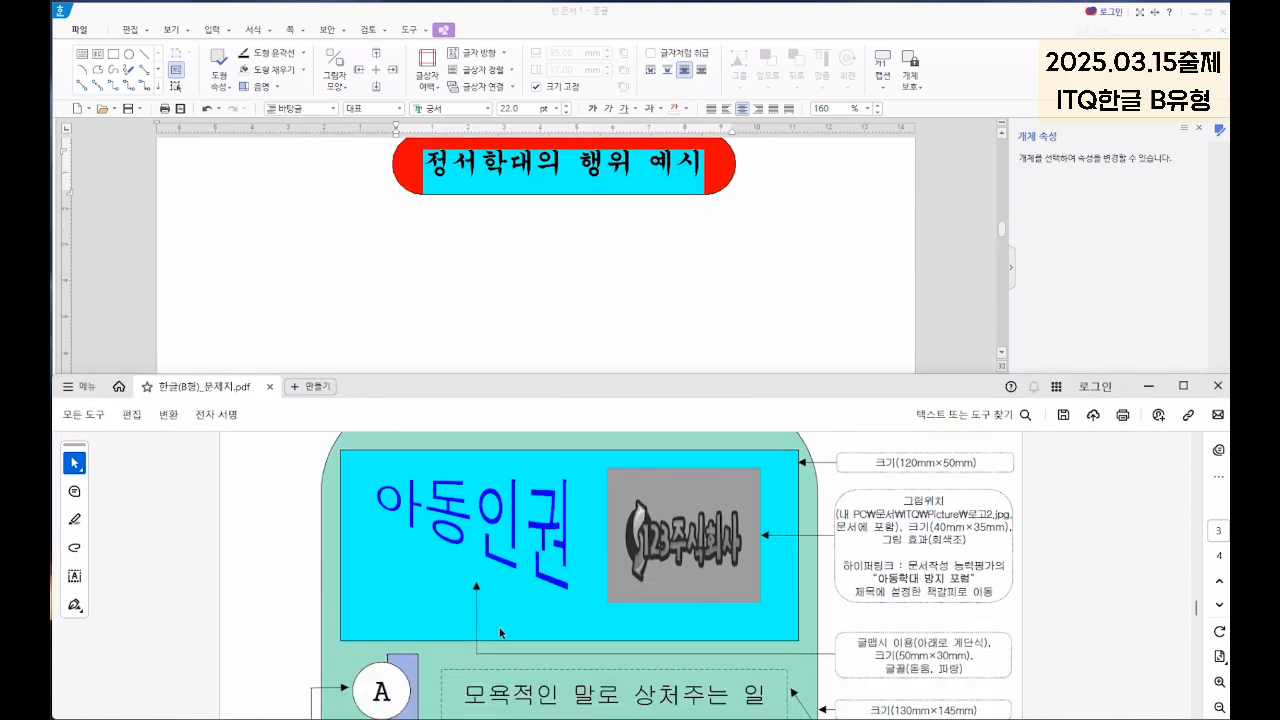
scroll(520, 300, up, 2)
click(248, 229)
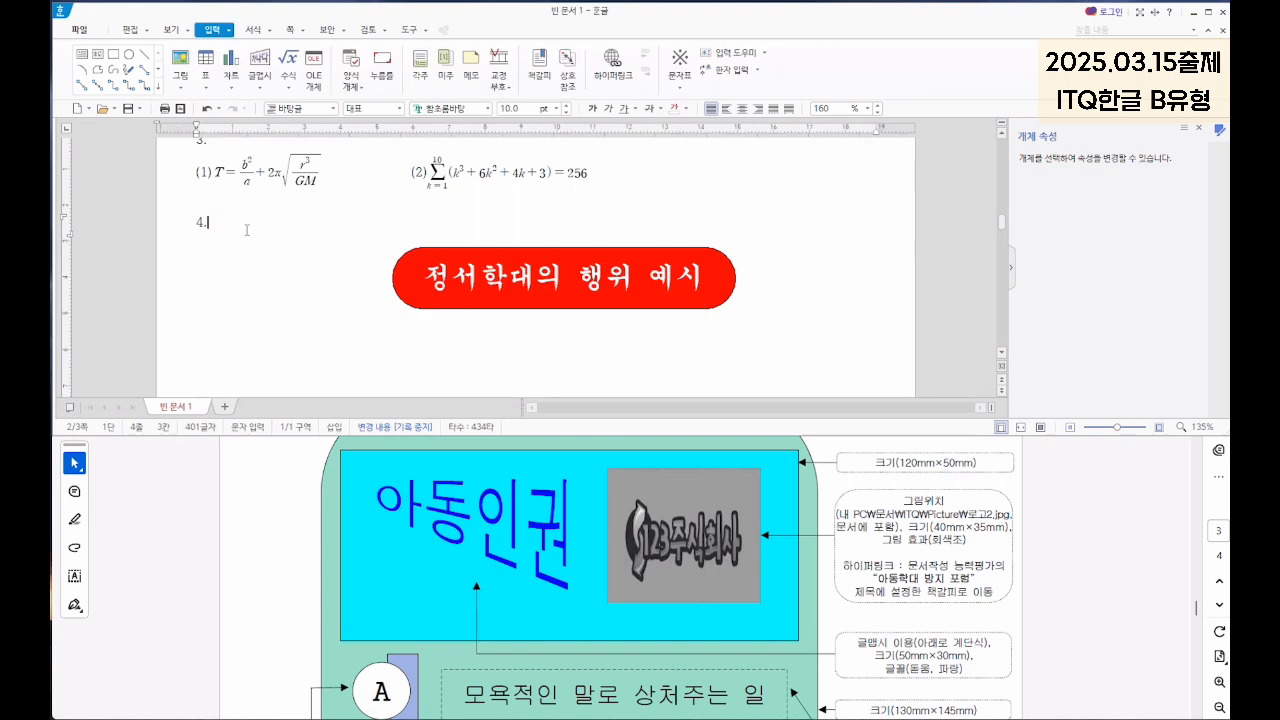
click(260, 70)
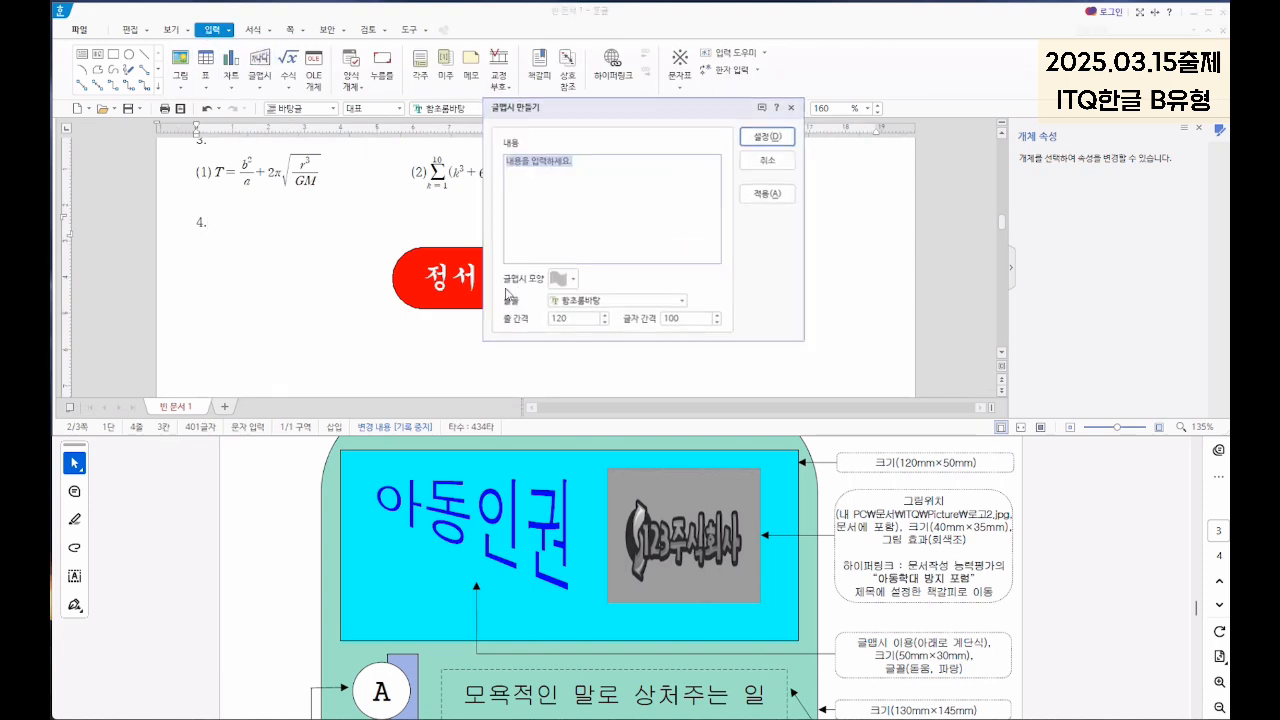
text(아)
click(562, 279)
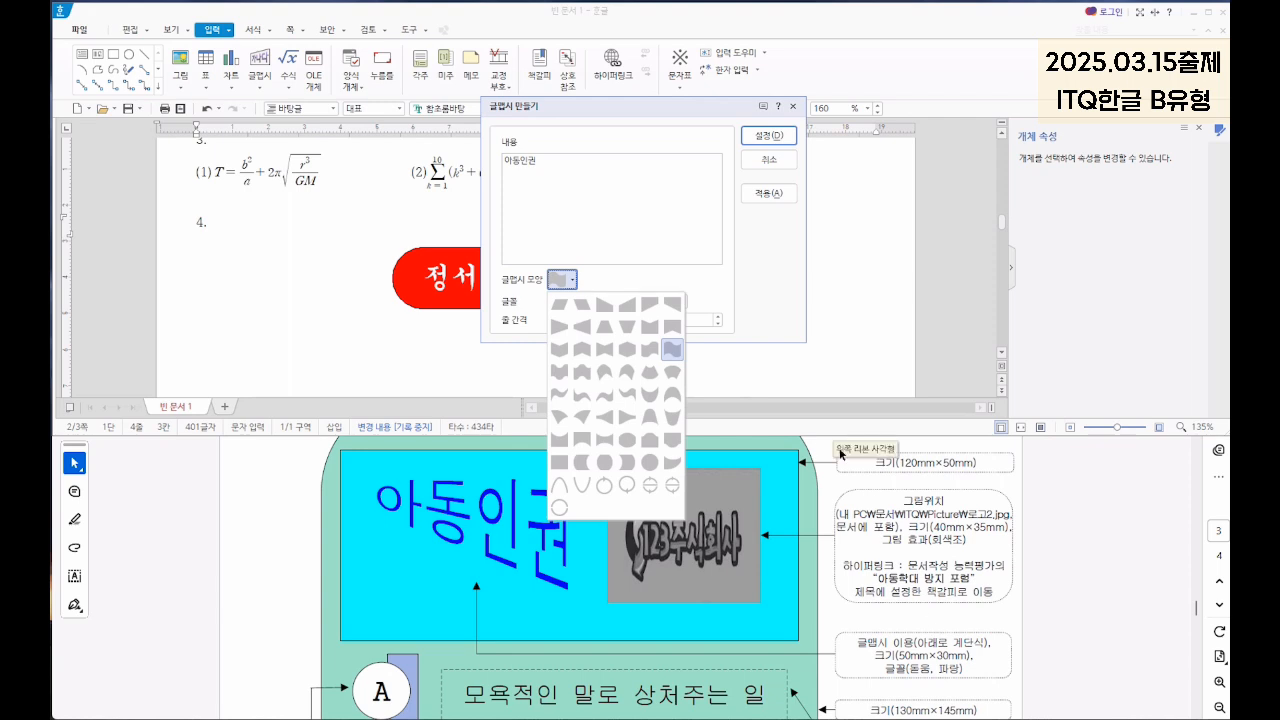
click(673, 305)
Step: Set the 글맵시 font to 돋움, insert it, and move it beneath the red text box
click(626, 304)
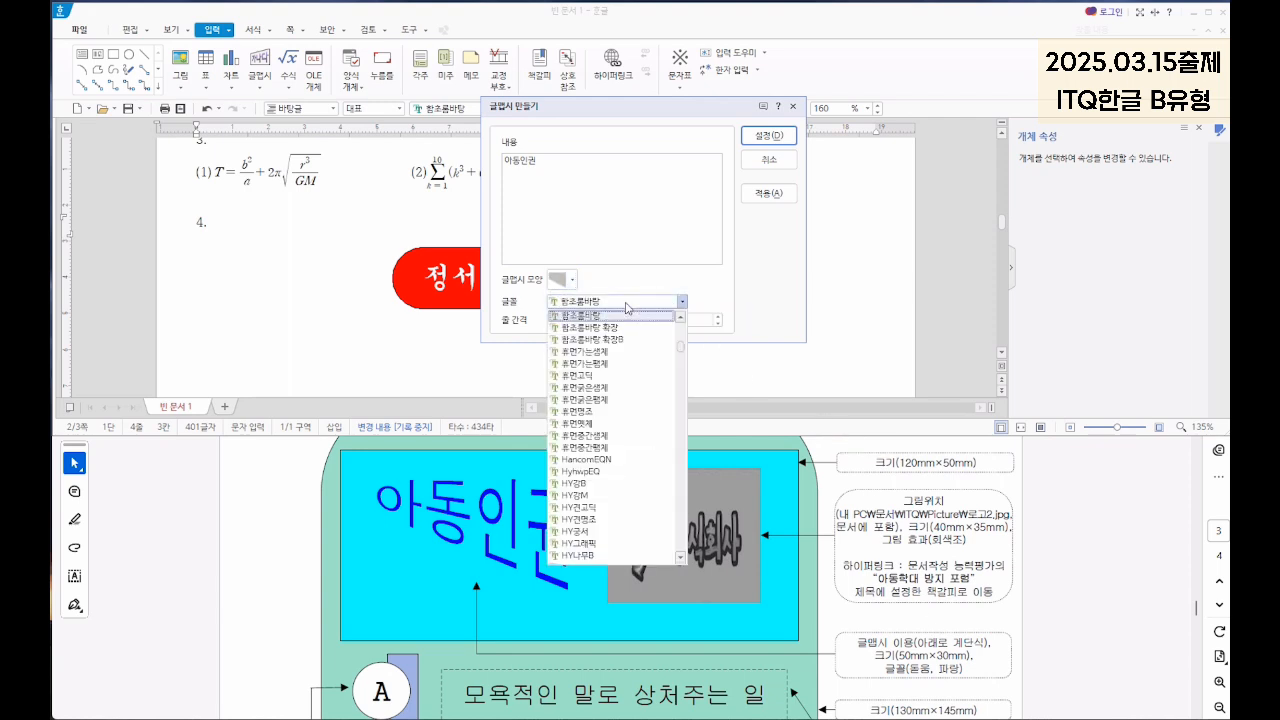
scroll(606, 390, up, 10)
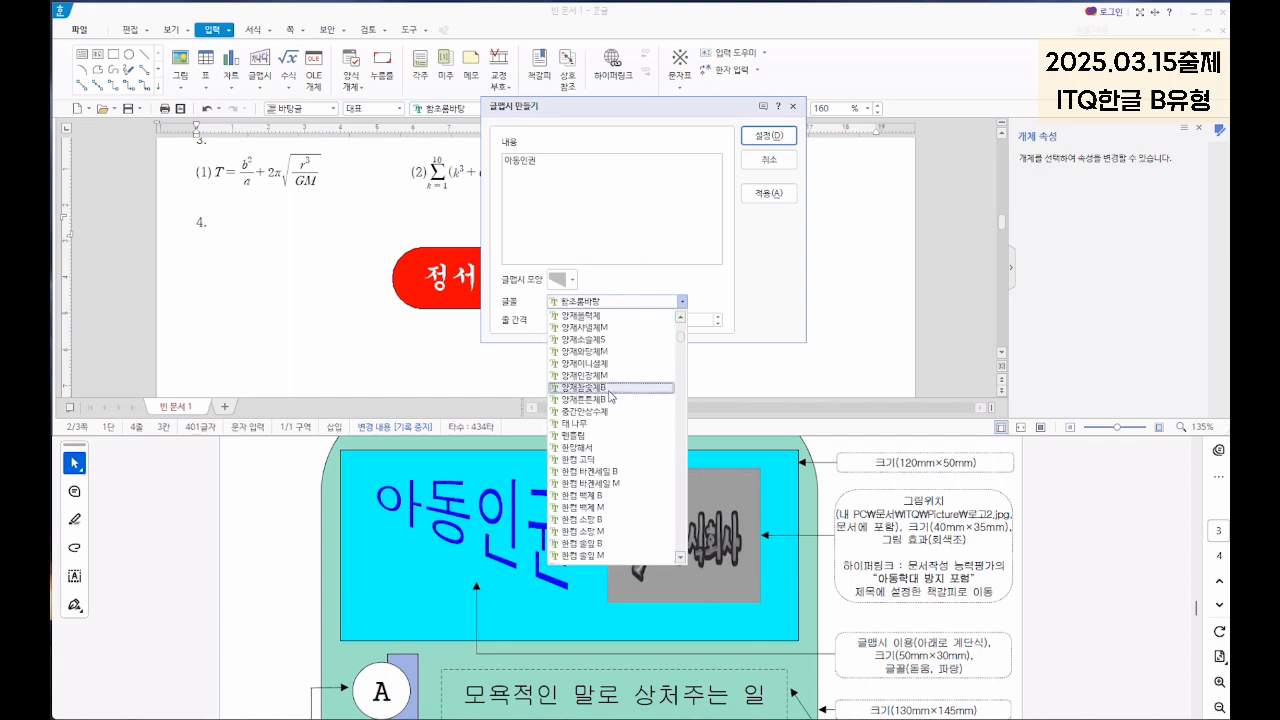
scroll(607, 396, up, 5)
click(578, 318)
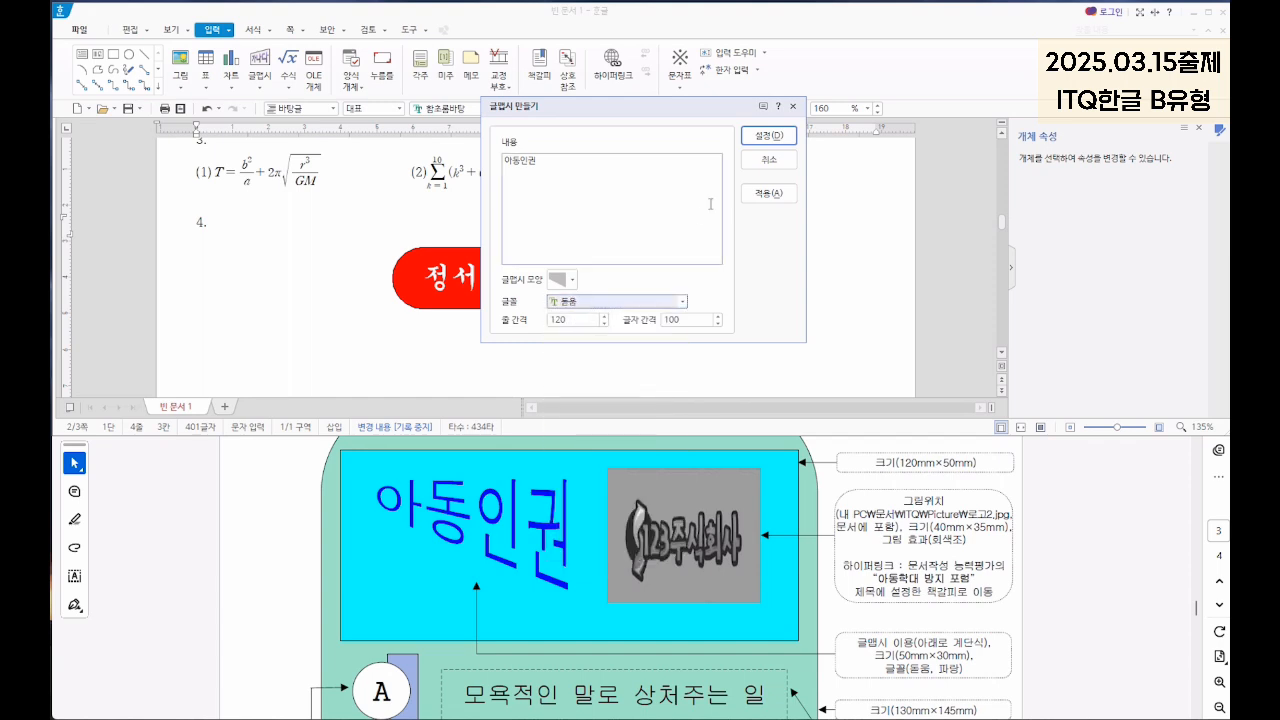
click(769, 140)
drag(270, 245, 515, 355)
Step: Set the "아동인권" 글맵시 to 50 mm wide by 30 mm high and lock its size
scroll(487, 312, down, 1)
double_click(487, 312)
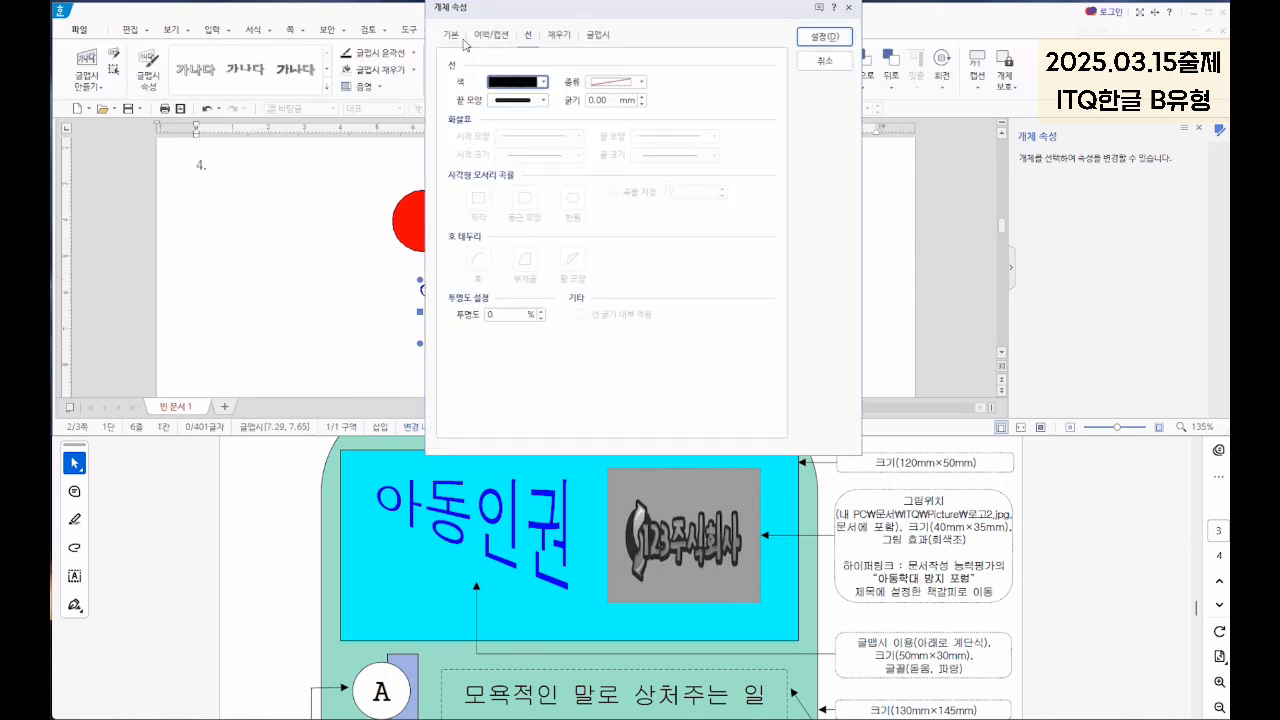
text(50)
key(Tab)
text(30)
click(461, 117)
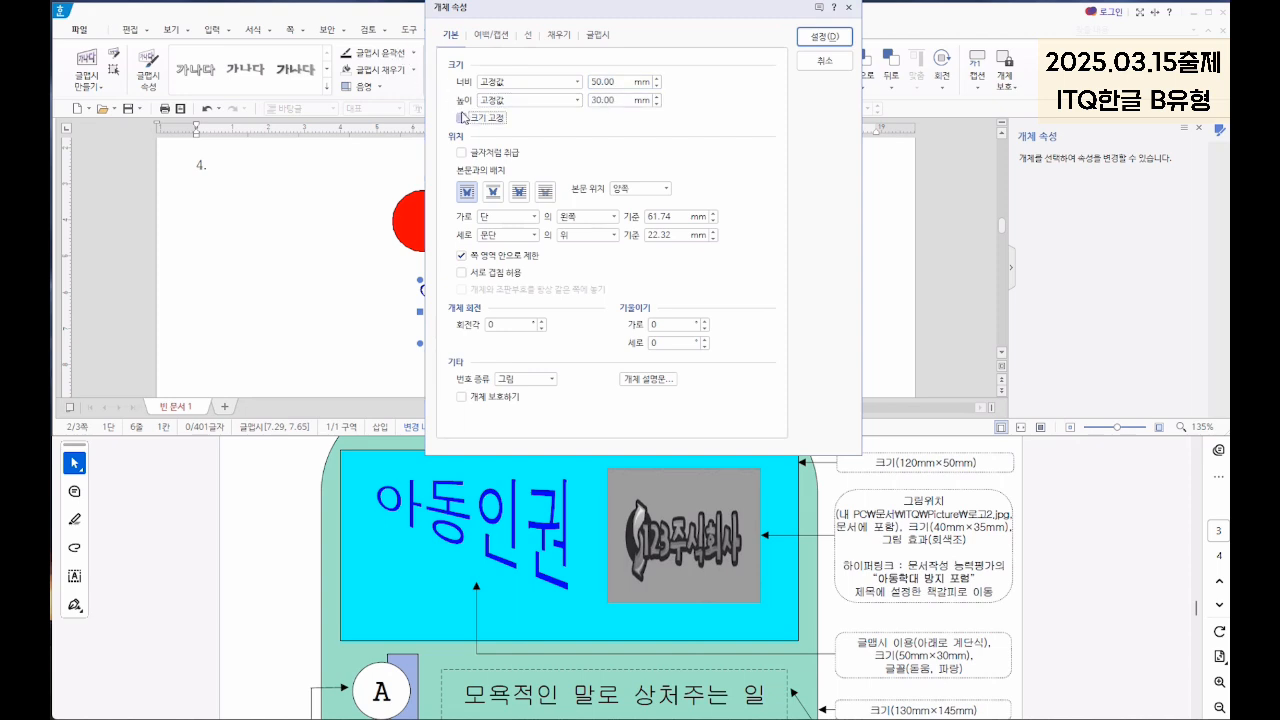
click(554, 38)
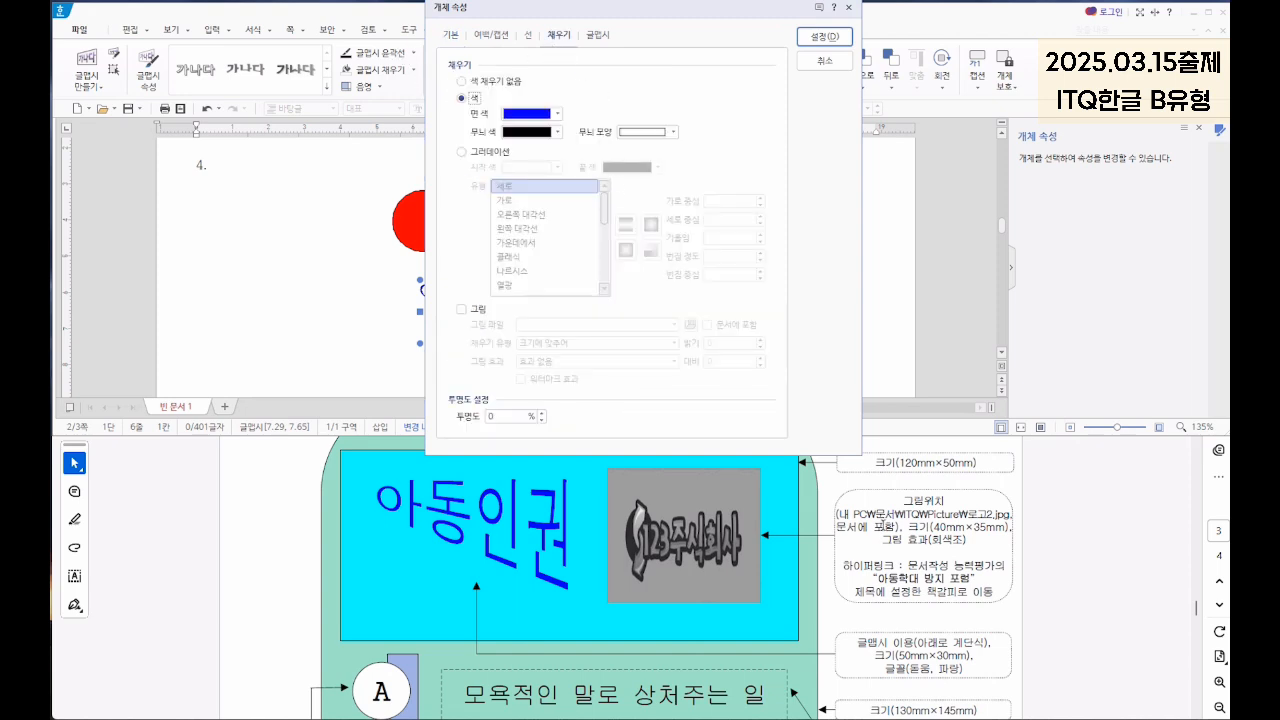
click(825, 37)
Step: Place the 글맵시 in front of the text and position it under the start of the red text box
drag(548, 337, 531, 337)
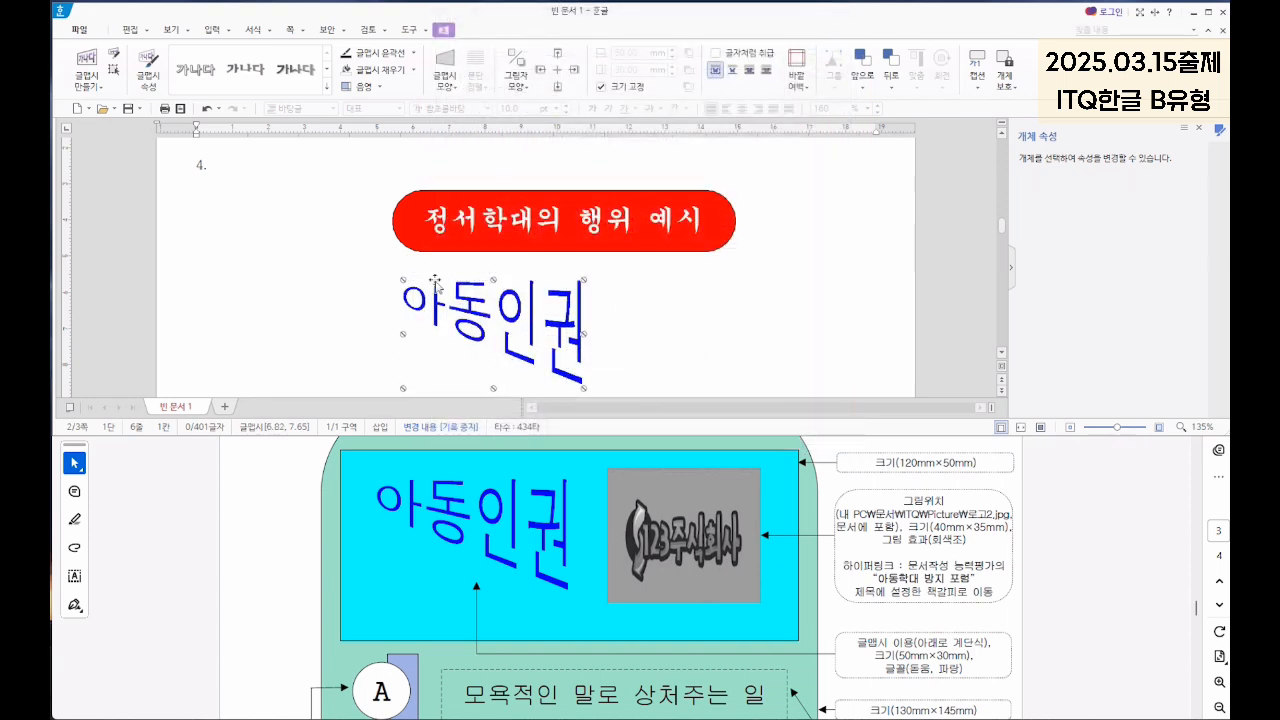
click(749, 72)
drag(574, 332, 570, 346)
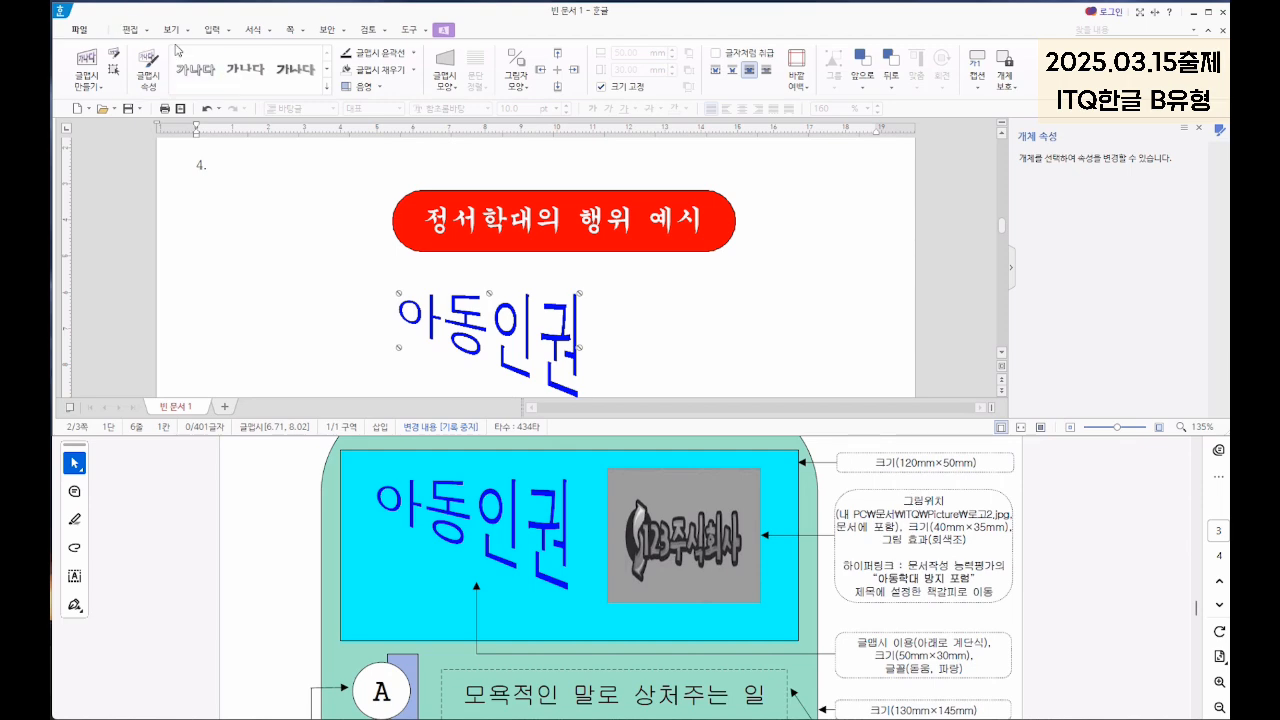
Step: Insert the picture 로고2 from 문서 > ITQ > picture beside the 글맵시, about 61 mm wide by 23 mm high
click(213, 30)
click(179, 57)
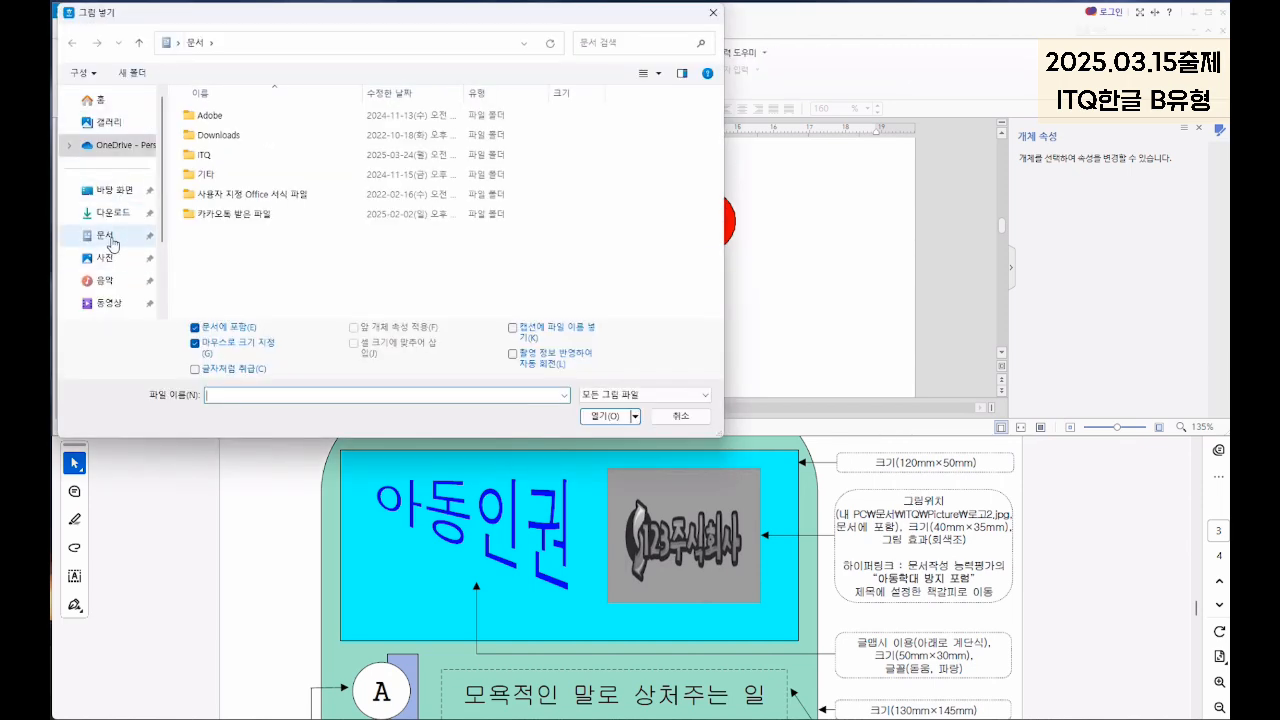
click(113, 244)
double_click(205, 156)
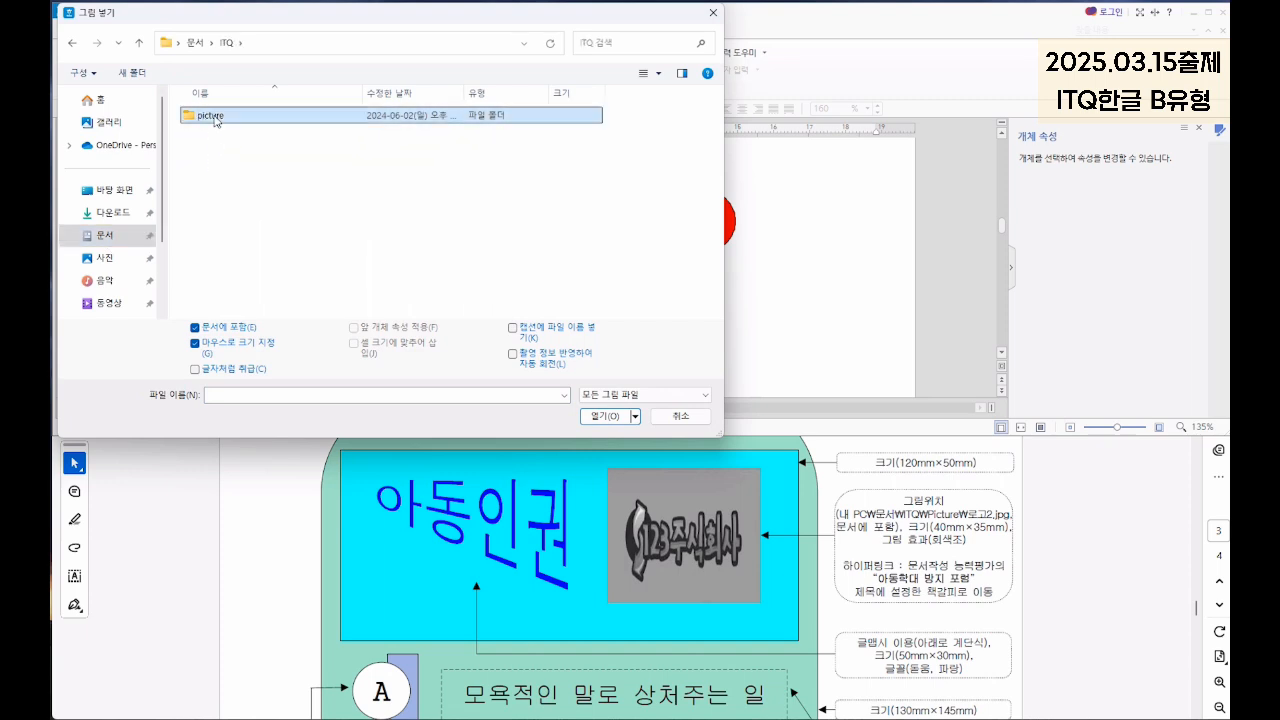
double_click(211, 116)
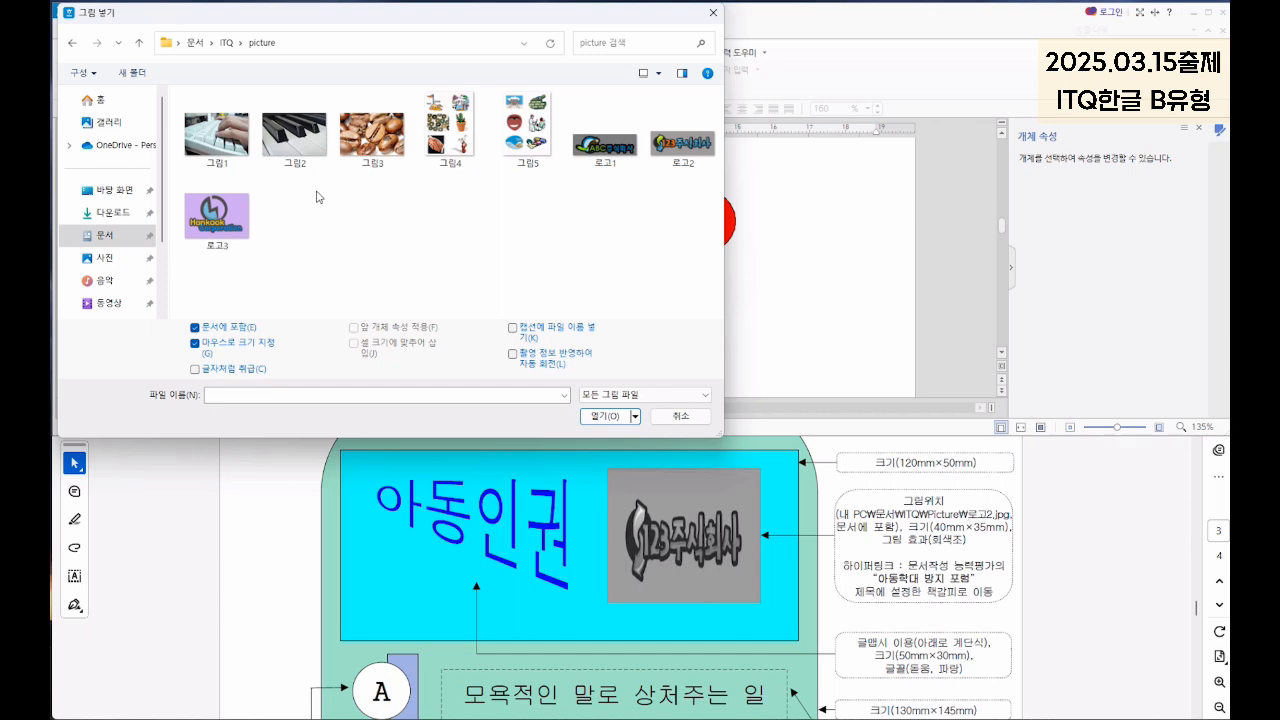
click(683, 143)
click(605, 416)
drag(615, 272, 741, 349)
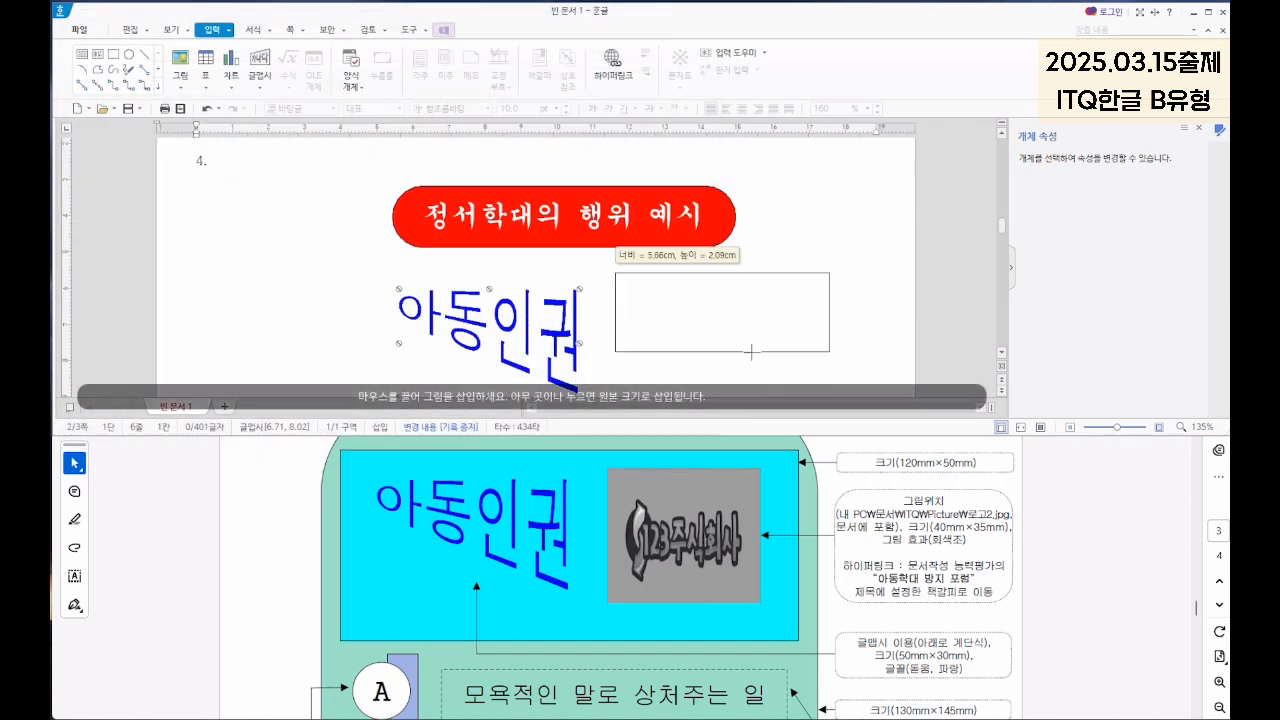
Step: Set the logo picture to 40 mm wide by 35 mm high, lock its size and place it in front of the text
double_click(728, 313)
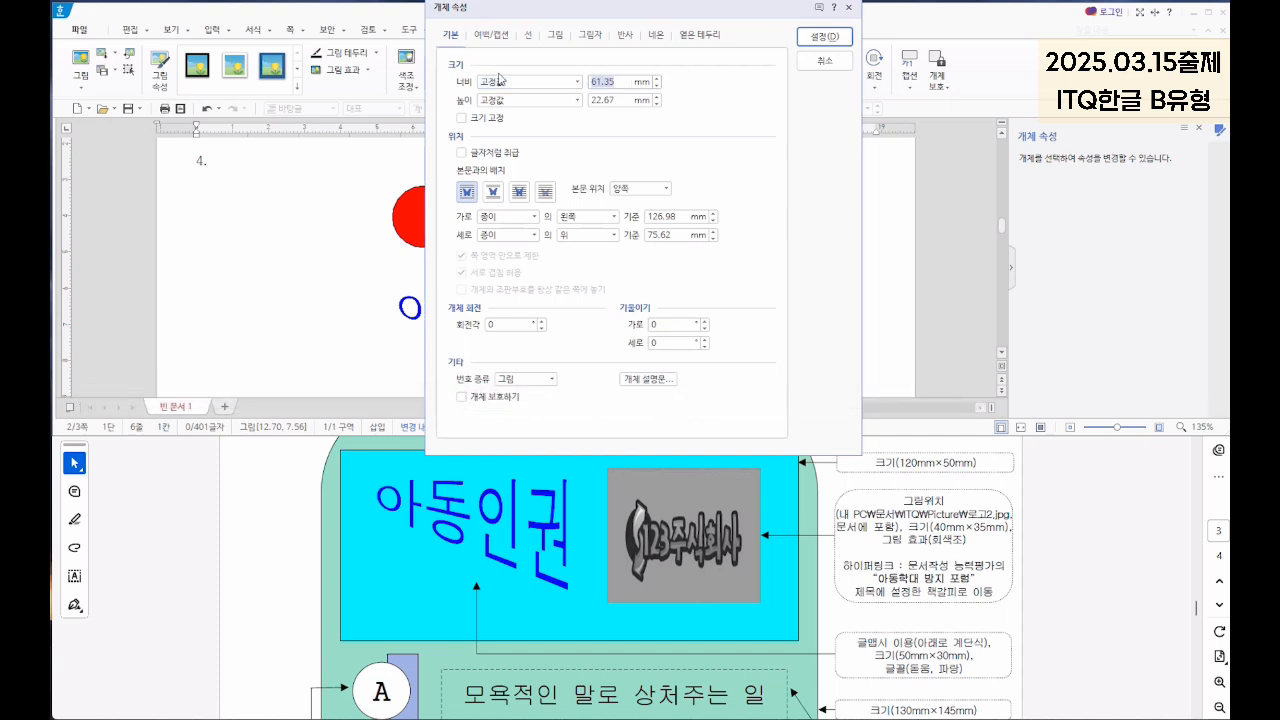
text(40)
key(Tab)
text(35)
click(461, 117)
click(518, 192)
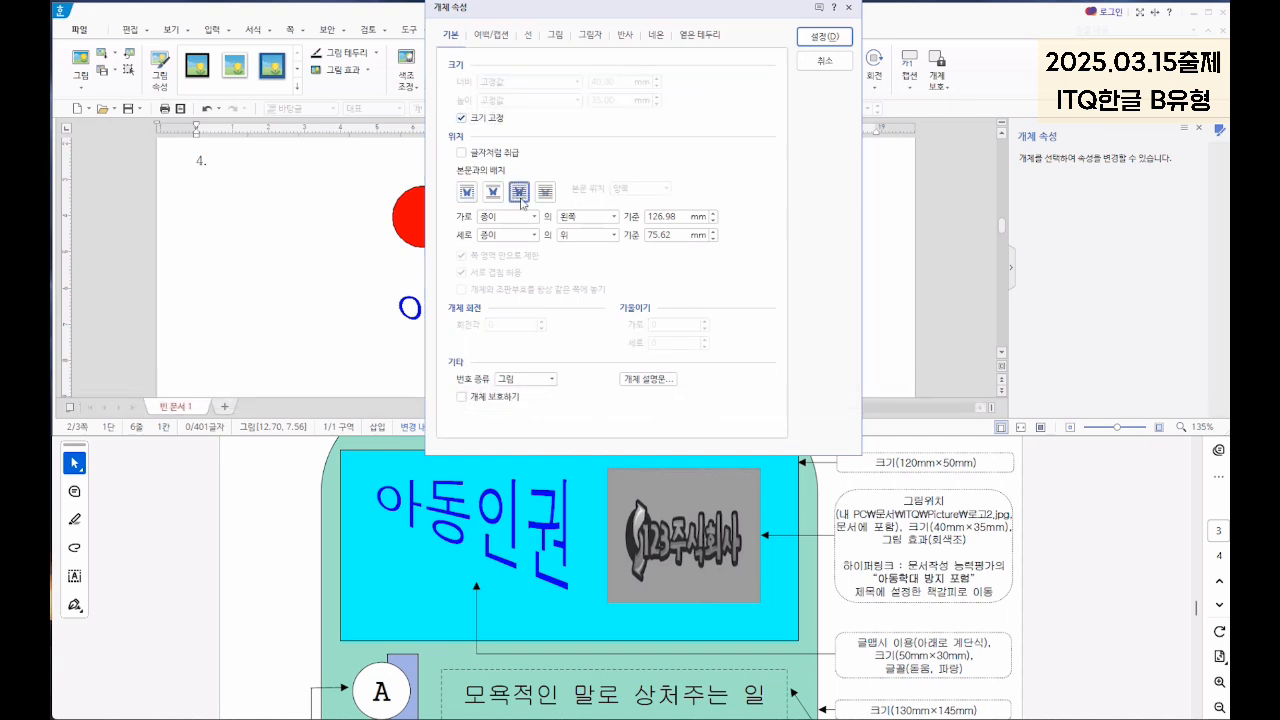
Step: Apply the 회색조 effect to the logo picture, and shift the picture and the 글맵시 slightly left
click(555, 34)
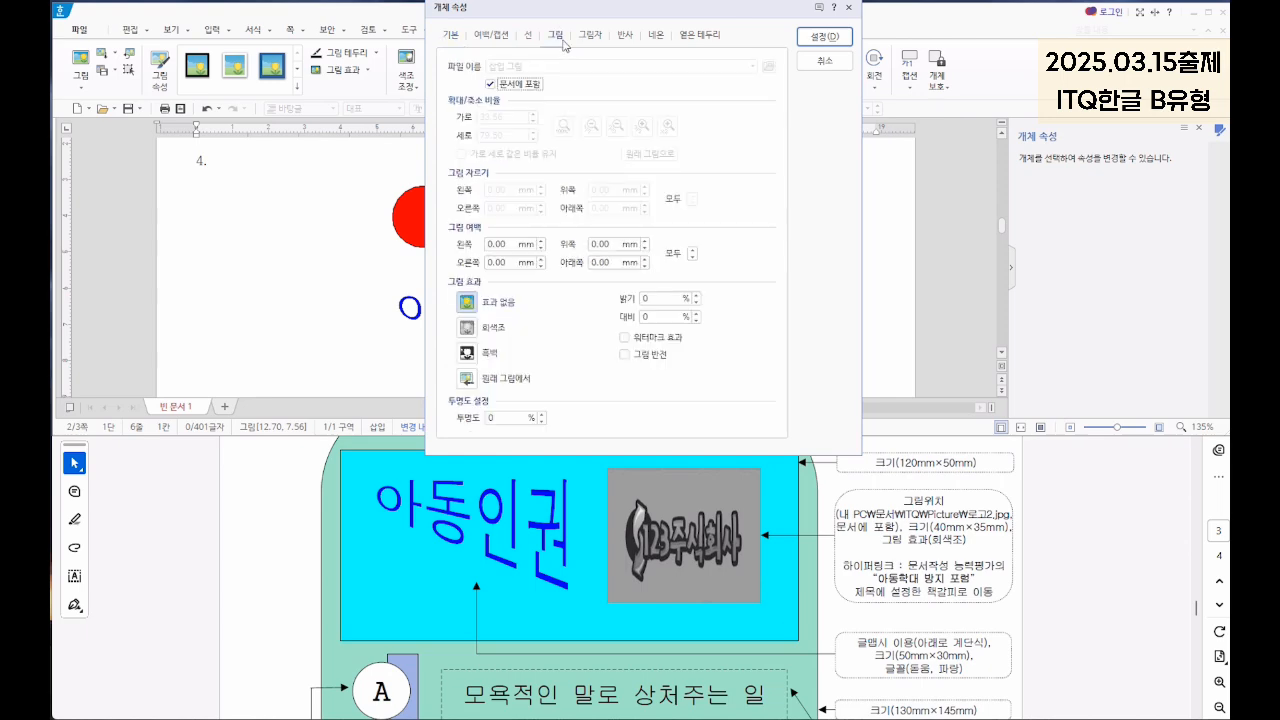
click(470, 329)
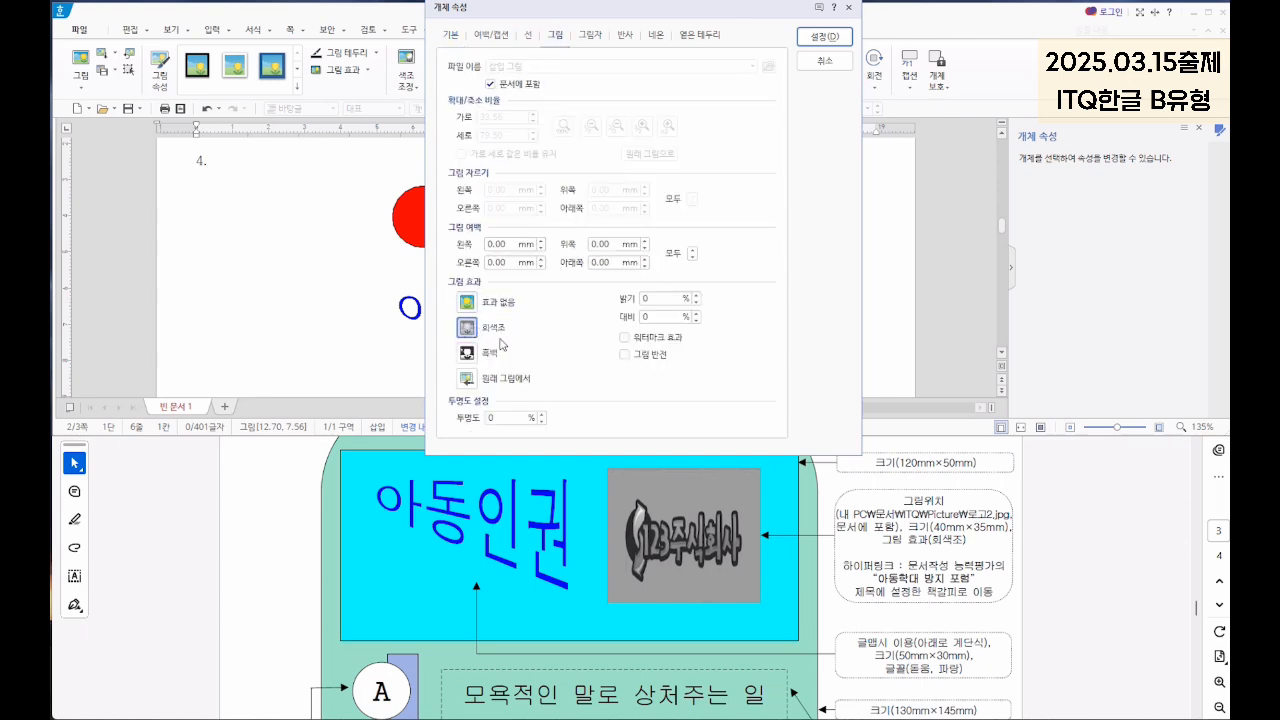
click(814, 40)
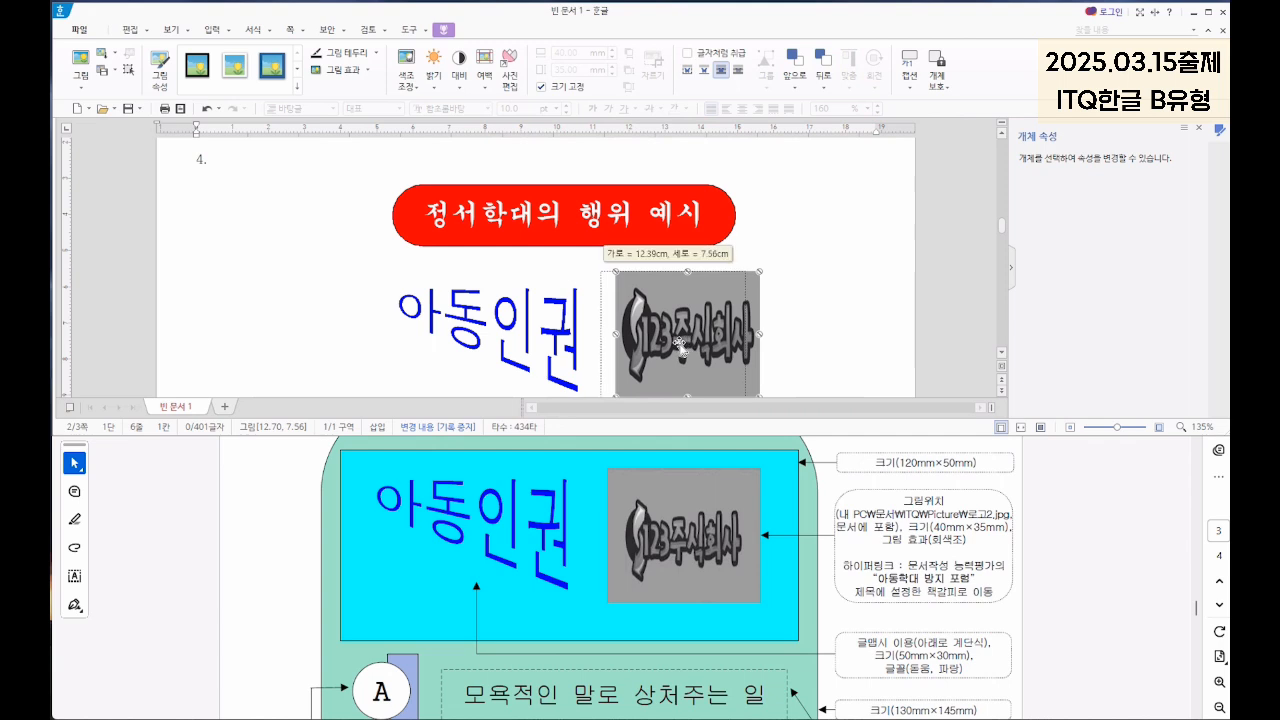
scroll(698, 515, up, 1)
click(541, 342)
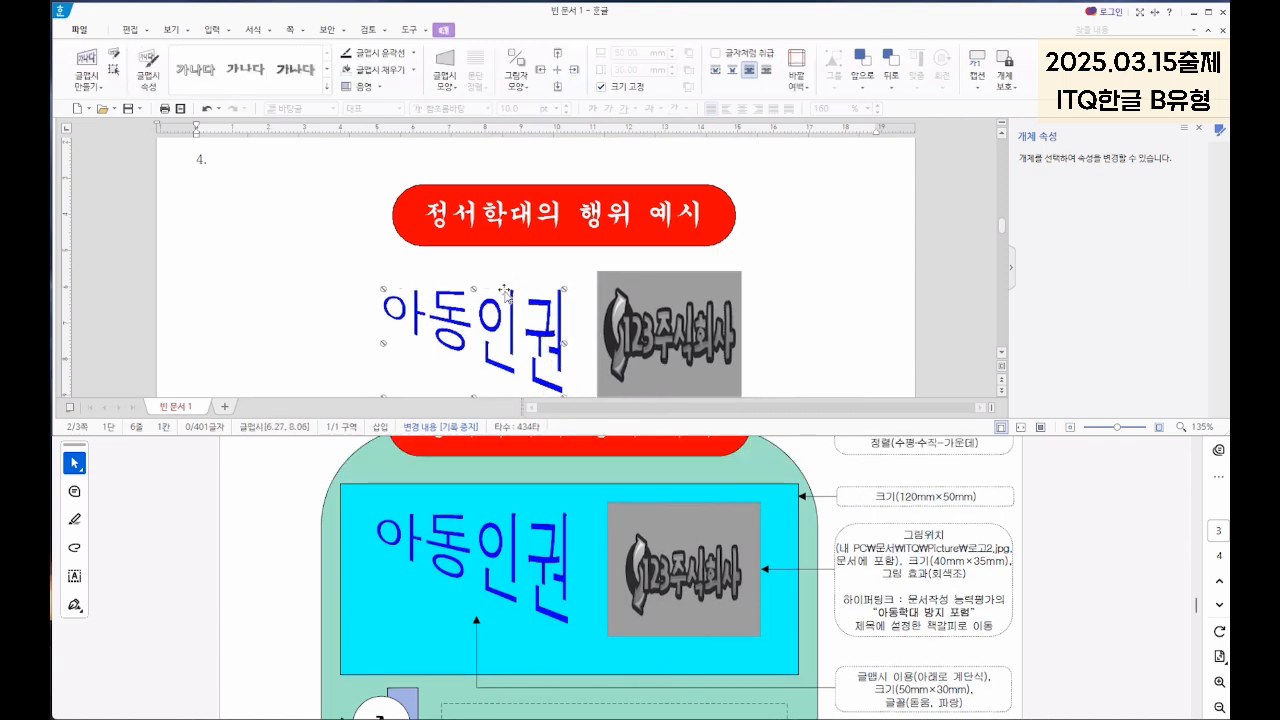
Step: Draw a rectangle about 37 mm wide by 26 mm high over the "아동인권" 글맵시
click(211, 30)
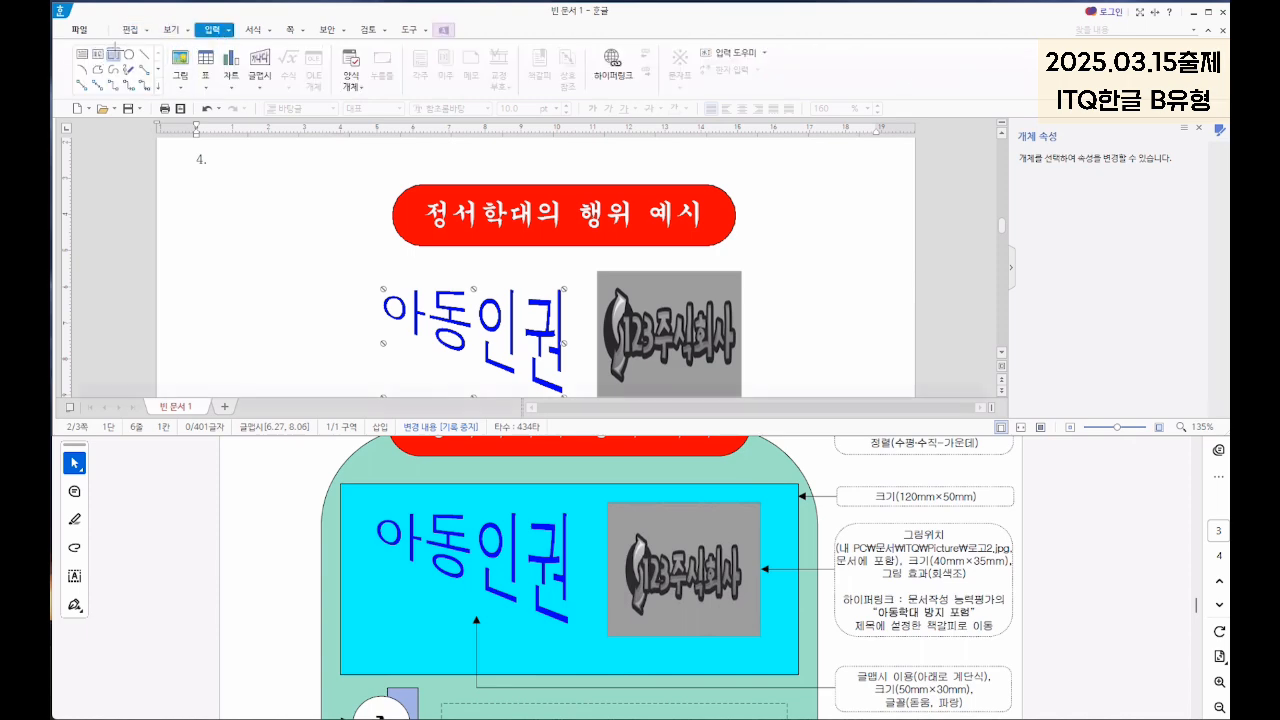
click(113, 54)
drag(364, 246, 532, 334)
Step: Set the rectangle's size to 120 mm wide by 50 mm high and lock the size
double_click(443, 271)
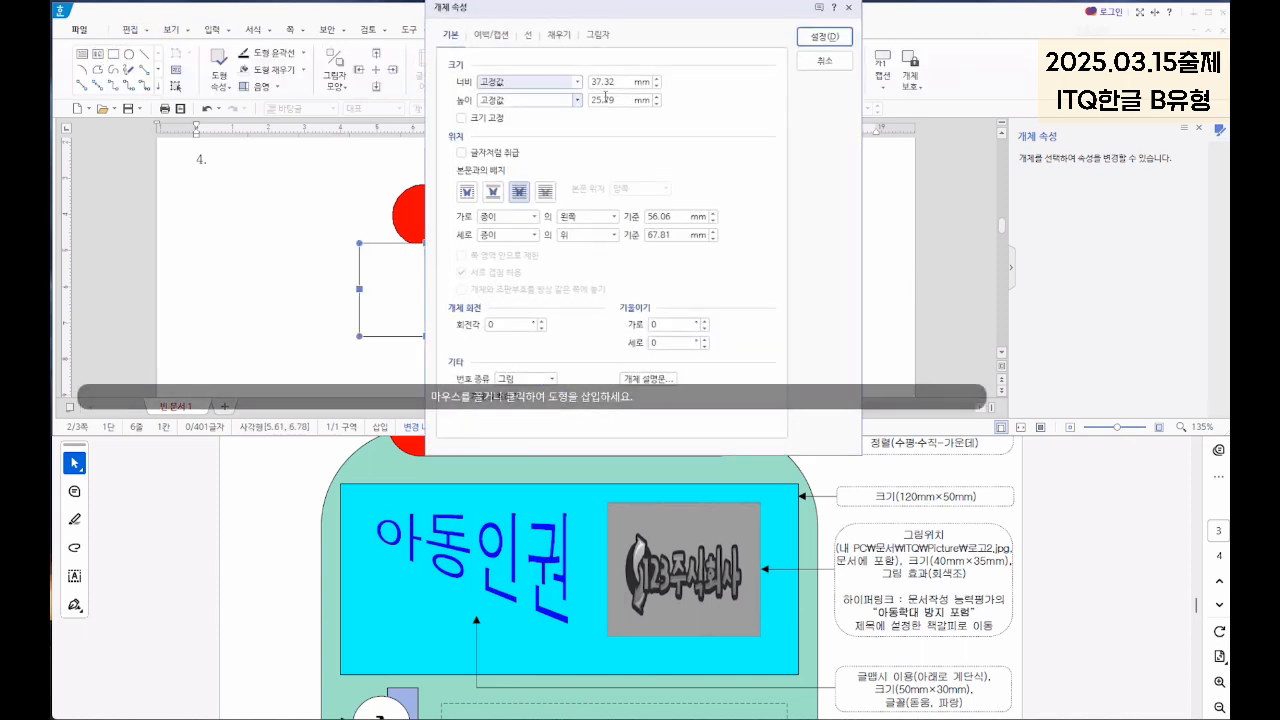
double_click(626, 85)
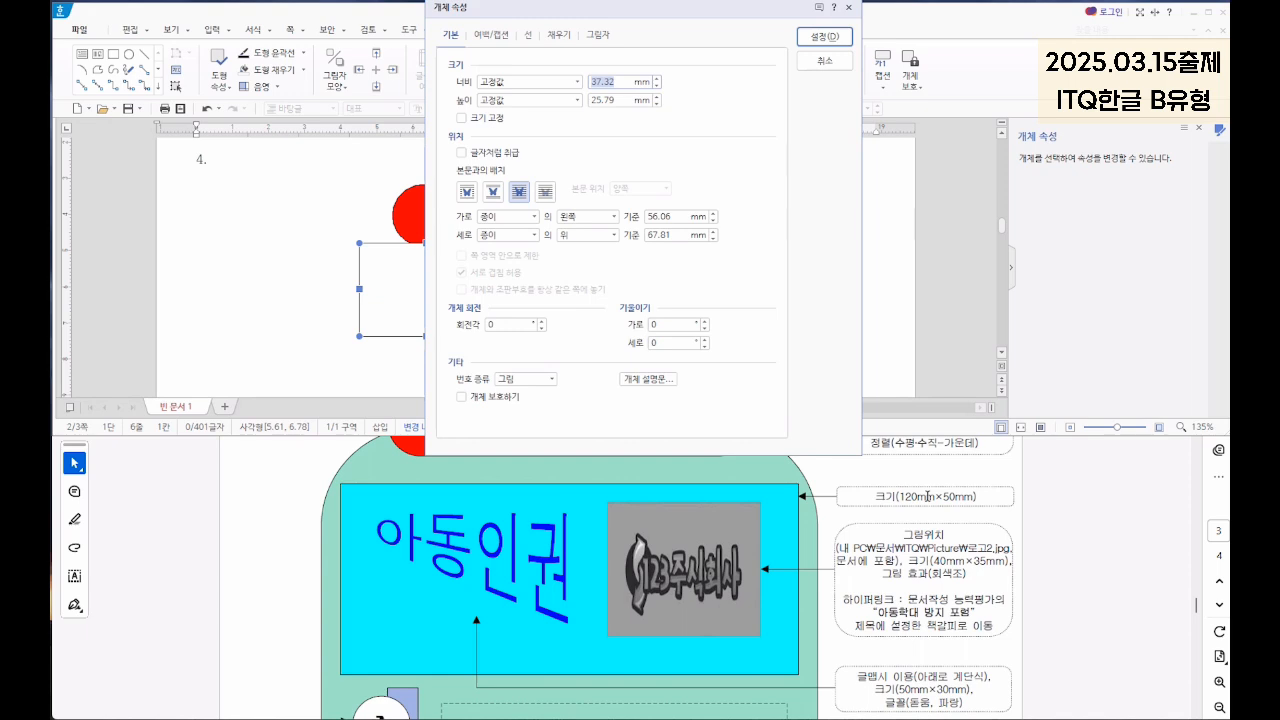
text(120)
key(Tab)
text(50)
click(488, 117)
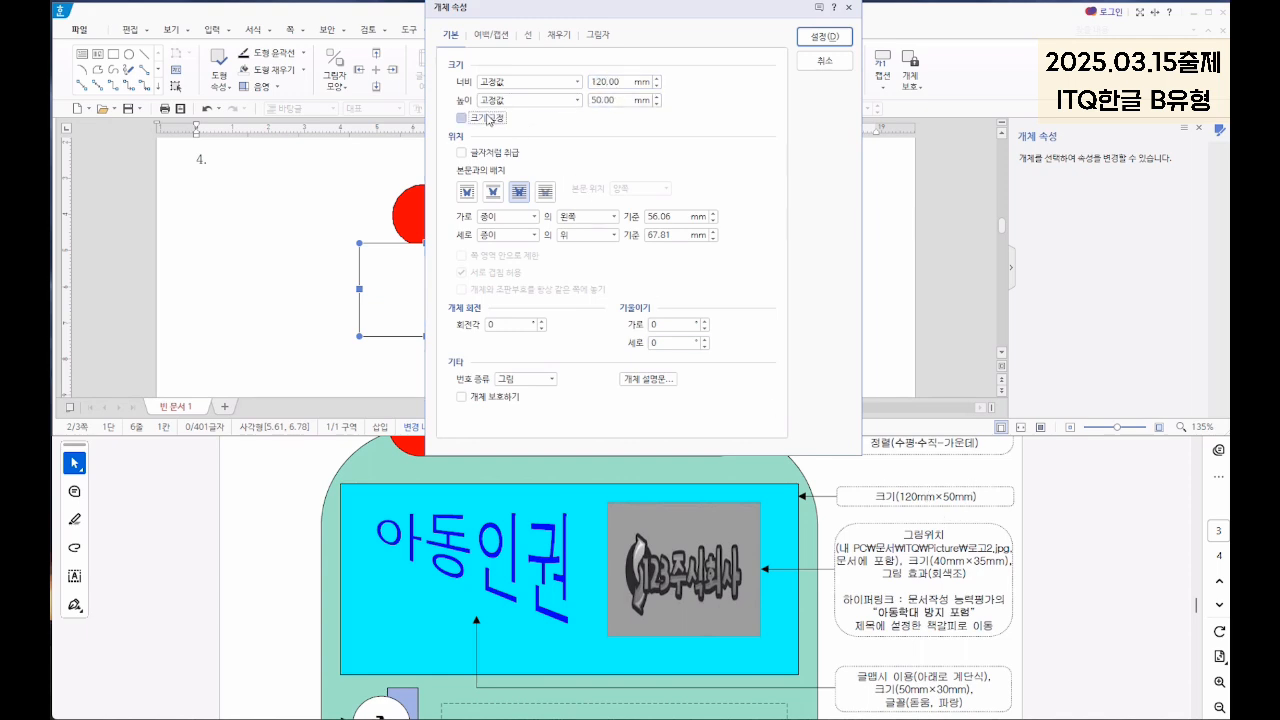
Step: Fill the rectangle with light lavender and position it over the 글맵시 and logo, below the red text box
click(558, 34)
click(530, 114)
click(555, 187)
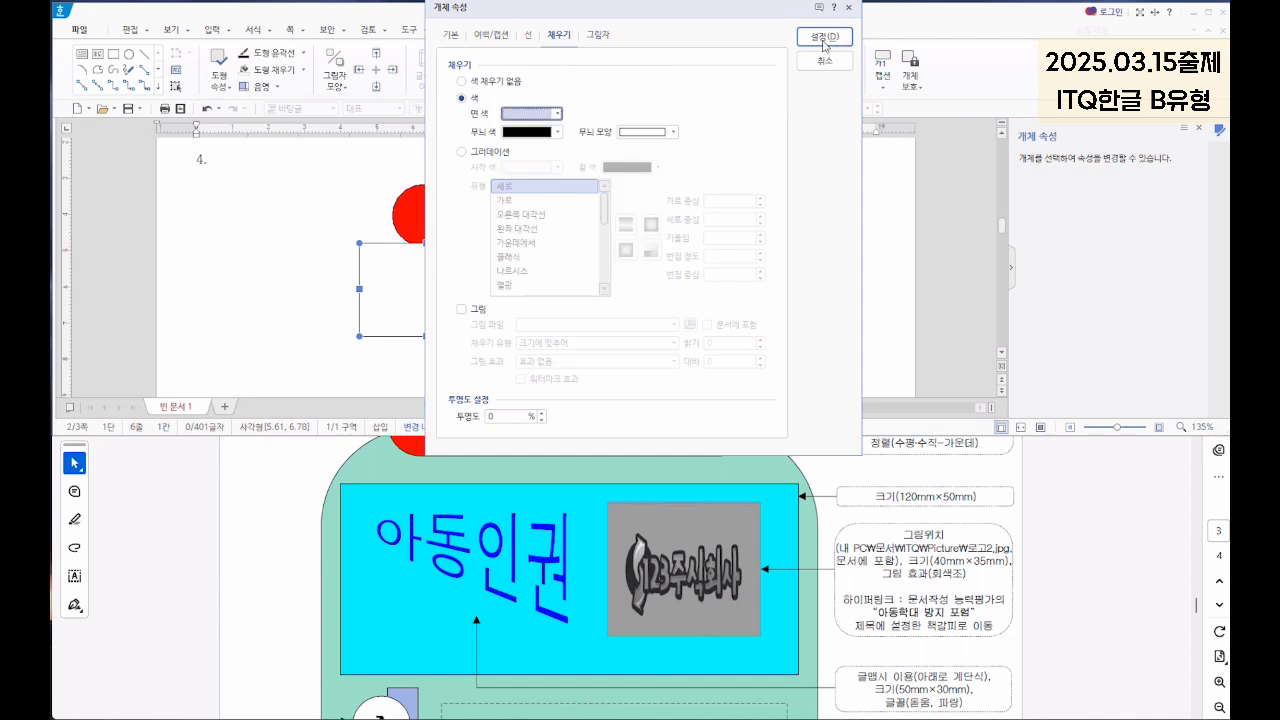
click(826, 38)
drag(680, 301, 686, 329)
scroll(703, 291, down, 1)
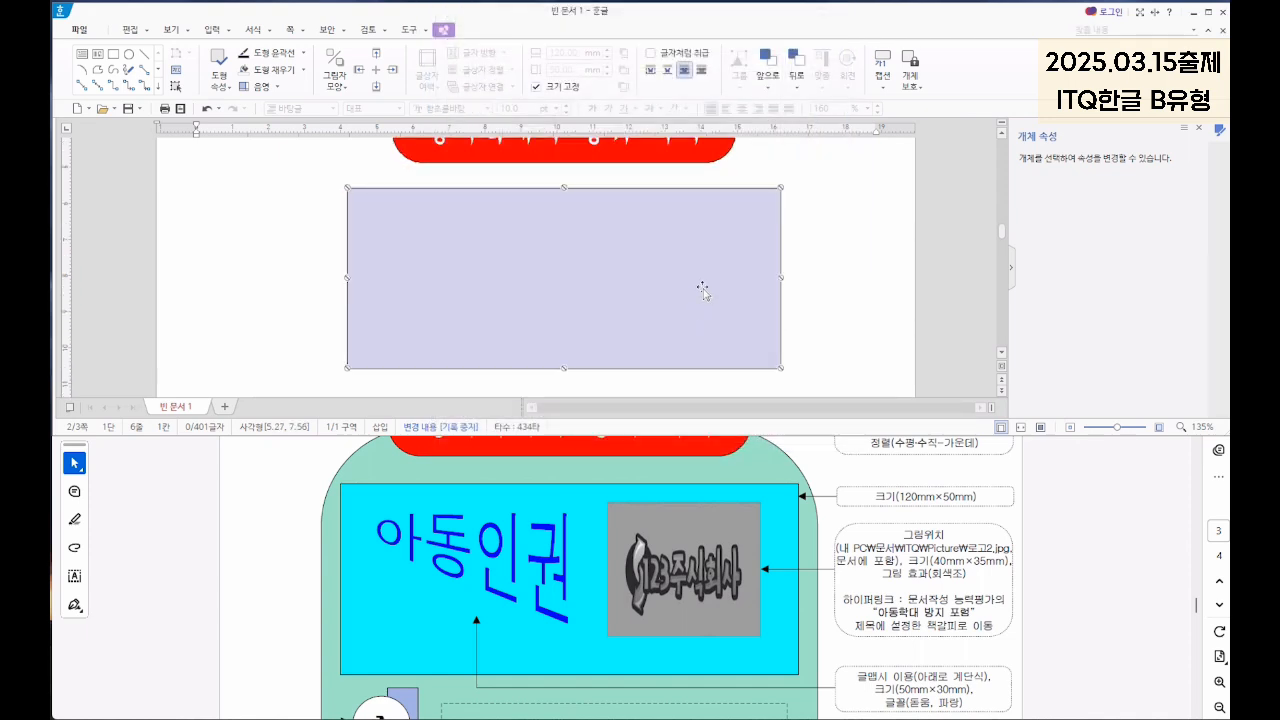
drag(648, 245, 640, 240)
Step: Send the lavender rectangle to the very back (맨 뒤로) and adjust its position behind the 글맵시 and logo
right_click(628, 247)
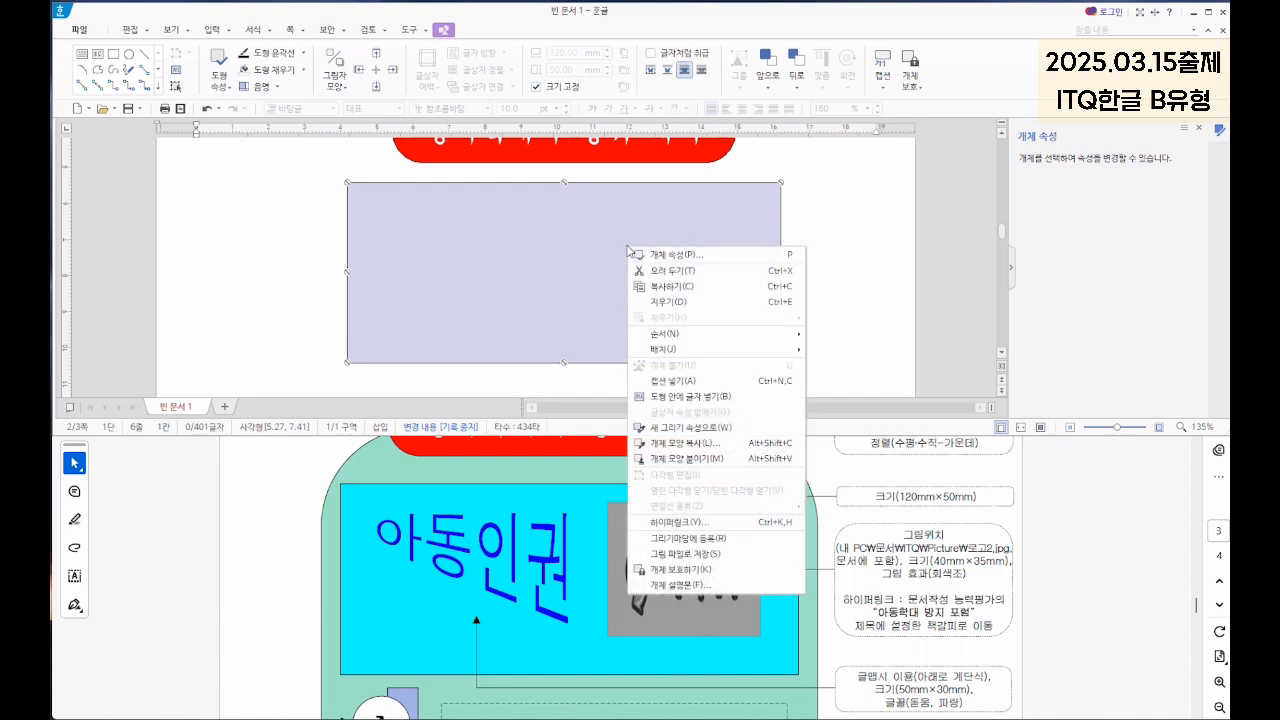
mouse_move(712, 341)
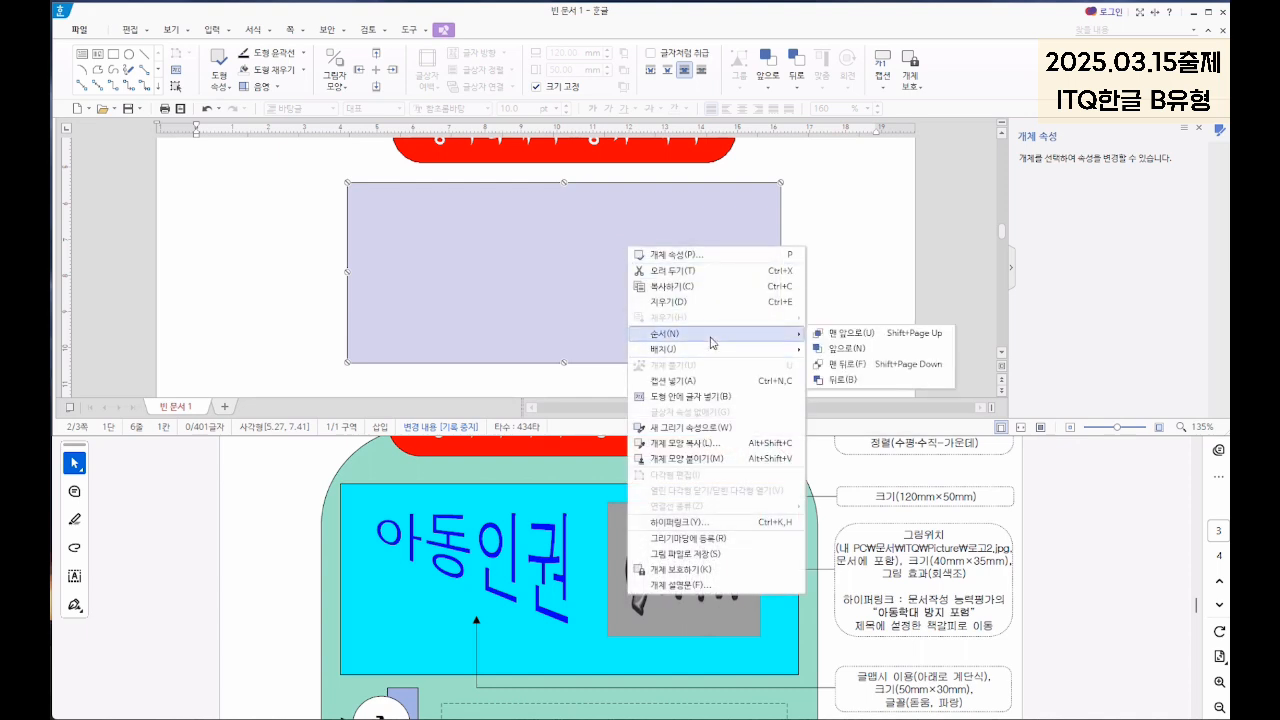
click(863, 364)
mouse_move(759, 320)
mouse_down()
mouse_move(751, 331)
mouse_move(762, 331)
mouse_up()
Step: Review the exam sheet's specifications for the large rounded shape, the dashed text boxes, and the lettered circles and small rectangles
scroll(760, 300, down, 3)
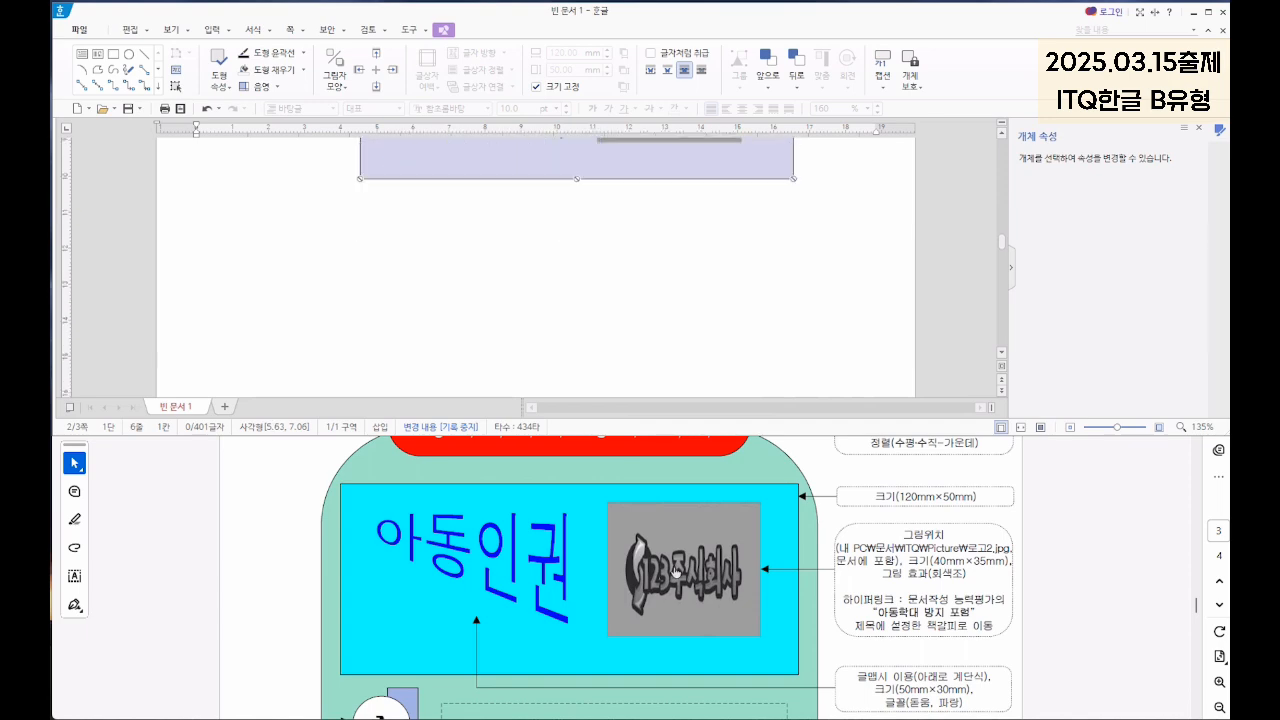
scroll(806, 548, down, 5)
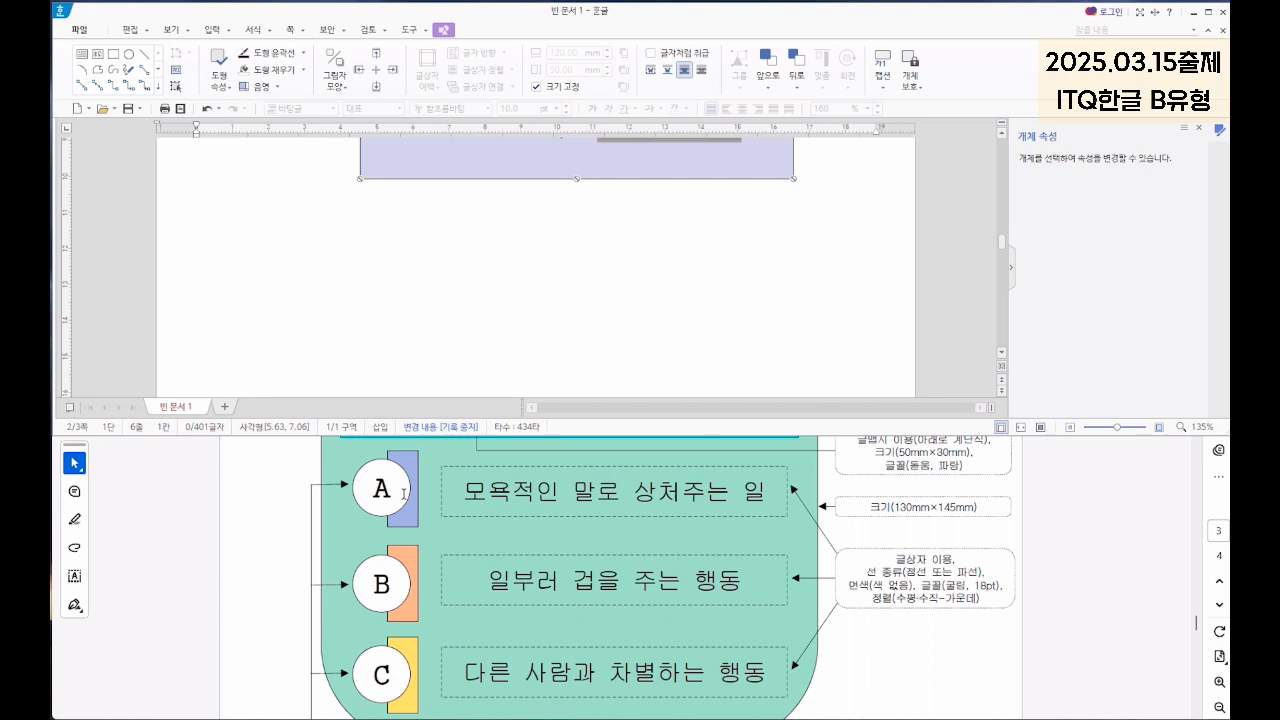
scroll(533, 543, down, 4)
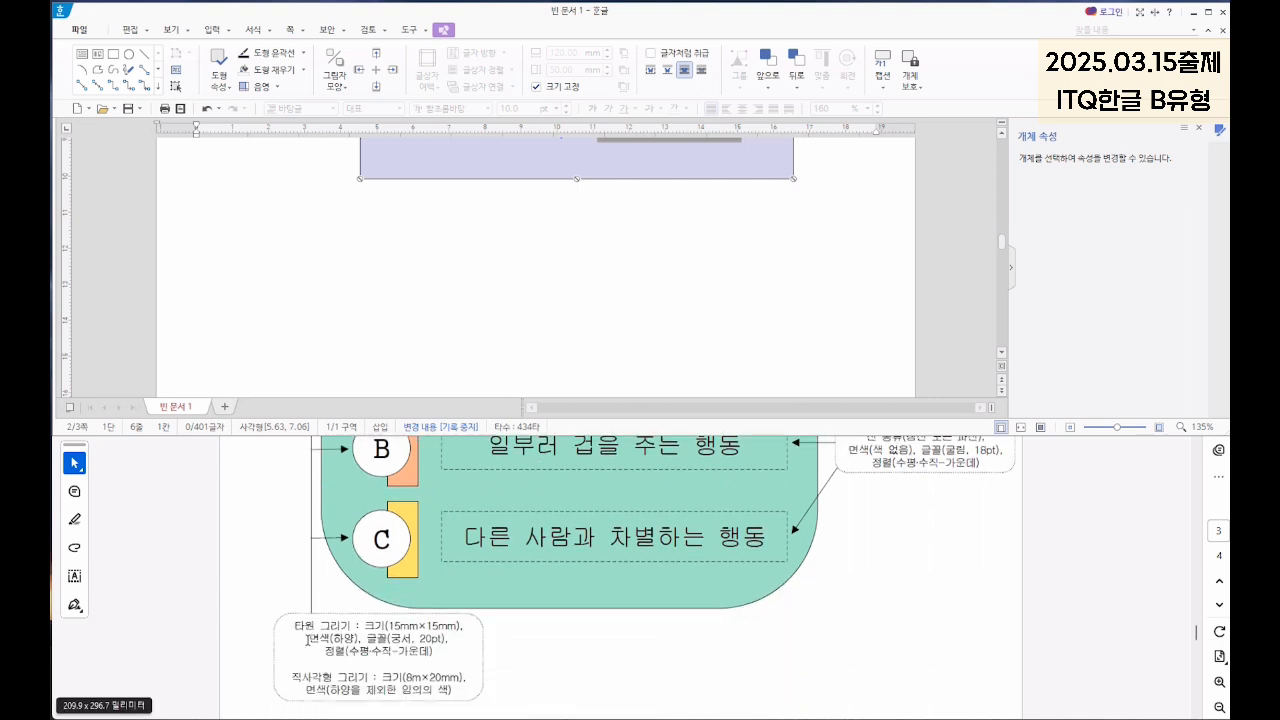
scroll(433, 591, up, 1)
scroll(433, 591, down, 1)
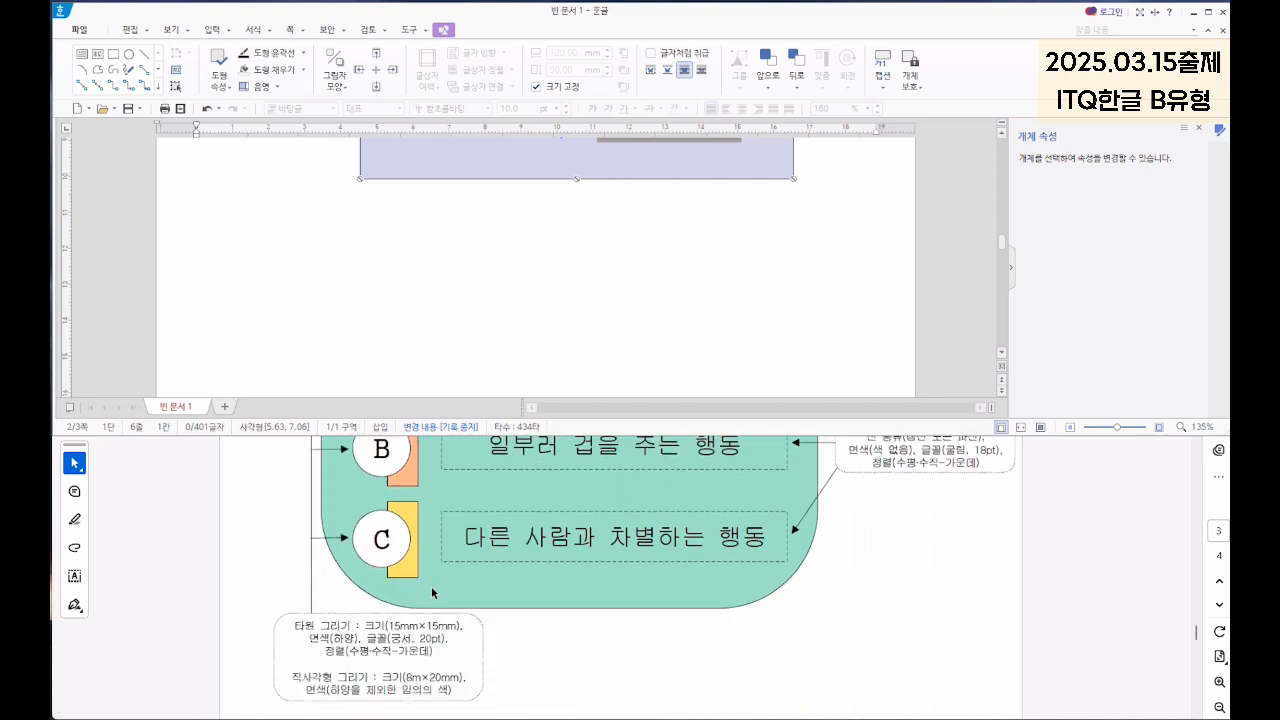
Step: Draw a circle below the lavender rectangle with a white fill and a locked size of 15 mm by 15 mm
click(128, 58)
drag(373, 211, 437, 272)
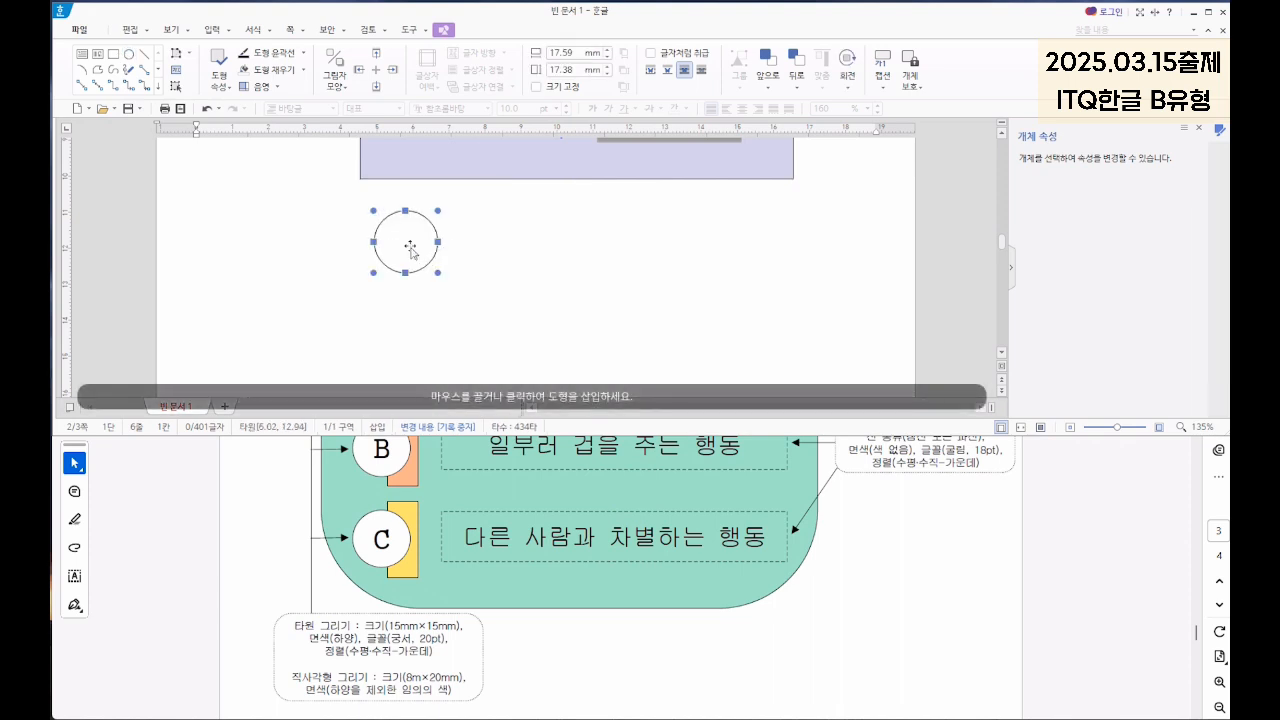
double_click(422, 251)
click(452, 35)
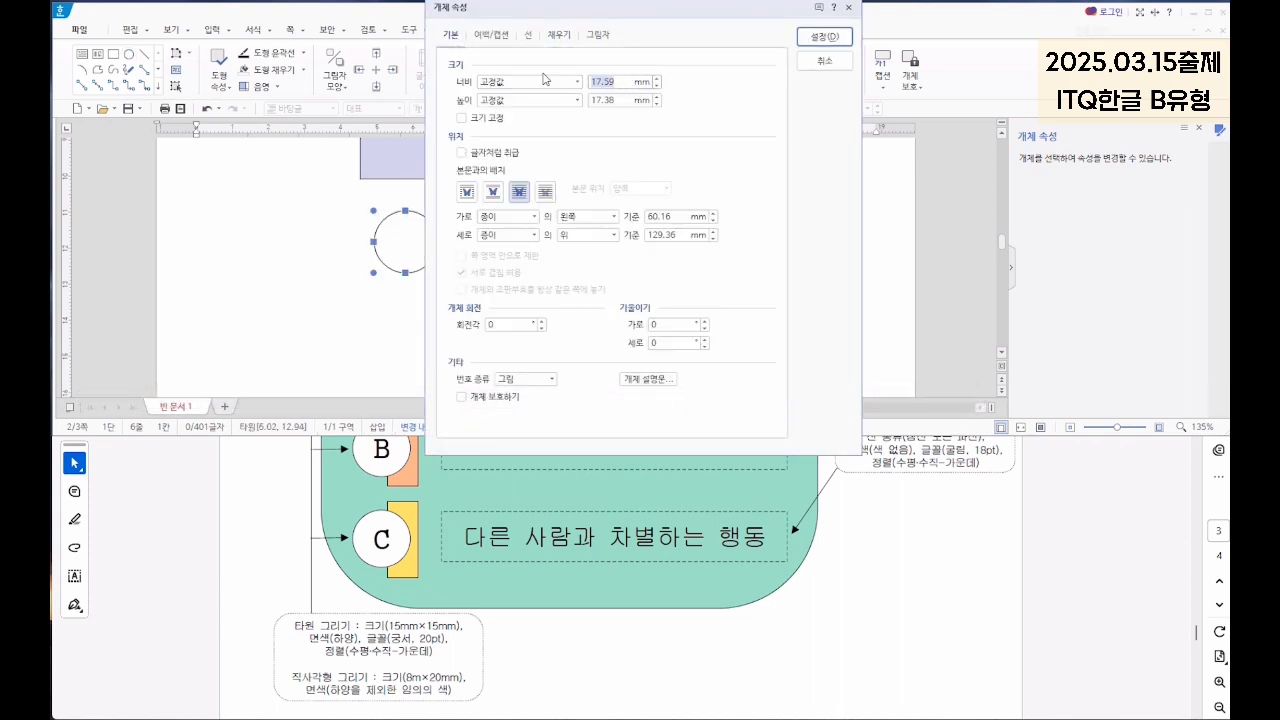
text(15)
key(Tab)
text(1)
click(461, 117)
click(551, 36)
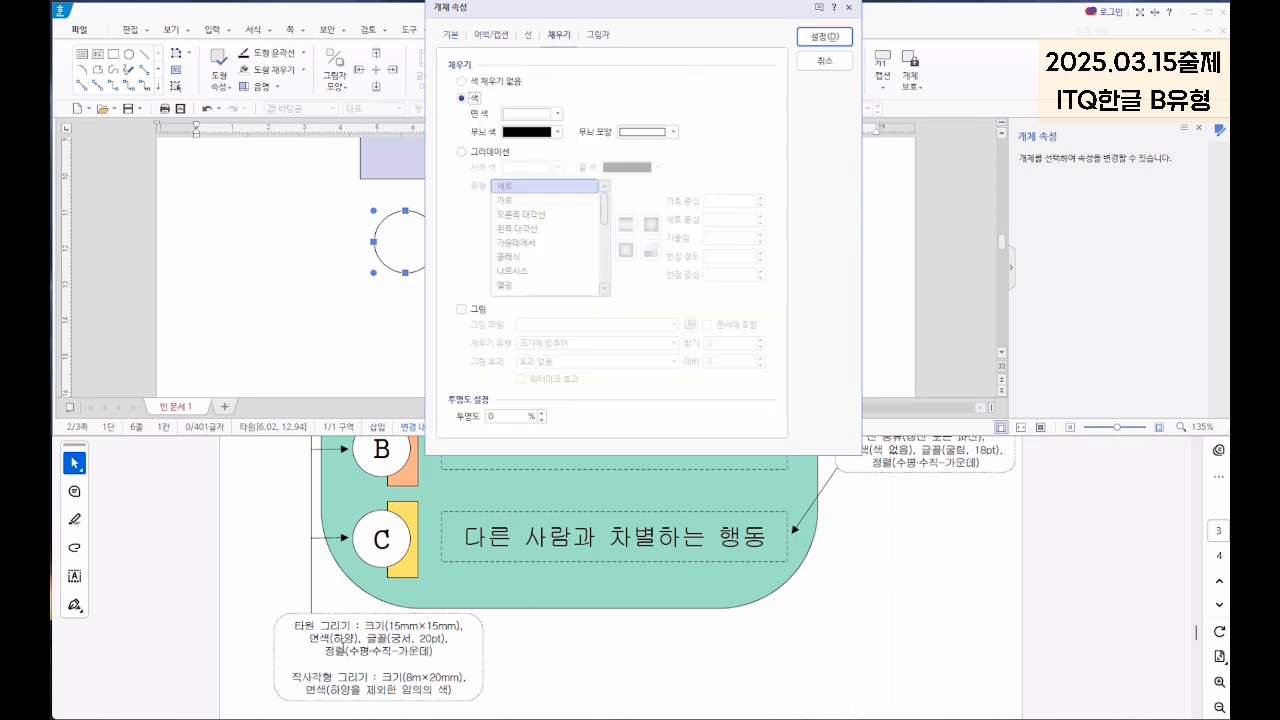
click(824, 37)
click(453, 217)
Step: Add text inside the white circle (도형 안에 글자 넣기) and enter the letter A
scroll(440, 248, down, 3)
scroll(424, 200, up, 1)
click(403, 247)
right_click(393, 248)
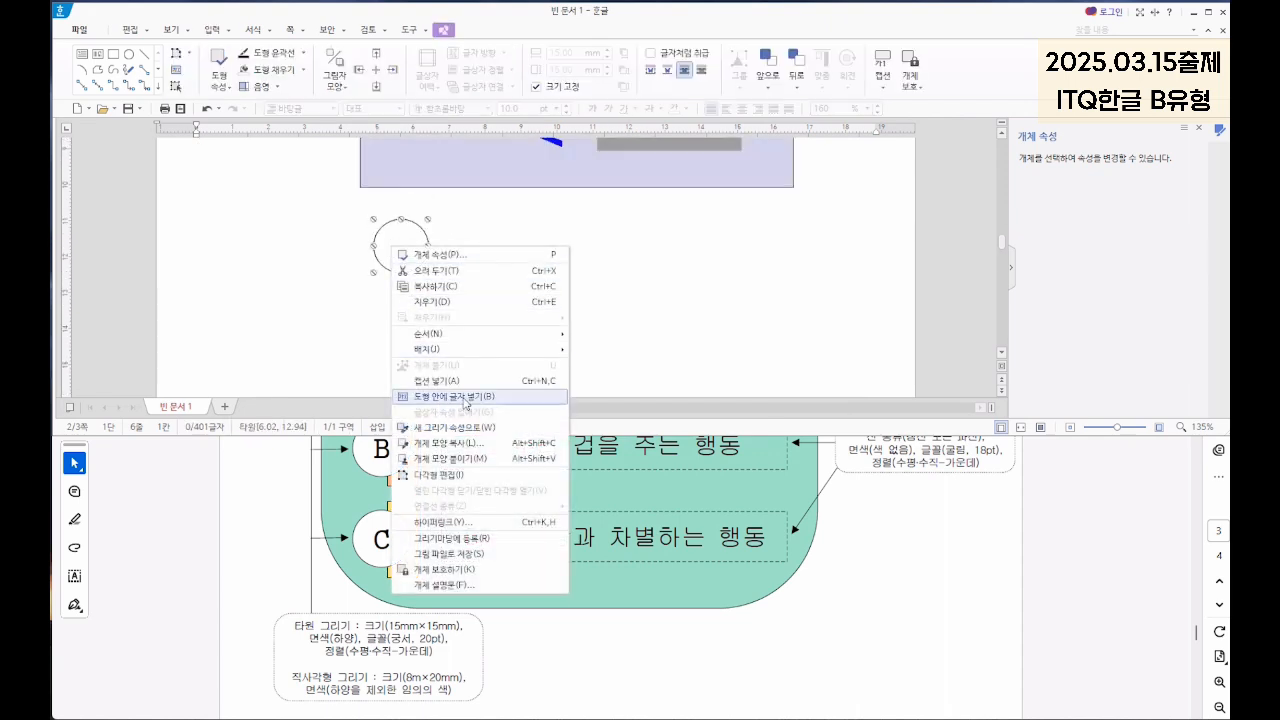
click(465, 397)
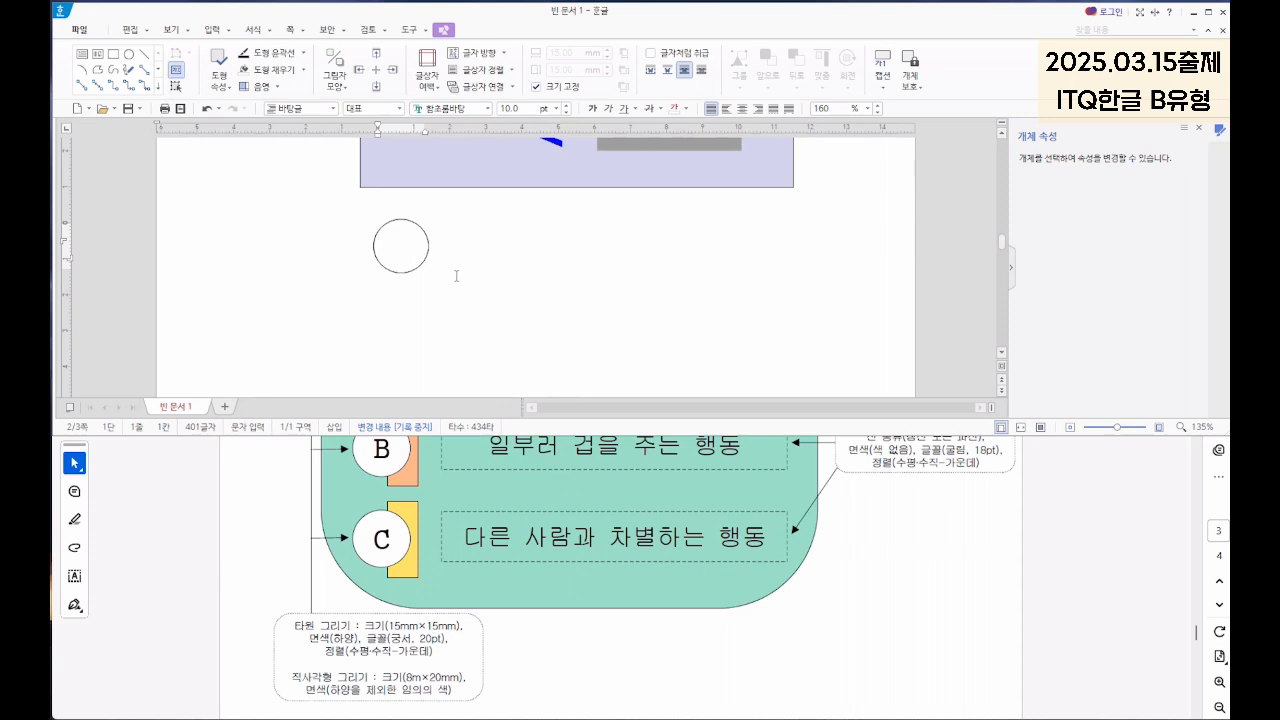
Step: Format the letter A in the circle as 궁서, 20 pt, centre-aligned
double_click(381, 247)
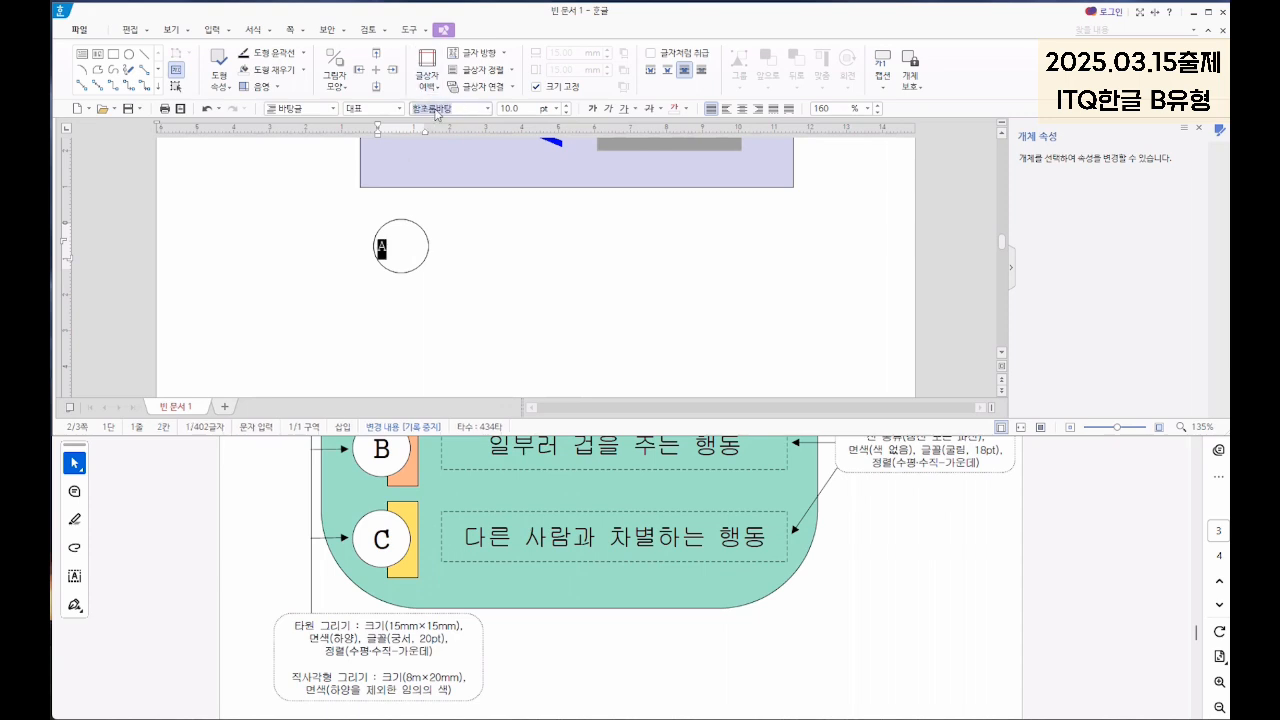
text(궁서)
key(Return)
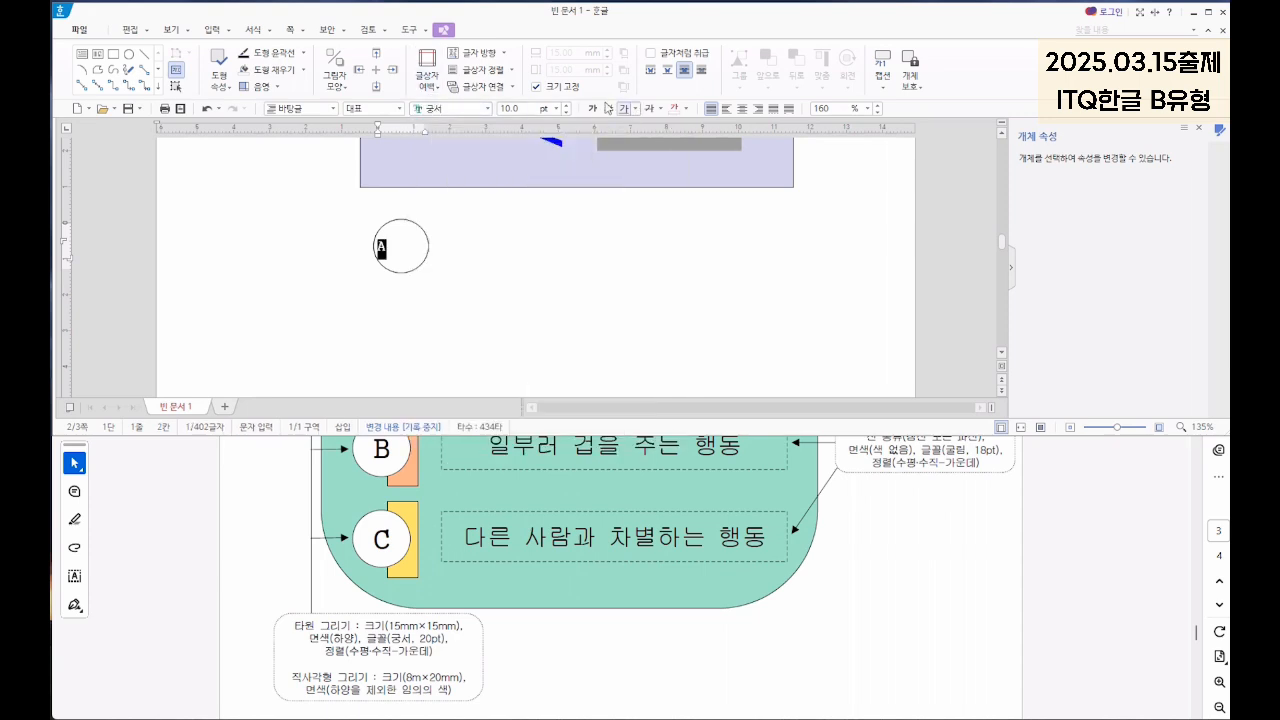
click(508, 108)
text(20)
key(Return)
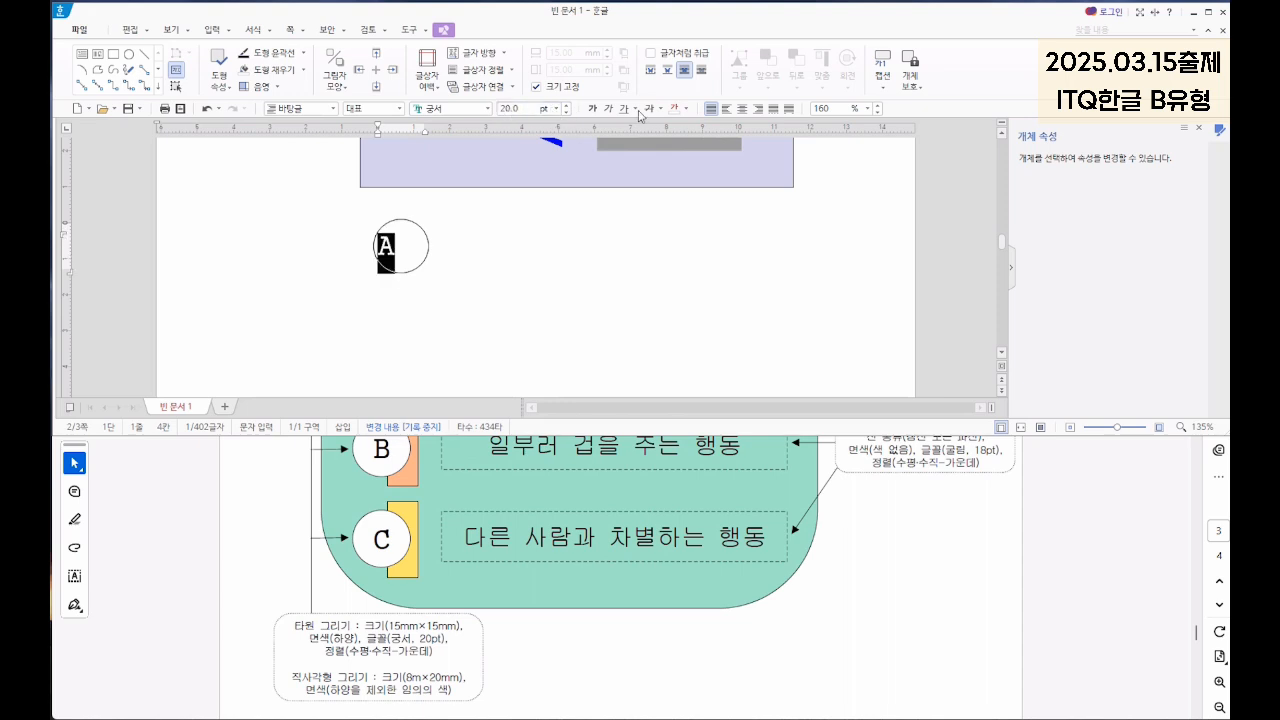
click(742, 108)
Step: Draw a rectangle beside the A circle, locked at 8 mm wide by 20 mm high, with a light orange fill
click(113, 54)
drag(462, 232, 494, 297)
double_click(484, 278)
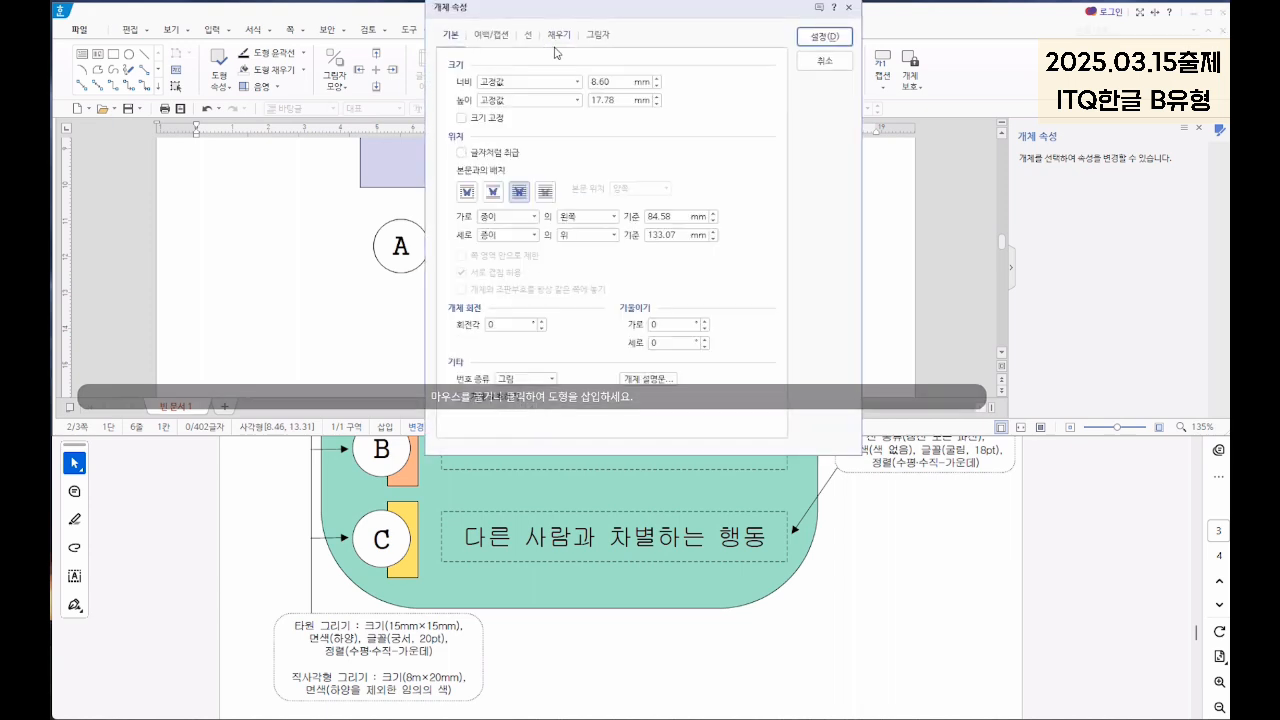
text(8)
key(Tab)
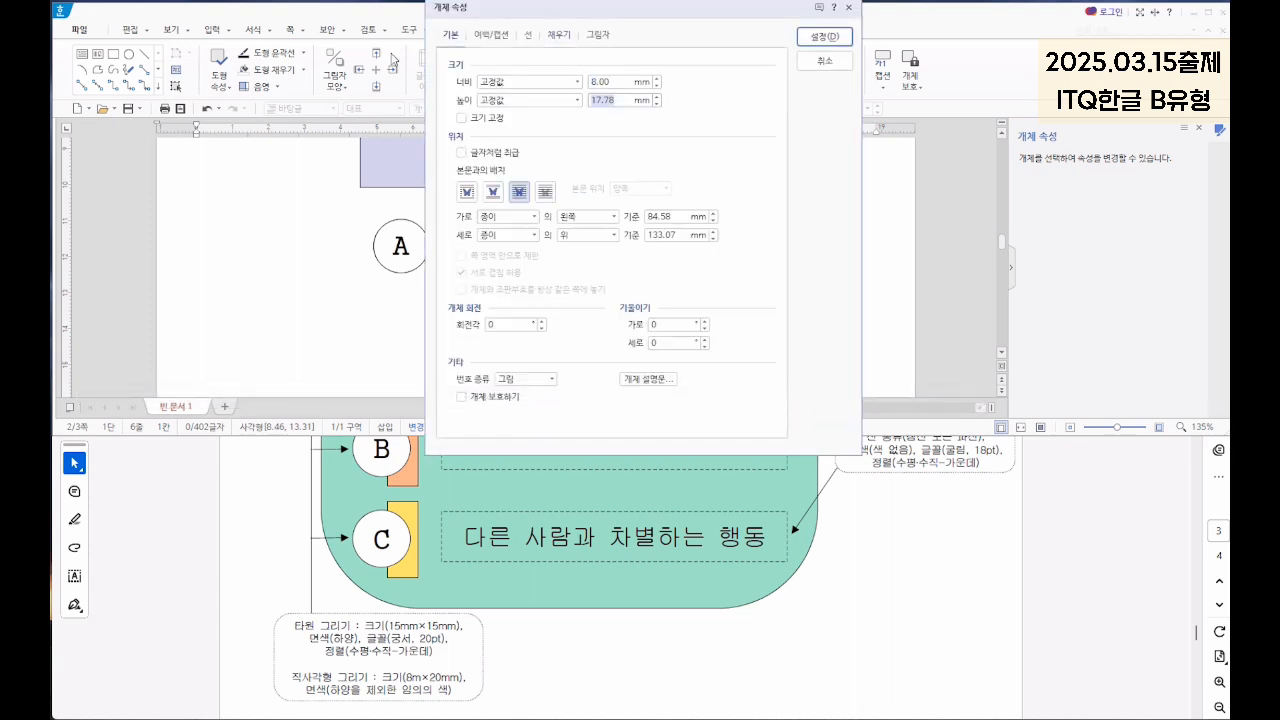
click(558, 34)
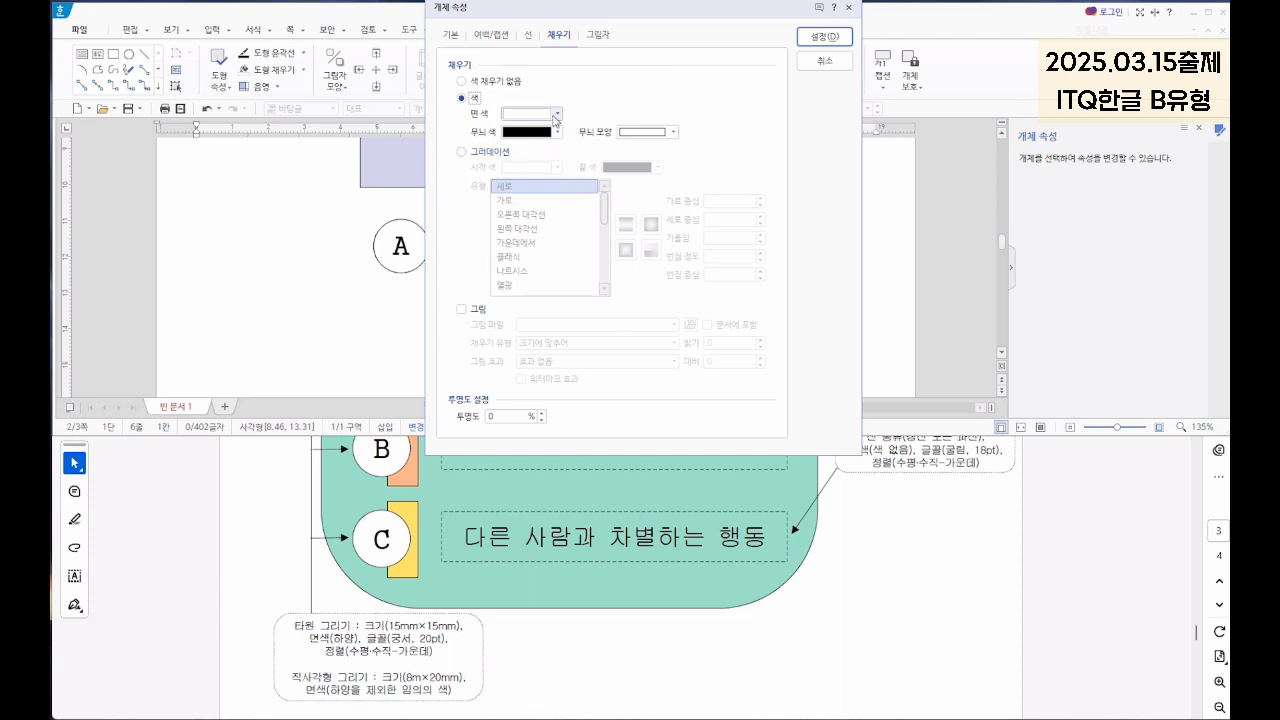
click(556, 114)
click(581, 200)
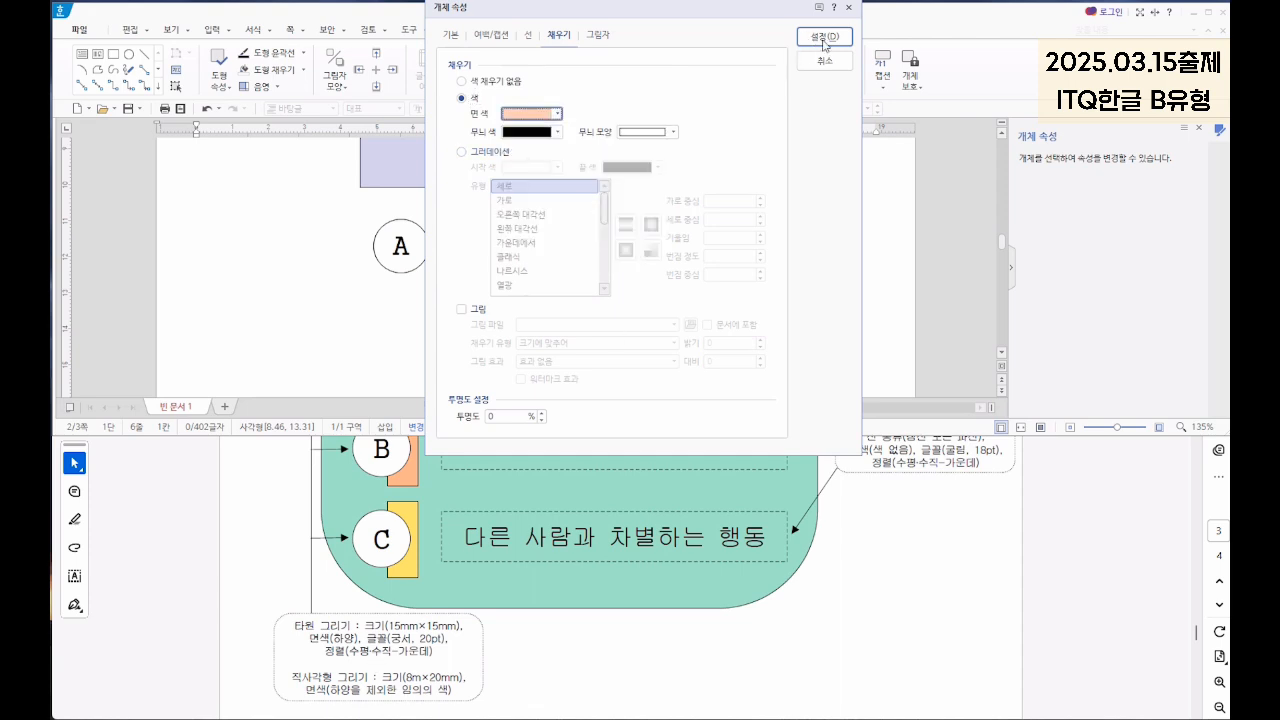
click(823, 40)
Step: Move the orange rectangle so it overlaps the A circle's right part and send it behind the circle
drag(472, 276, 431, 247)
right_click(431, 248)
mouse_move(555, 334)
click(674, 363)
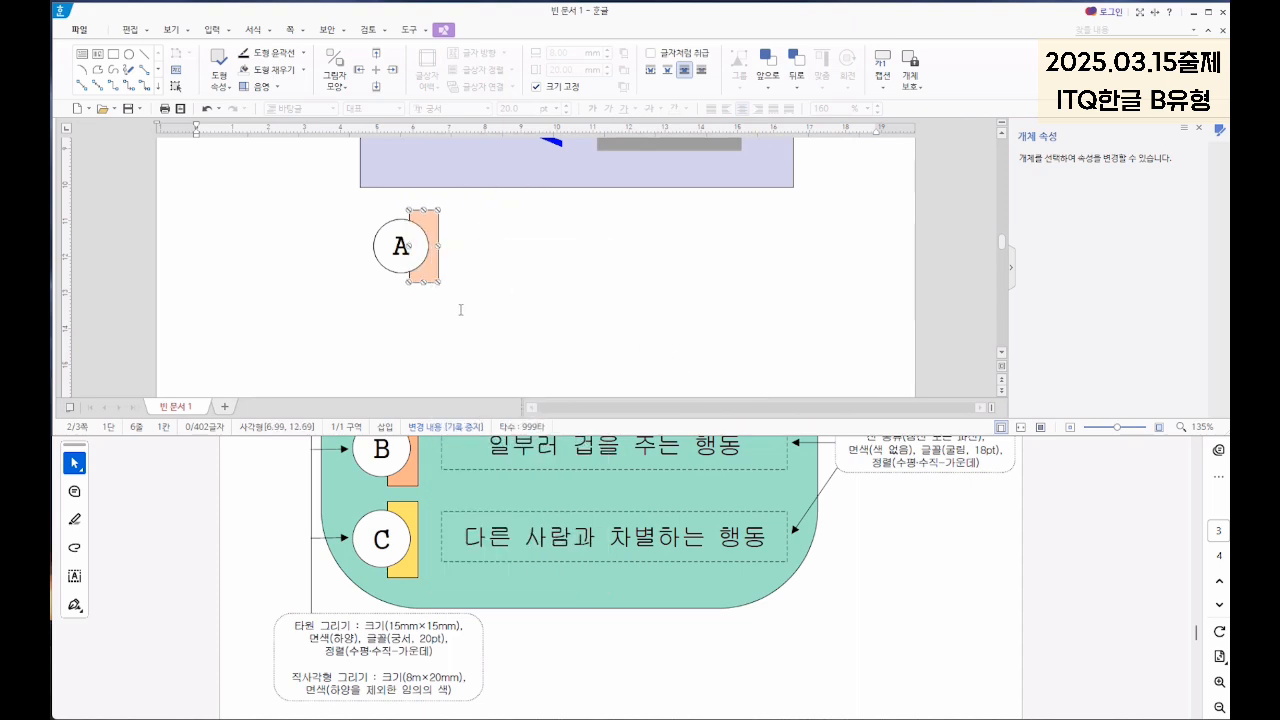
Step: Draw a text box about 94 mm by 15 mm beside the orange rectangle containing "모욕적인 말로 상처주는 일"
scroll(765, 550, up, 2)
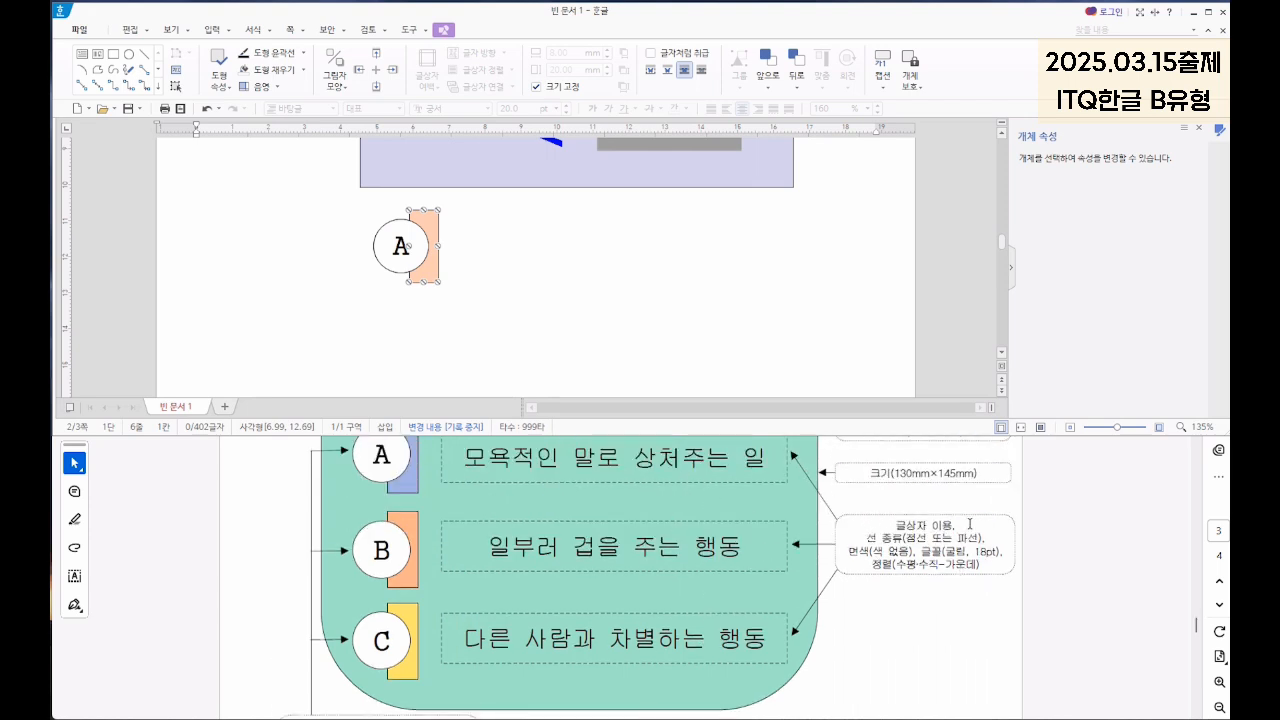
click(82, 53)
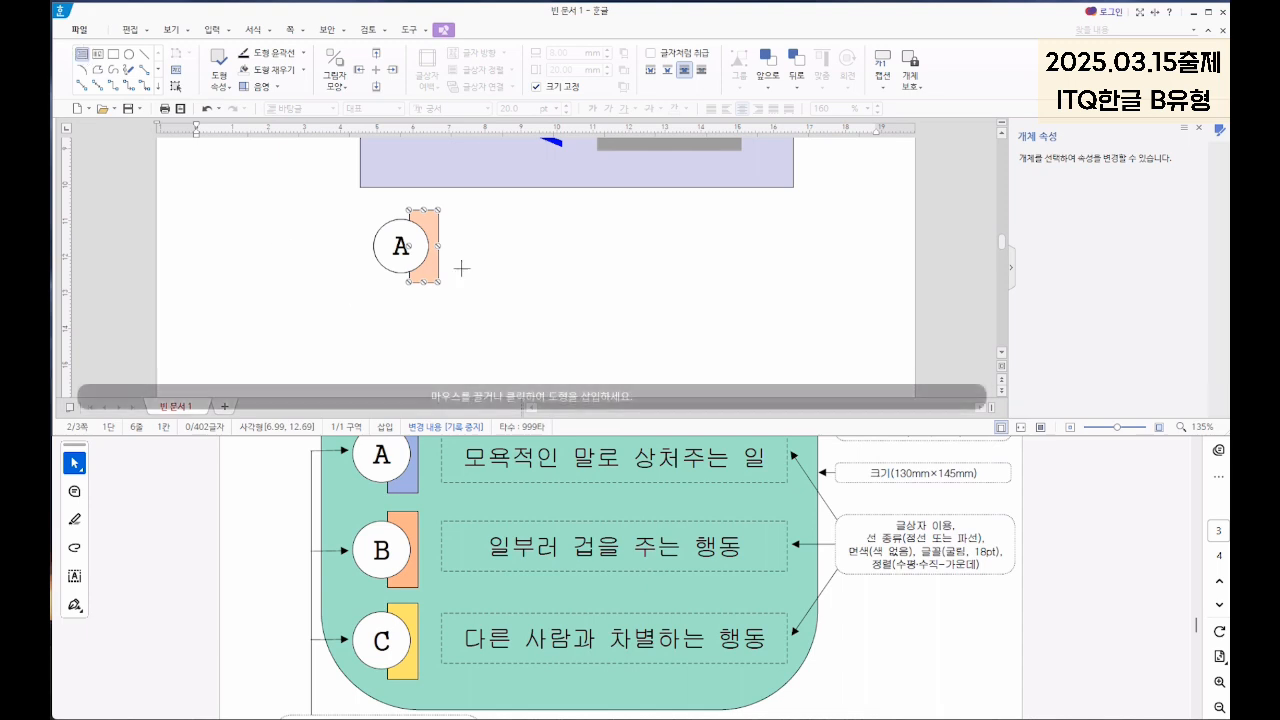
drag(447, 220, 787, 276)
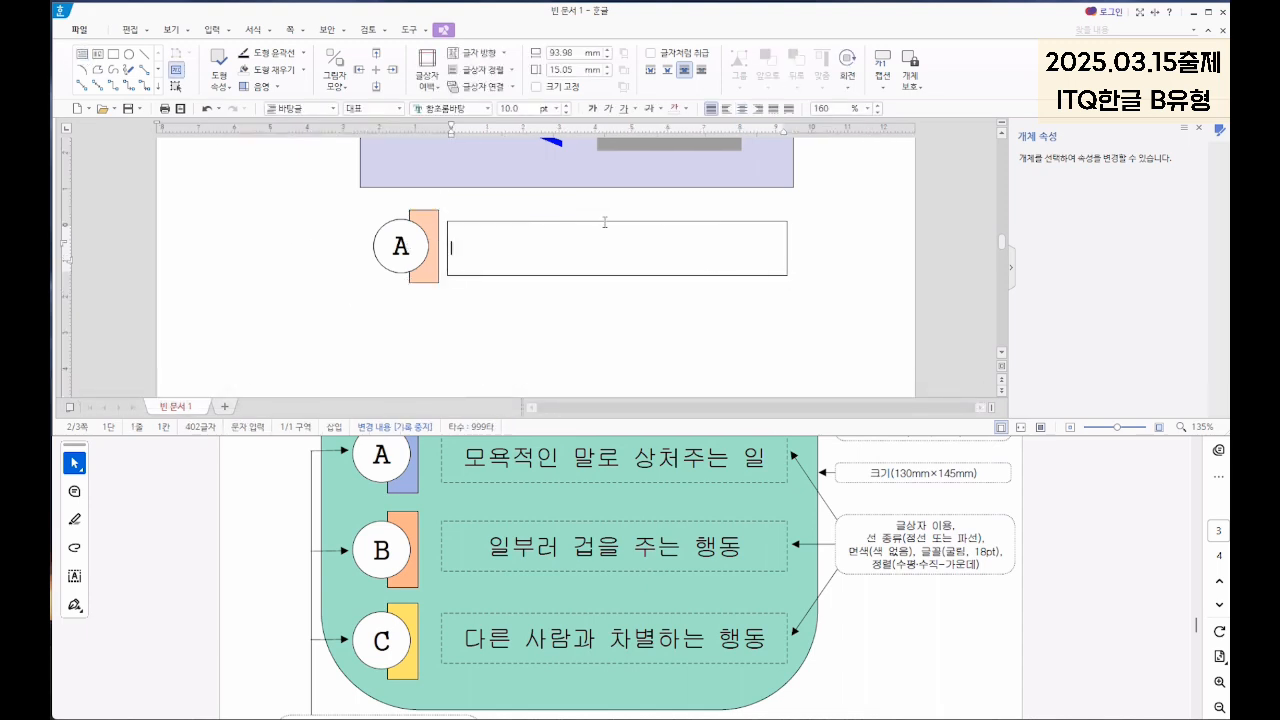
text(ahdy)
key(BackSpace)
key(BackSpace)
key(BackSpace)
key(BackSpace)
key(Hangul)
text(모욕적인 말로 상처주는 일)
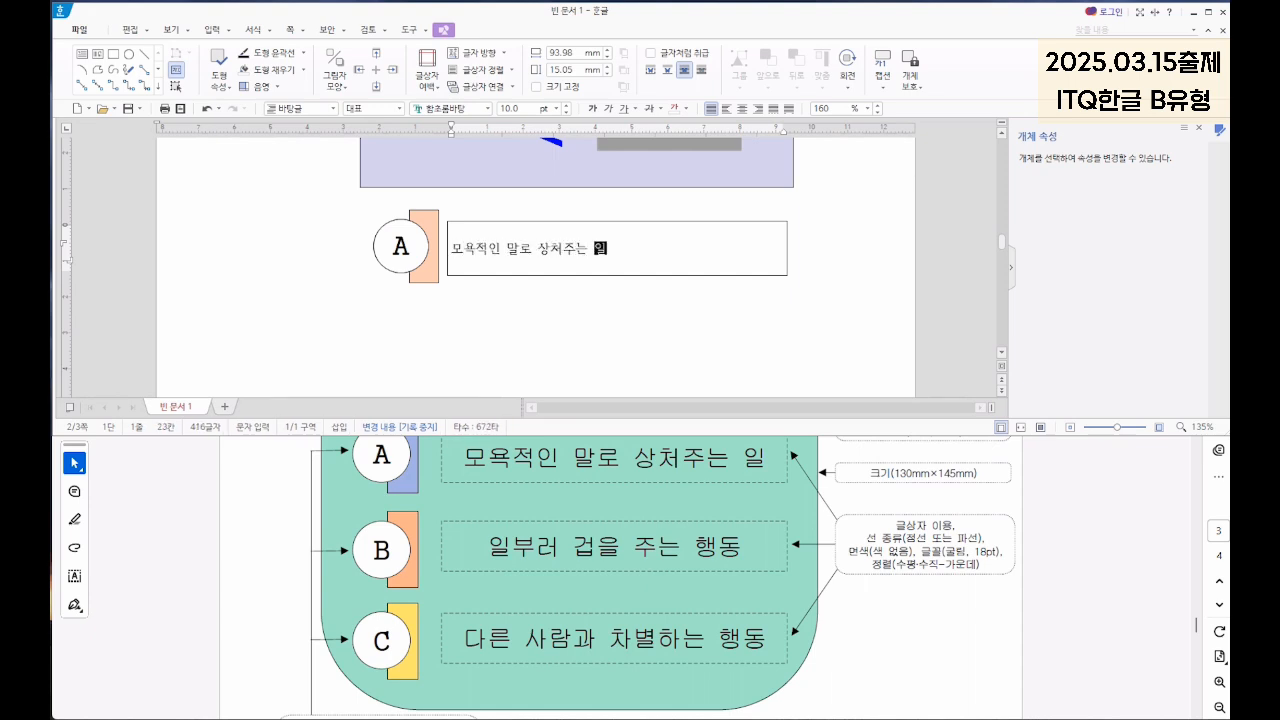
Step: Format the text box's sentence as 굴림, 18 pt, centre-aligned
key(shift+Home)
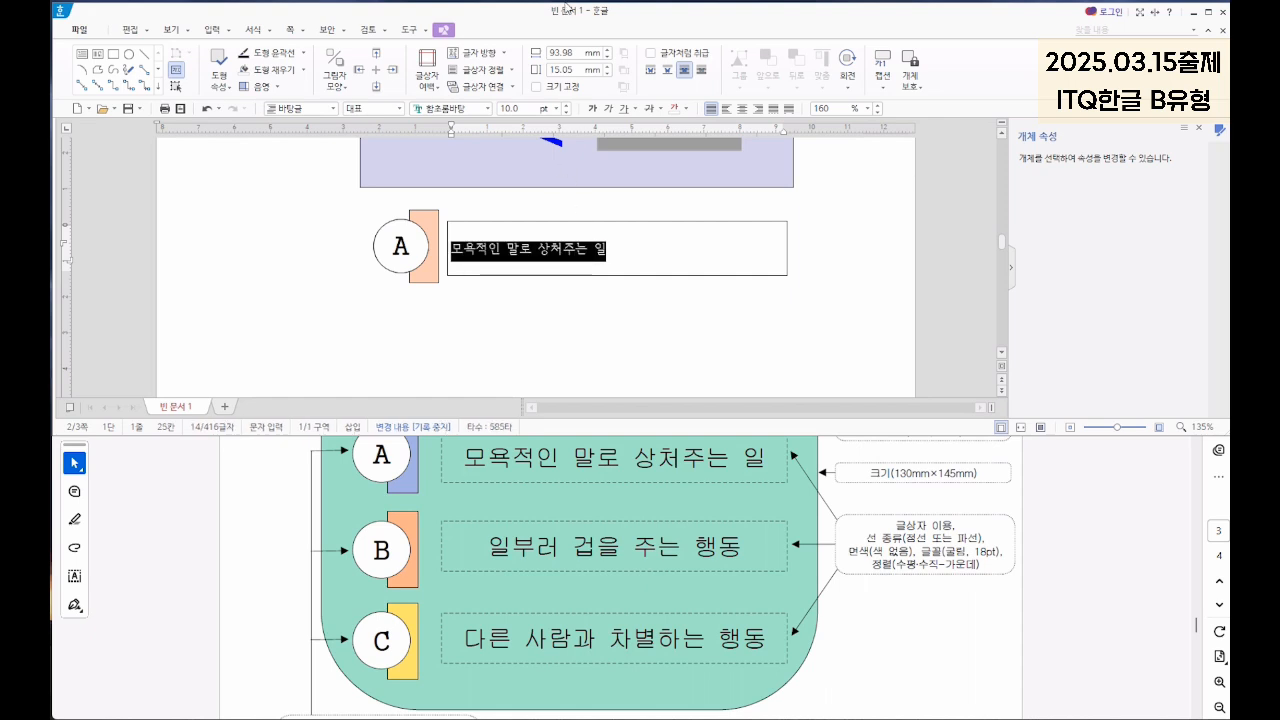
click(470, 108)
text(굴림)
key(Return)
click(521, 109)
text(1)
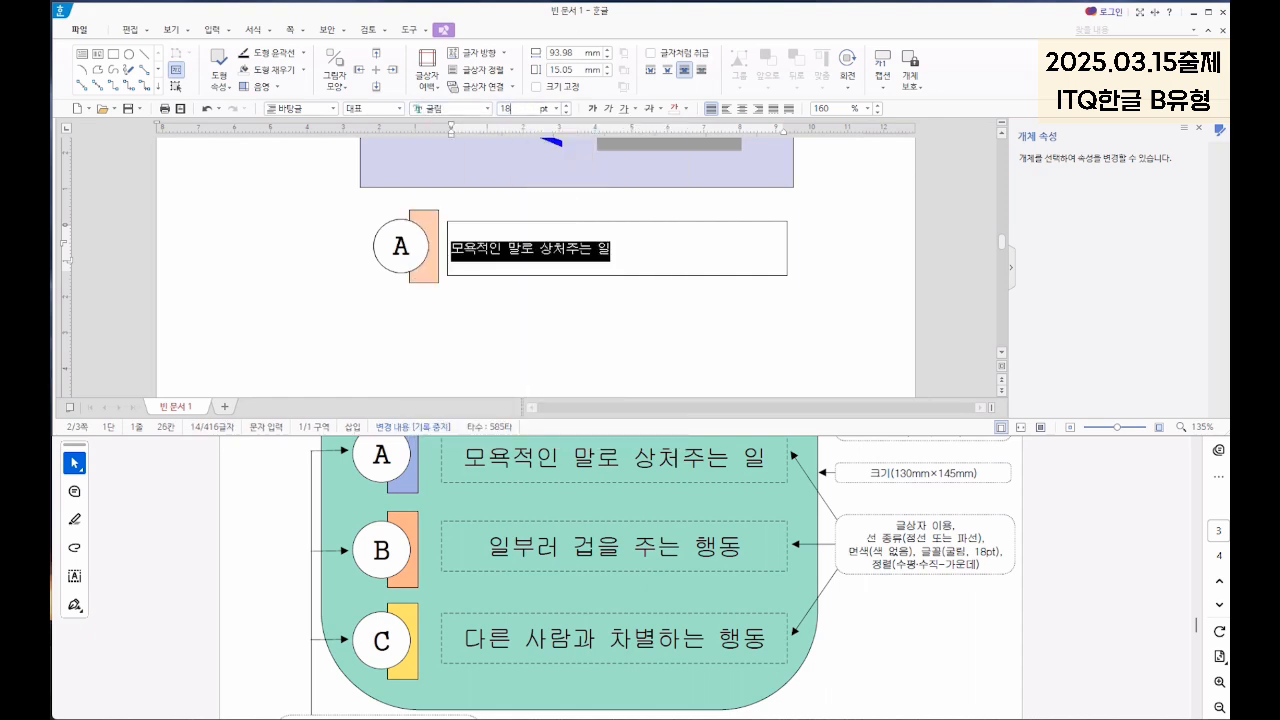
text(8)
key(Return)
click(741, 109)
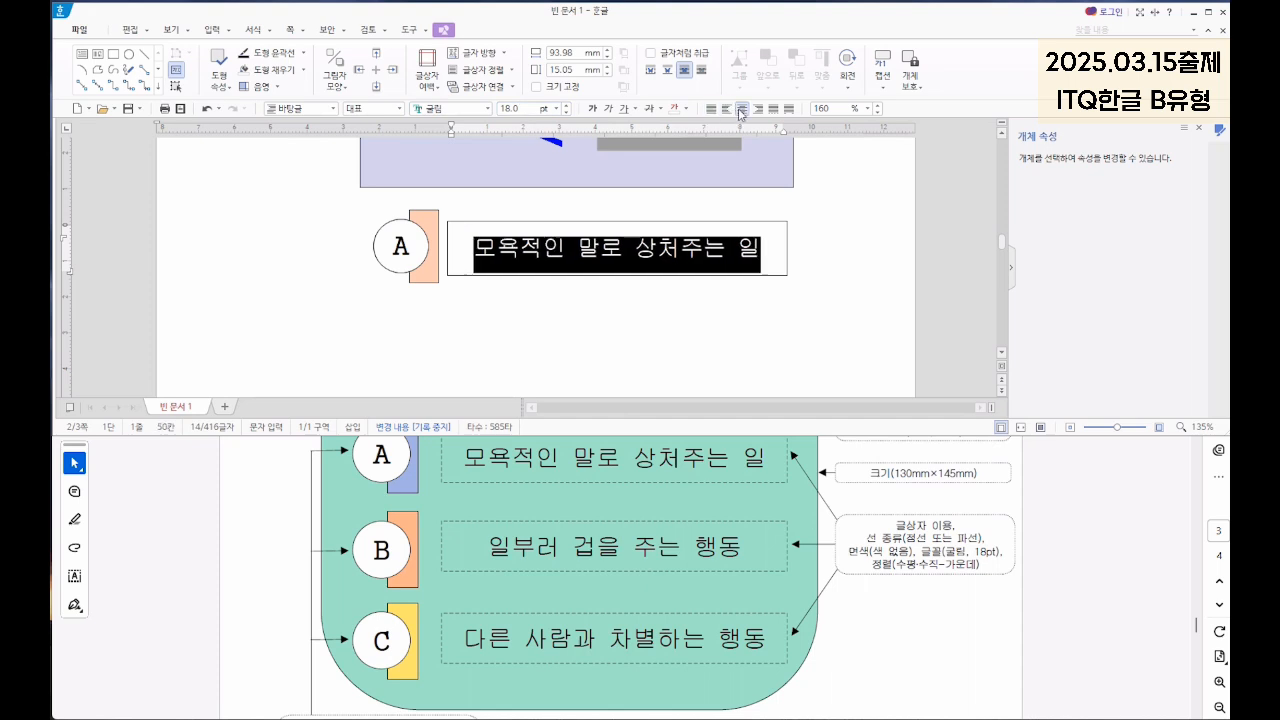
Step: Give the text box a dashed outline (파선) and no fill (색 채우기 없음), following the exam sheet
click(753, 222)
double_click(704, 224)
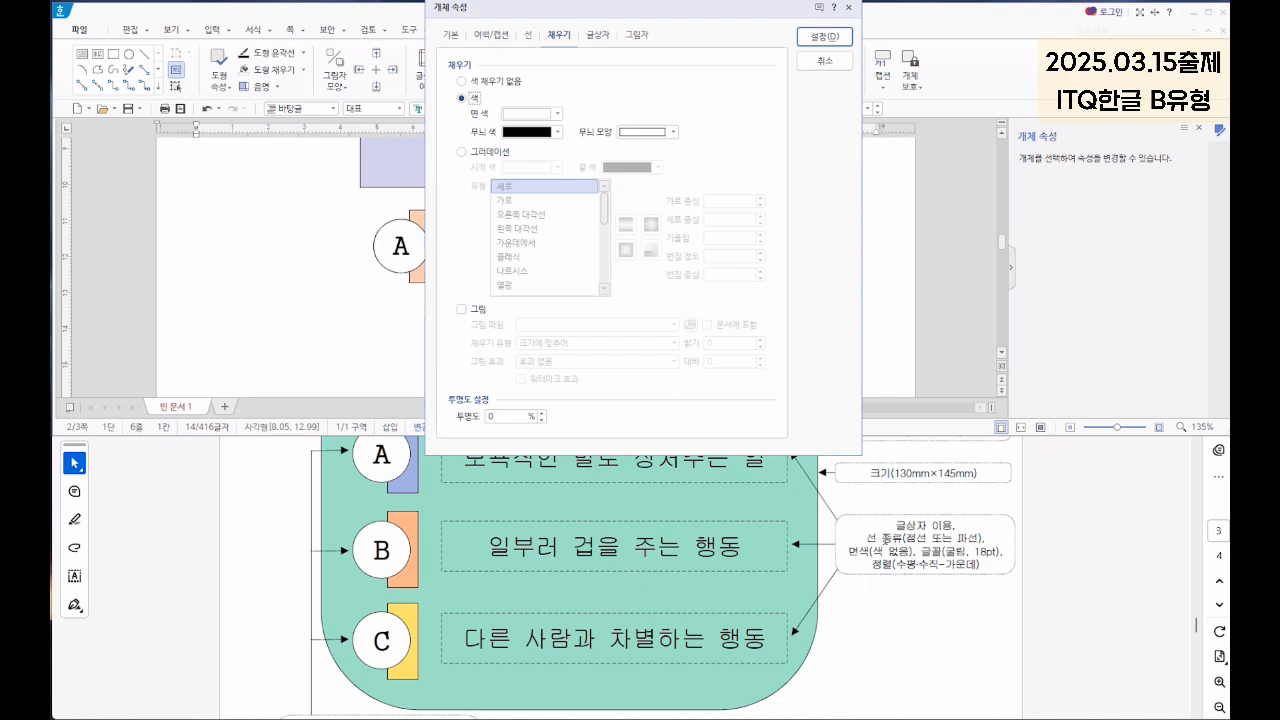
drag(866, 539, 915, 553)
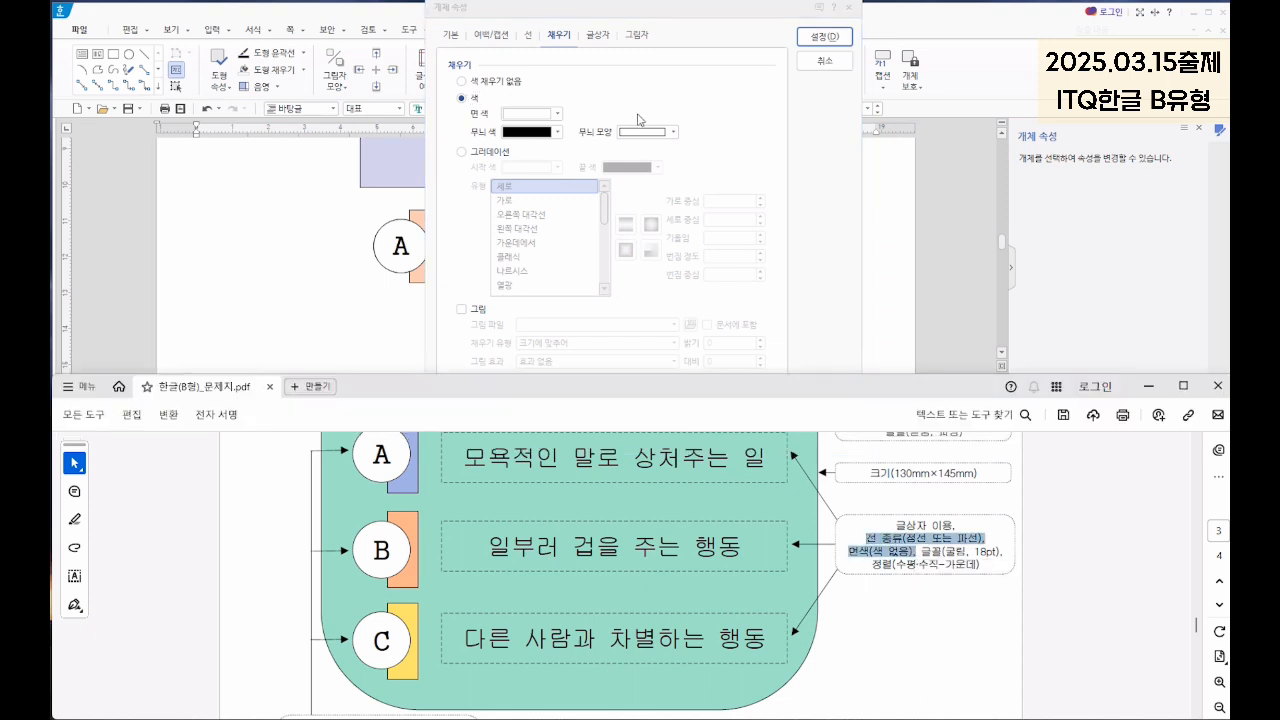
click(539, 37)
click(614, 84)
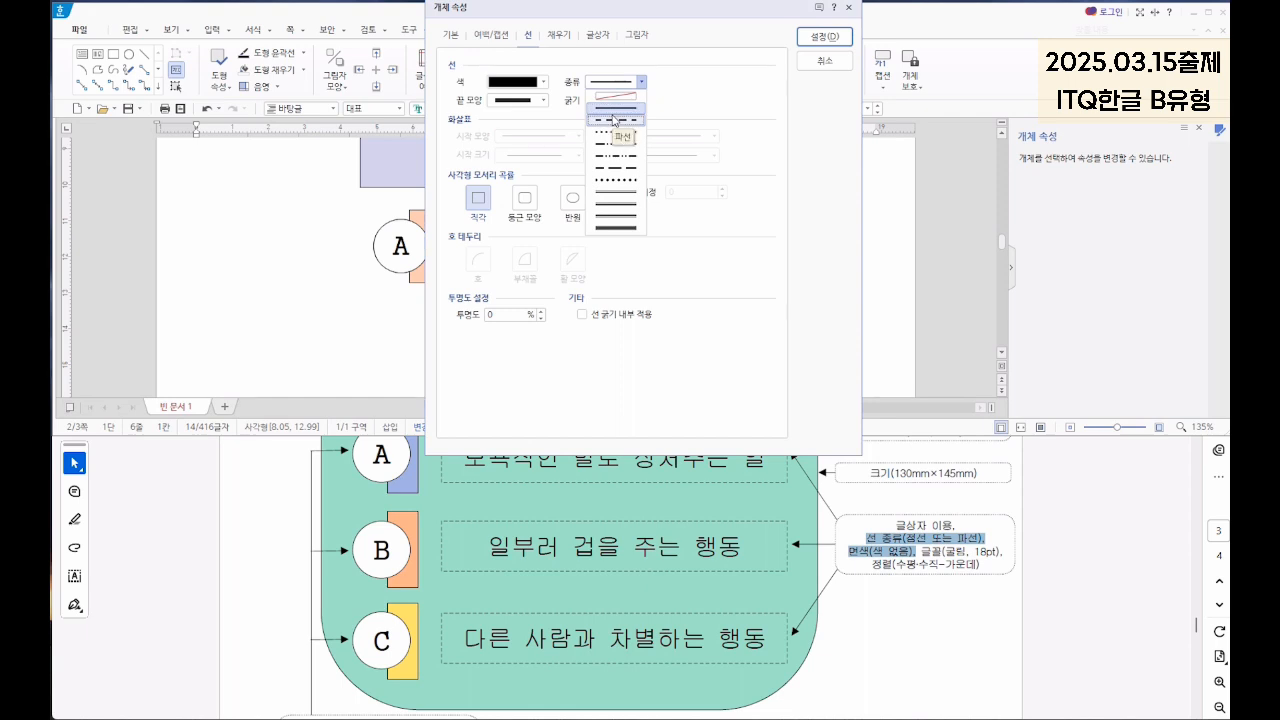
click(614, 120)
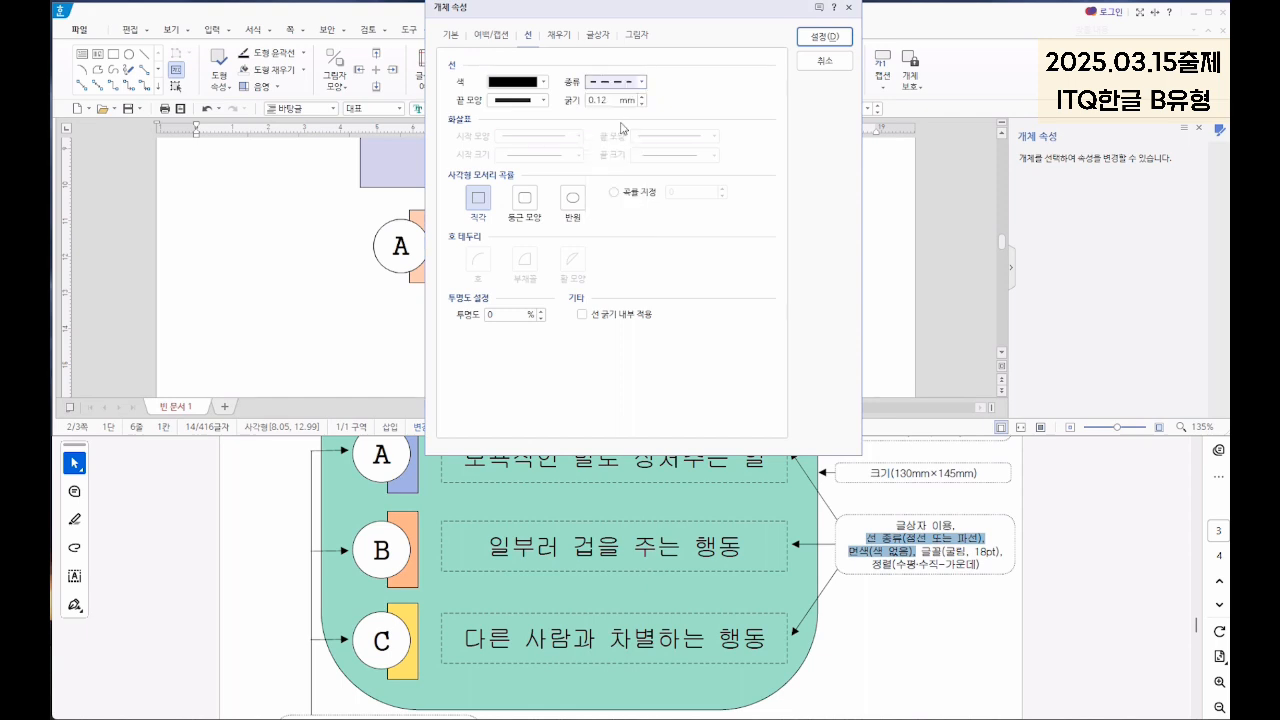
click(564, 37)
click(514, 84)
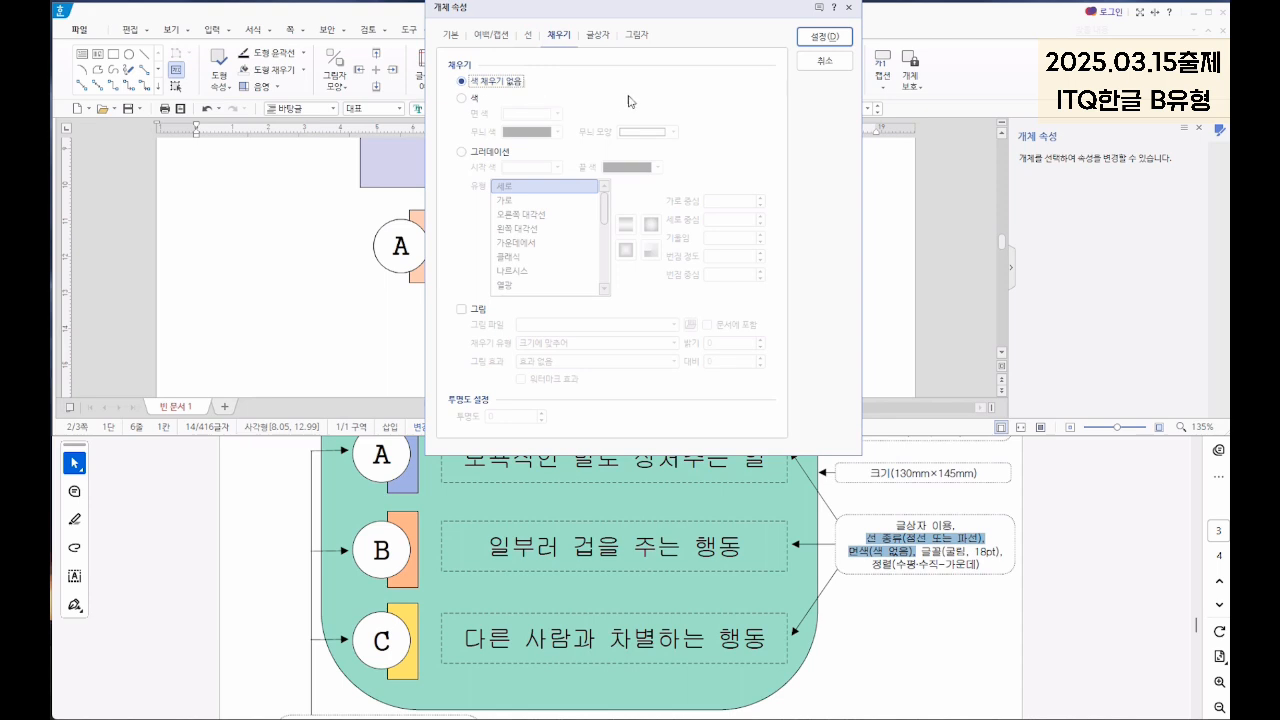
click(825, 38)
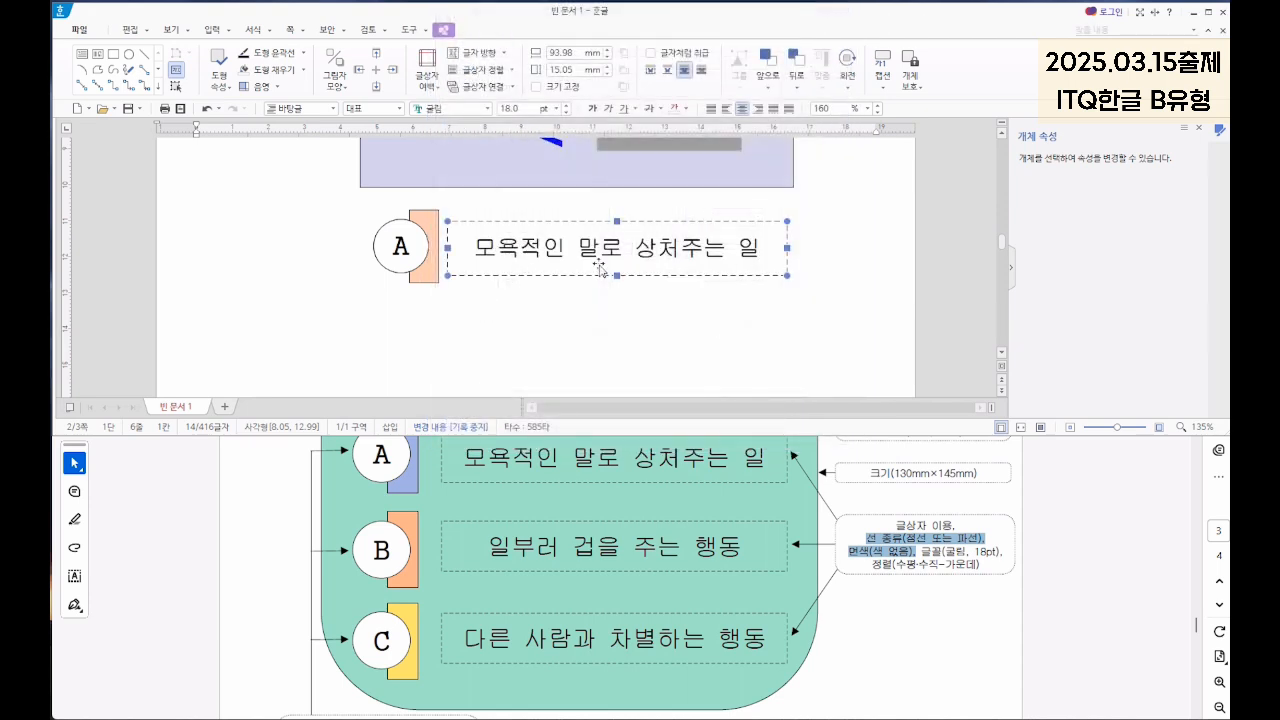
Step: Select the A circle, orange rectangle and dashed text box together and copy them twice straight below
shift+click(392, 238)
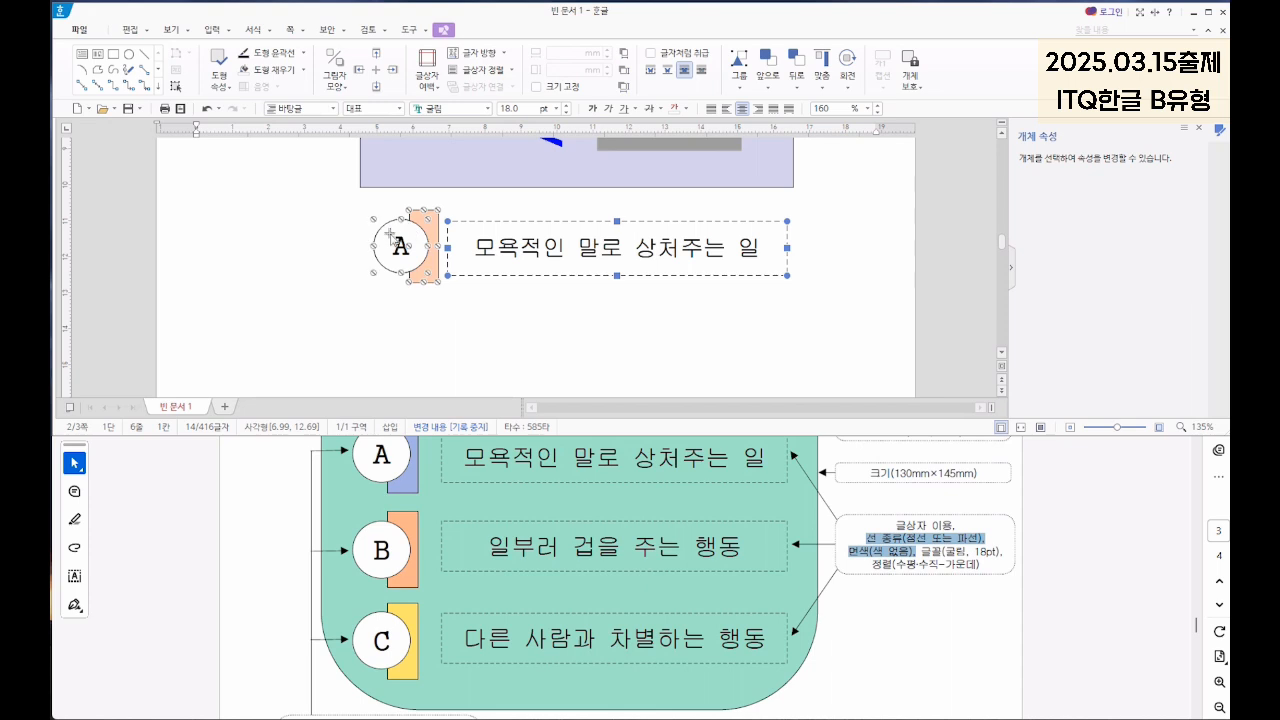
scroll(617, 266, down, 1)
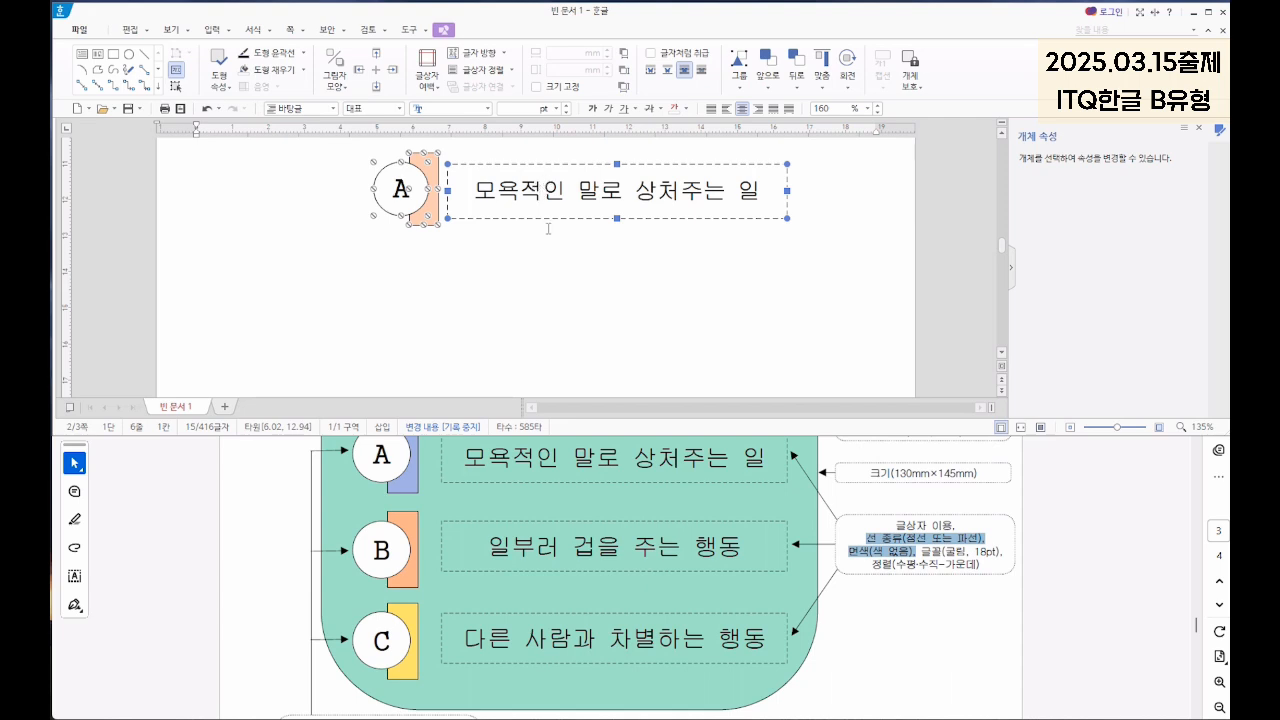
ctrl+drag(549, 195, 563, 289)
scroll(563, 289, down, 1)
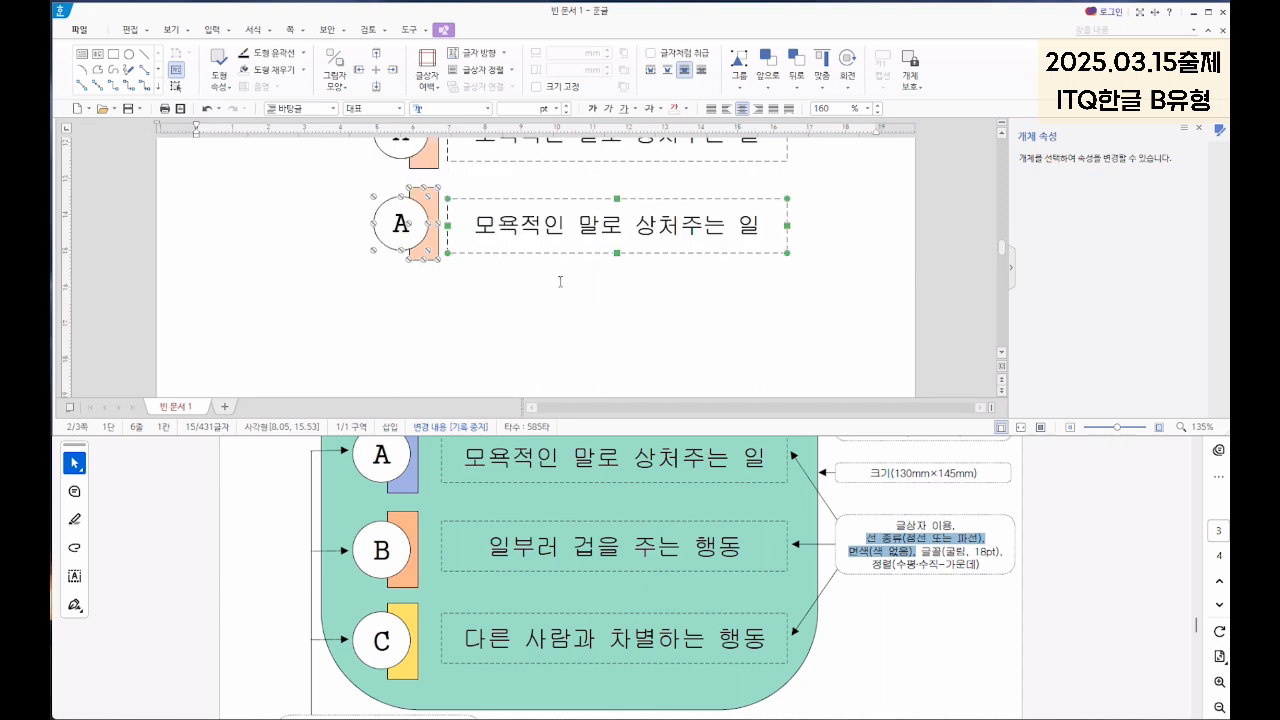
ctrl+drag(549, 230, 549, 310)
Step: Change the letters in the two copied circles to B and C
scroll(560, 310, up, 2)
double_click(401, 338)
text(ㅠ)
text(B)
scroll(514, 295, down, 2)
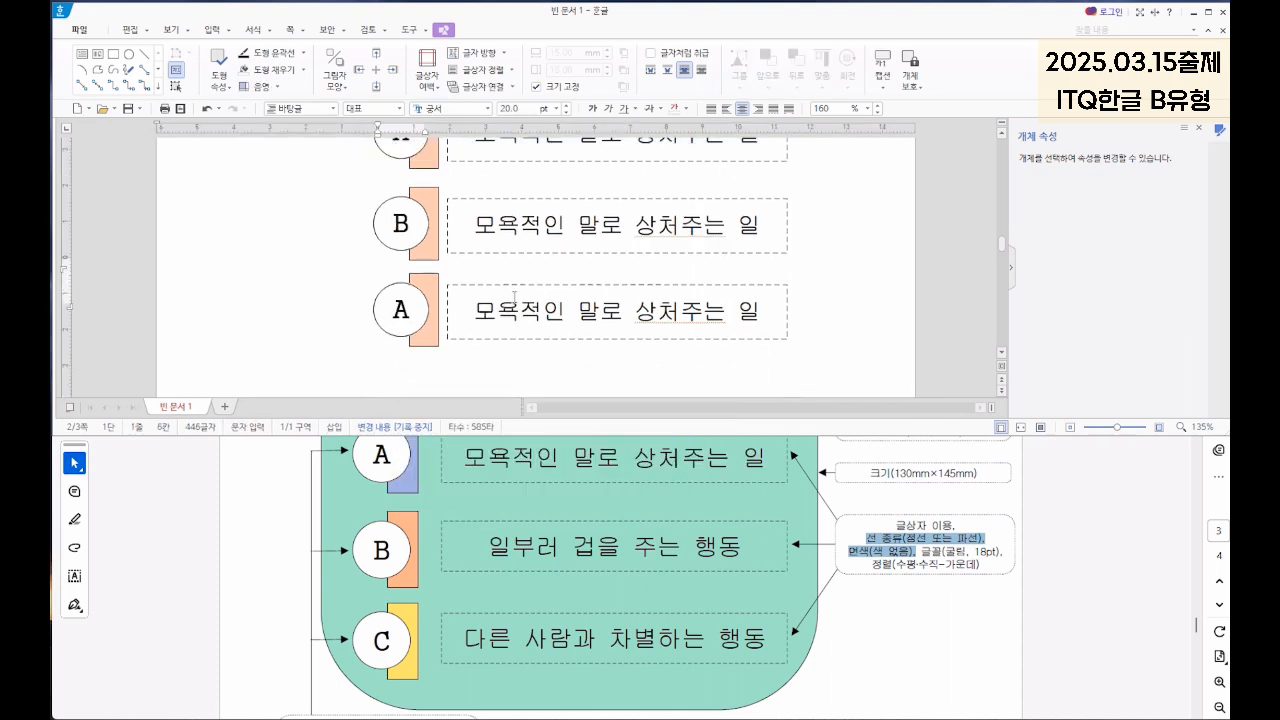
double_click(401, 310)
text(C)
Step: Replace the text in row B with "일부러 겁을 주는 행동" and in row C with "다른 사람과 차별하는 행동"
click(572, 236)
key(ctrl+a)
text(일부러 거)
text(ㅂ을 주는 행동)
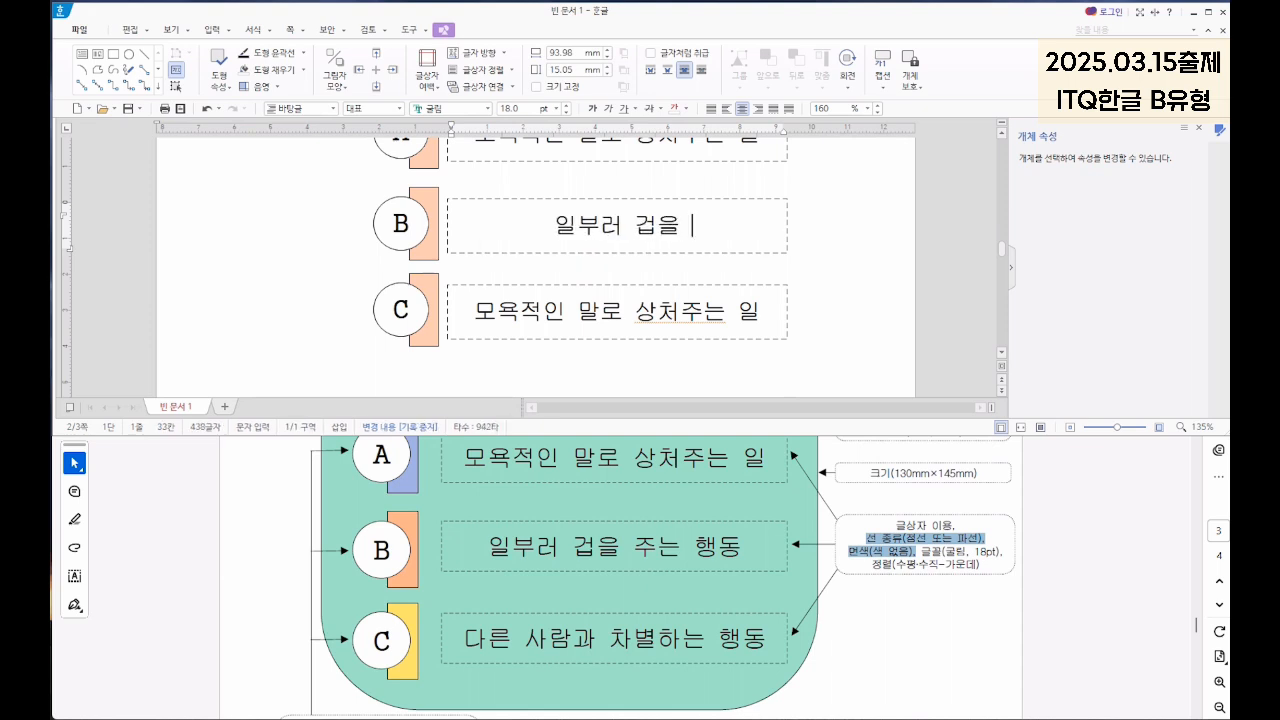
key(Down)
key(ctrl+a)
text(다른 사람ㄱ)
text(ㅘ 차별하는 행)
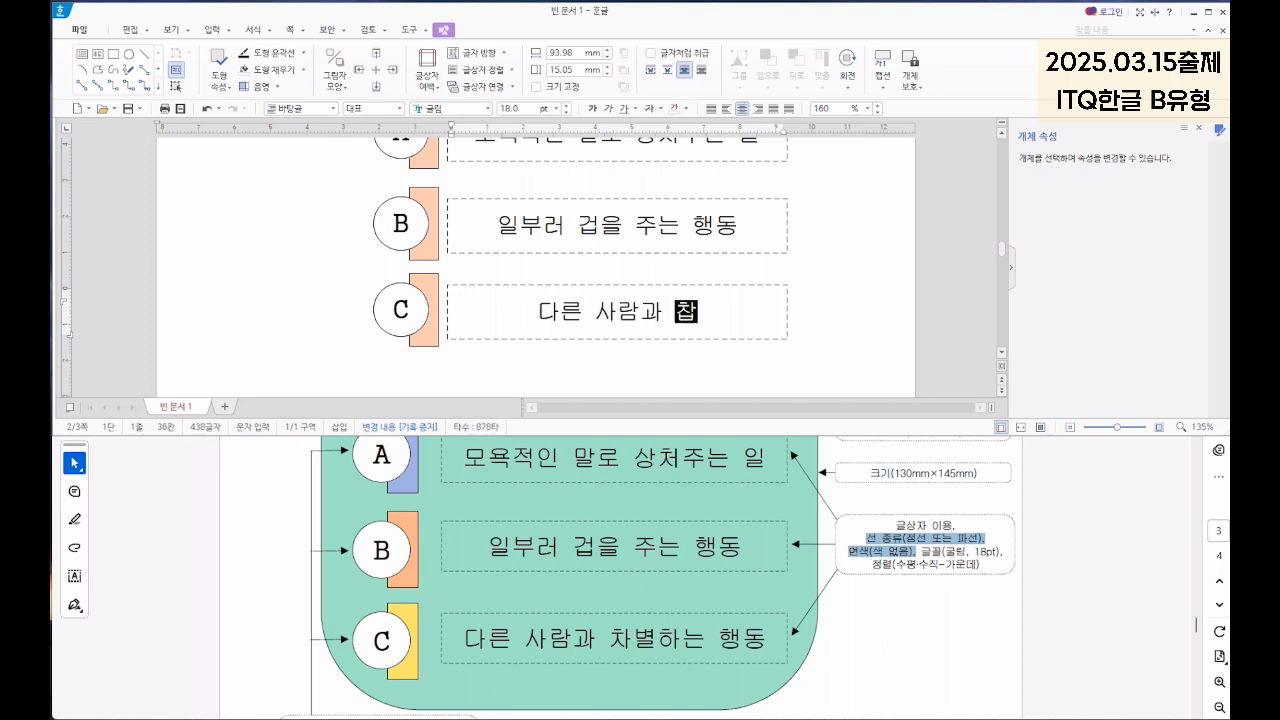
text(동)
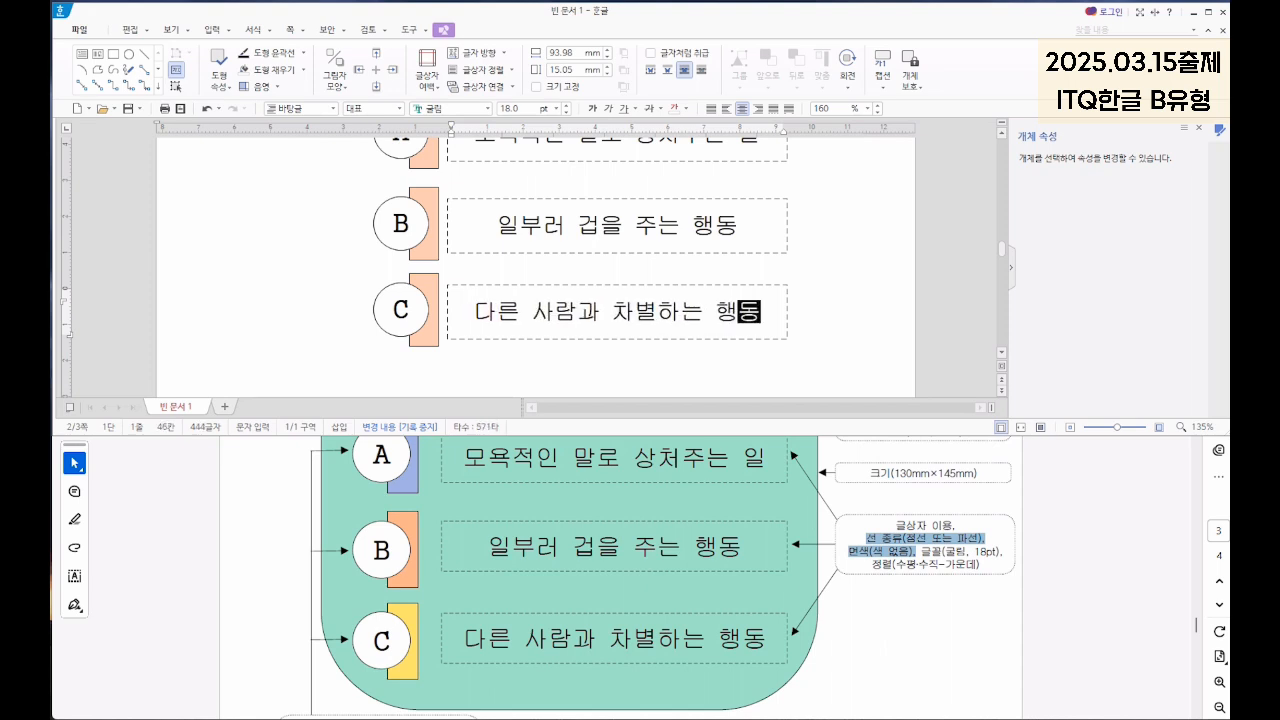
Step: Fill the rectangle behind circle B with light purple and the rectangle behind circle C with yellow
scroll(586, 263, up, 1)
click(436, 258)
double_click(436, 258)
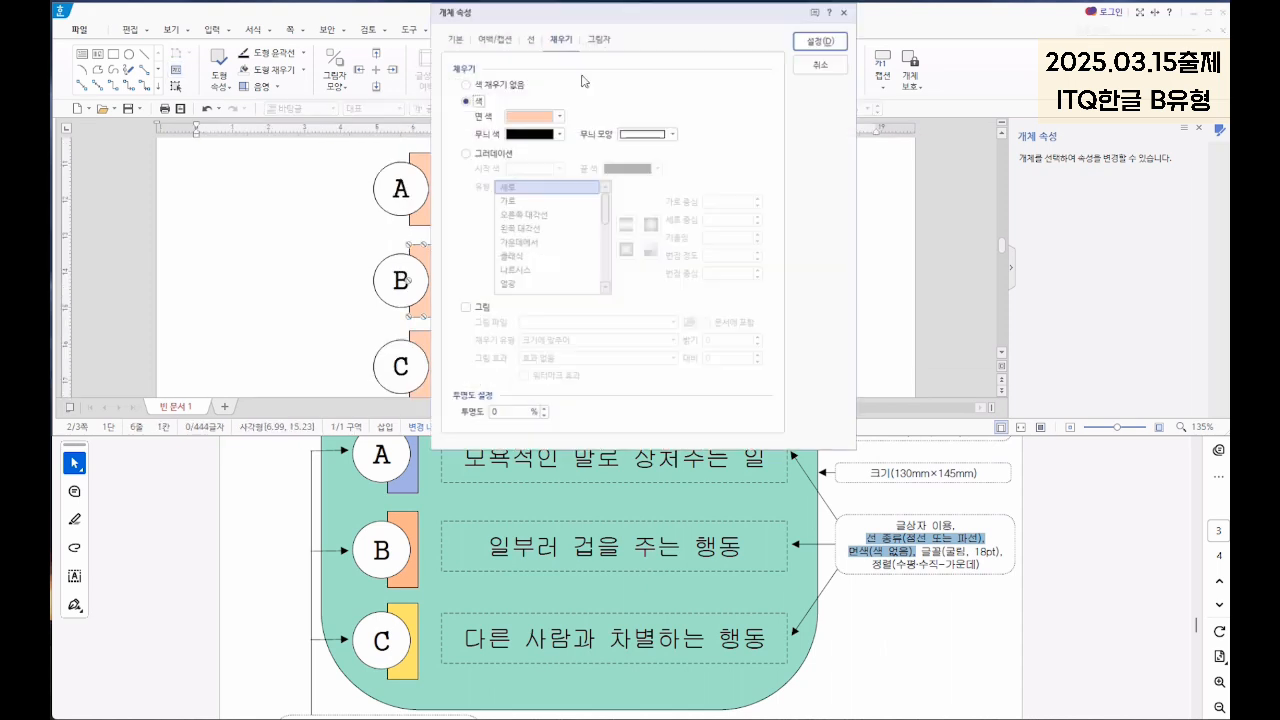
click(557, 113)
click(552, 201)
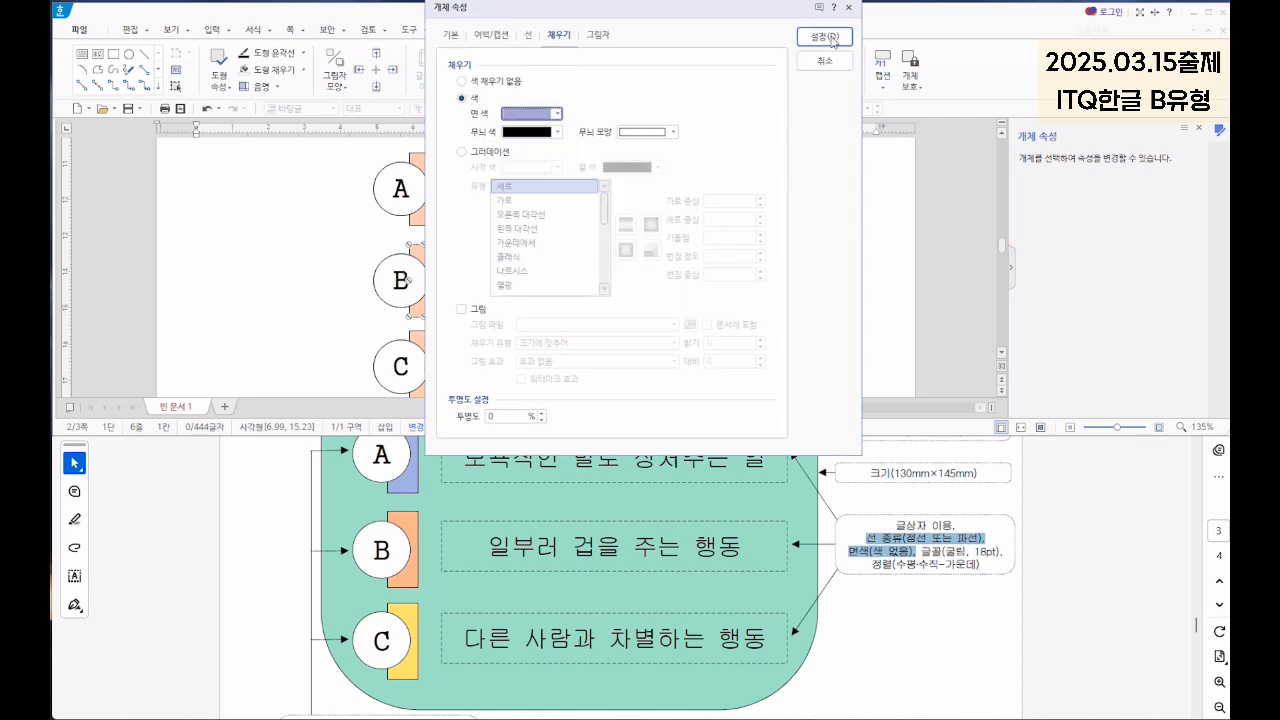
click(824, 36)
double_click(438, 348)
click(563, 122)
click(630, 201)
click(826, 40)
Step: Draw a rectangle over the drawing and set it to 130 mm wide and 145 mm high with fixed size (크기 고정), following the exam sheet
scroll(725, 342, up, 2)
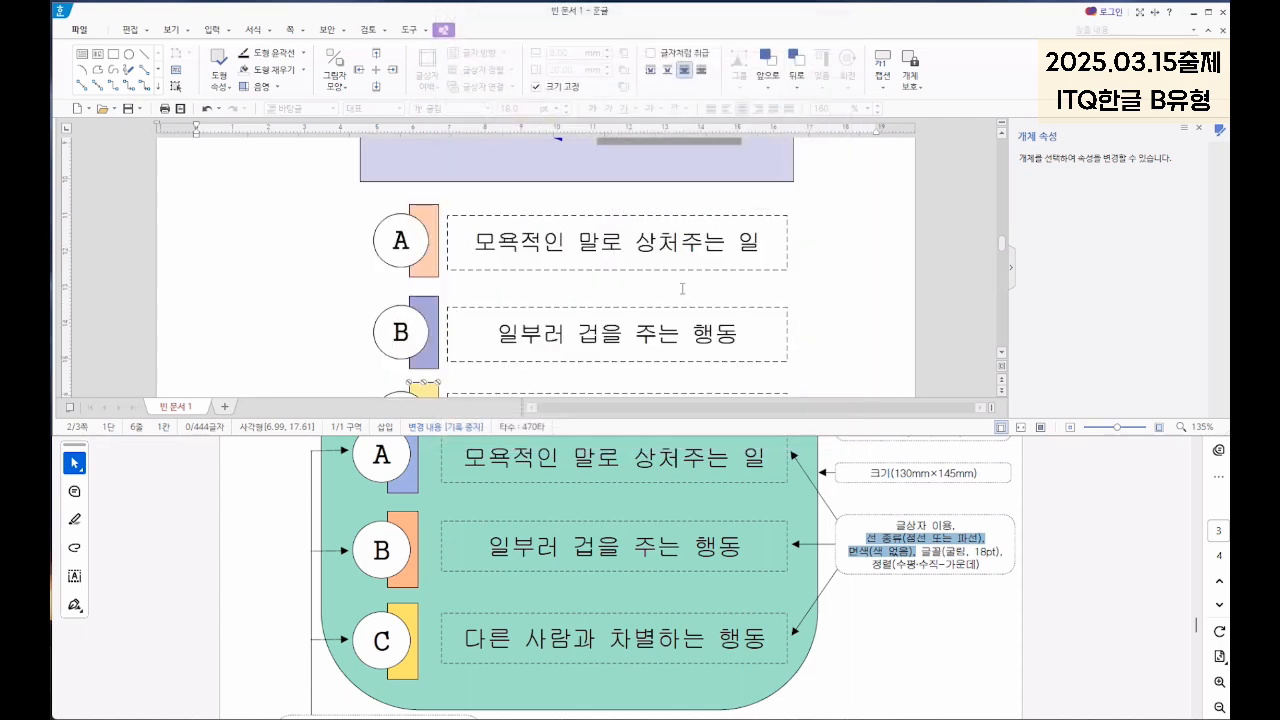
scroll(820, 523, up, 3)
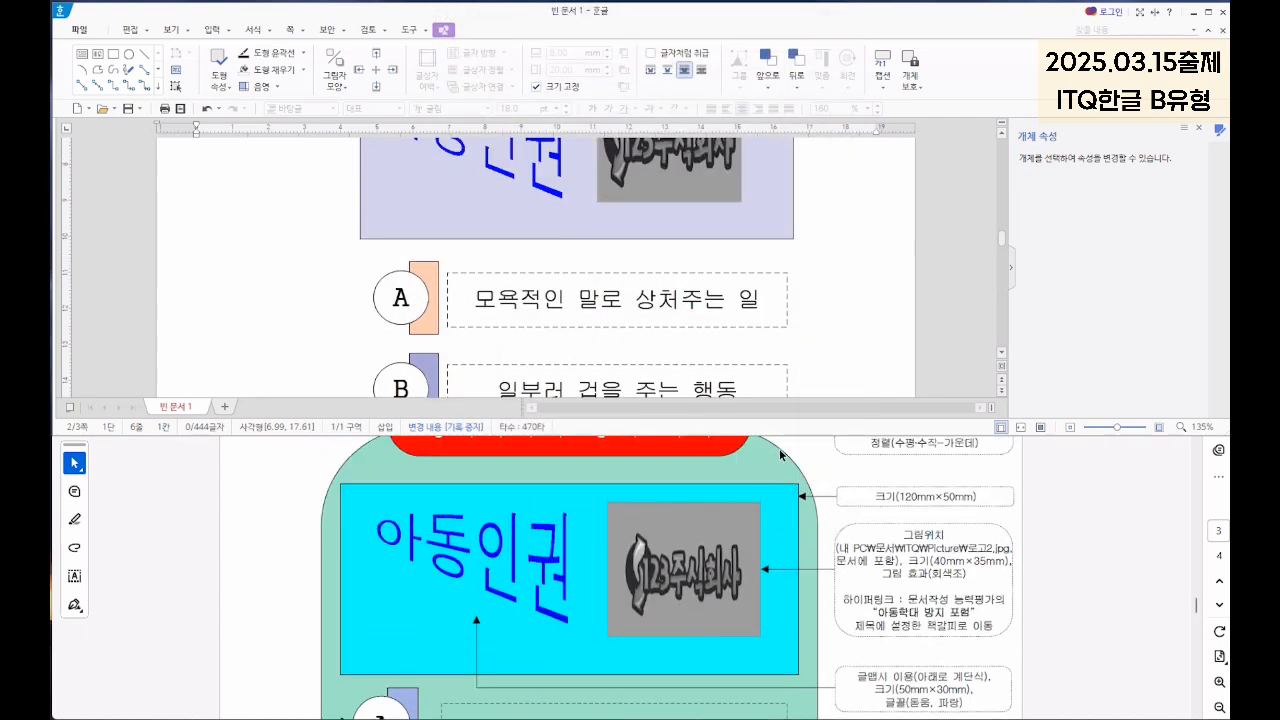
scroll(820, 523, down, 5)
drag(890, 507, 978, 507)
click(113, 52)
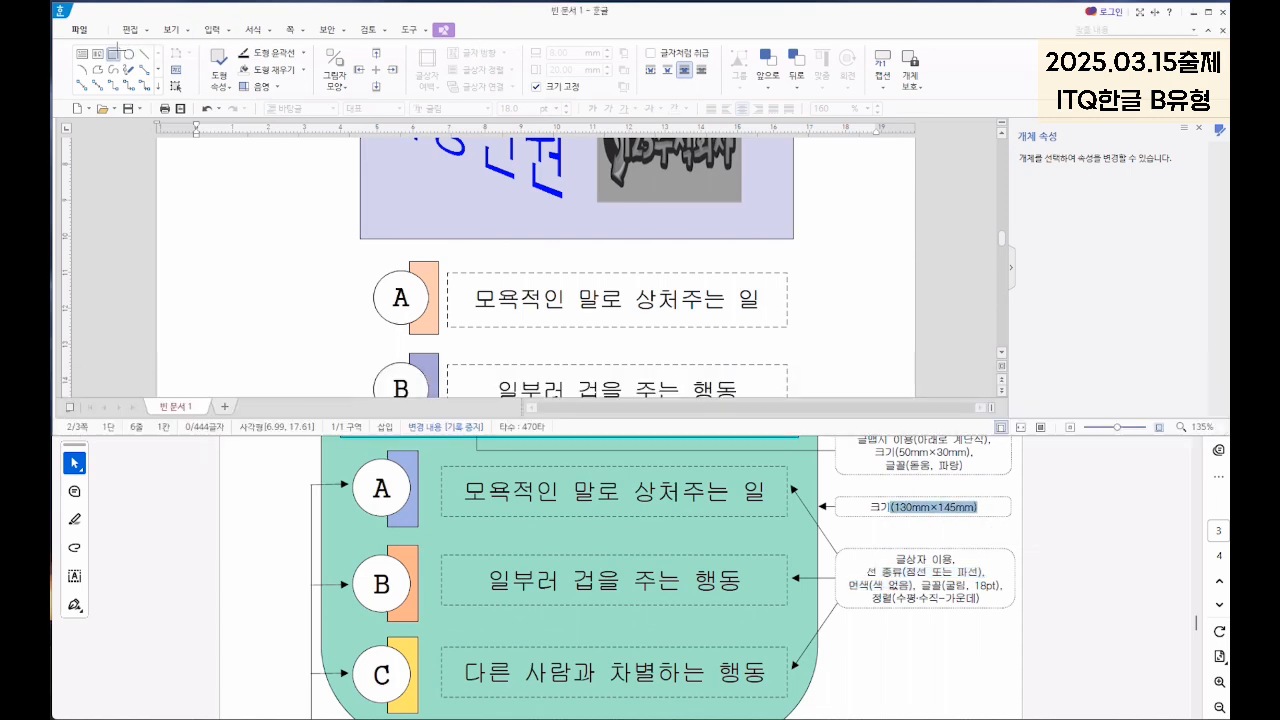
drag(484, 175, 613, 308)
double_click(560, 257)
click(451, 35)
text(130)
key(Tab)
text(1)
click(461, 117)
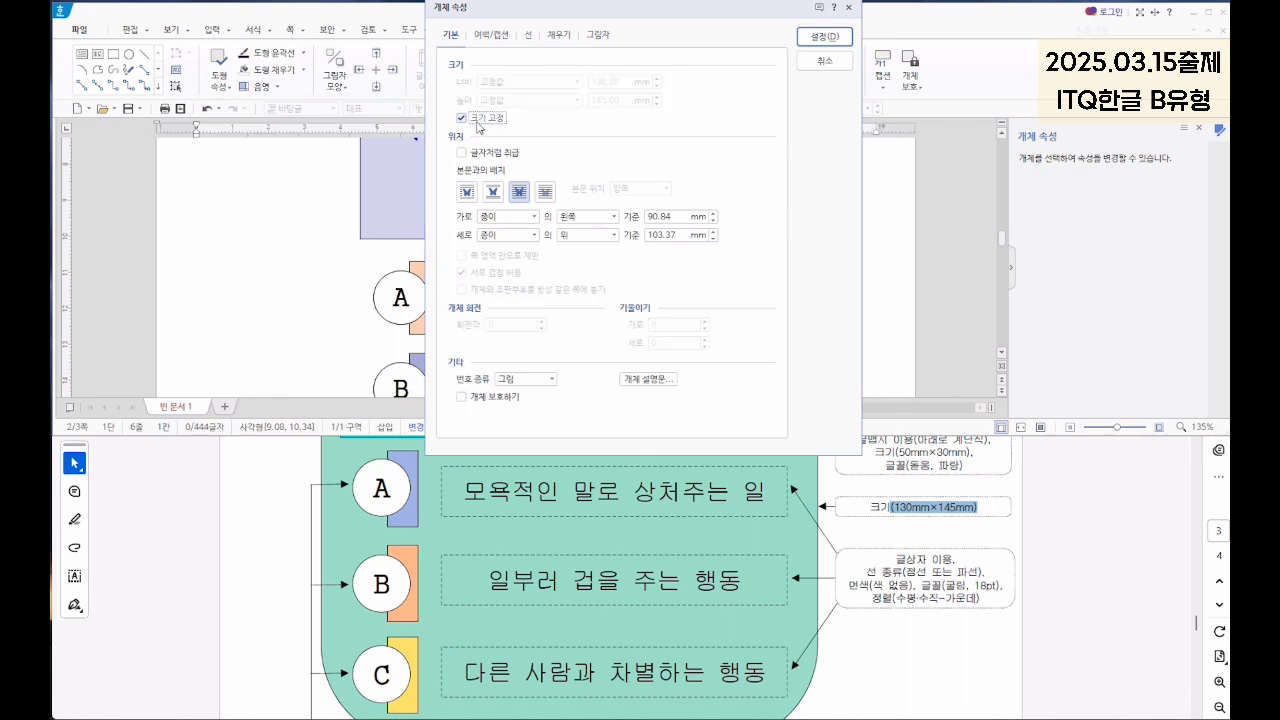
Step: Give the large rectangle rounded corners (둥근 모양) and a cream fill colour
click(530, 36)
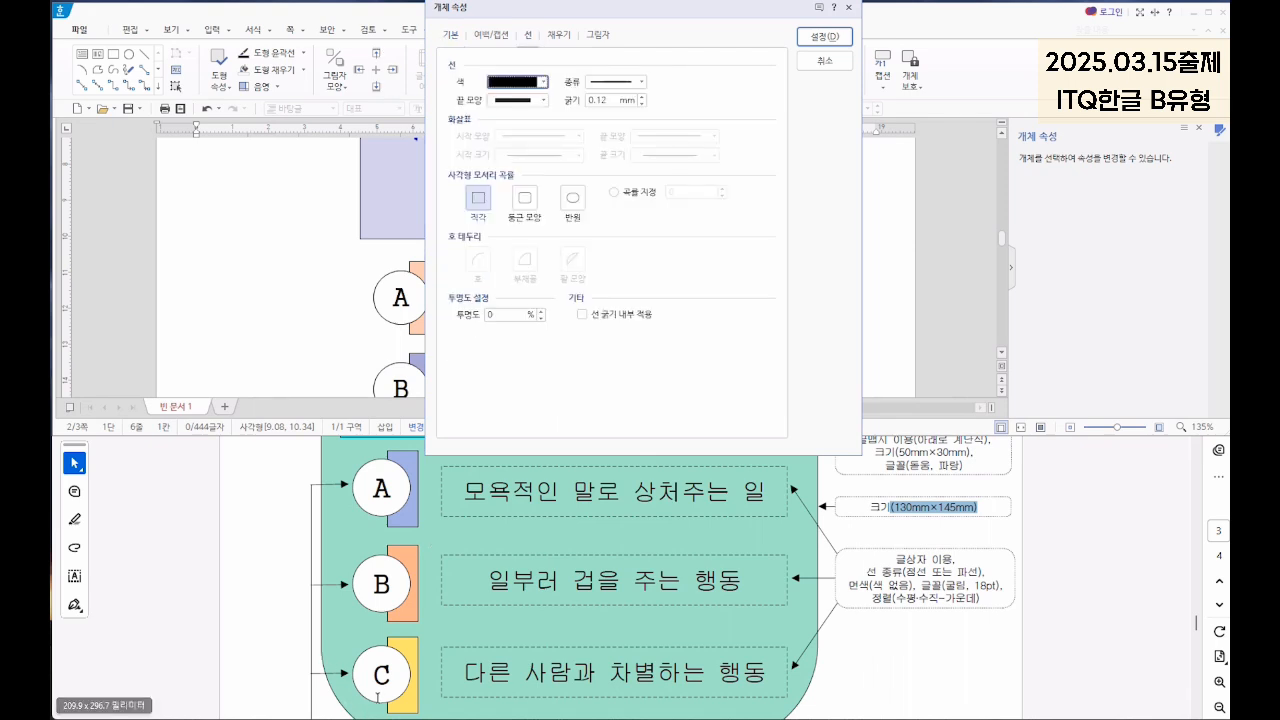
click(524, 199)
click(558, 35)
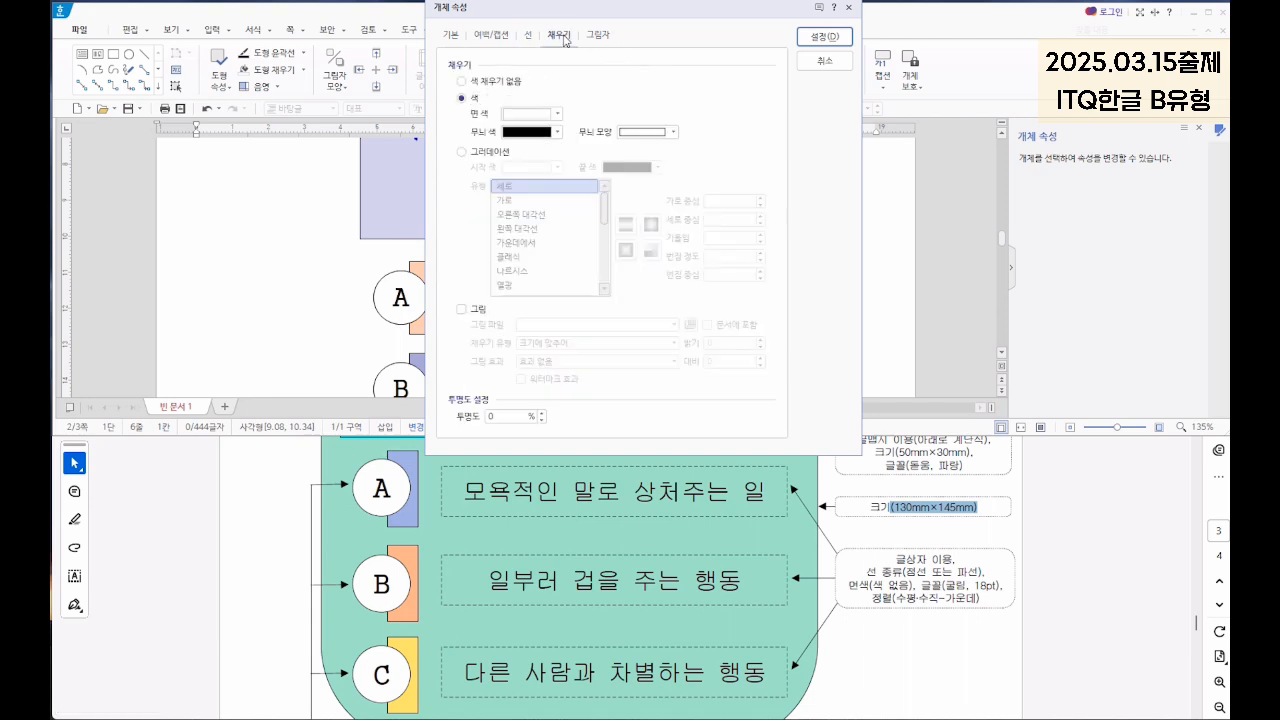
click(540, 113)
click(608, 194)
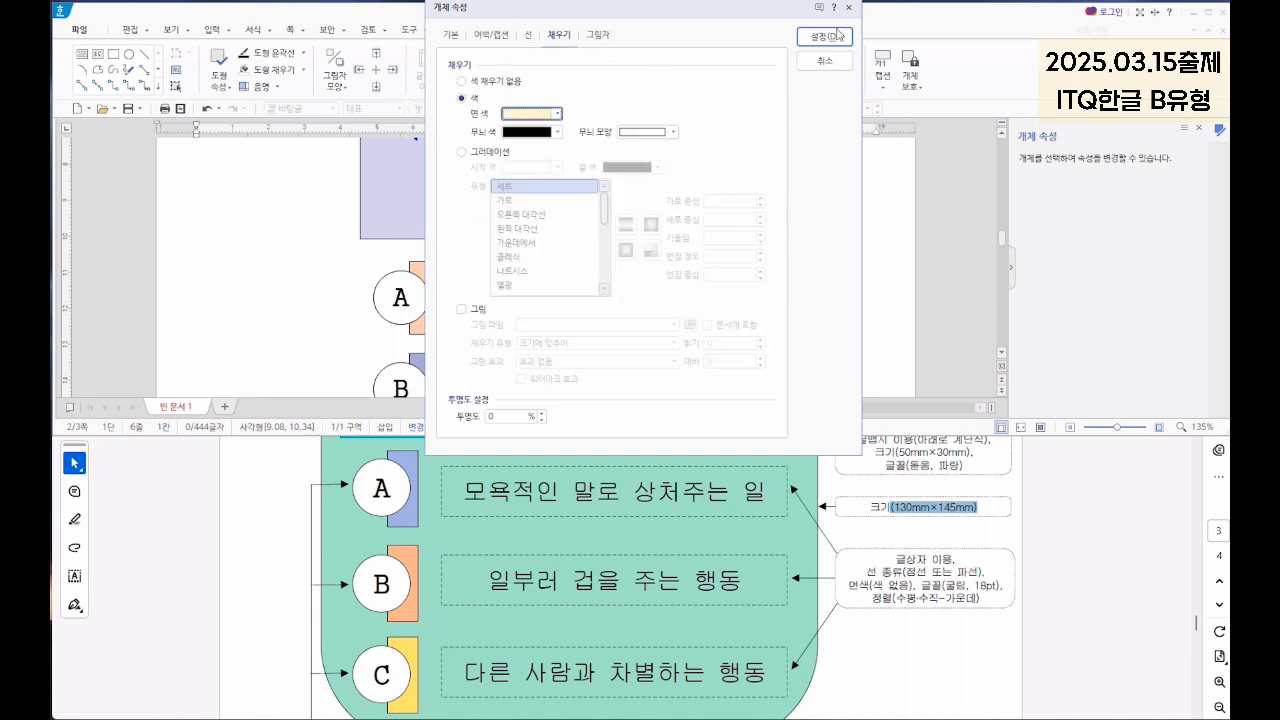
click(838, 35)
Step: Move the cream rectangle so it surrounds the drawing, with its upper edge crossing the red title box
scroll(683, 260, up, 3)
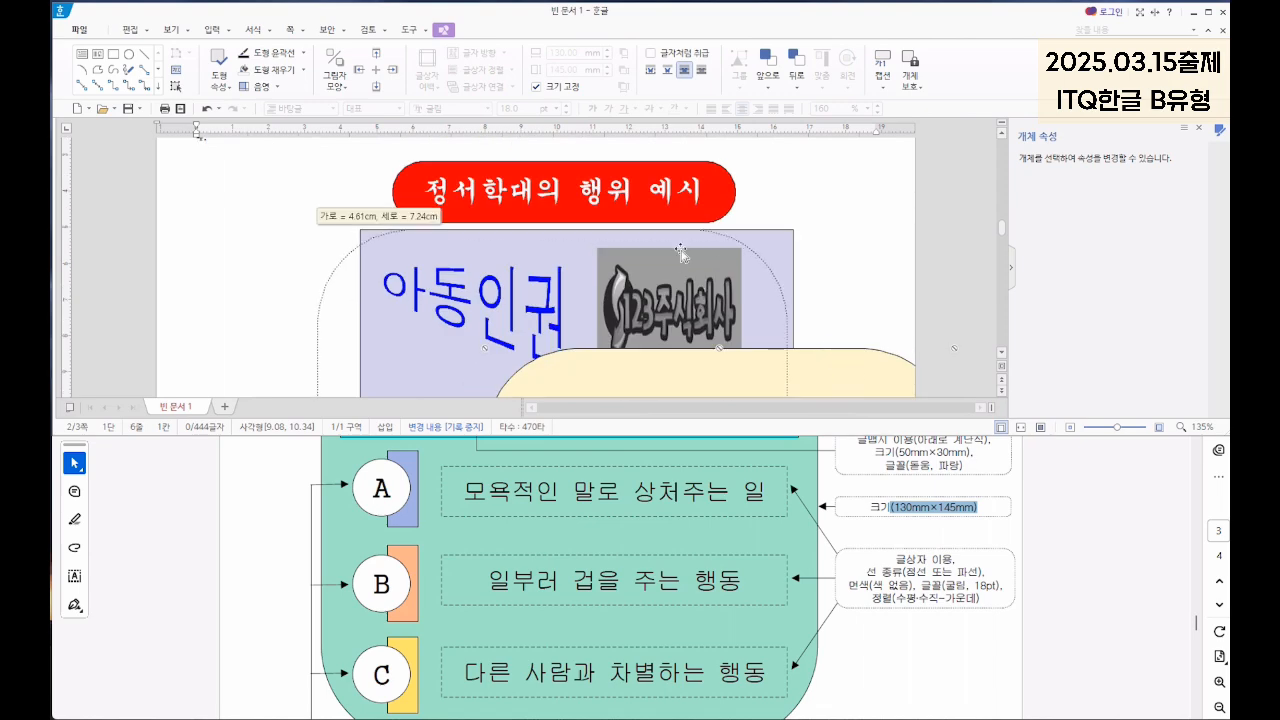
drag(683, 260, 707, 208)
scroll(366, 505, up, 5)
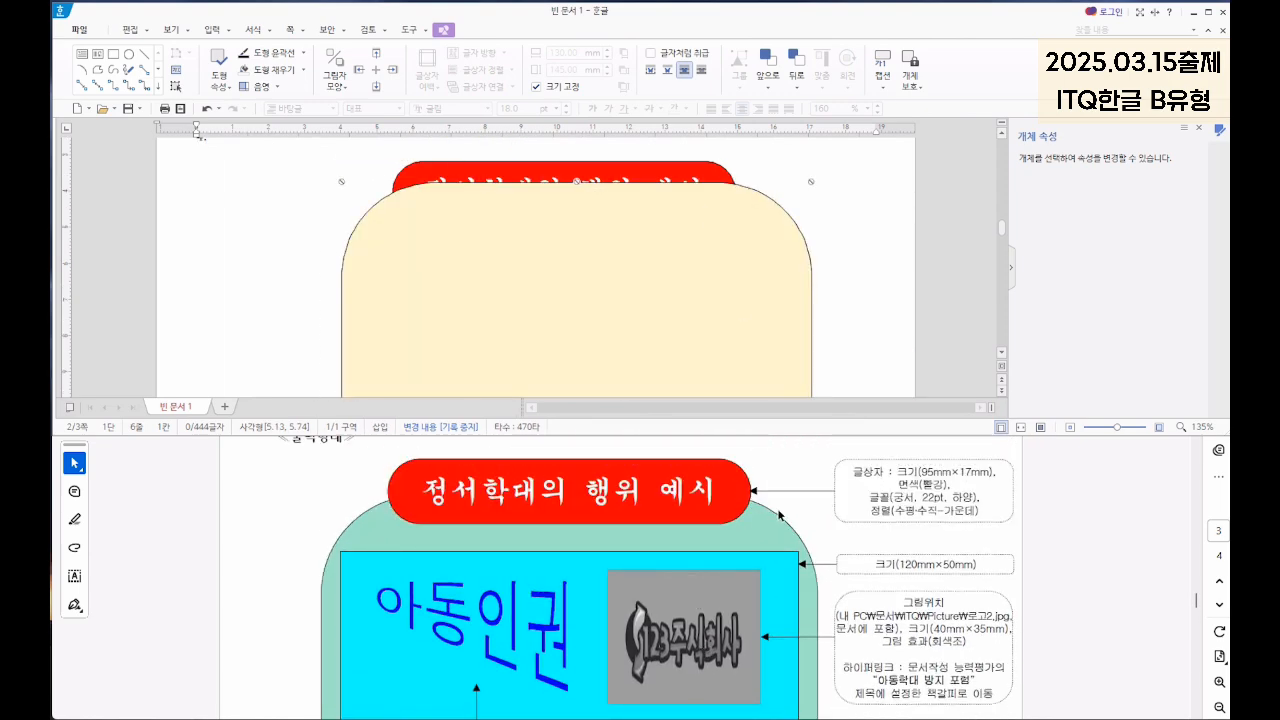
mouse_move(730, 282)
mouse_down()
mouse_move(714, 289)
mouse_move(720, 275)
mouse_up()
Step: Send the cream rectangle behind all other objects (맨 뒤로) and check the layout against the exam sheet
right_click(626, 251)
mouse_move(707, 349)
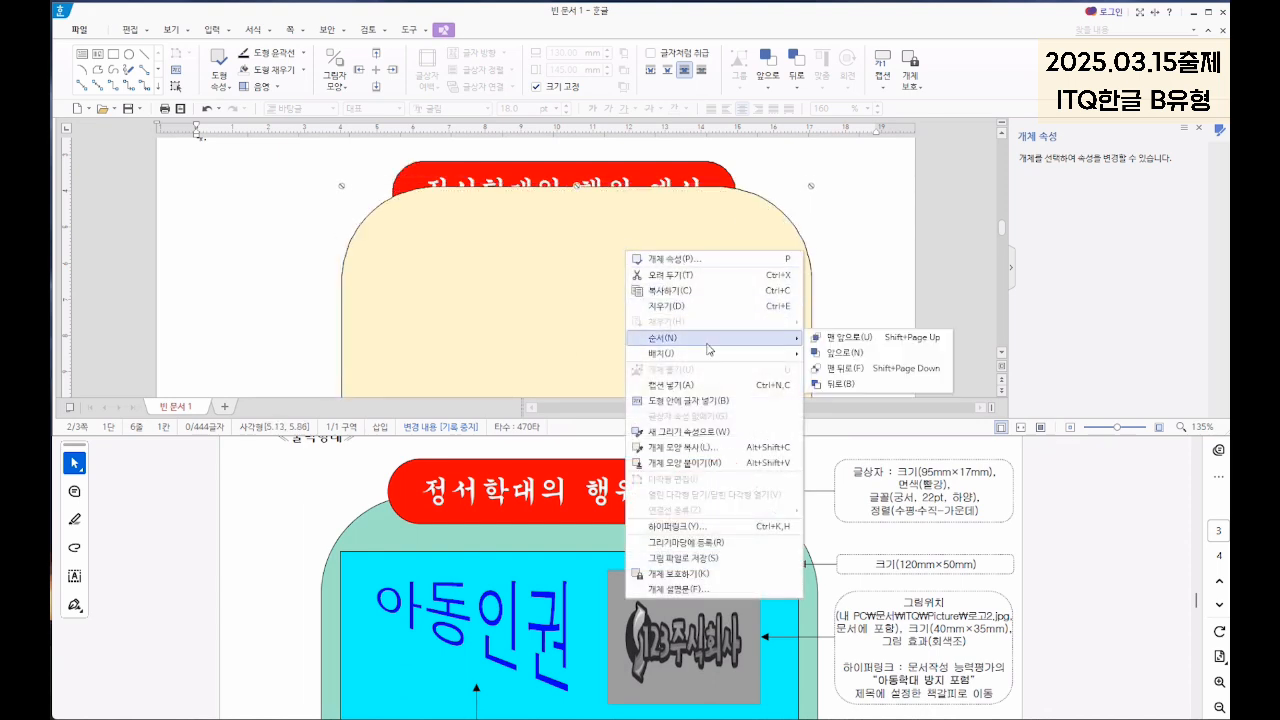
click(840, 368)
scroll(827, 270, down, 5)
scroll(827, 270, down, 2)
scroll(827, 269, up, 5)
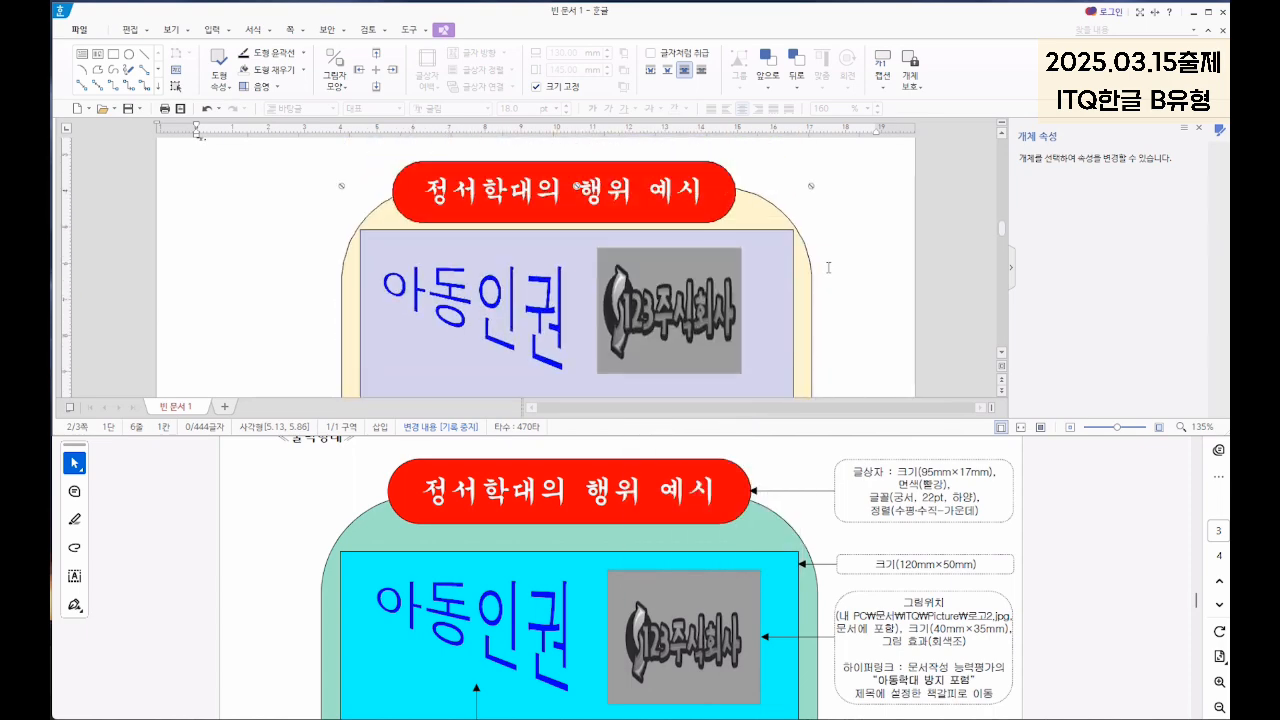
scroll(827, 268, down, 1)
scroll(923, 593, down, 1)
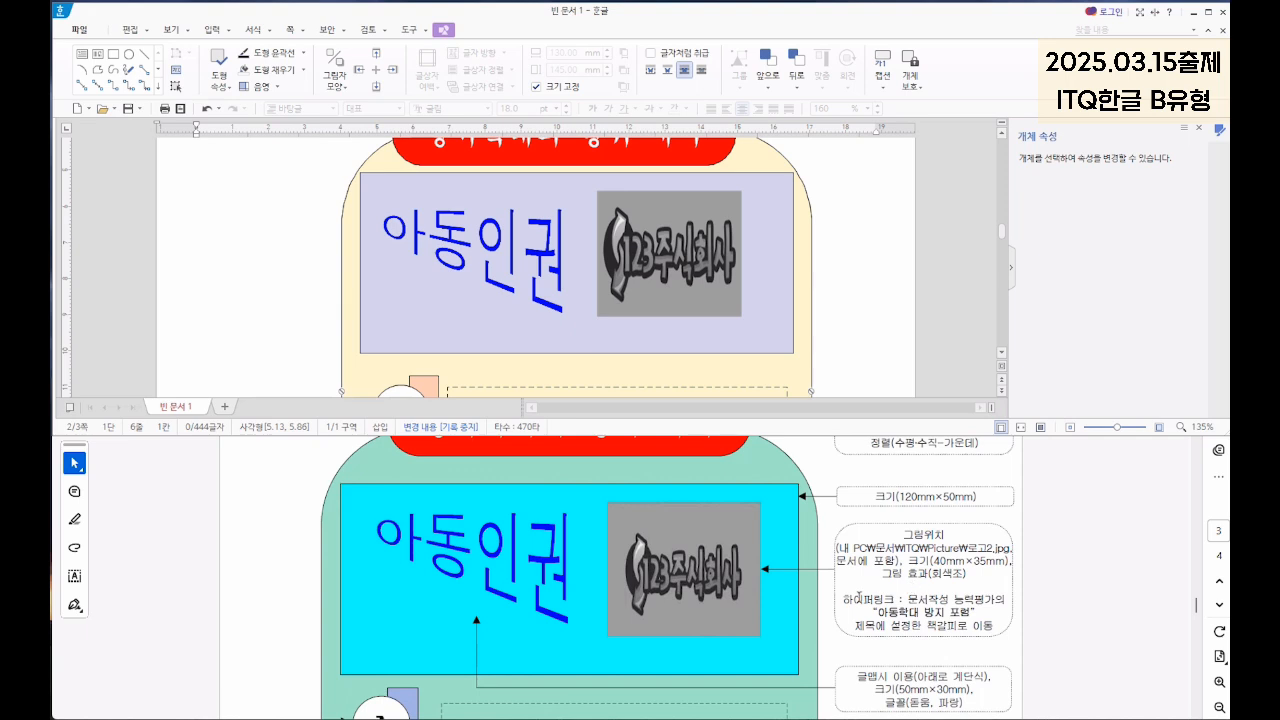
Step: Mark the logo's hyperlink instruction in the exam sheet and select the logo picture in the drawing
click(861, 598)
drag(861, 598, 992, 630)
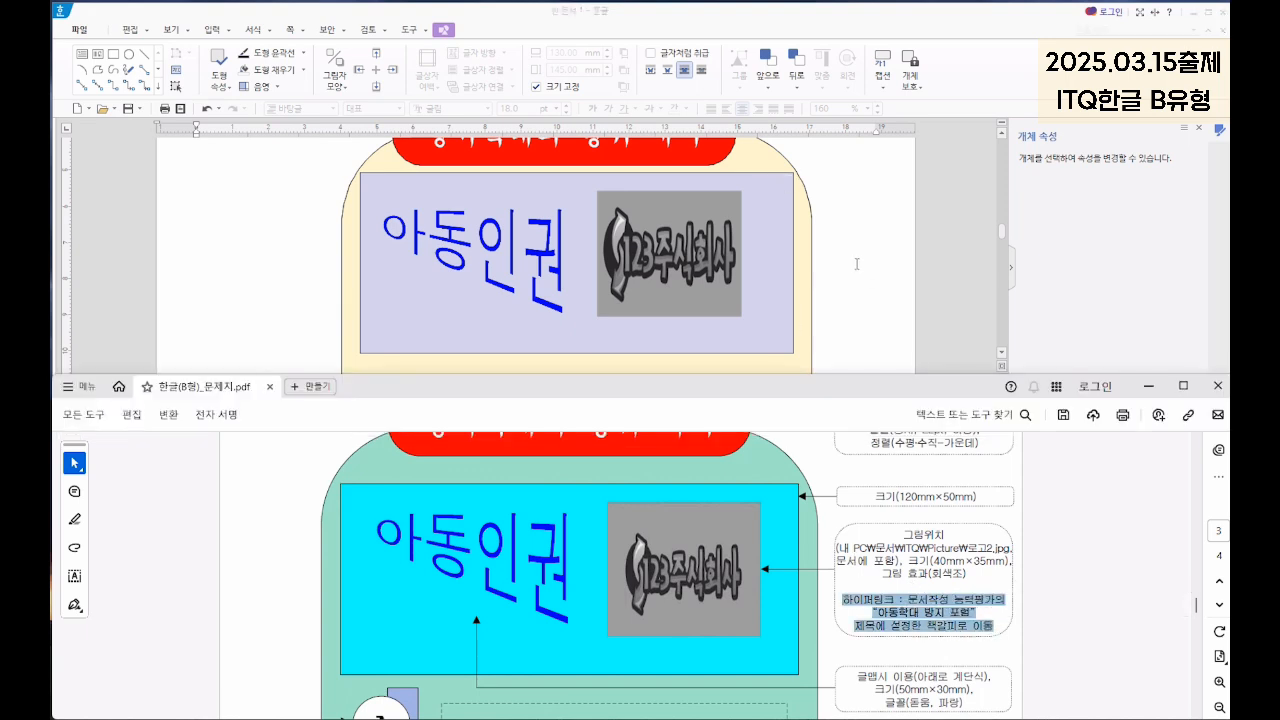
click(695, 262)
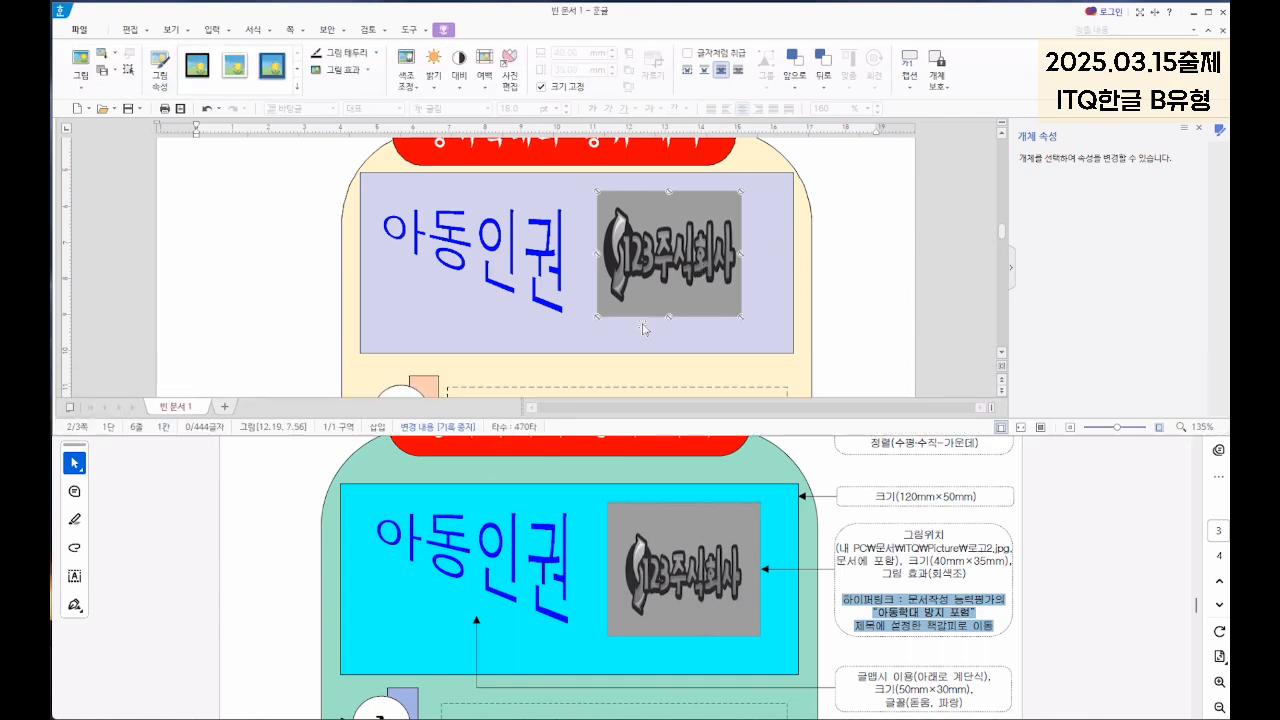
Step: On page 3, enter the title "아동학대 방지 포럼", leave a blank line, and start the body with "보건복지부는 아동학대 예방의 날을 맞아 아동학대에 대한 국민"
scroll(675, 218, down, 1)
scroll(675, 218, down, 10)
click(286, 231)
scroll(652, 468, down, 4)
scroll(652, 468, down, 3)
scroll(665, 482, up, 1)
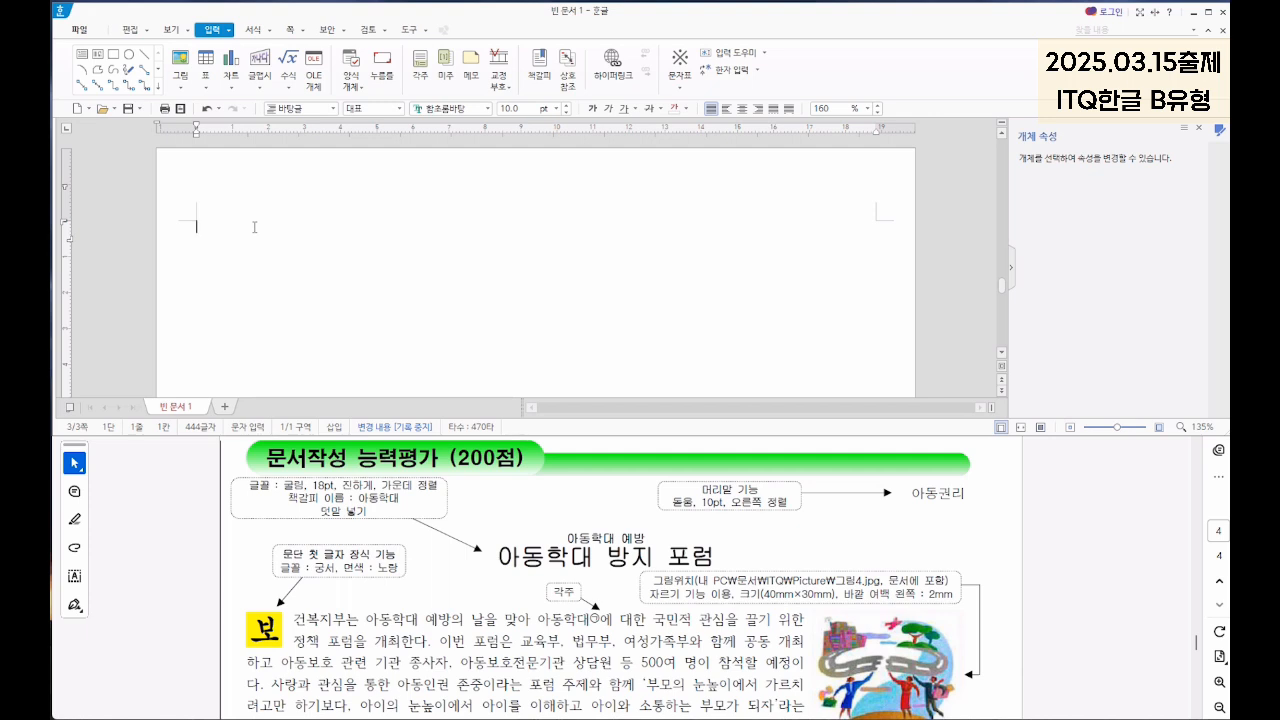
text(동학대 바방지 포럼보건복지)
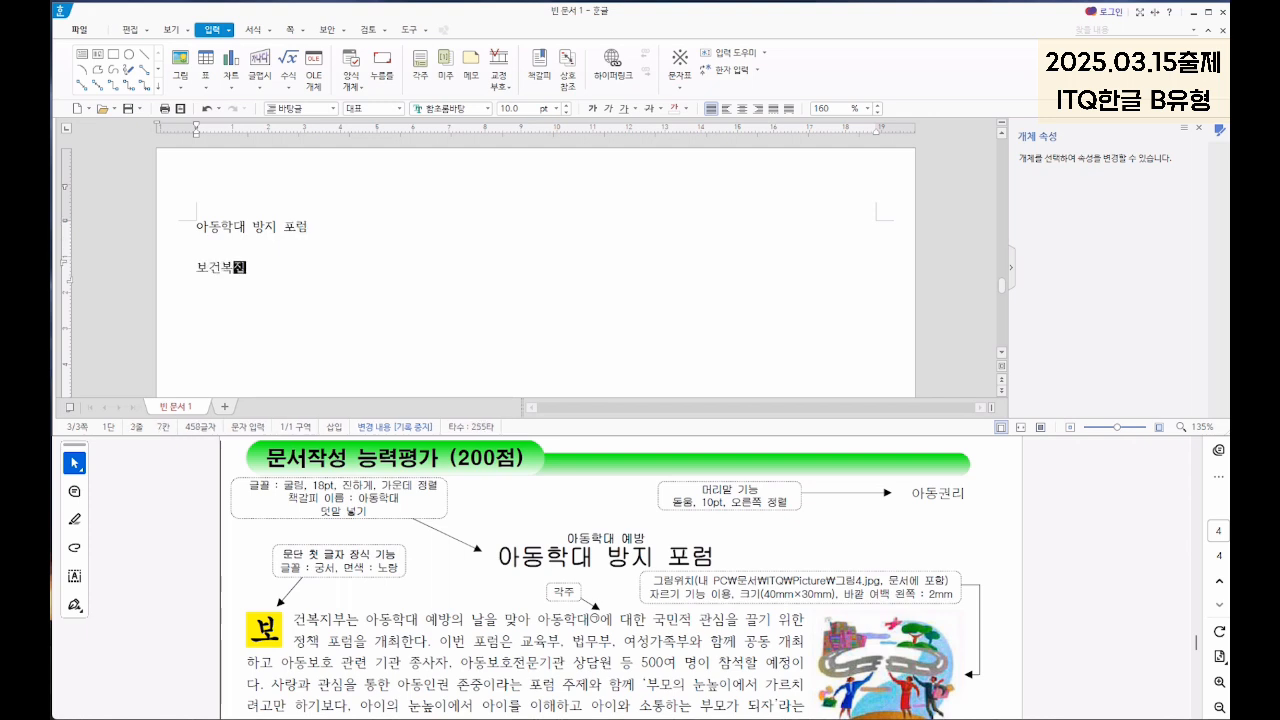
text(부는 아동학대 예방의 날을 맞아 아동학대에 대한 국민)
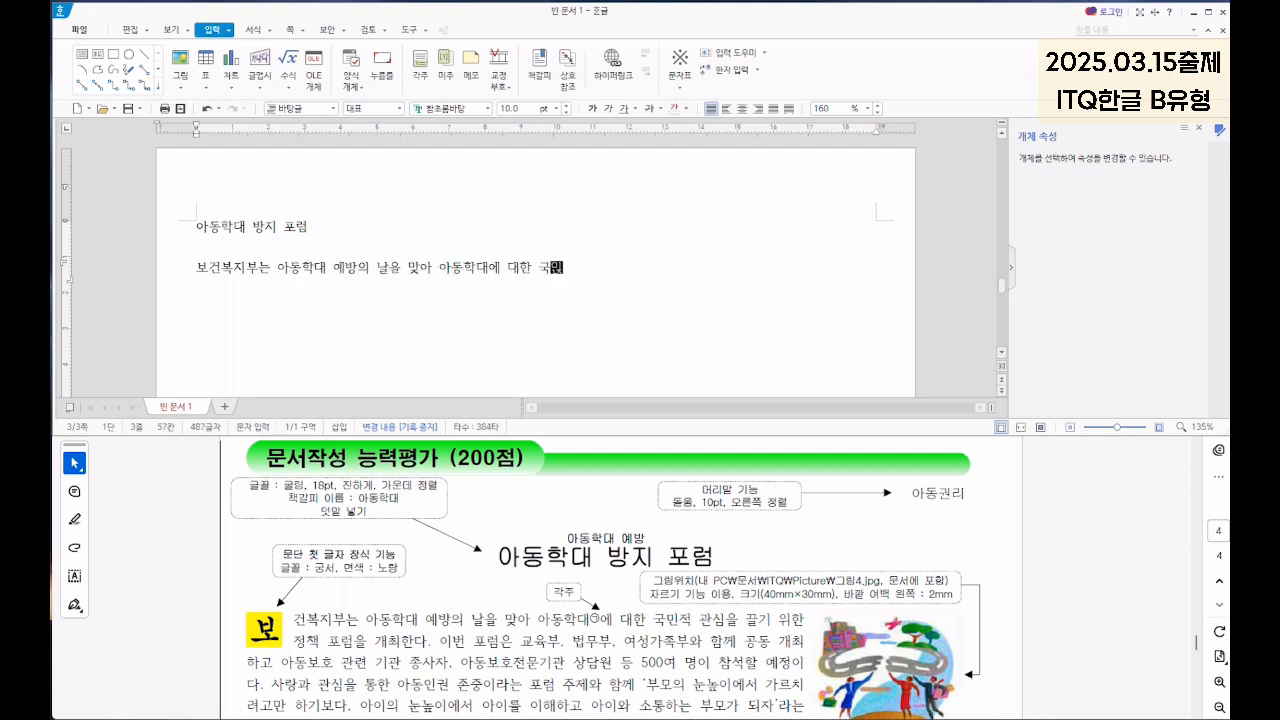
Step: Continue the first body paragraph following the reference PDF, from "국민적 관심을 끌기 위한" through "아동학대 예방 및 양육"
text(적 관심을 끌기 위한 정책 포럼을 개최한다. 이번 포럼은 교육부, 법무부, )
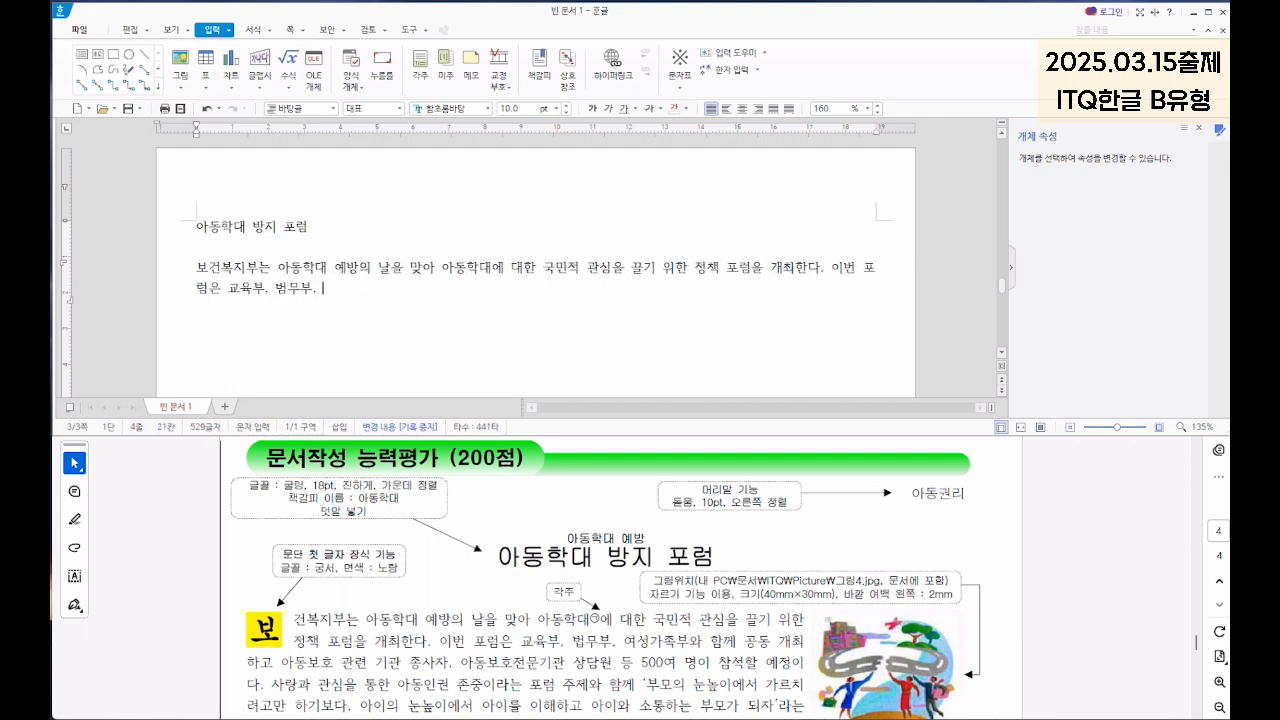
text(여성가족부와 공께 공동 개최하고 아동보호 관련 기관 종사자, 아)
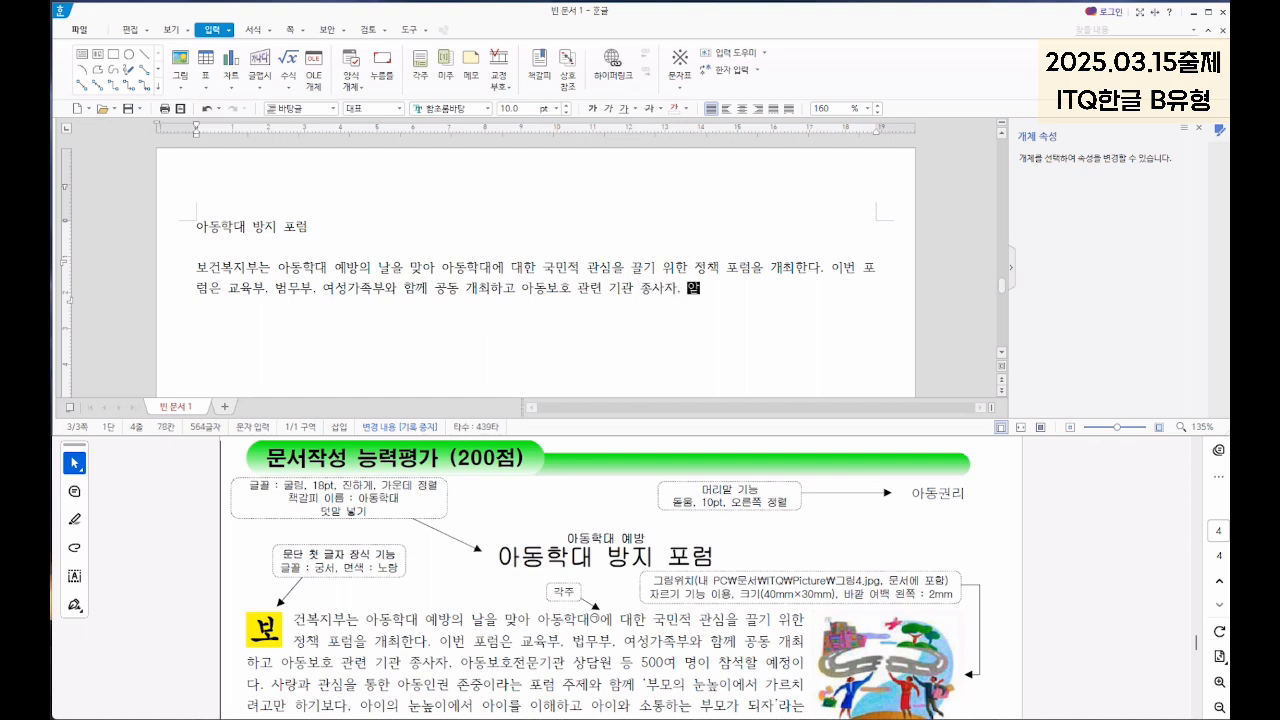
text(동보호전문기관 상담원 등 500여 명이 참석할 예정이다. 사랑과 관심을 통한 아동인권 ㅈ)
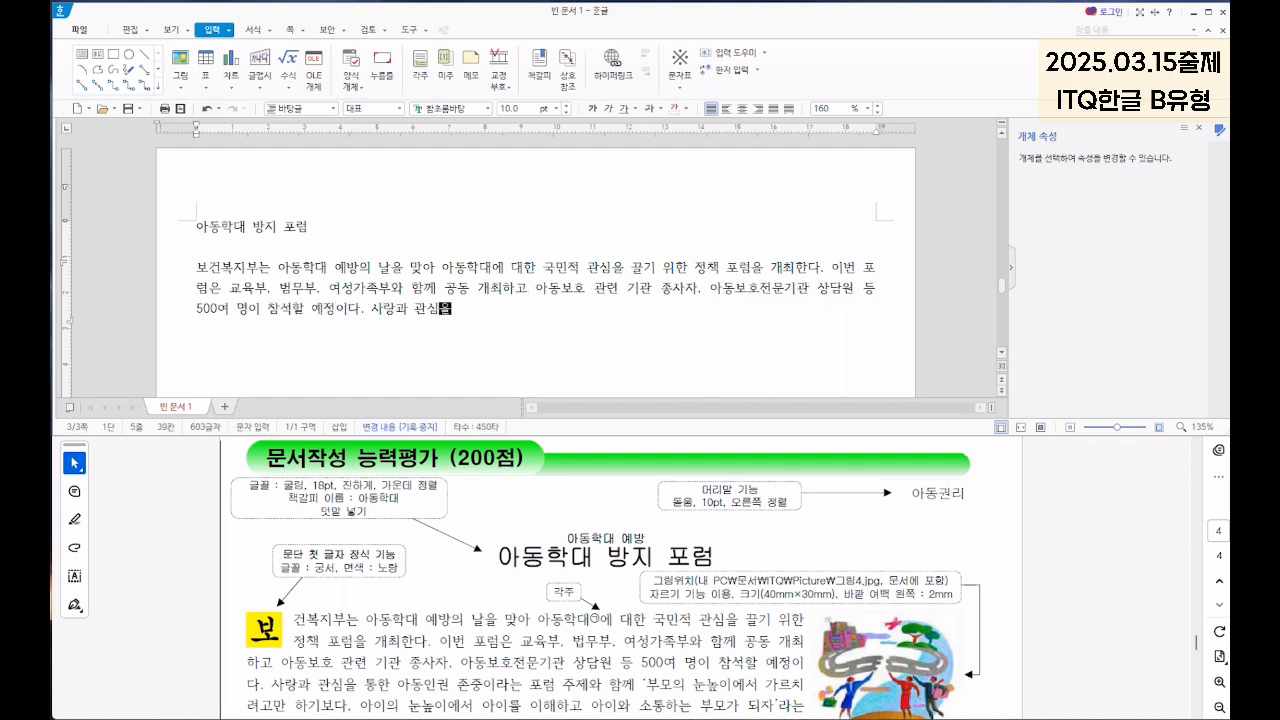
text(존중이라는 포럼 주제와 함께 '부모의 눈높이에서 가르치)
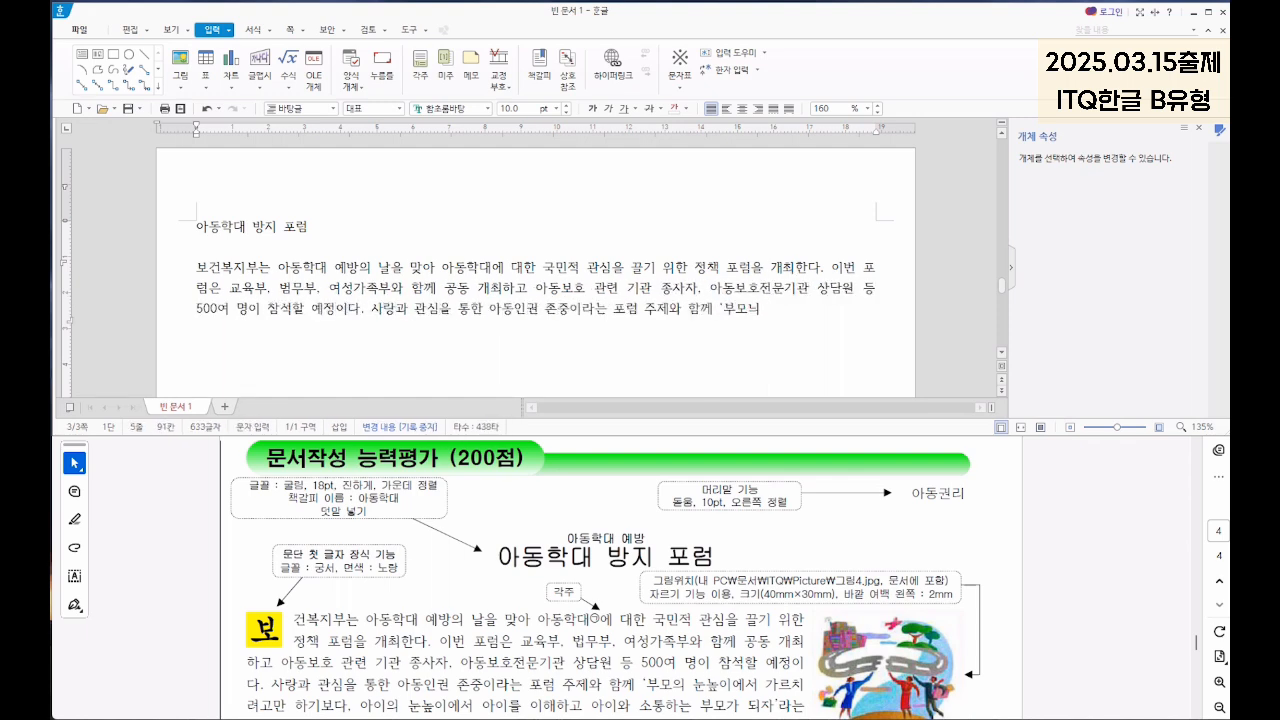
text(려고만 하기보다, 아이의 눈높이에서 아이를 이해하고 아이와 소)
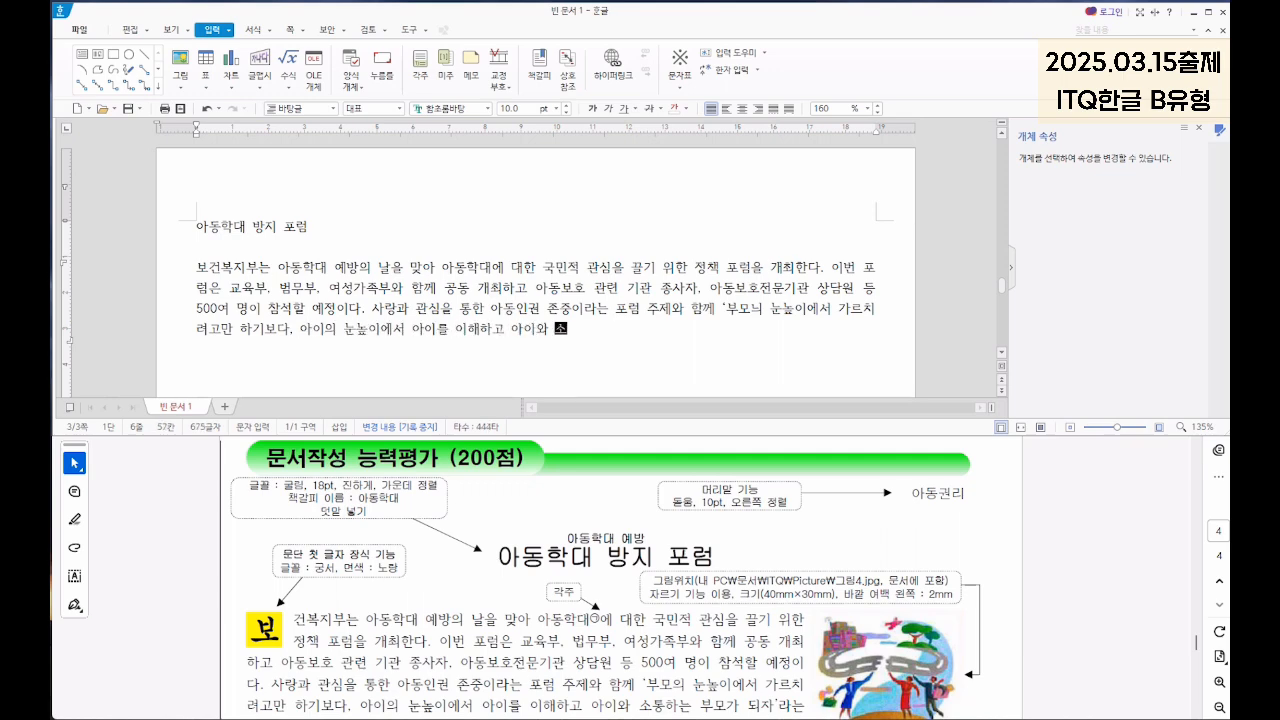
text(통하는 부모가 되자'라는 세부 주제는 아동학대)
scroll(610, 560, down, 3)
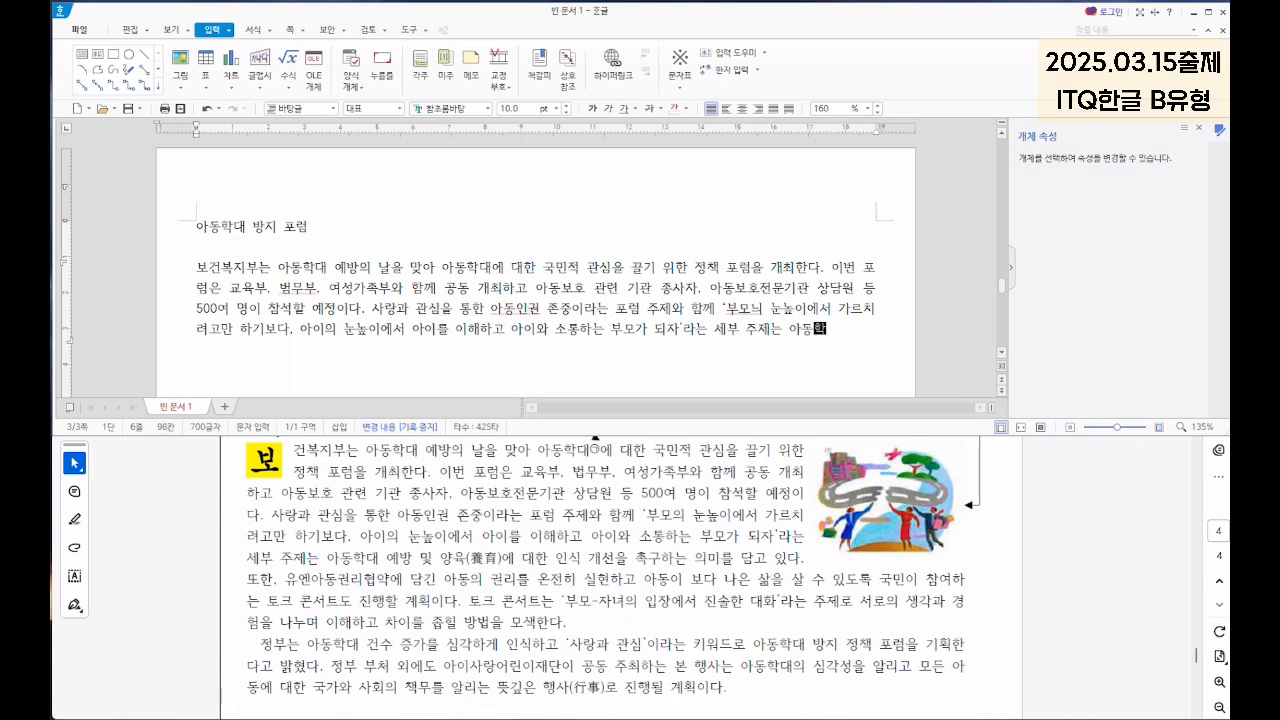
text(예방 및 양)
Step: Correct the misspelled words in the first paragraph to 법무부 and 부모의, and return to the end of the text
click(294, 288)
key(BackSpace)
text(법)
click(291, 348)
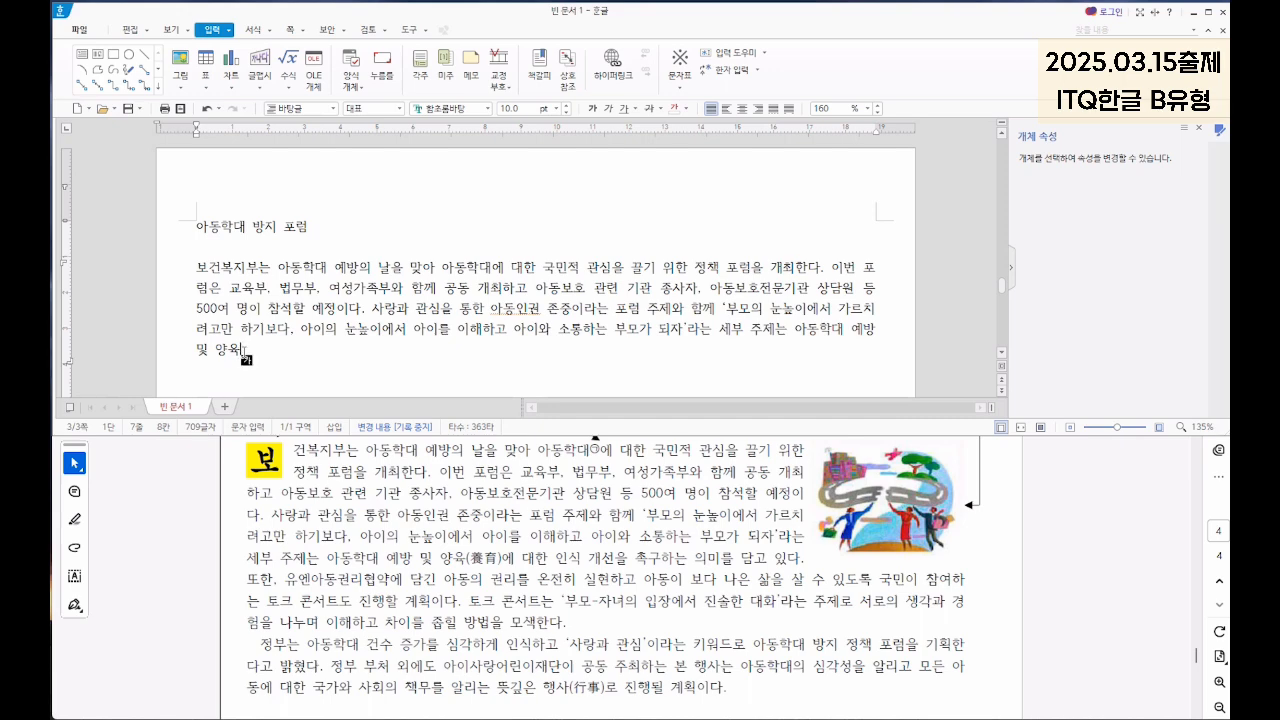
Step: Convert 양육 to Hanja 養育 in the 한글(漢字) format and continue the sentence with "에 대한"
key(F9)
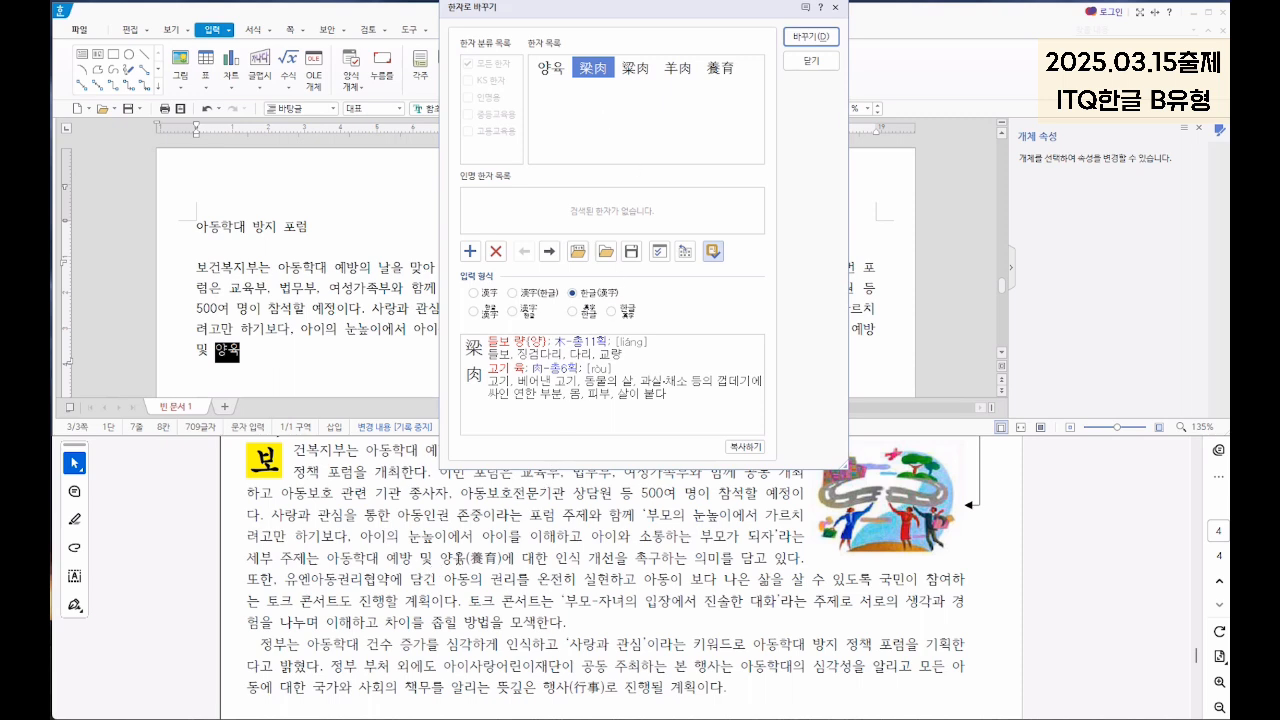
click(720, 68)
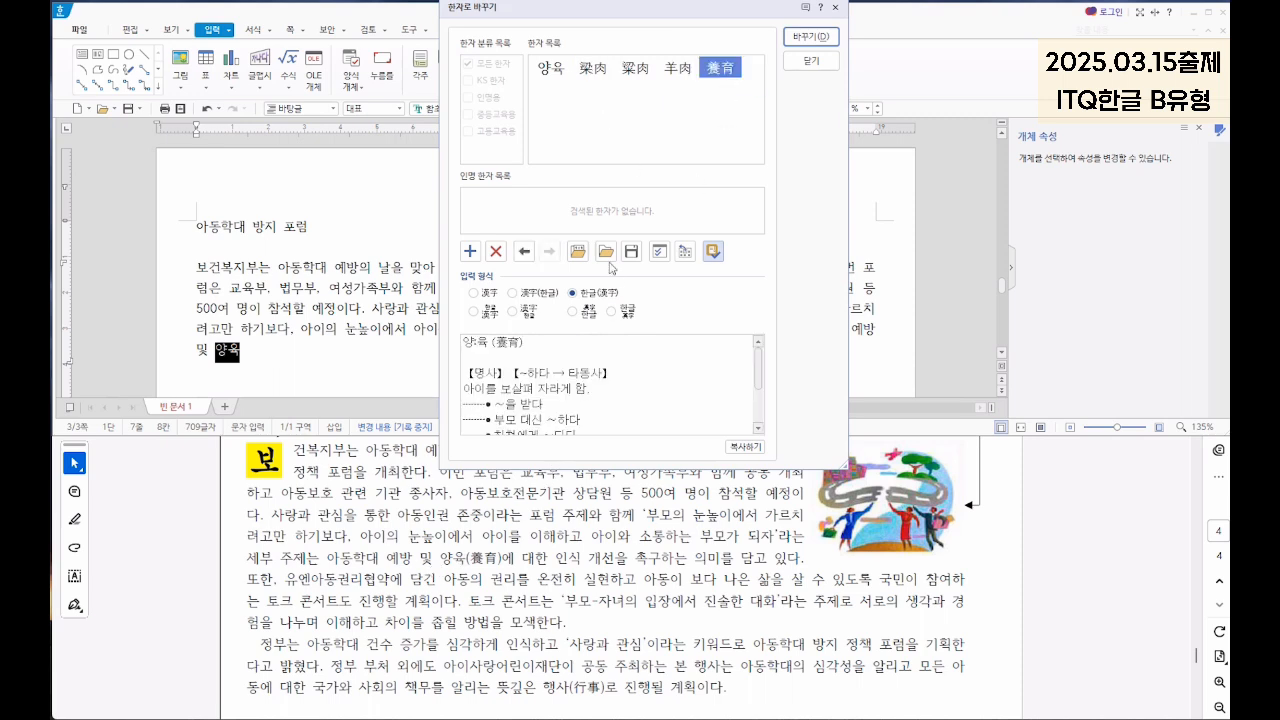
click(815, 40)
text(에 대한 )
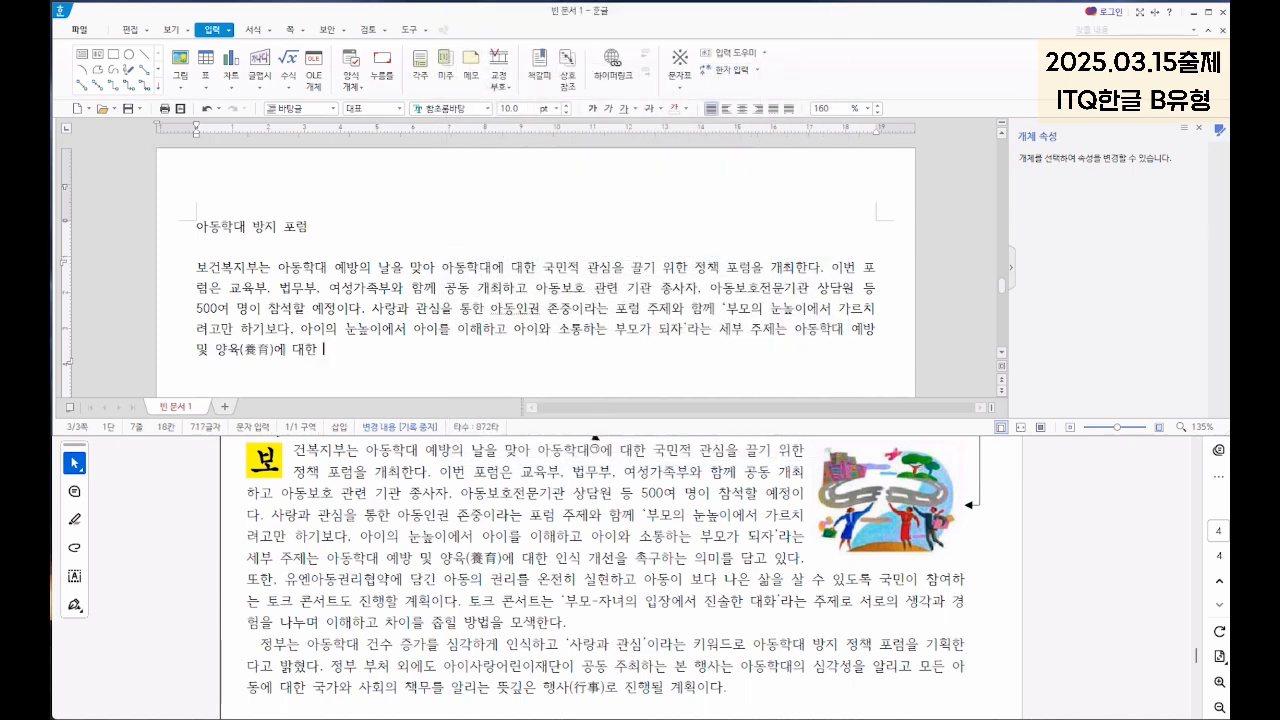
Step: Complete the first body paragraph from "인식 개선을 촉구하는" through "차이를 좁힐 방법을 모색한다."
text(인식 개선을 촉구하는 의미를 담고 있다. 또한, 유엔아동권리협약)
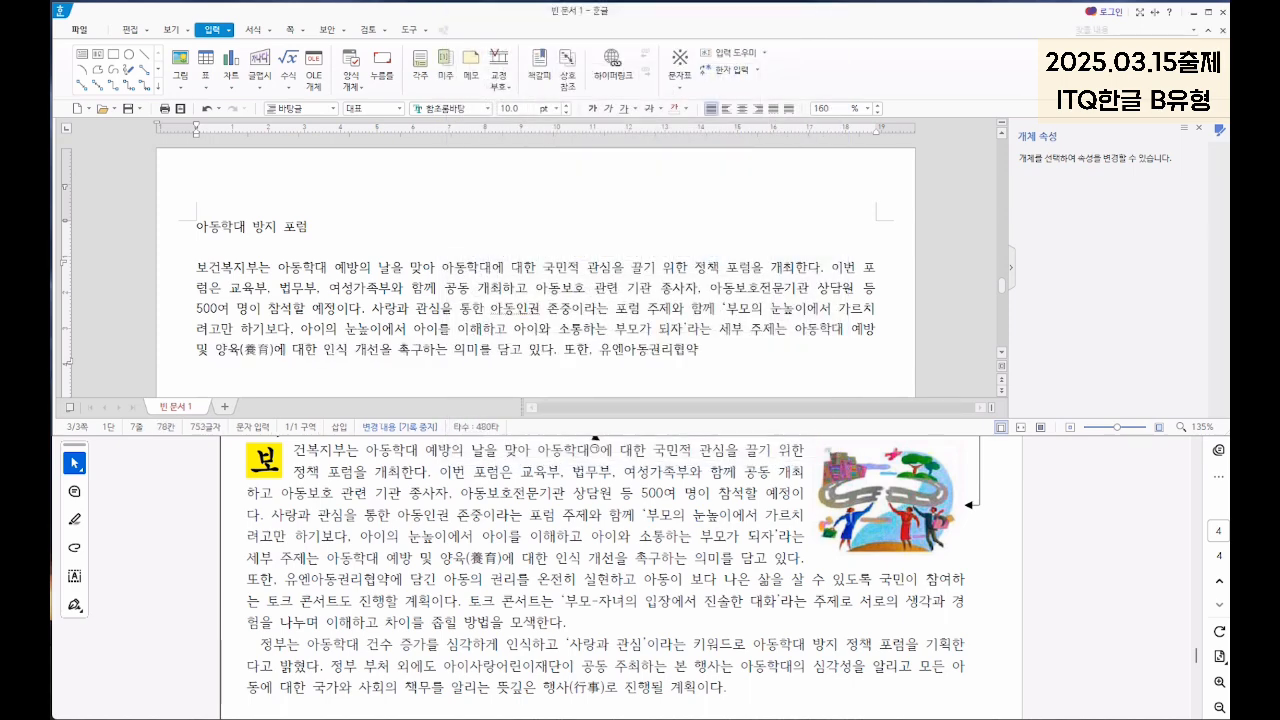
text(에 담긴 아동의 권리를 온전히 실현하고 아동이 보다 나은 삶을 살 수 있도록 구민이)
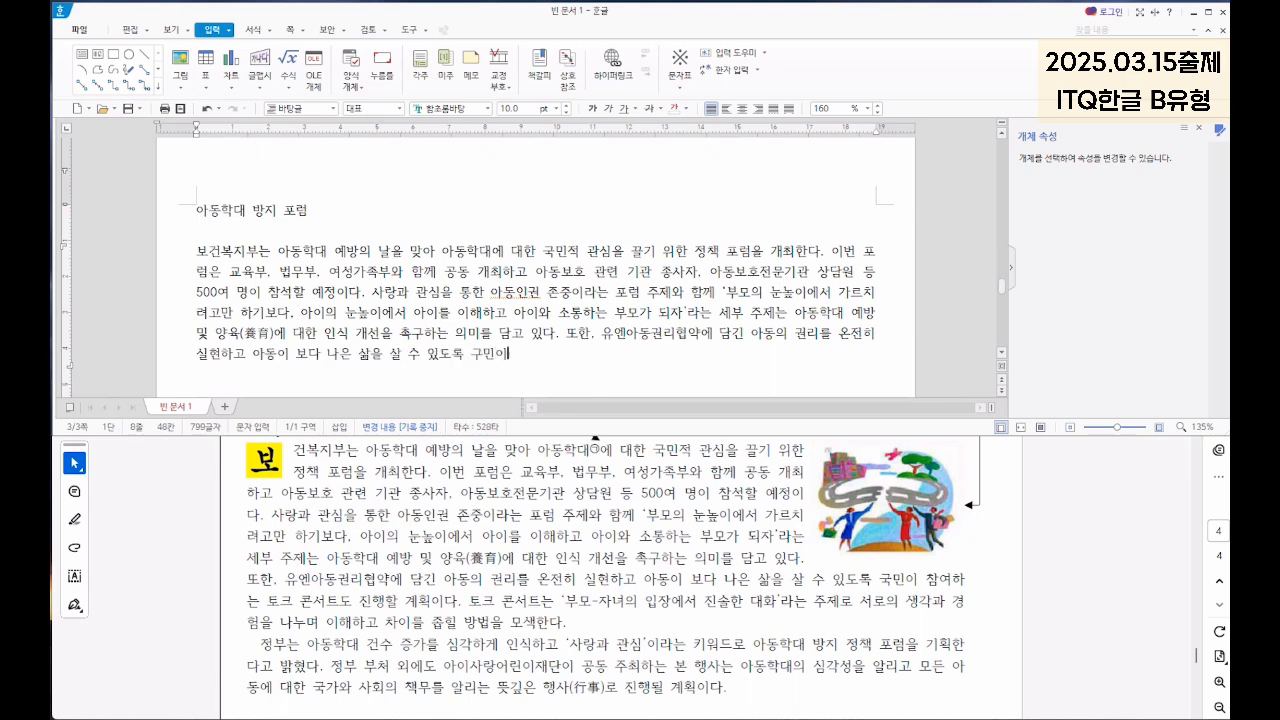
text( 참여하는 토크 콘서트도 진행할 계획이다. 토크 콘서트는 '부모-자녀의 입장에서 진솔한 대화'라는 주제로 서로의)
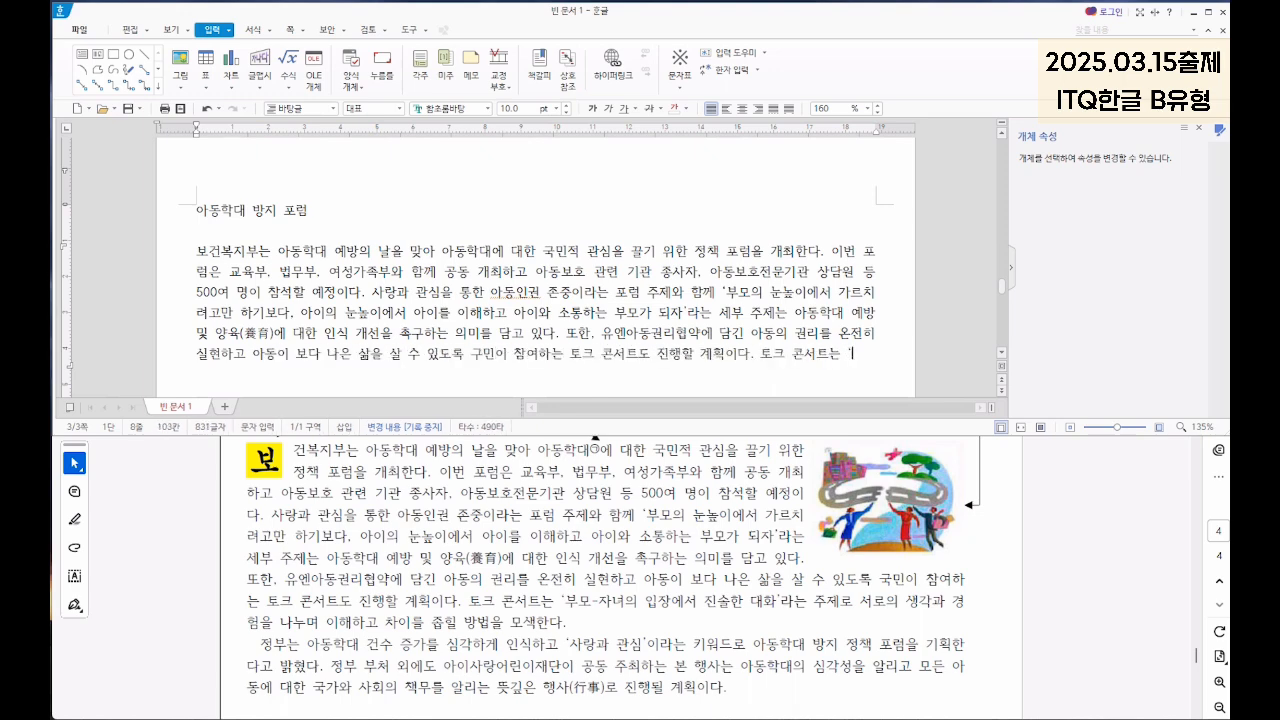
text( 생각과 경험을 나누며 이해하고 차이를 좁힐 방법을 모색한ㄷ)
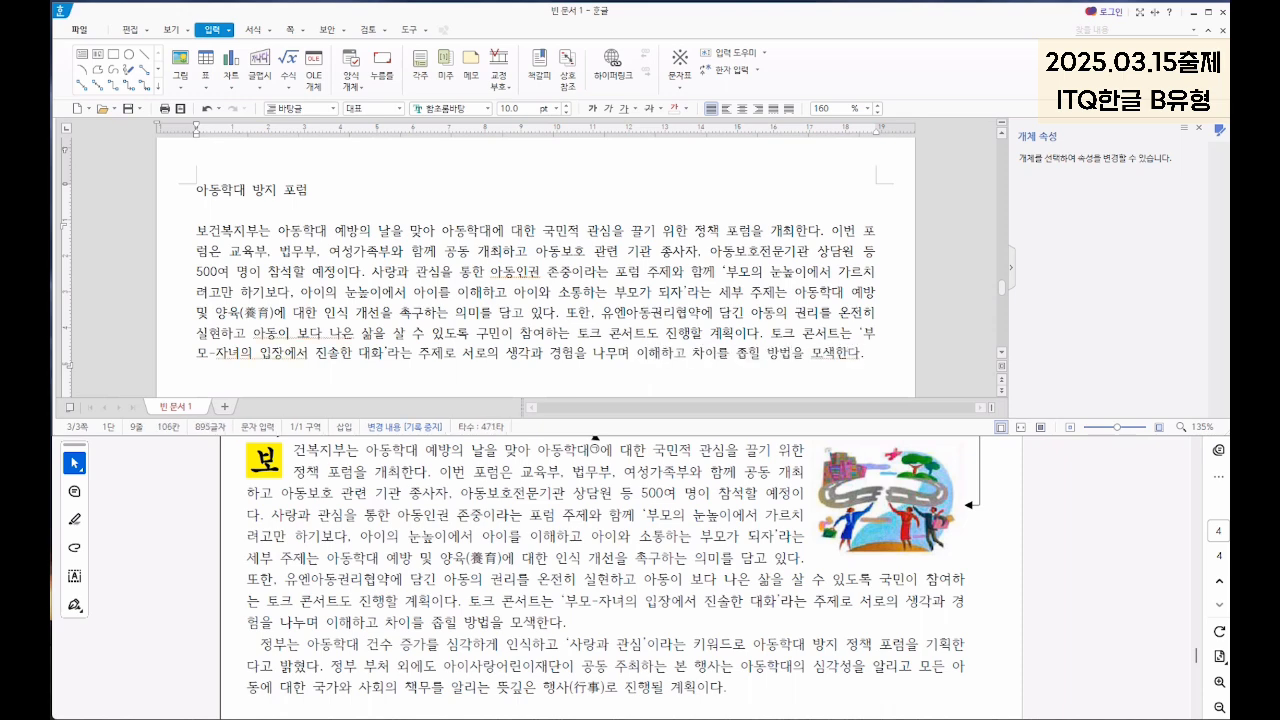
Step: Begin an indented second paragraph and write it from "정부는 아동학대 건수 증가를" through "책무를 알리는 뜻깊은 행사"
key(Return)
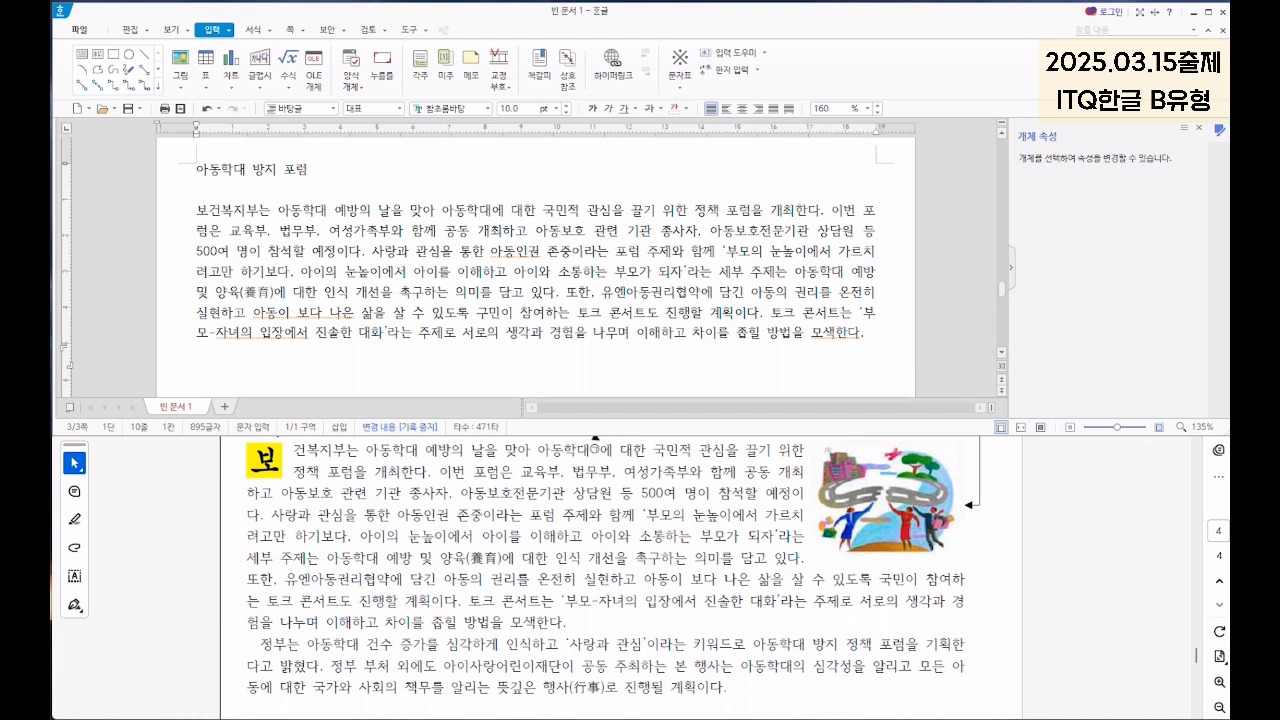
text(정부는 아동학대)
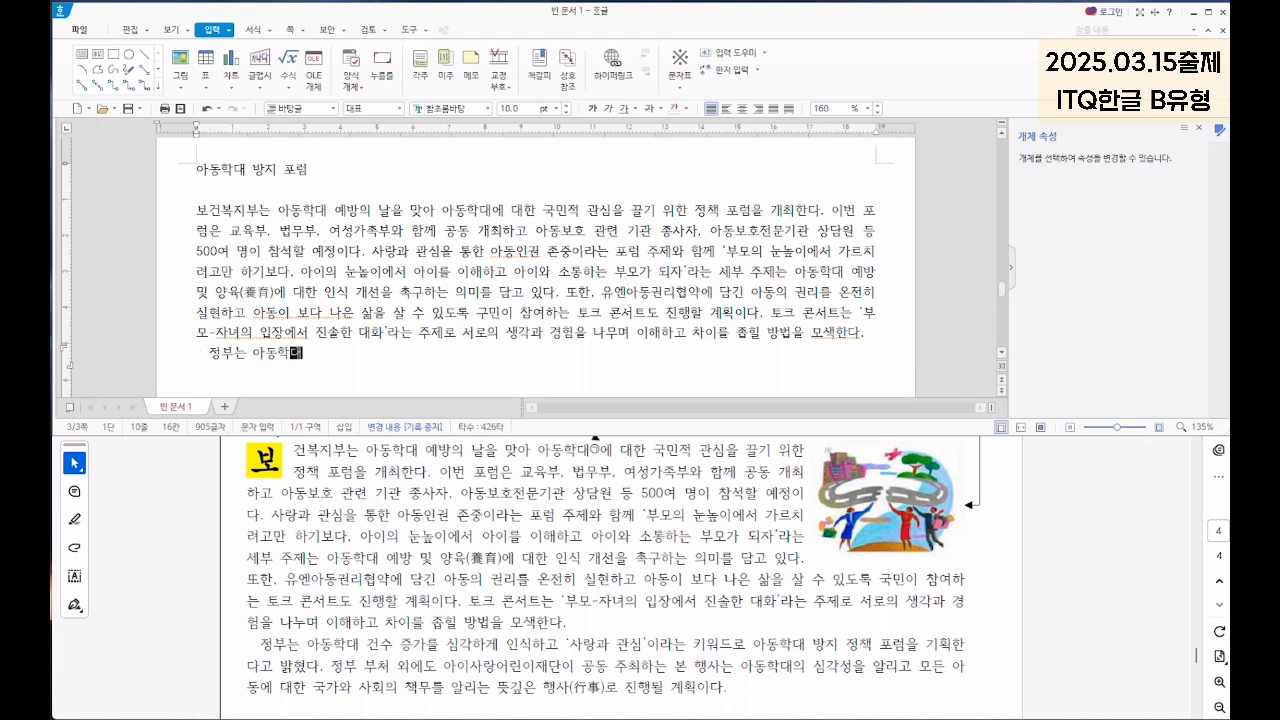
text( 건수 증가를 심각하게 인식하고 '사랑과 관심'이라는 키워드로 아동학대 방지 정책 포럼을 기획한다고 )
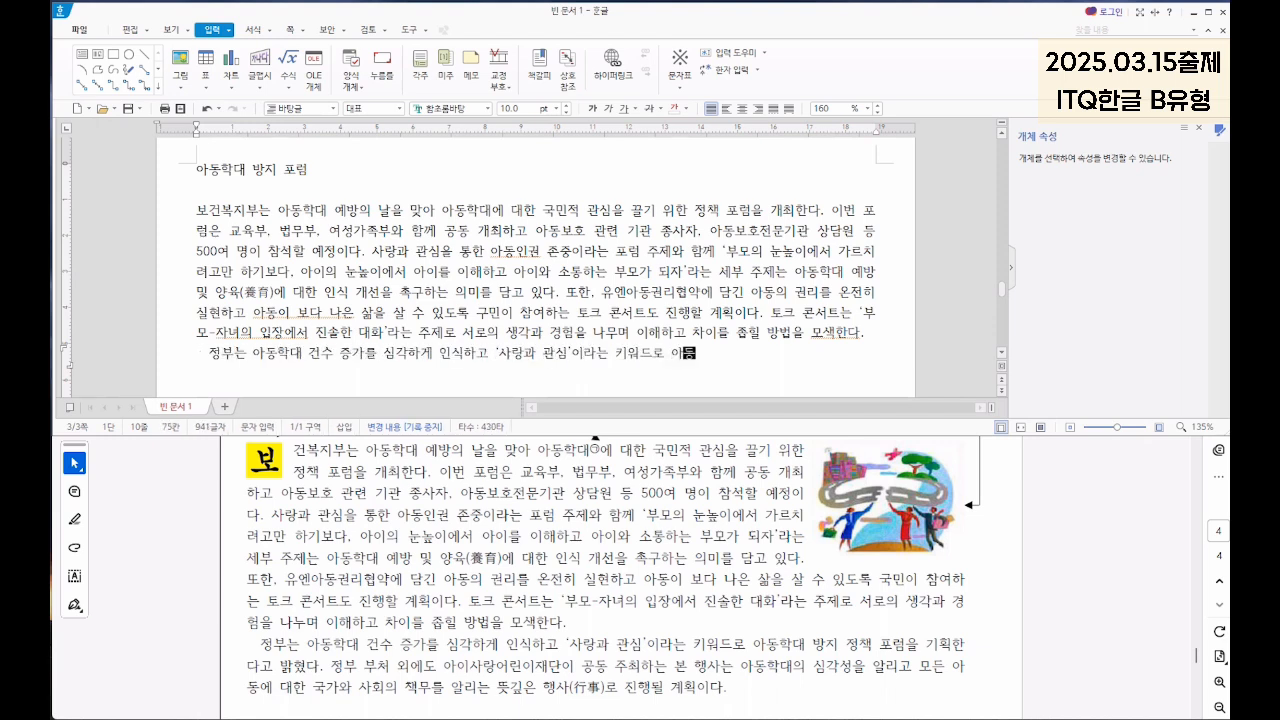
text(밝혔다. 정부 부처 외에도 아이사랑어)
text(린이재단이 공동 주최하는 본 행사는 아동학대의 심각성을 알리고 모)
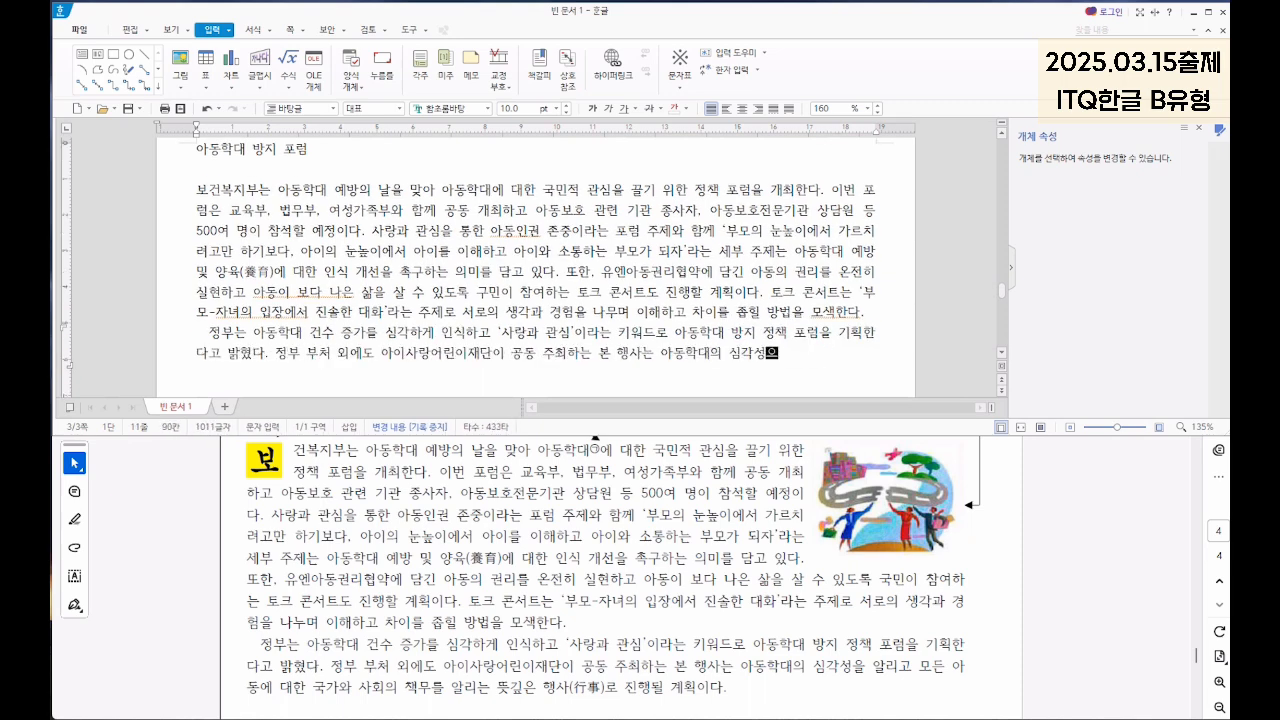
text(든 아동에 대한 국가와 사회의 책무를 알리는 뜻깊은 행사)
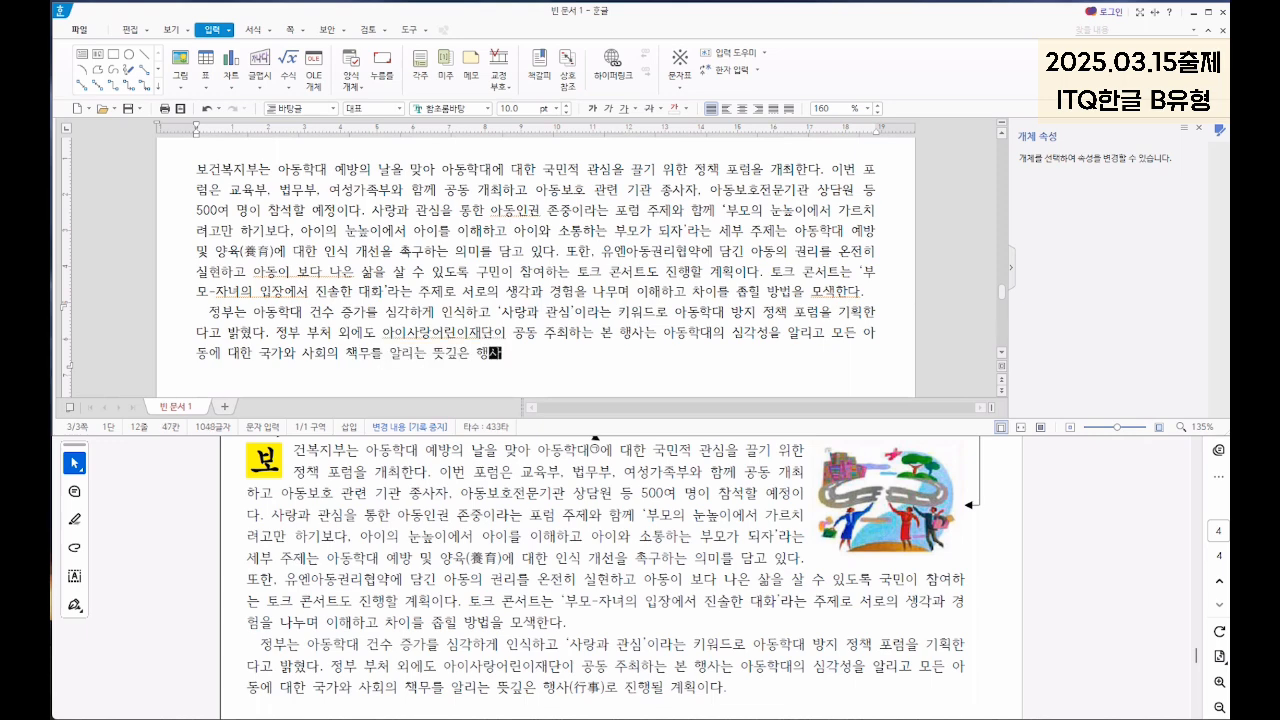
Step: Convert 행사 to Hanja 行事 in the 한글(漢字) format and finish the paragraph with "로 진행될 계획이다."
key(F9)
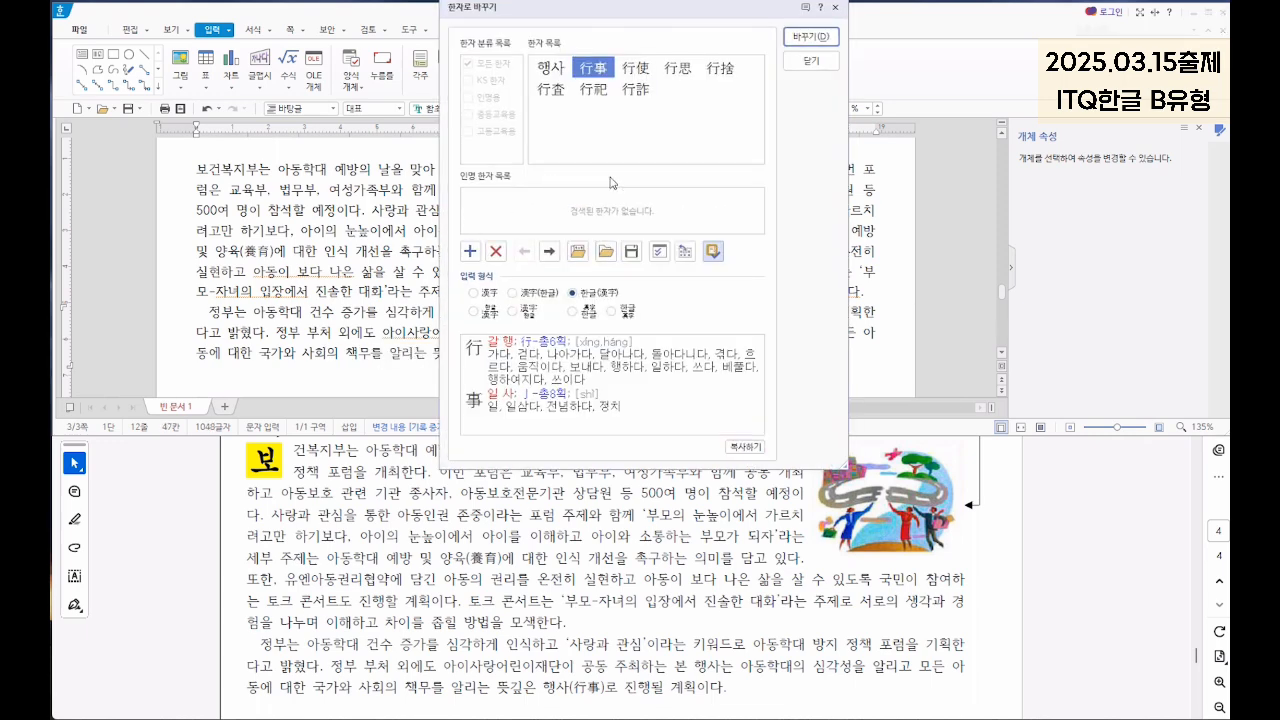
mouse_move(605, 70)
click(810, 37)
text(로 진행될 계획)
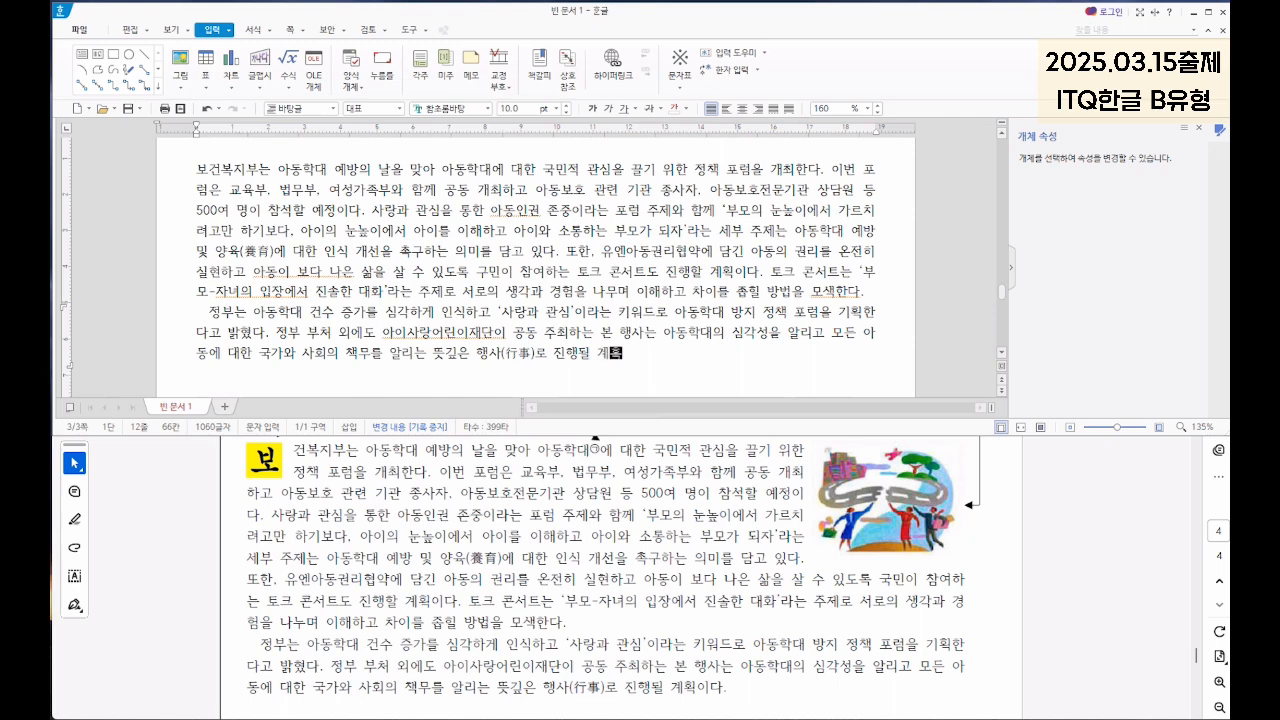
text(이다.)
Step: Create a header (머리말) for both pages (양쪽) with the no-shape (모양 없음) layout
scroll(576, 341, up, 3)
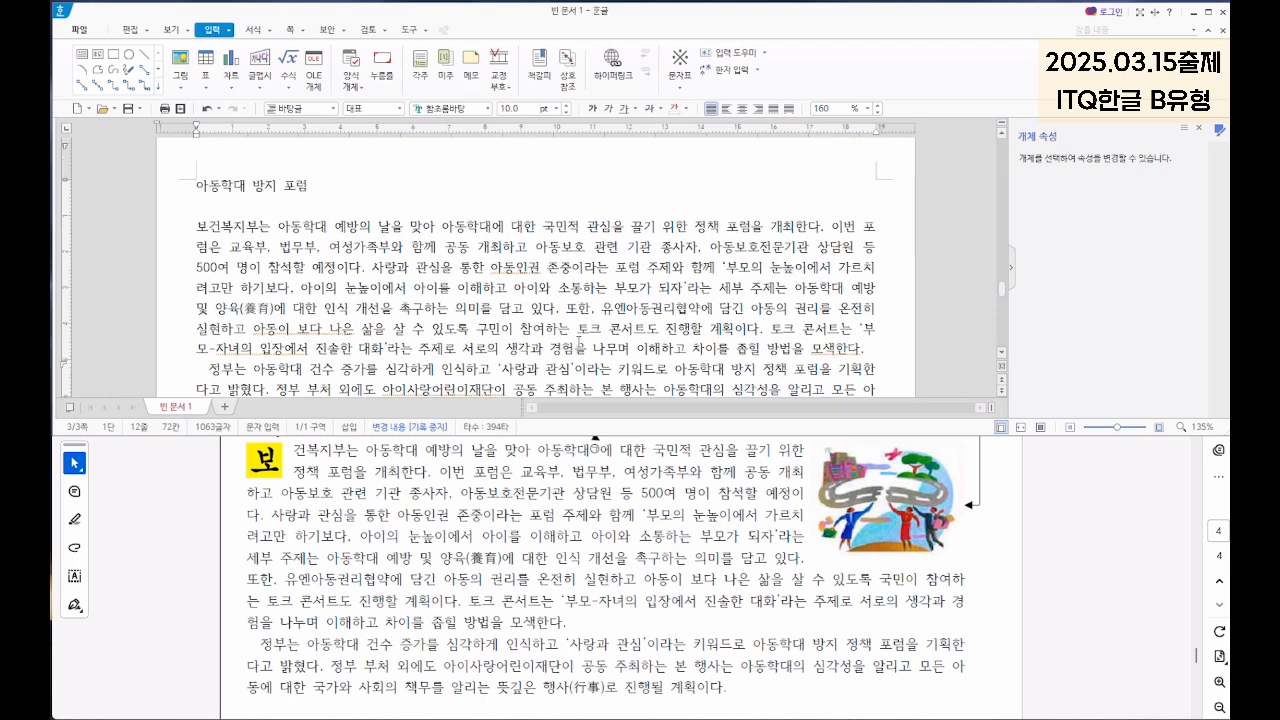
click(640, 525)
scroll(684, 520, up, 3)
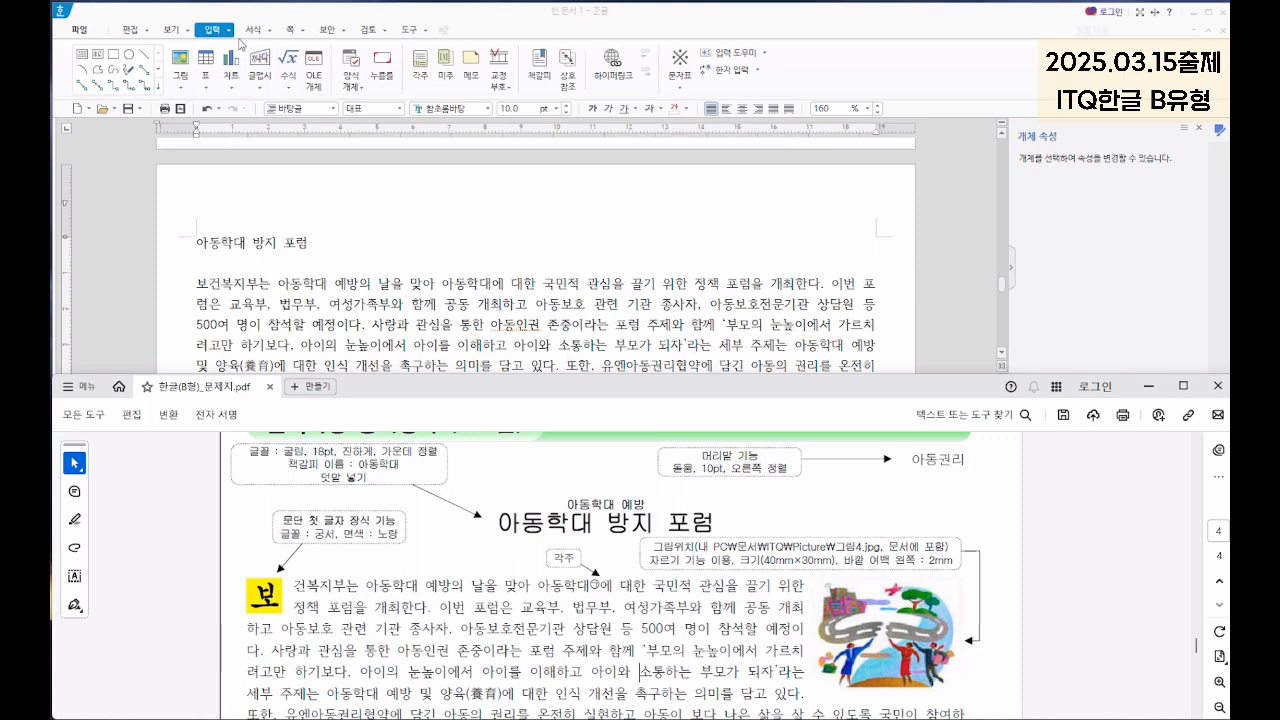
click(267, 37)
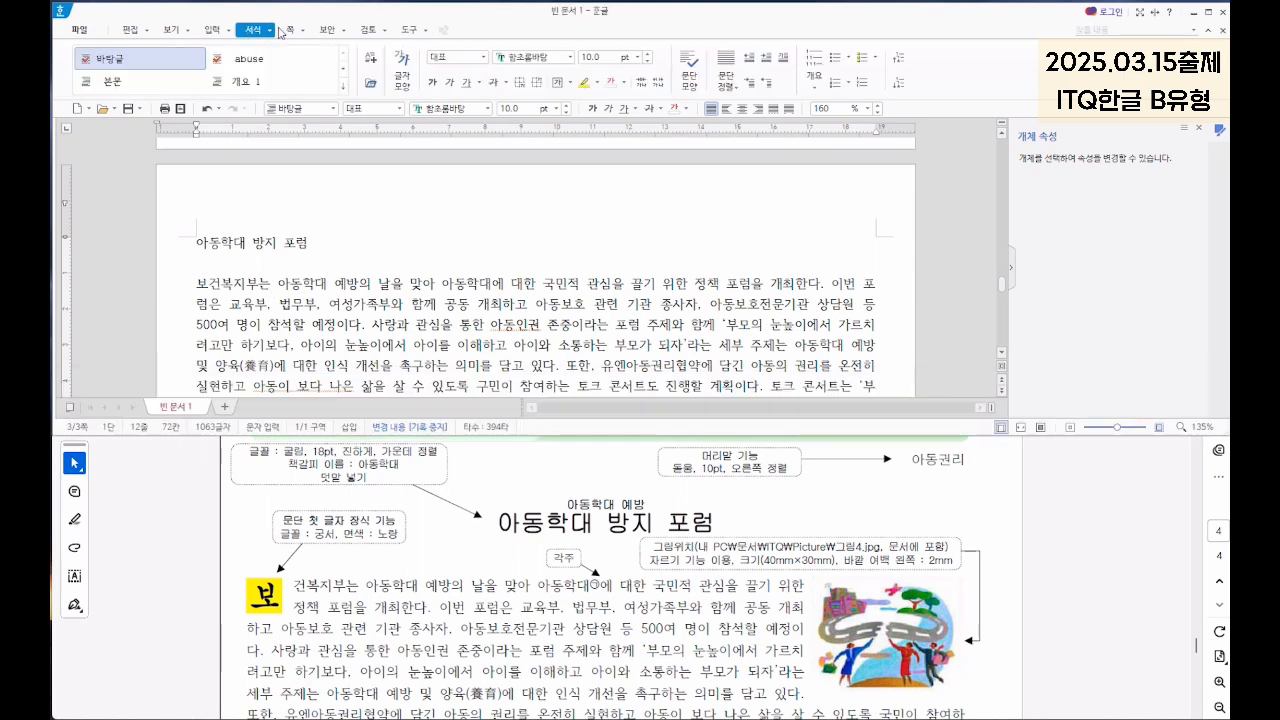
click(287, 30)
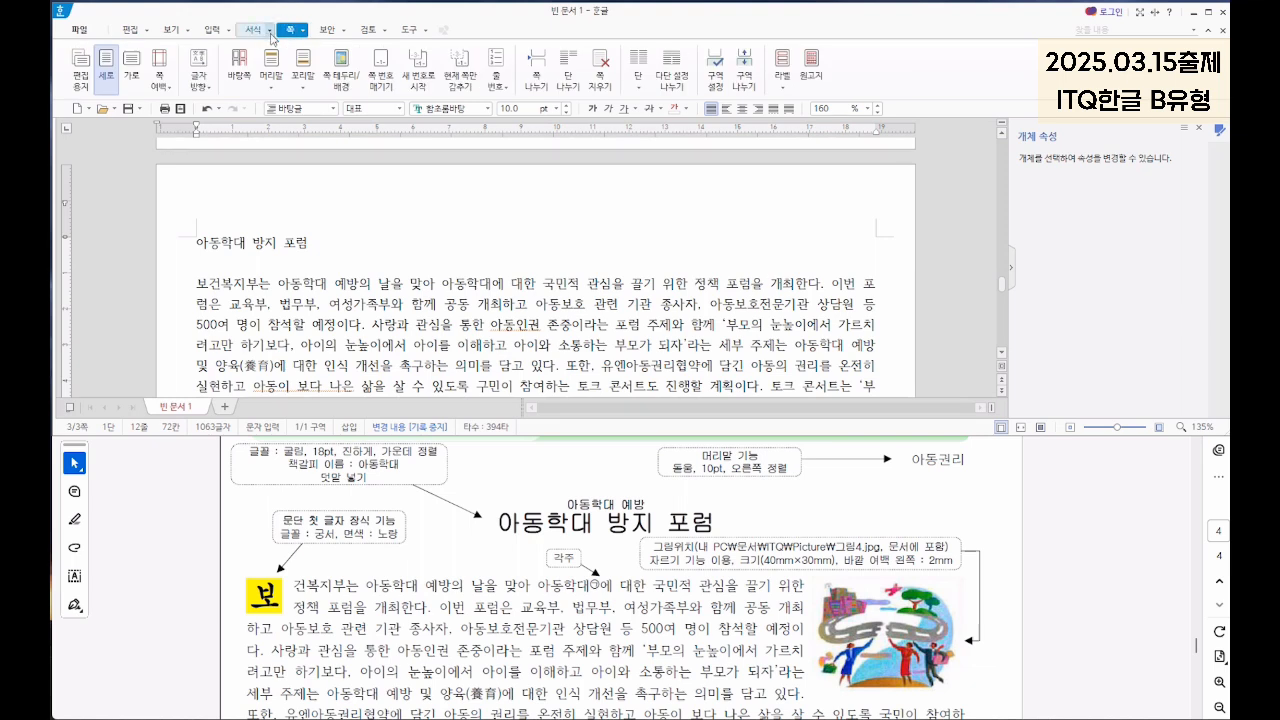
click(275, 90)
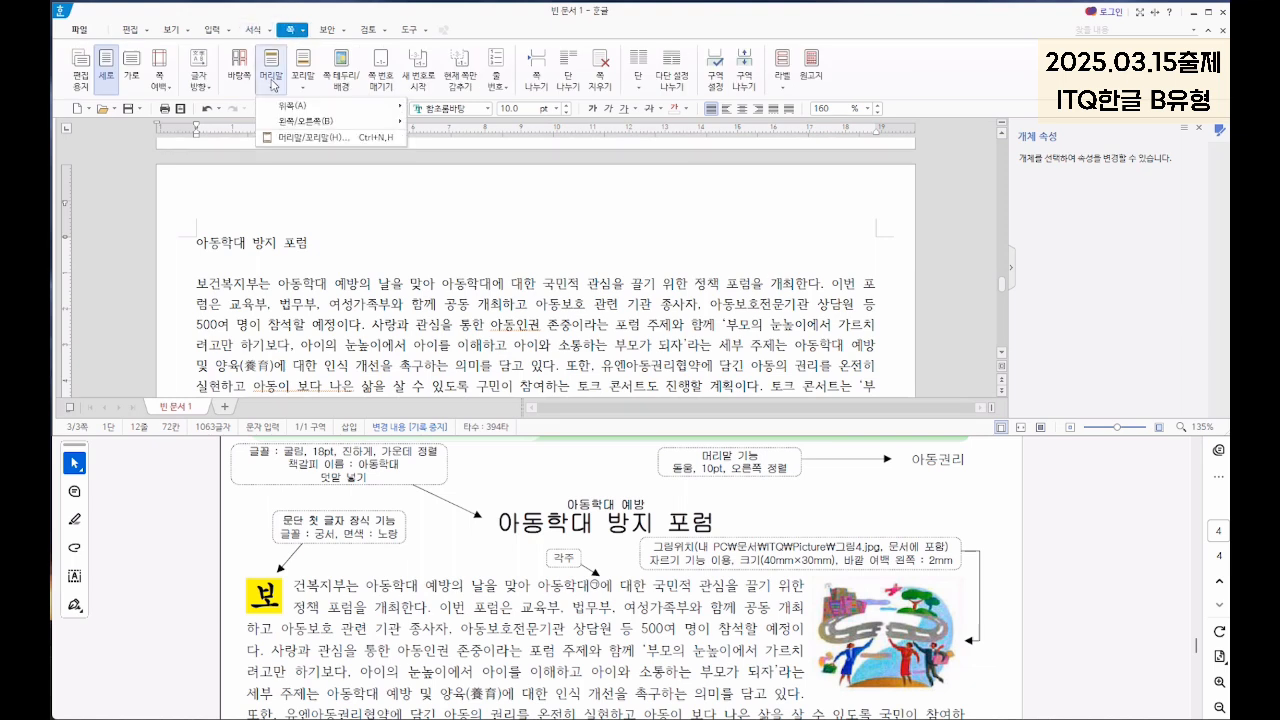
click(297, 137)
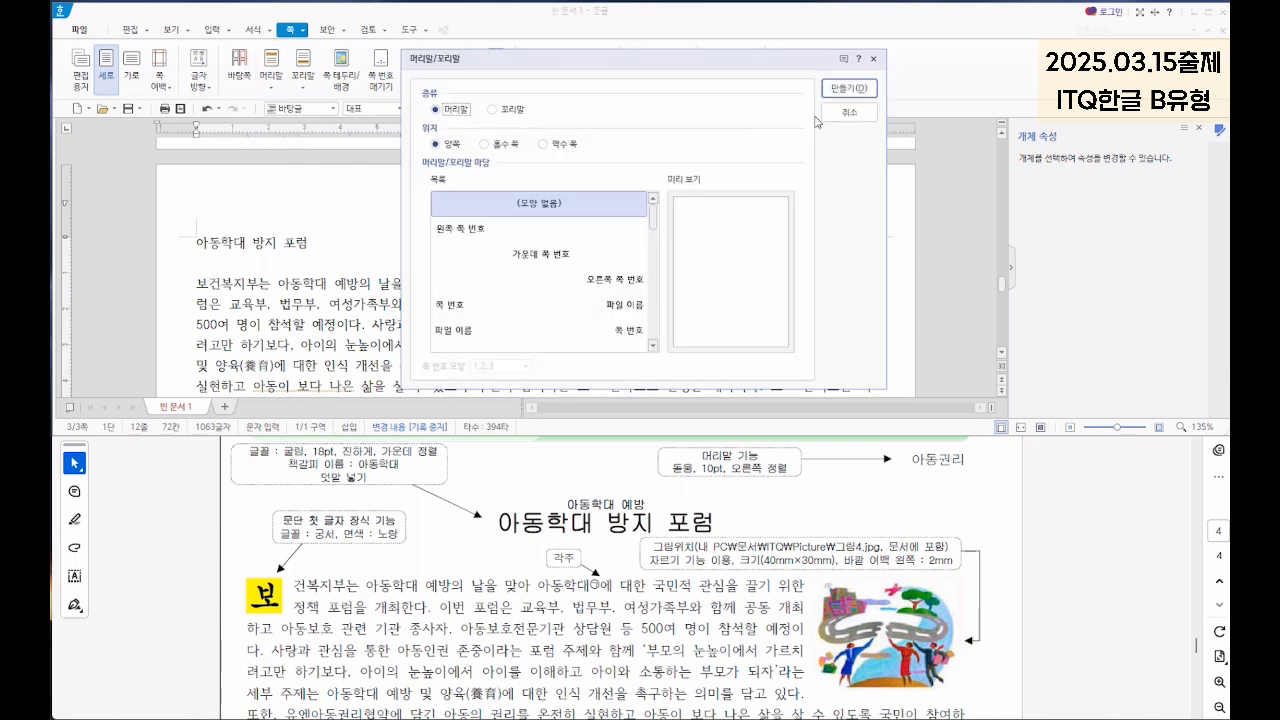
click(849, 88)
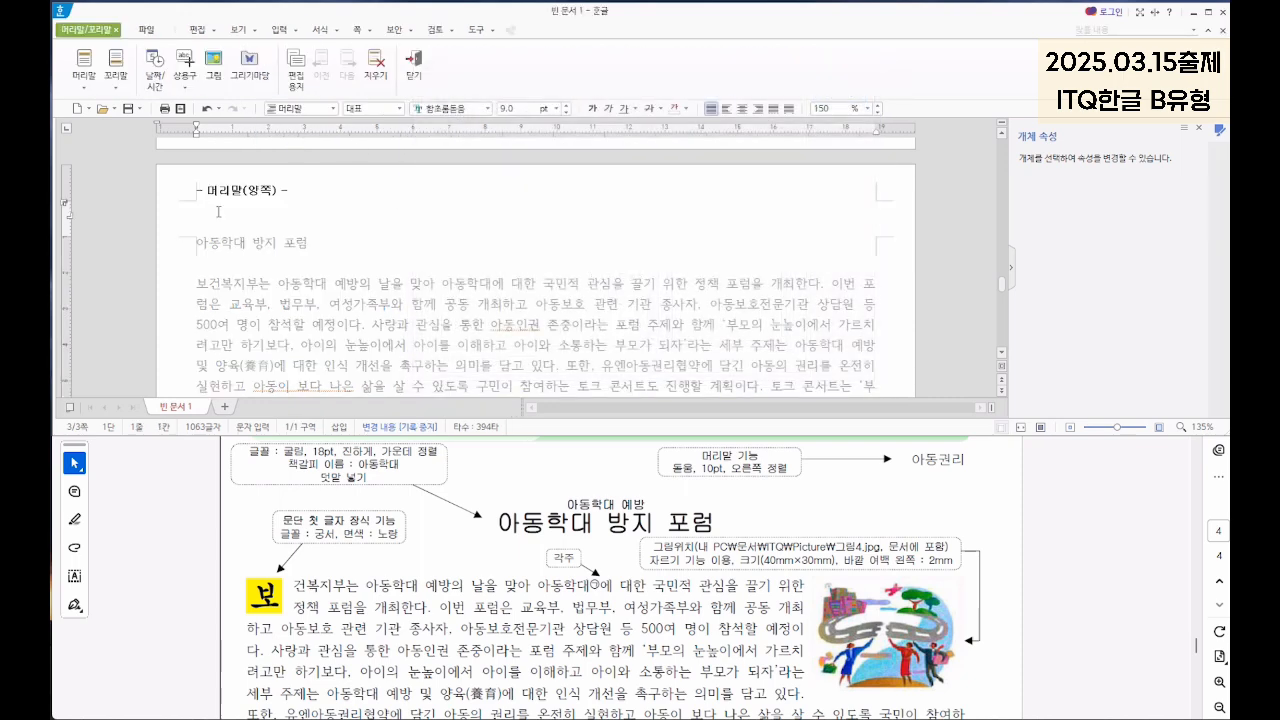
Step: Enter 아동권리 in the header, format it as 돋움, 10 pt, right-aligned, and close header editing
text(아동권리)
double_click(219, 211)
text(돋움)
key(Return)
click(510, 108)
text(10)
key(Return)
click(773, 108)
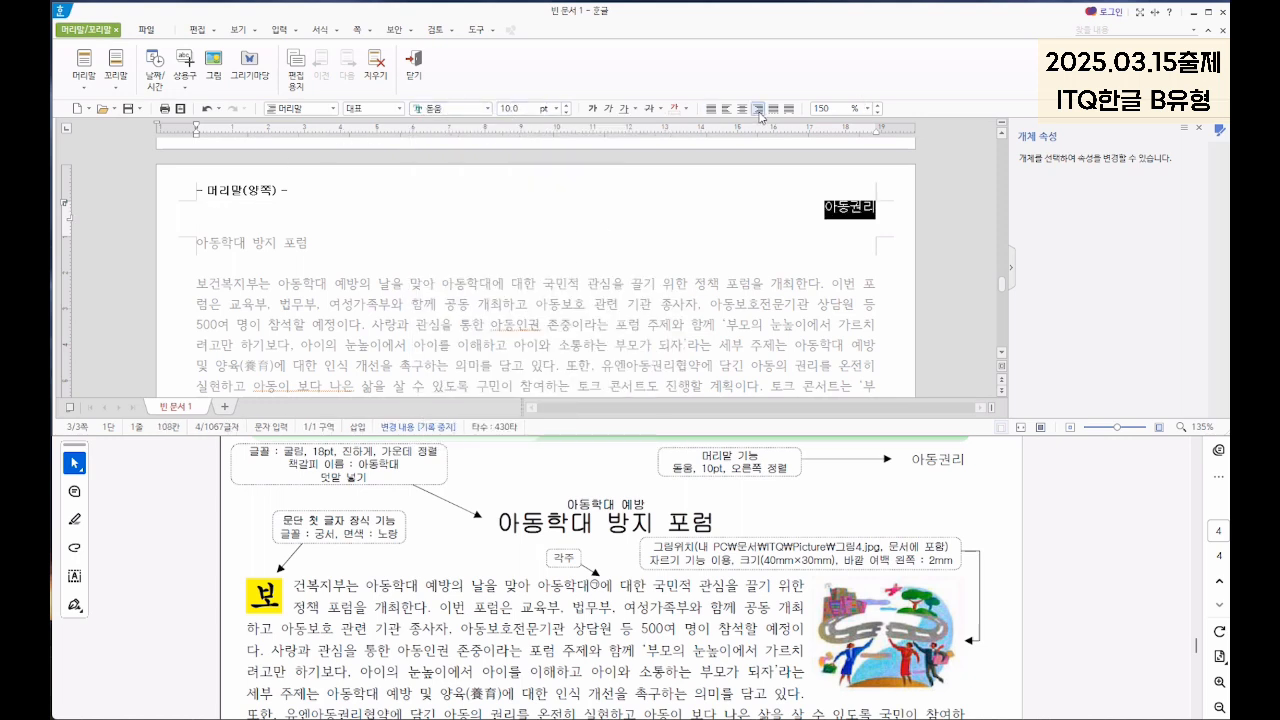
click(418, 68)
Step: Format the title "아동학대 방지 포럼" as 굴림, 18 pt, bold and centered
scroll(320, 230, up, 2)
drag(197, 228, 325, 229)
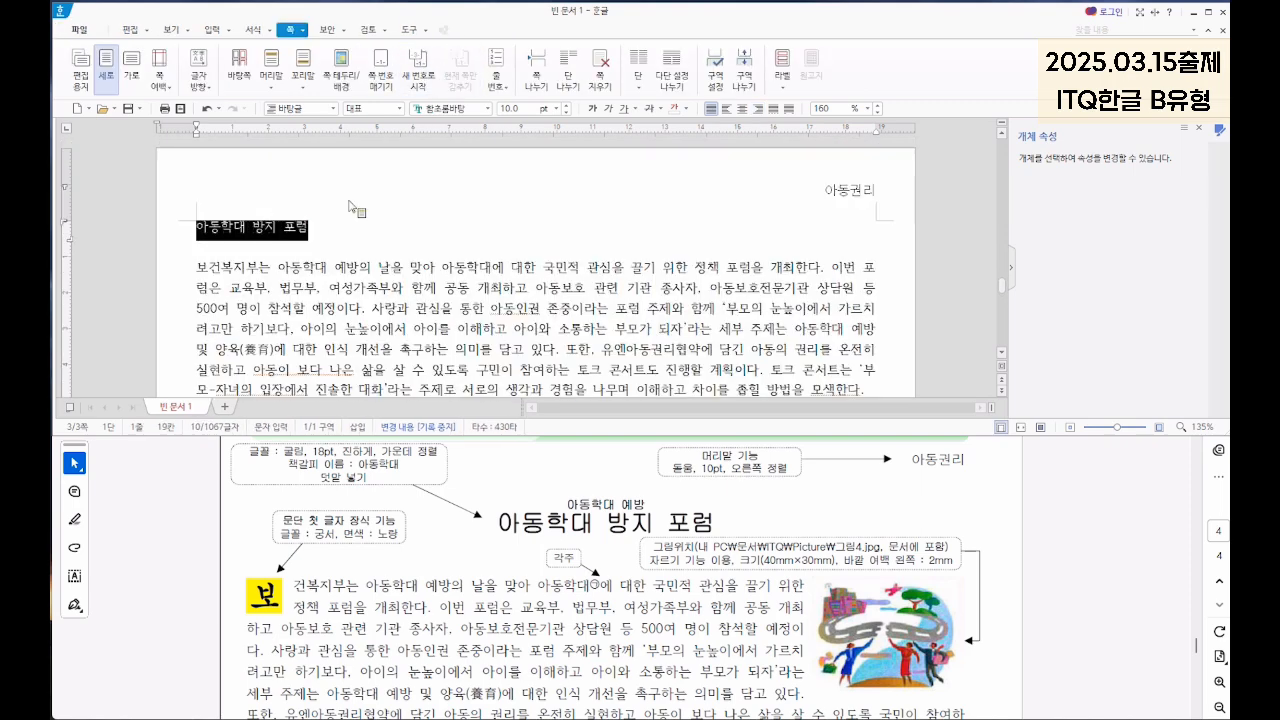
click(428, 108)
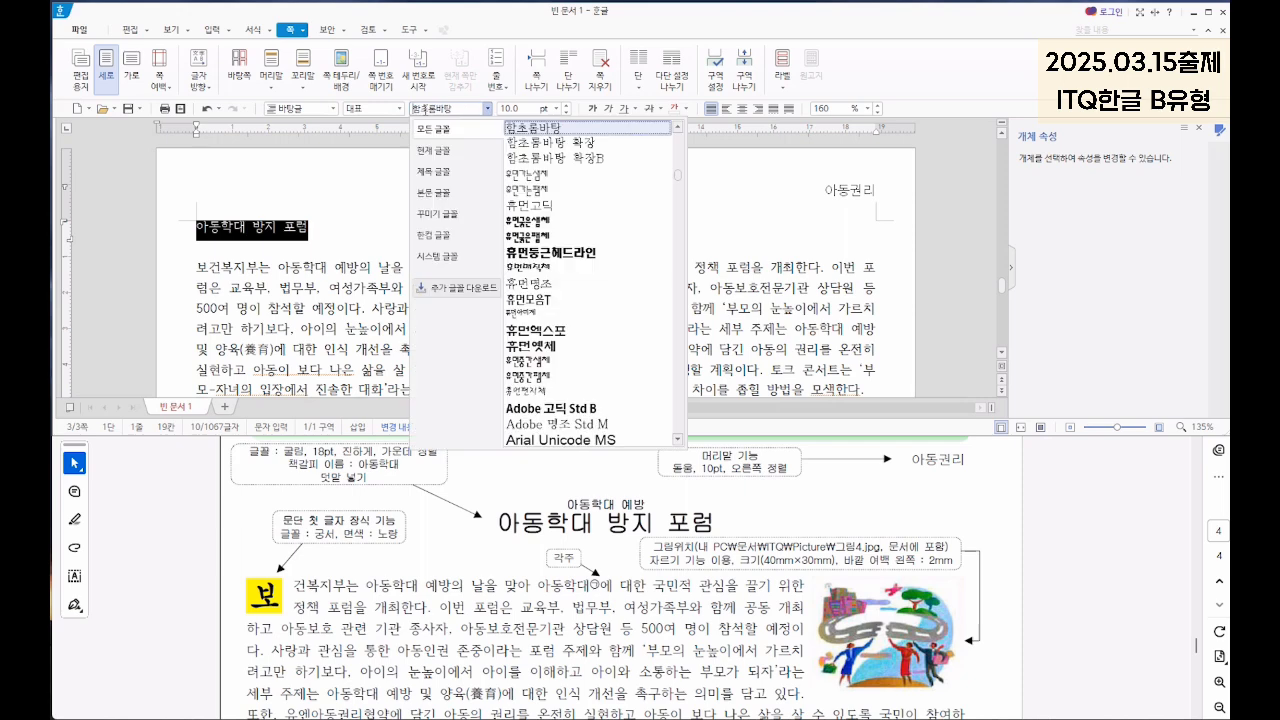
text(굴림)
key(Return)
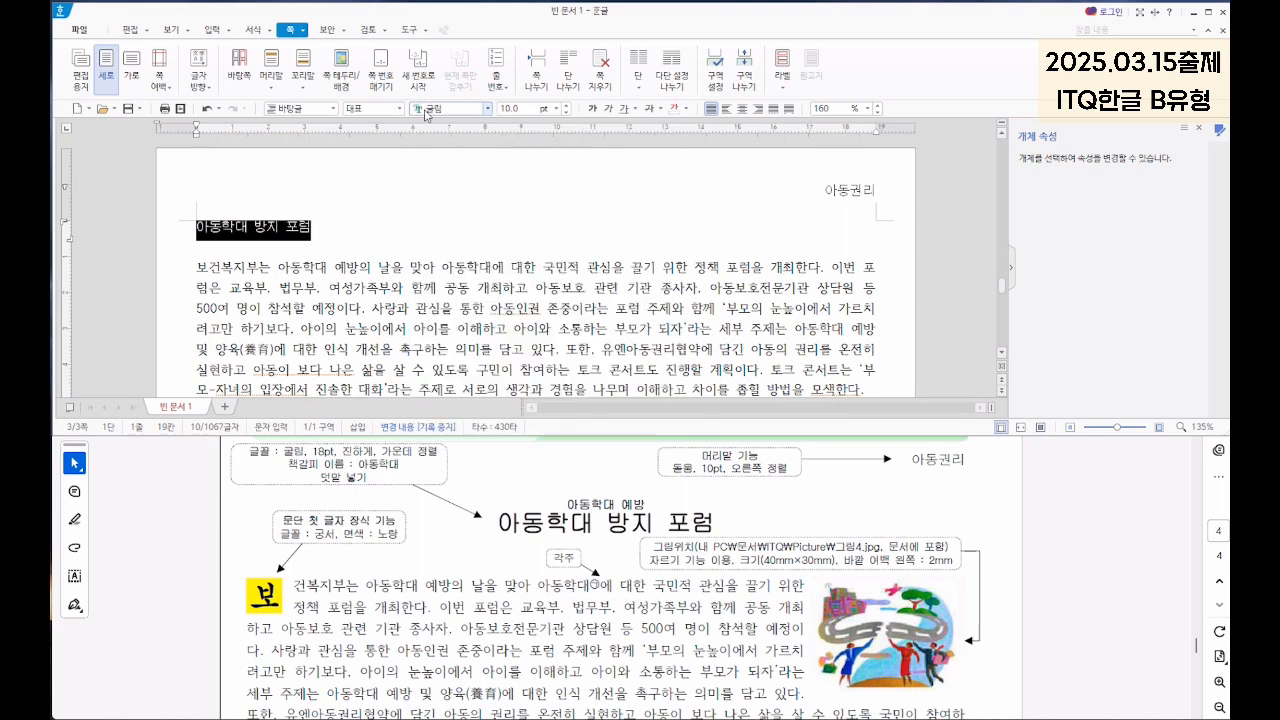
click(510, 108)
text(18)
key(Return)
click(592, 108)
click(742, 108)
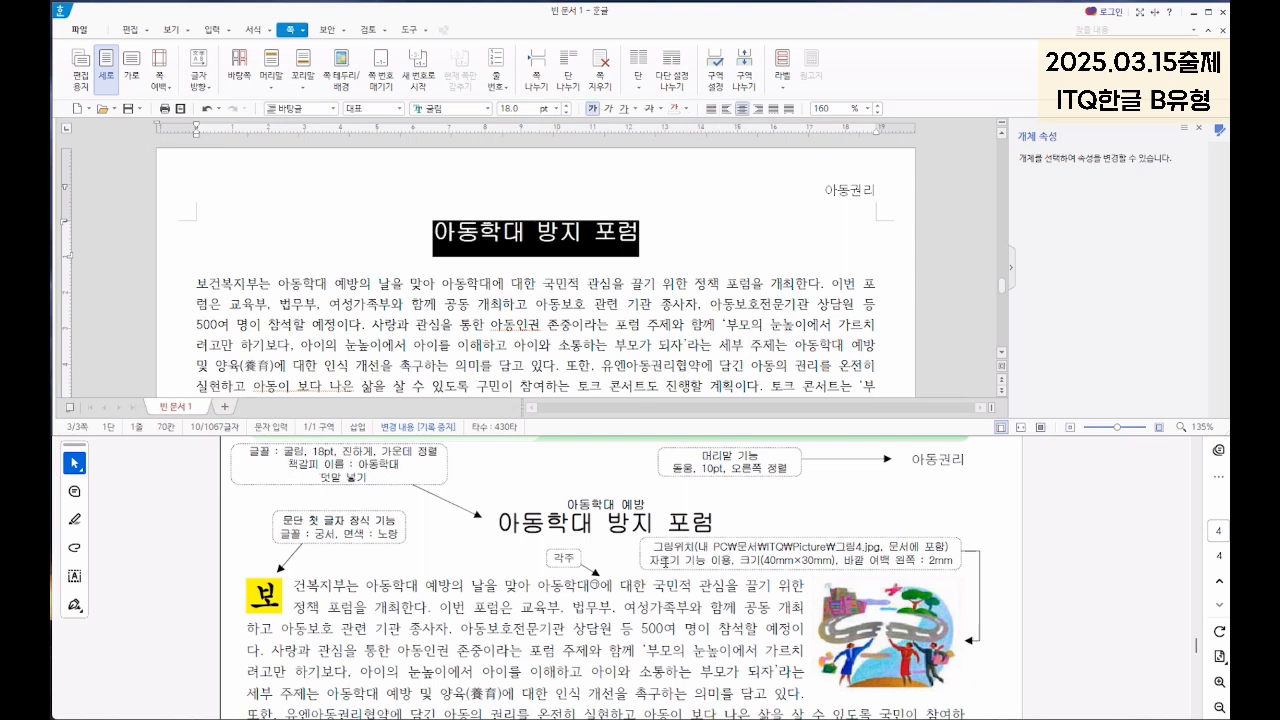
Step: Add the ruby text (덧말) "아동학대 예방" above the title "아동학대 방지 포럼"
click(213, 30)
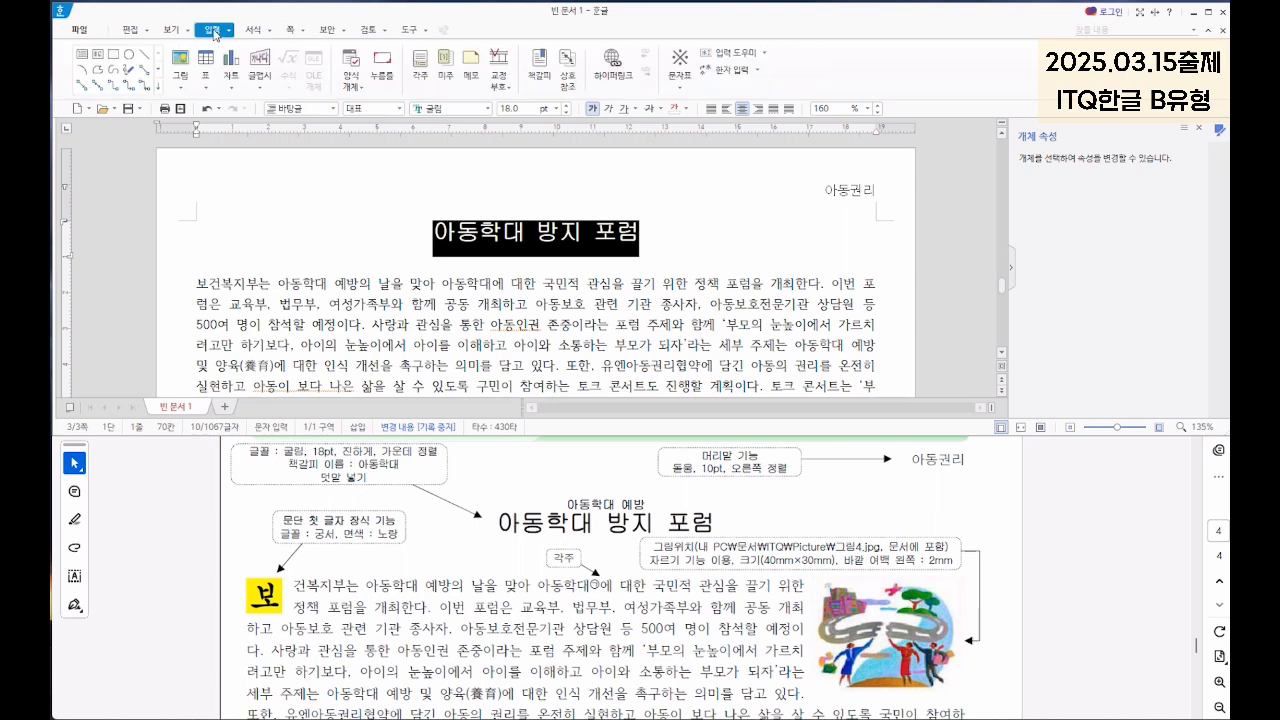
click(230, 31)
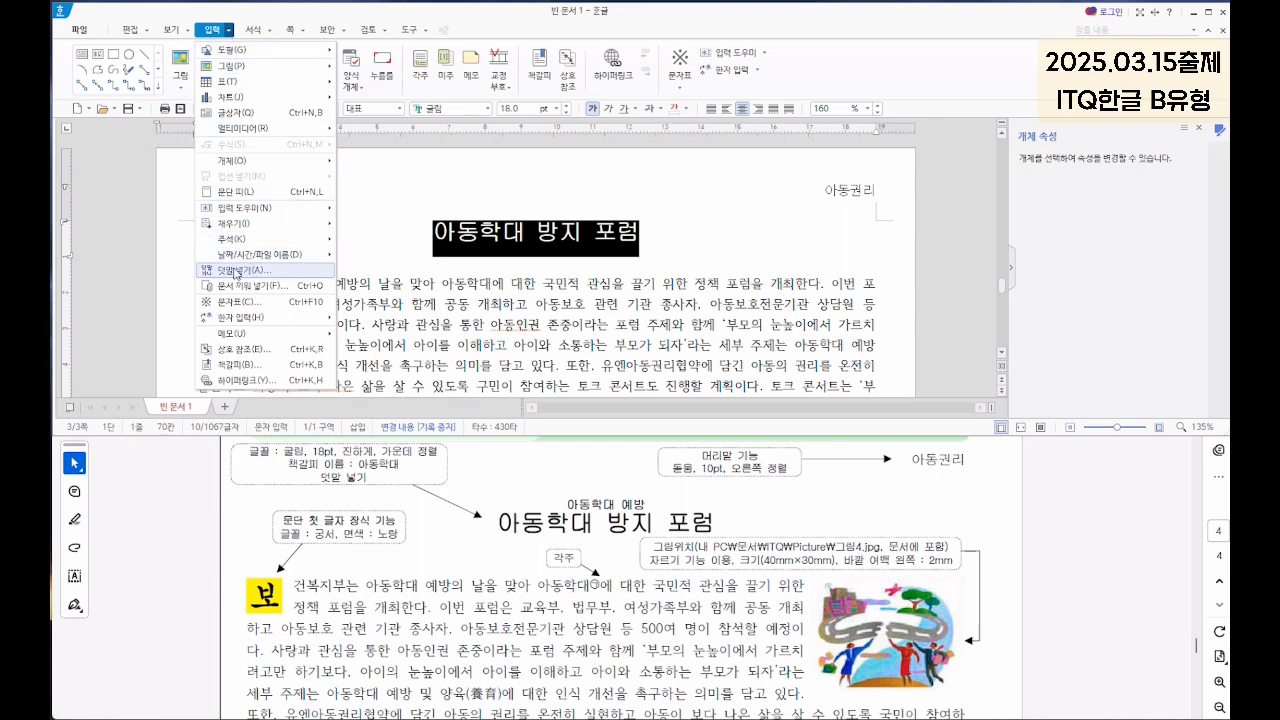
click(244, 271)
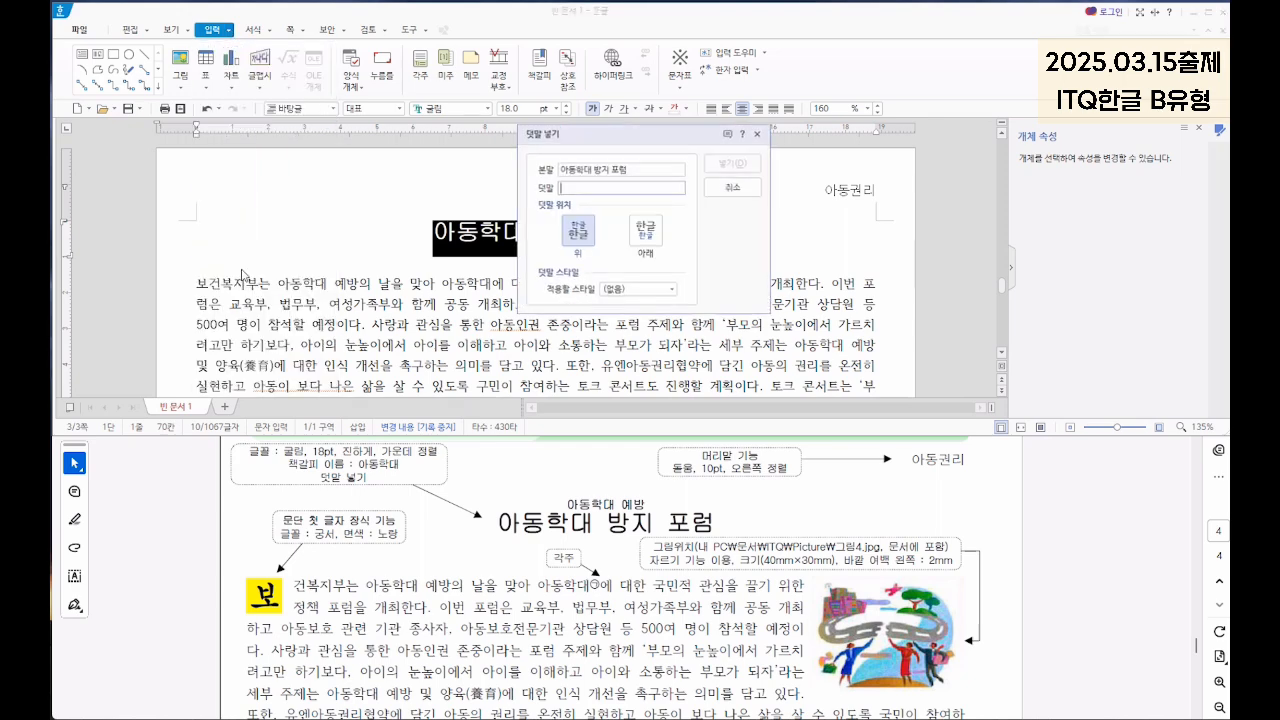
text(아동ㅎ)
text(학대 예방)
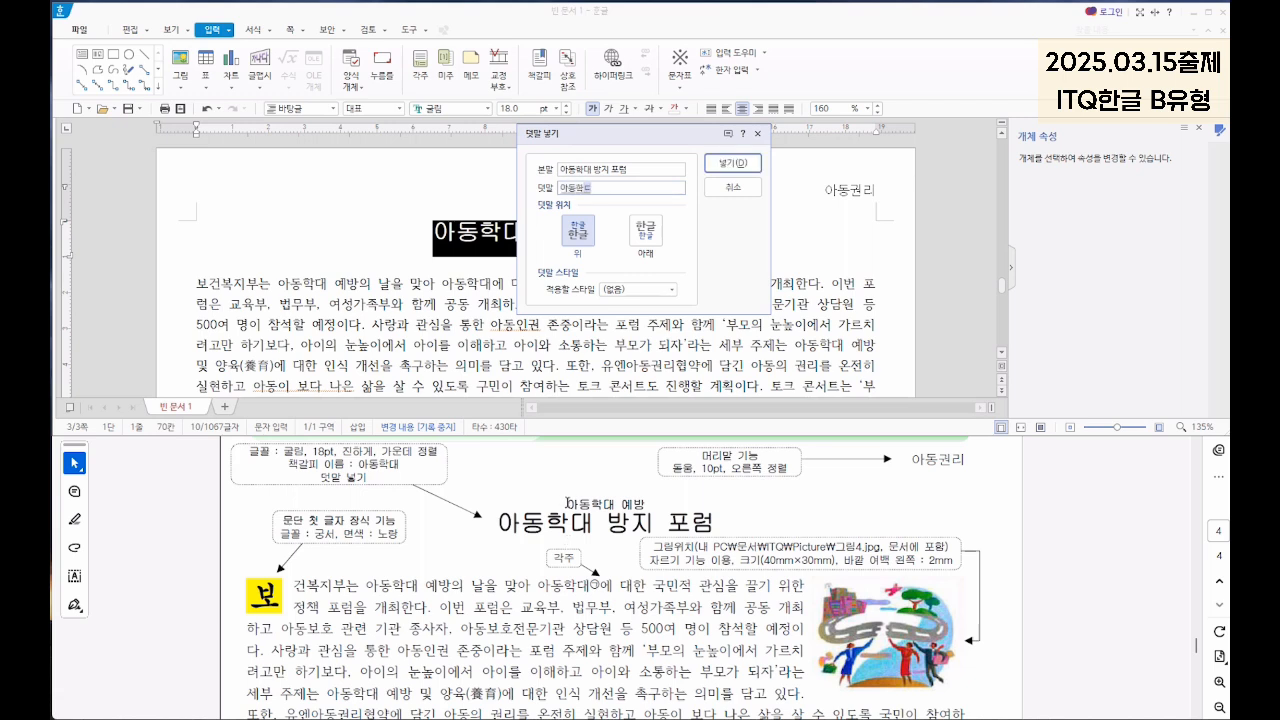
click(732, 162)
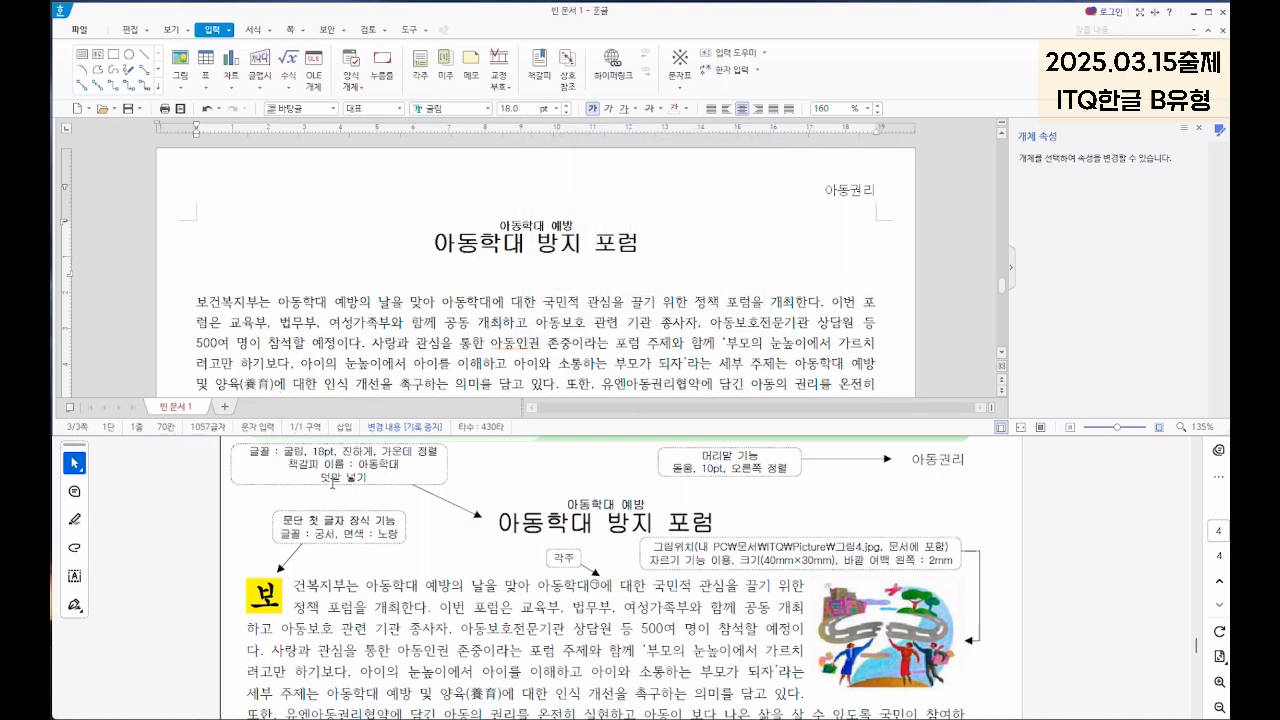
Step: Insert a bookmark (책갈피) named 아동학대 at the start of the title "아동학대 방지 포럼"
click(434, 242)
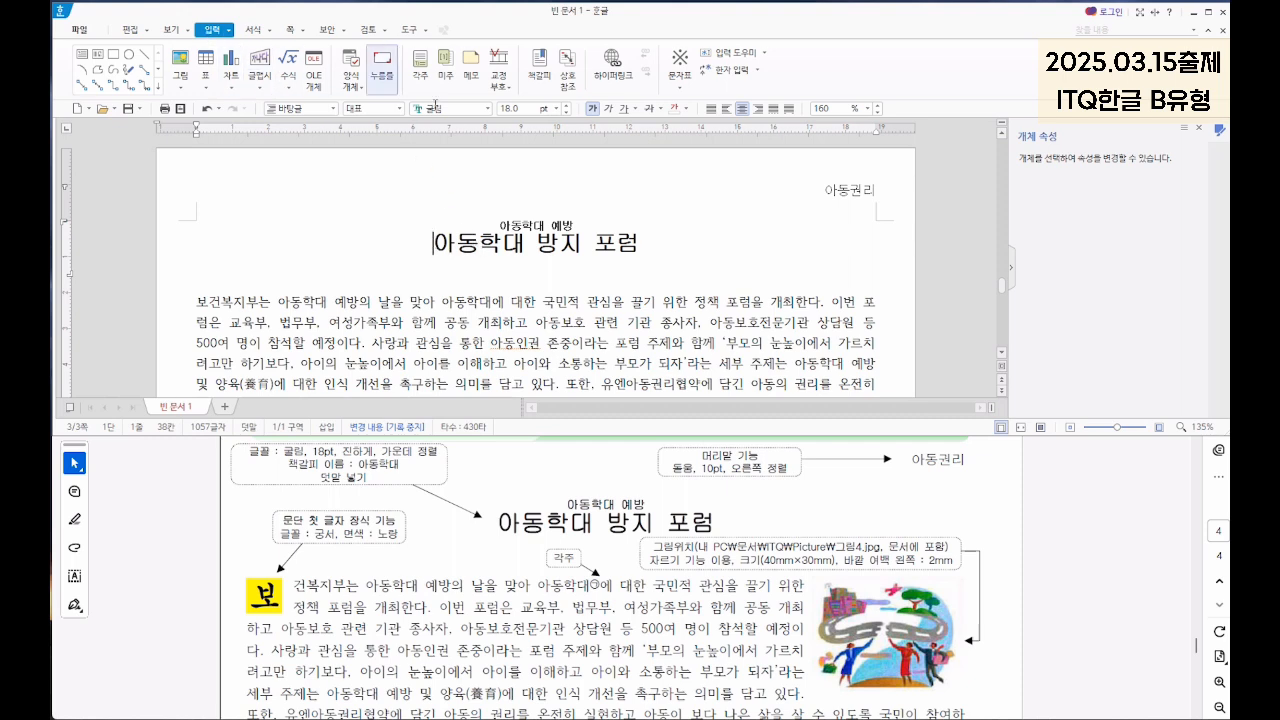
click(540, 76)
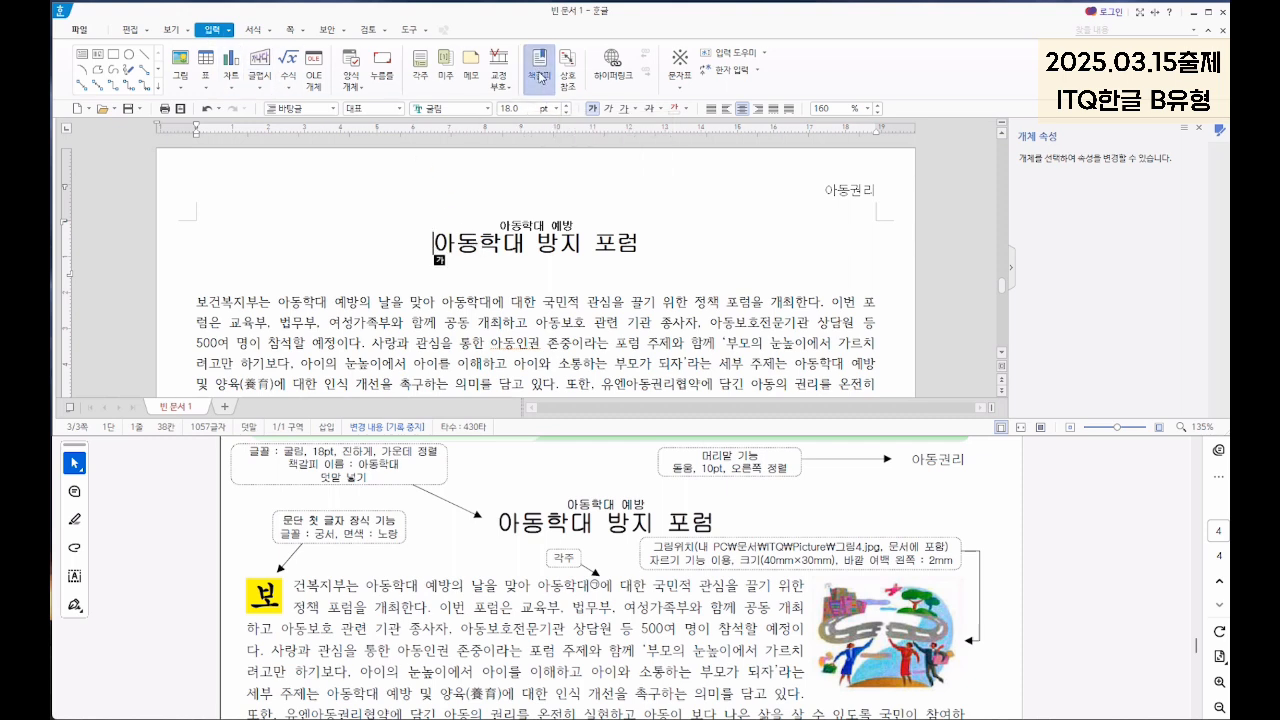
text(아동학대)
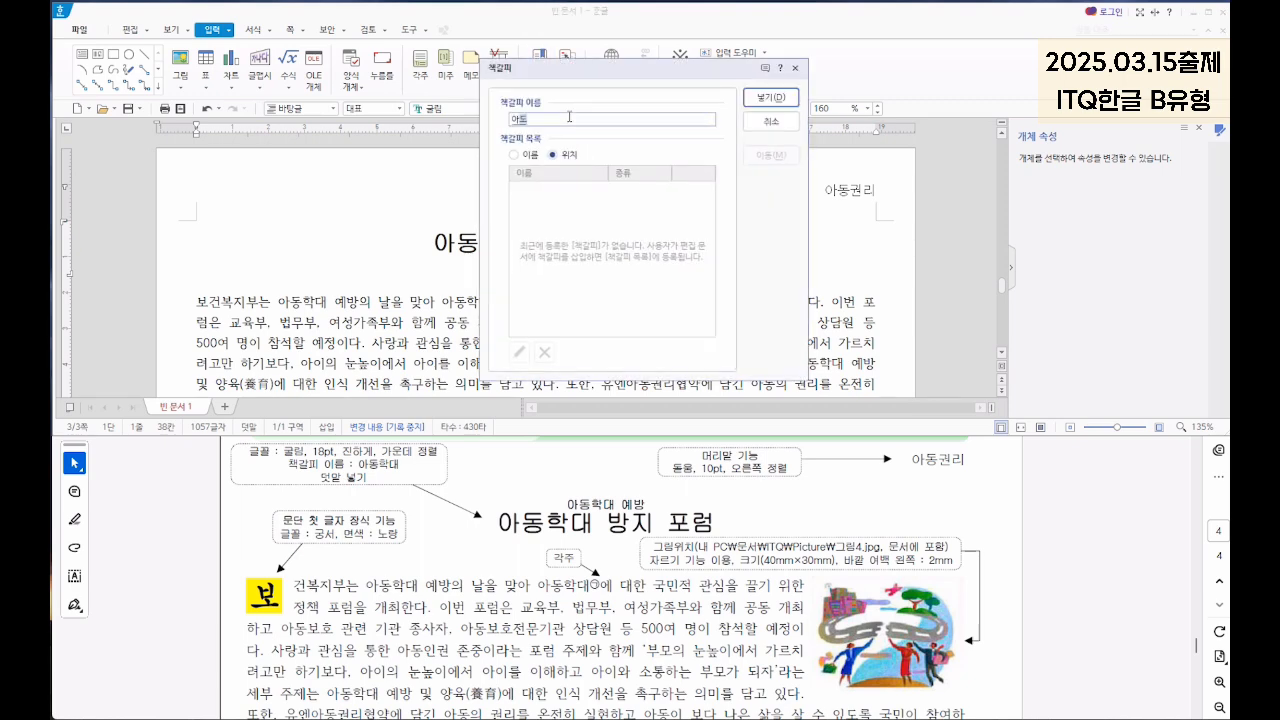
click(770, 98)
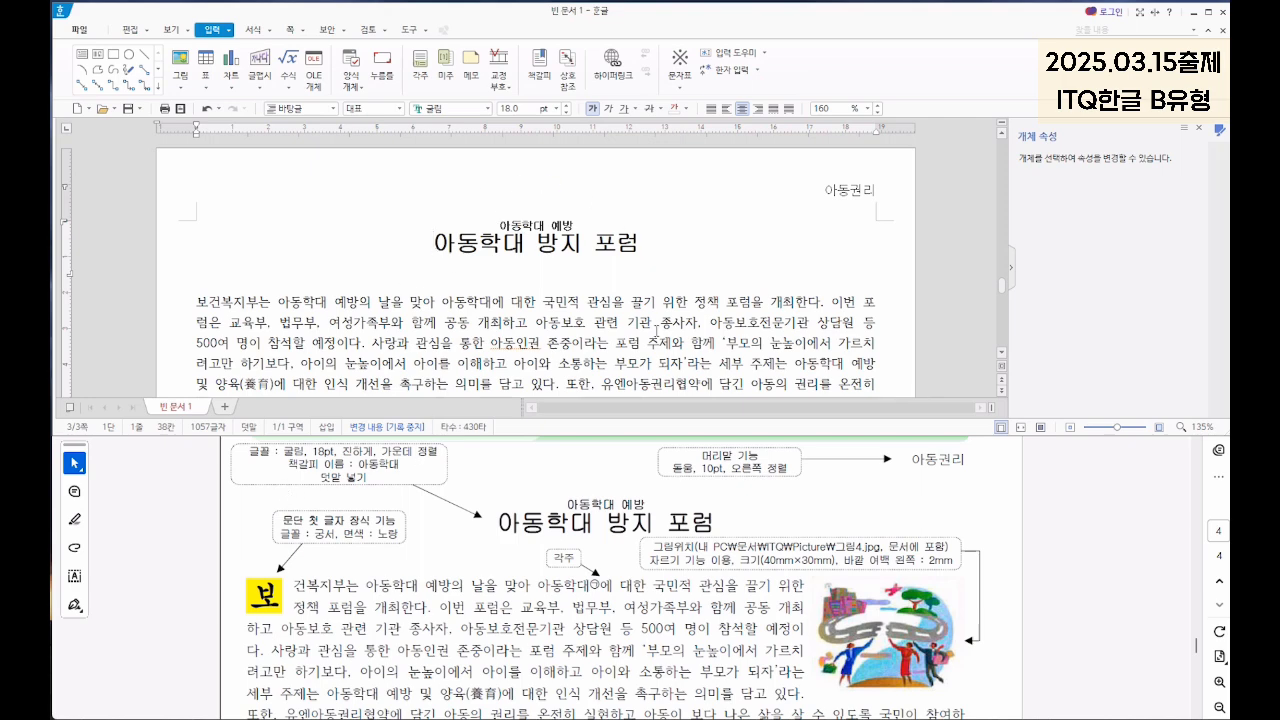
Step: Hyperlink the grayscale logo picture beside the 아동인권 WordArt to the 아동학대 bookmark in the current document
scroll(700, 300, up, 10)
scroll(857, 515, up, 5)
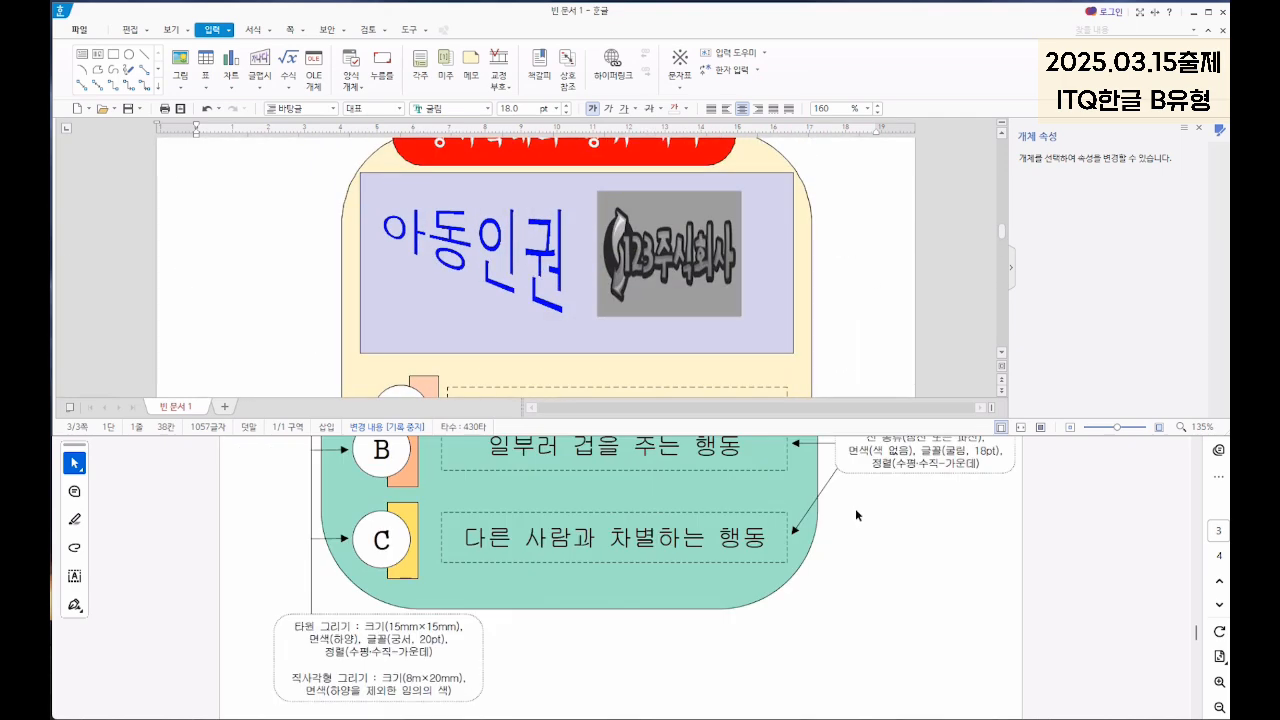
scroll(857, 515, up, 5)
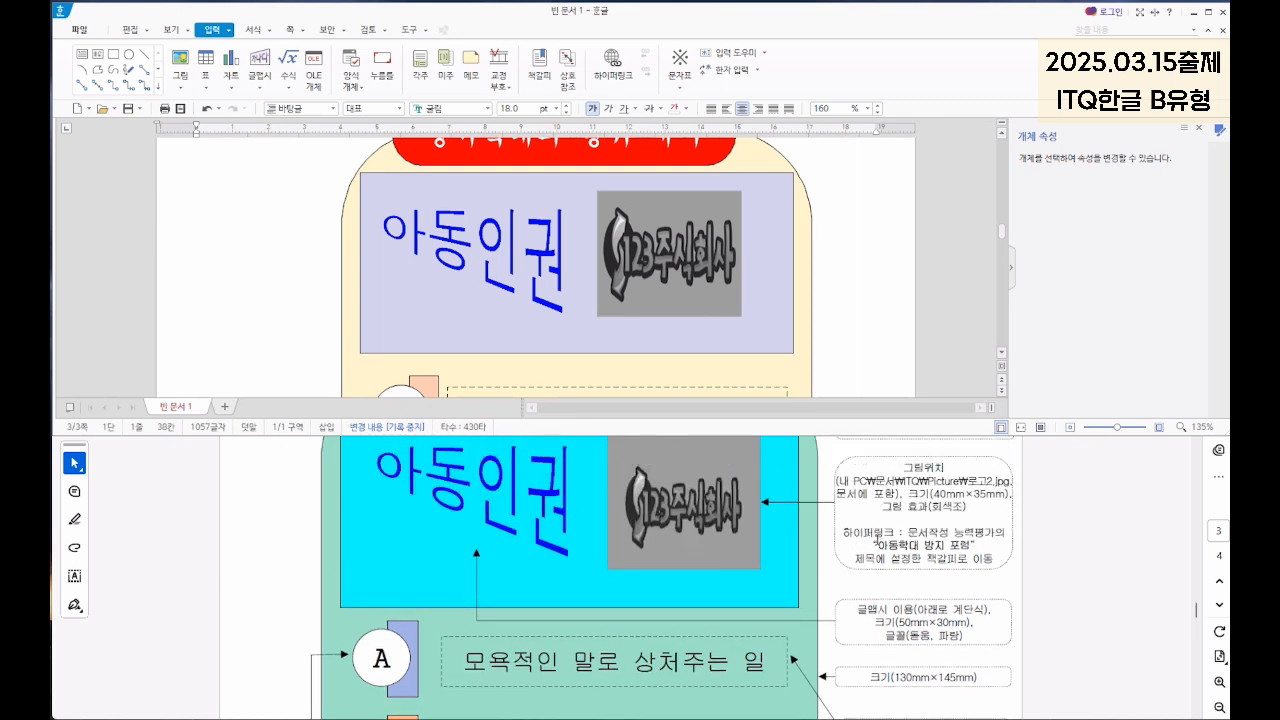
click(679, 257)
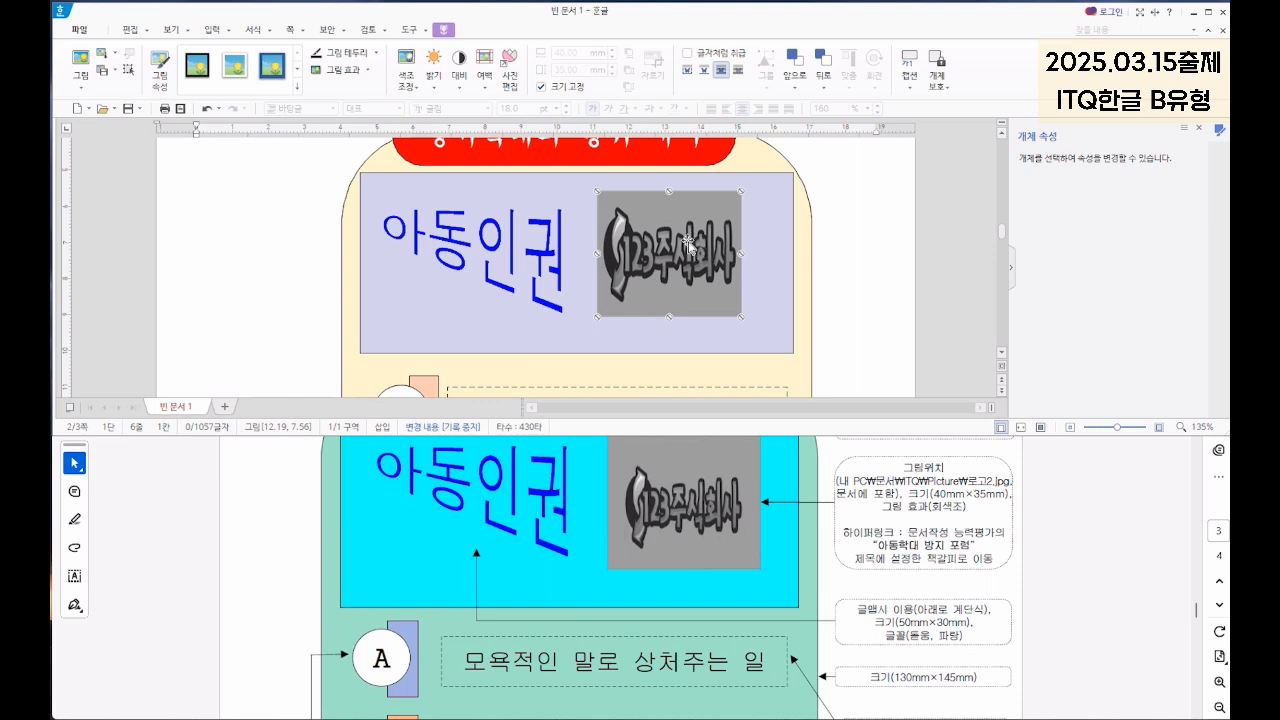
right_click(688, 243)
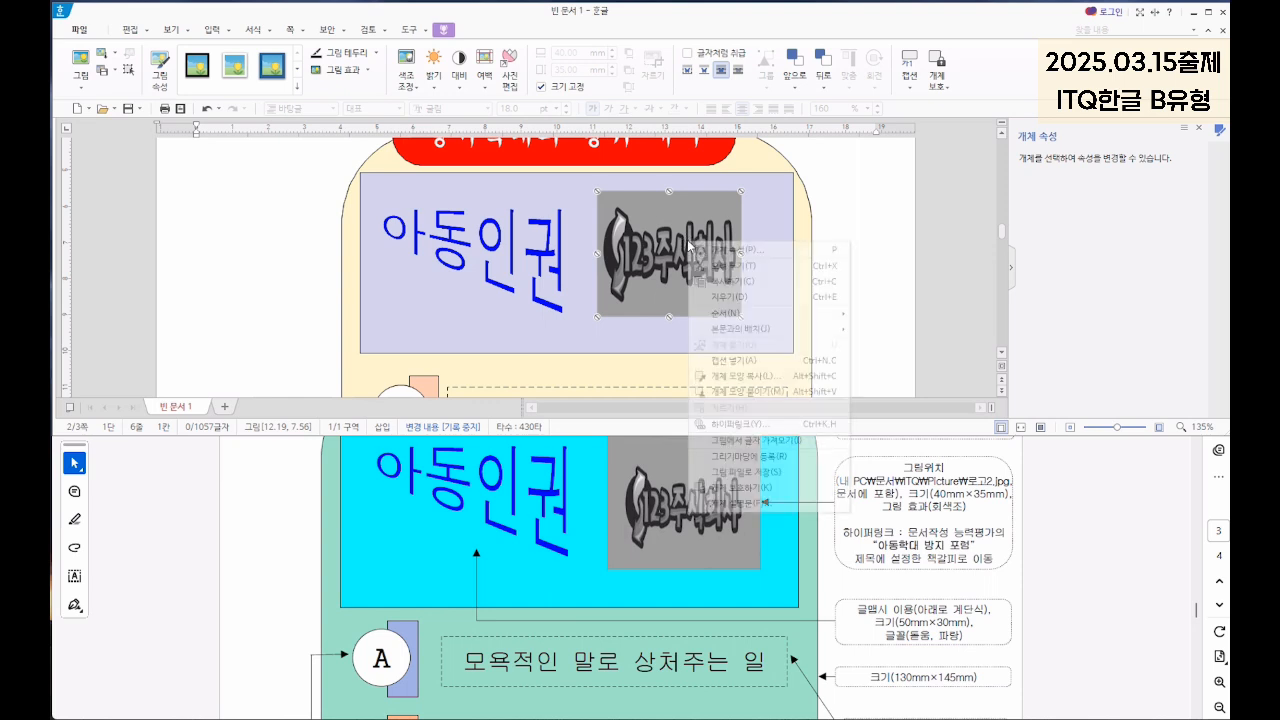
click(737, 425)
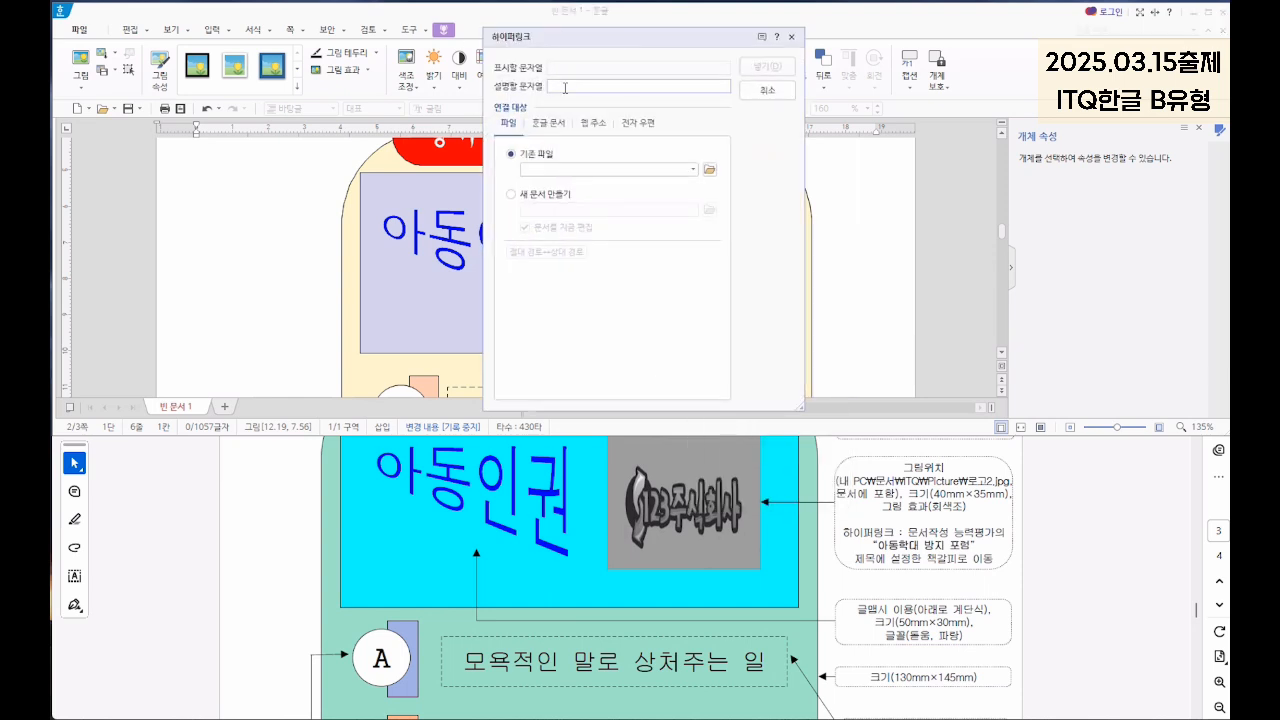
click(545, 124)
click(583, 237)
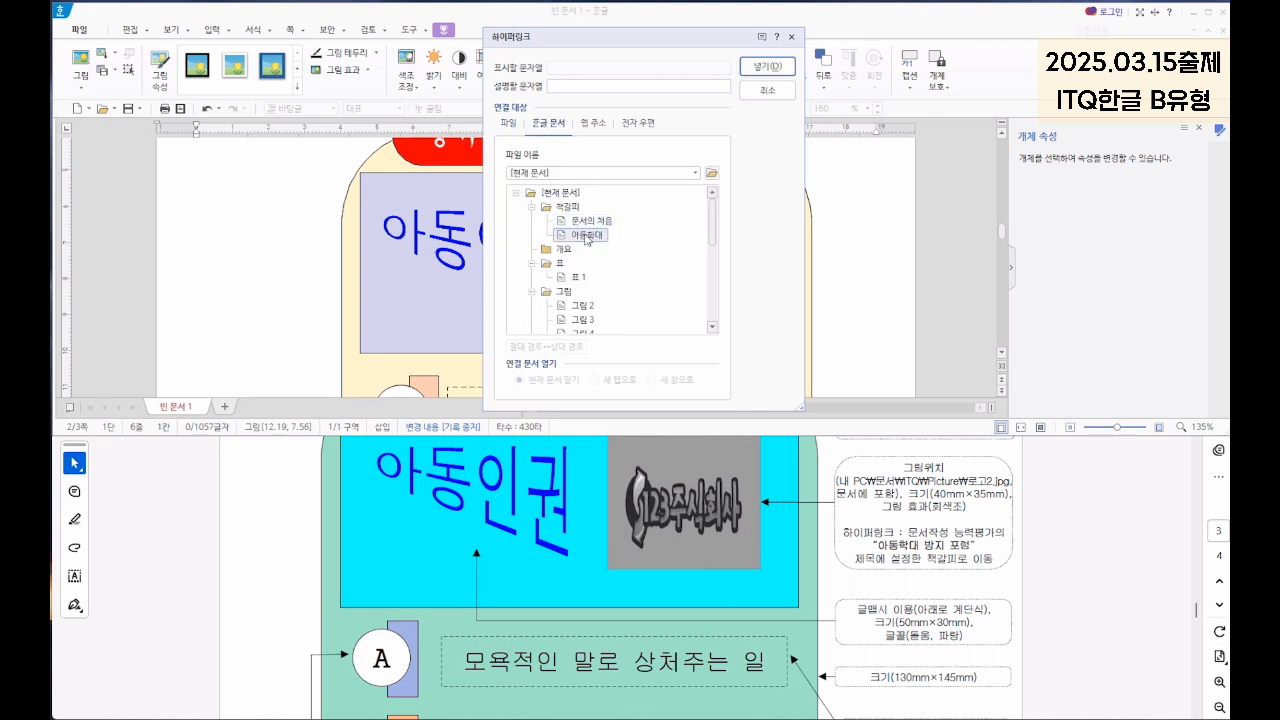
click(767, 66)
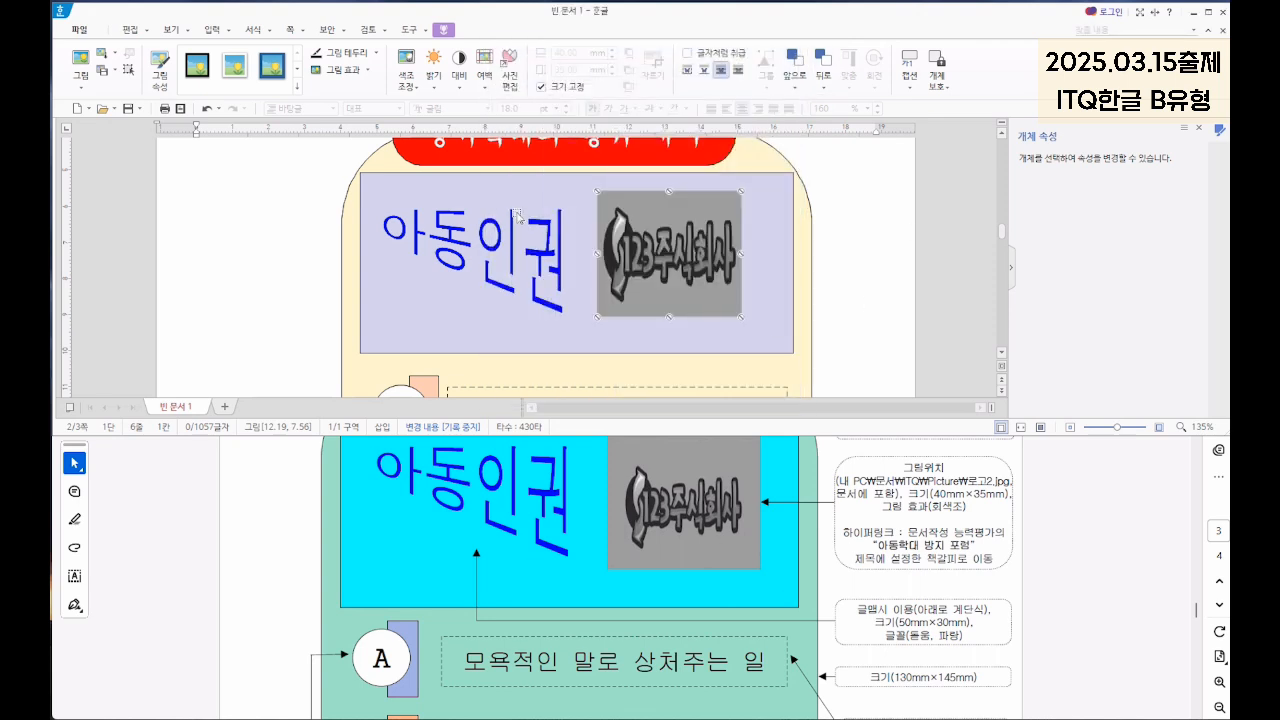
Step: Deselect the logo picture and follow its hyperlink to check that it leads to the title
click(546, 248)
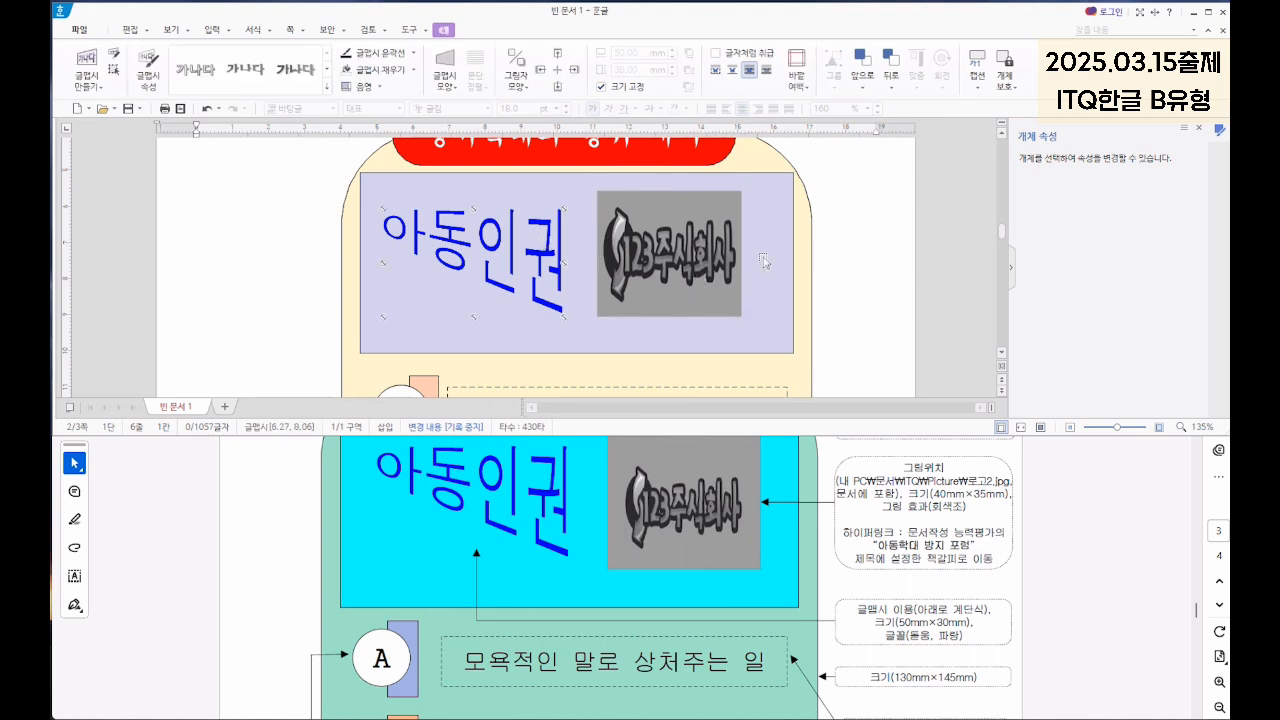
mouse_move(765, 255)
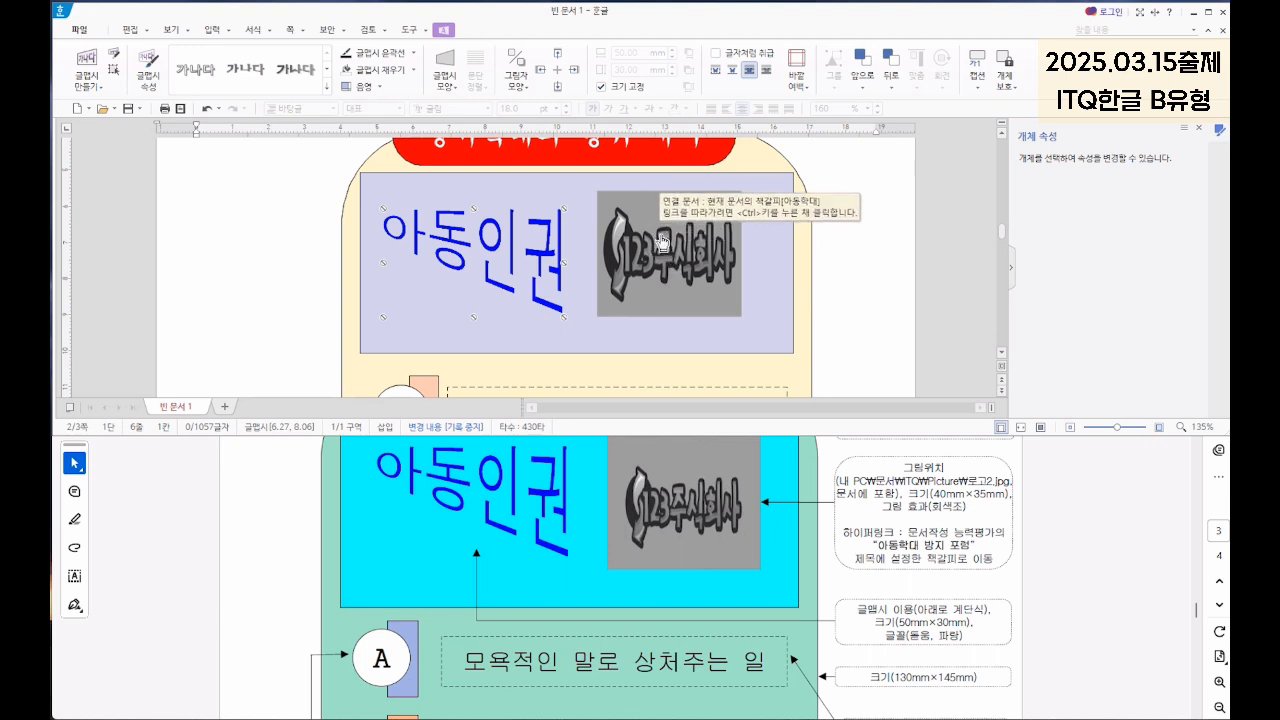
ctrl+click(662, 241)
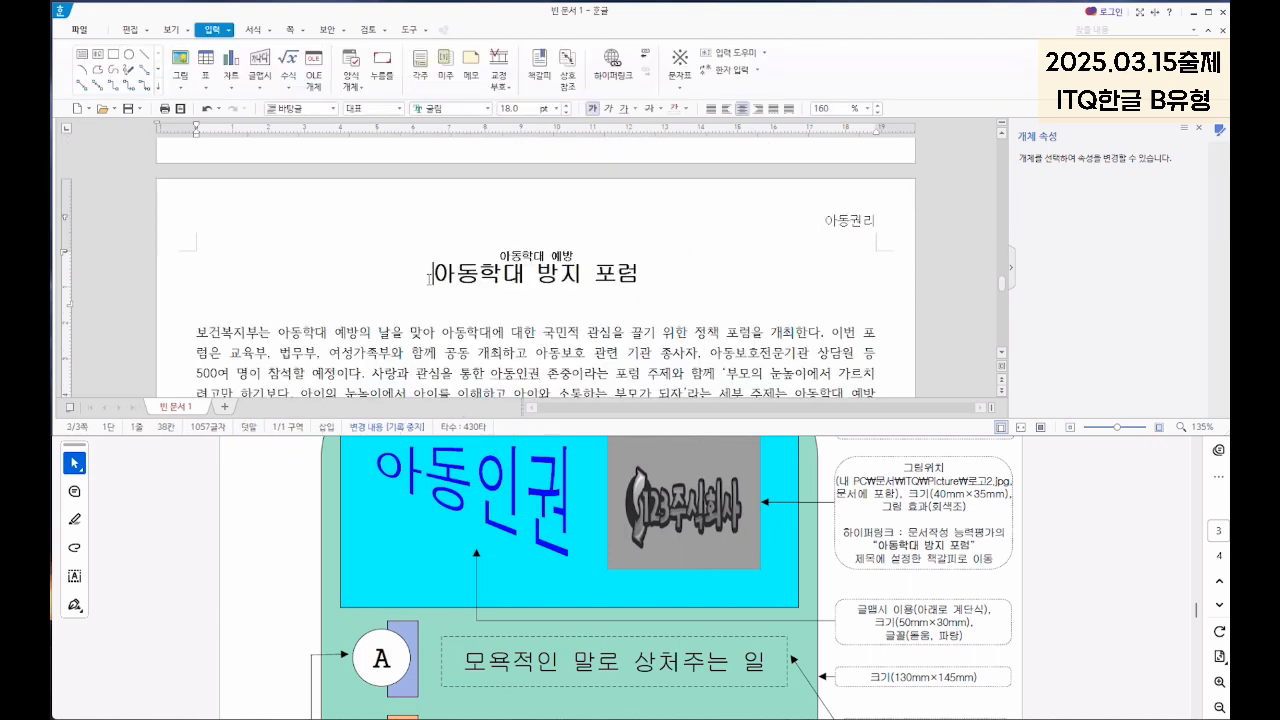
Step: Place the cursor in the first body paragraph, which begins with 보건복지부는
scroll(546, 534, down, 5)
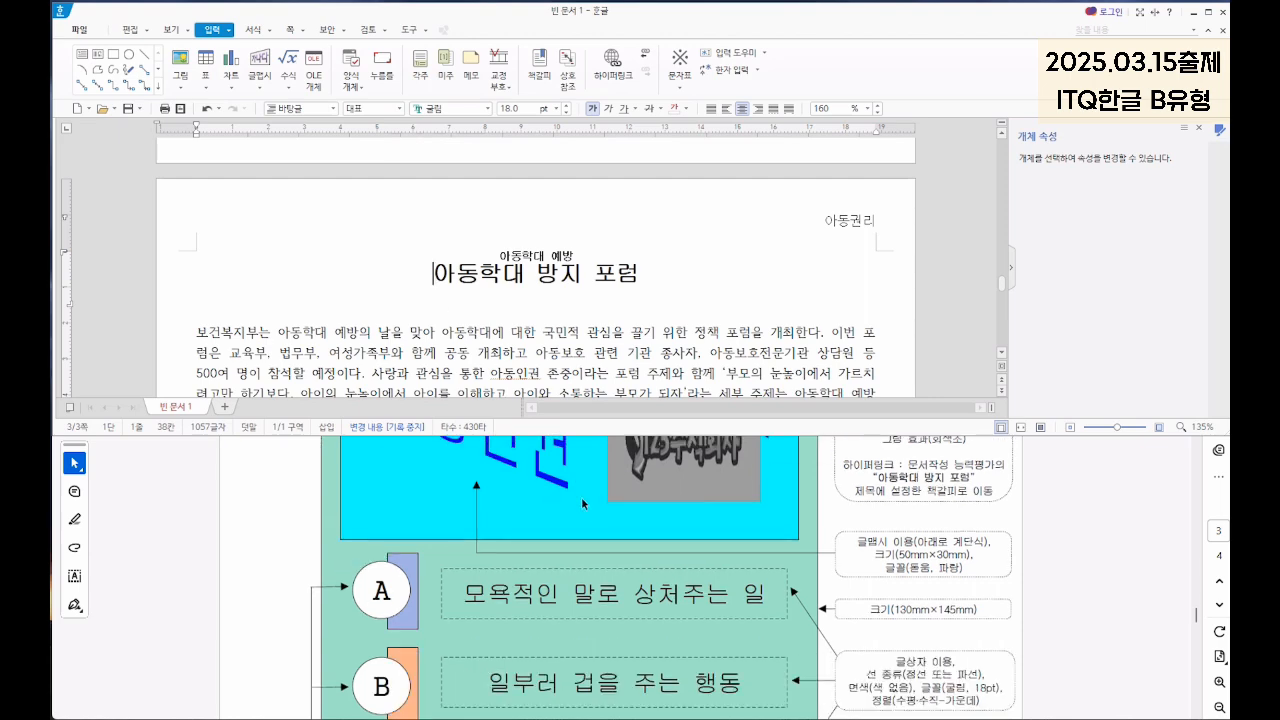
scroll(551, 504, up, 6)
scroll(560, 502, down, 2)
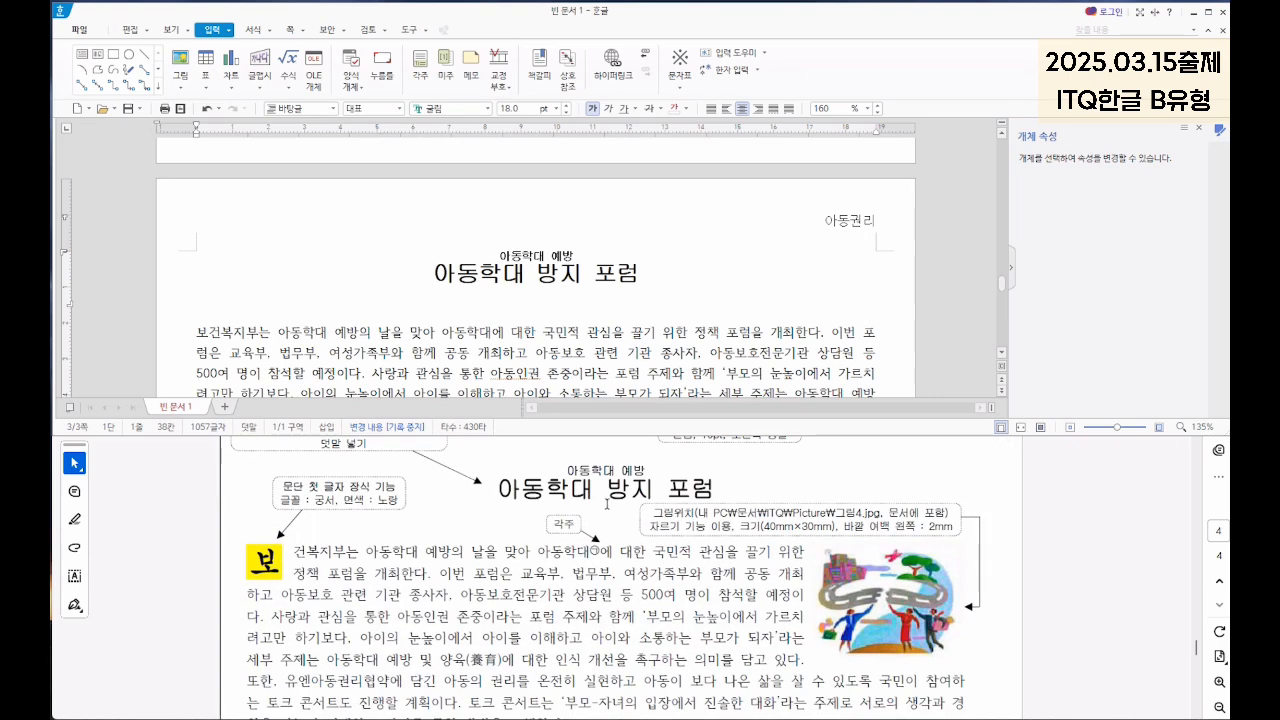
scroll(644, 499, down, 1)
click(210, 331)
scroll(210, 331, down, 2)
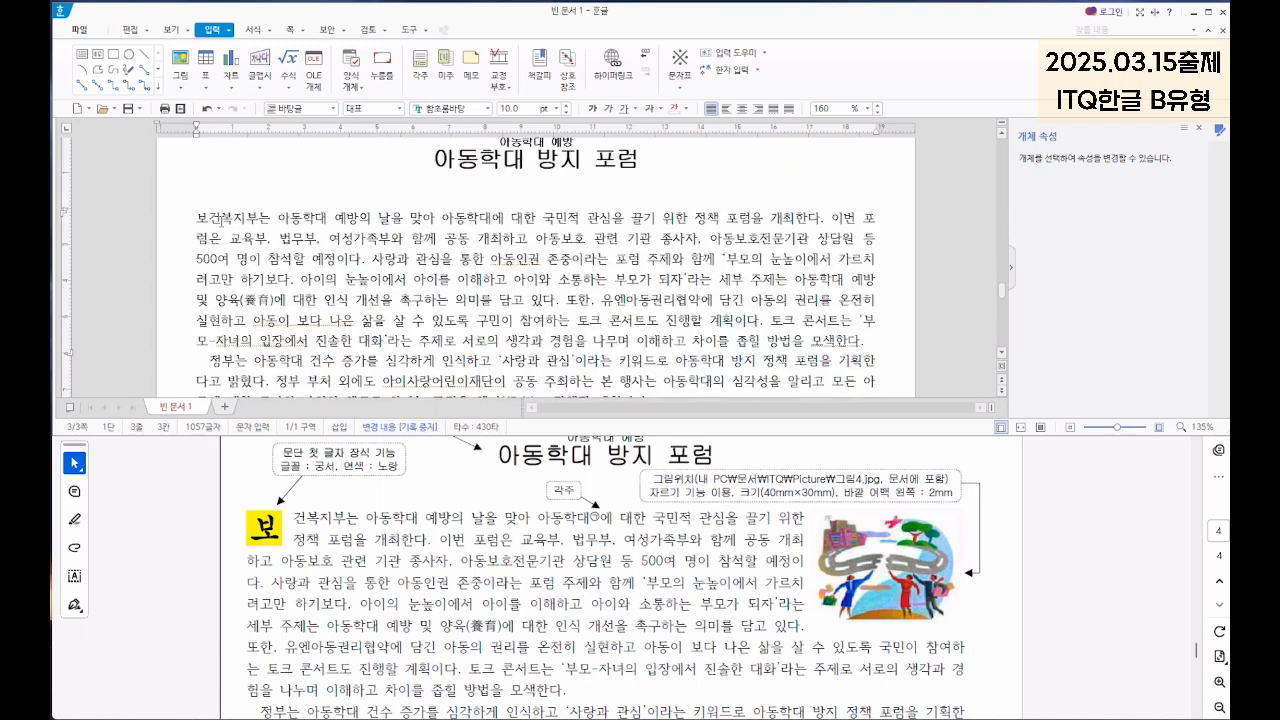
click(281, 218)
click(242, 218)
drag(209, 219, 196, 219)
key(F9)
click(234, 219)
Step: Decorate the paragraph's first letter (문단 첫 글자 장식) with the two-line shape, 궁서 font and yellow fill
click(253, 30)
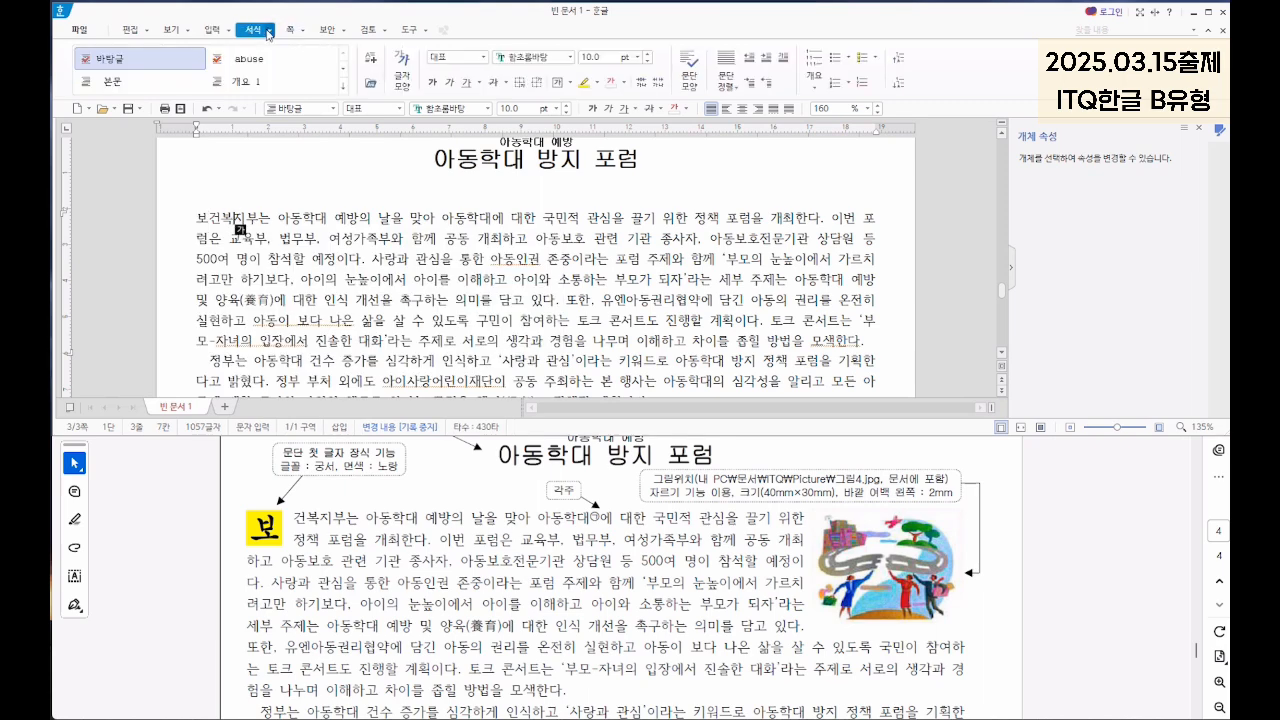
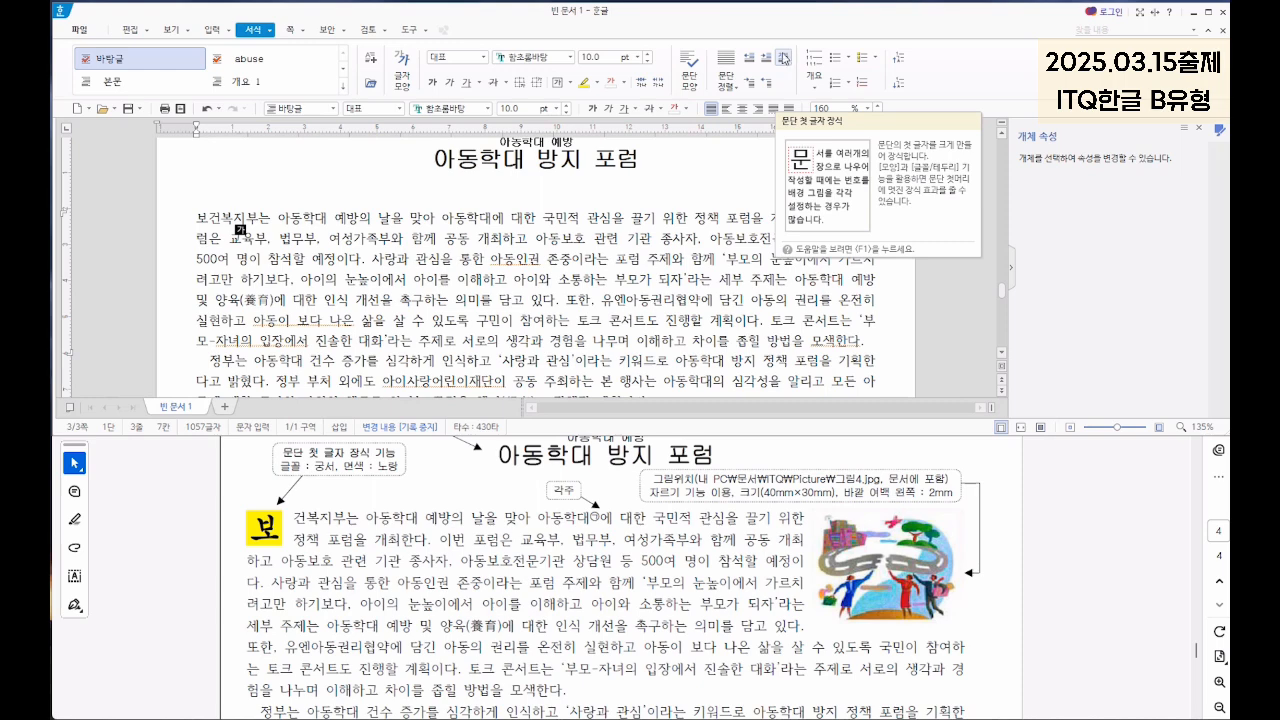
click(270, 35)
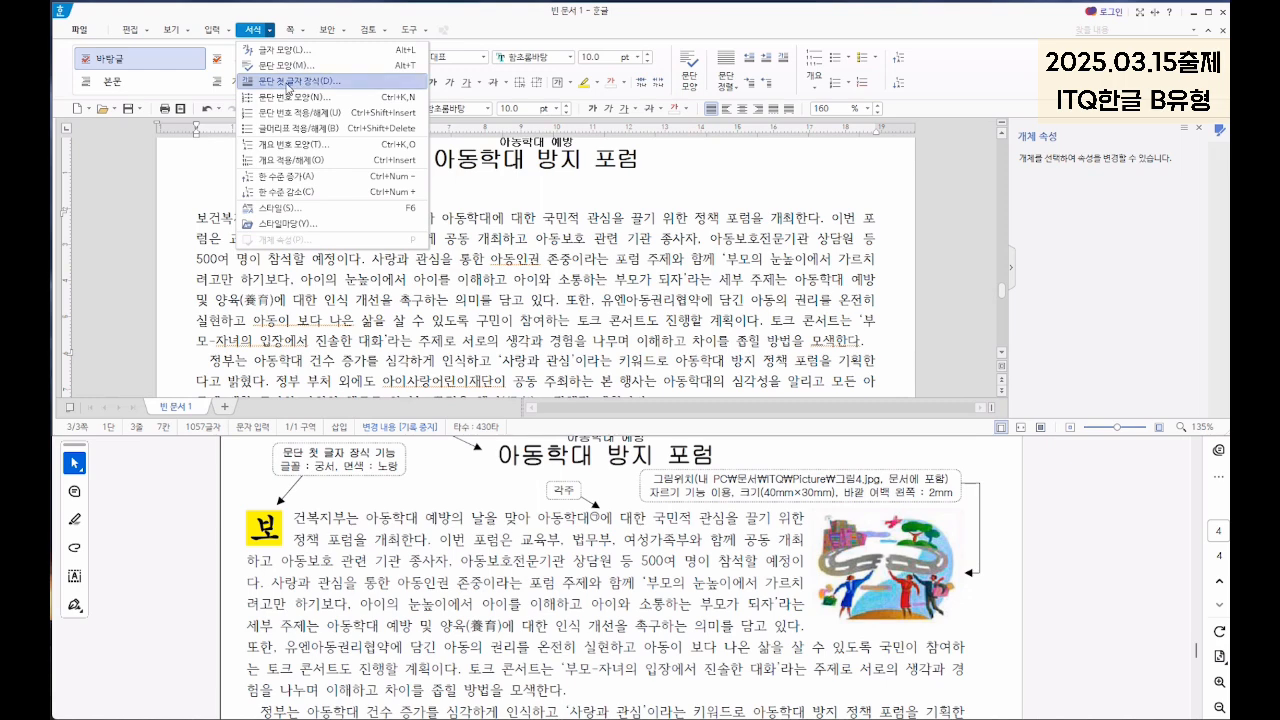
click(288, 82)
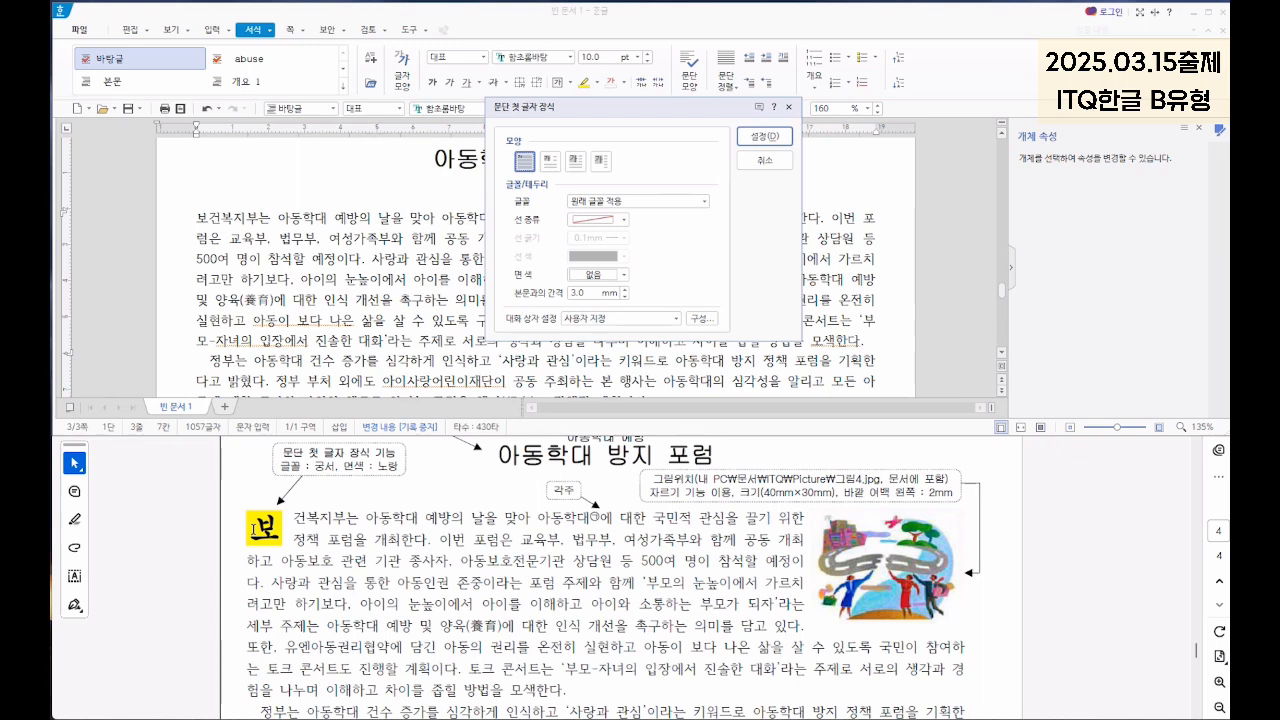
click(549, 161)
click(632, 203)
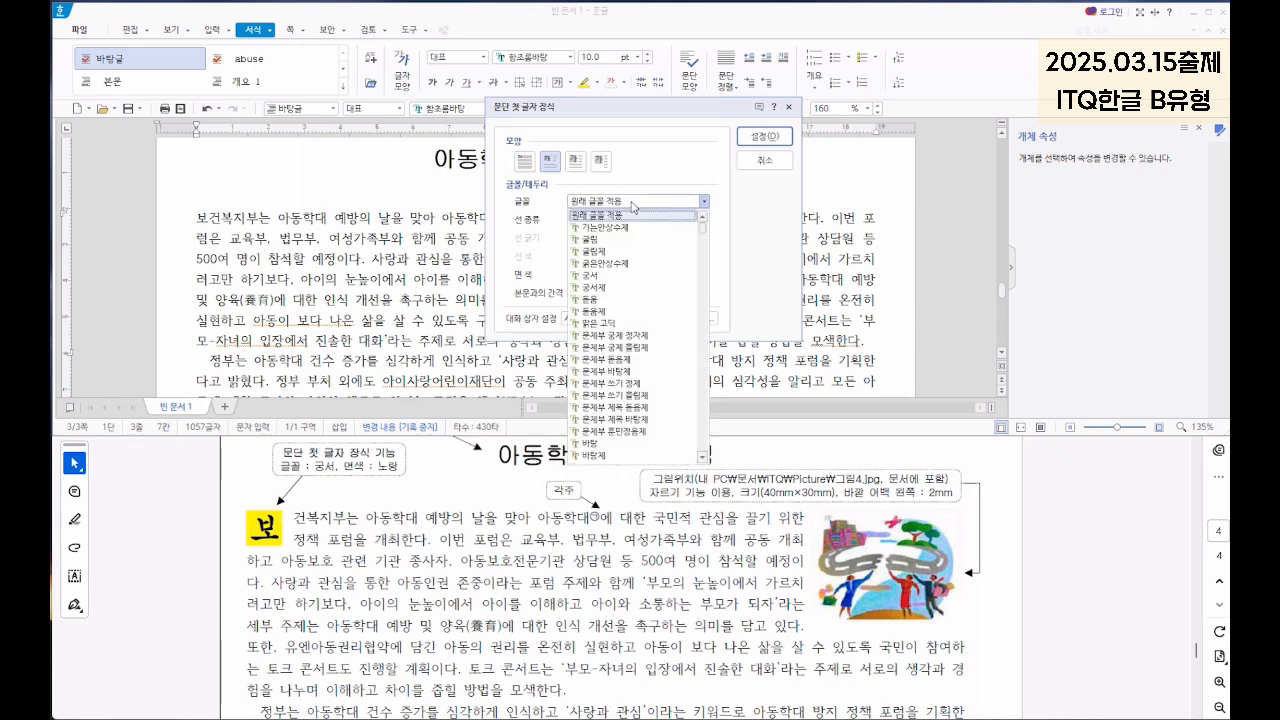
click(588, 275)
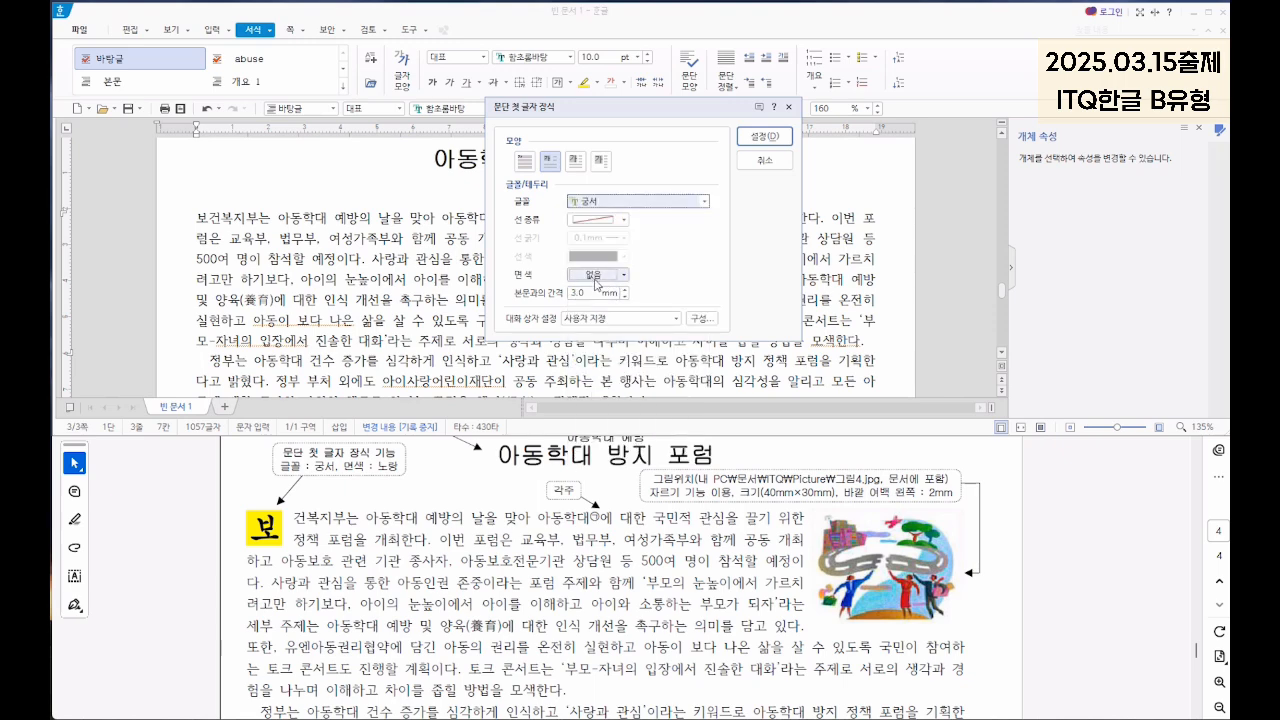
click(597, 276)
click(621, 407)
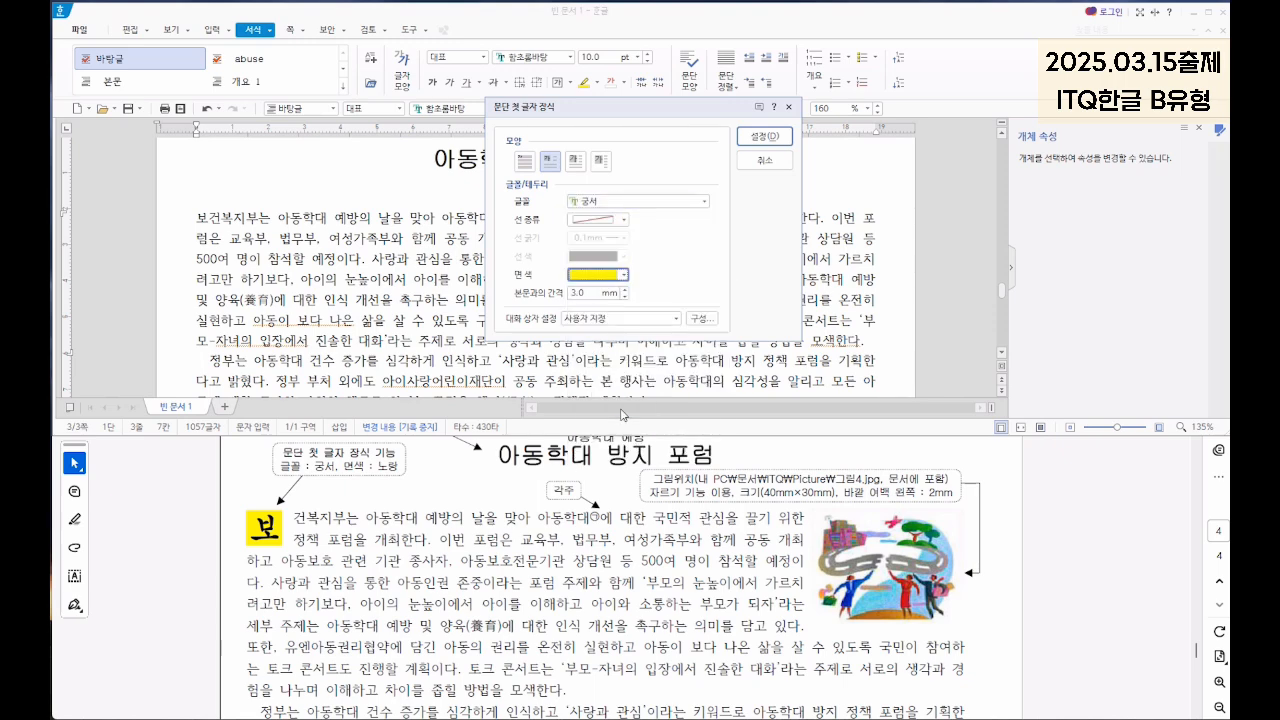
click(764, 136)
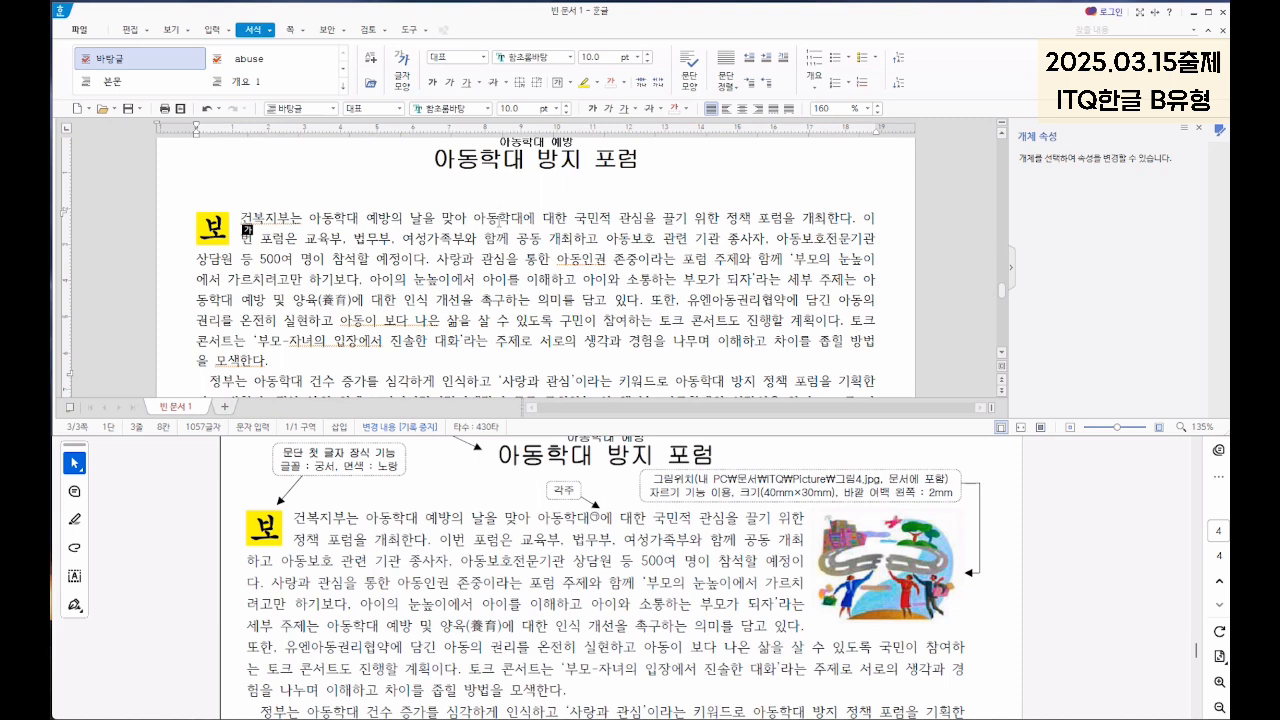
Step: Insert a footnote after 아동학대 in the first body sentence reading 상대방을 혹사하거나 소홀히 대하는 행동 또는 위협하는 행동
click(525, 218)
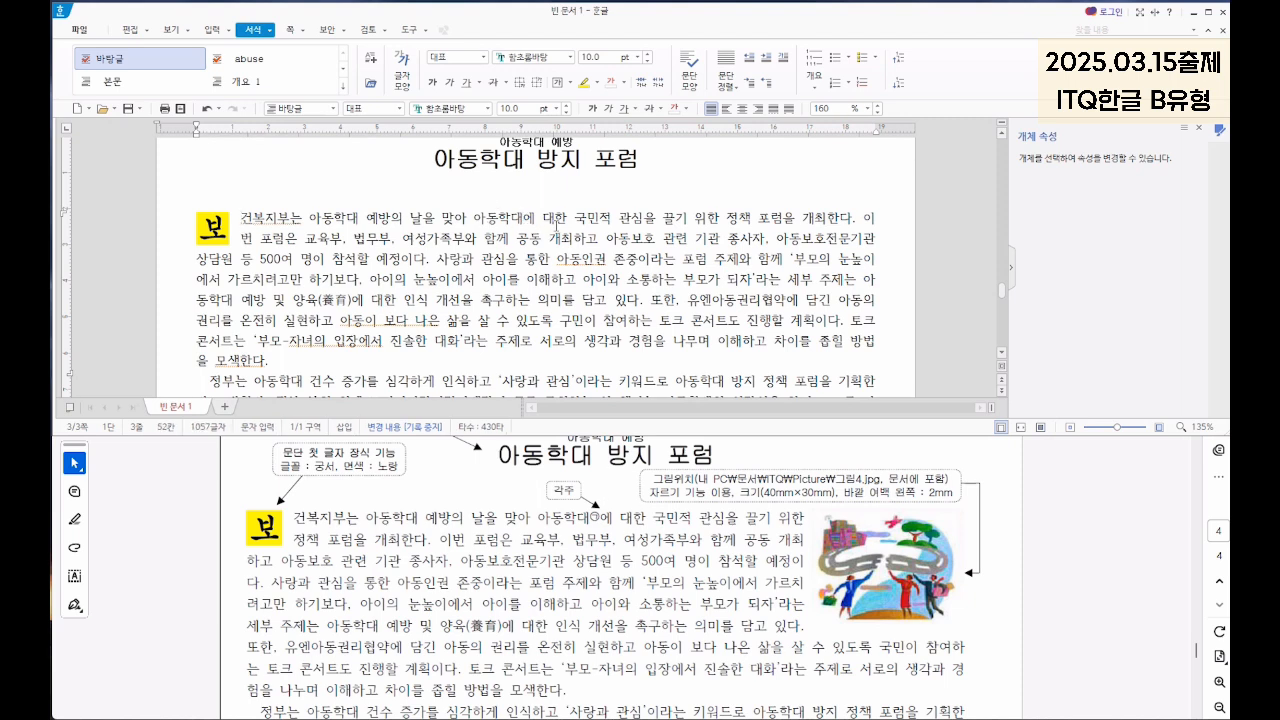
click(219, 31)
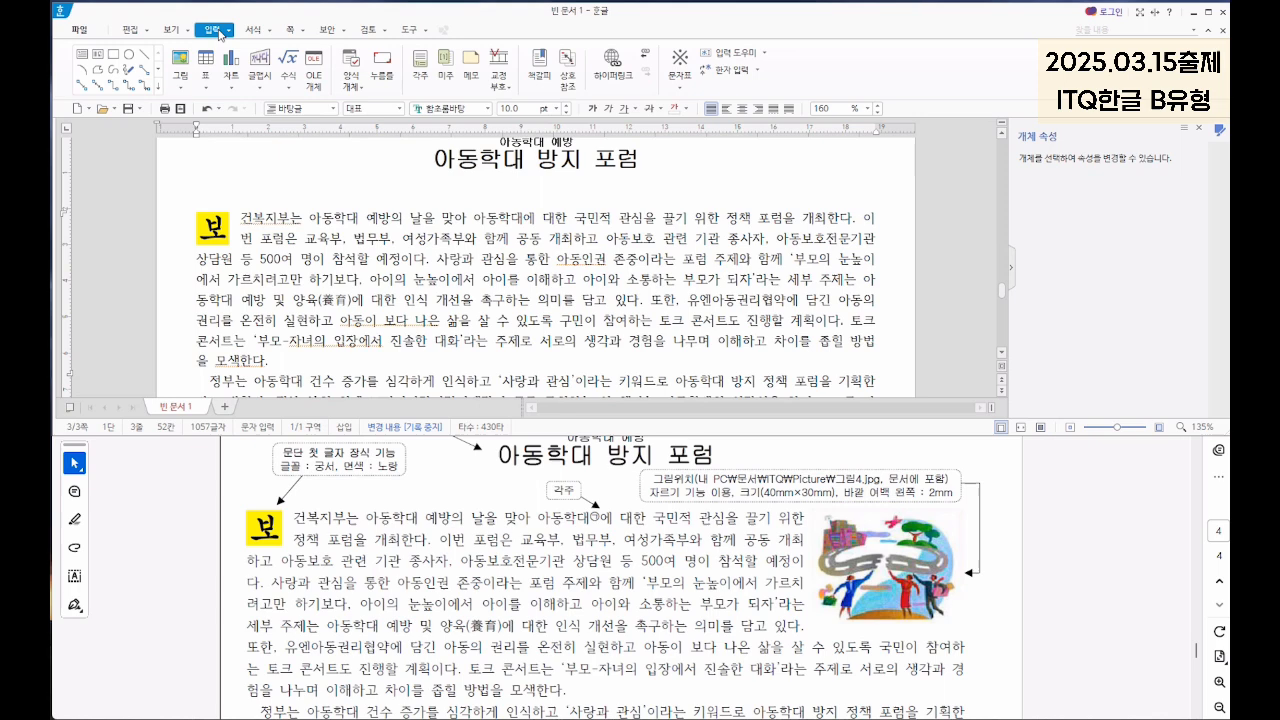
click(421, 83)
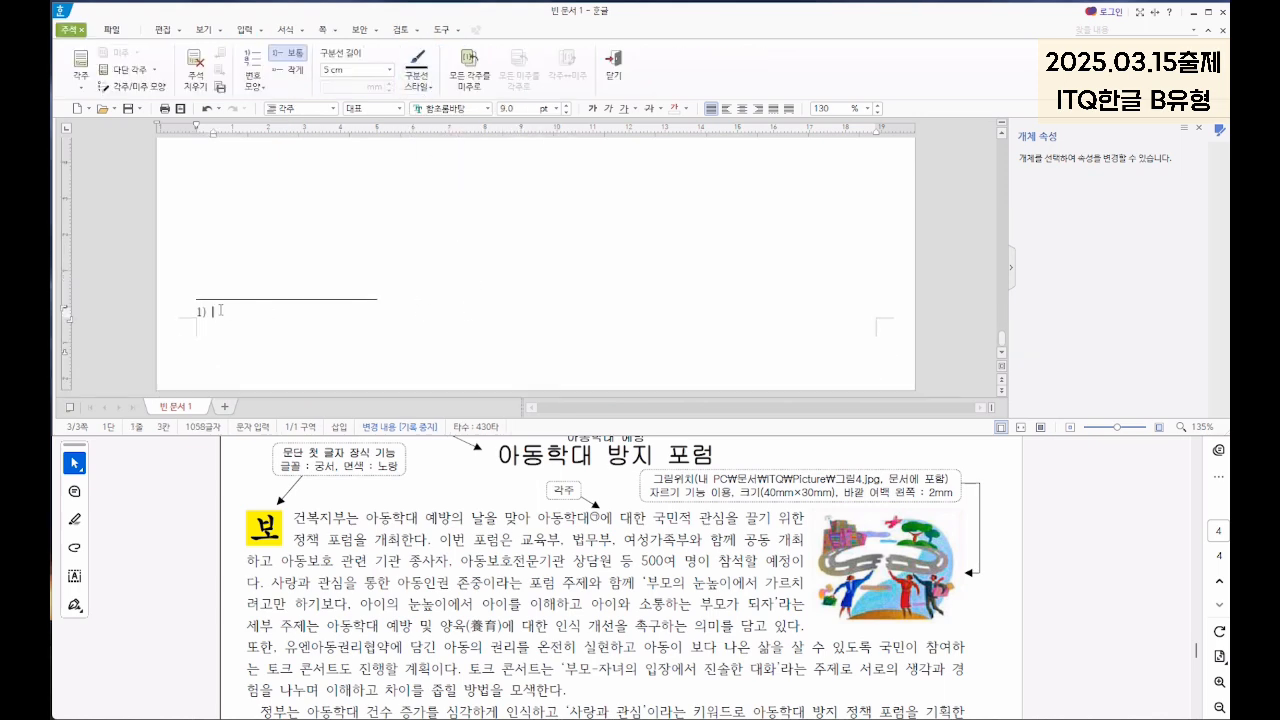
scroll(549, 553, down, 15)
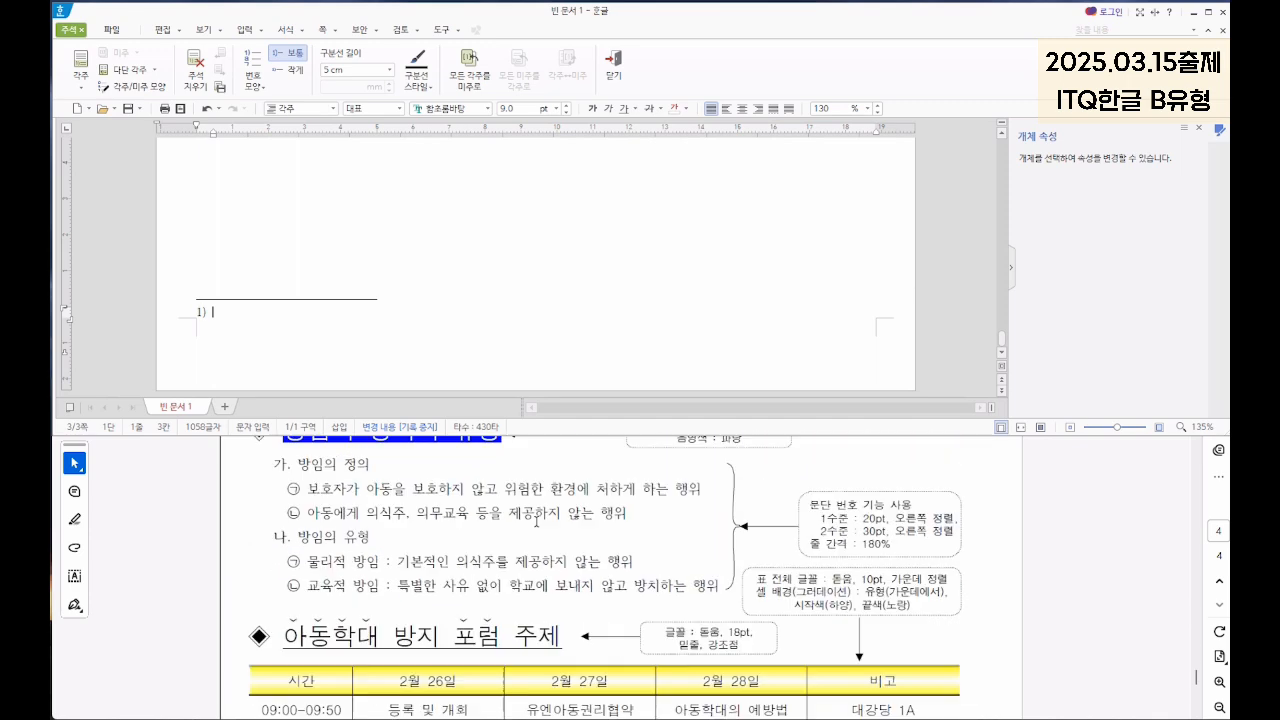
click(318, 412)
text(상ㄷ)
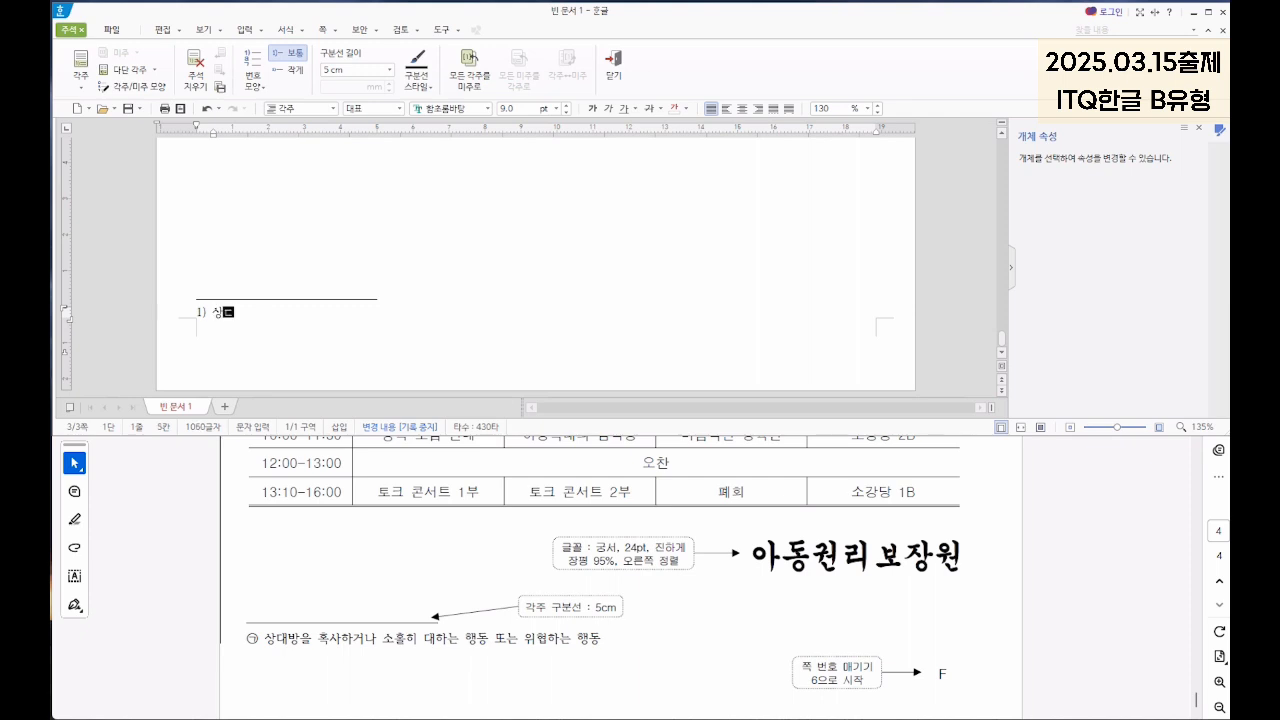
text(대방을 혹)
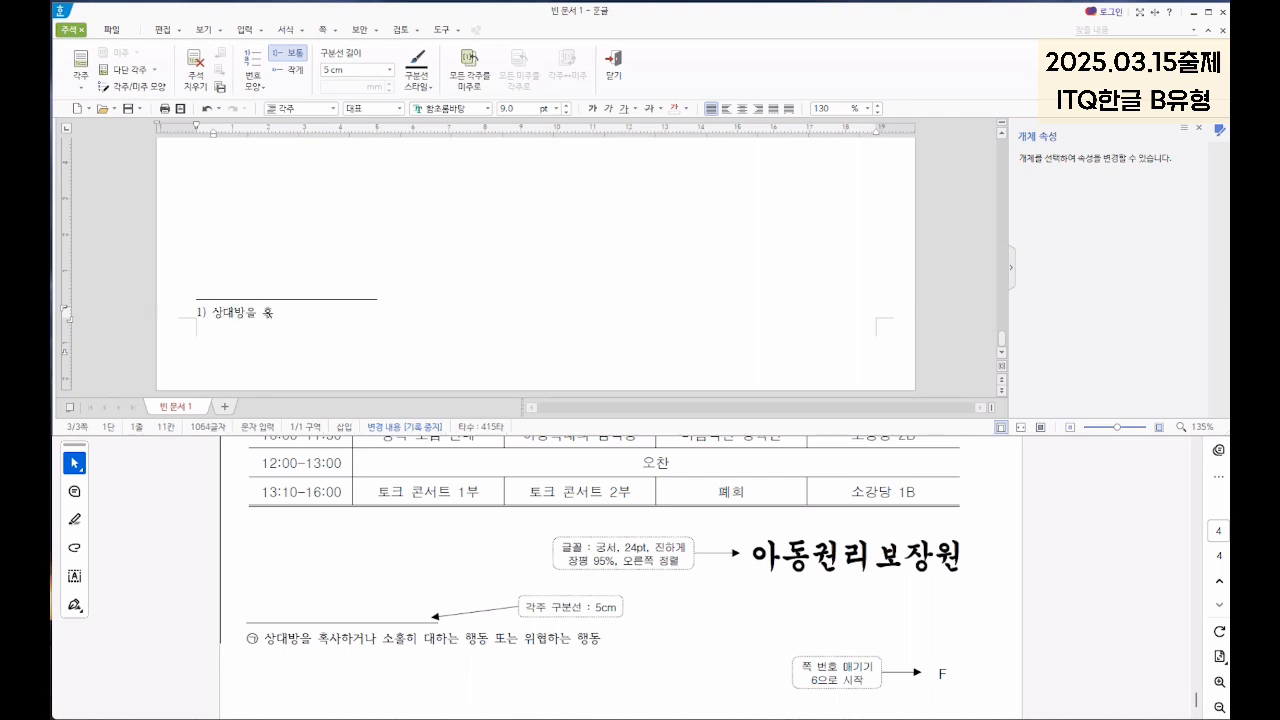
text(사하거나 ㅅ)
text(소홀히 대하는 행동 또는 )
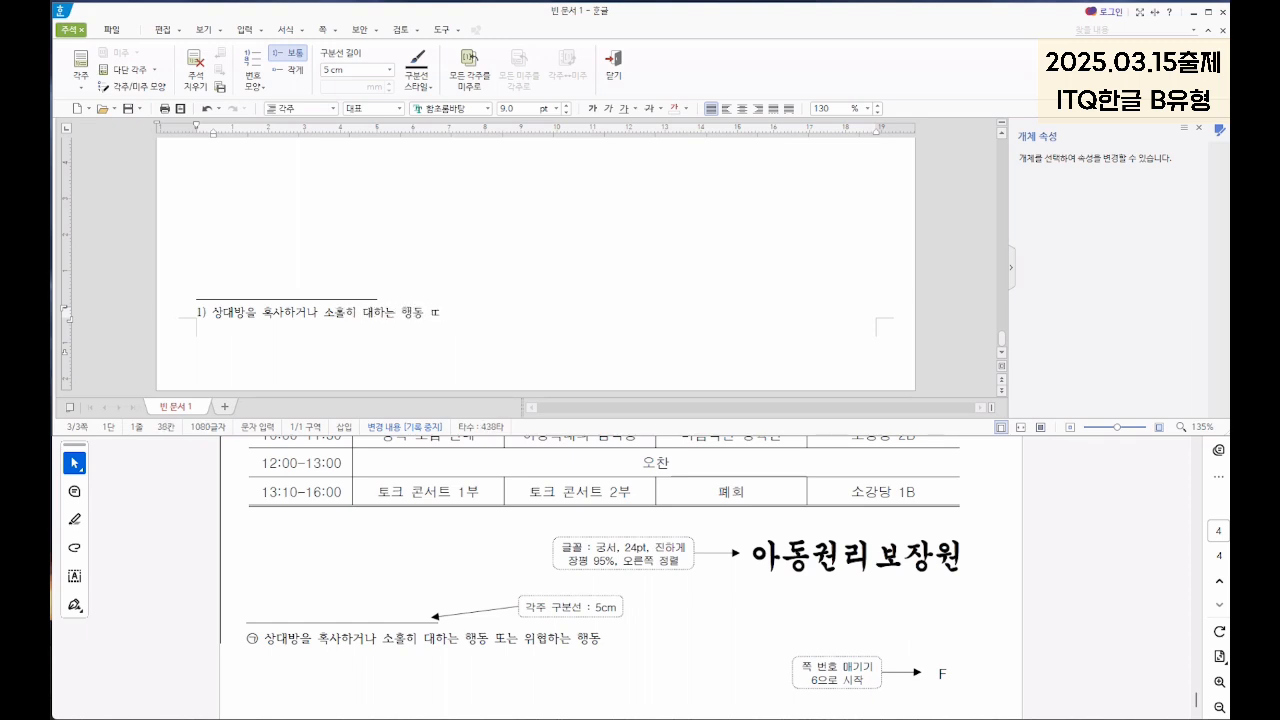
text(위협하는 행ㄷ)
Step: Change the footnote number format to ㉠, ㉡, ㉢, close footnote editing and return to the body text
click(253, 86)
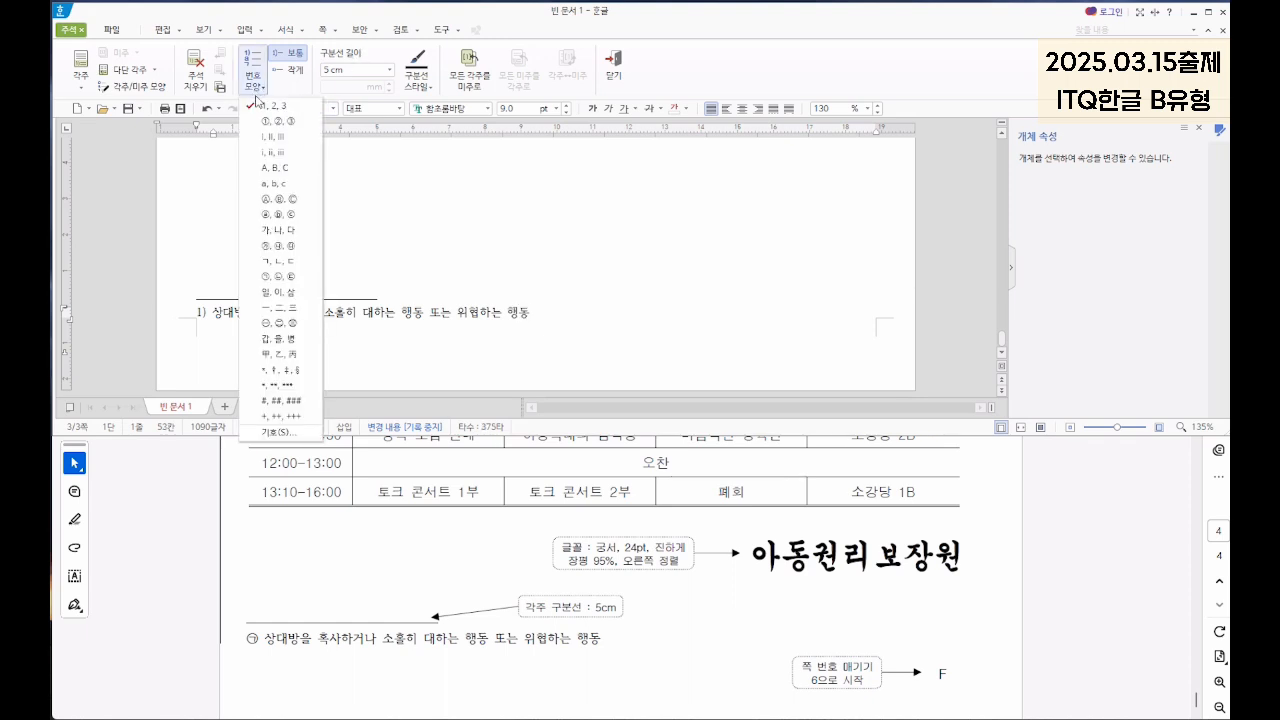
click(265, 277)
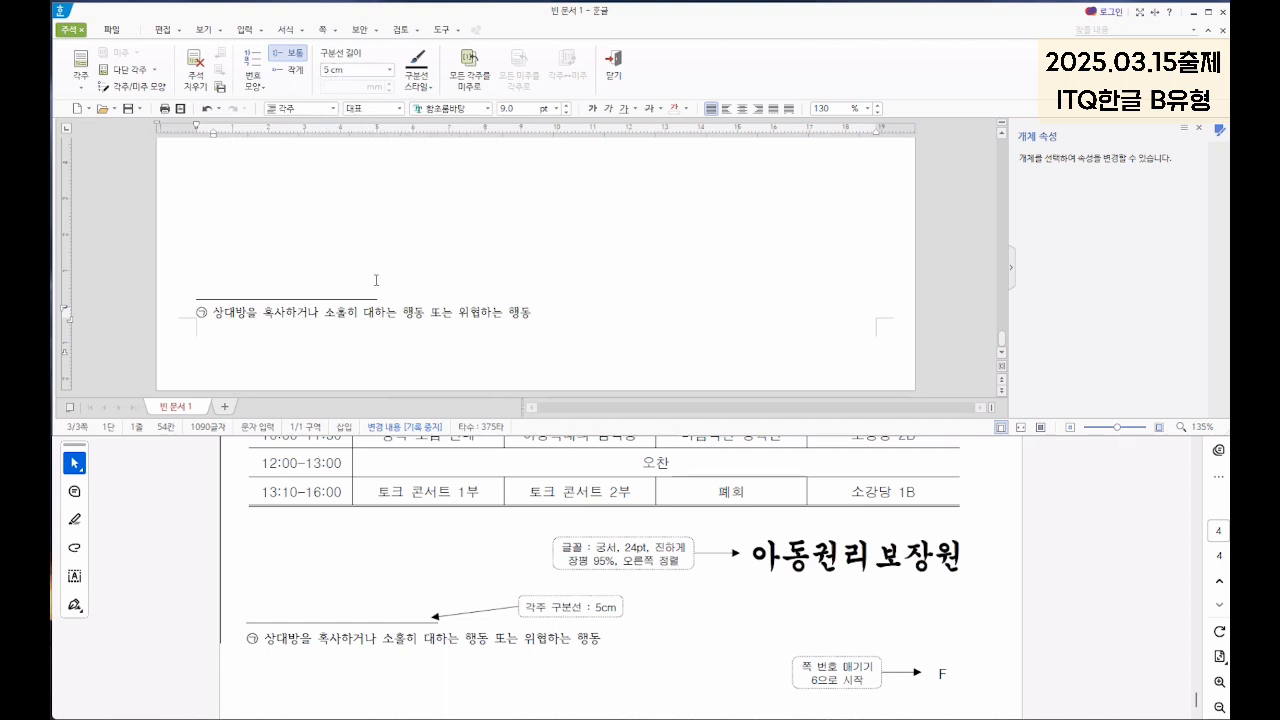
click(615, 70)
scroll(775, 521, up, 10)
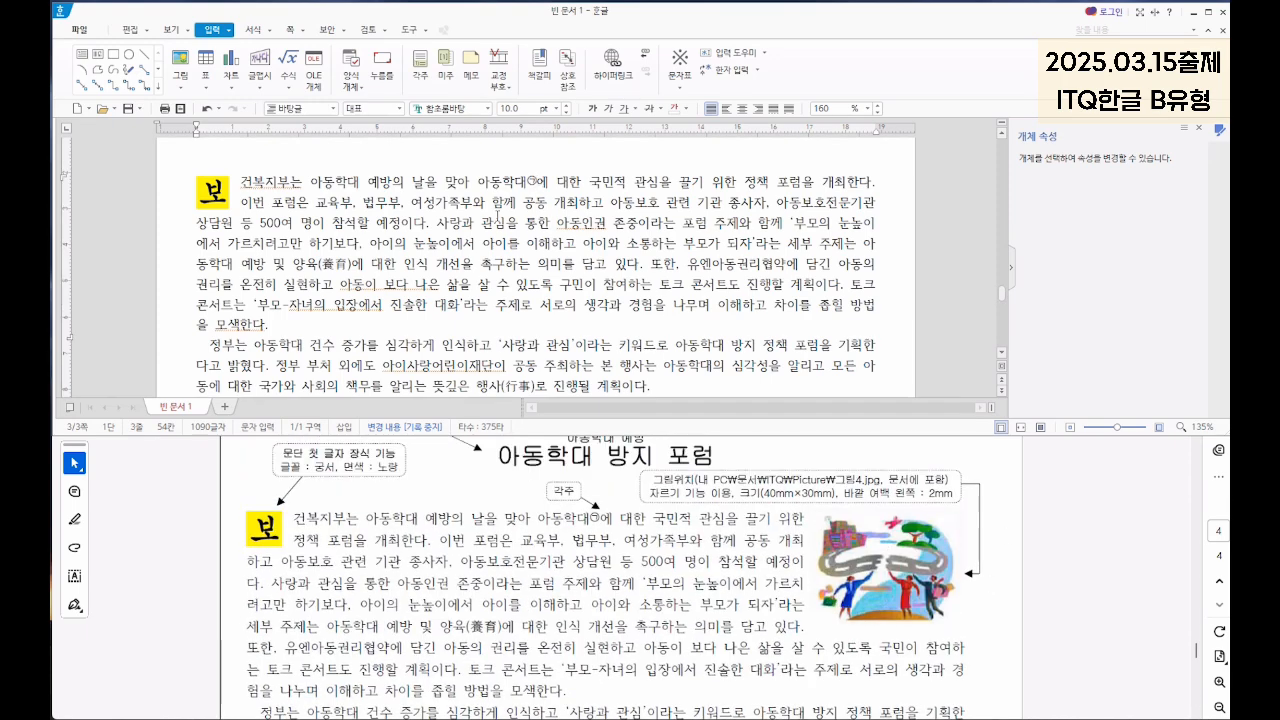
Step: Insert the picture 그림4 from the ITQ picture folder over the first body paragraph, about 44 × 57 mm
click(179, 60)
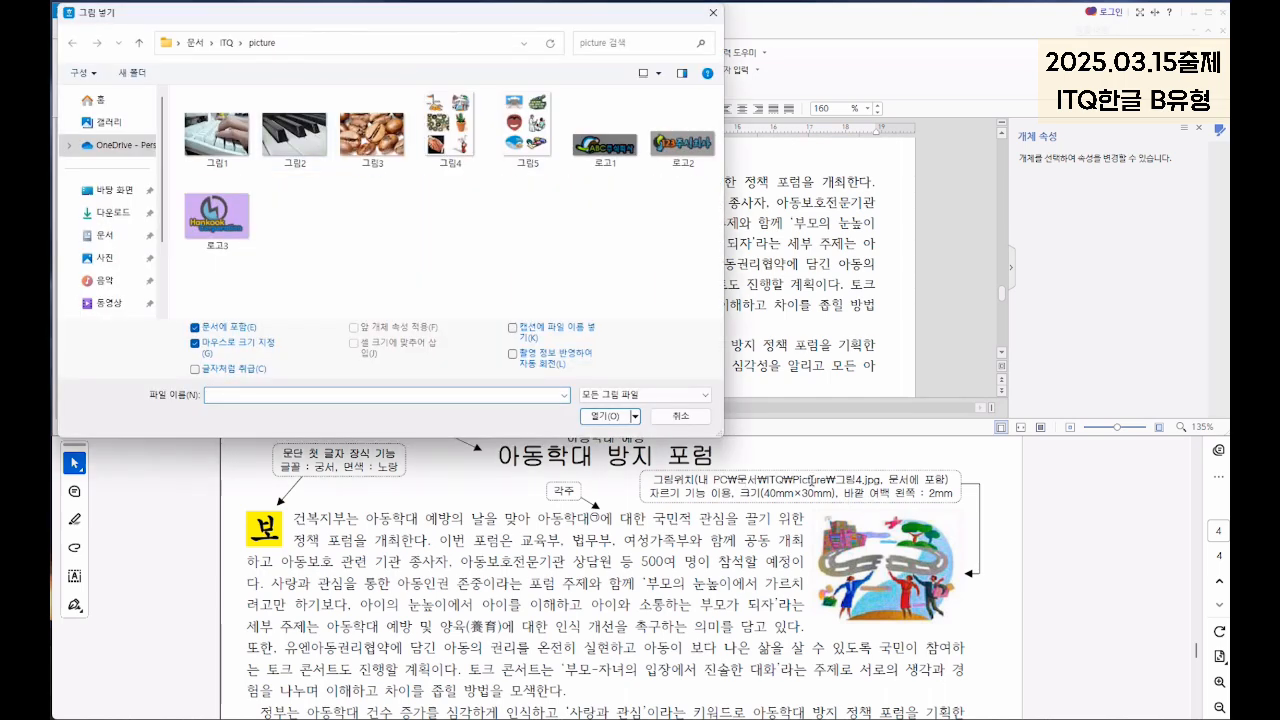
click(459, 136)
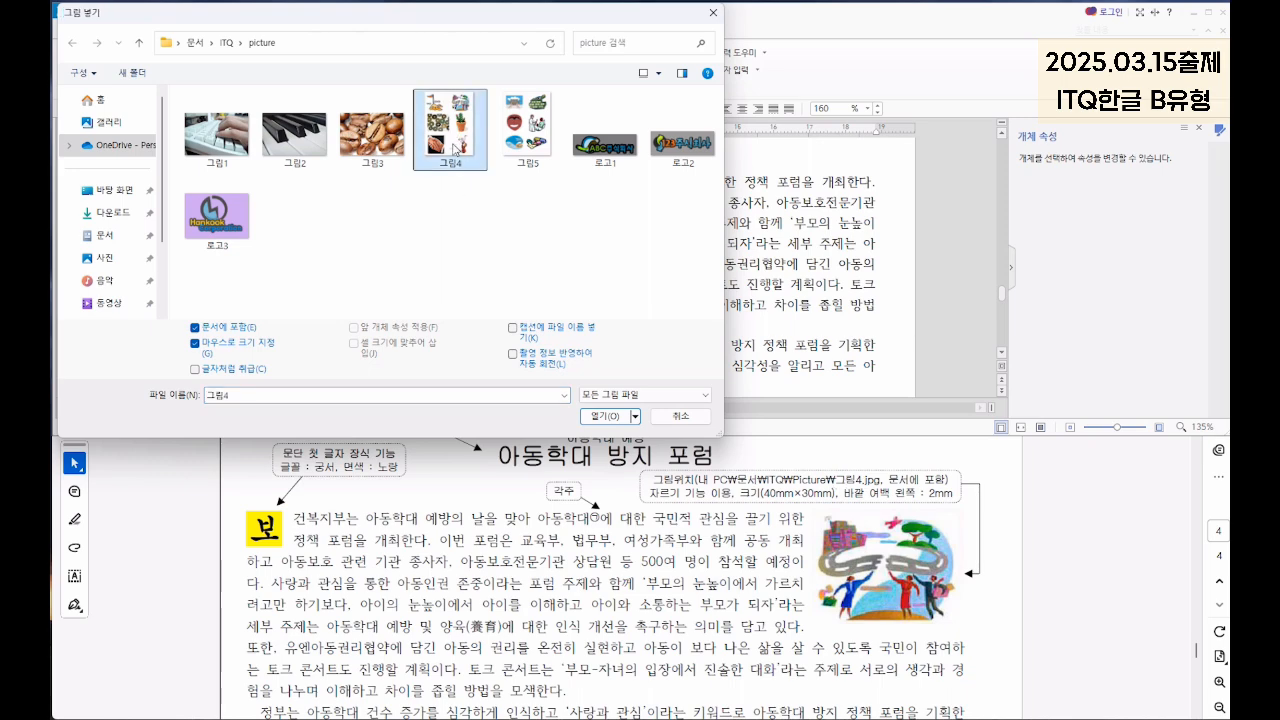
double_click(459, 136)
drag(606, 167, 768, 358)
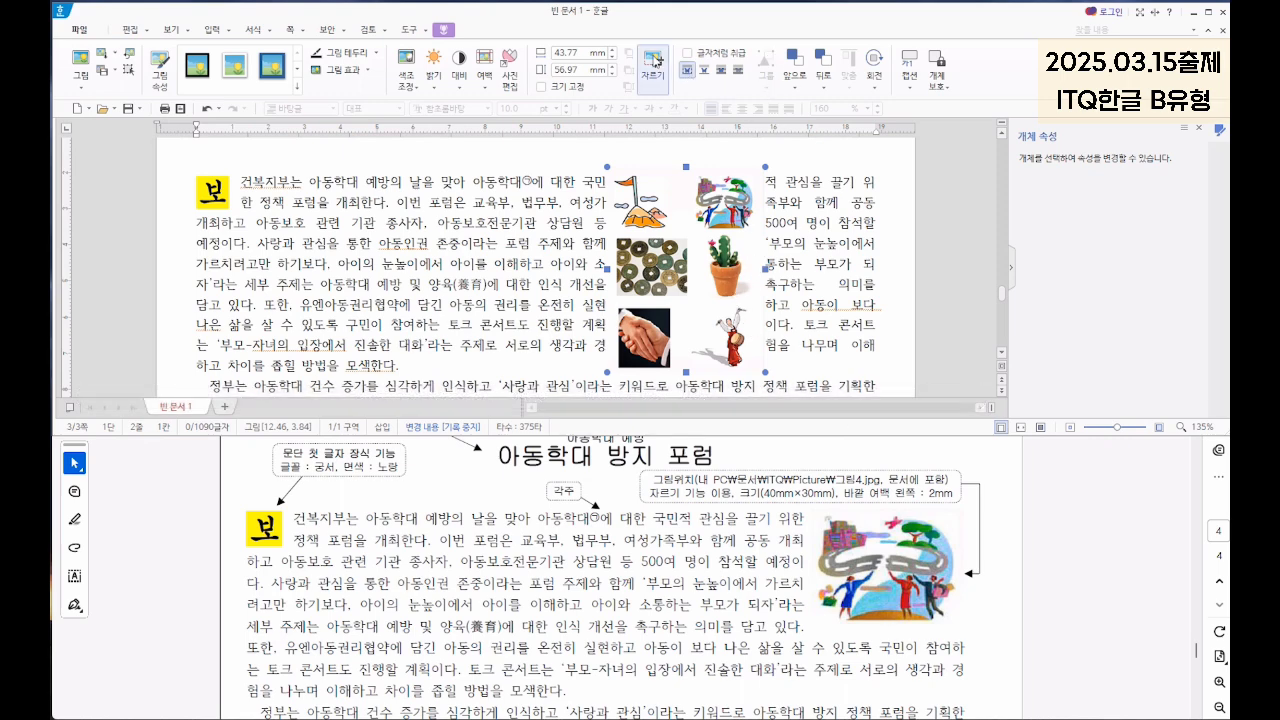
Step: Crop the picture to its upper-right illustration of people and a chain, about 19 × 18 mm
click(657, 70)
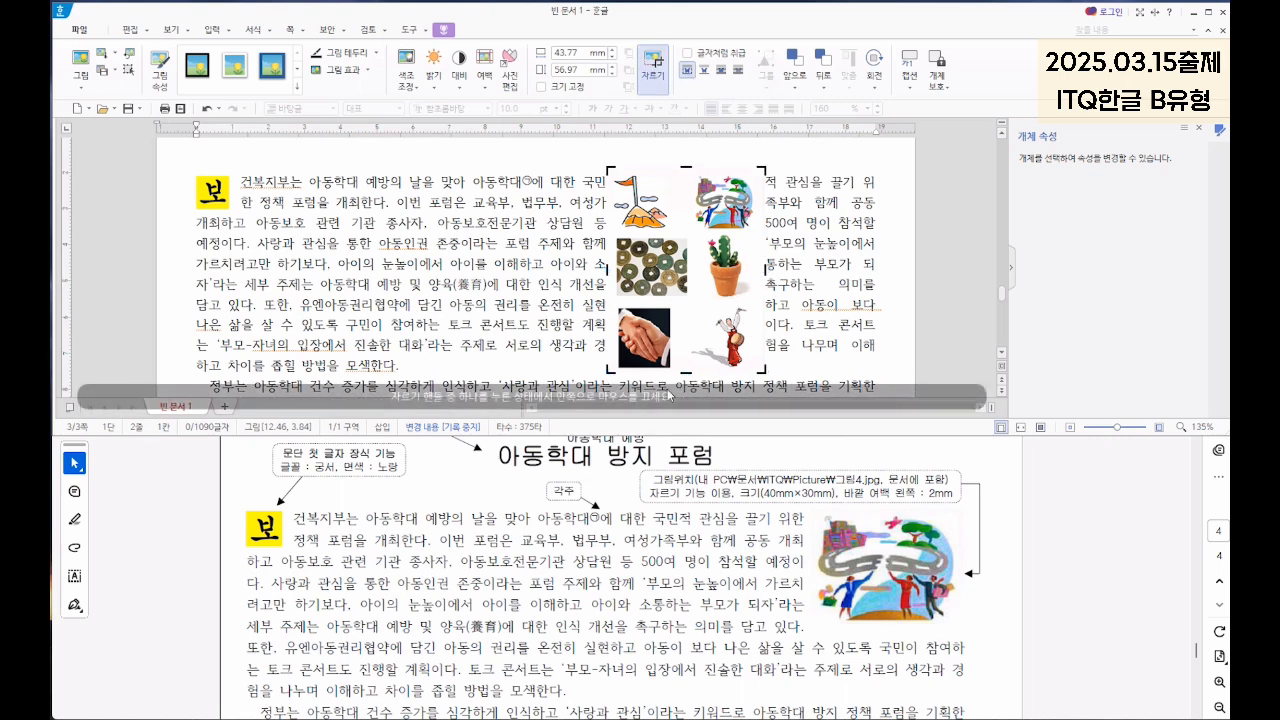
drag(608, 366, 694, 233)
drag(765, 168, 758, 169)
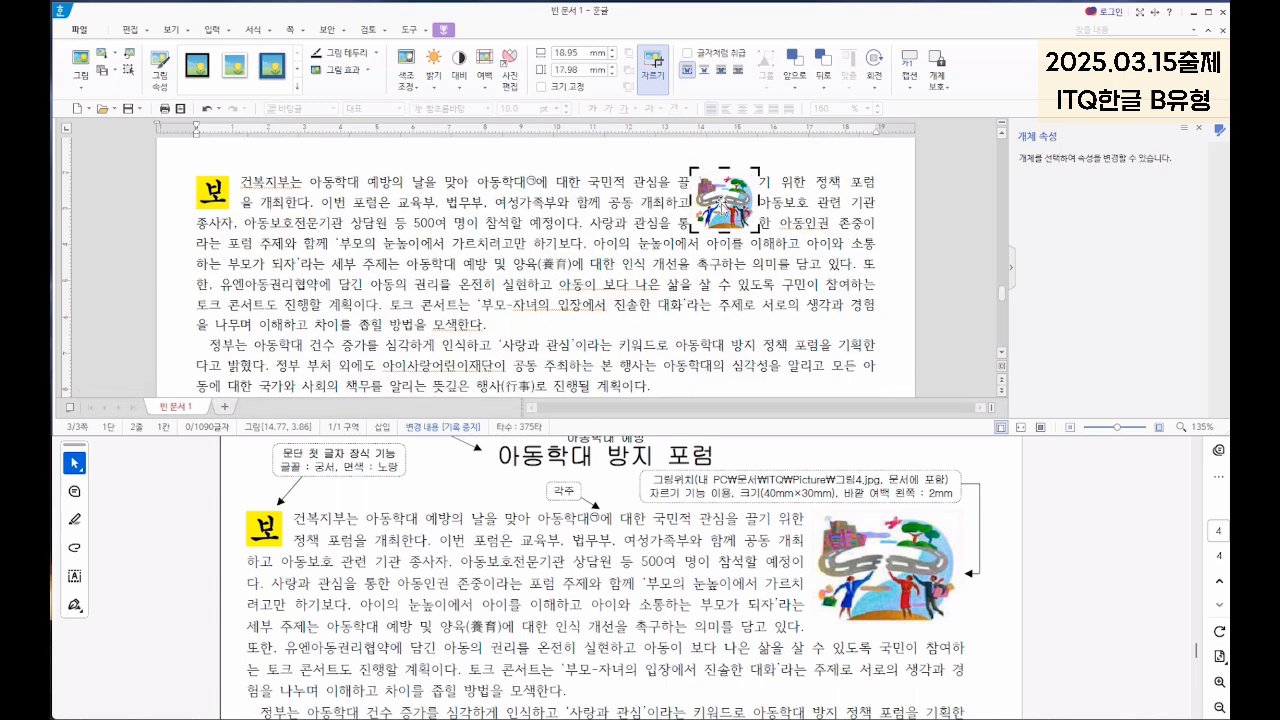
Step: Set the cropped picture to 40 mm wide and 30 mm high with square text wrapping and a fixed size
double_click(718, 201)
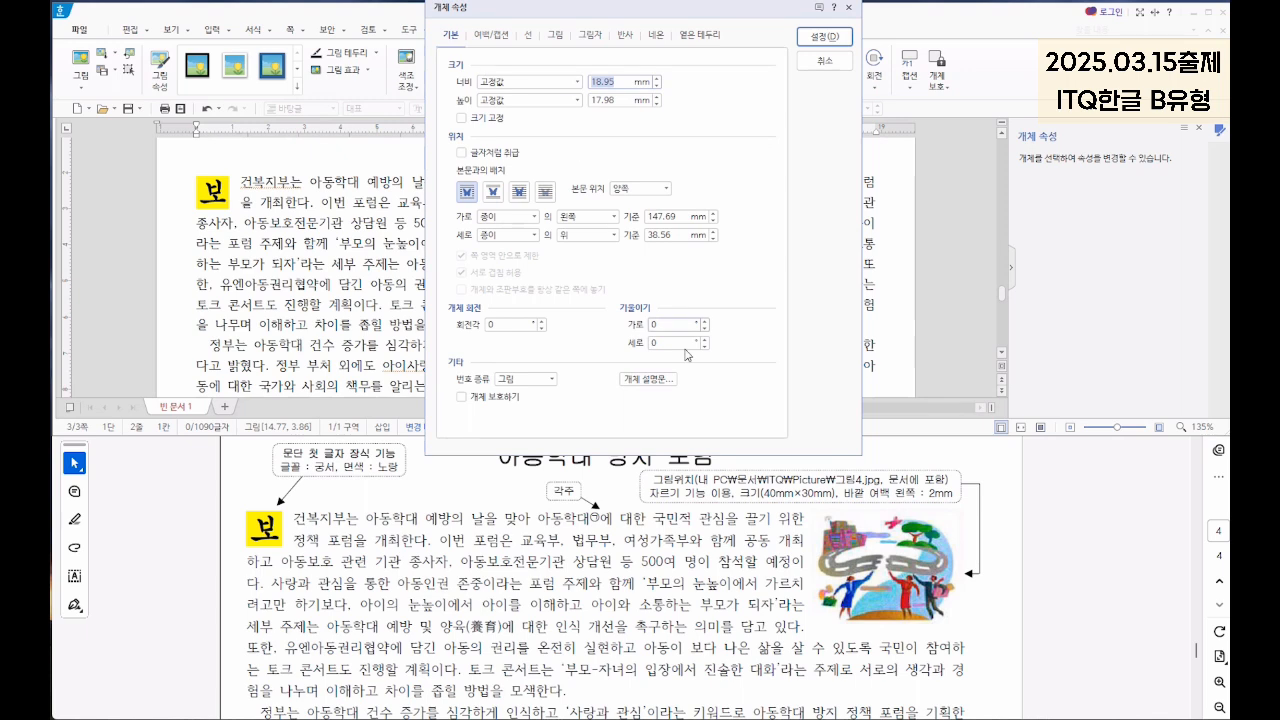
text(40)
key(Tab)
text(30)
click(466, 192)
click(461, 117)
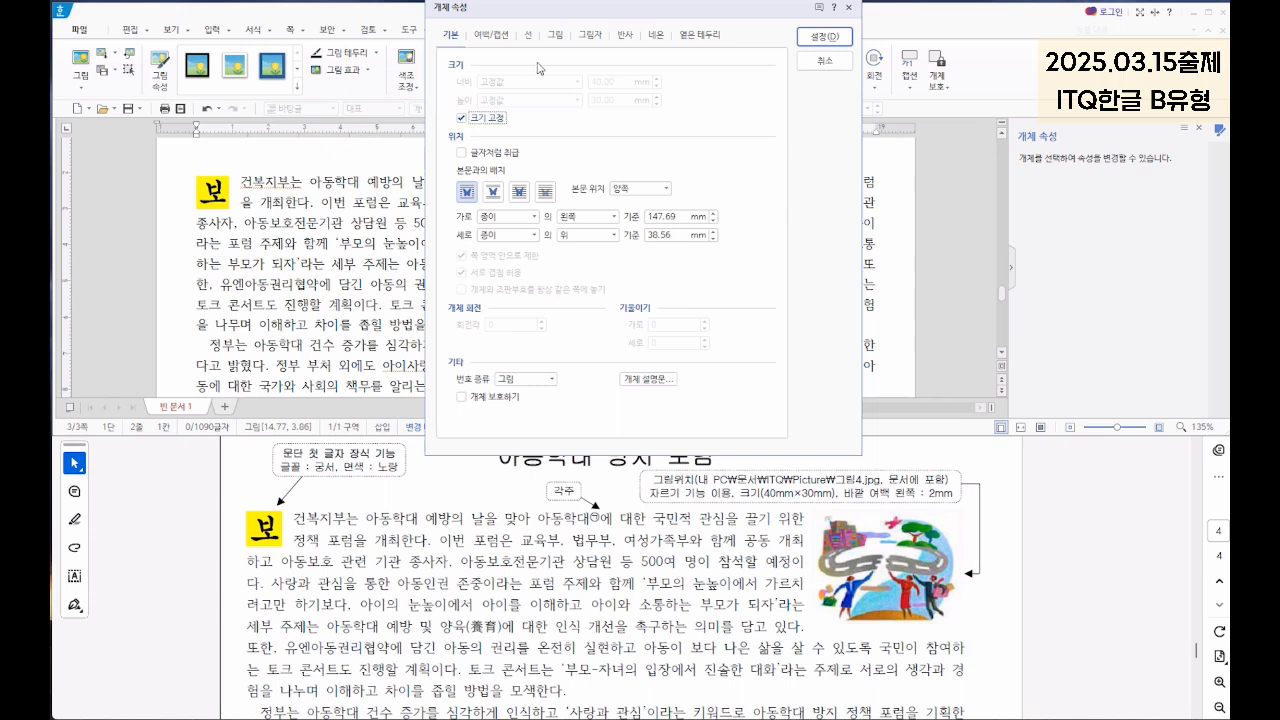
Step: Give the picture a 2 mm left outer margin and align it with the right edge of the first body paragraph
click(555, 35)
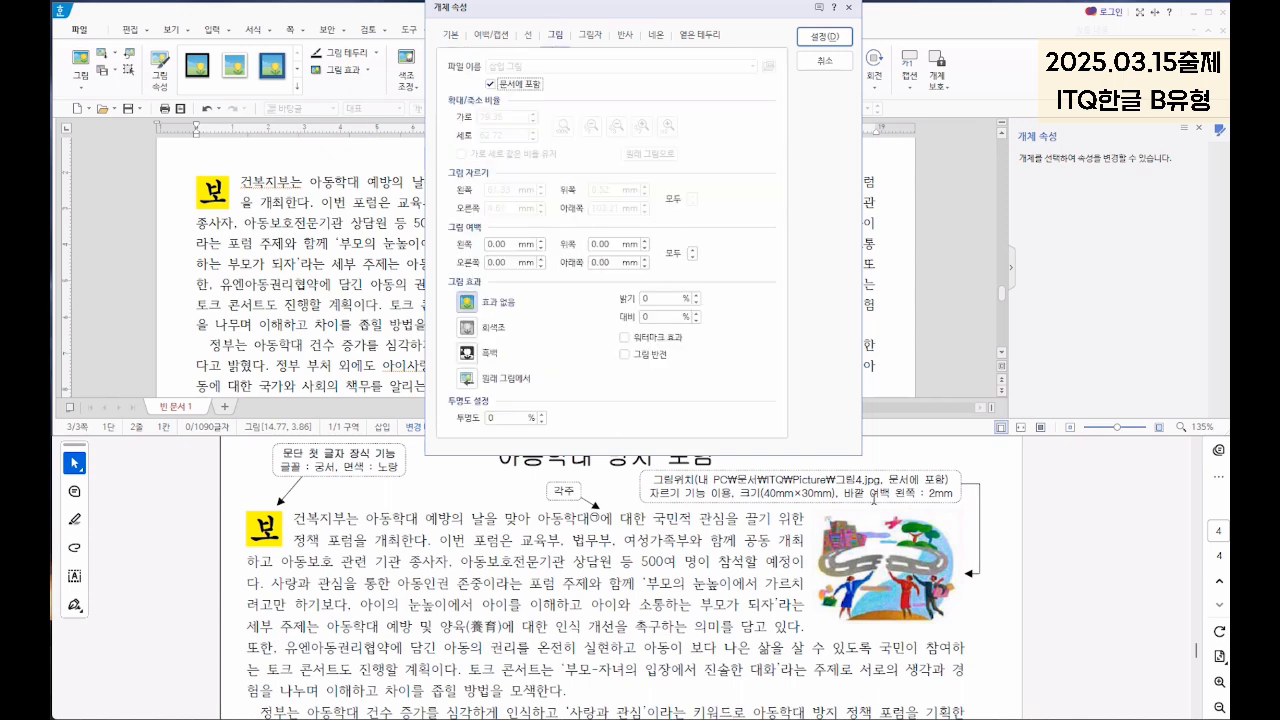
click(491, 38)
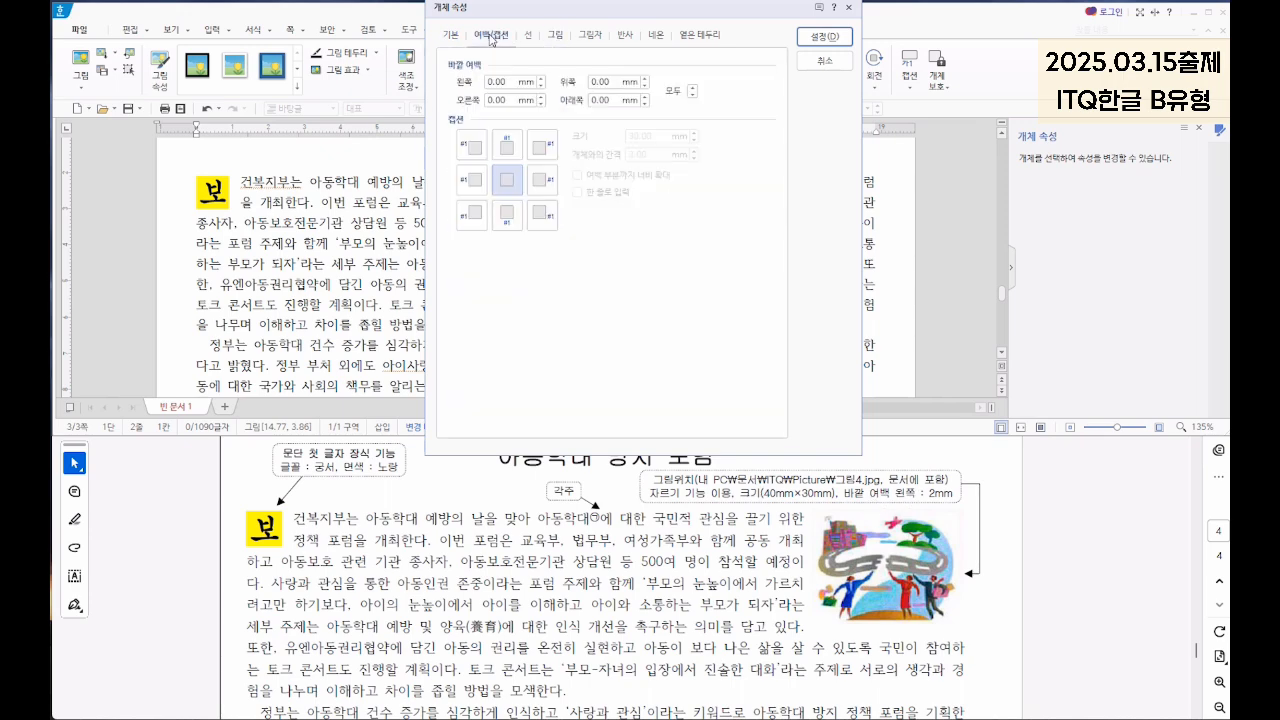
click(456, 84)
text(2)
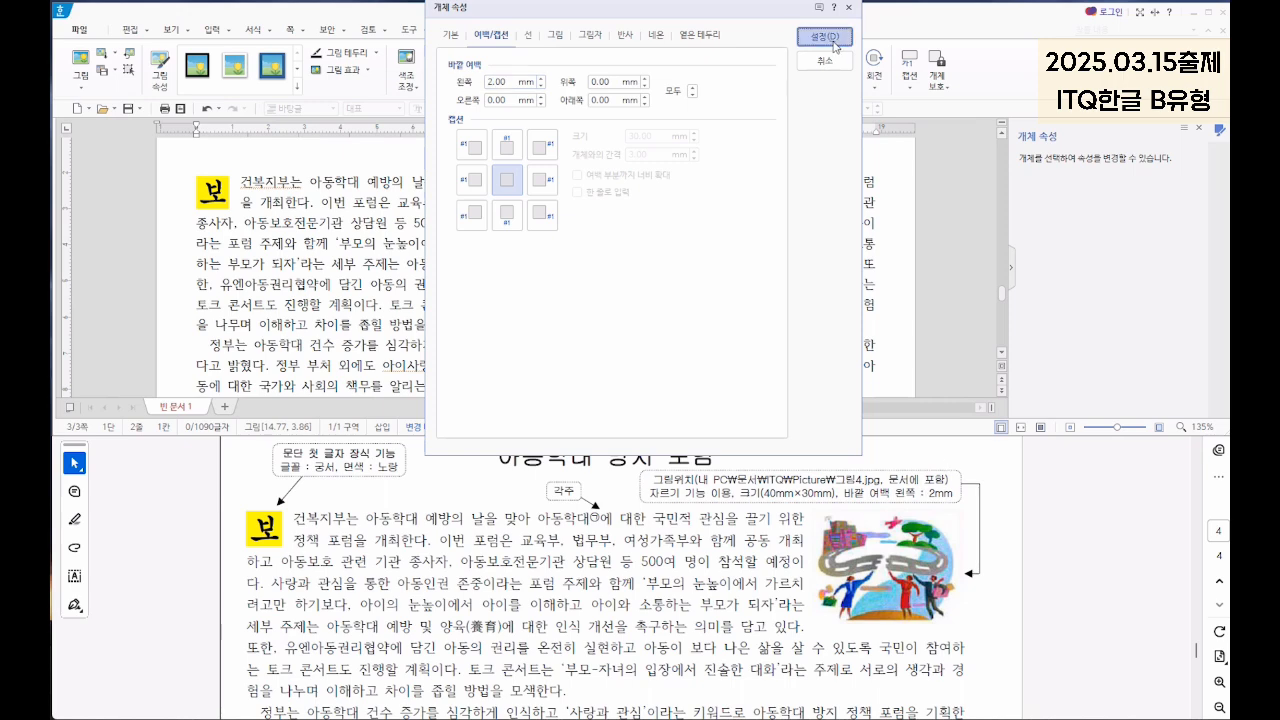
click(825, 37)
drag(837, 230, 867, 239)
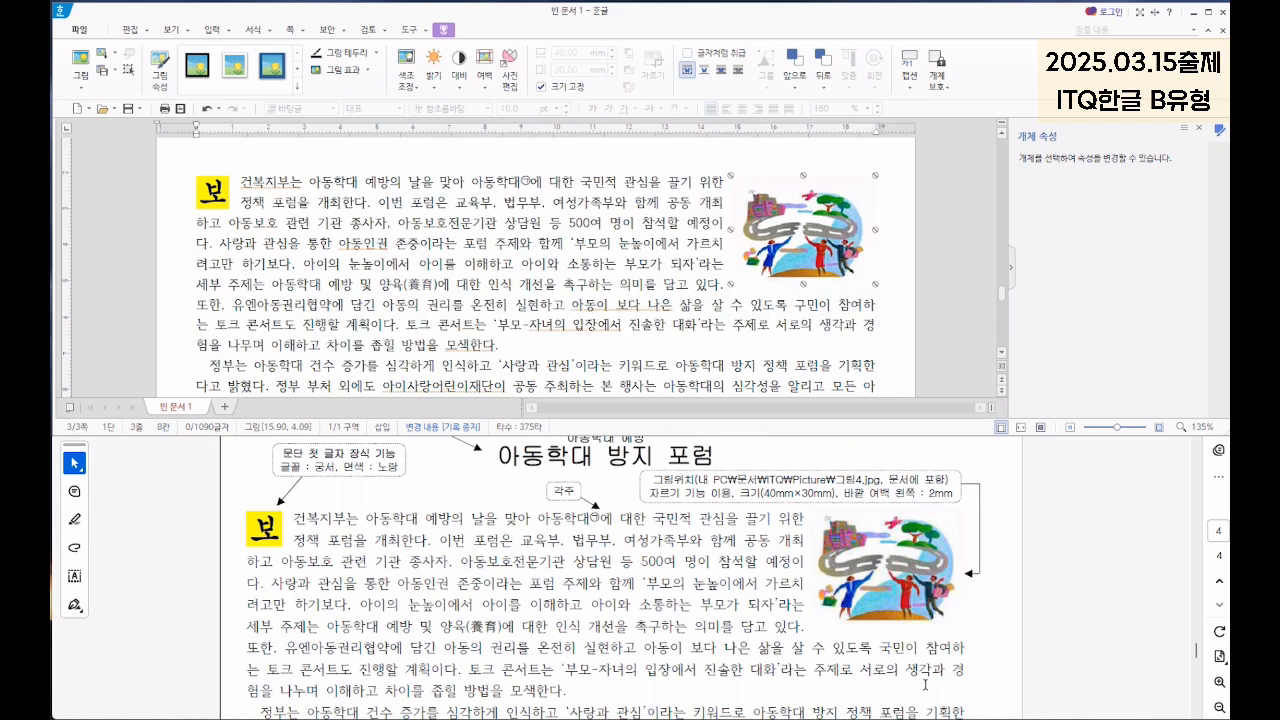
Step: Compare the text wrapping around the picture with the reference PDF and view the PDF's next section
click(795, 514)
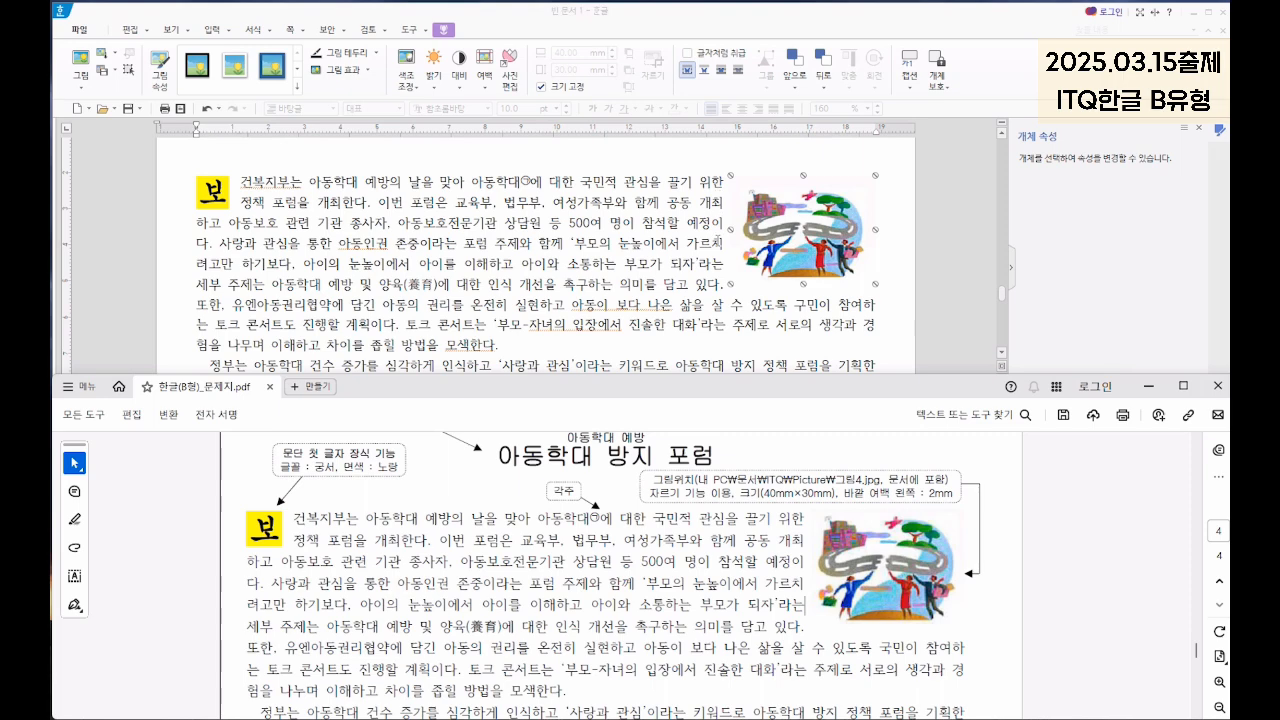
click(688, 205)
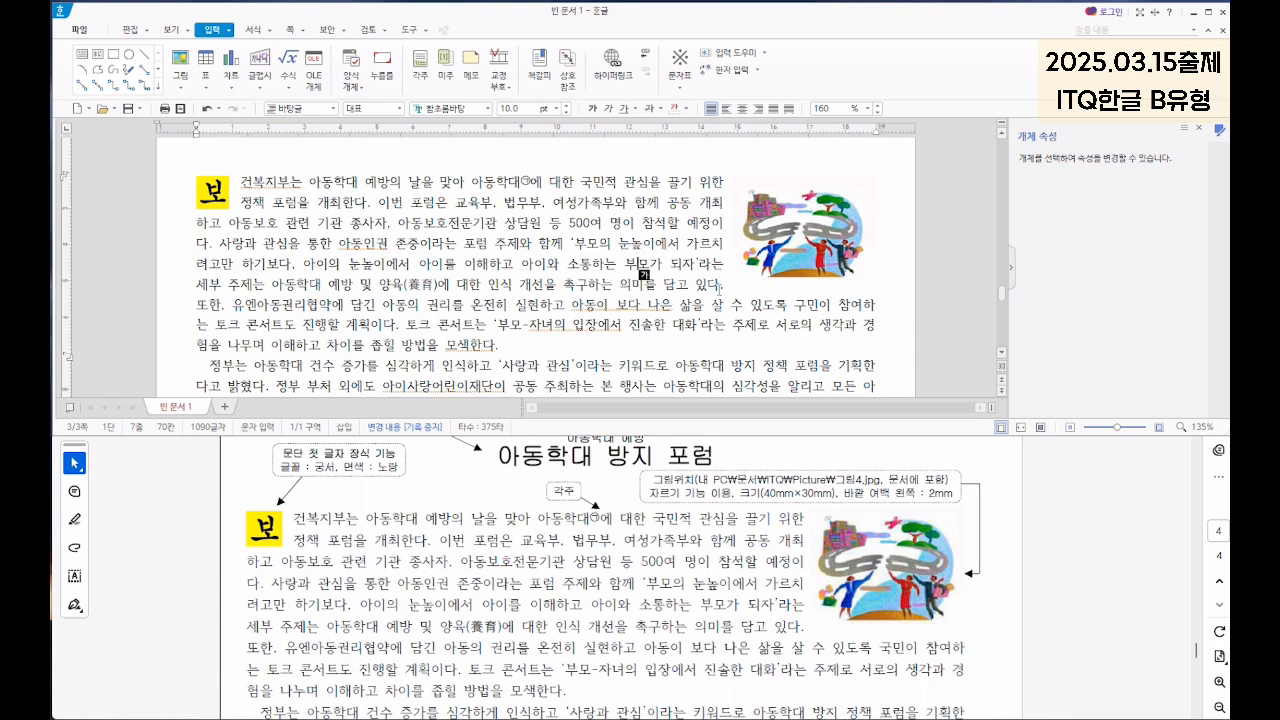
scroll(650, 285, down, 2)
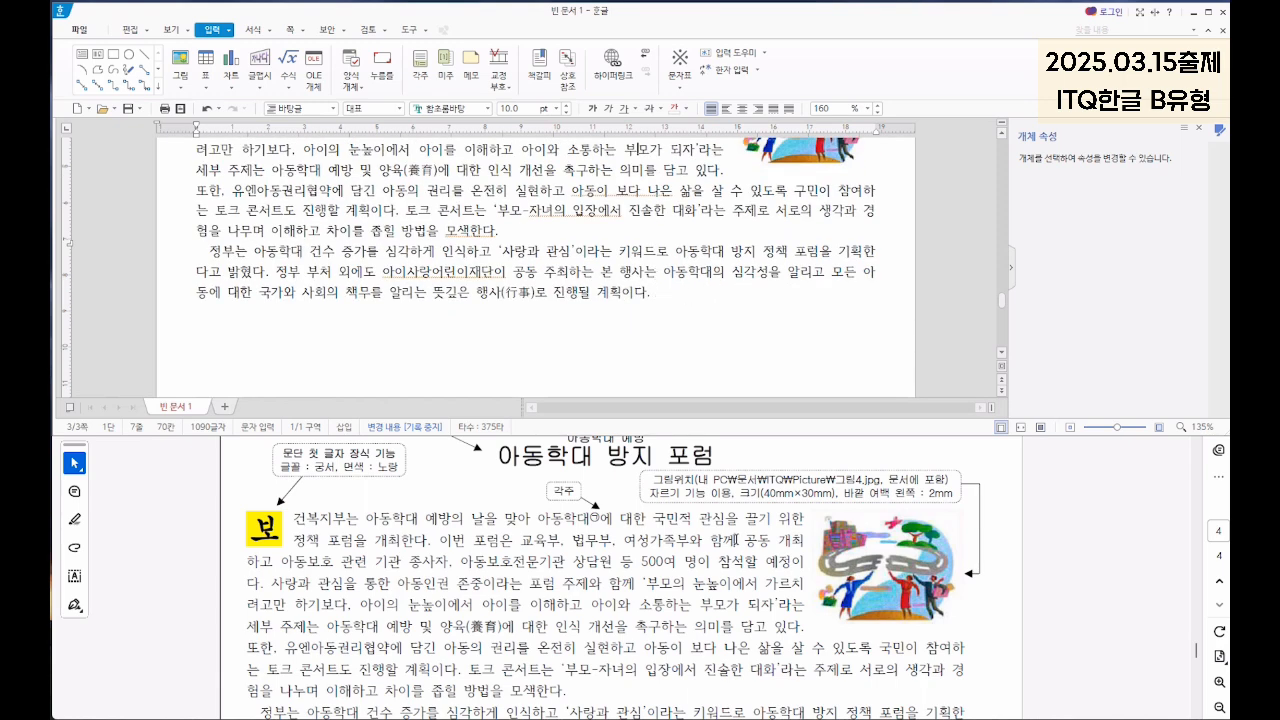
click(759, 547)
scroll(759, 547, down, 6)
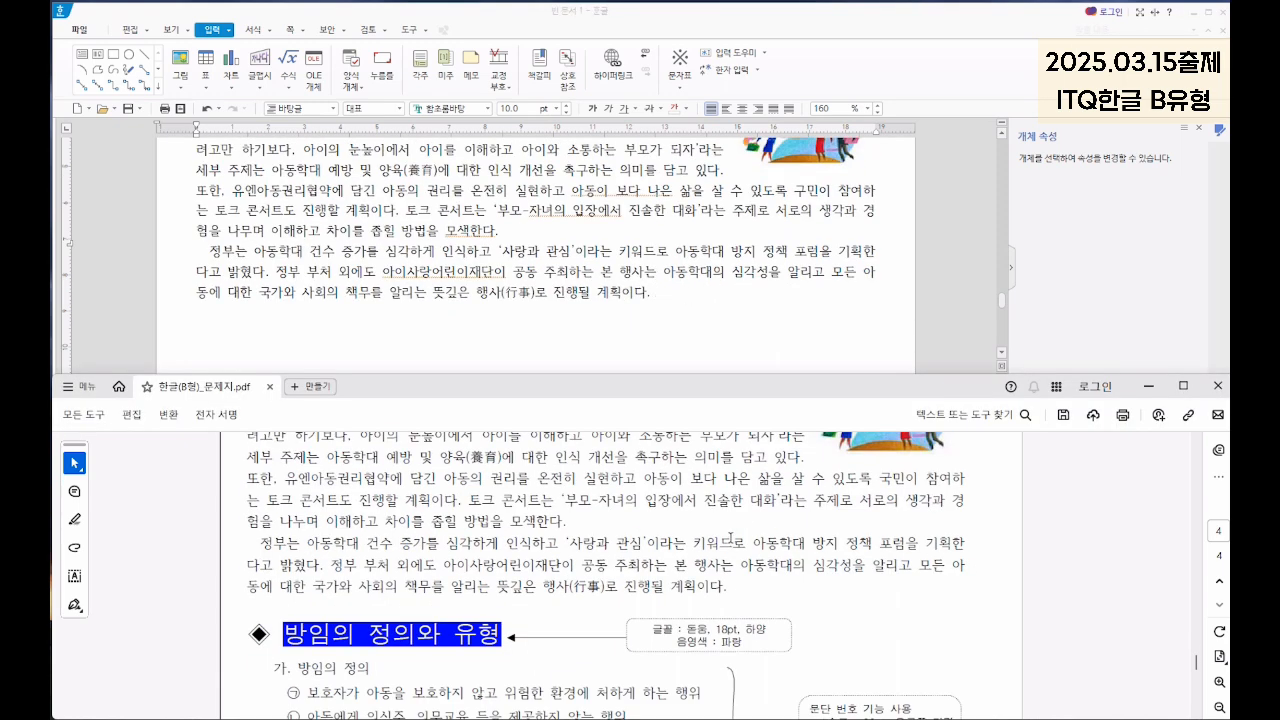
Step: Add the subheading ◈ 방임의 정의와 유형 below the body text, taking the ◈ symbol from the 기호2 user character set
click(689, 301)
scroll(676, 312, down, 1)
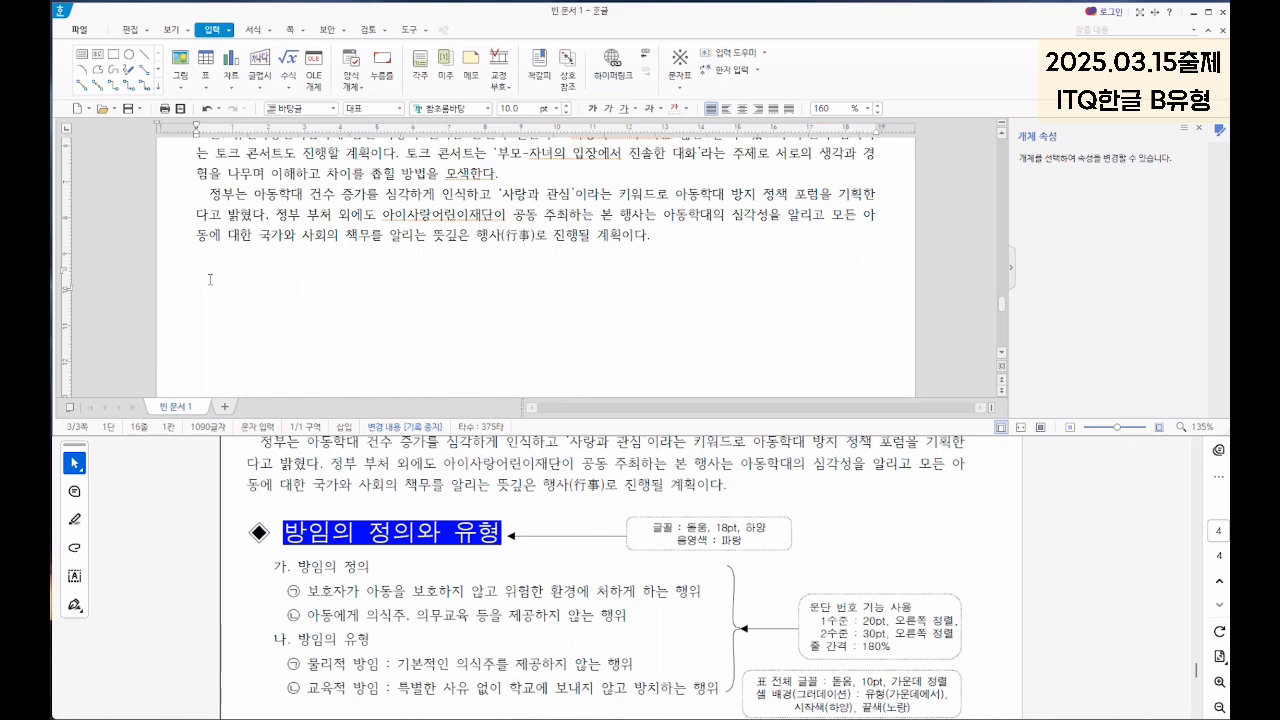
right_click(210, 279)
click(236, 308)
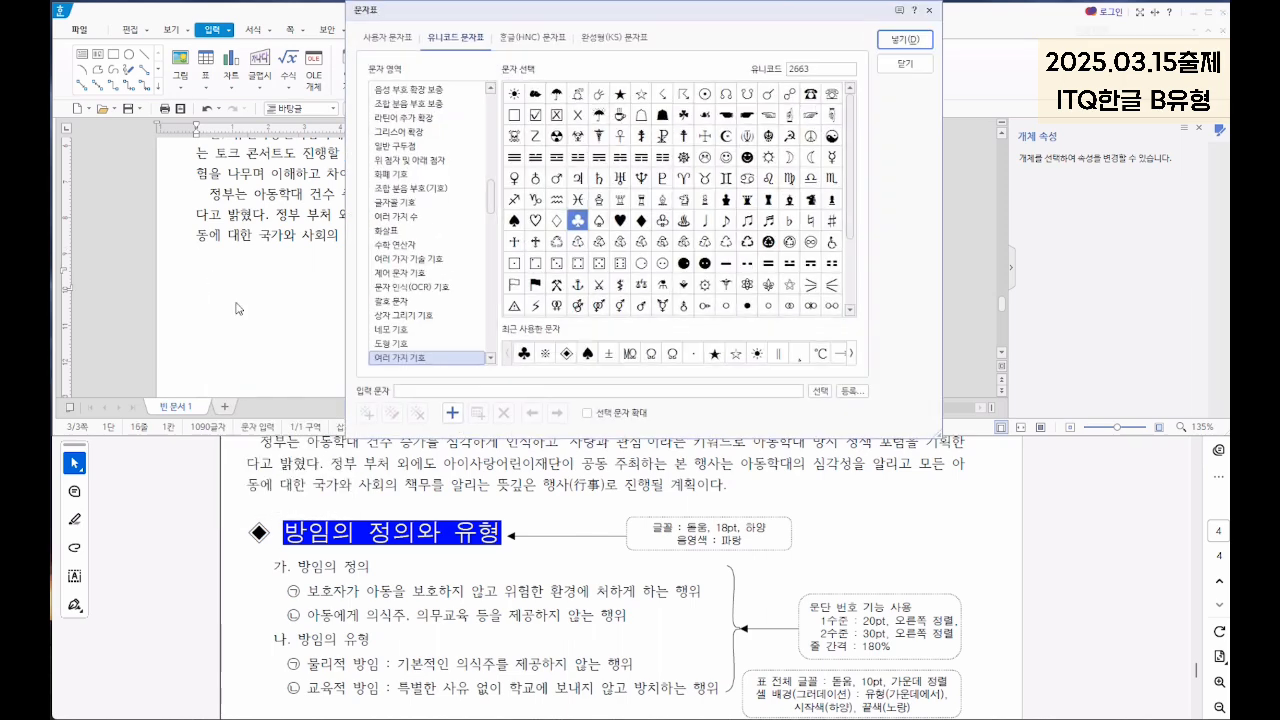
click(398, 38)
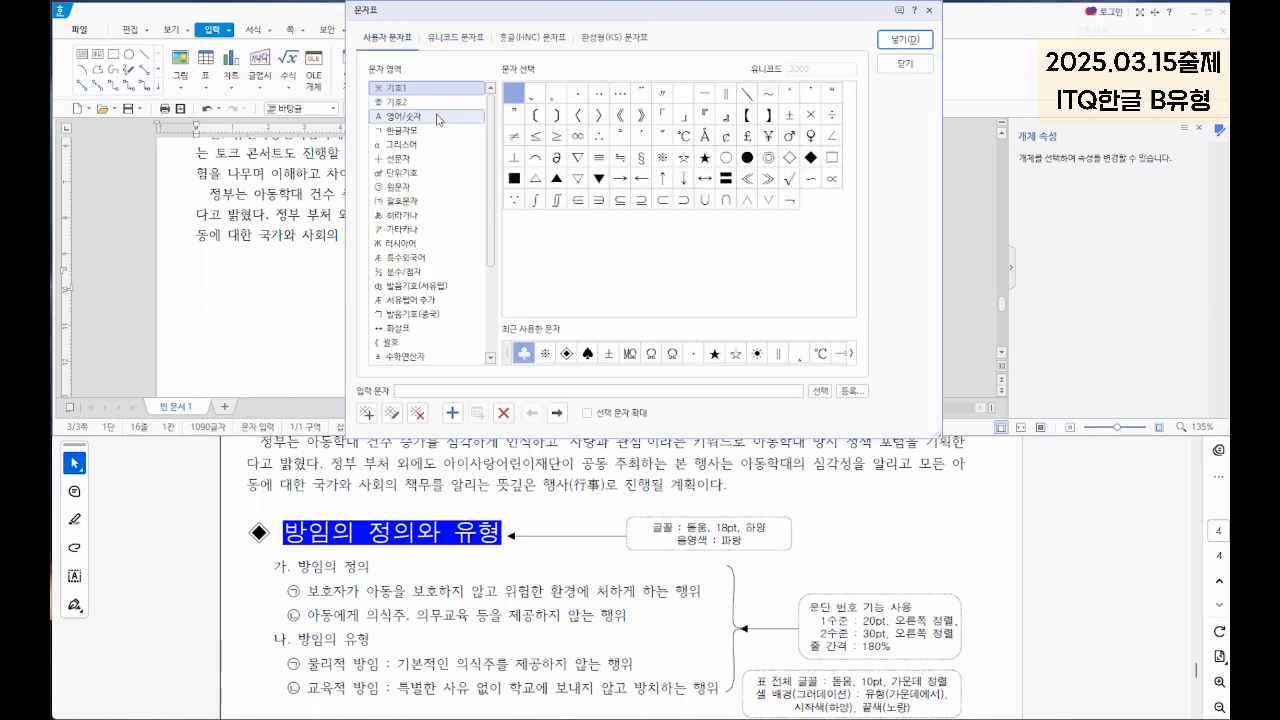
click(408, 100)
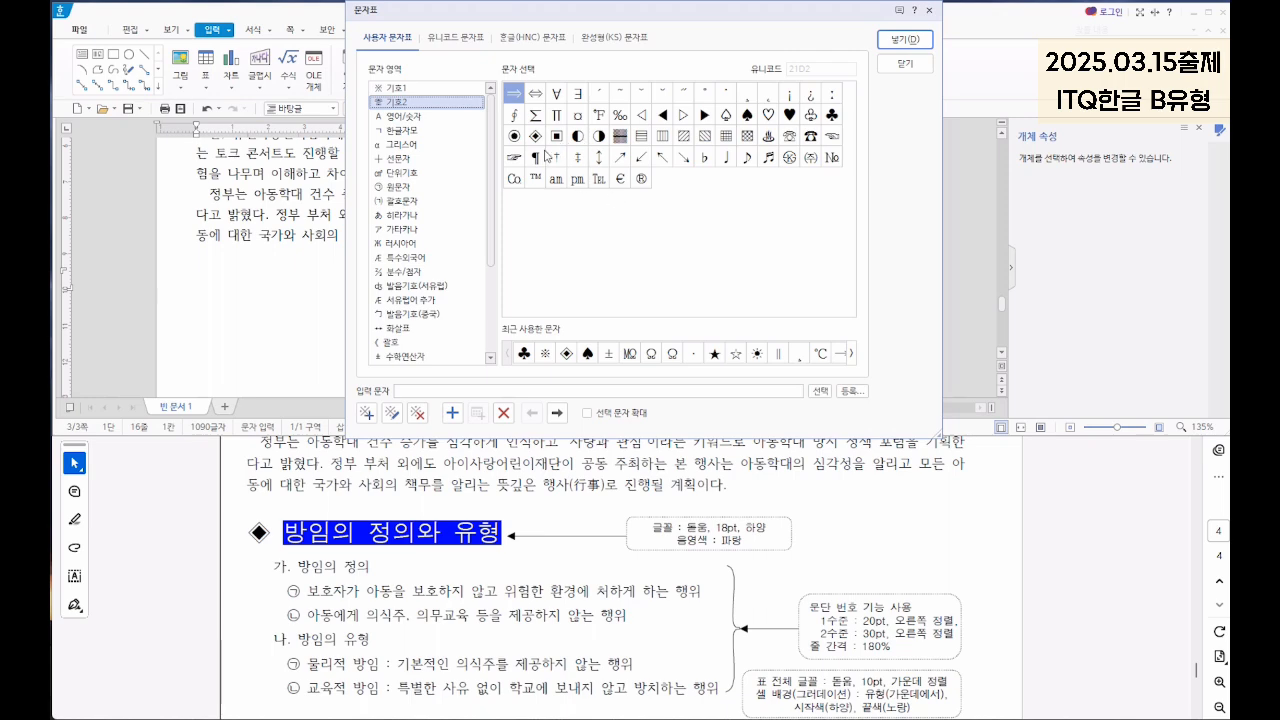
click(537, 137)
click(912, 41)
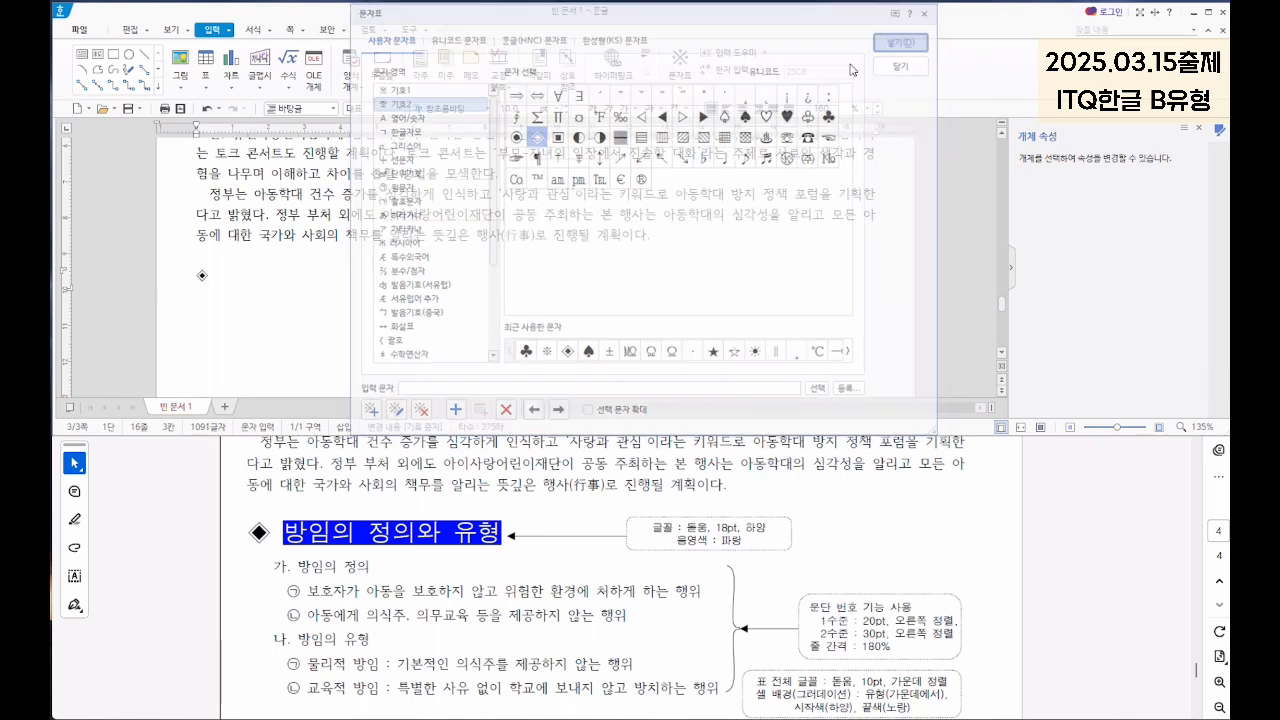
text(방임)
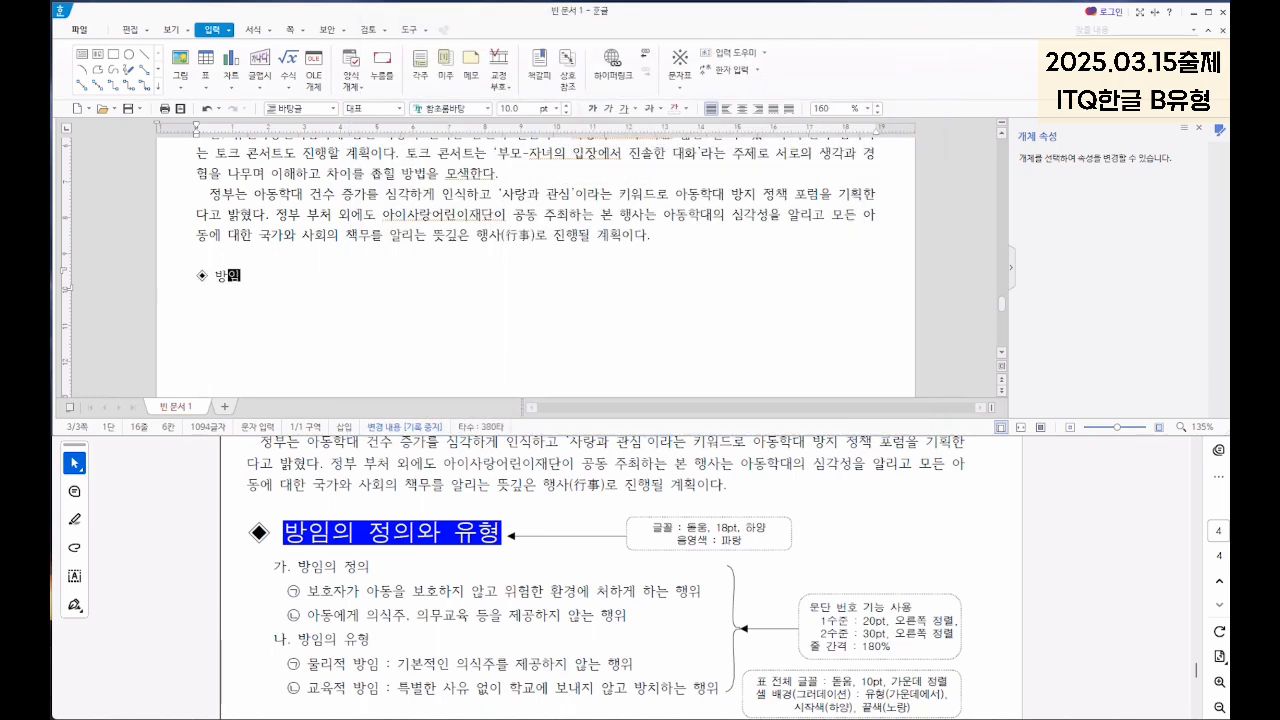
text(의 정의와 유형)
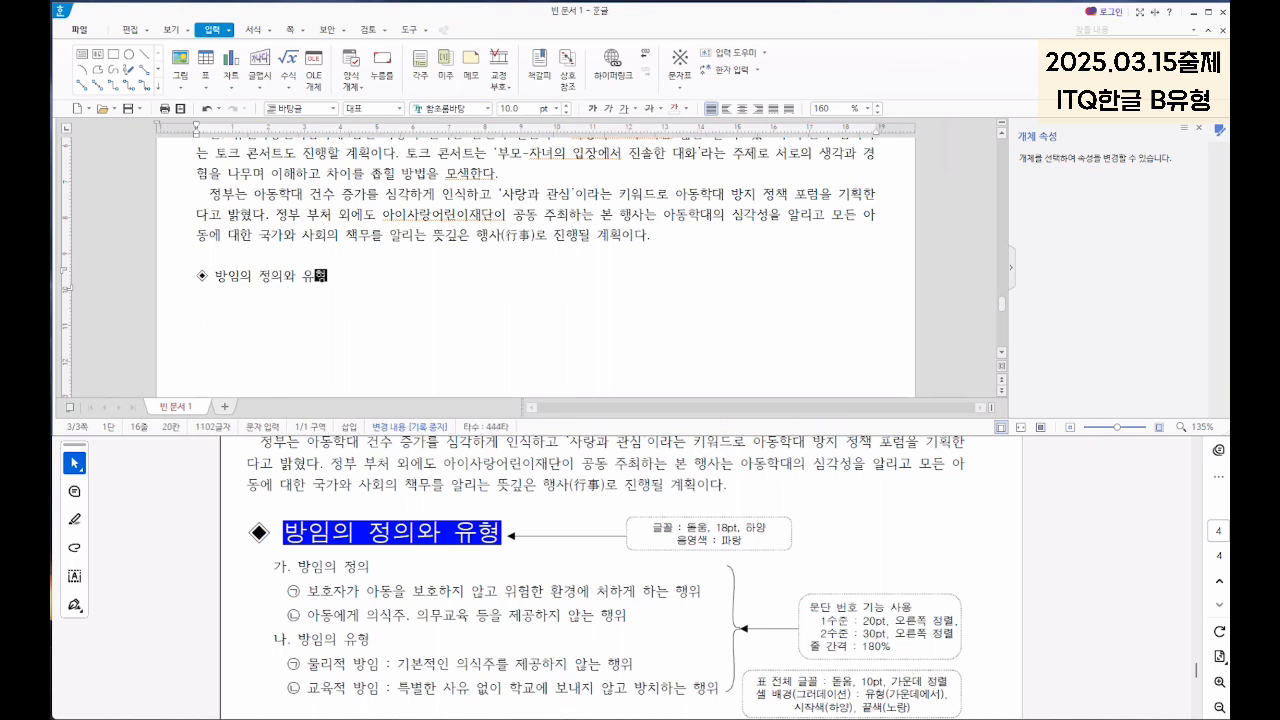
key(Return)
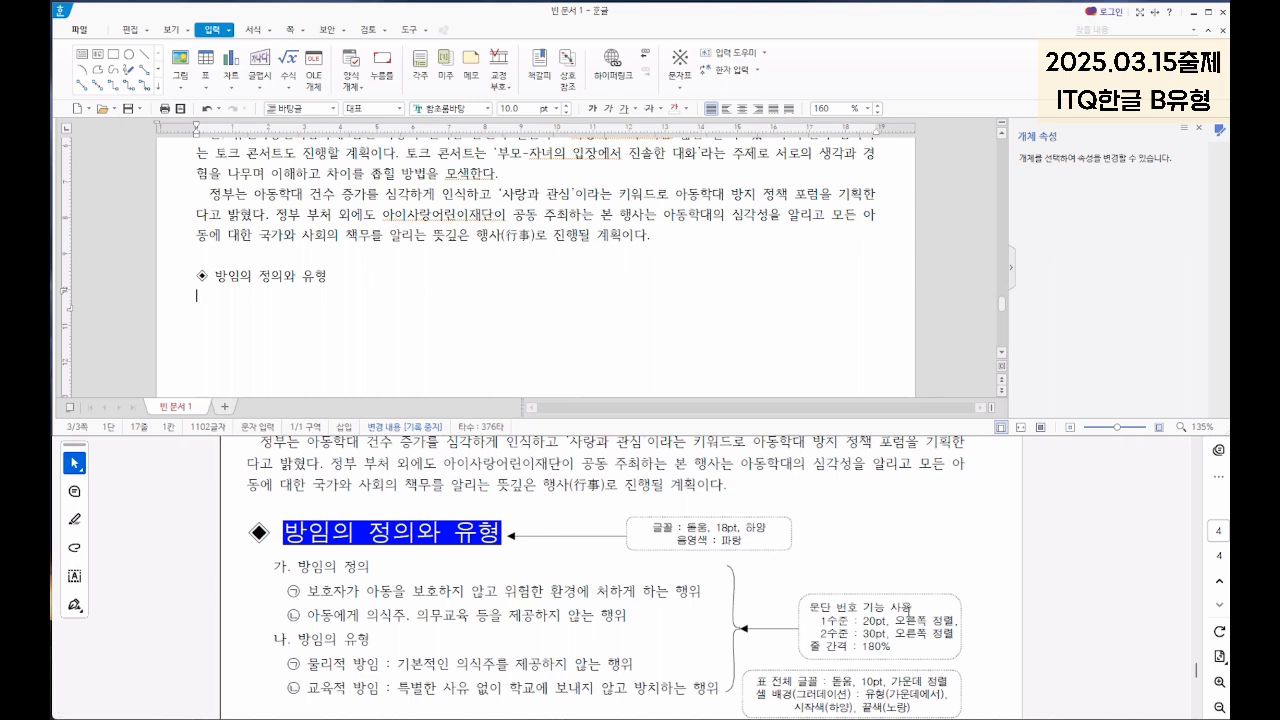
Step: Enter 방임의 정의 below the subheading, with the lines 보호자가 아동을 보호하지 않고 위험한 환경에 처하게 하는 행위 and 아동에게 의식주, 의무교육 등을 제공하지 않는 행위
click(209, 301)
text(방임의 정의)
key(Return)
text(보호자가 아동을 보호하지 않고 위험한 환경에 처하게 하는 행위)
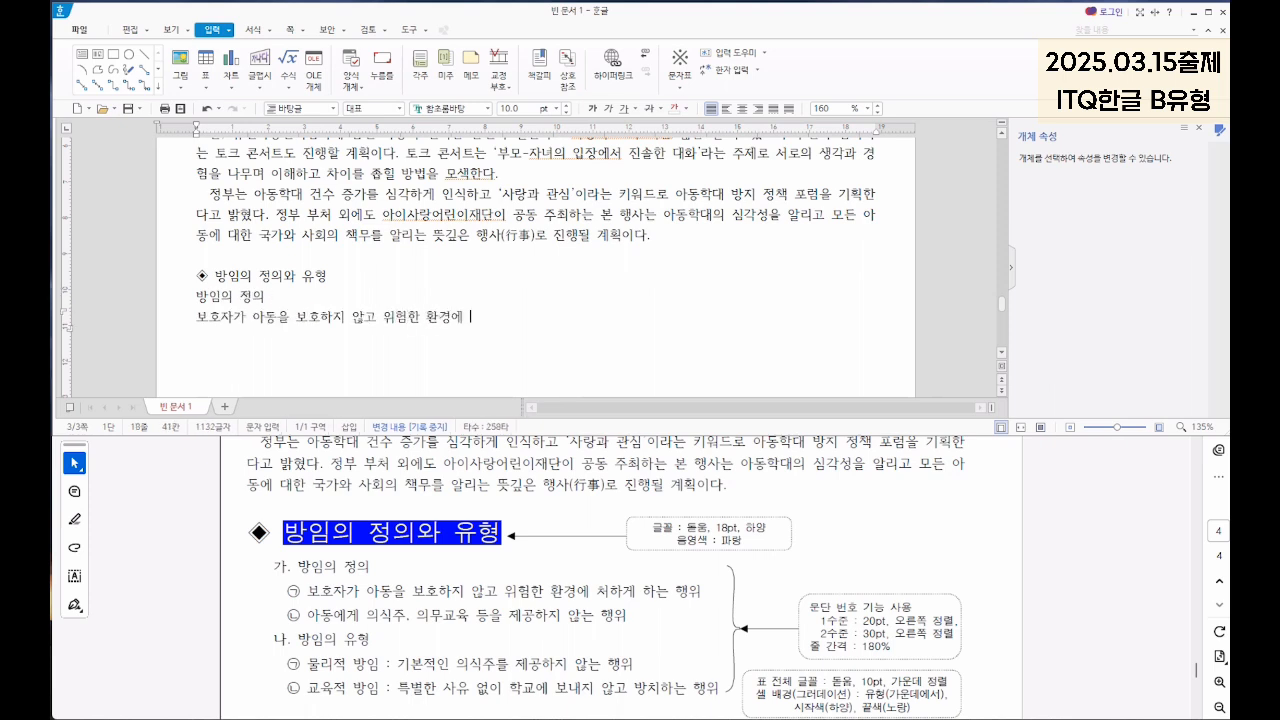
key(Return)
text(아동에게 의식주, 의무교육 등을 제공하지 않는 행위)
Step: Add 방임의 유형 with the lines 물리적 방임 : 기본적인 의식주를 제공하지 않는 행위 and 교육적 방임 : 특별한 사유 없이 학교에 보내지 않고 방치하는 행위
key(Return)
text(방임의 유형)
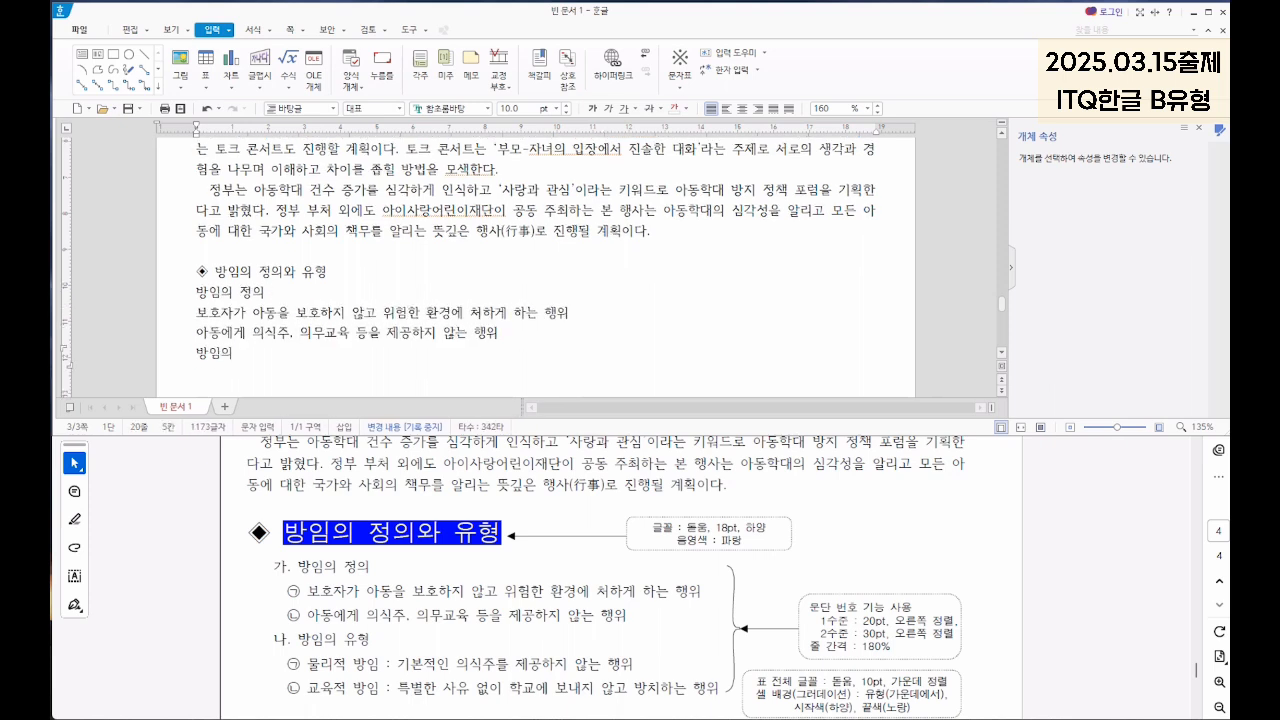
key(Return)
text(물리적 방임 : 기본적인 의식주를 제공하지 않는 행위)
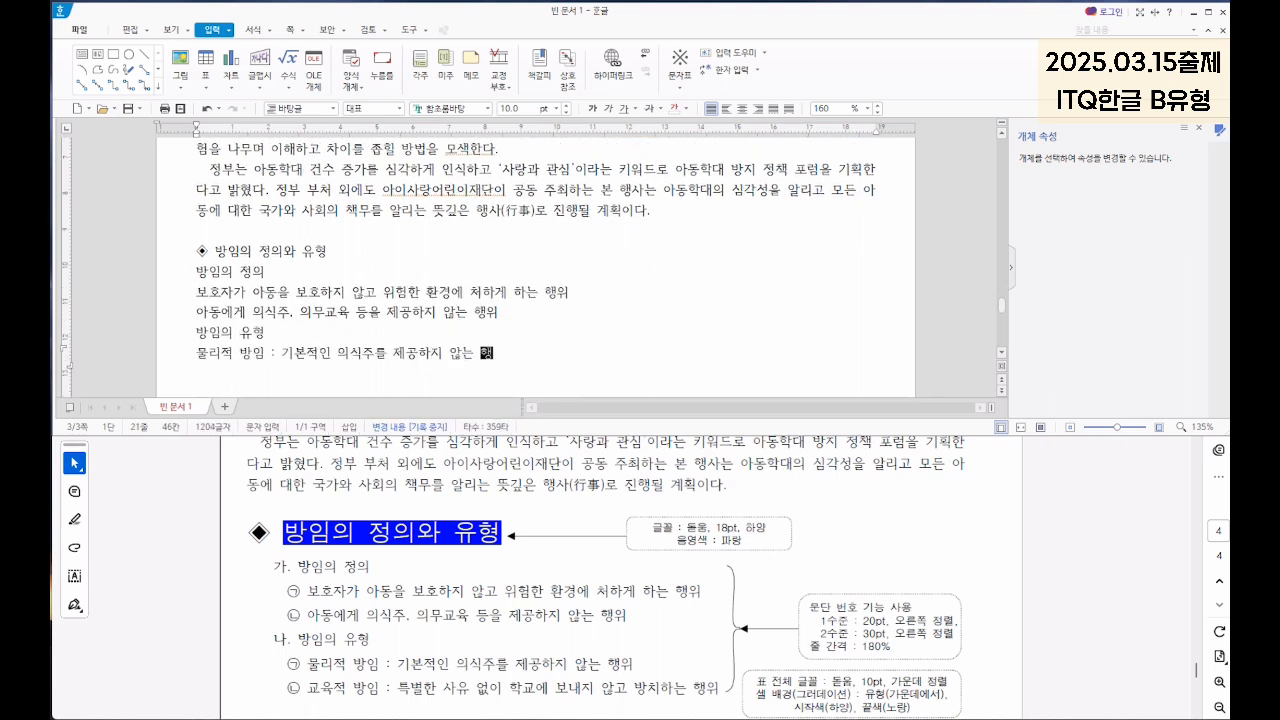
key(Return)
text(교육적 방임 : 특별한 사유 없이 학교에 보내지 않고 방치하는 행위)
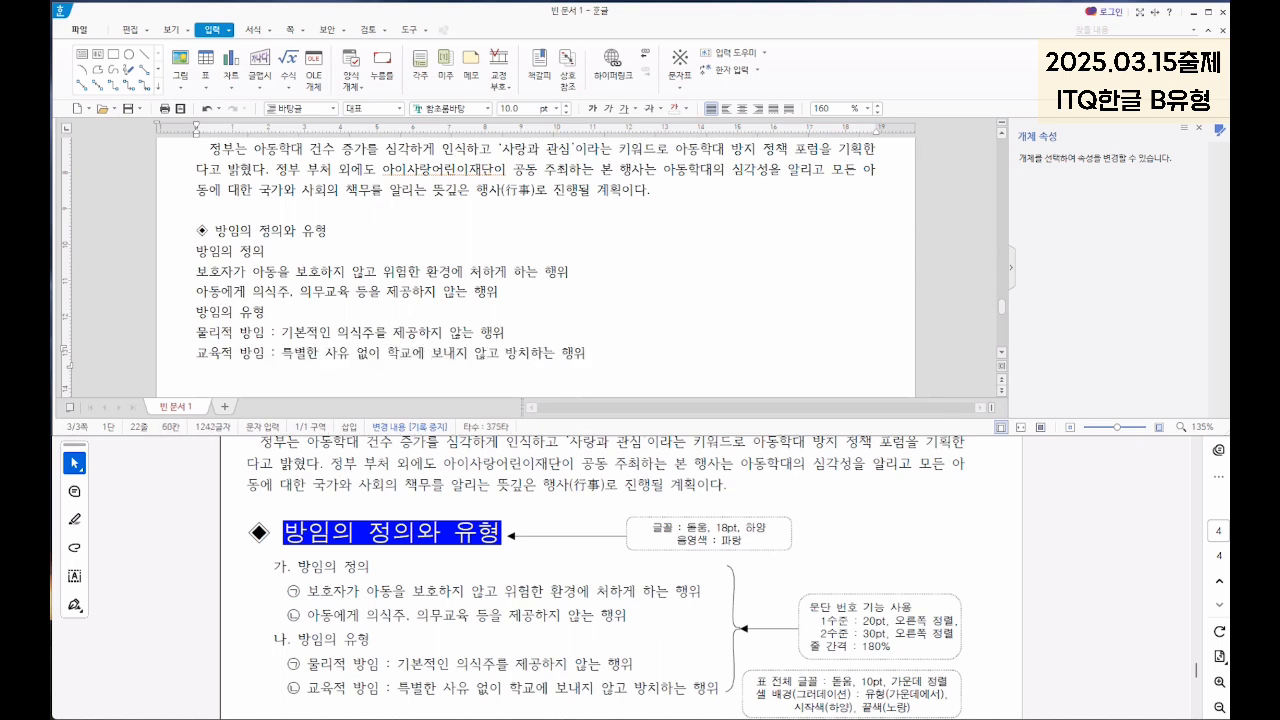
Step: Leave a blank line and add the subheading ◈ 아동학대 방지 포럼 주제, inserting the ◈ symbol from the character map
key(Return)
key(Return)
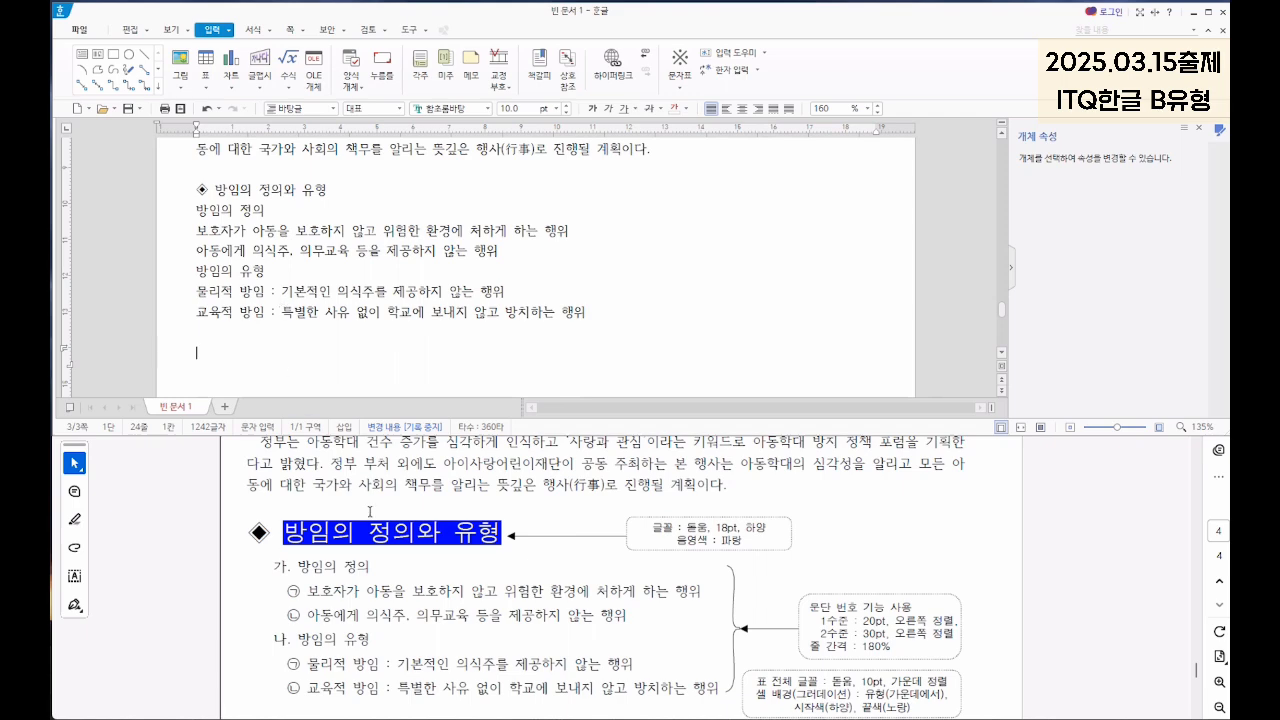
right_click(200, 352)
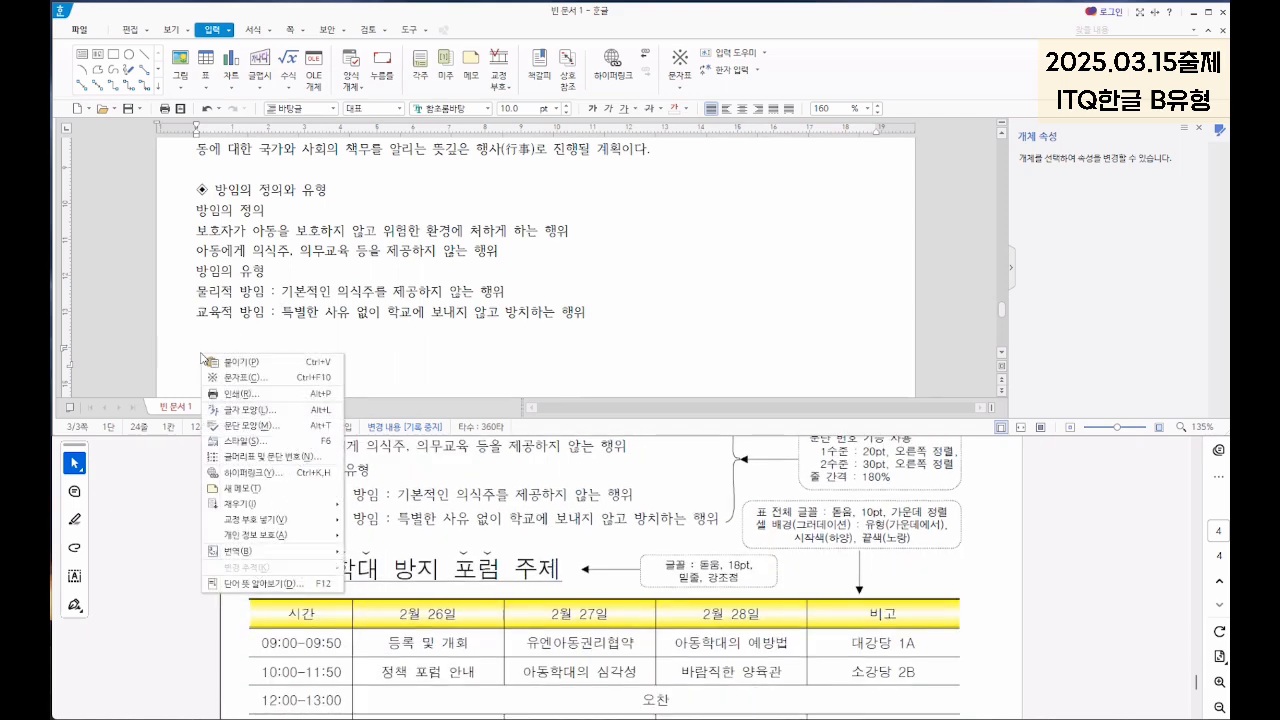
click(285, 375)
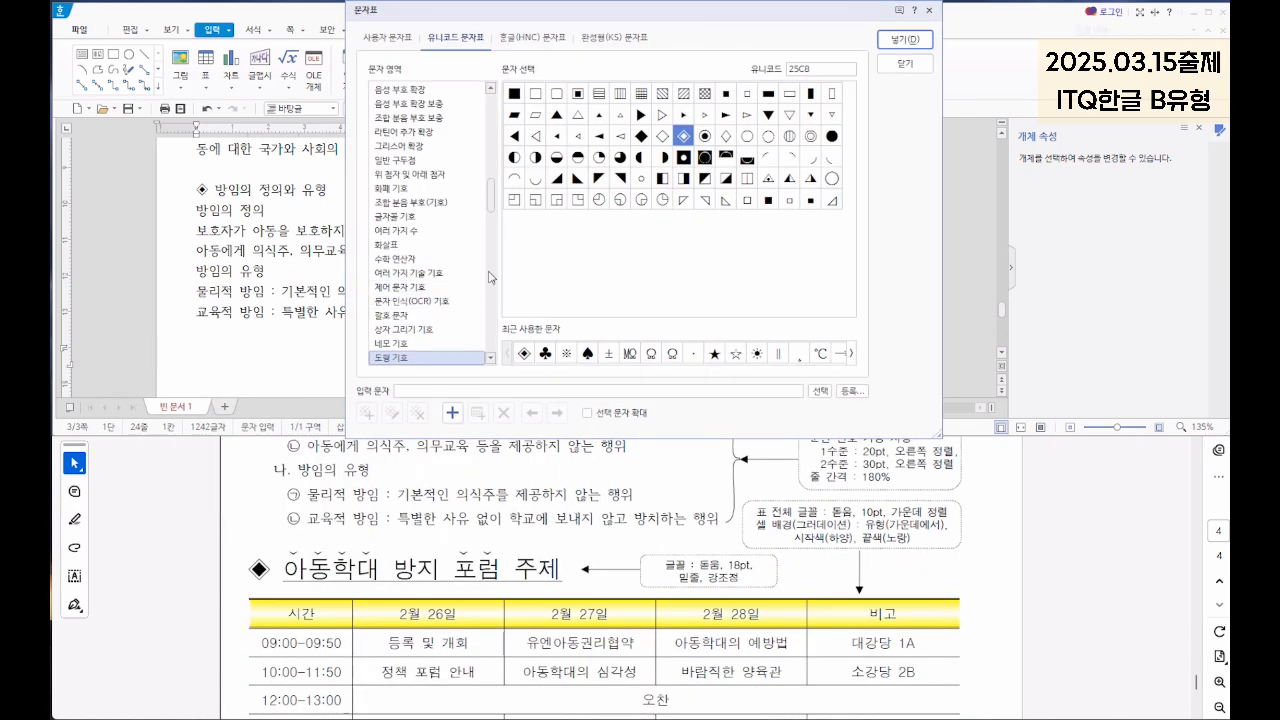
key(Return)
text(아동학대 방지 포럼 주제)
key(Return)
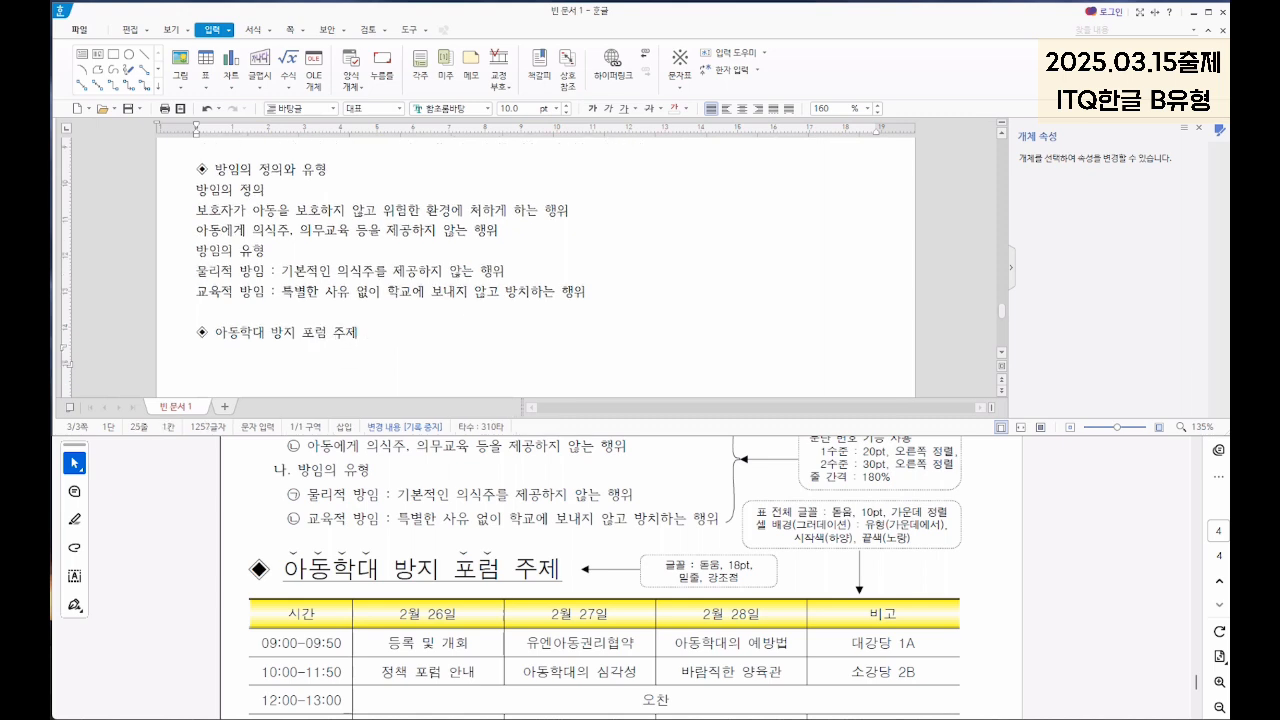
Step: Insert a table with 5 rows and 5 columns, treated as a character, below the 아동학대 방지 포럼 주제 subheading
scroll(952, 478, down, 3)
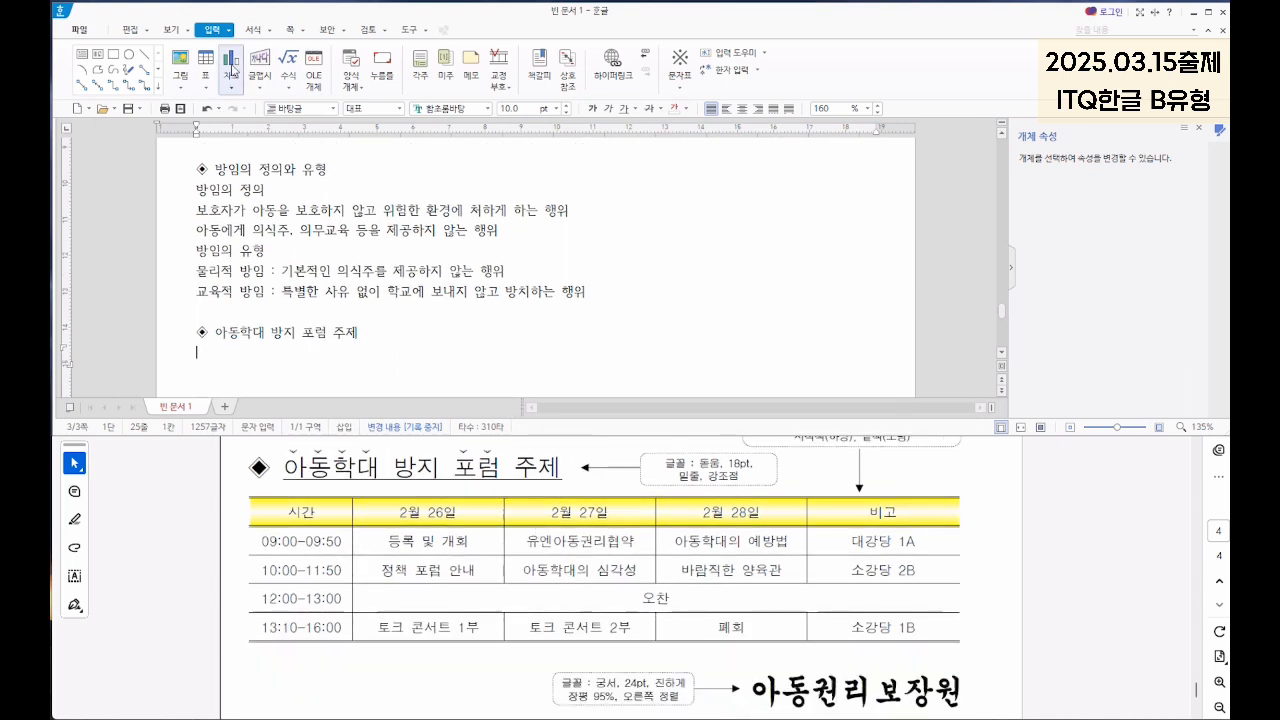
click(205, 62)
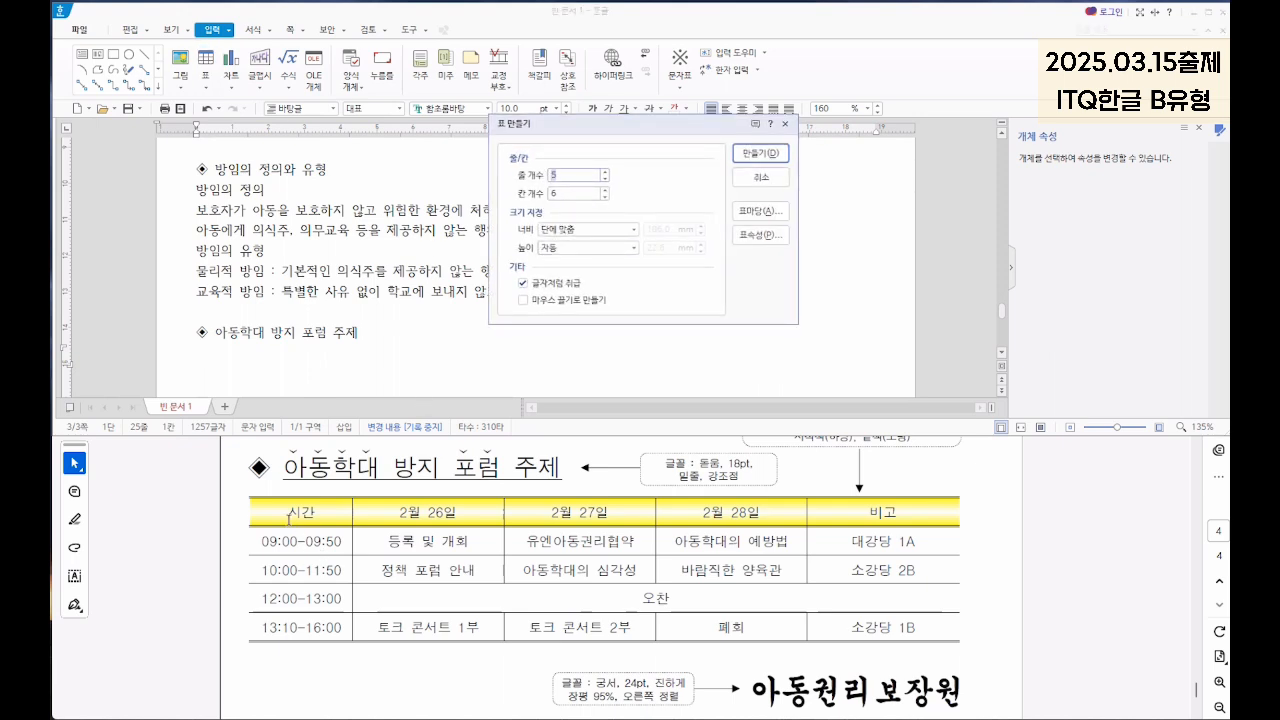
key(Tab)
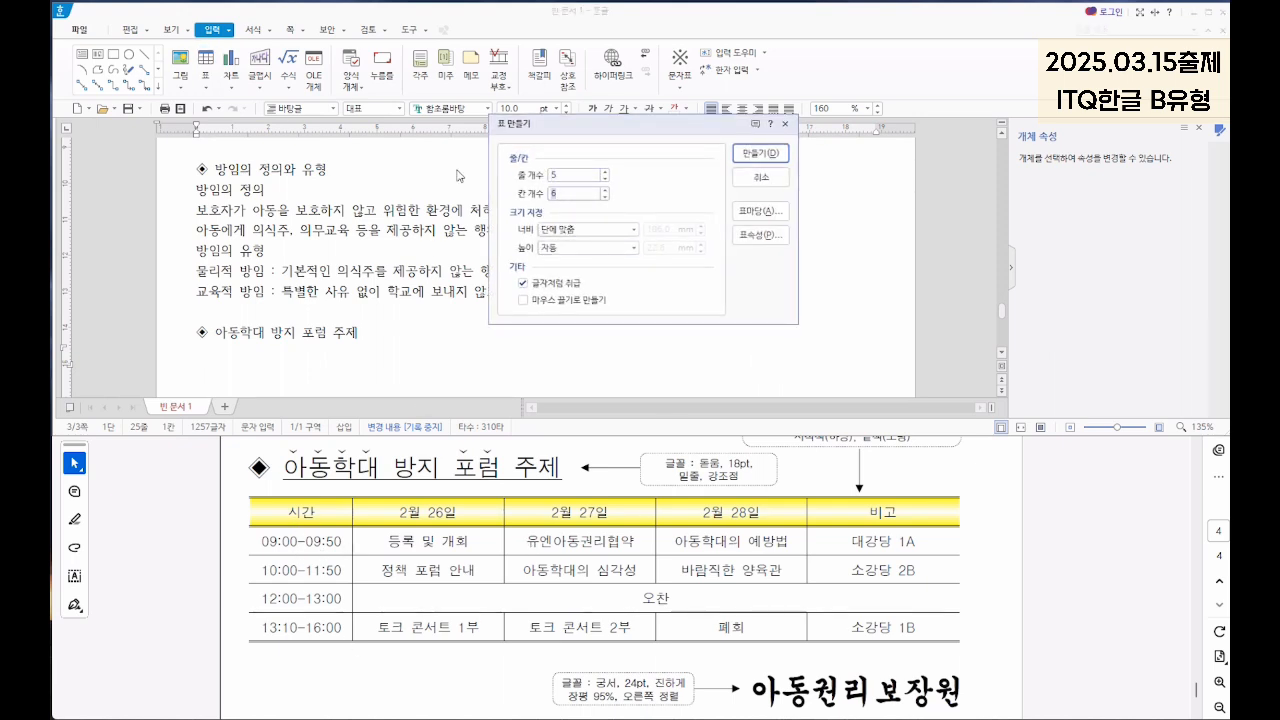
text(5)
click(762, 153)
scroll(280, 347, down, 1)
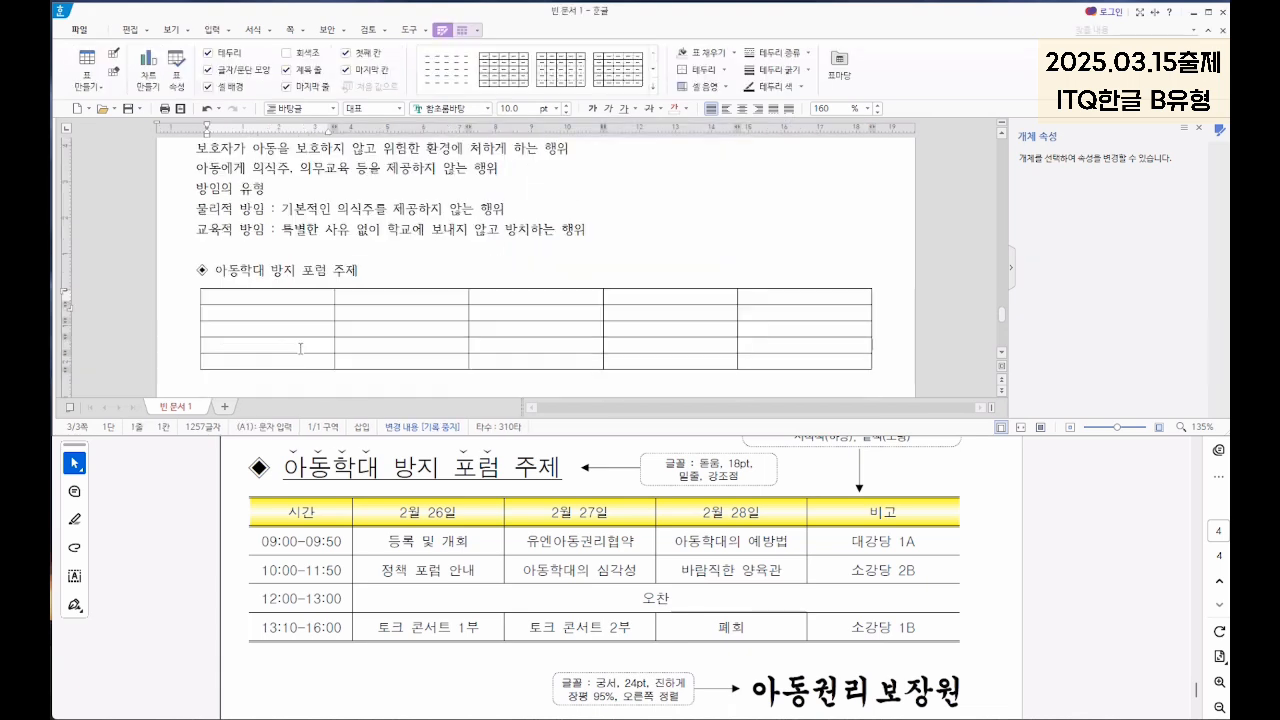
Step: Fill the header row with 시간, 2월 26일, 2월 27일, 2월 28일, 비고 and the time column with 09:00-09:50, 10:00-11:50, 12:00-13:00, 13:10-16:00
text(시간	2월 26일	2월 27일)
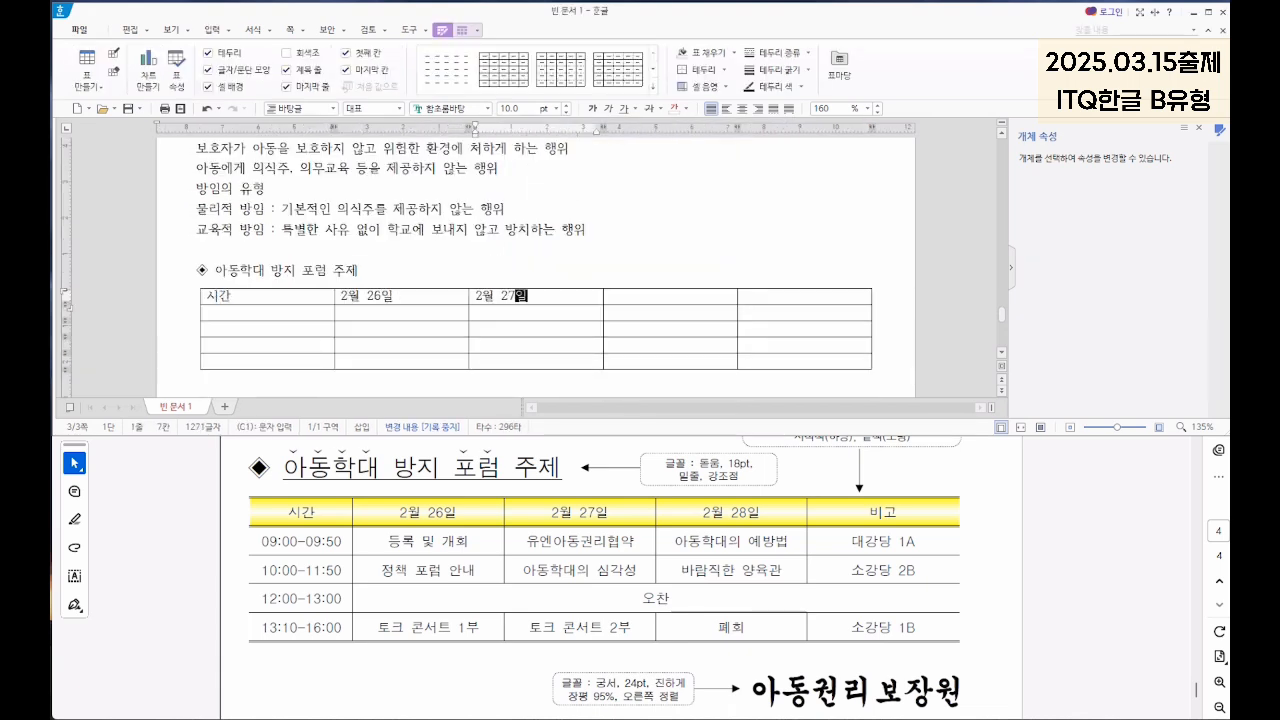
text(	2월 28일	비고	09:00-09:50)
key(Down)
text(10:00-11:50)
key(Down)
text(12:00-:3:00)
key(Down)
text(13:10-16:00)
Step: Fill the 09:00-09:50 row with 등록 및 개회, 유엔아동권리현약, 아동학대의 예방법 and 대강당 1A
click(360, 304)
text(등록 및 개회)
key(Tab)
text(유엔아동ㄱ권리현약)
key(Tab)
text(아동학대의 예방법)
key(Tab)
text(대강당 1A)
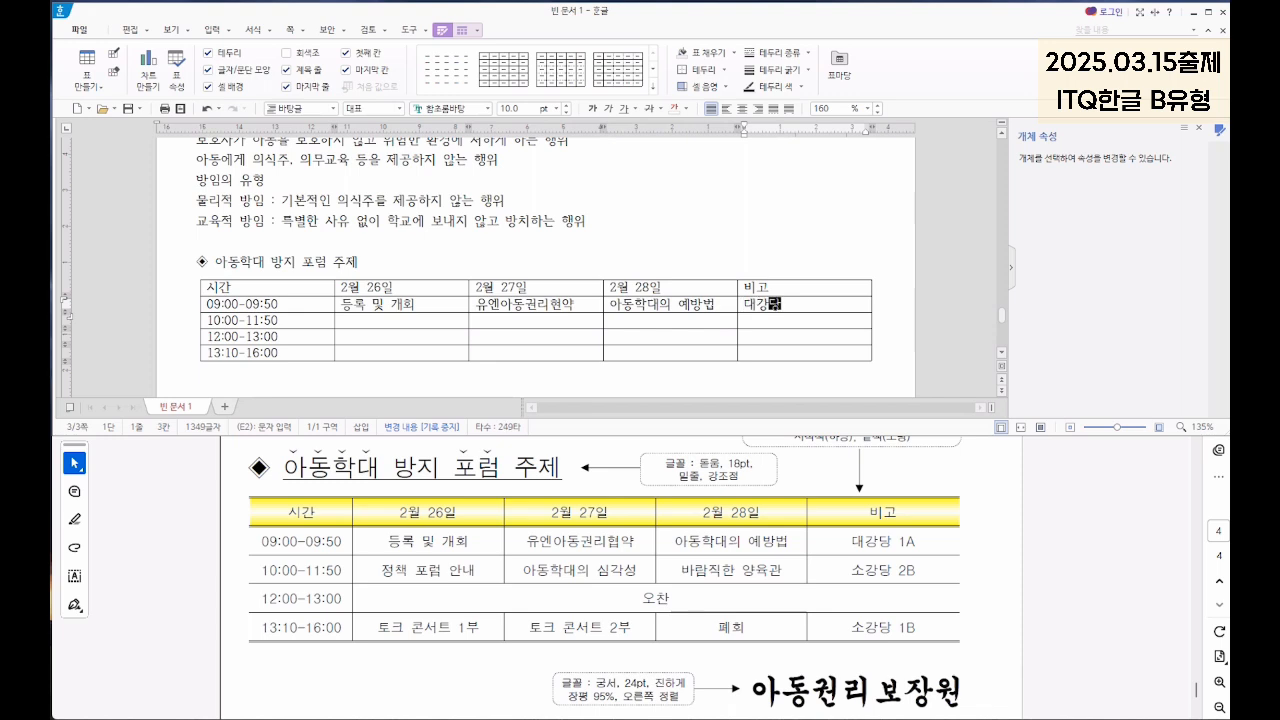
Step: Fill the 10:00-11:50 row with 정책 포럼 안내, 아동학대의 심각성, 바람직한 양육관 and 소강당 2B
click(342, 320)
text(정책 포럼 안내)
key(Tab)
text(아동학대의 심각성)
key(Tab)
text(바람직한 양육관)
key(Tab)
text(소강당 2B)
Step: Enter 오찬 in the 12:00-13:00 row and fill the 13:10-16:00 row with 토크 콘서트 1부, 토크 콘서트 2부, 폐회 and 소강당 1B
click(342, 336)
text(오찬)
key(Down)
text(토크 콘서트 1부)
key(Tab)
text(토크 콘서트 2부)
key(Tab)
text(폐회)
key(Tab)
text(소강당 1B)
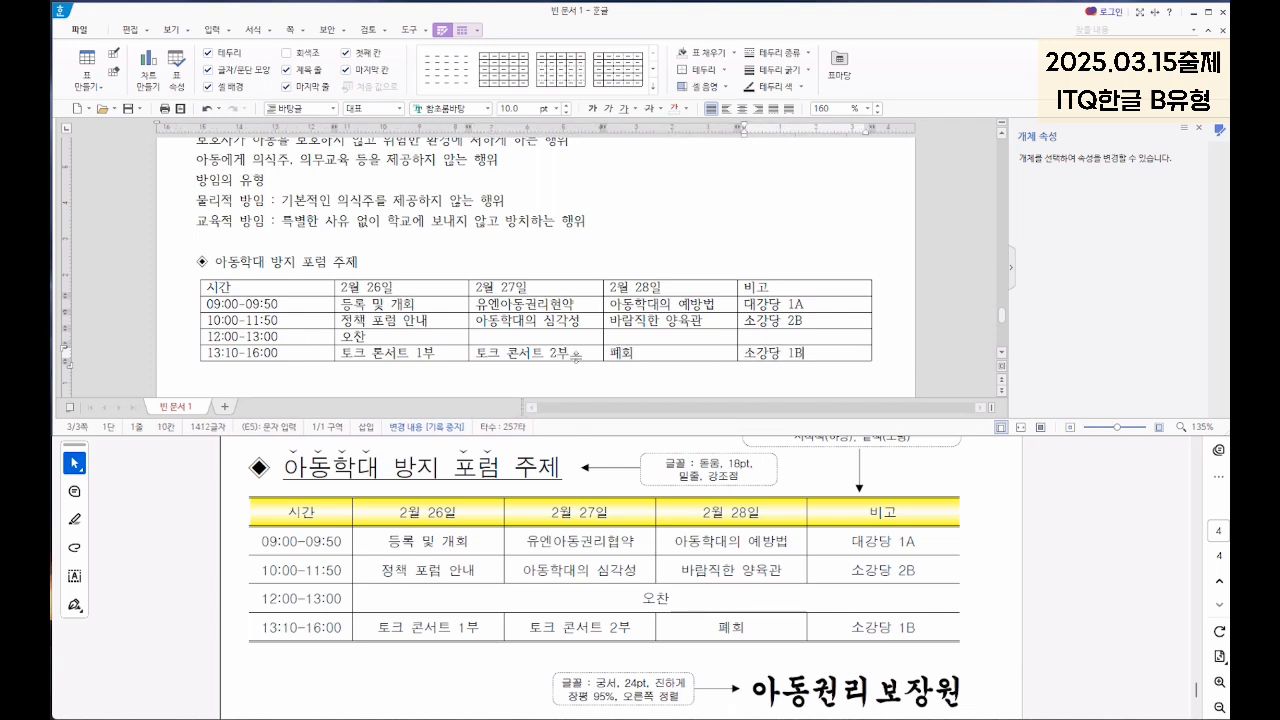
Step: Merge the four cells beside 12:00-13:00, from the 2월 26일 column through the 비고 column
drag(436, 340, 762, 336)
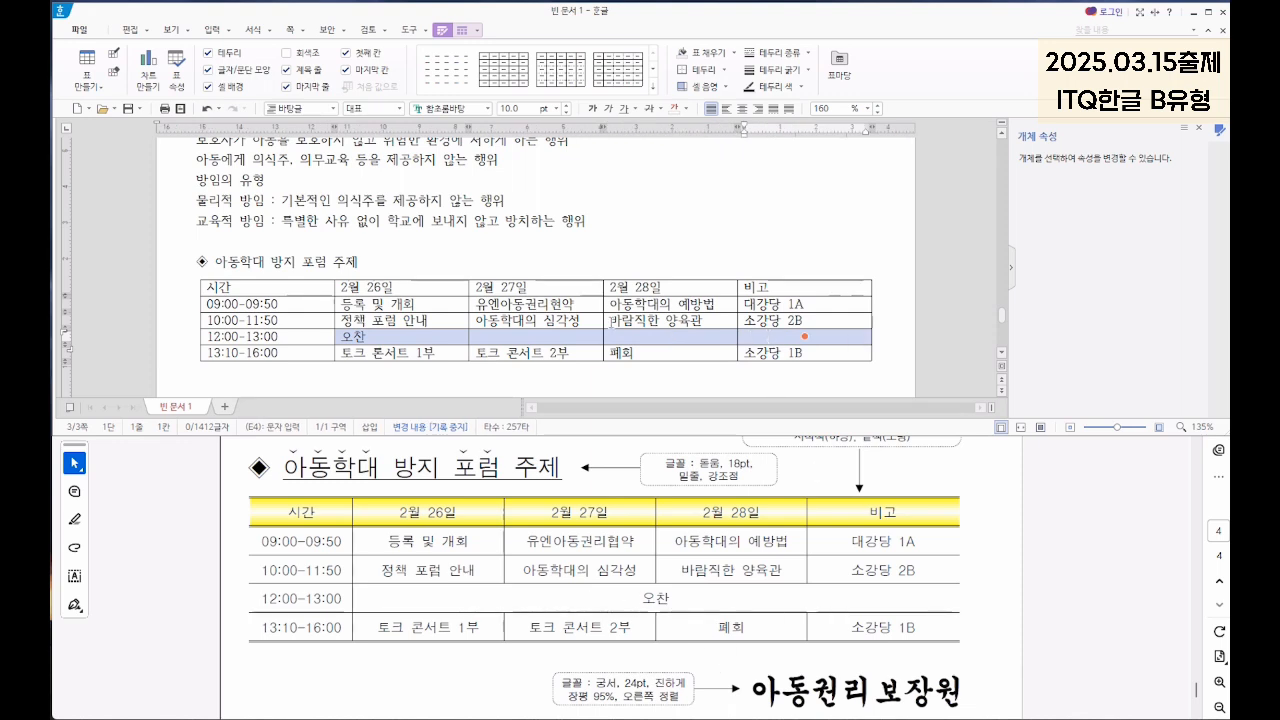
right_click(561, 340)
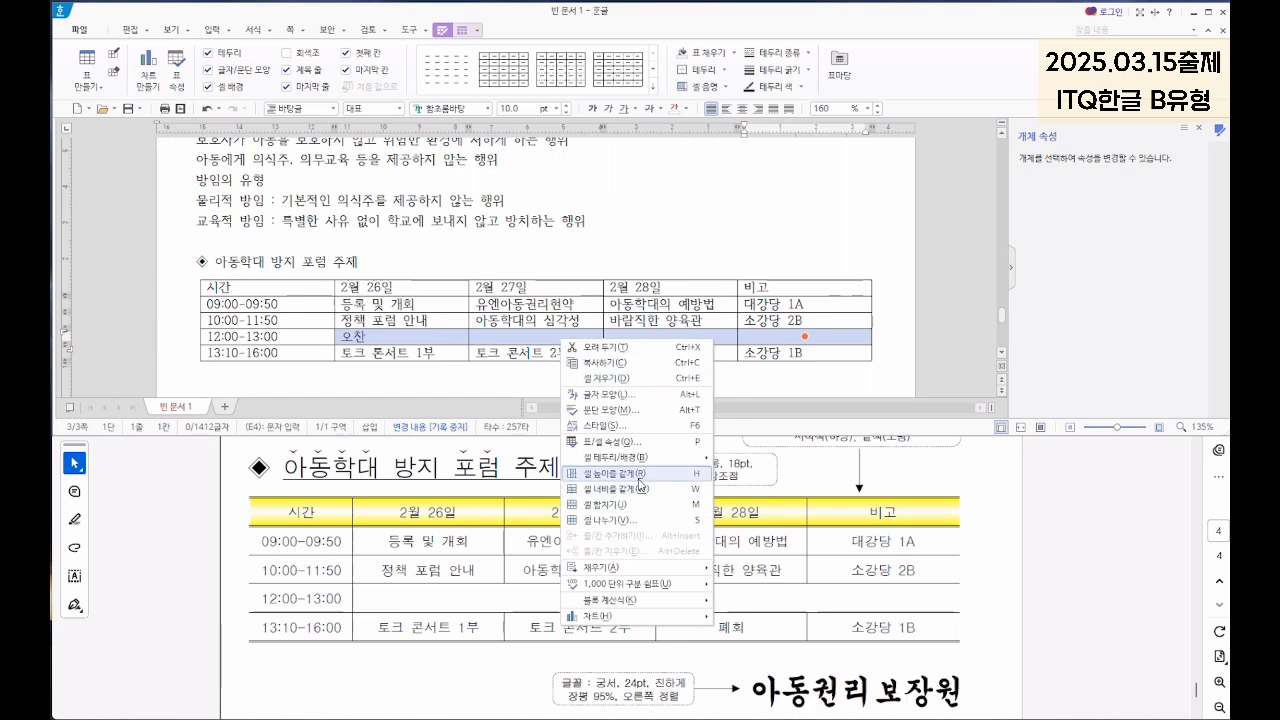
click(618, 508)
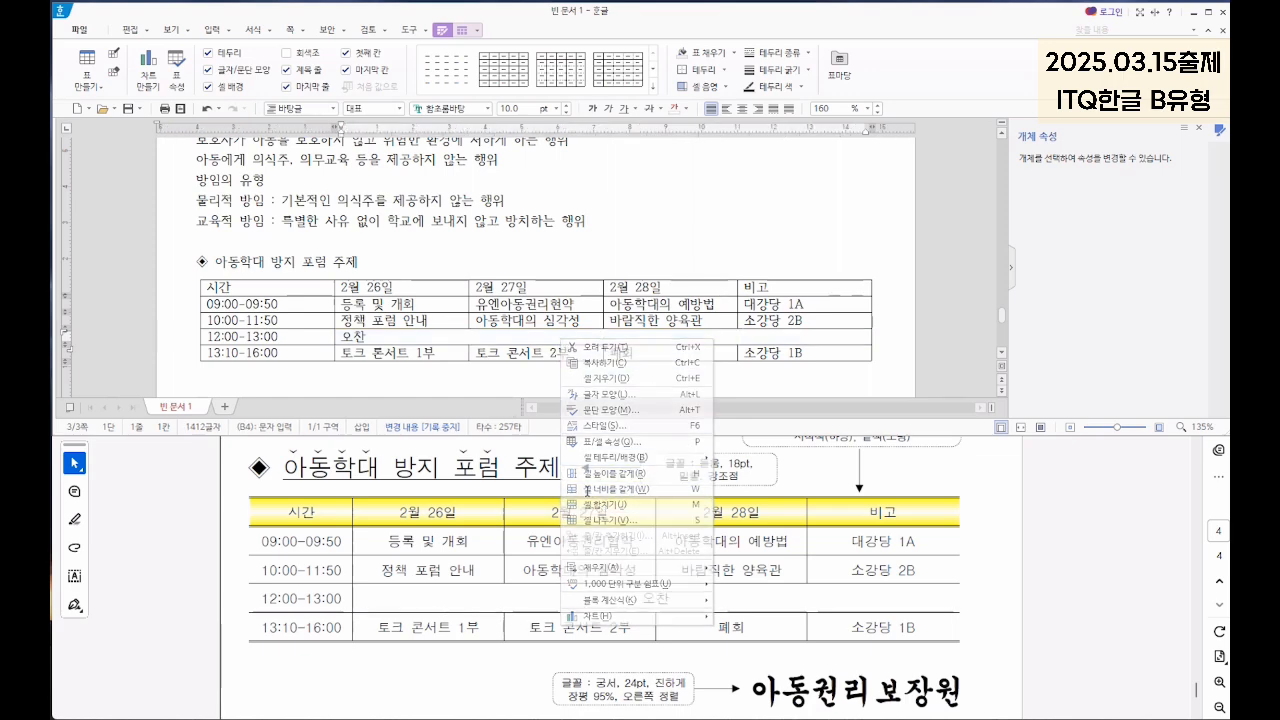
Step: Enter the organisation name 아동권리보장원 below the table, leaving one blank line between them
scroll(367, 313, down, 1)
click(224, 317)
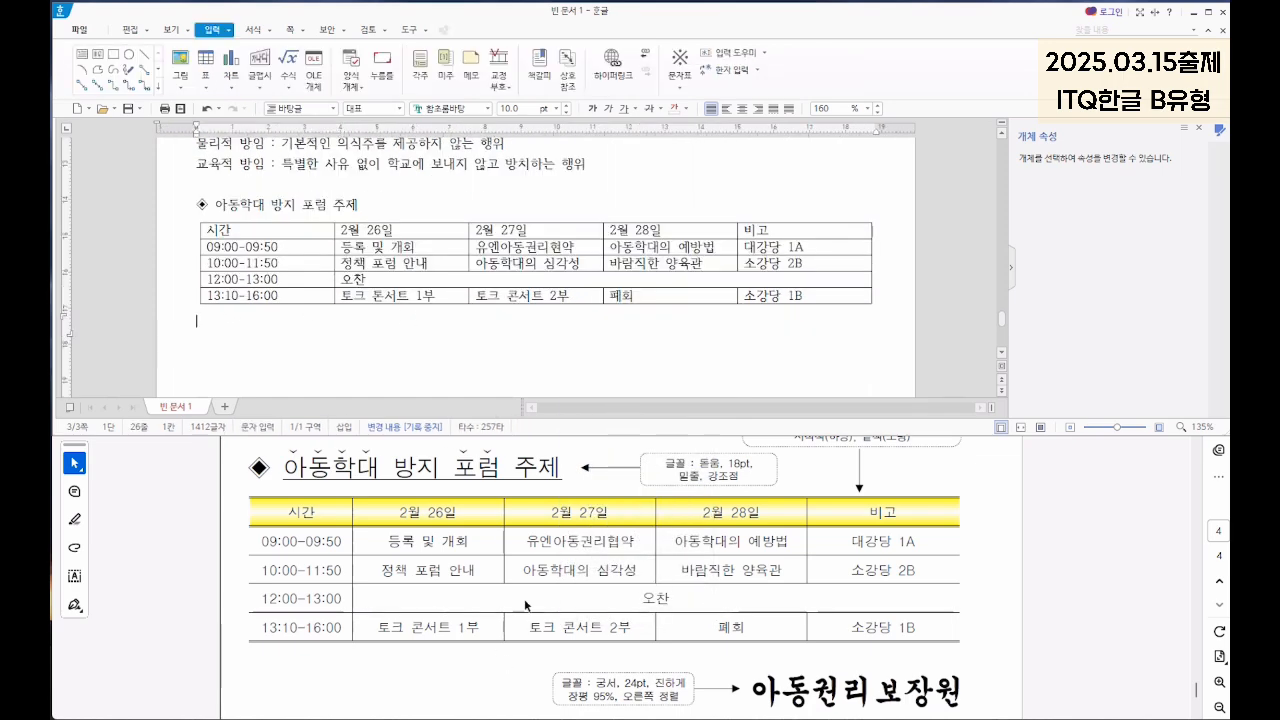
scroll(563, 559, down, 1)
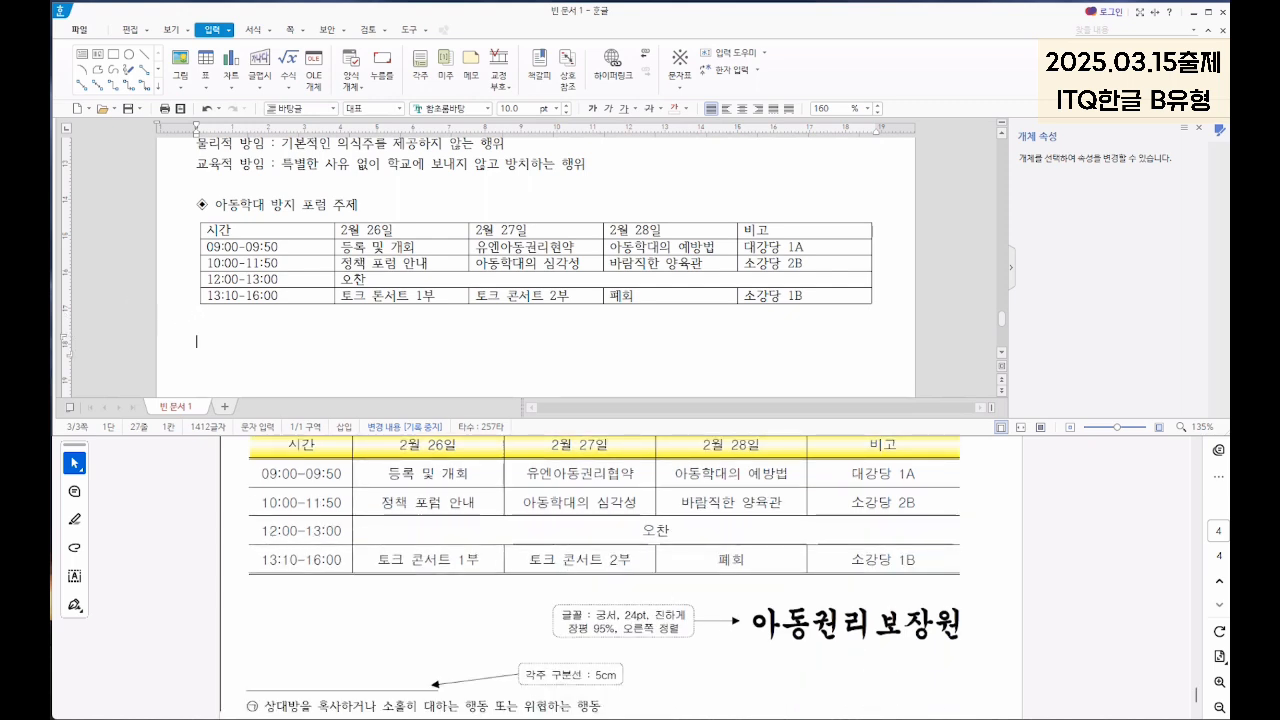
key(BackSpace)
text(아동권)
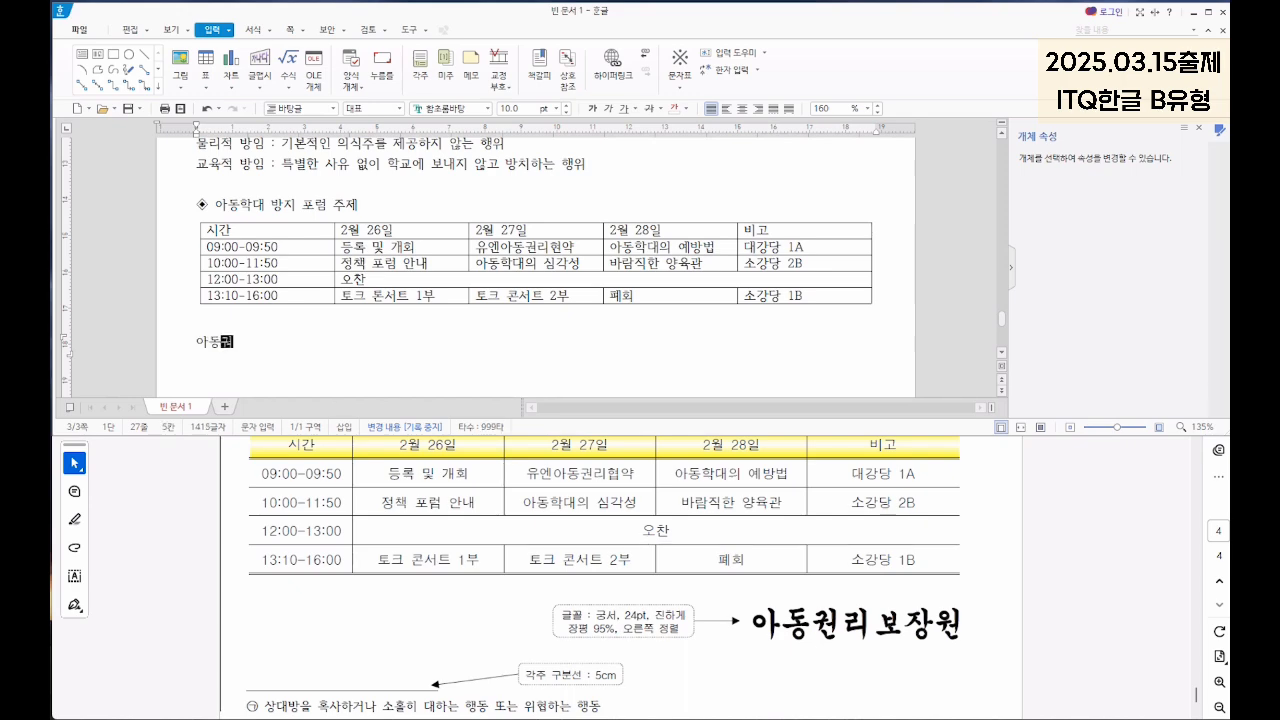
text(리보장ㅇ)
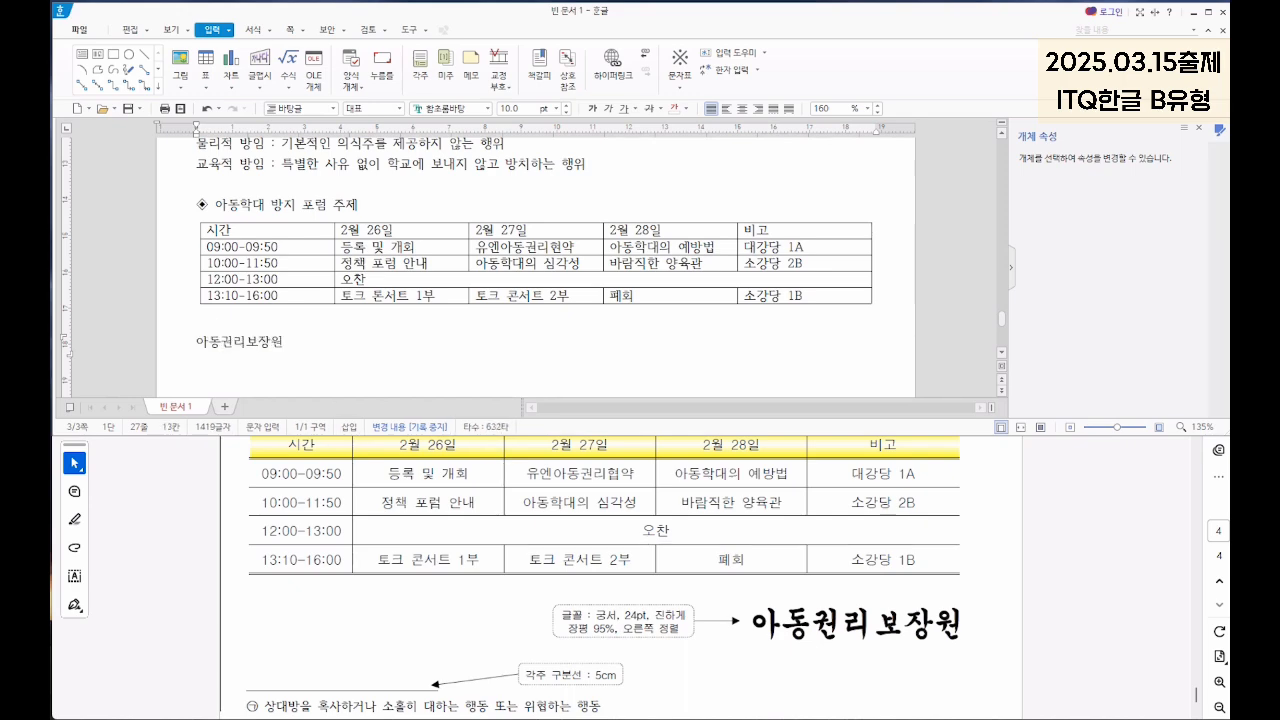
Step: Format the whole subheading ◈ 방임의 정의와 유형 in the 돋움 font at 18 pt
scroll(389, 333, up, 5)
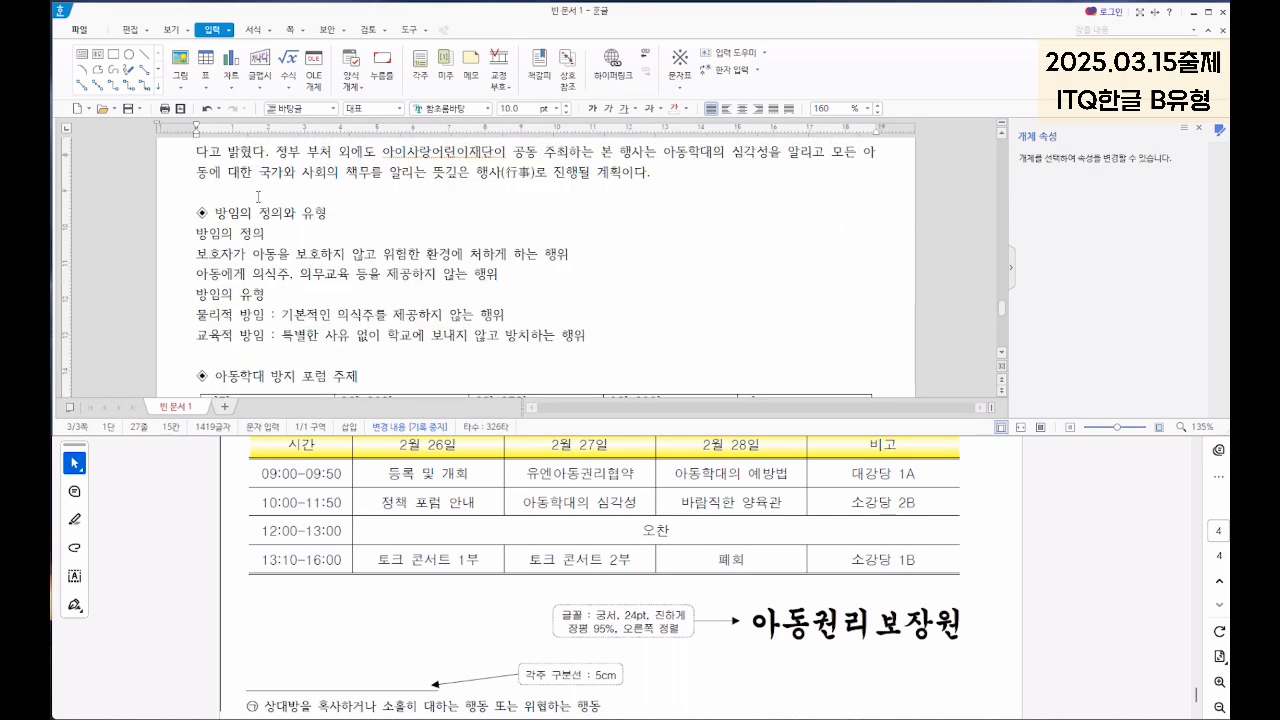
click(205, 213)
scroll(591, 577, up, 3)
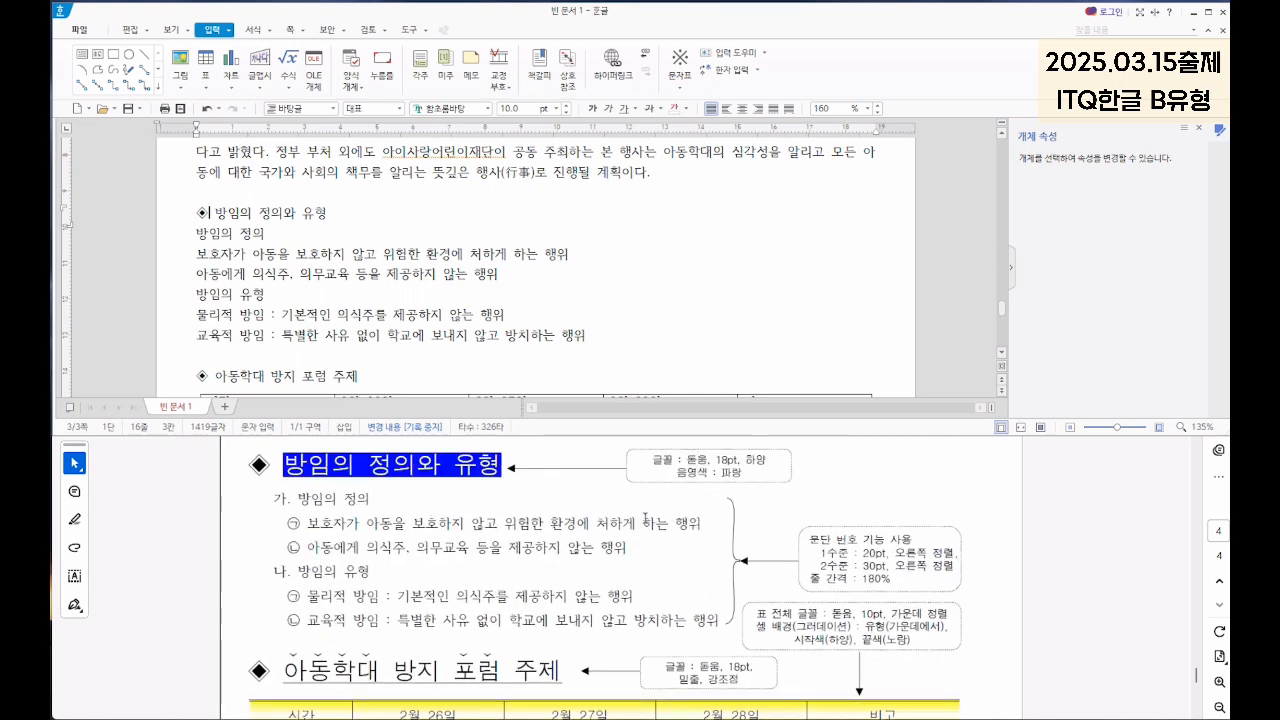
drag(197, 214, 342, 213)
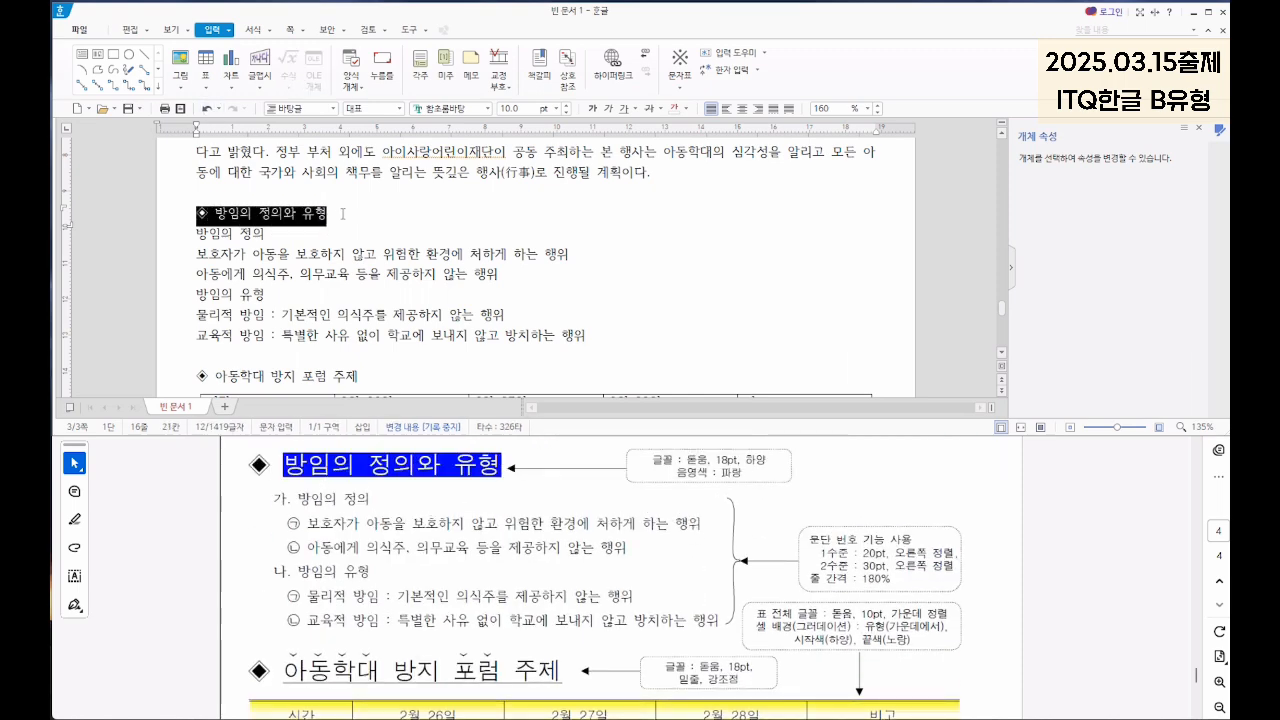
click(462, 109)
text(돋움)
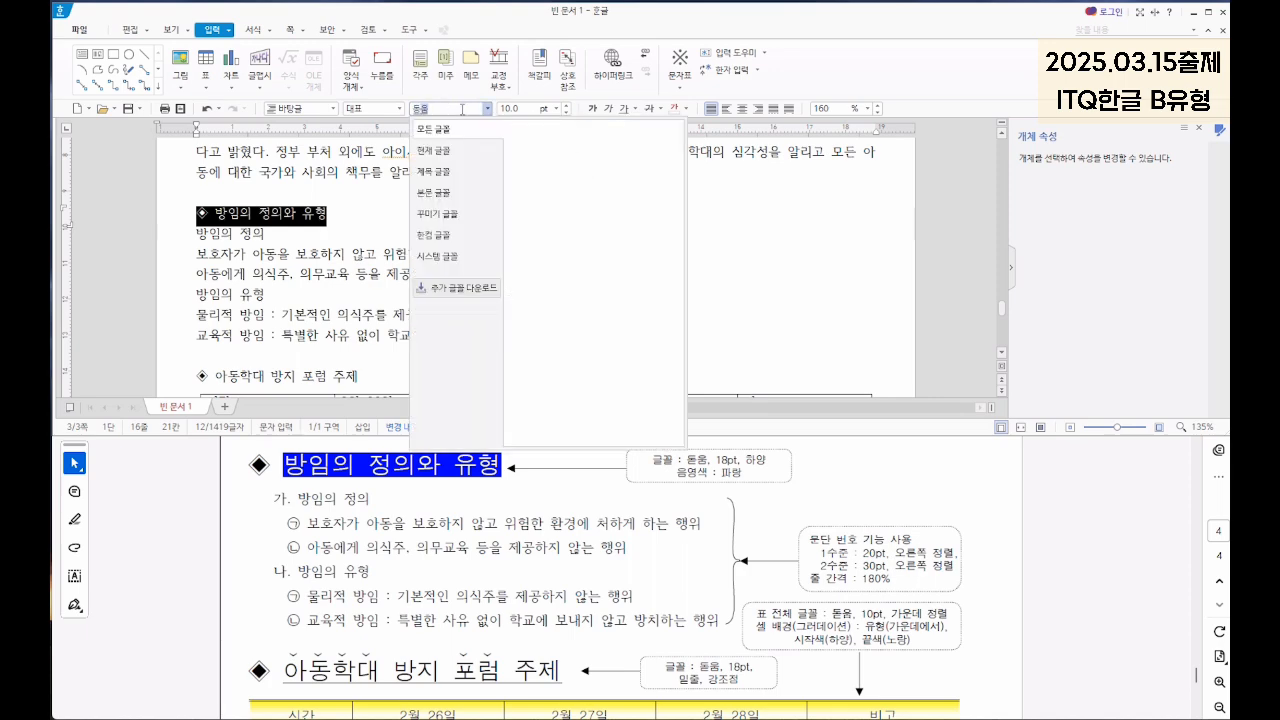
key(Return)
click(525, 109)
text(18)
key(Return)
Step: Give the words 방임의 정의와 유형, without the ◈ symbol, white text and blue shading
drag(232, 218, 445, 215)
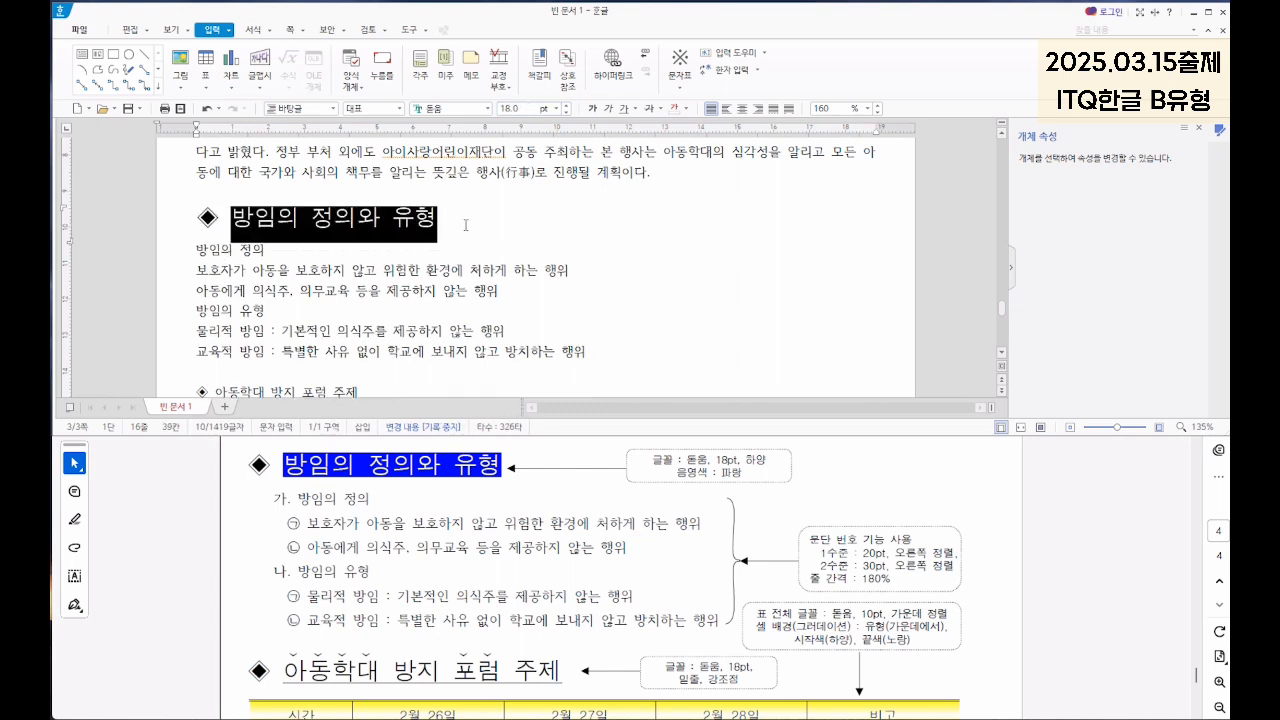
right_click(385, 224)
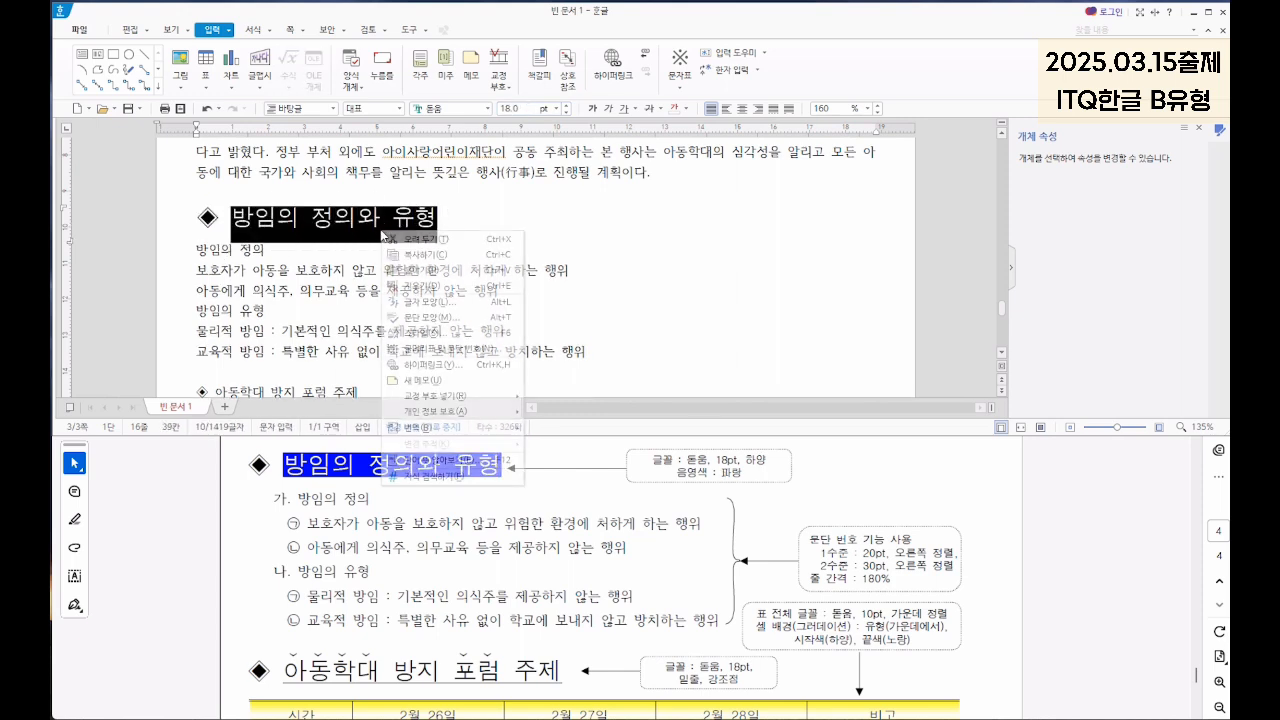
click(434, 304)
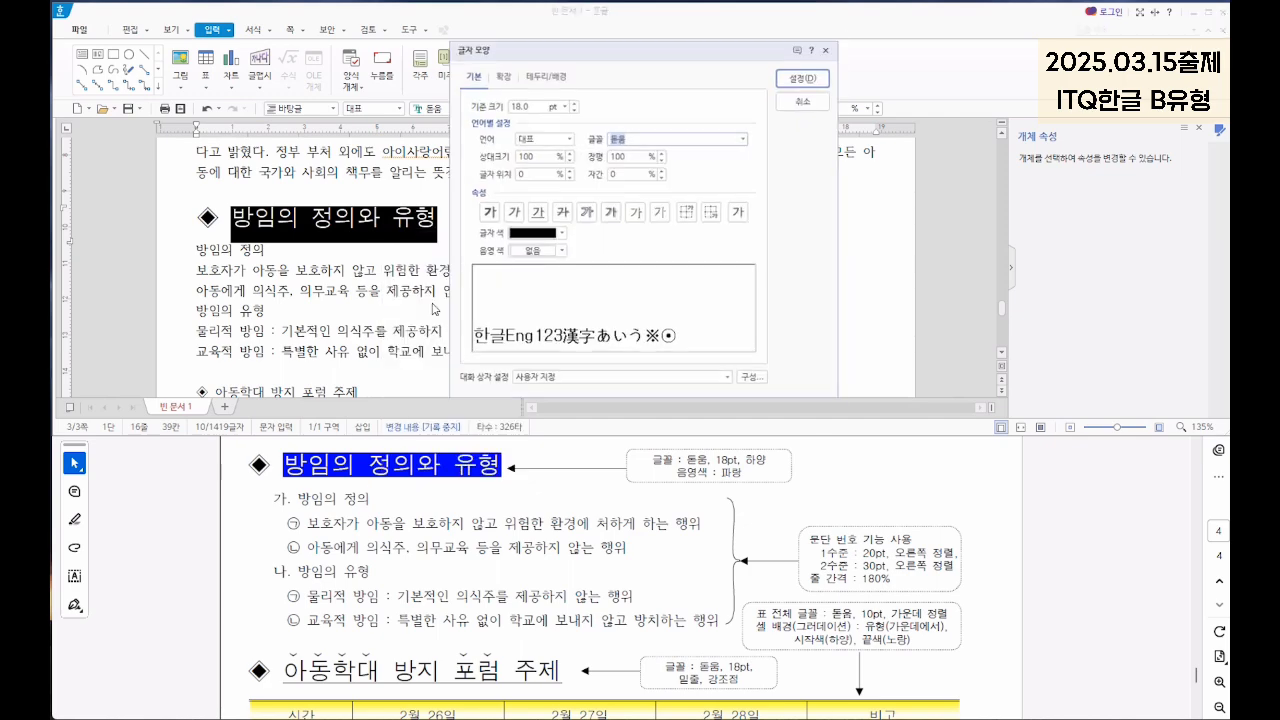
click(533, 238)
click(514, 277)
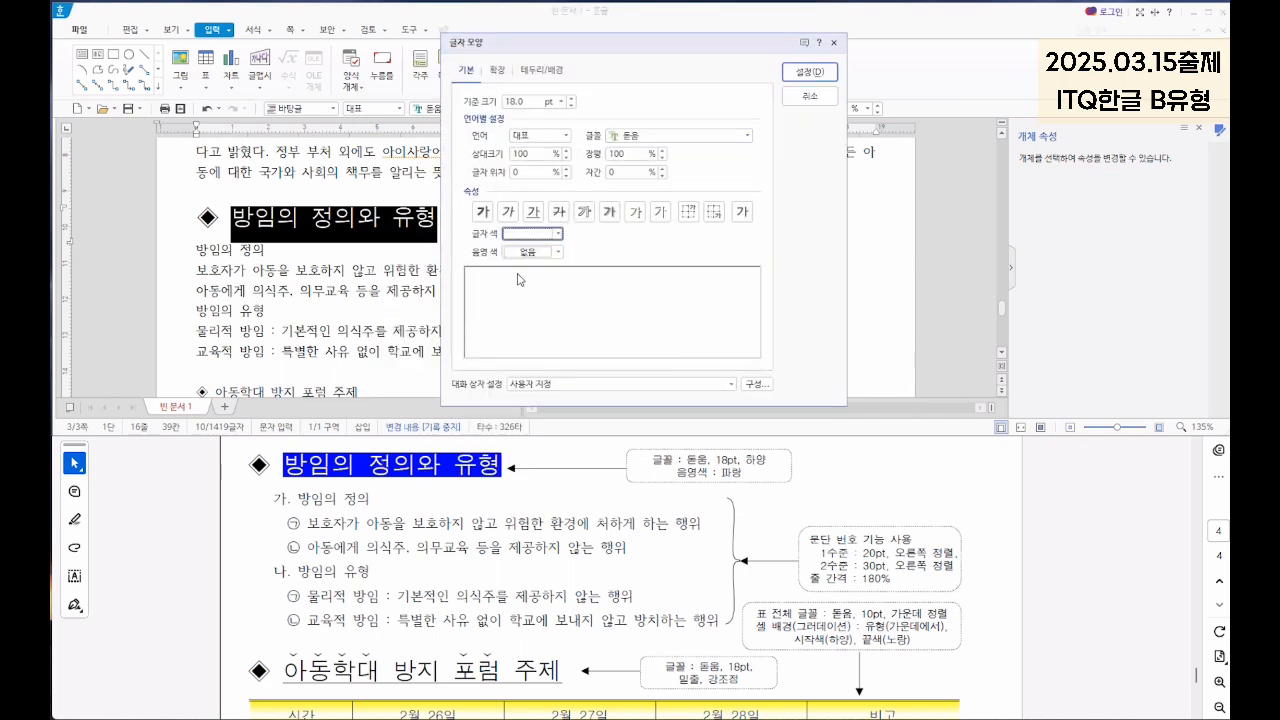
click(524, 252)
click(622, 384)
click(810, 72)
Step: Format the whole subheading ◈ 아동학대 방지 포럼 주제 in the 돋움 font at 18 pt
scroll(432, 268, down, 1)
drag(198, 340, 372, 337)
click(455, 108)
text(돋움)
key(Return)
click(517, 109)
text(18)
key(Return)
Step: Underline the words 아동학대 방지 포럼 주제, leaving out the ◈ symbol
click(240, 340)
drag(240, 340, 489, 341)
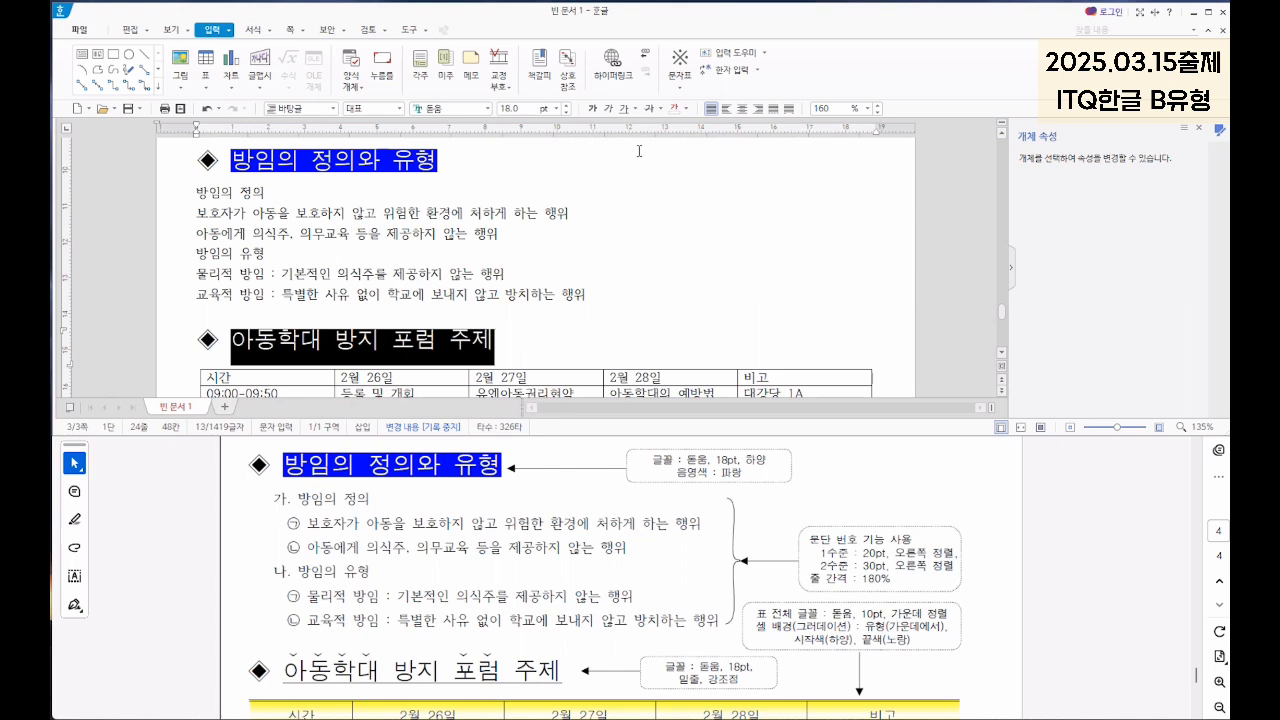
click(624, 108)
Step: Add the ˇ-shaped emphasis mark (강조점) above the letters of 아동학대 in the 아동학대 방지 포럼 주제 subheading
click(302, 344)
drag(240, 340, 327, 340)
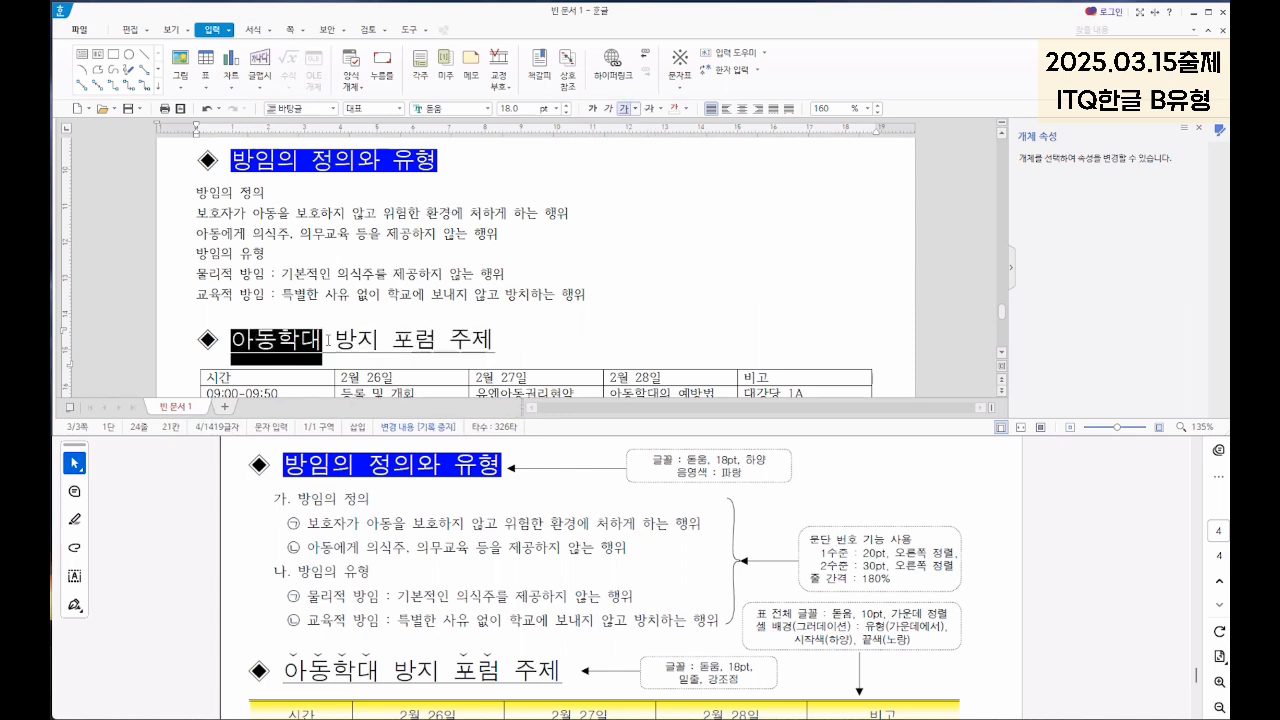
right_click(293, 345)
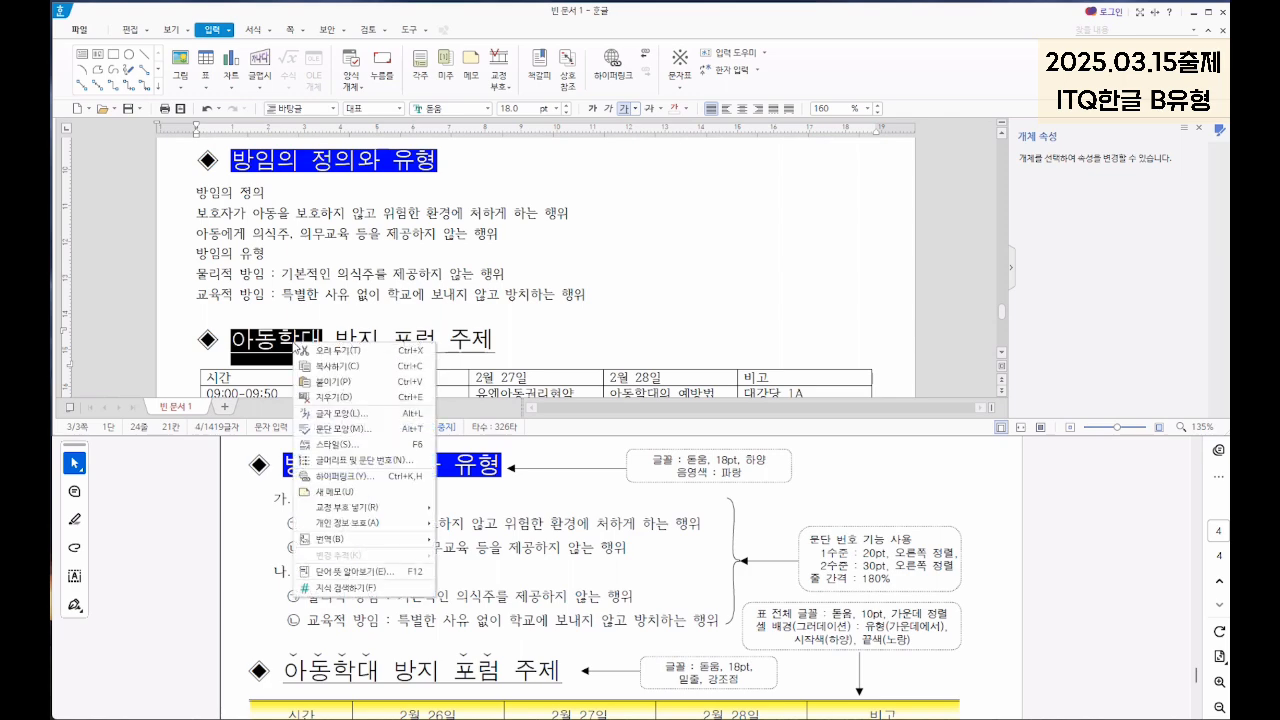
click(346, 416)
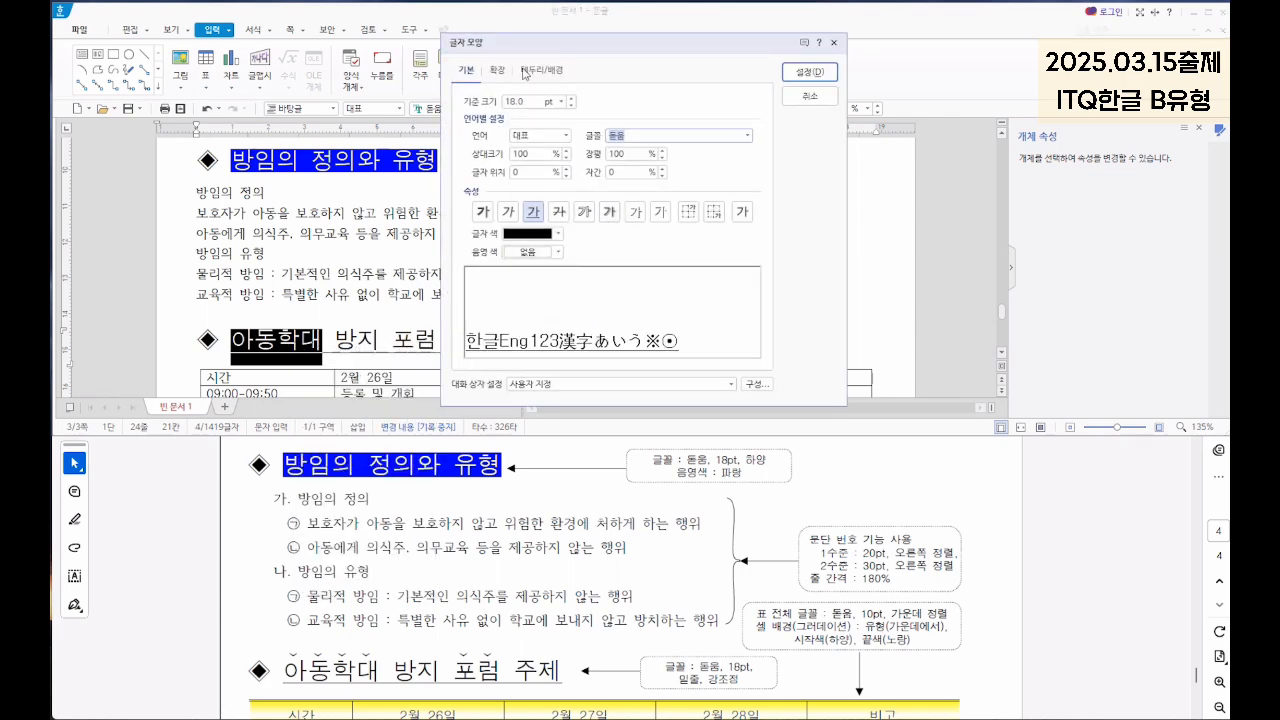
click(492, 71)
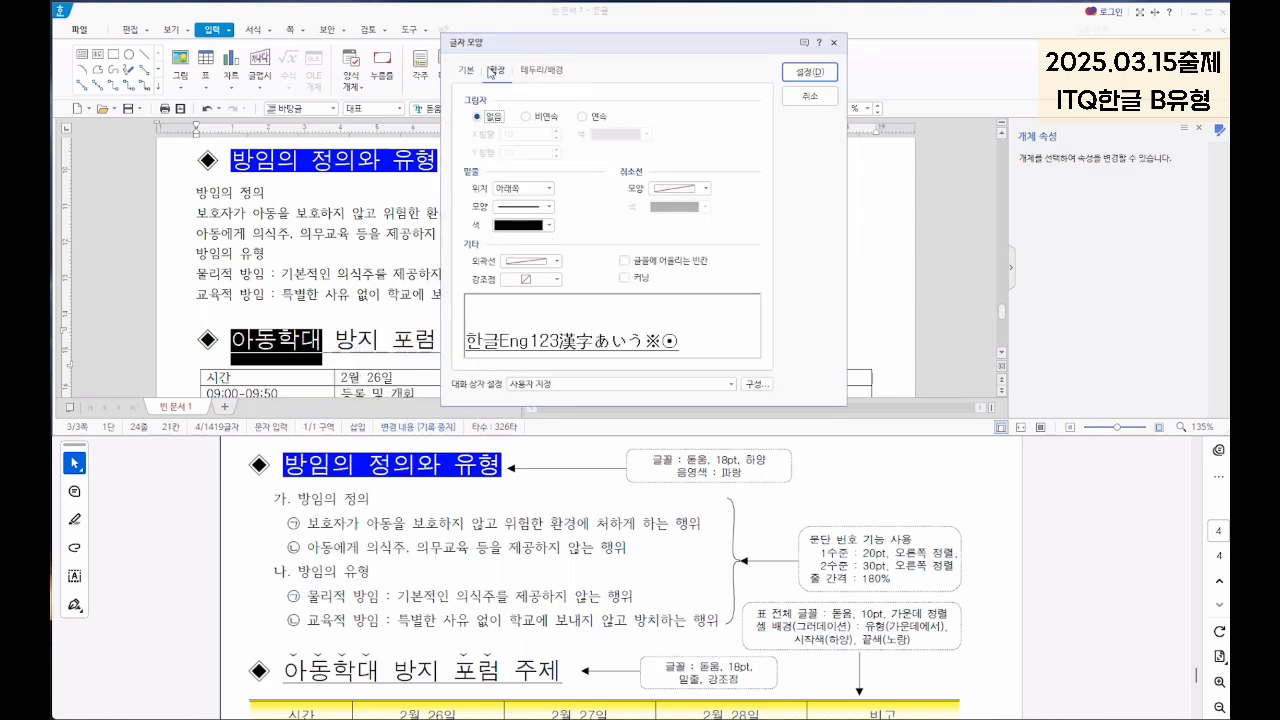
click(527, 280)
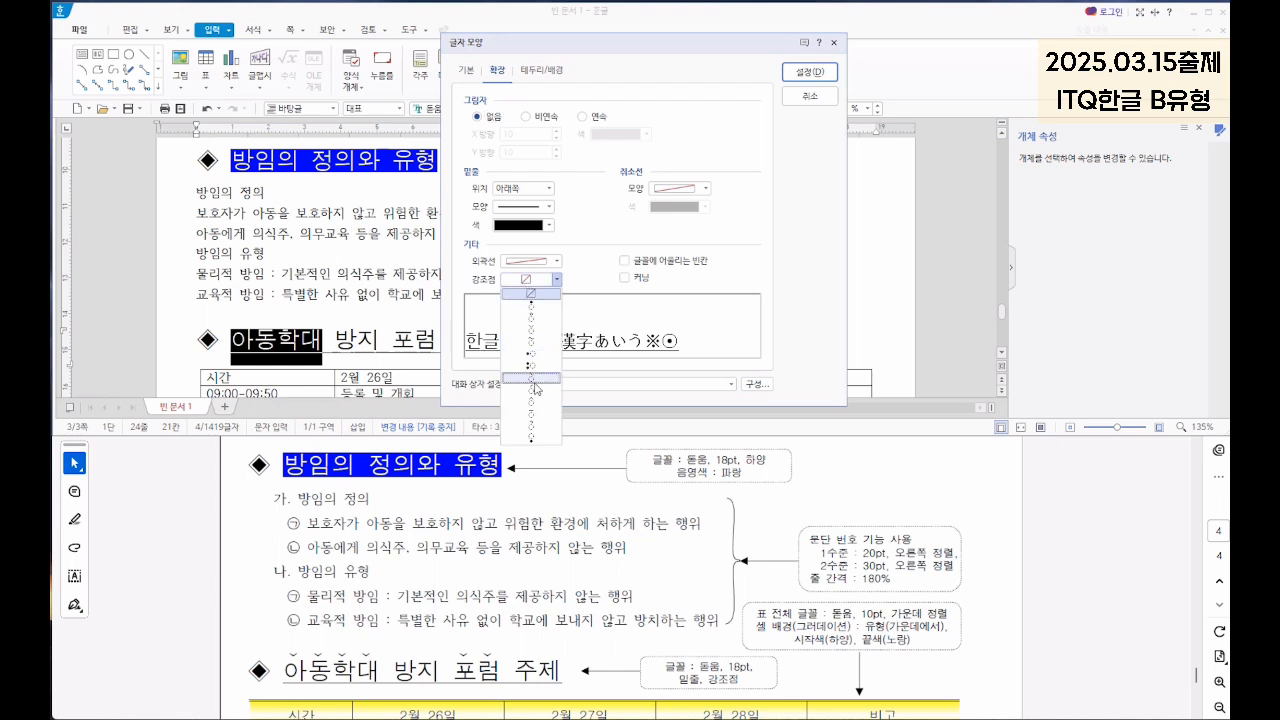
click(535, 338)
click(809, 72)
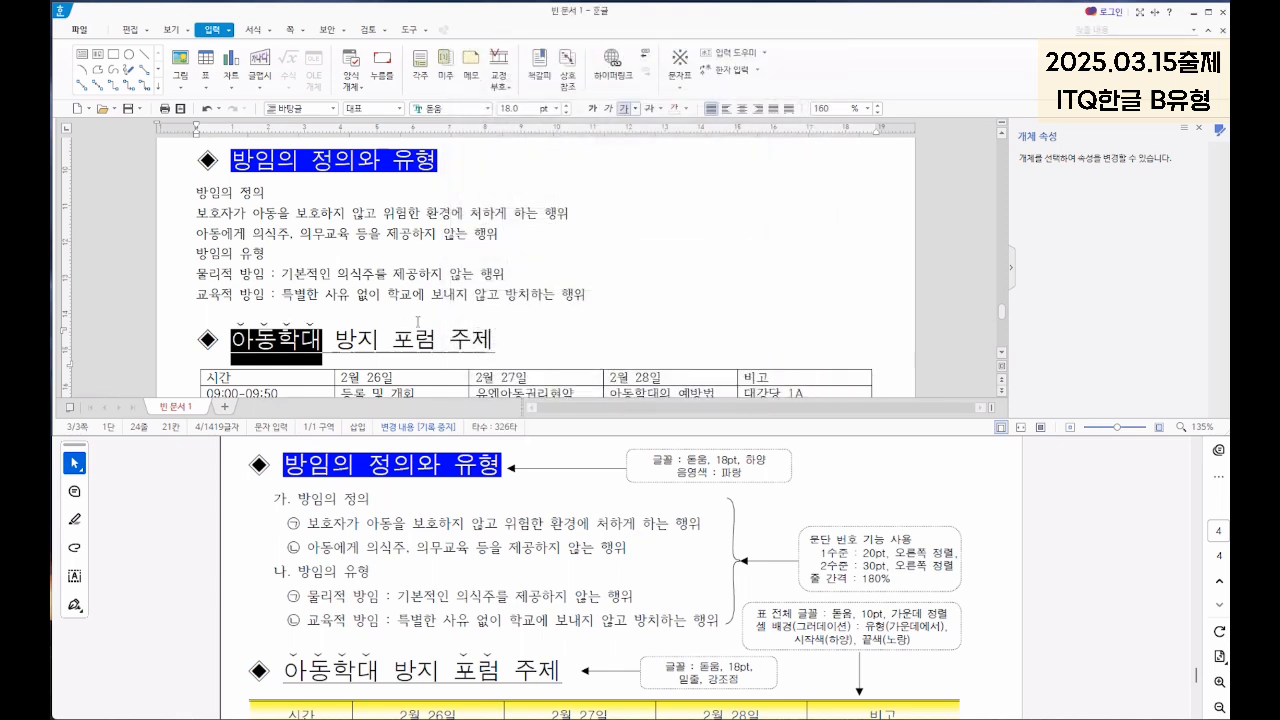
Step: Add the same ˇ-shaped emphasis mark above the word 포럼 in that subheading
drag(392, 341, 437, 341)
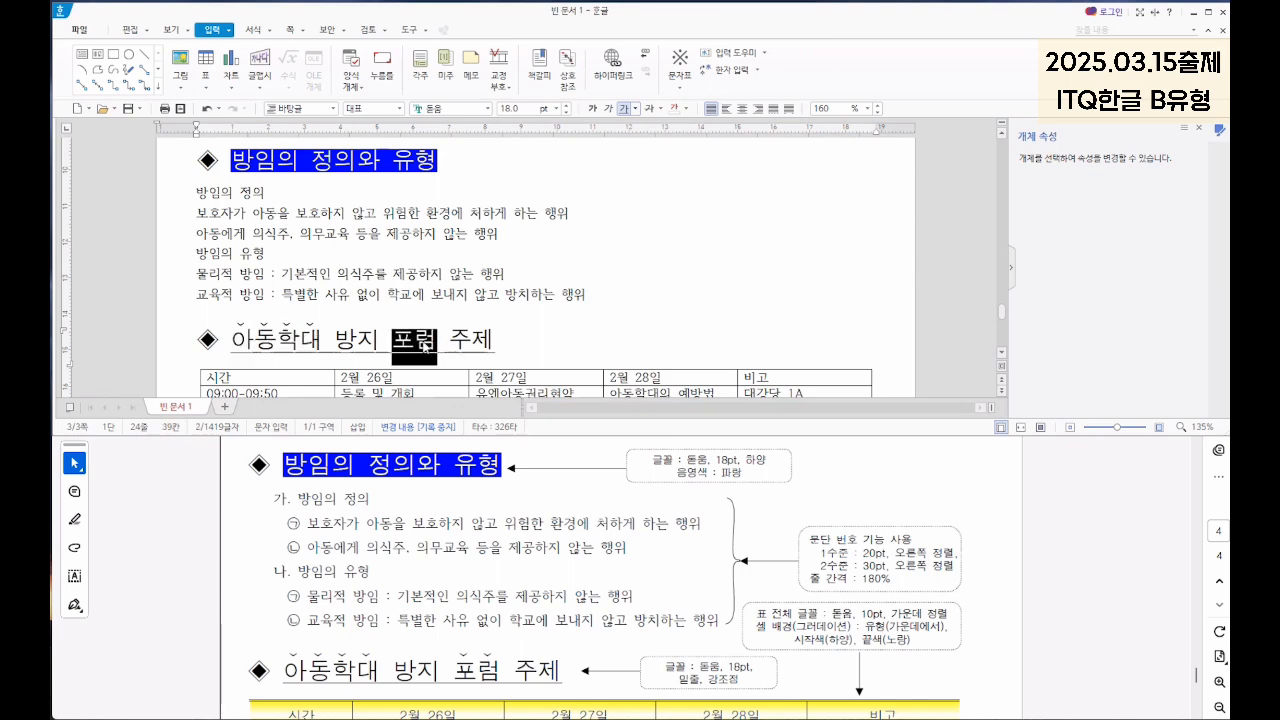
right_click(425, 345)
click(480, 414)
click(545, 279)
click(535, 338)
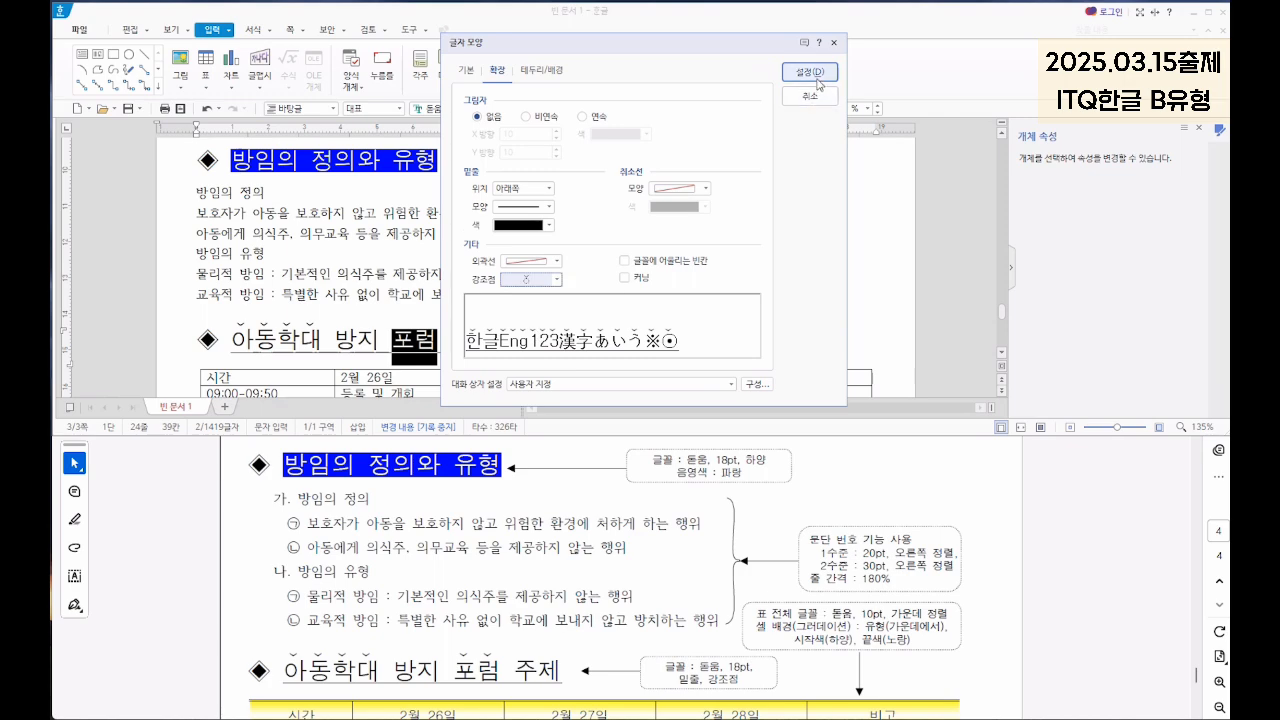
click(818, 80)
click(326, 298)
Step: Choose the 1. 가. 1) 가) paragraph numbering style for the six lines from 방임의 정의 to 교육적 방임
scroll(326, 298, up, 1)
drag(193, 248, 606, 348)
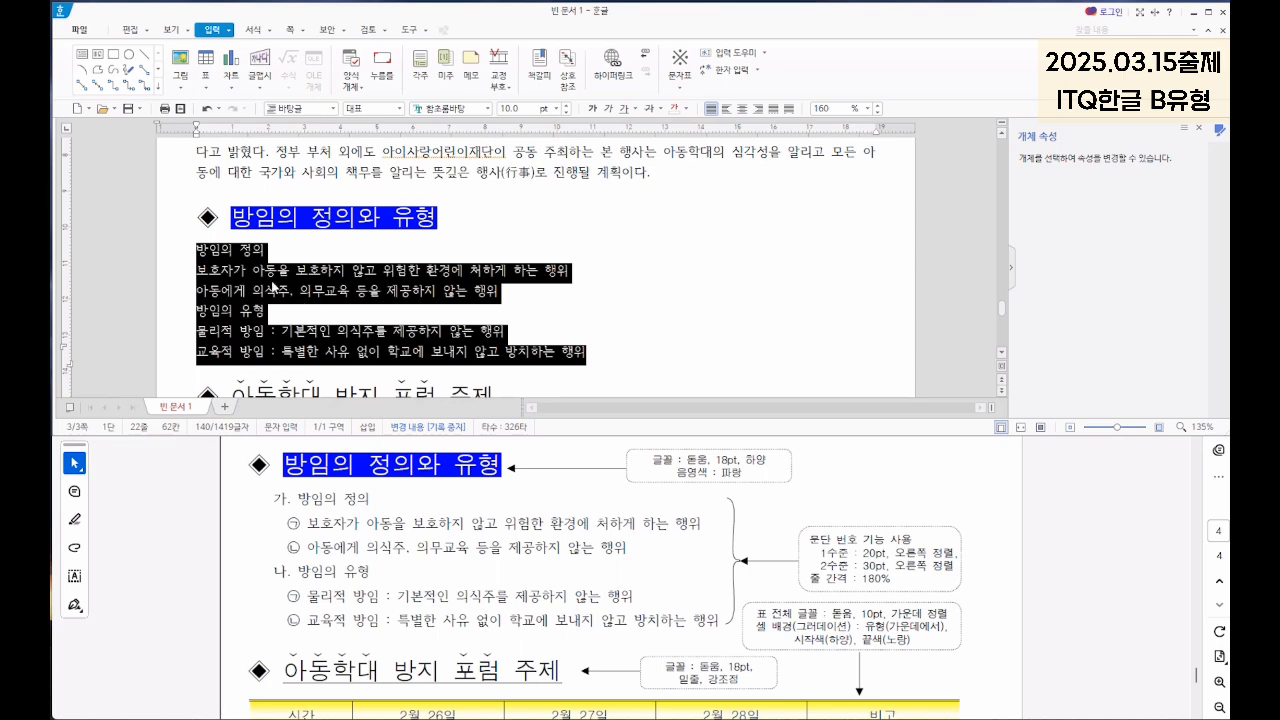
right_click(272, 284)
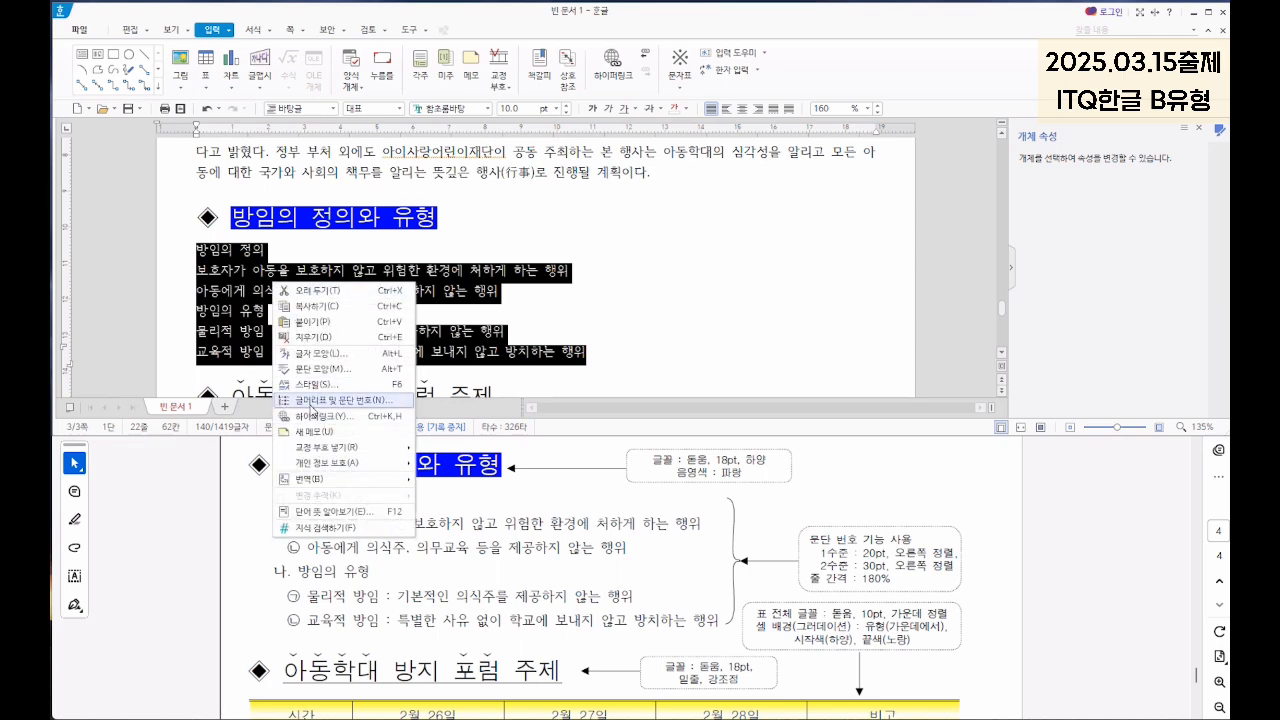
click(325, 400)
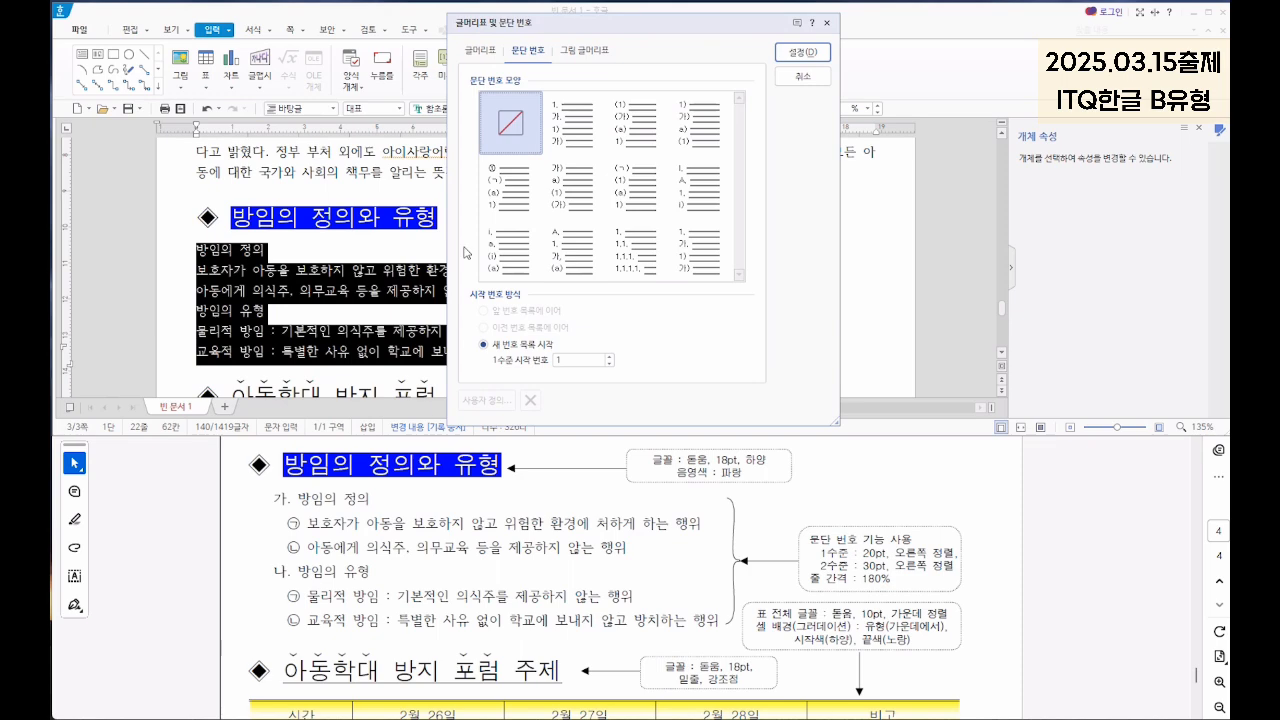
drag(646, 30, 585, 91)
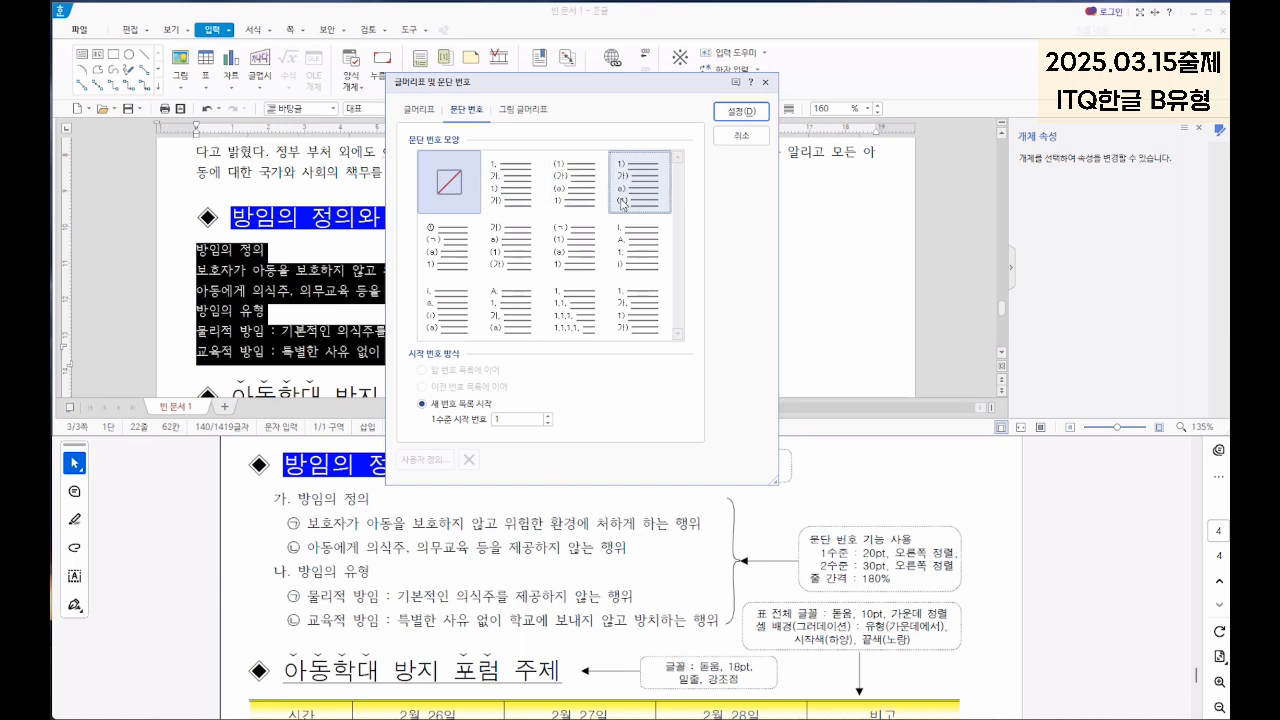
click(497, 200)
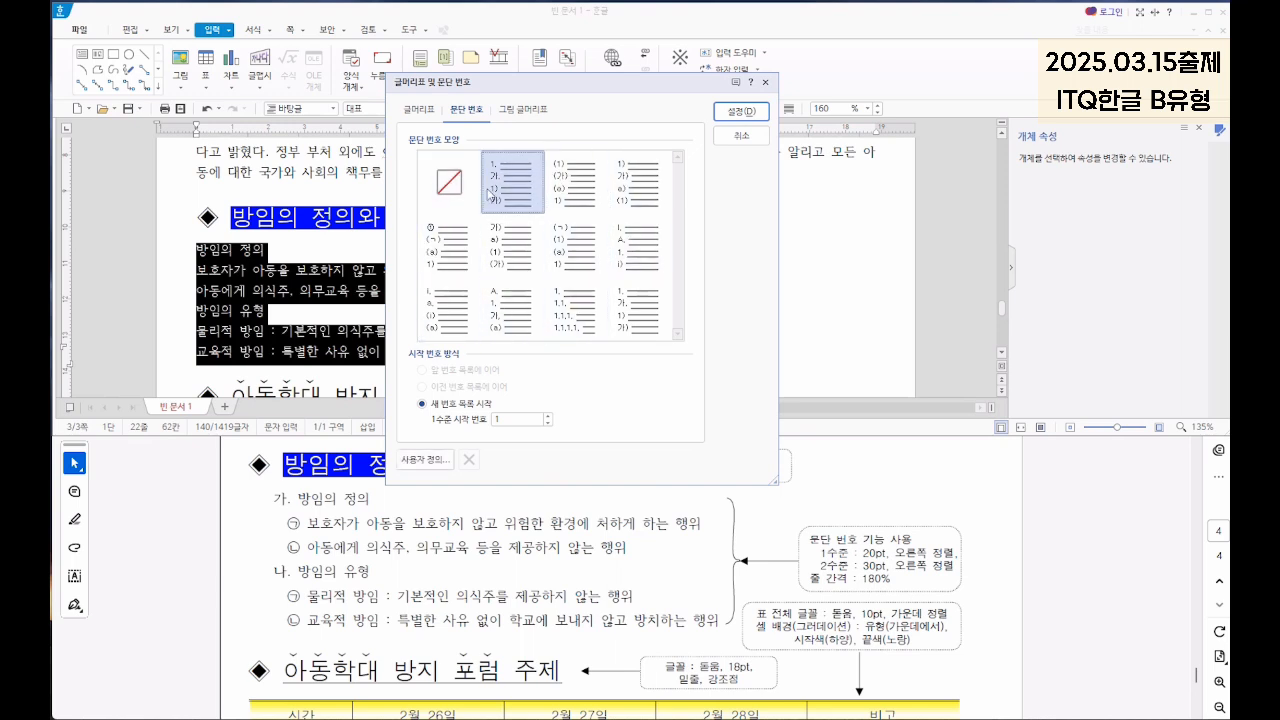
Step: Customize numbering level 1 with the 가,나,다 number shape, a 20 pt width adjustment and 오른쪽 alignment
click(425, 460)
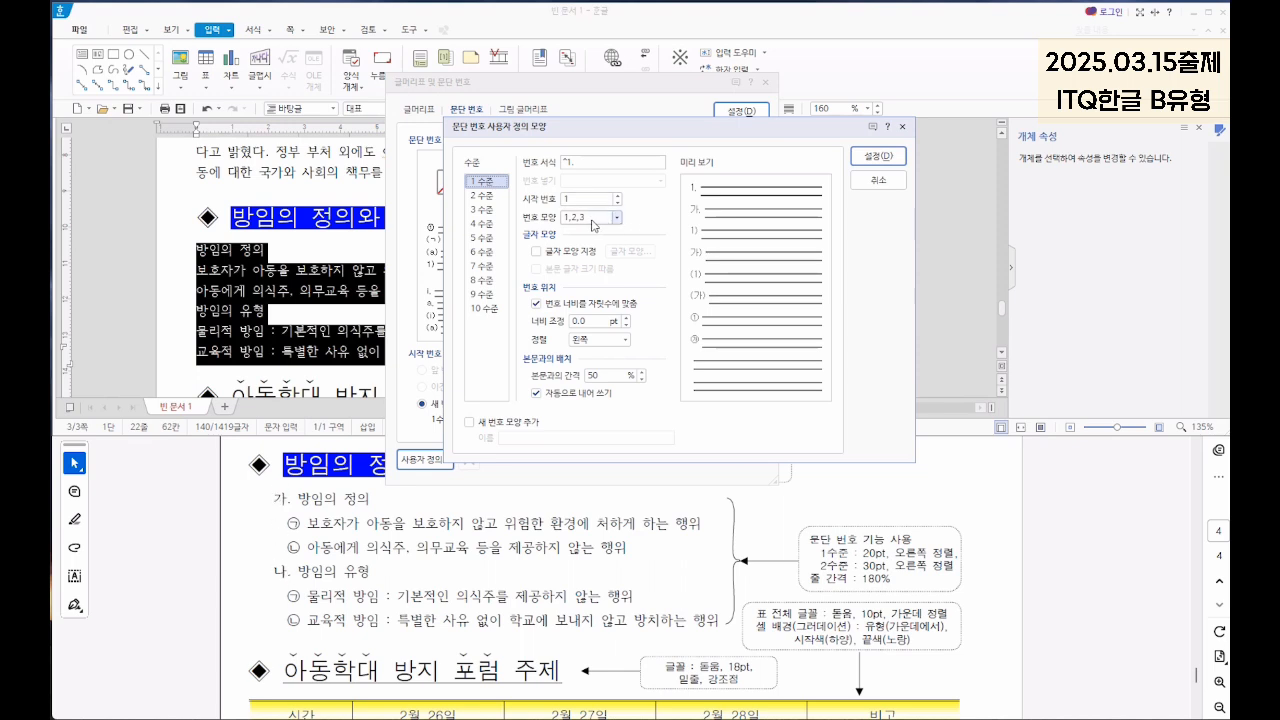
click(614, 217)
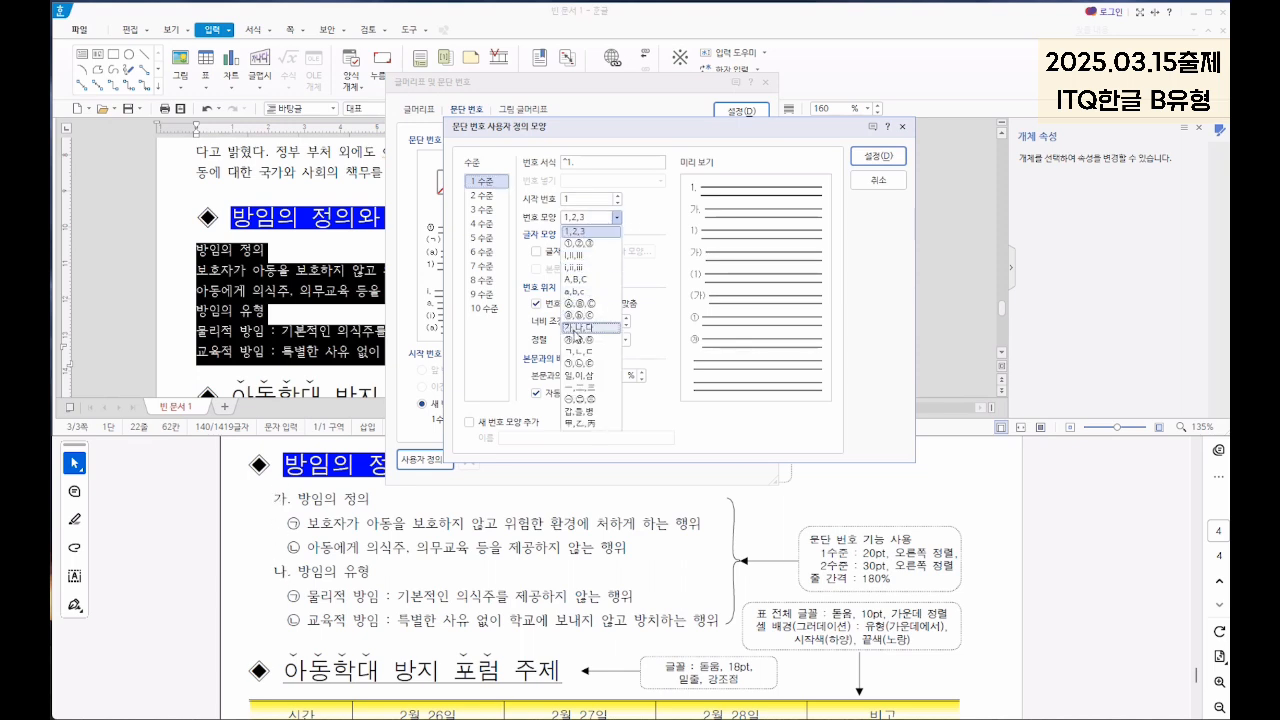
click(578, 327)
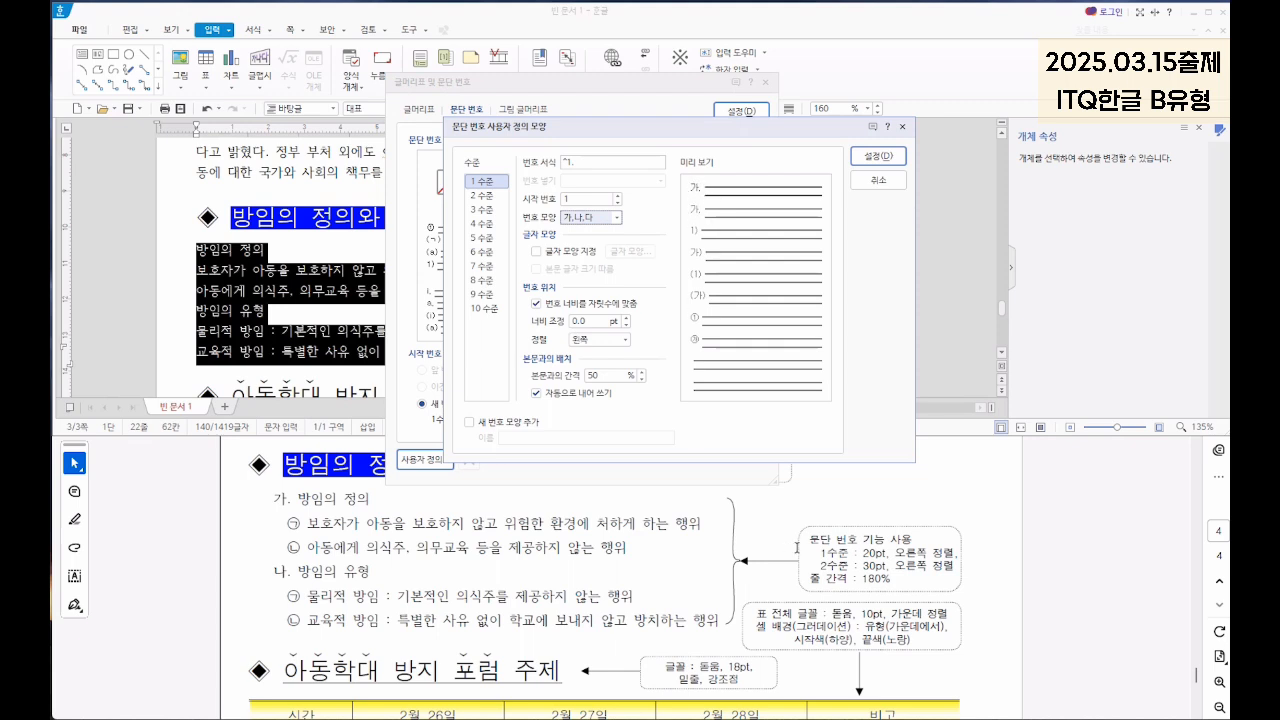
drag(590, 321, 520, 319)
text(20)
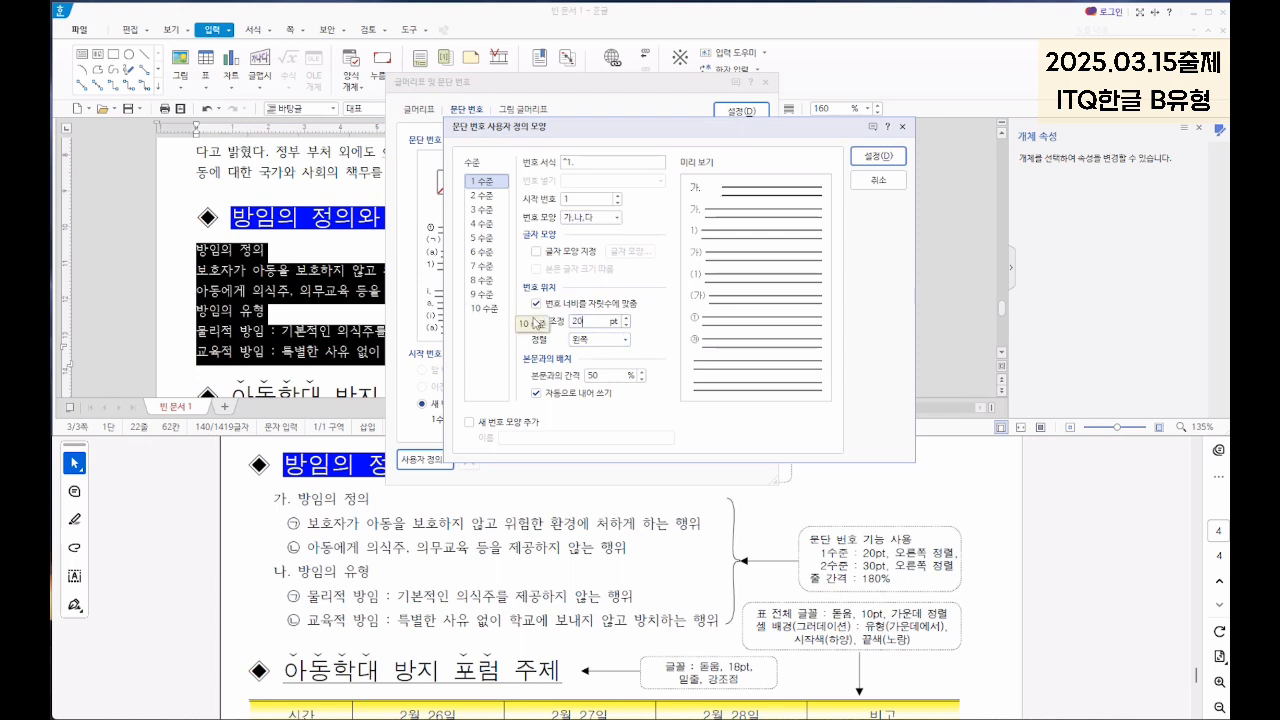
click(625, 340)
click(600, 378)
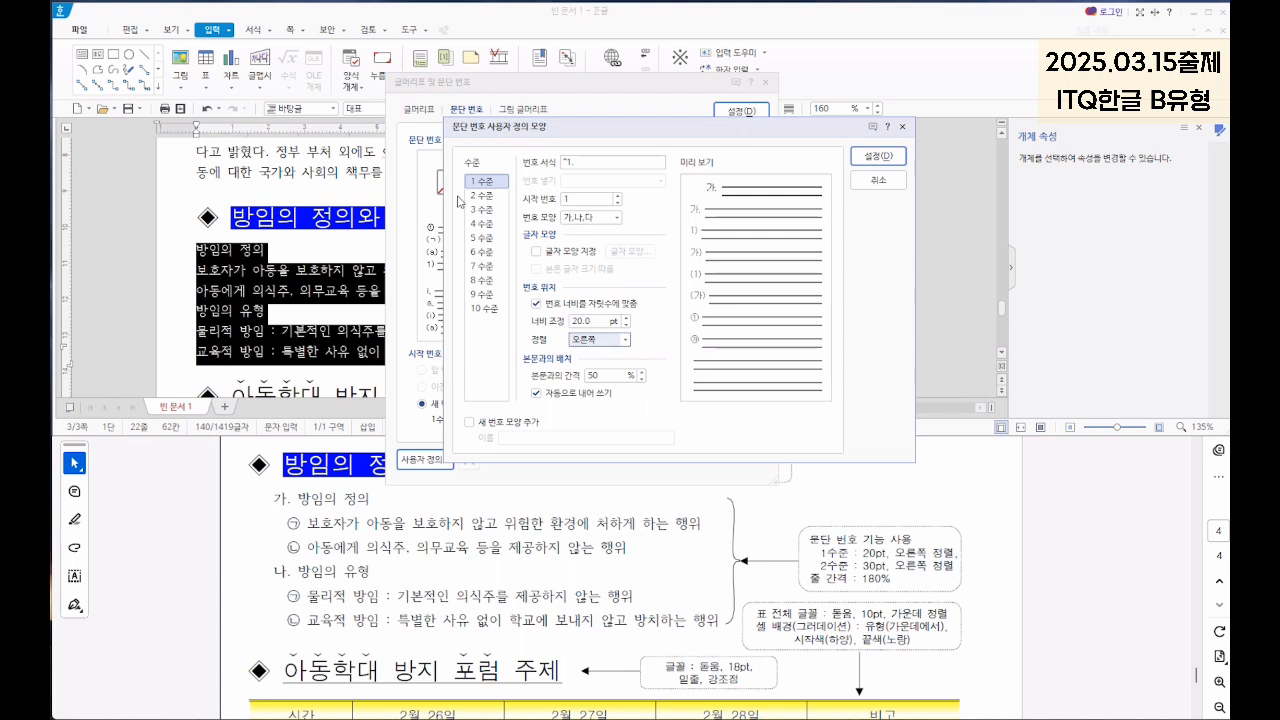
Step: Customize level 2 with circled ㉠,㉡,㉢ numbers, number format ^2 without the period, 30 pt width and 오른쪽 alignment, and apply the numbering
click(482, 196)
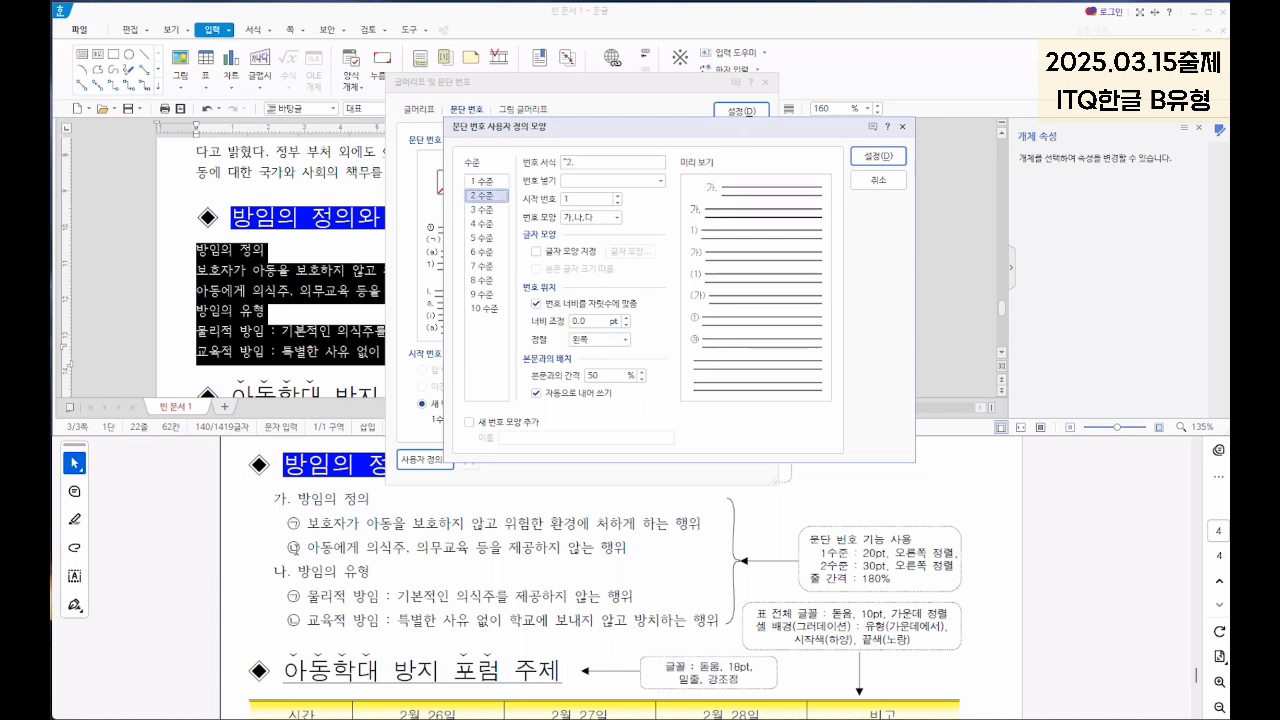
click(594, 217)
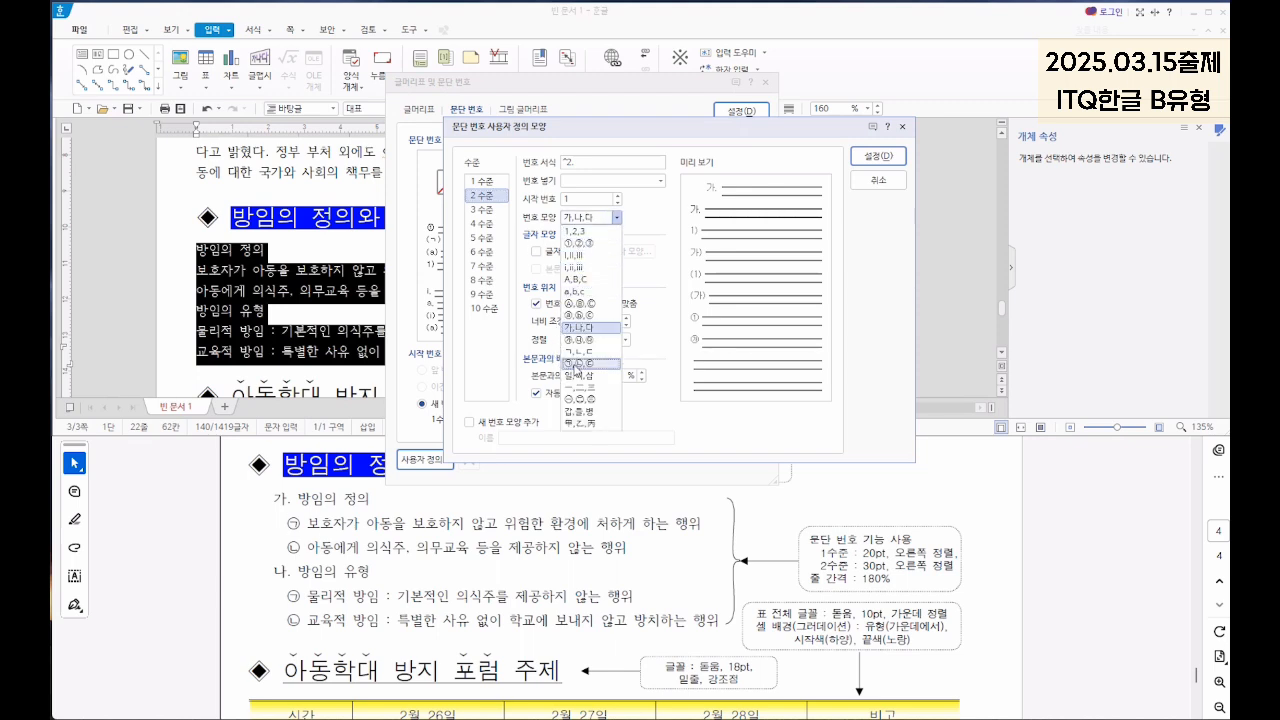
click(578, 365)
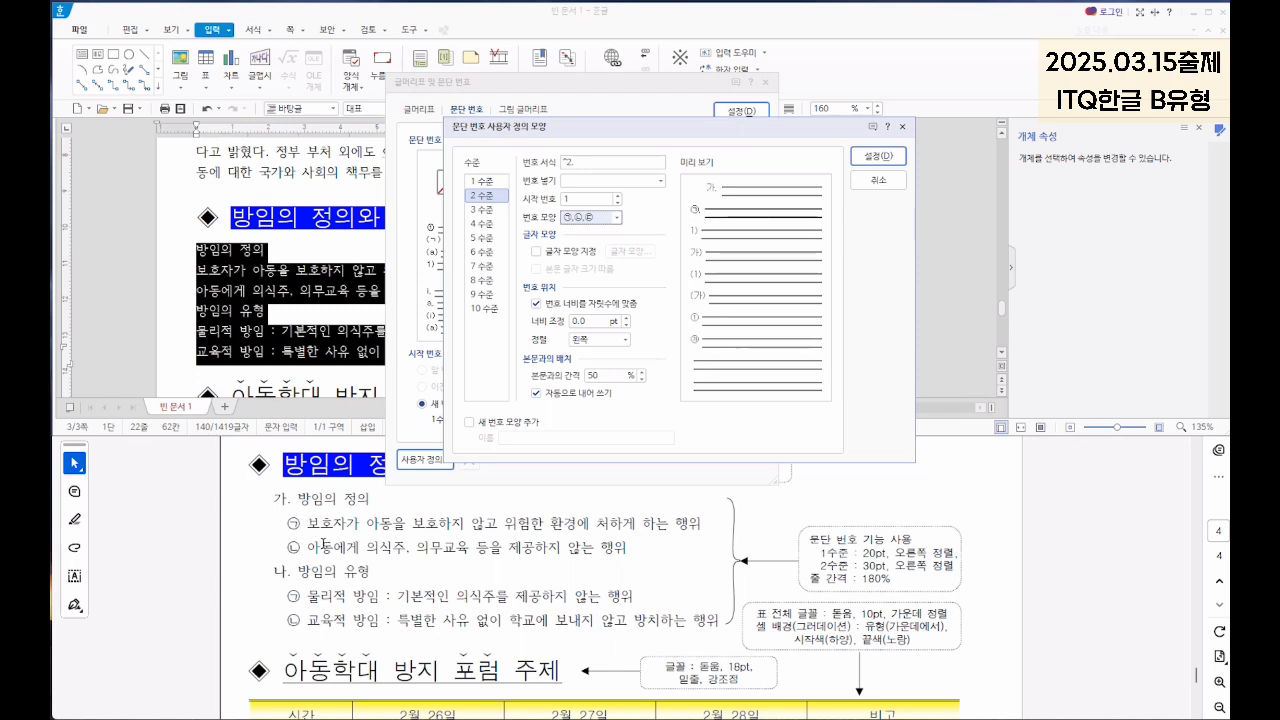
click(579, 164)
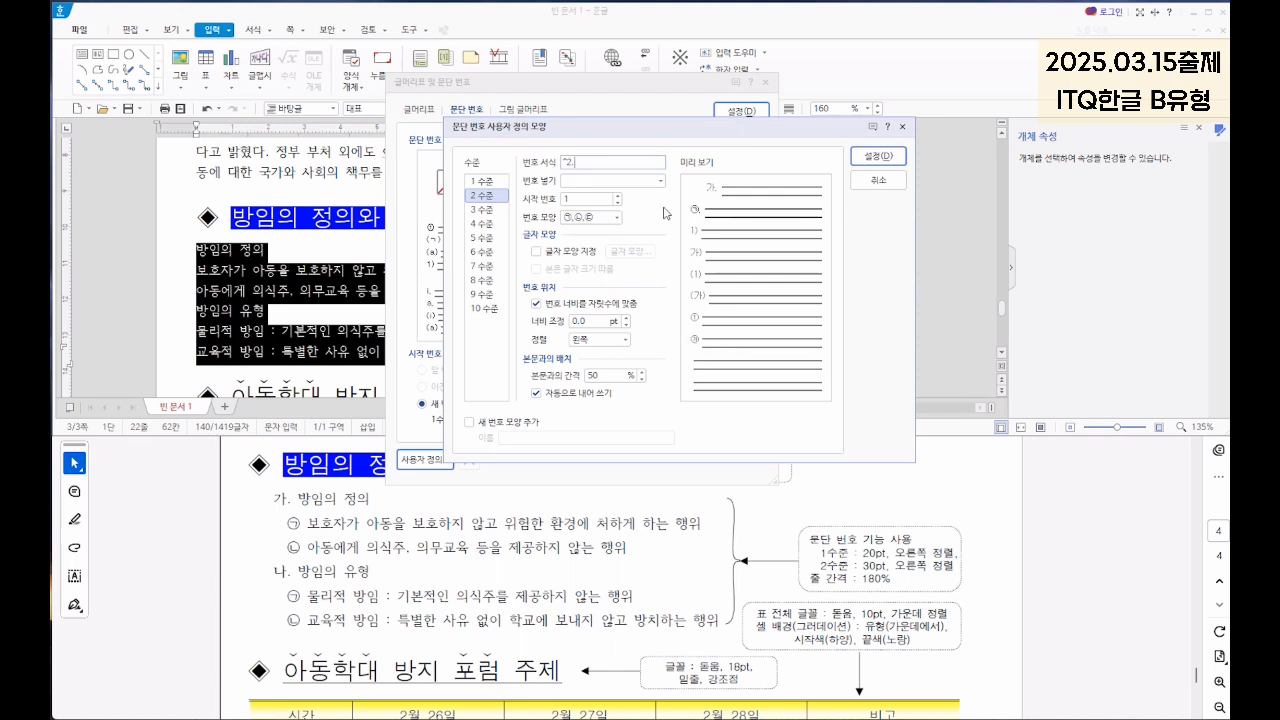
drag(592, 321, 531, 319)
text(30)
click(600, 339)
click(600, 367)
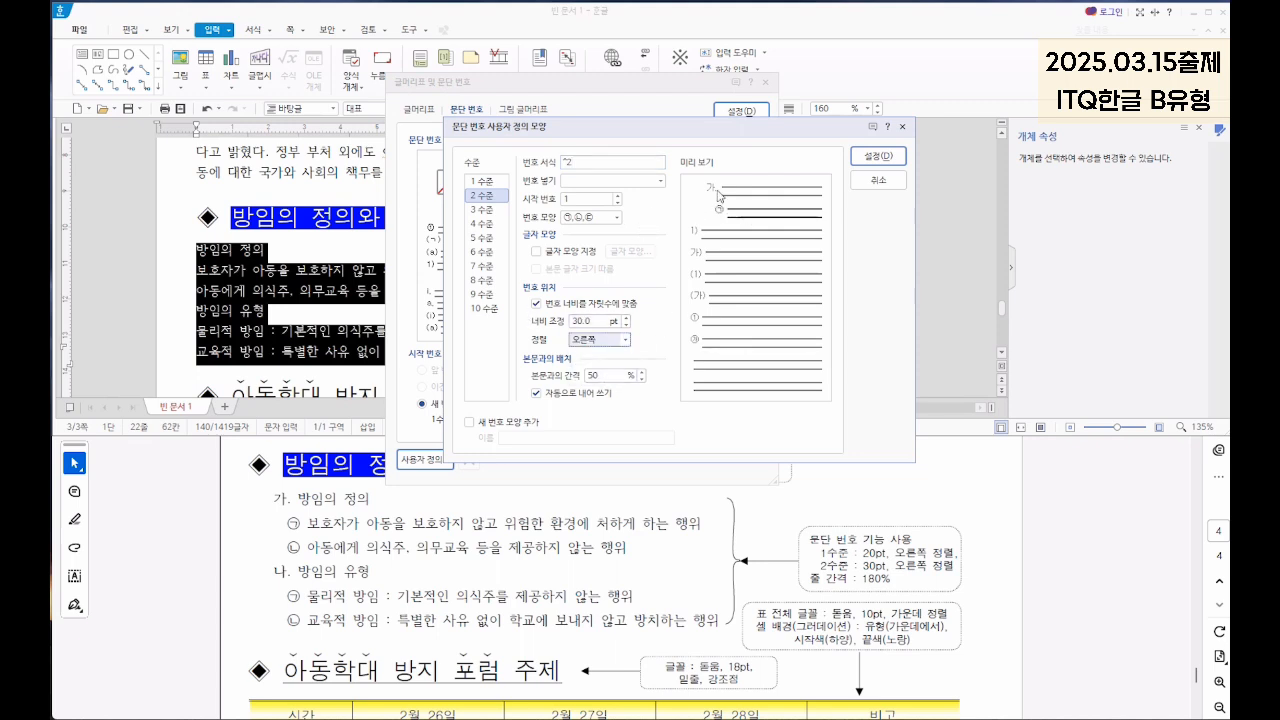
click(870, 160)
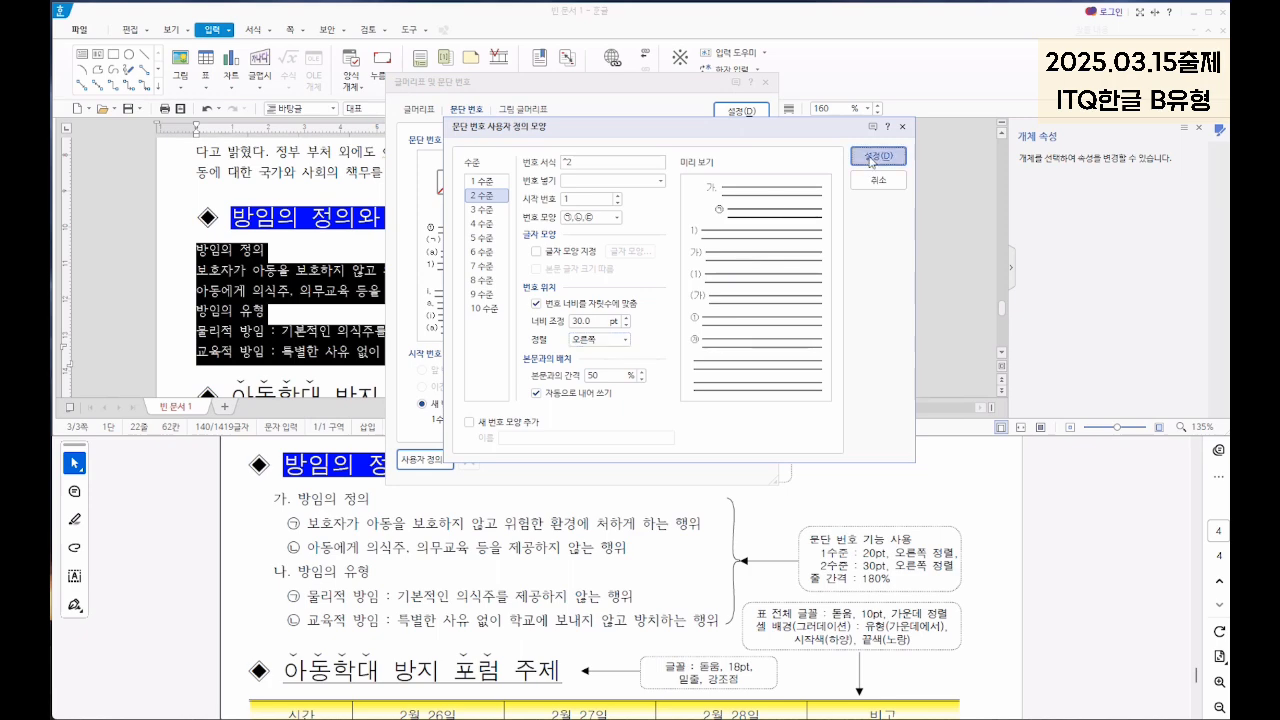
click(741, 111)
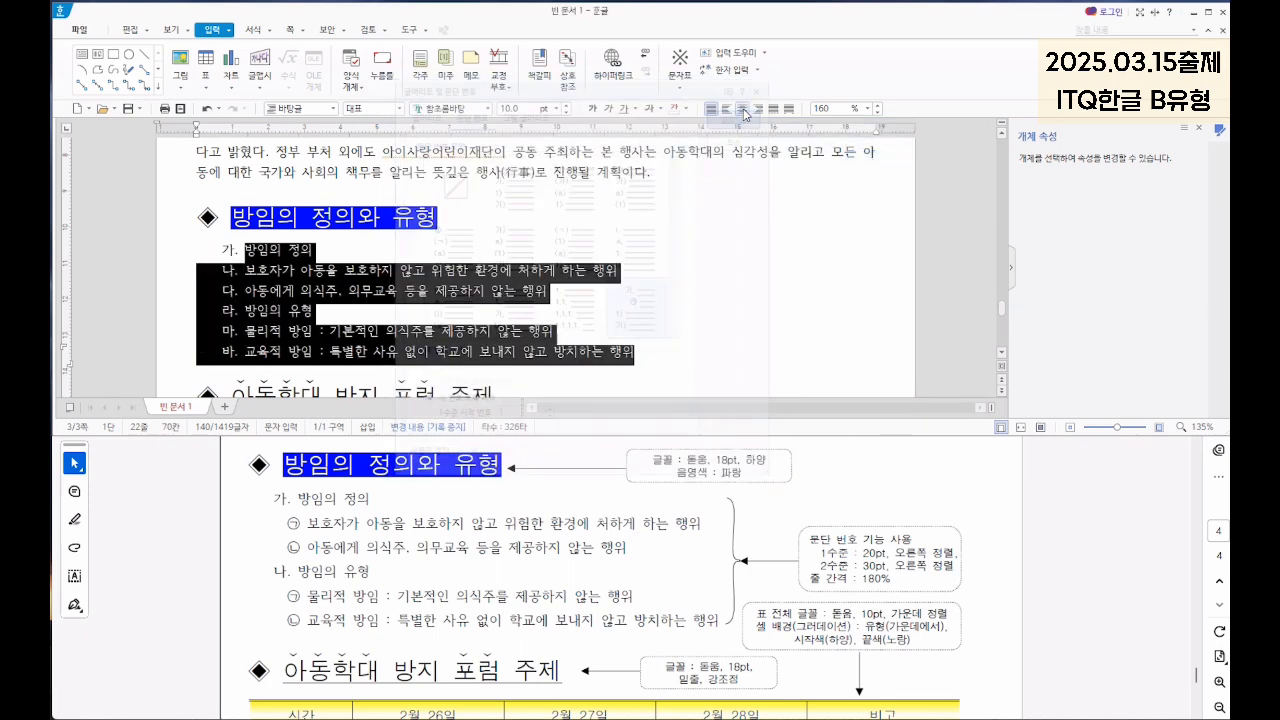
Step: Demote the two paragraphs under 방임의 정의 and the two under 방임의 유형 to numbering level 2
click(283, 271)
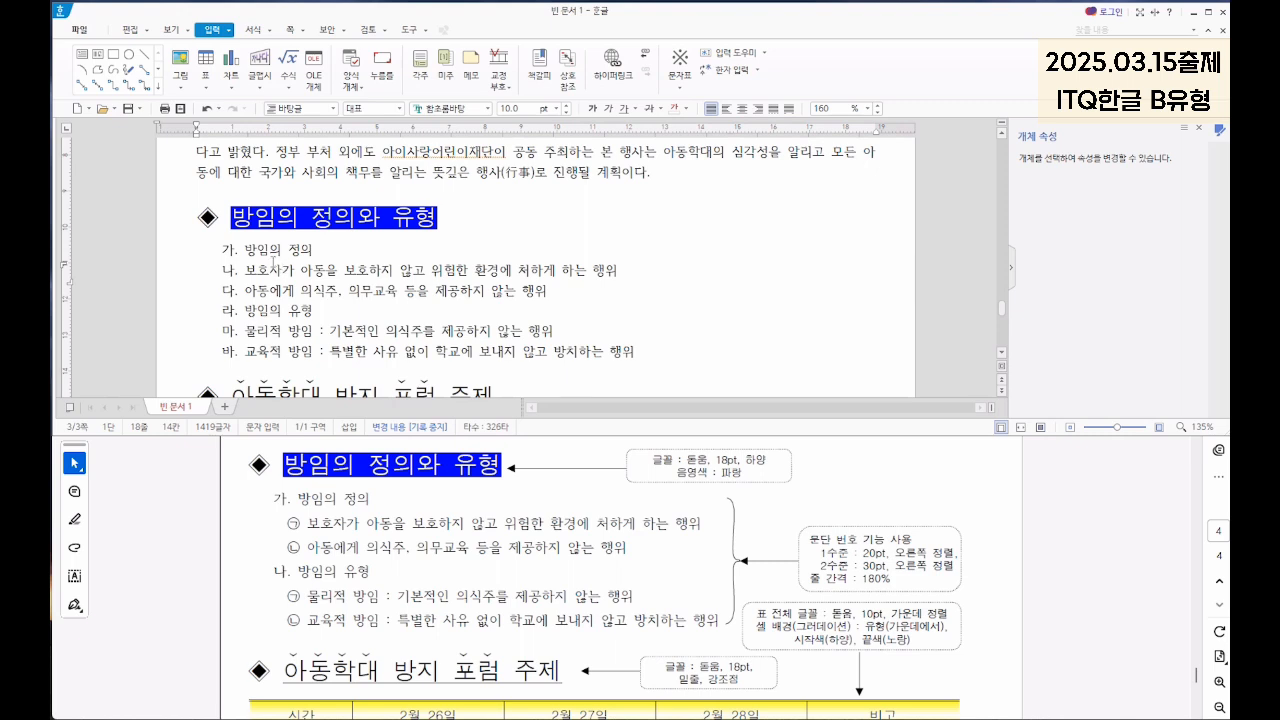
drag(283, 271, 334, 291)
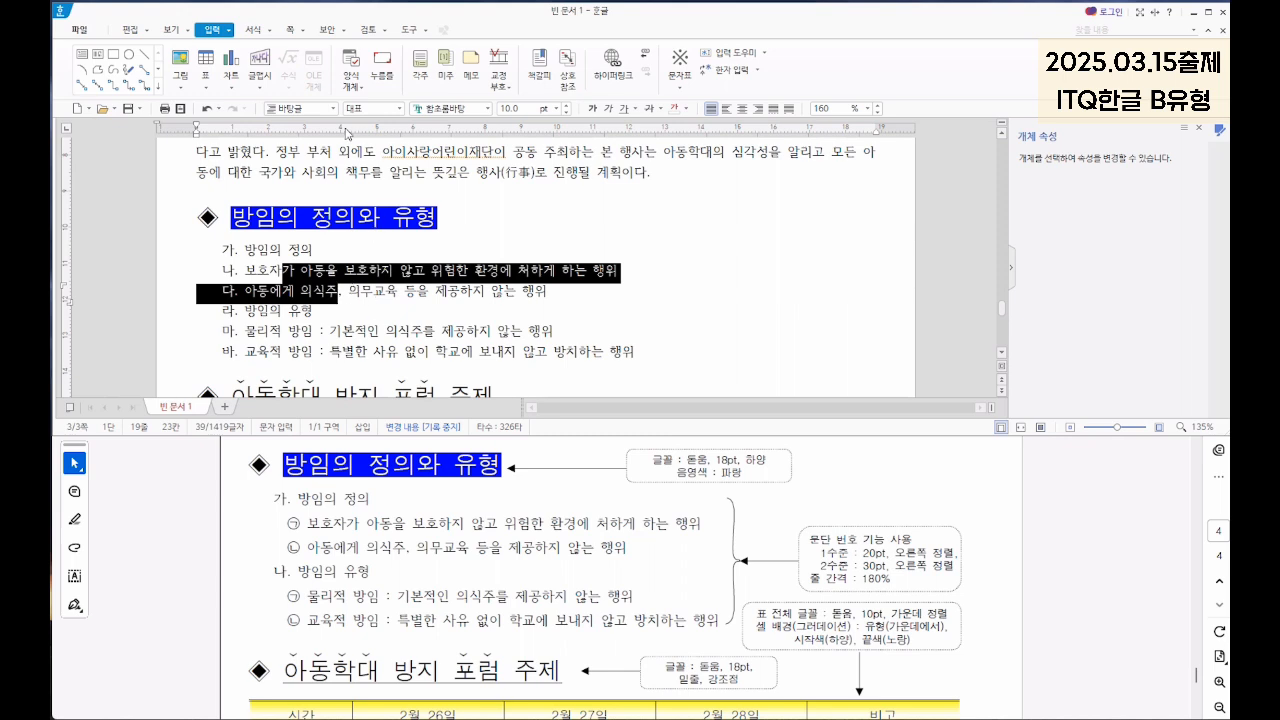
click(251, 31)
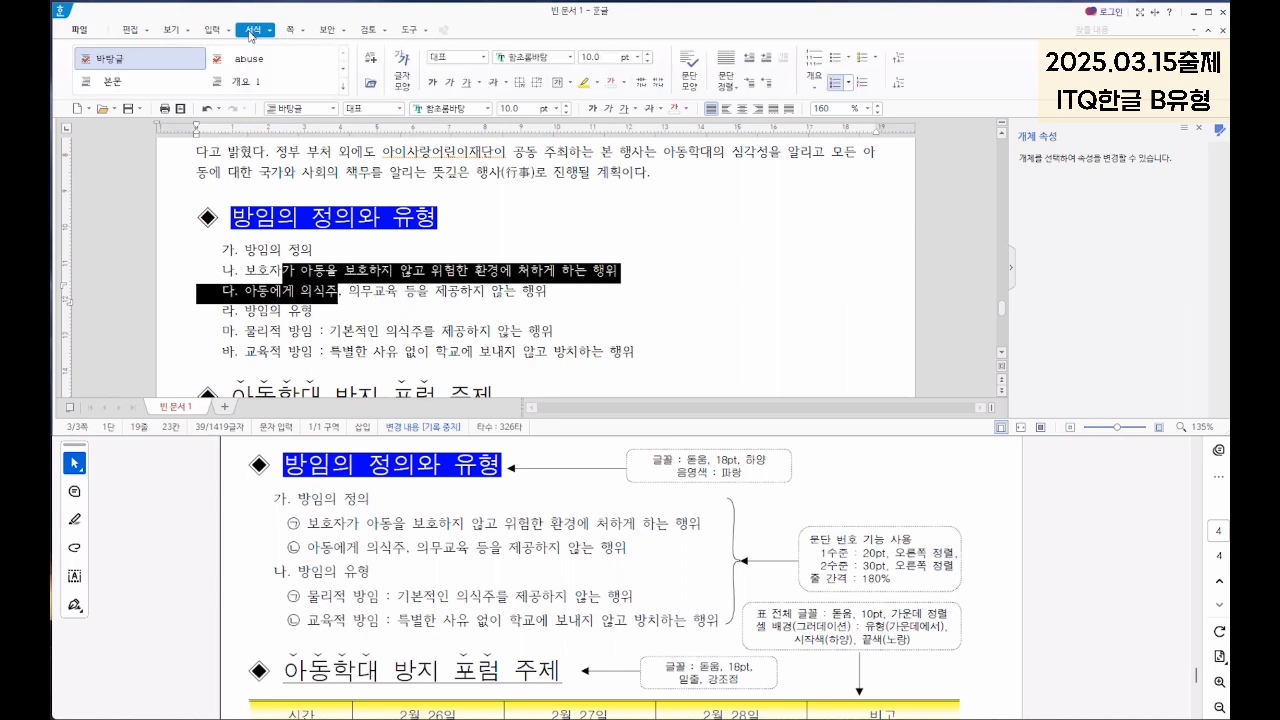
click(899, 84)
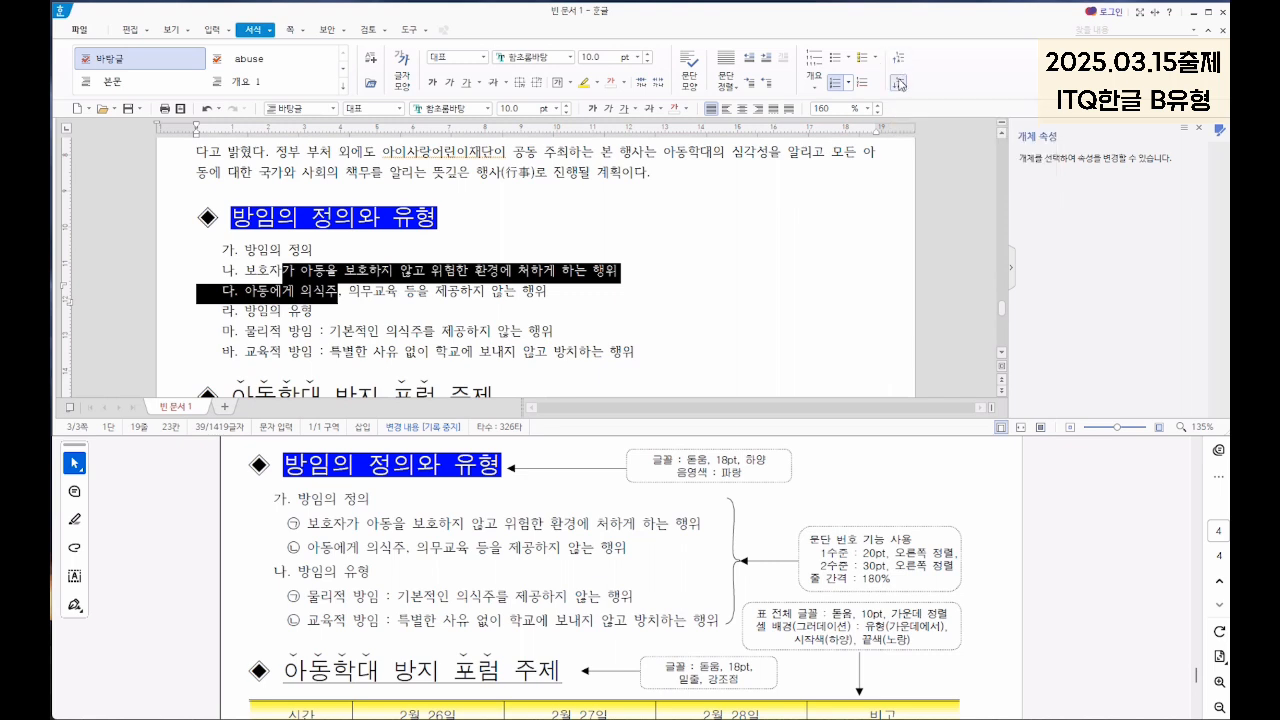
click(899, 84)
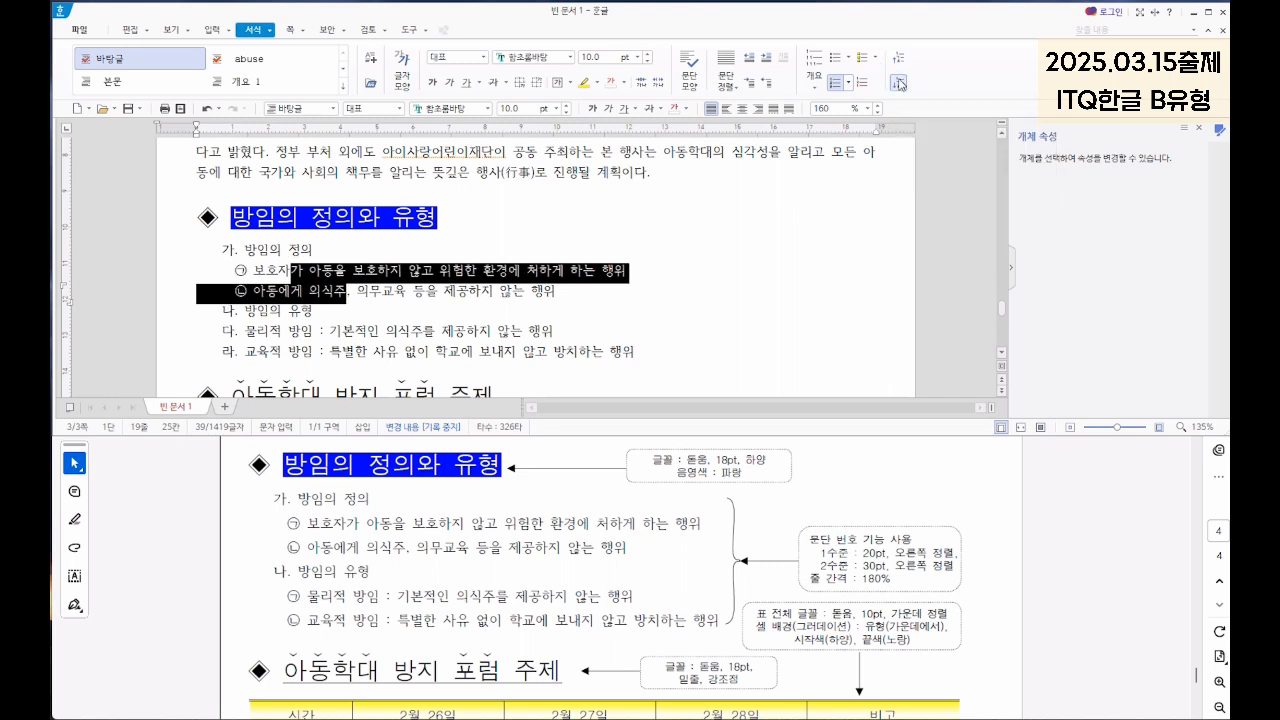
drag(246, 333, 300, 350)
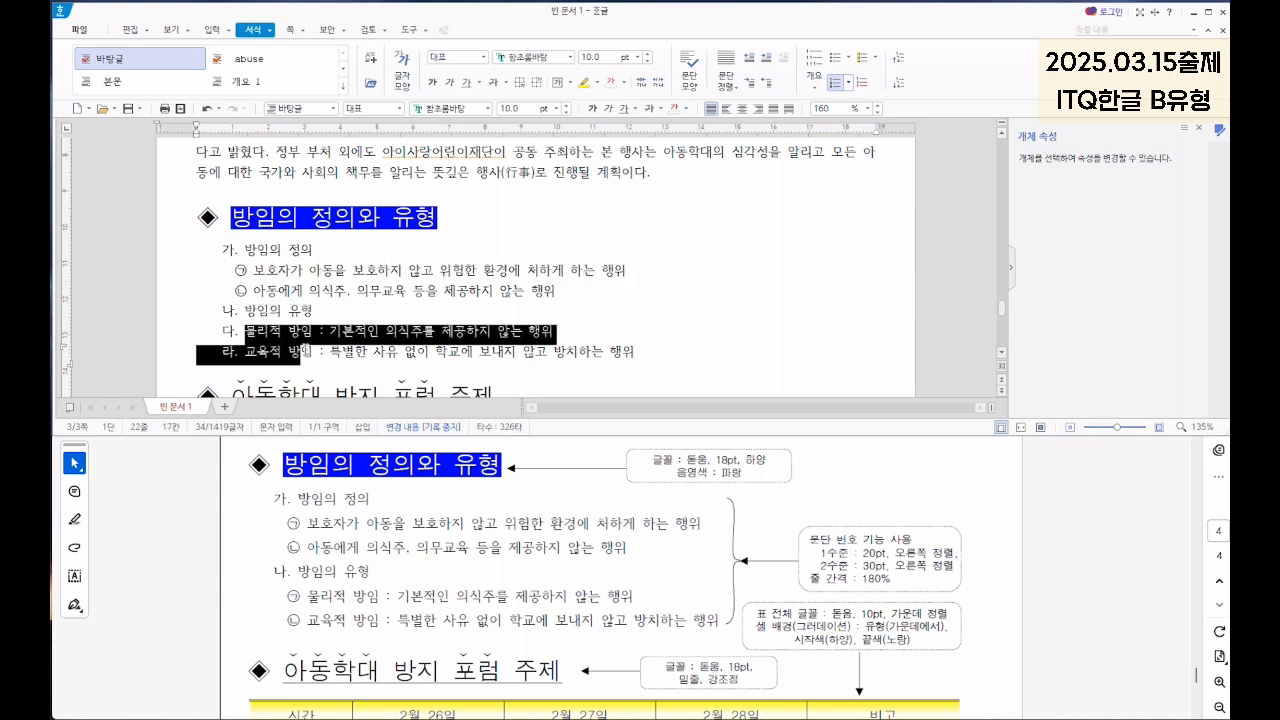
click(901, 90)
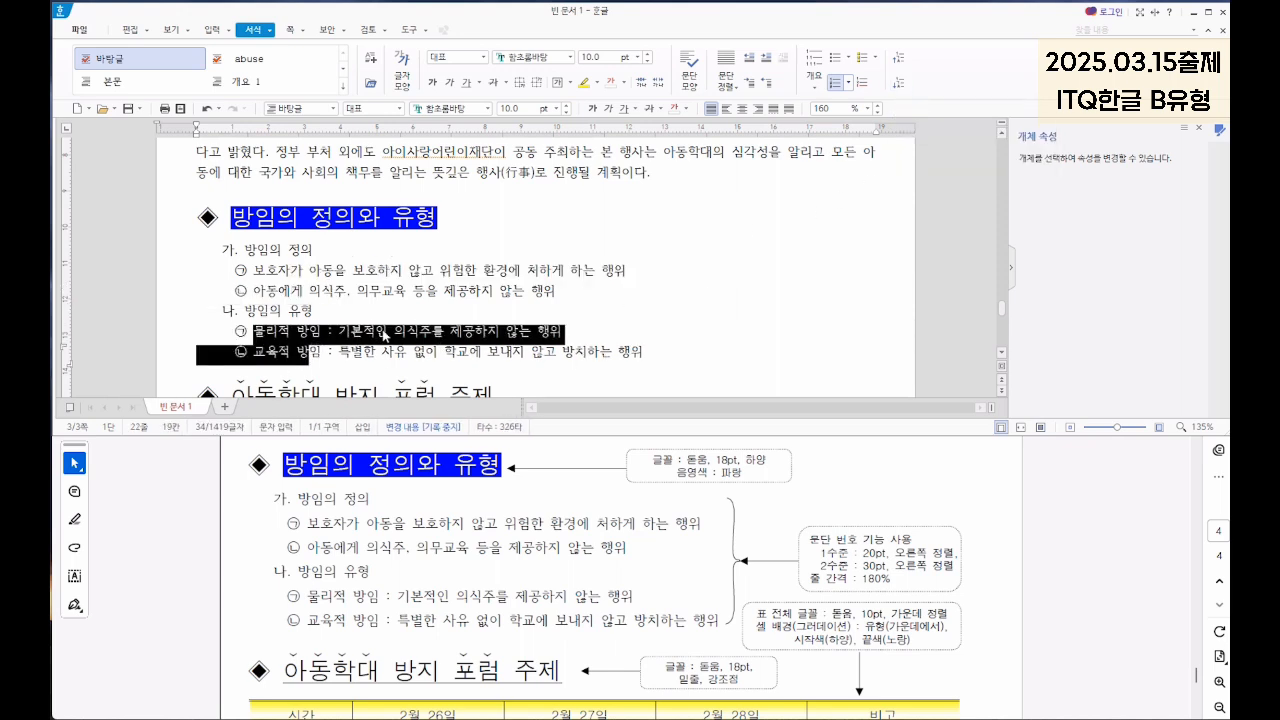
Step: Set the line spacing of all six numbered paragraphs under 방임의 정의와 유형 to 180%
click(432, 331)
drag(252, 249, 654, 356)
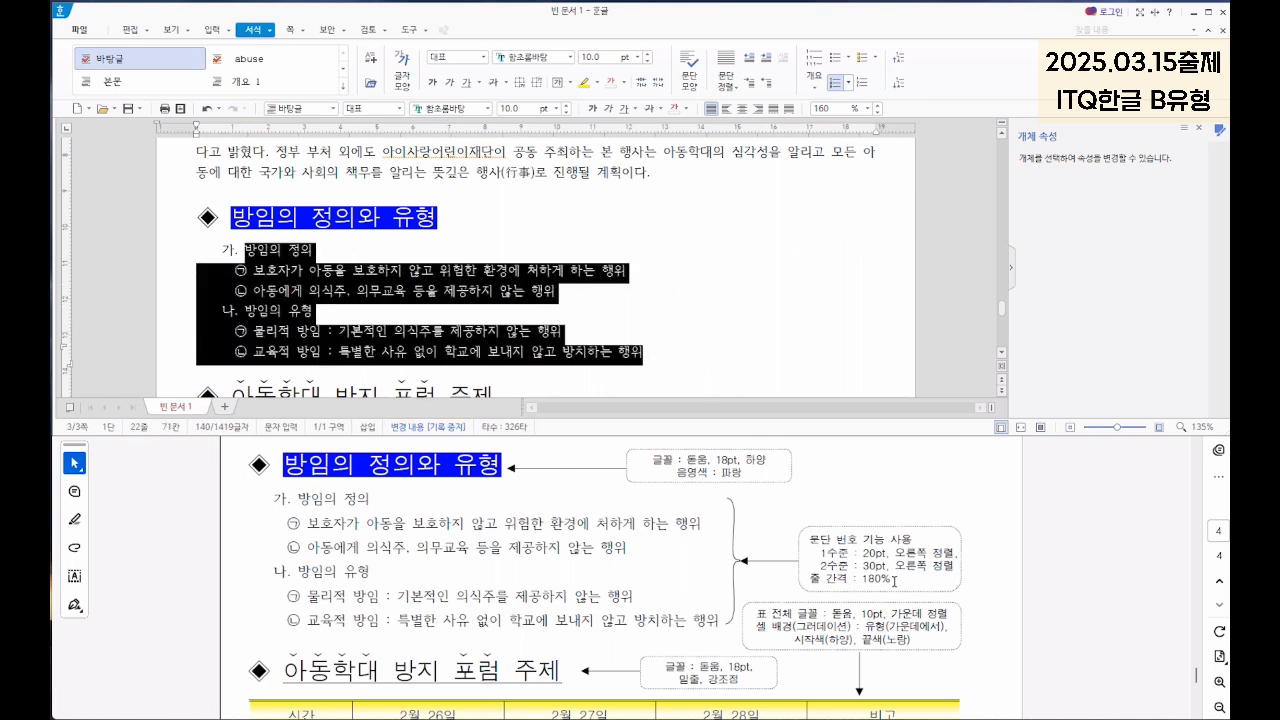
click(834, 110)
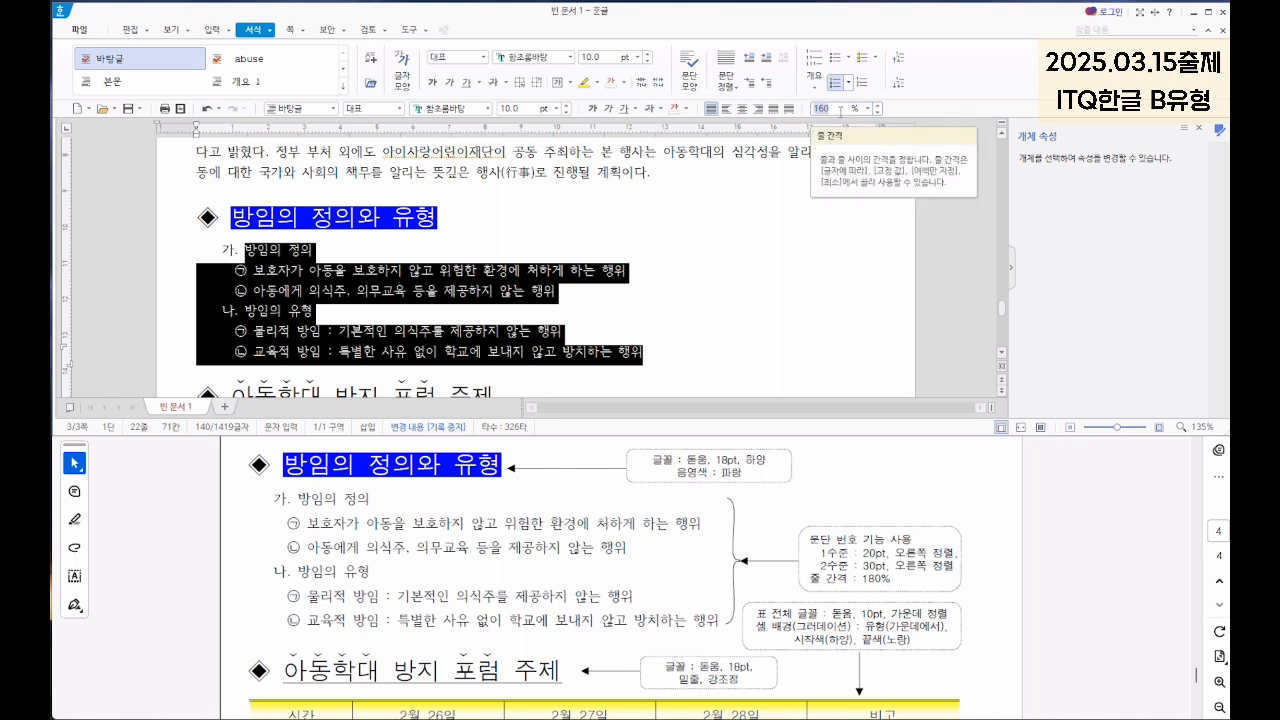
text(18)
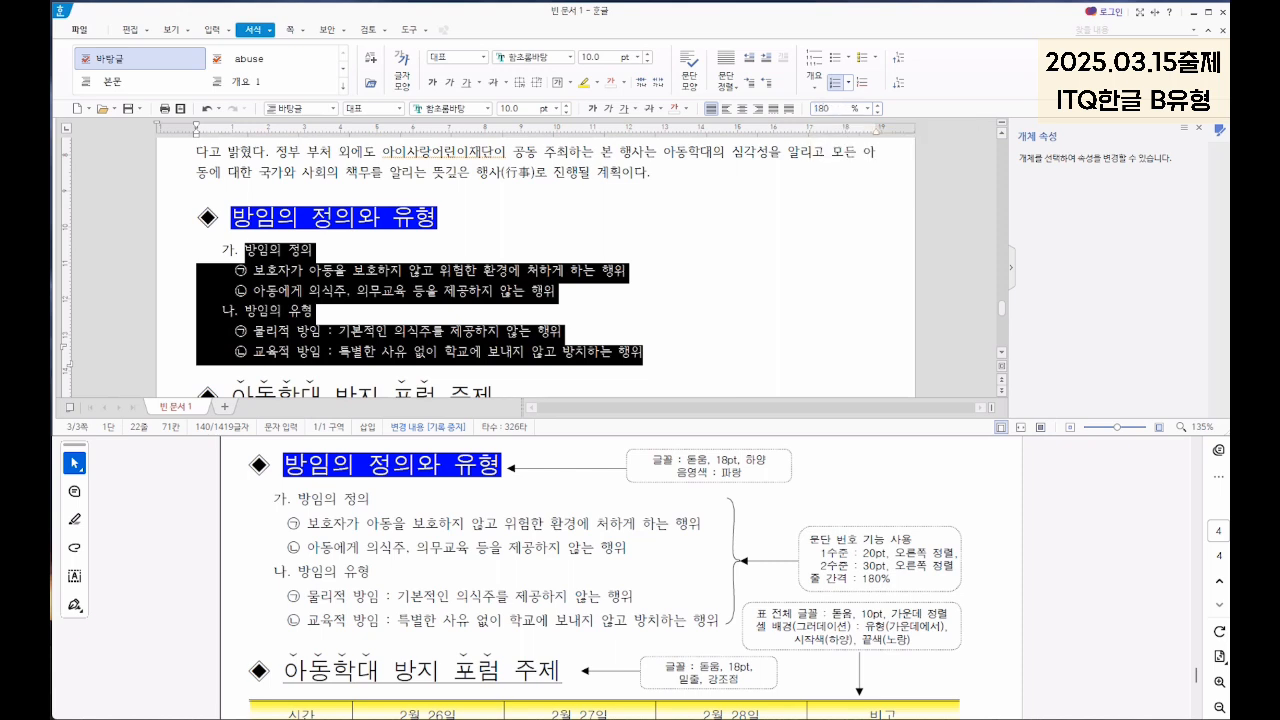
Step: Apply the 180% line spacing to the selected numbered list and clear the selection
text(0)
key(Return)
click(380, 261)
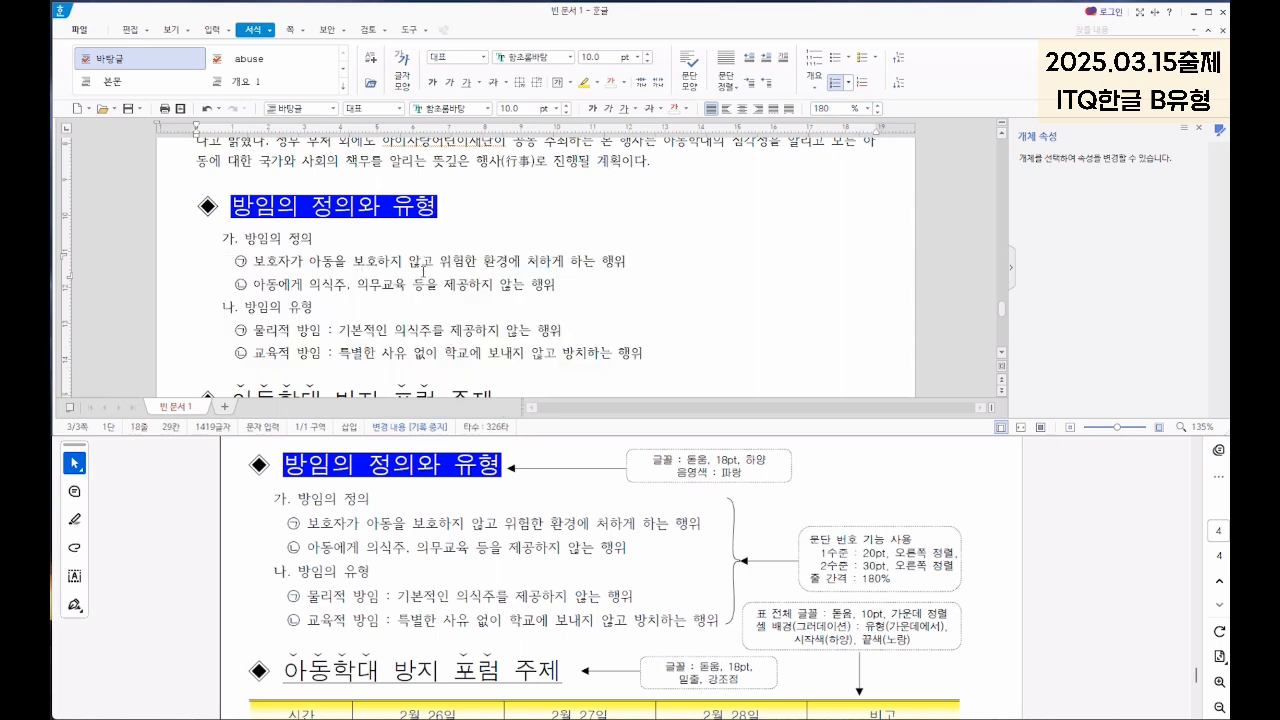
Step: Set the font of the whole schedule table under 아동학대 방지 포럼 주제 to 돋움 and centre its text
scroll(437, 271, down, 5)
click(555, 546)
scroll(555, 546, down, 3)
drag(309, 214, 777, 285)
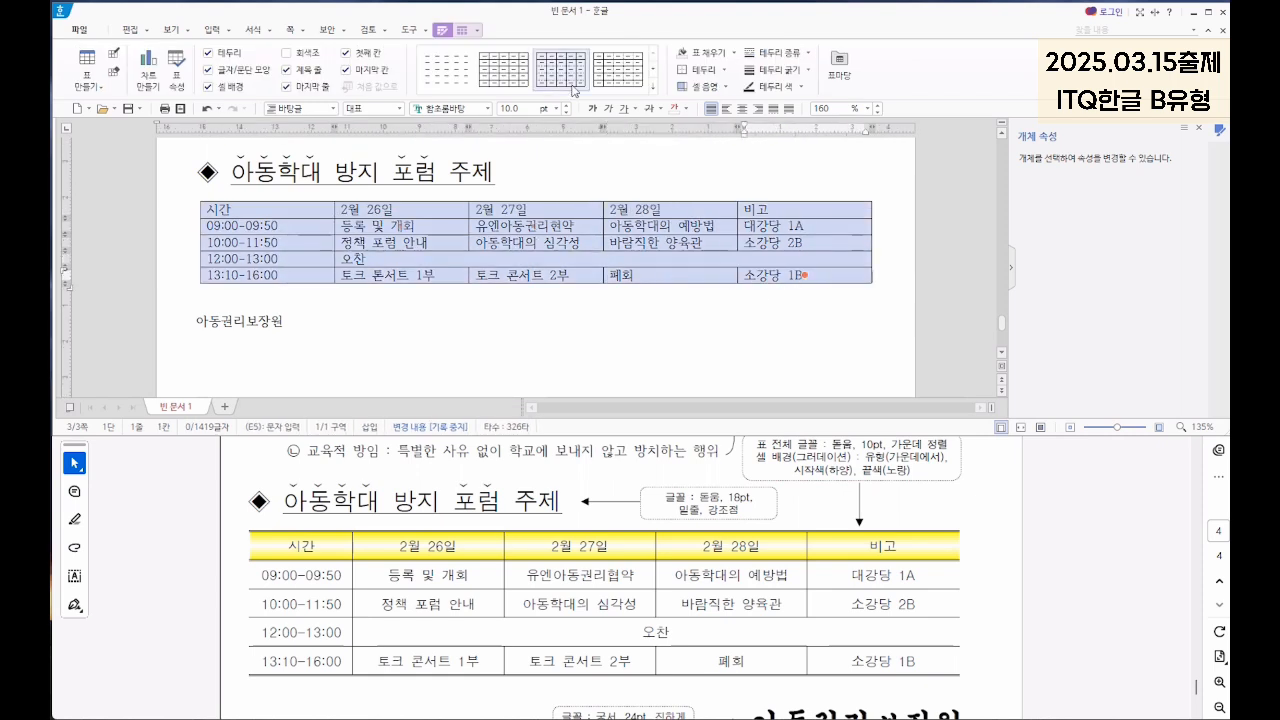
click(448, 108)
text(돋움)
key(Return)
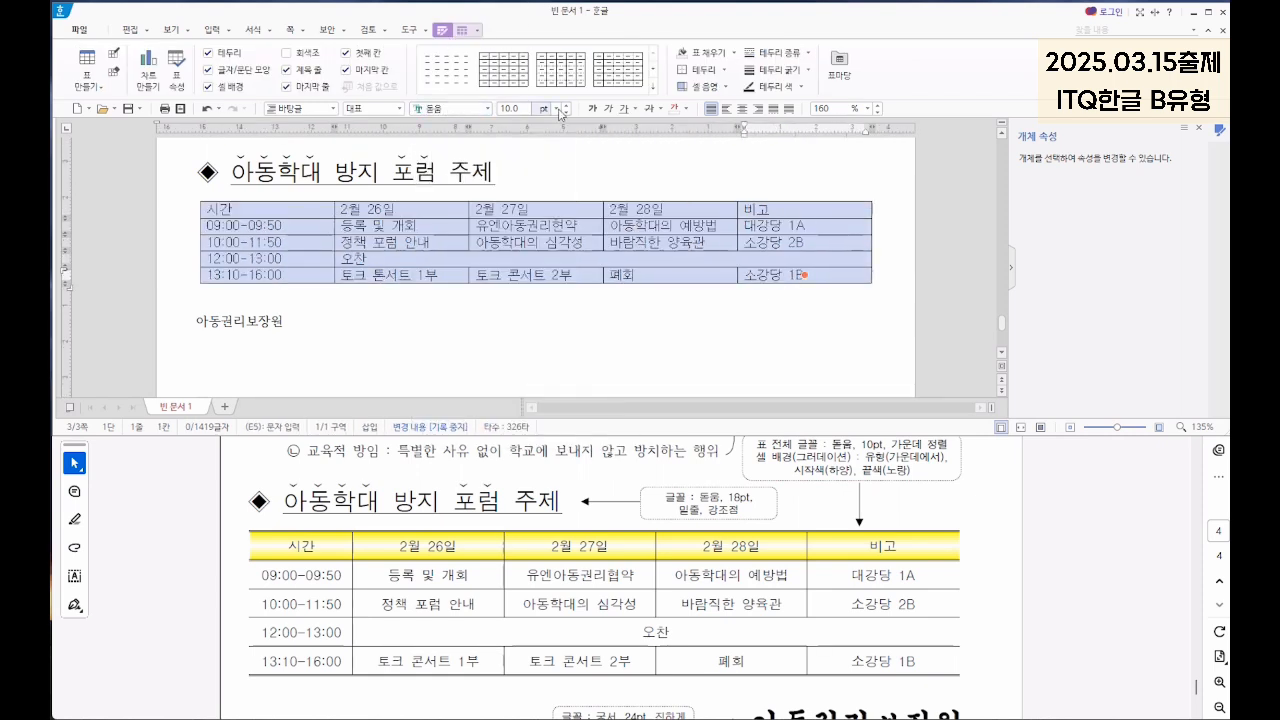
click(741, 110)
Step: Stretch the schedule table downward to make all of its rows taller
click(295, 212)
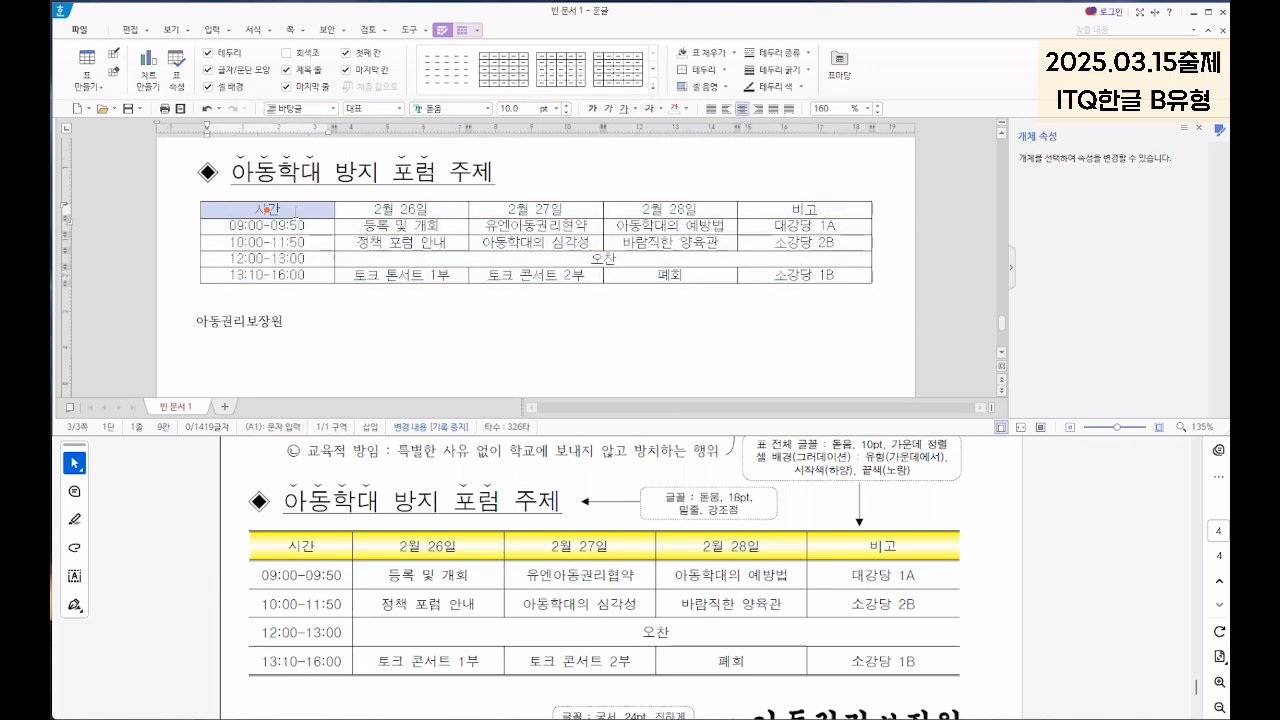
key(Escape)
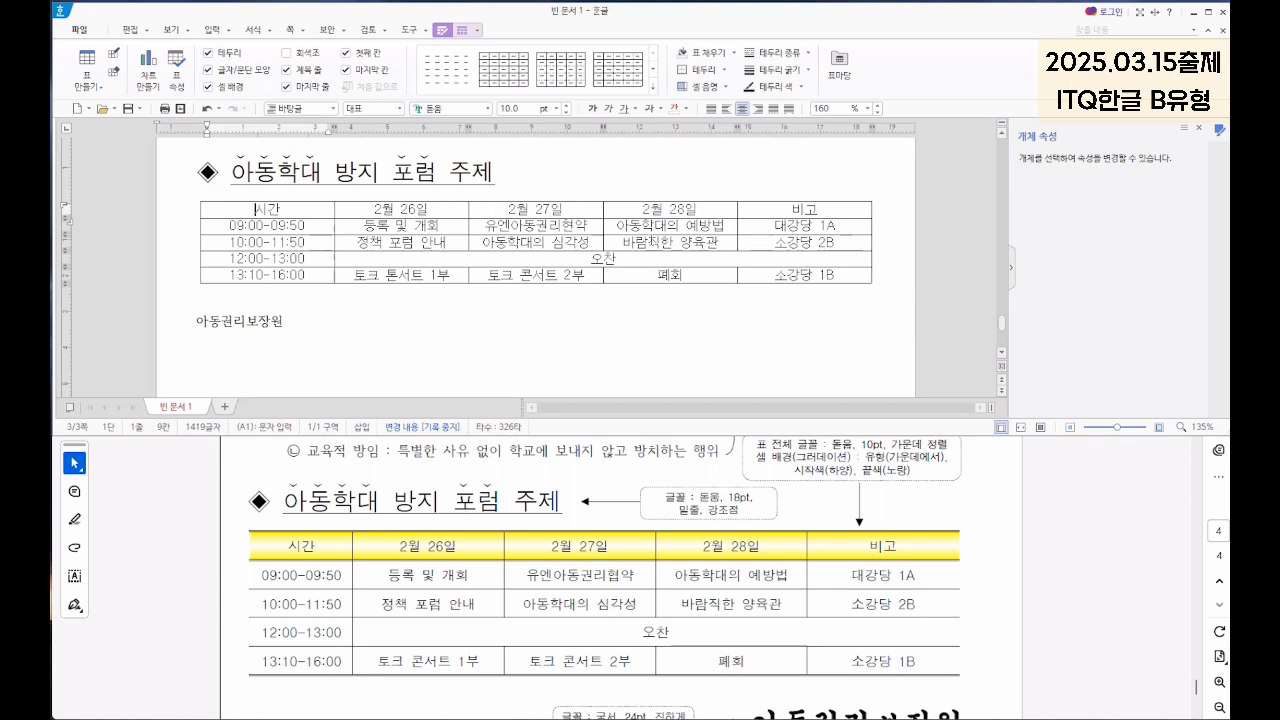
click(550, 202)
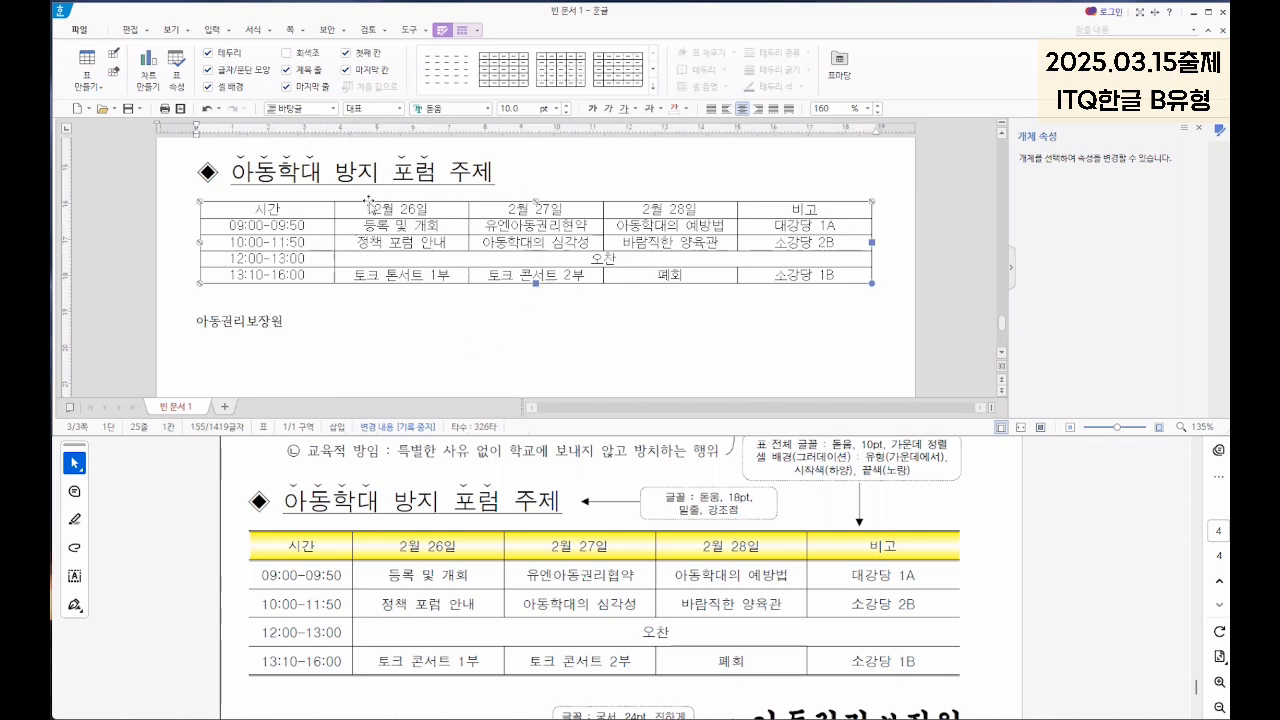
drag(537, 284, 535, 322)
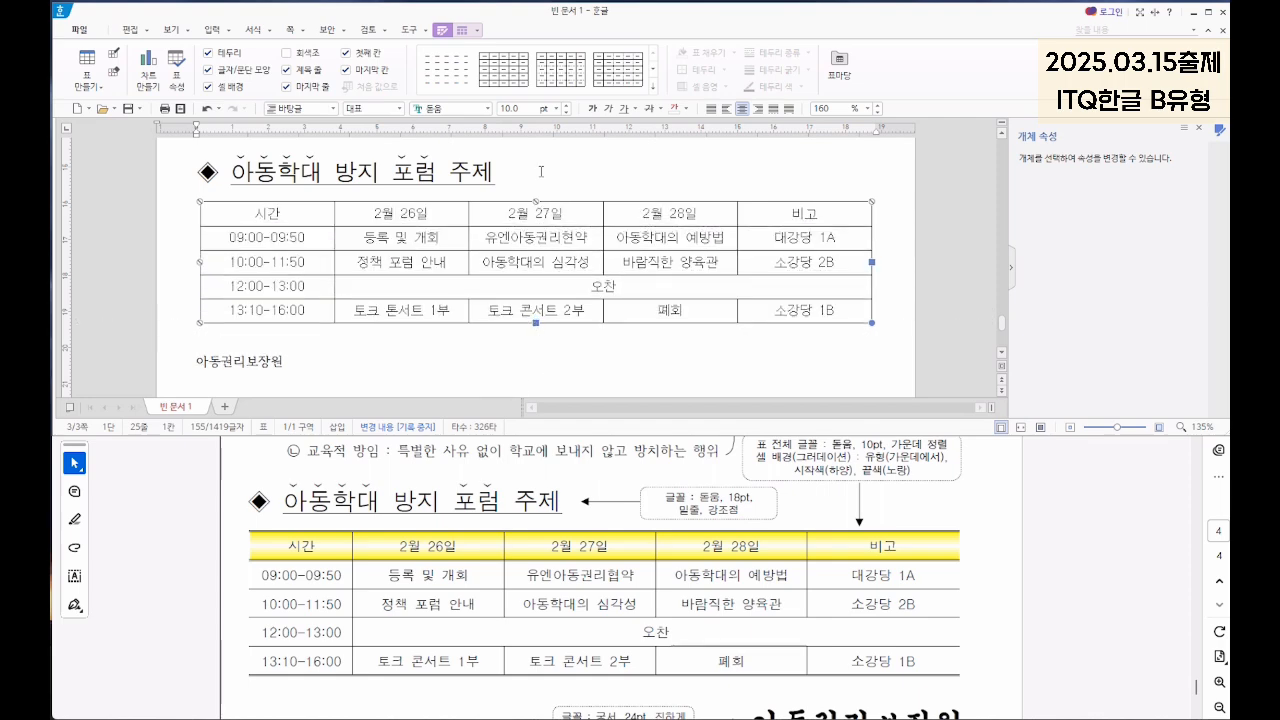
Step: Give the schedule table's header row a 가운데에서 gradient background with a yellow end colour
drag(288, 229, 805, 228)
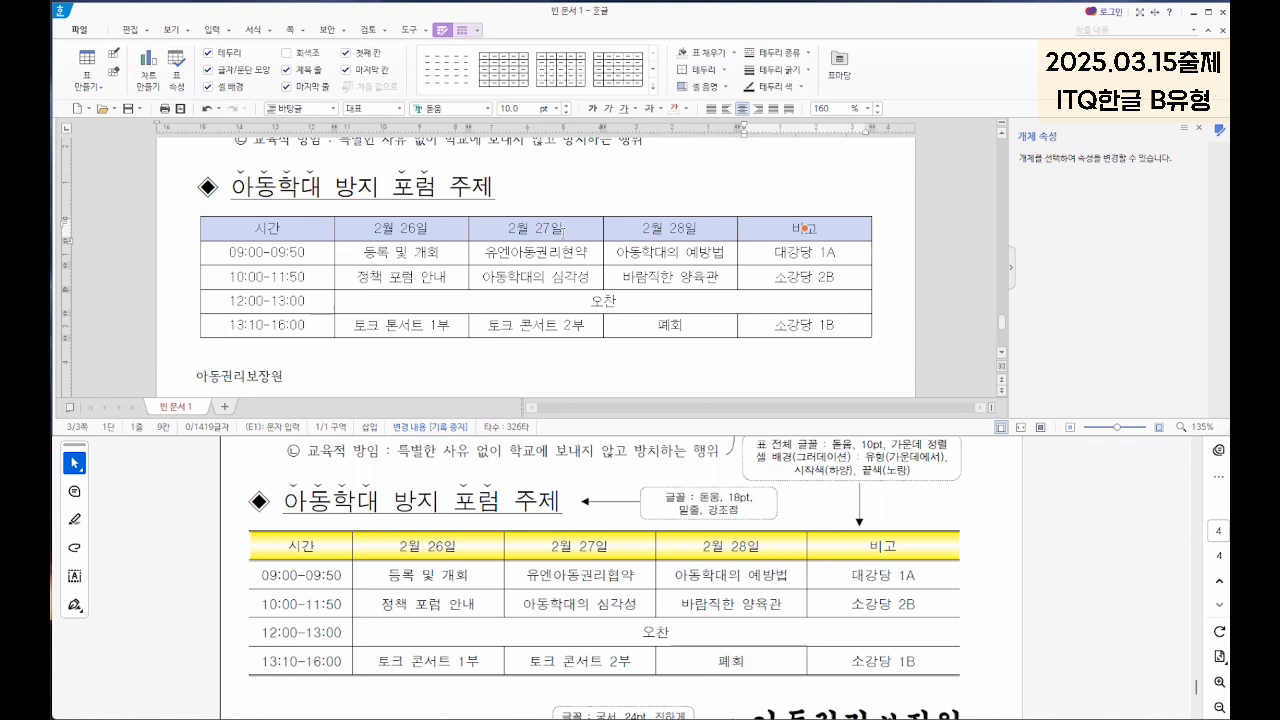
key(l)
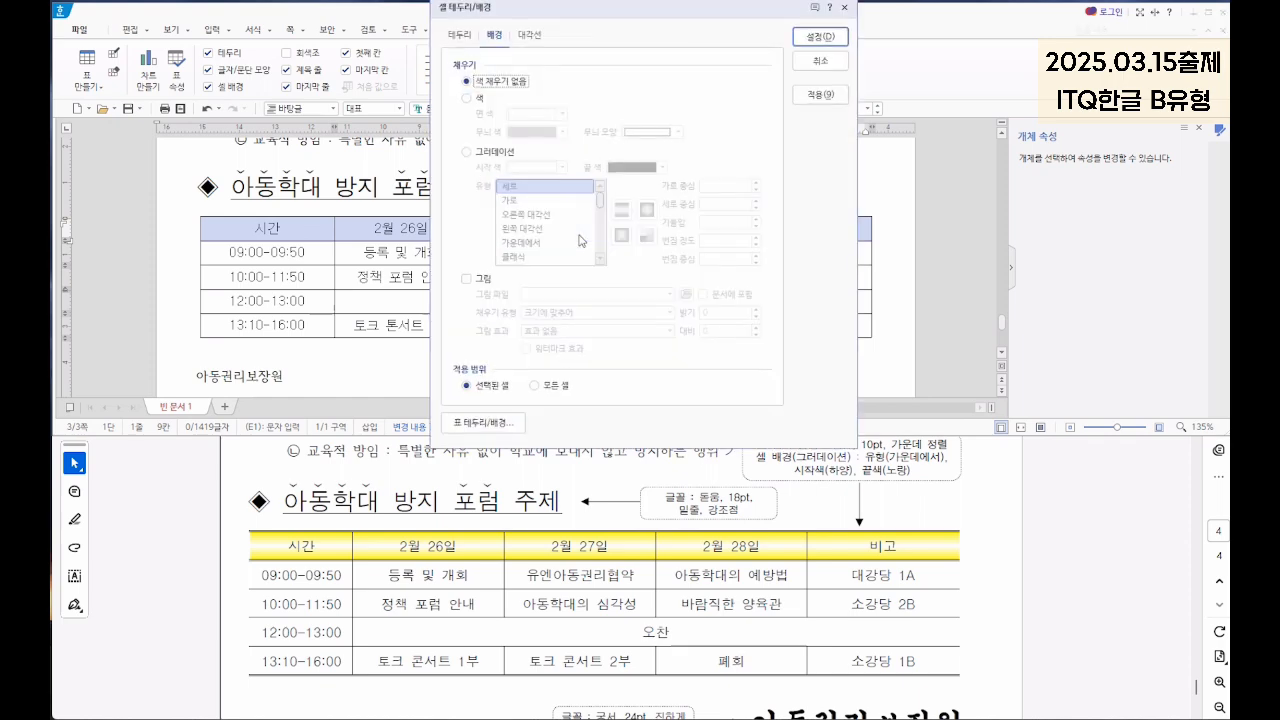
click(466, 151)
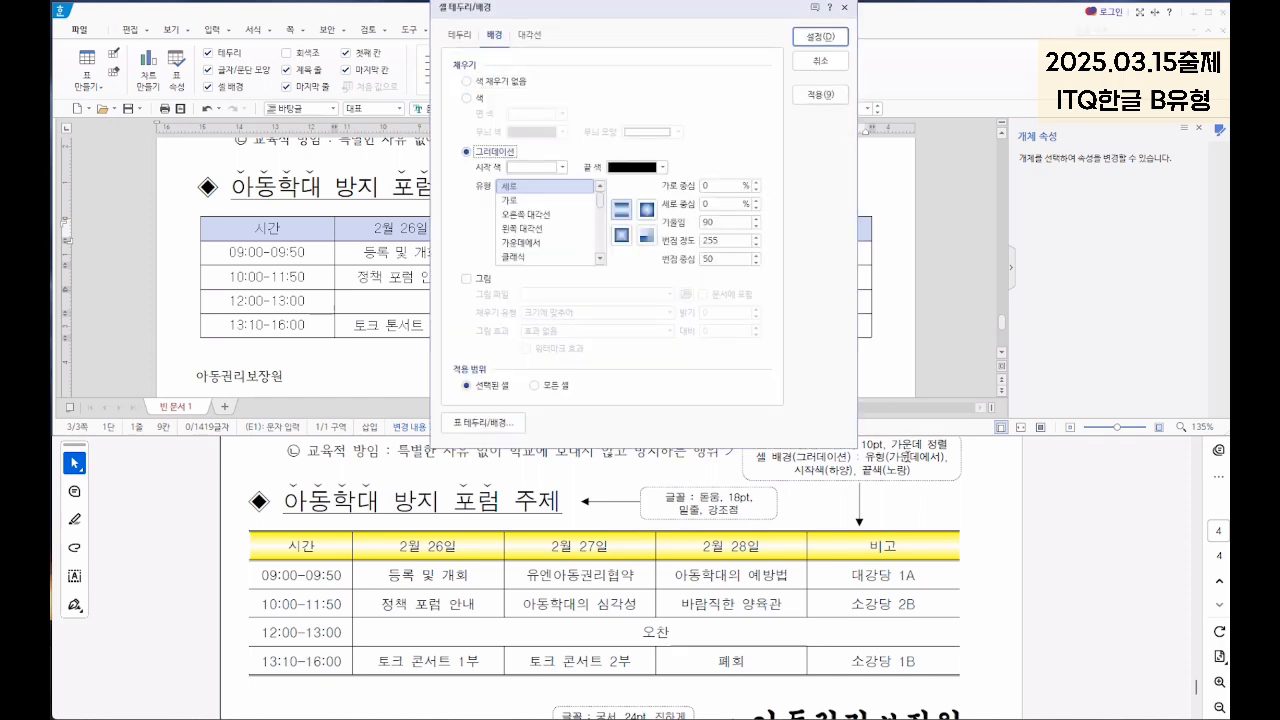
click(543, 244)
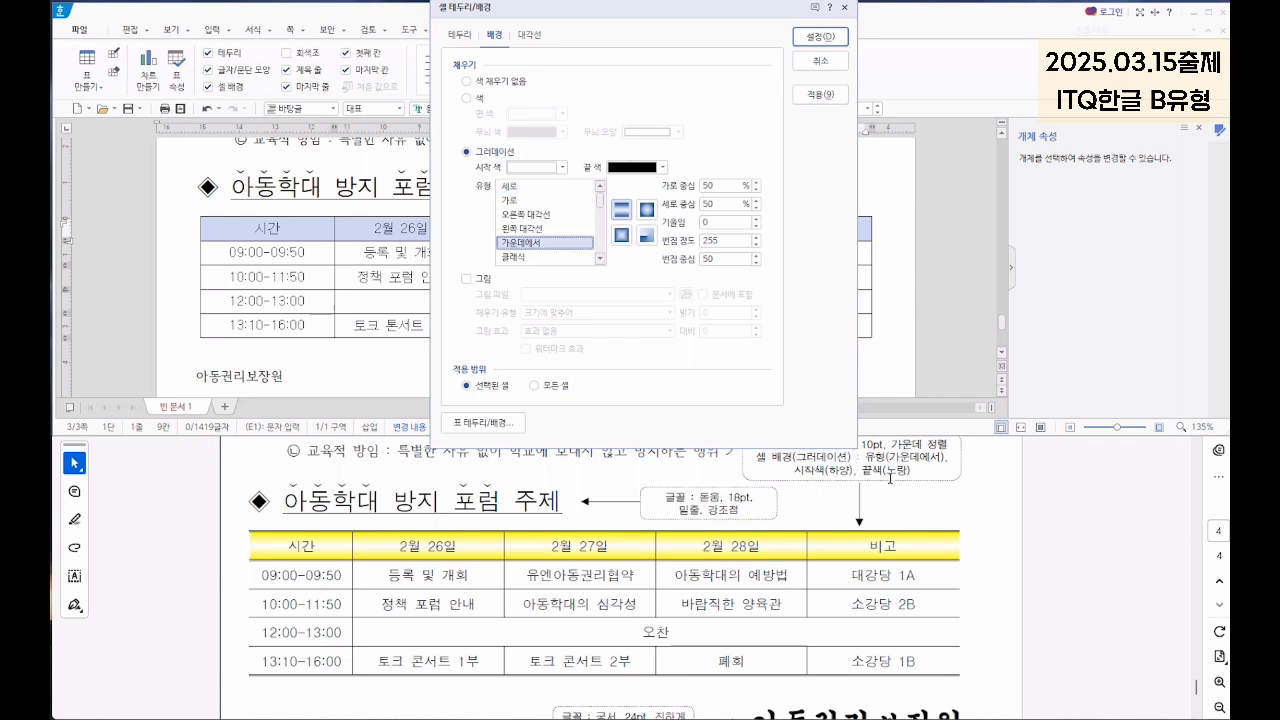
click(662, 167)
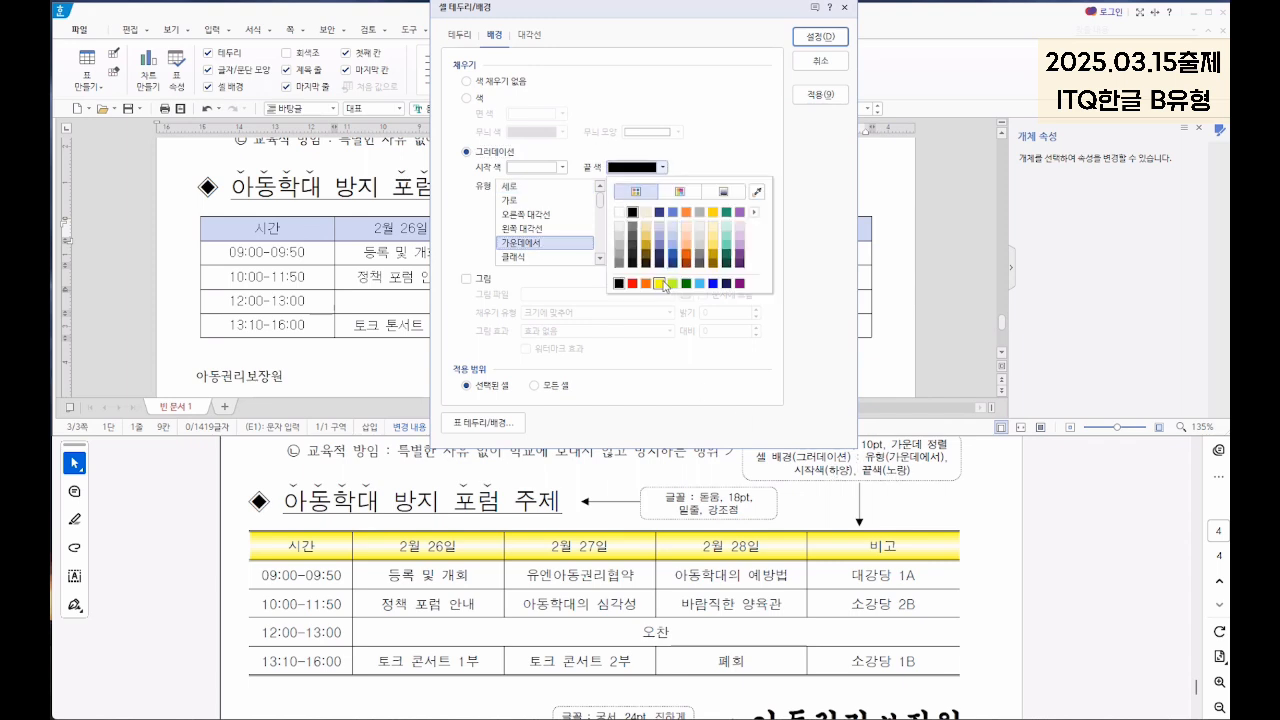
click(662, 284)
Step: Put 0.5 mm double-line borders on the top and bottom of the header row and apply the cell formatting
click(452, 38)
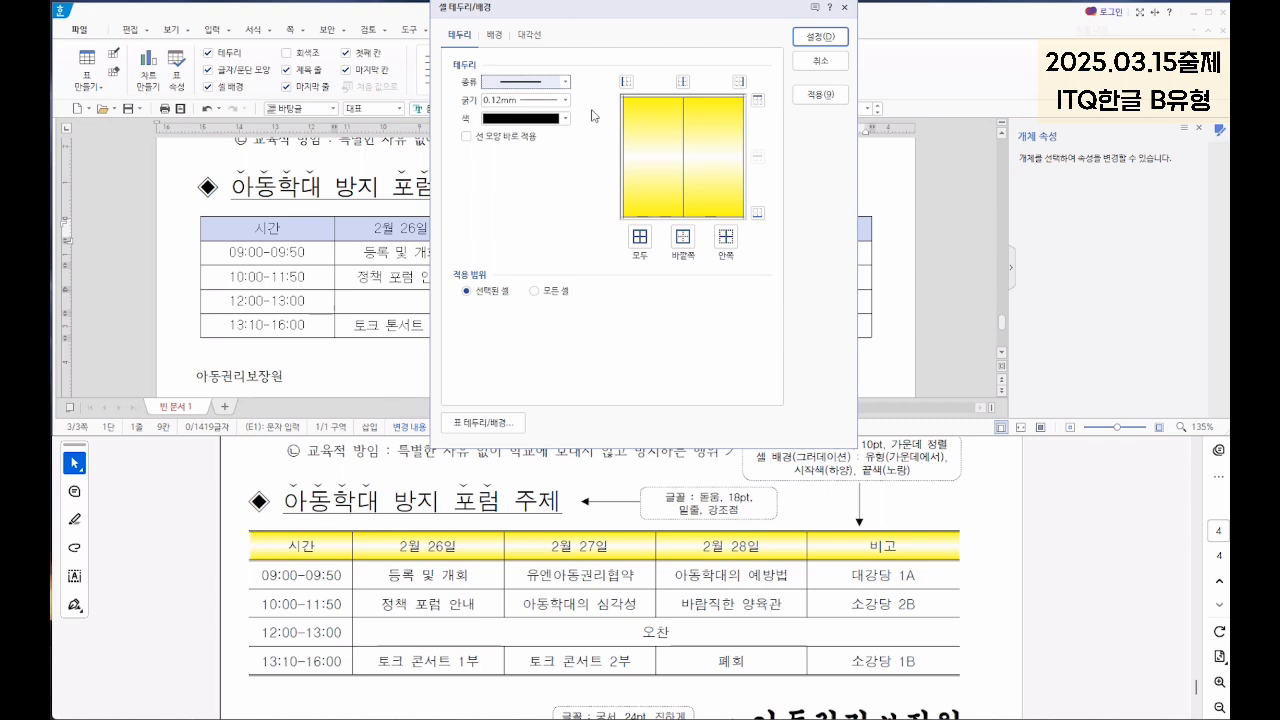
click(565, 81)
click(530, 197)
click(757, 101)
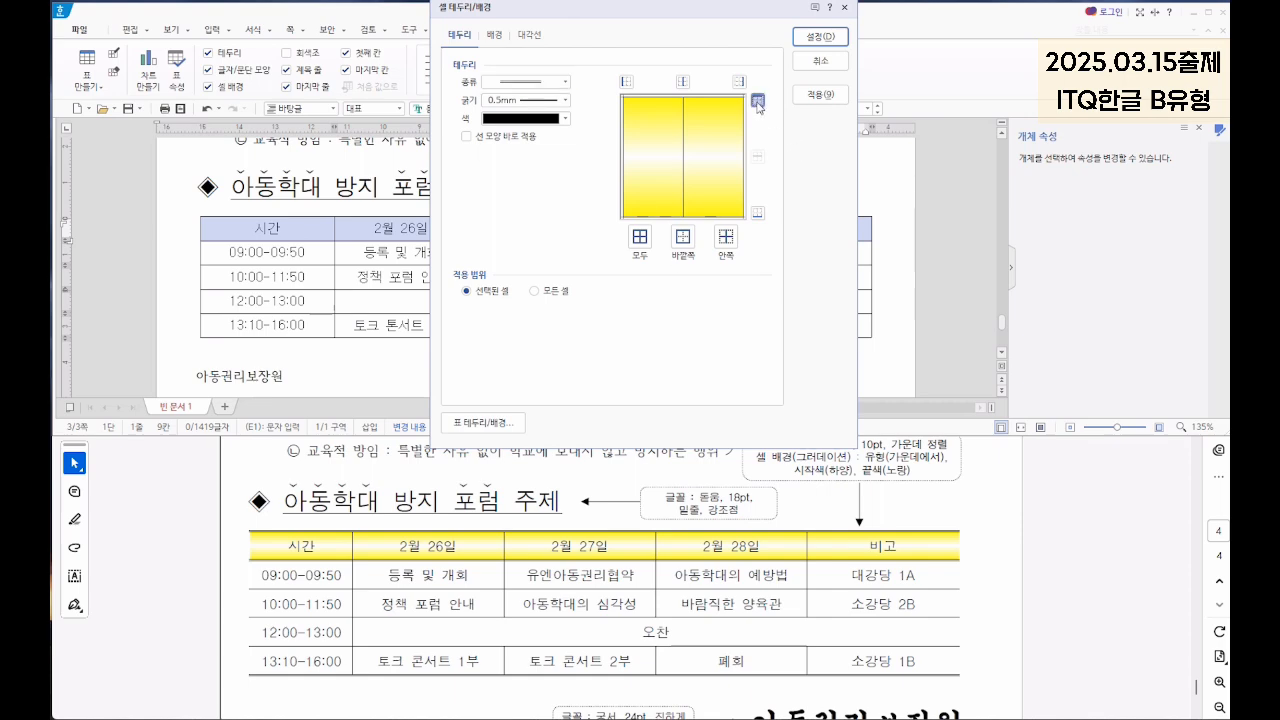
click(757, 213)
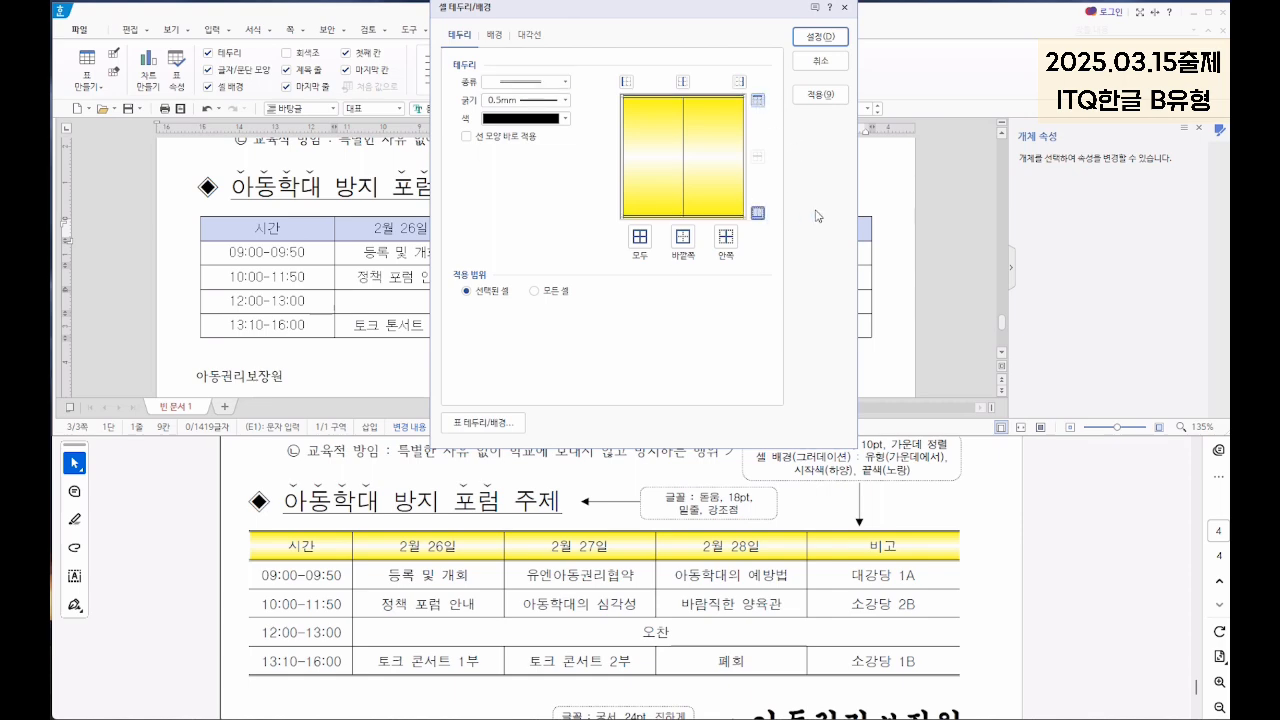
click(821, 38)
Step: Put a 0.5 mm double-line border along the bottom edge of the whole schedule table
drag(215, 228, 808, 340)
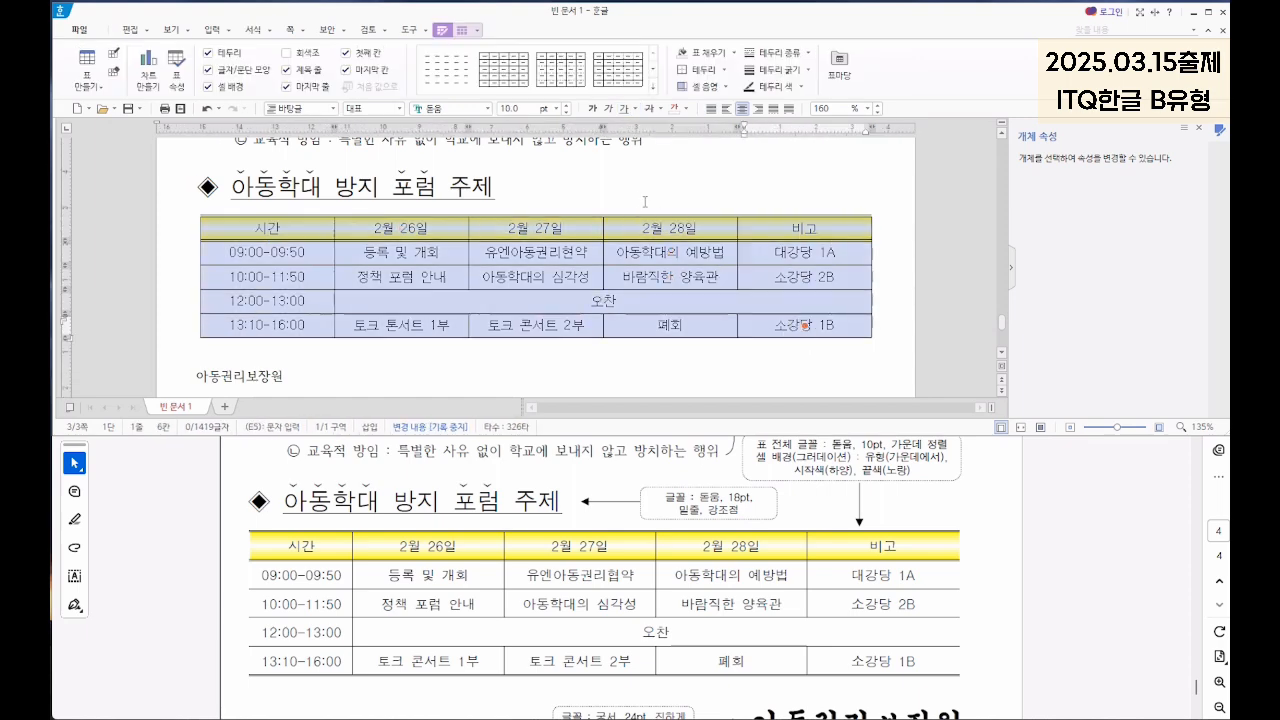
key(l)
click(565, 82)
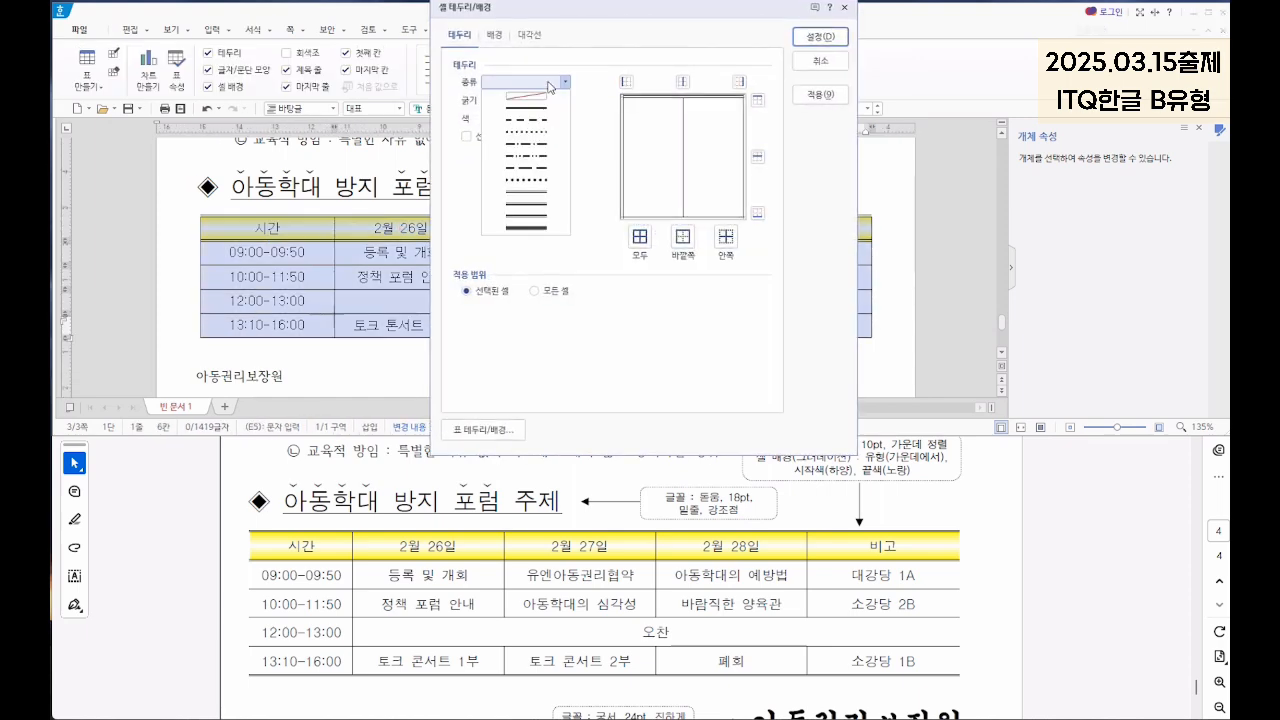
click(525, 198)
click(757, 212)
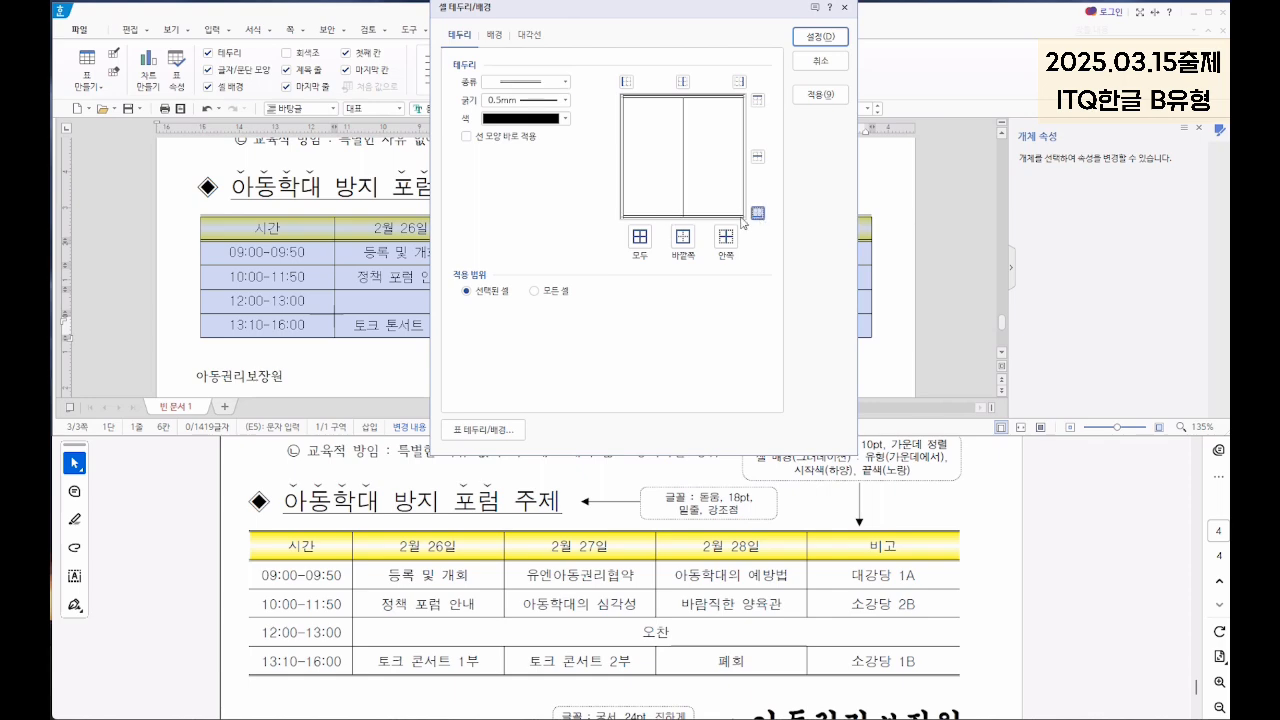
click(822, 38)
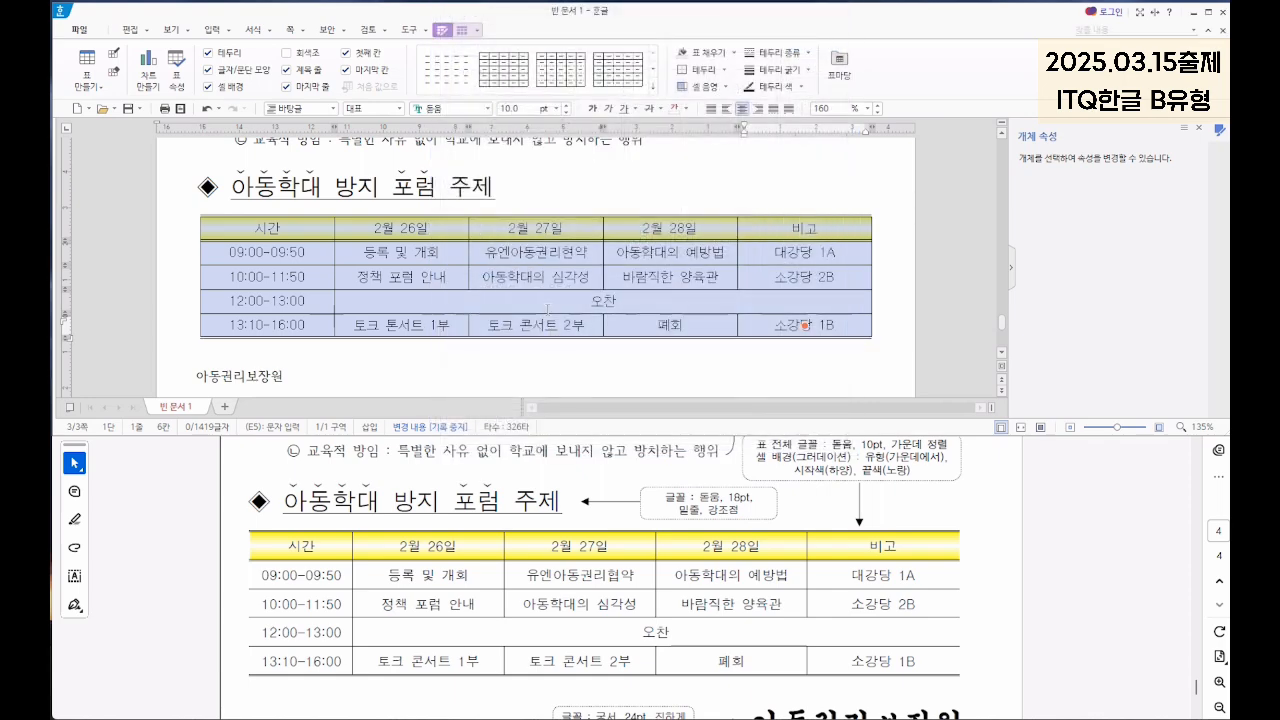
Step: Remove the left and right outer borders of the whole schedule table
key(l)
click(524, 83)
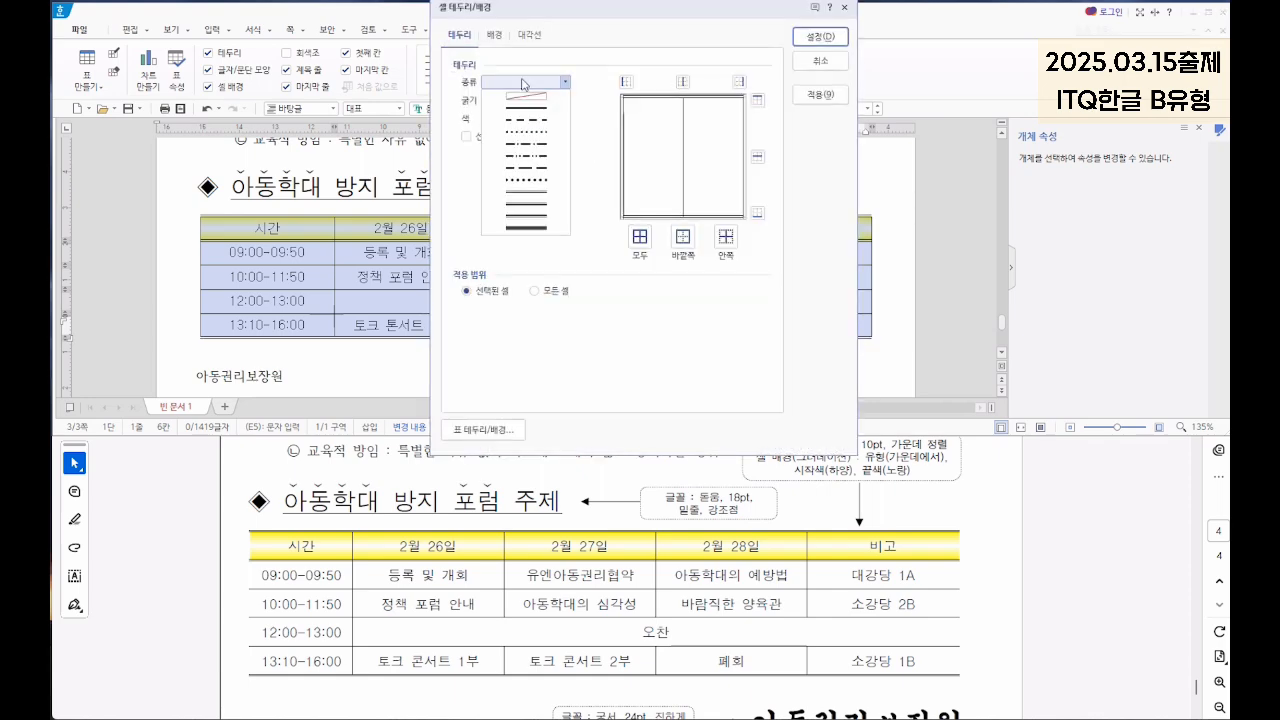
click(526, 97)
click(627, 82)
click(739, 81)
click(820, 38)
key(Escape)
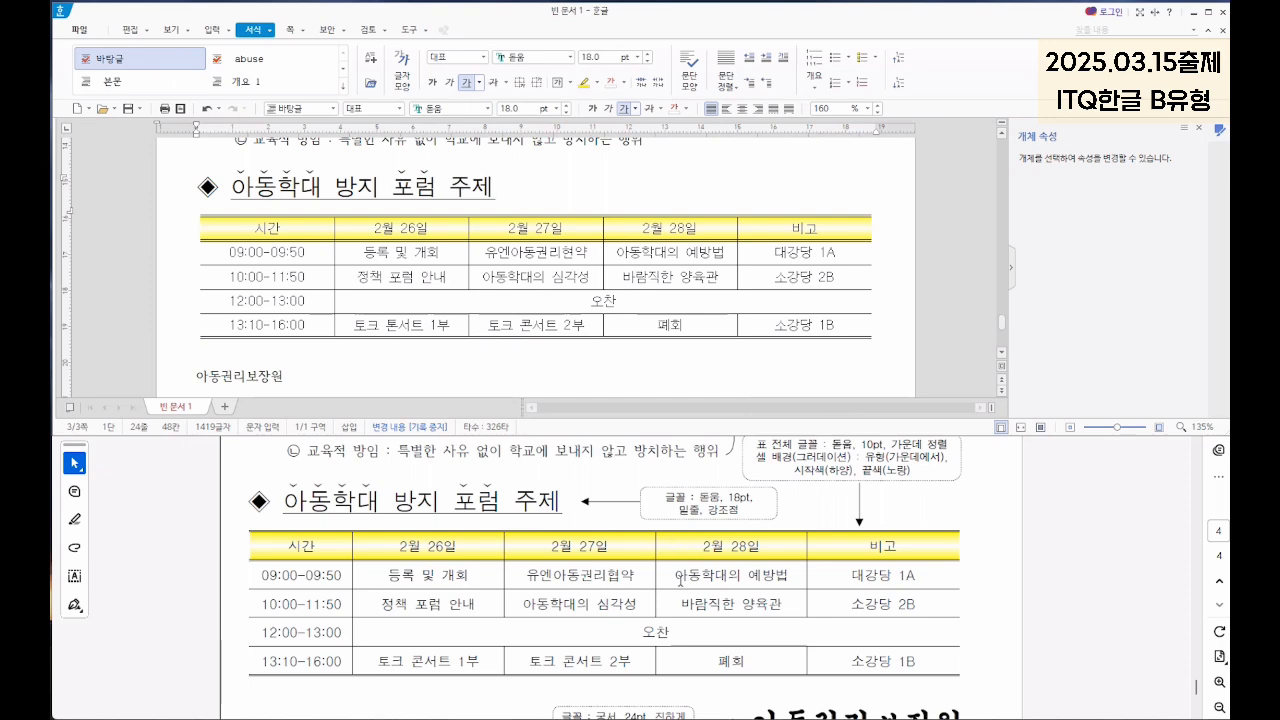
Step: Format the closing line 아동권리보장원 as bold 24 pt 궁서 and align it to the right
scroll(642, 545, down, 3)
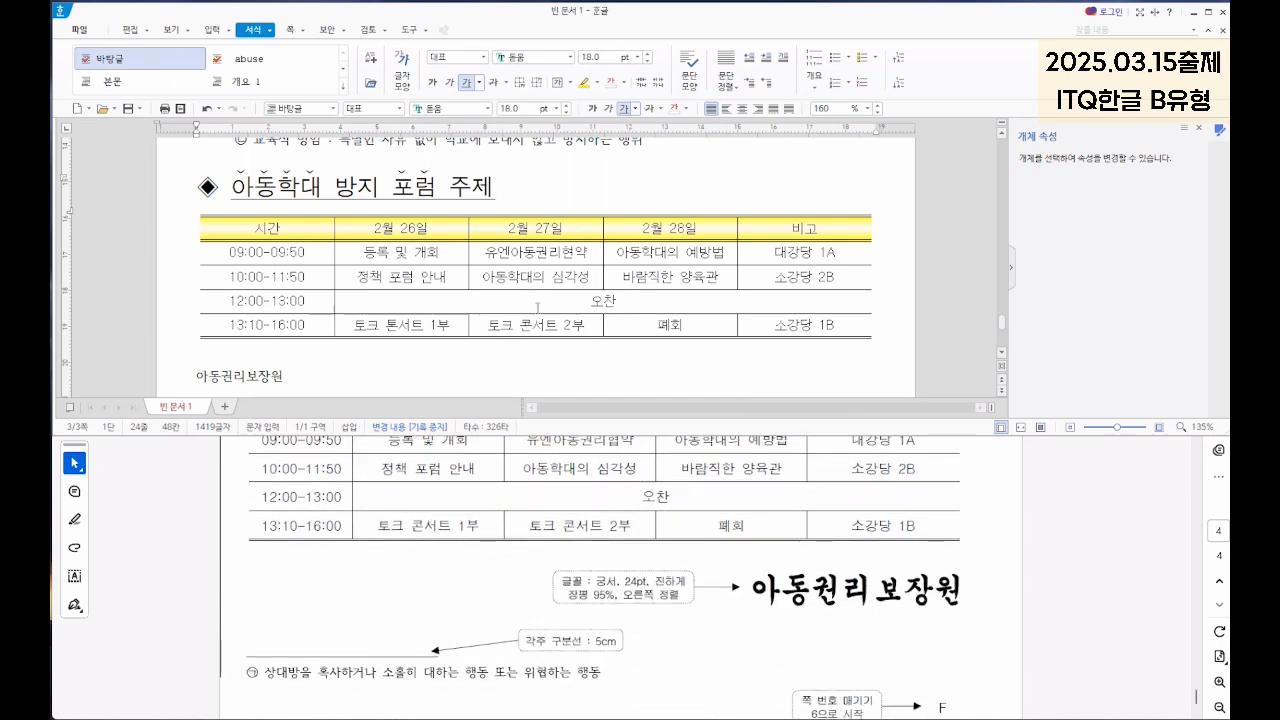
scroll(451, 274, down, 3)
key(shift+Home)
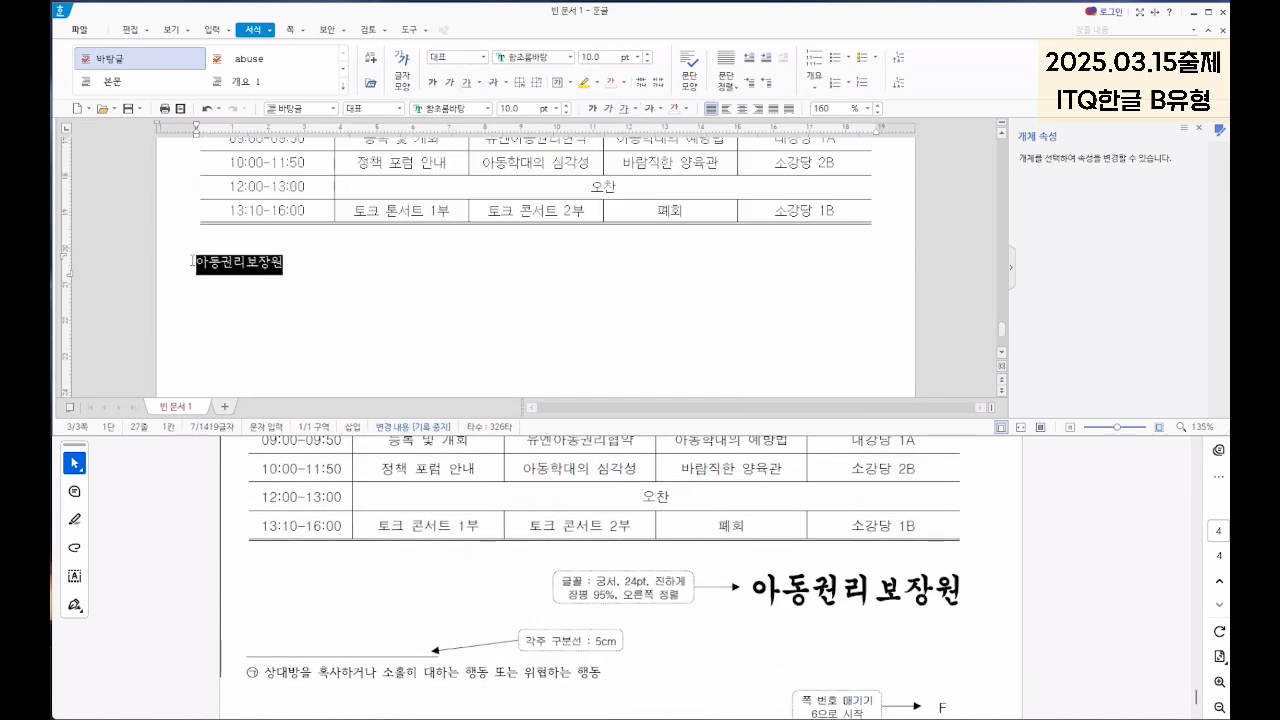
click(448, 109)
text(궁서)
key(Return)
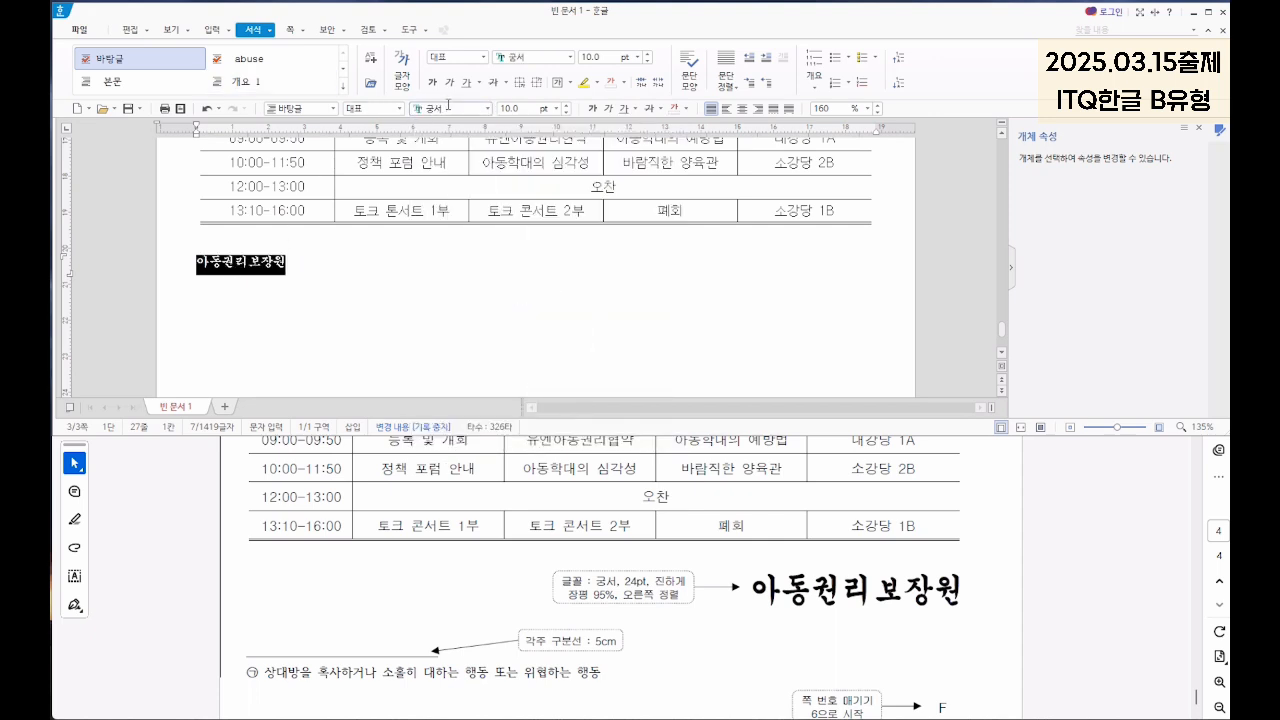
text(4)
key(Return)
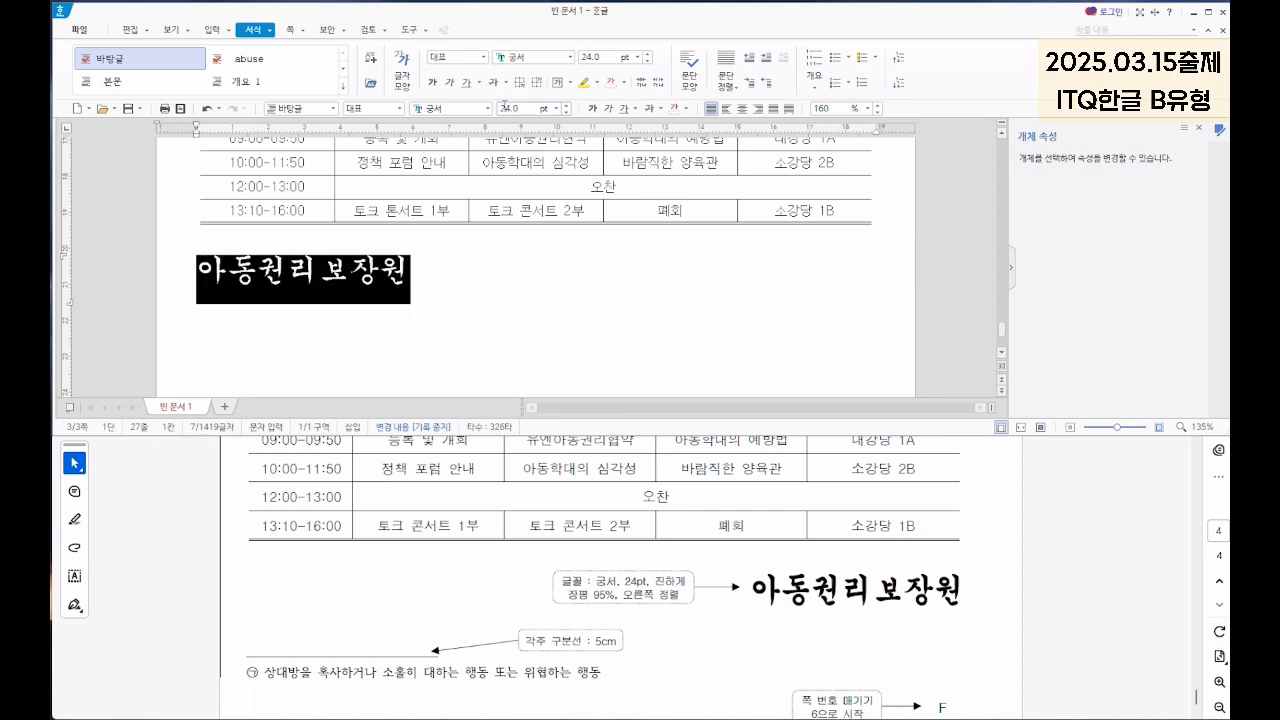
click(593, 108)
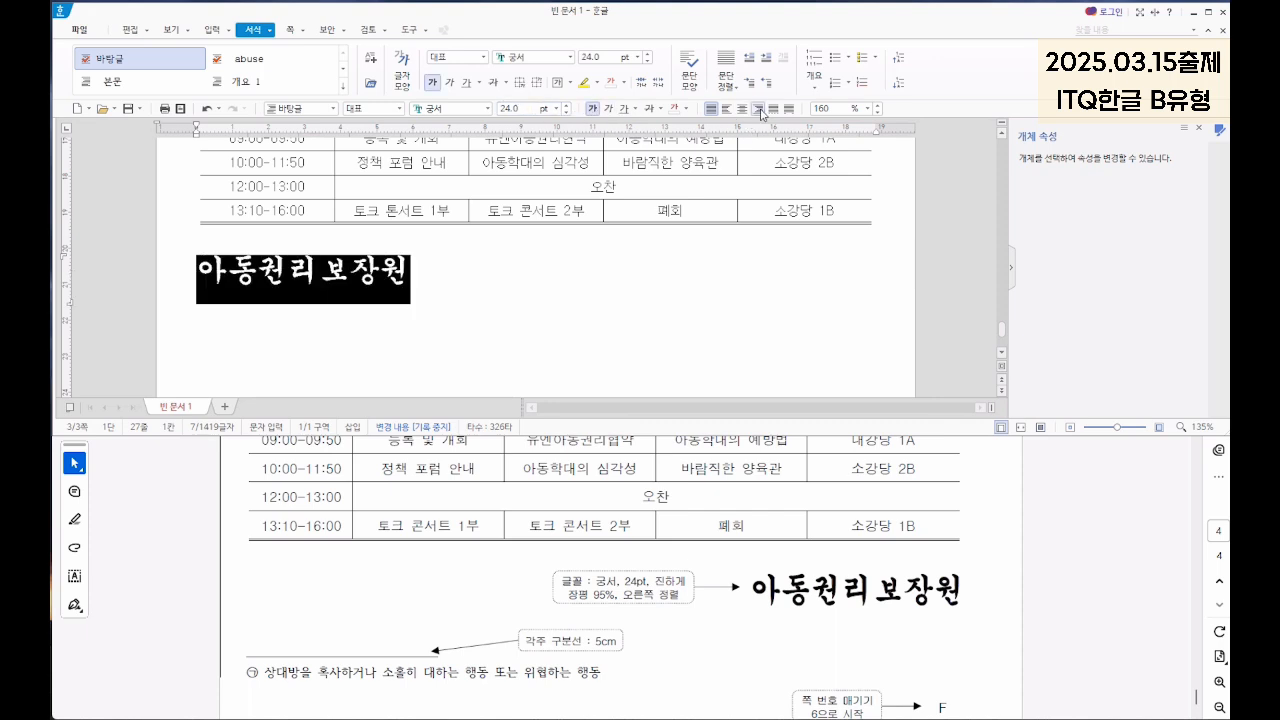
click(758, 108)
Step: Set the character width (장평) of 아동권리보장원 to 95%
right_click(706, 268)
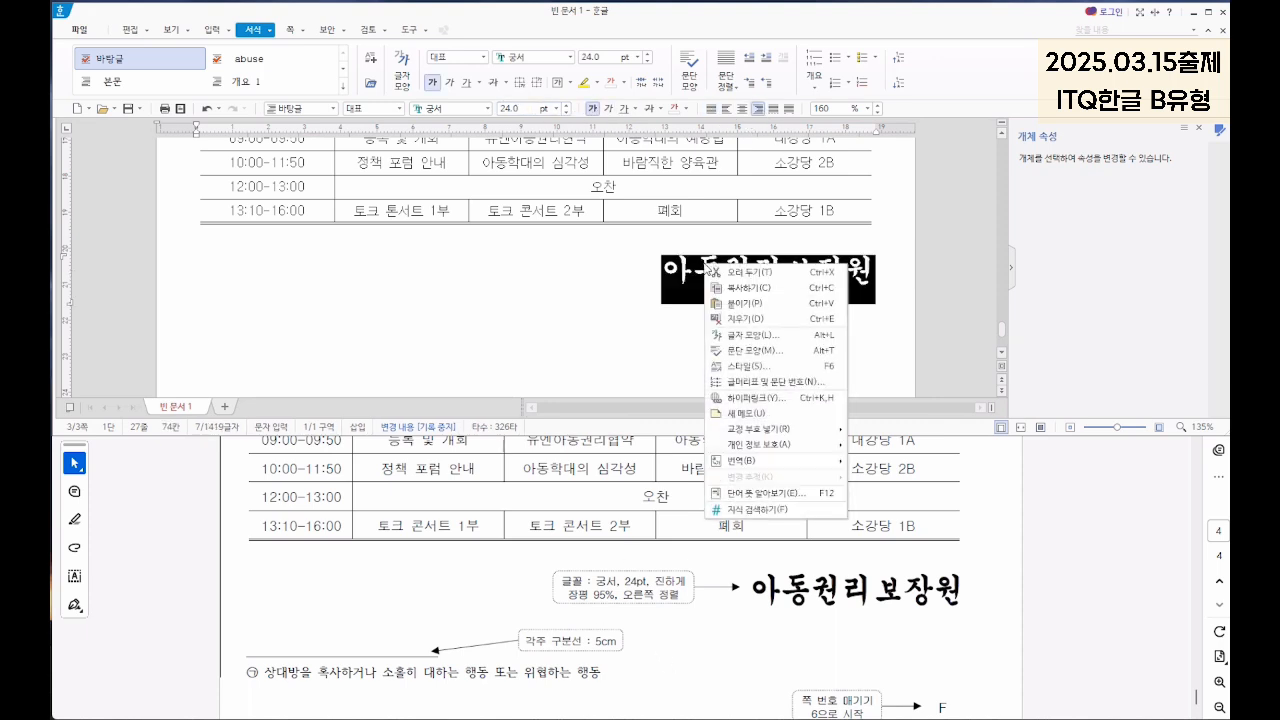
click(742, 336)
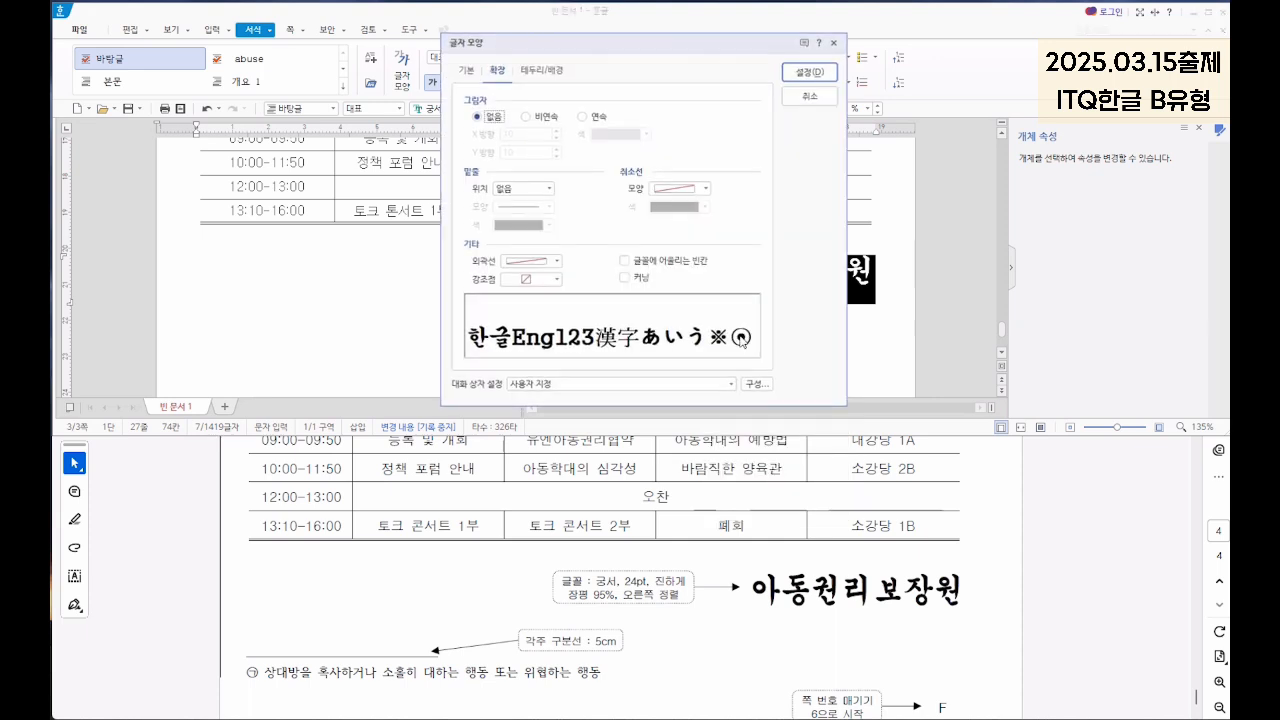
click(466, 70)
key(Tab)
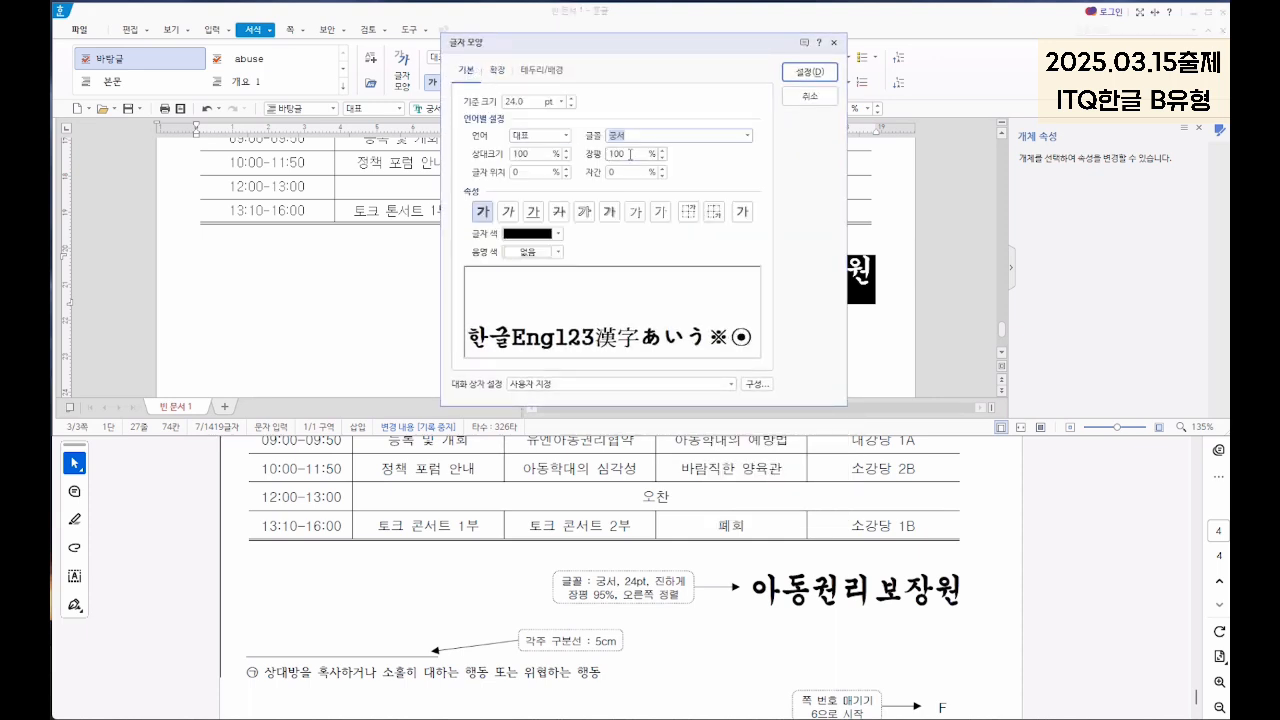
text(95)
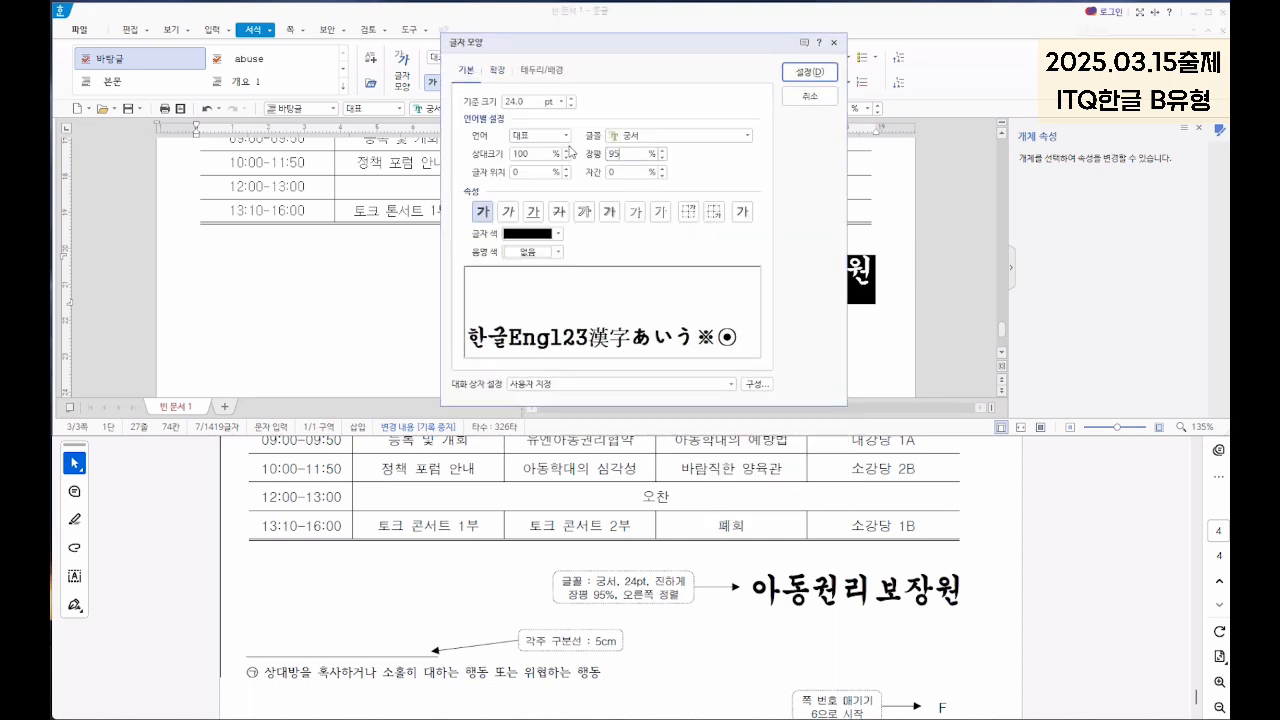
click(810, 72)
Step: Insert page numbers at the lower right of the pages in A,B,C format, without the surrounding dashes (줄표 넣기 off)
scroll(742, 270, down, 1)
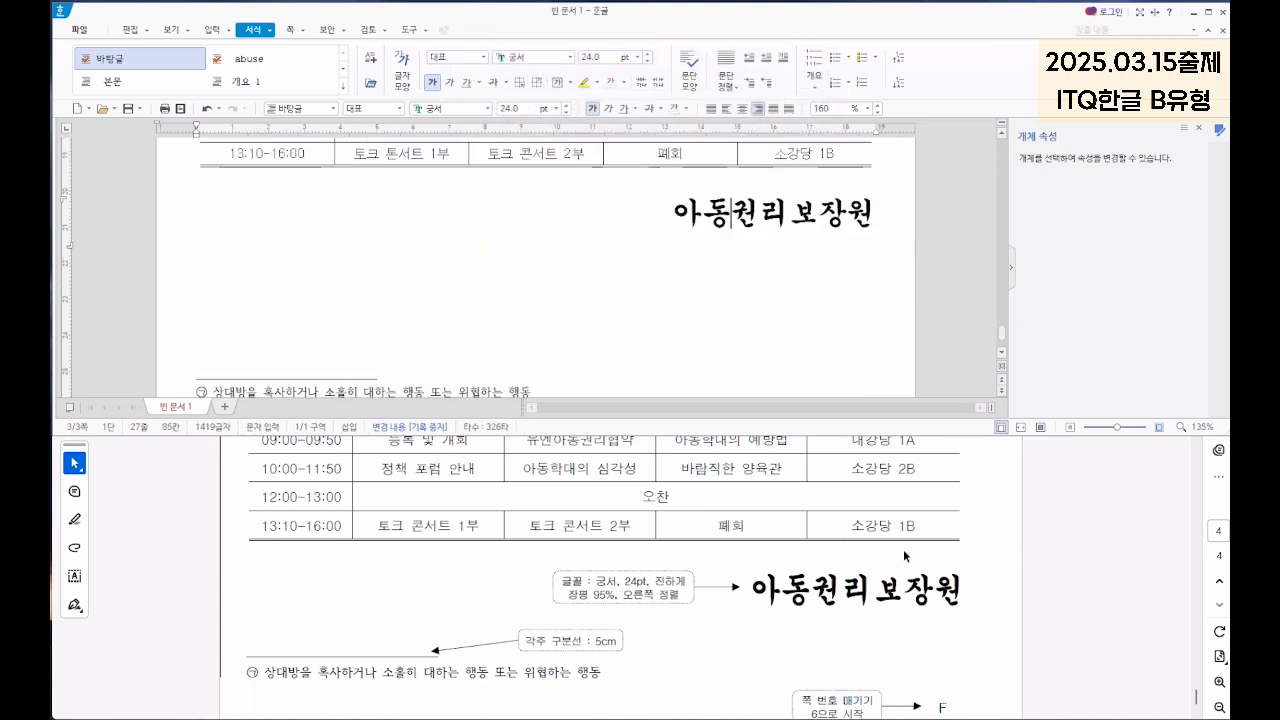
scroll(904, 555, down, 1)
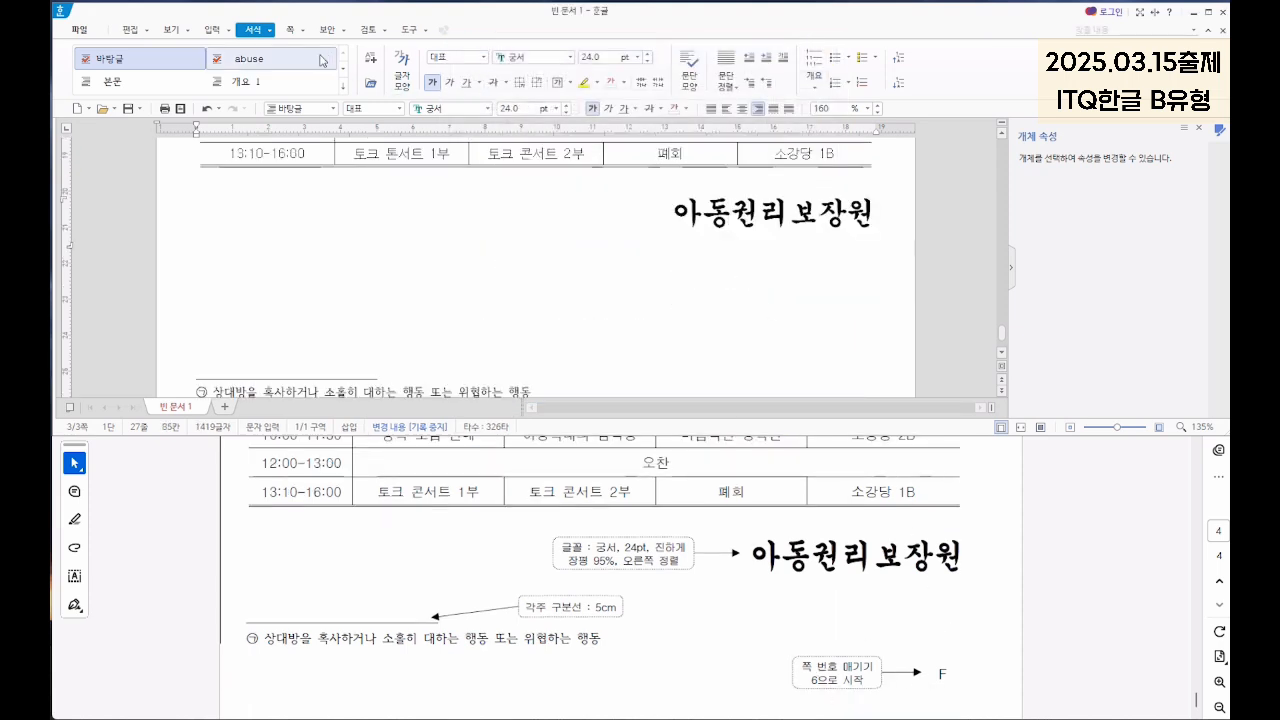
click(290, 31)
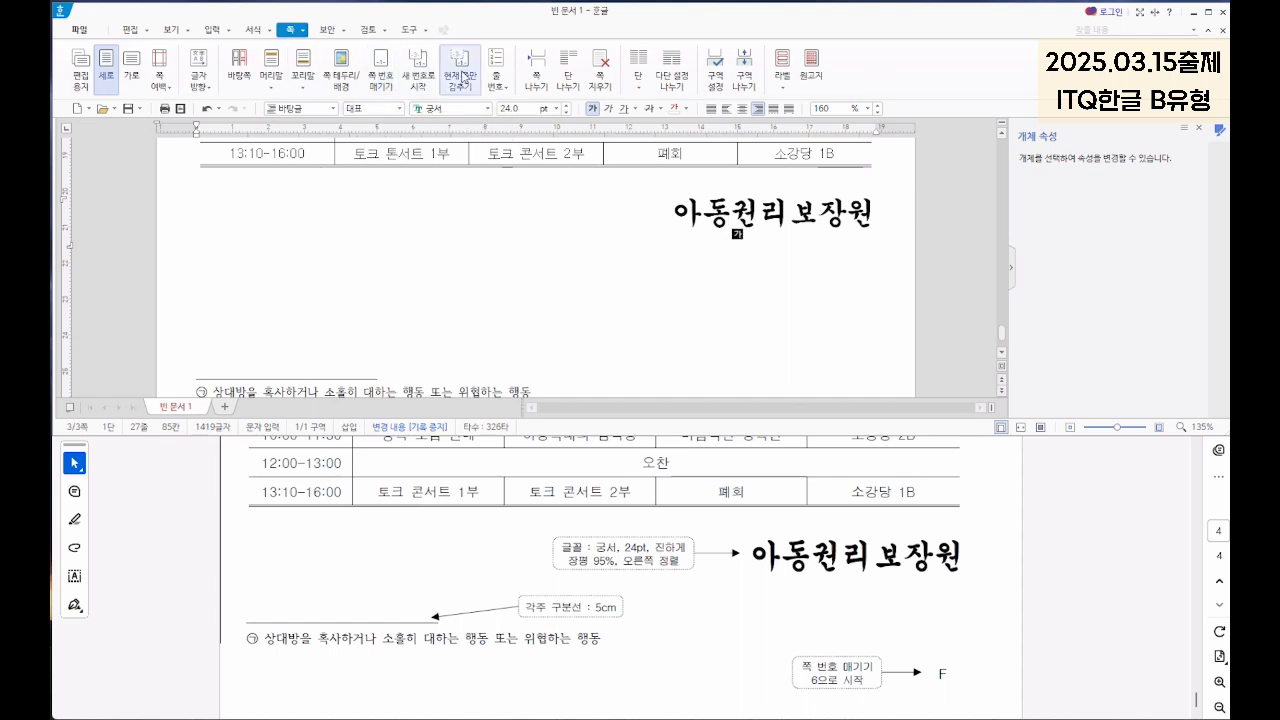
click(381, 70)
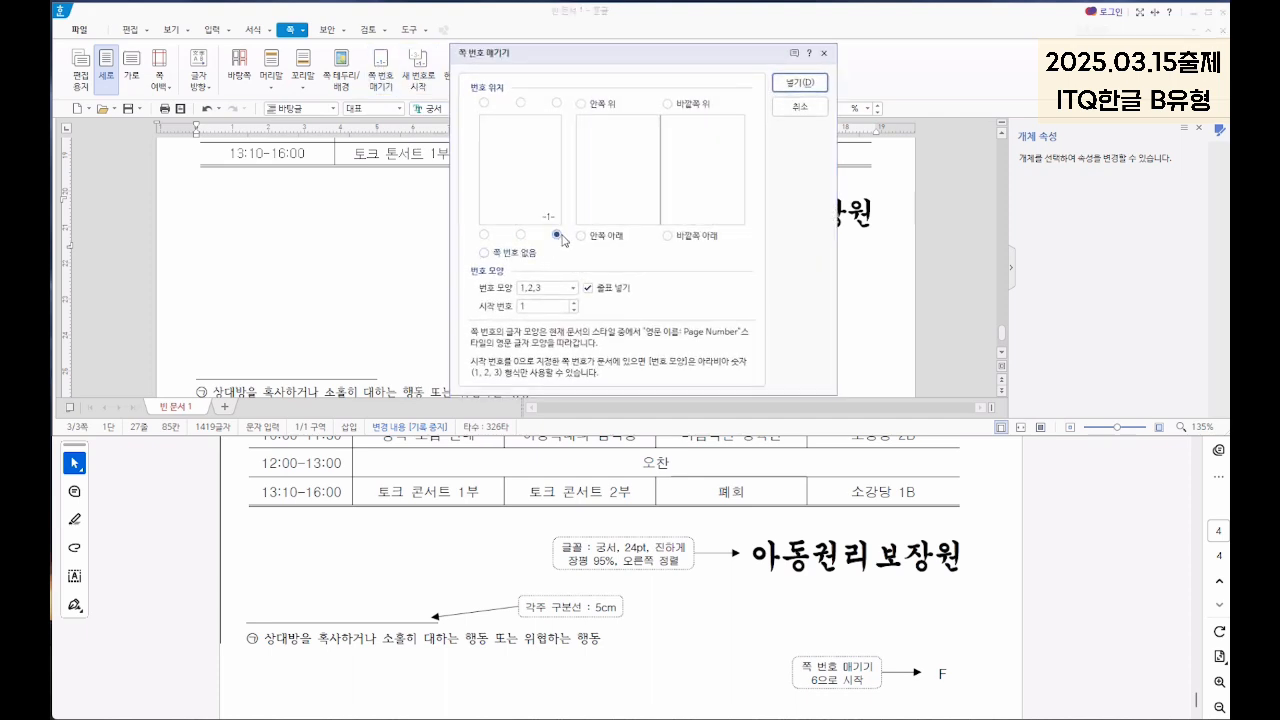
click(589, 288)
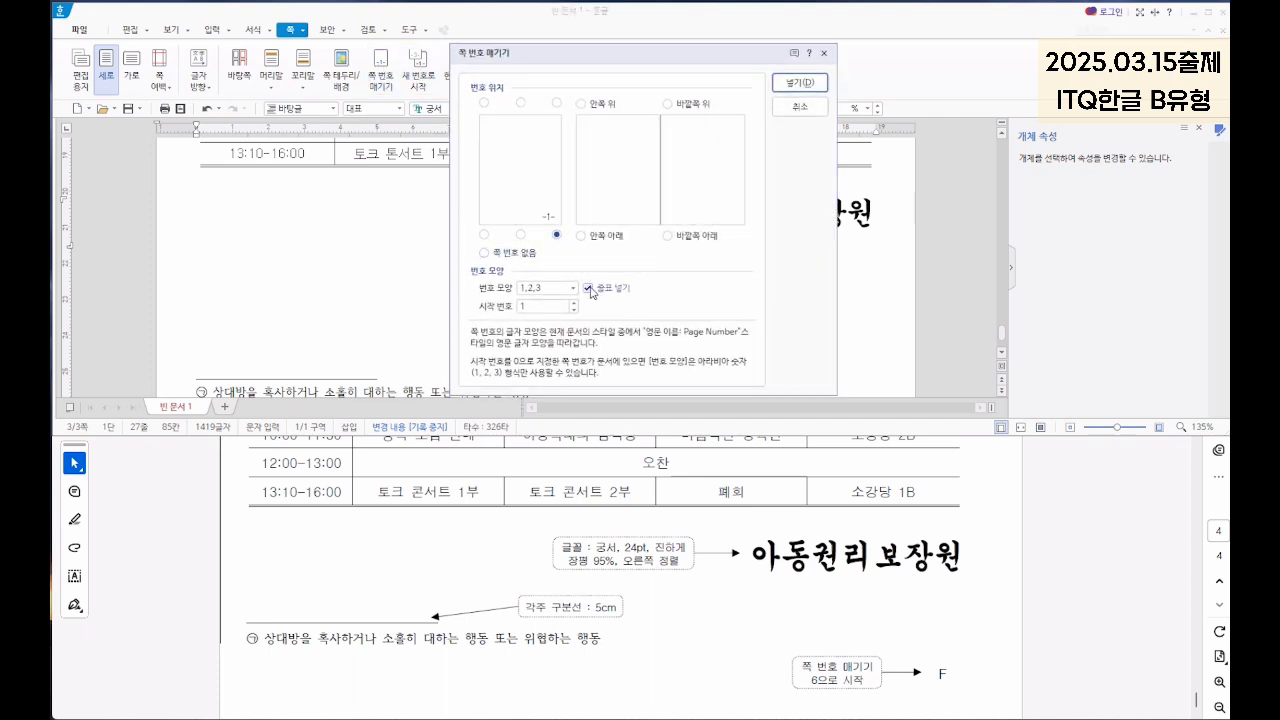
click(572, 289)
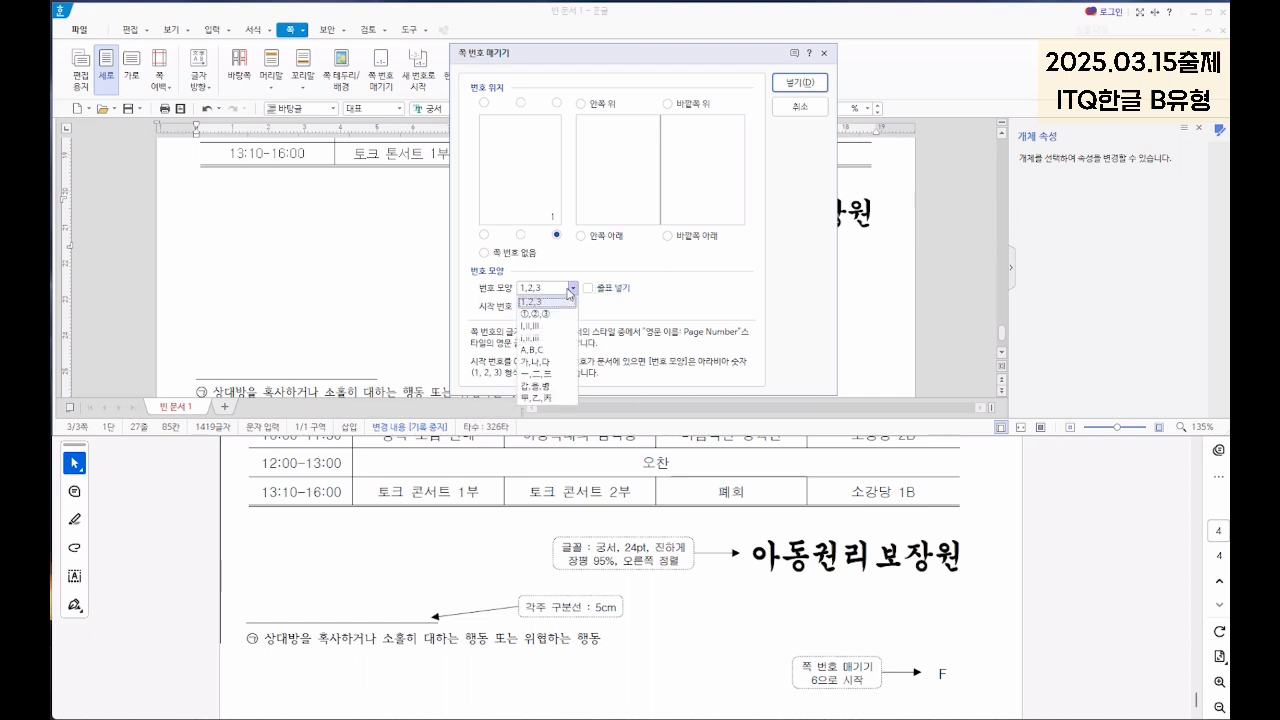
click(539, 356)
click(527, 308)
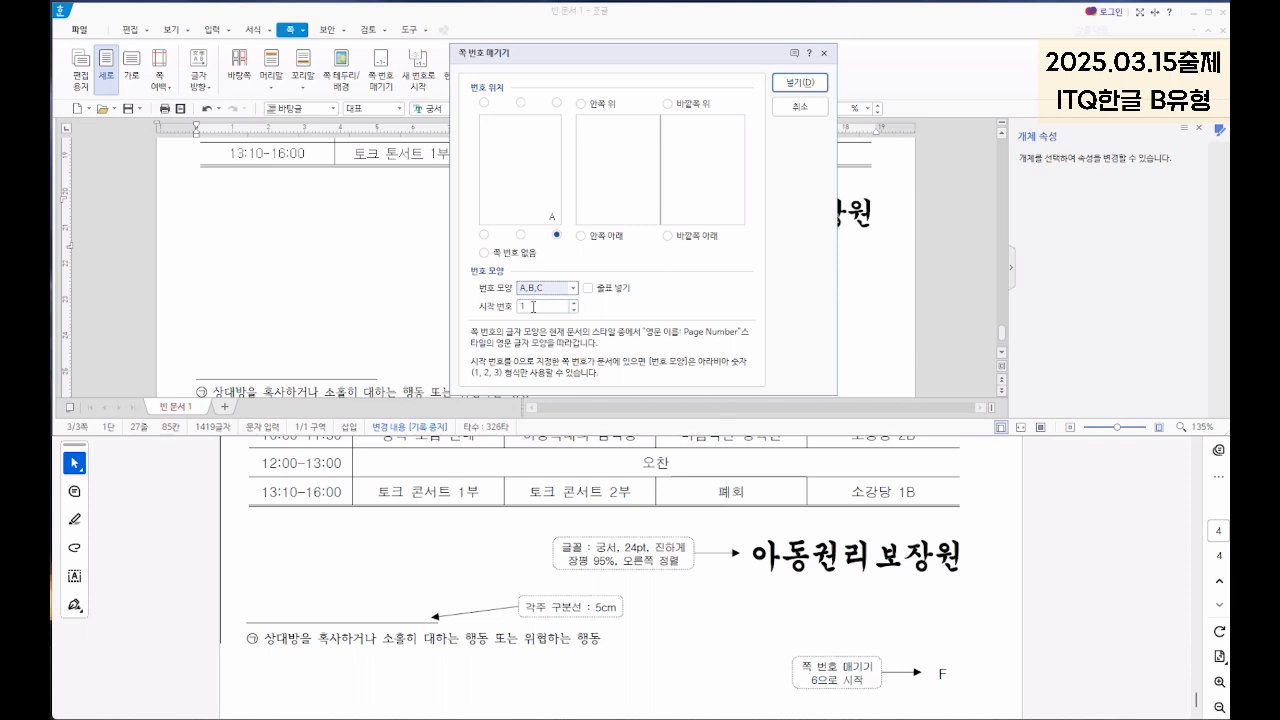
click(818, 85)
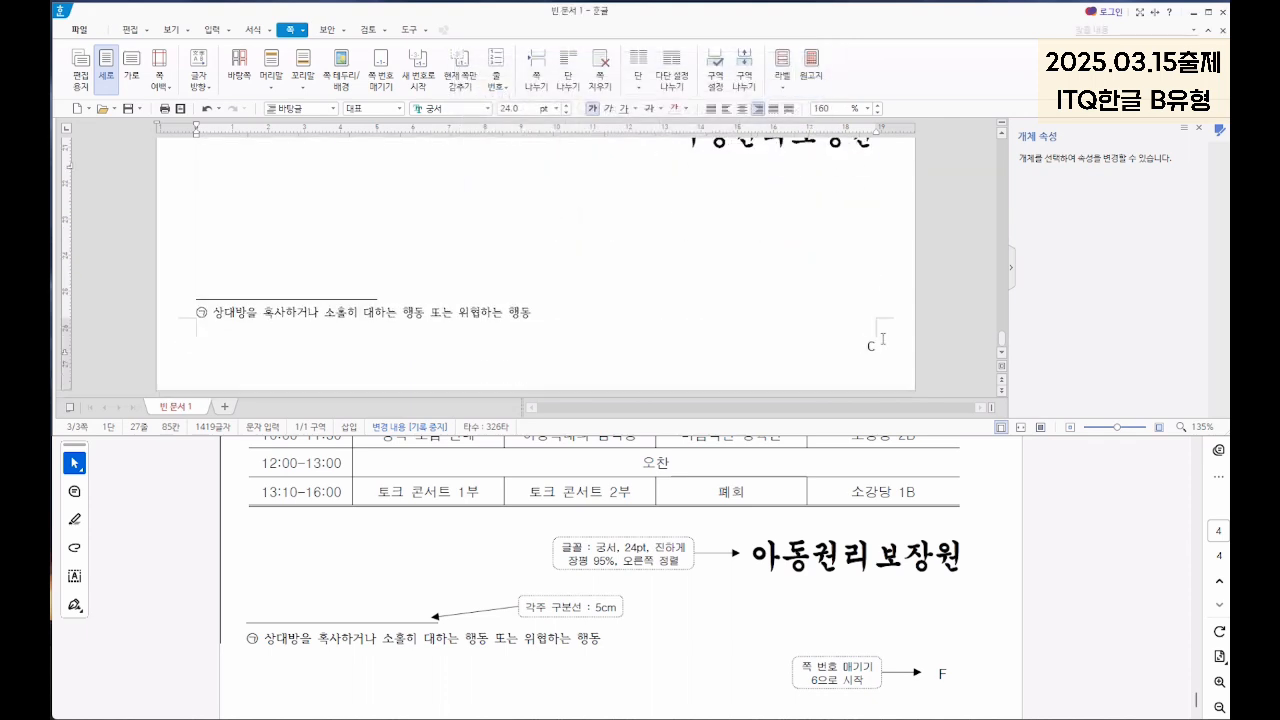
Step: Restart the page numbering (쪽 번호) at 6 from the page containing 아동권리보장원
scroll(836, 233, up, 1)
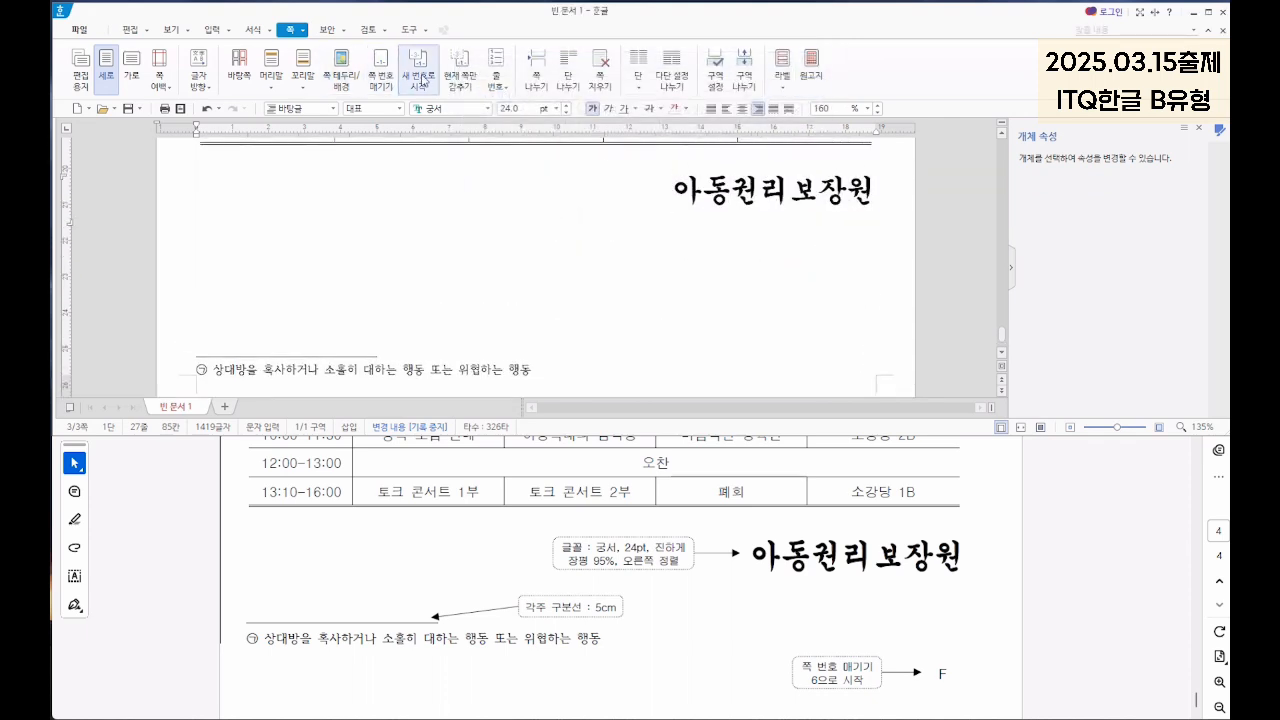
click(423, 76)
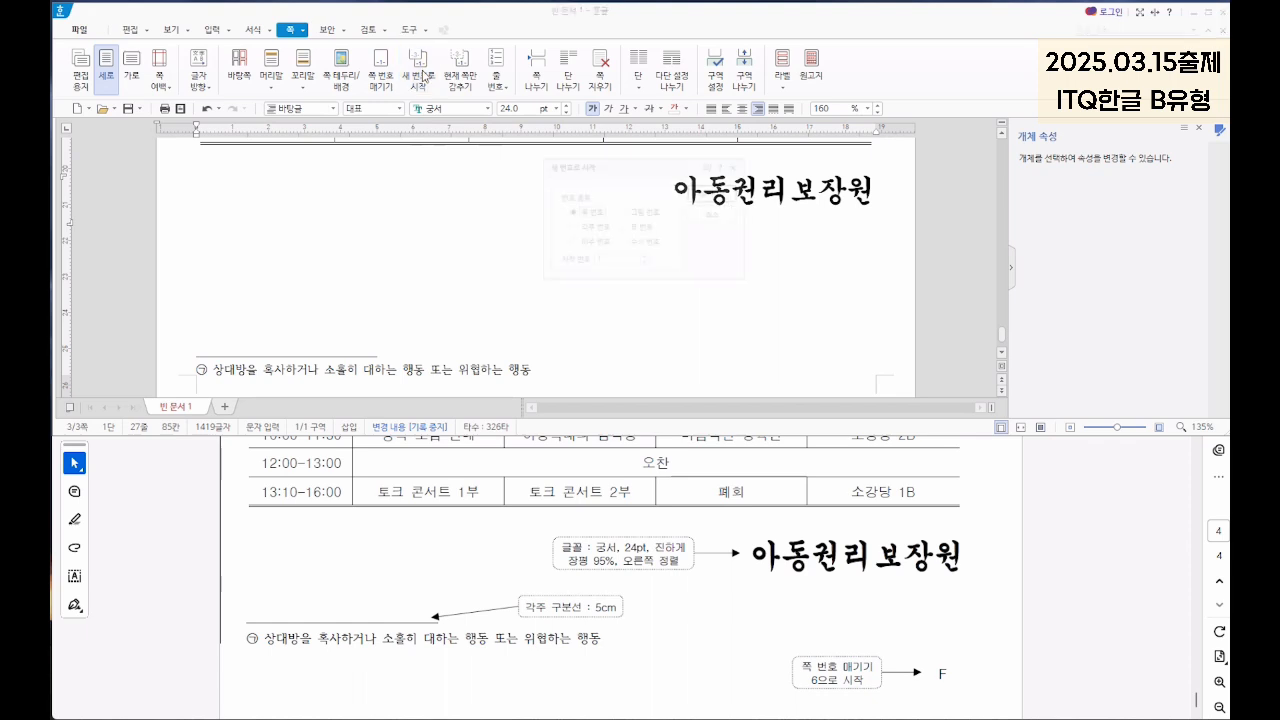
click(619, 265)
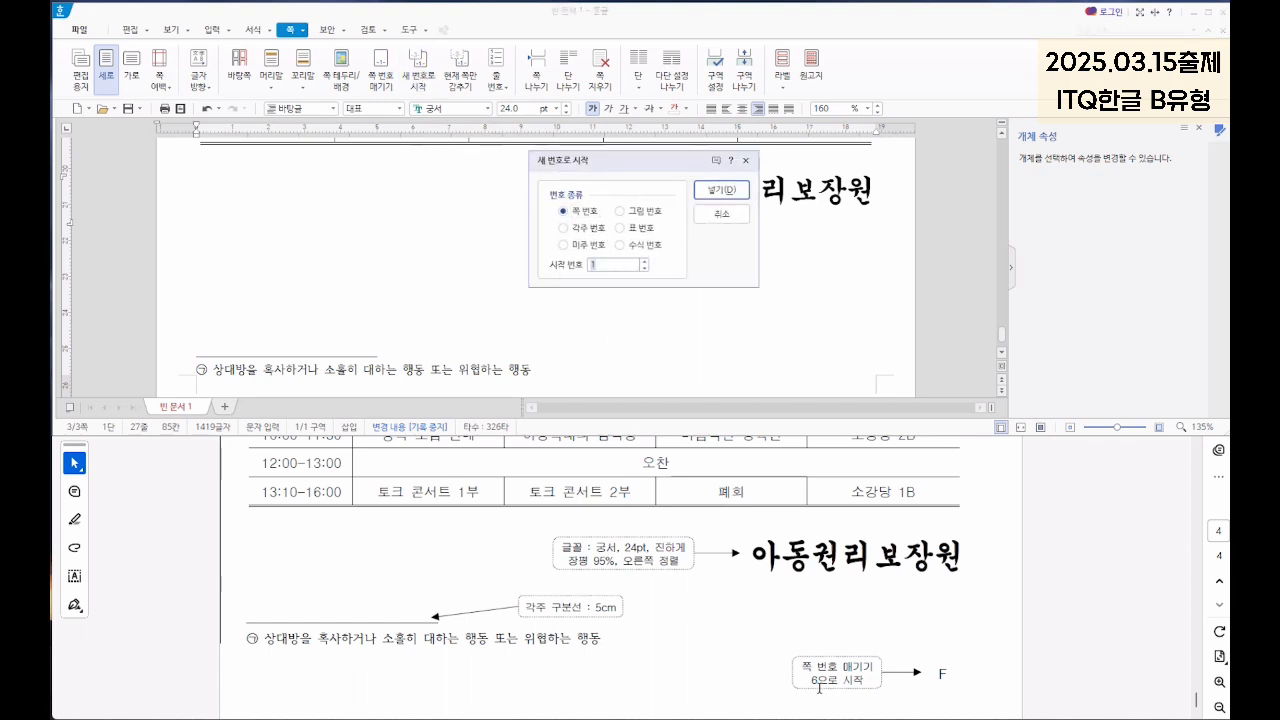
click(721, 190)
scroll(871, 337, down, 1)
Step: Hide the page number on the second page only, the one with the 정서학대의 행위 예시 drawing
scroll(882, 296, up, 2)
scroll(882, 296, up, 15)
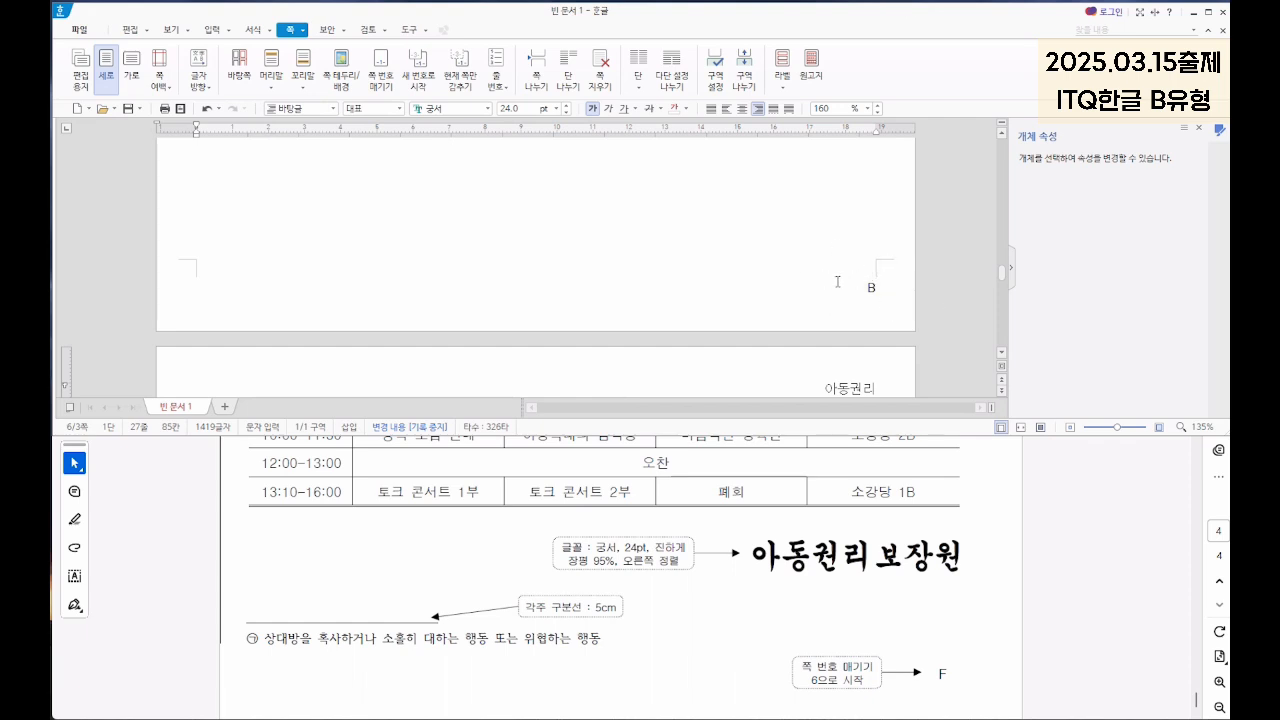
click(851, 284)
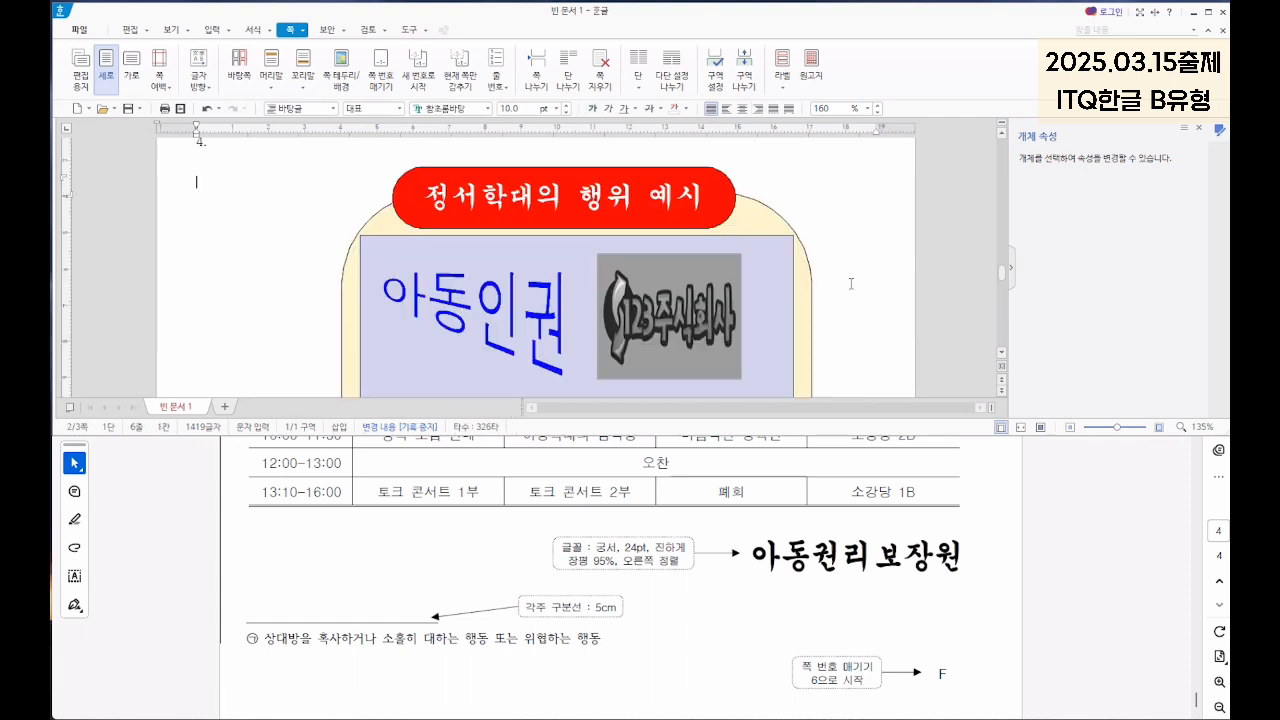
click(461, 80)
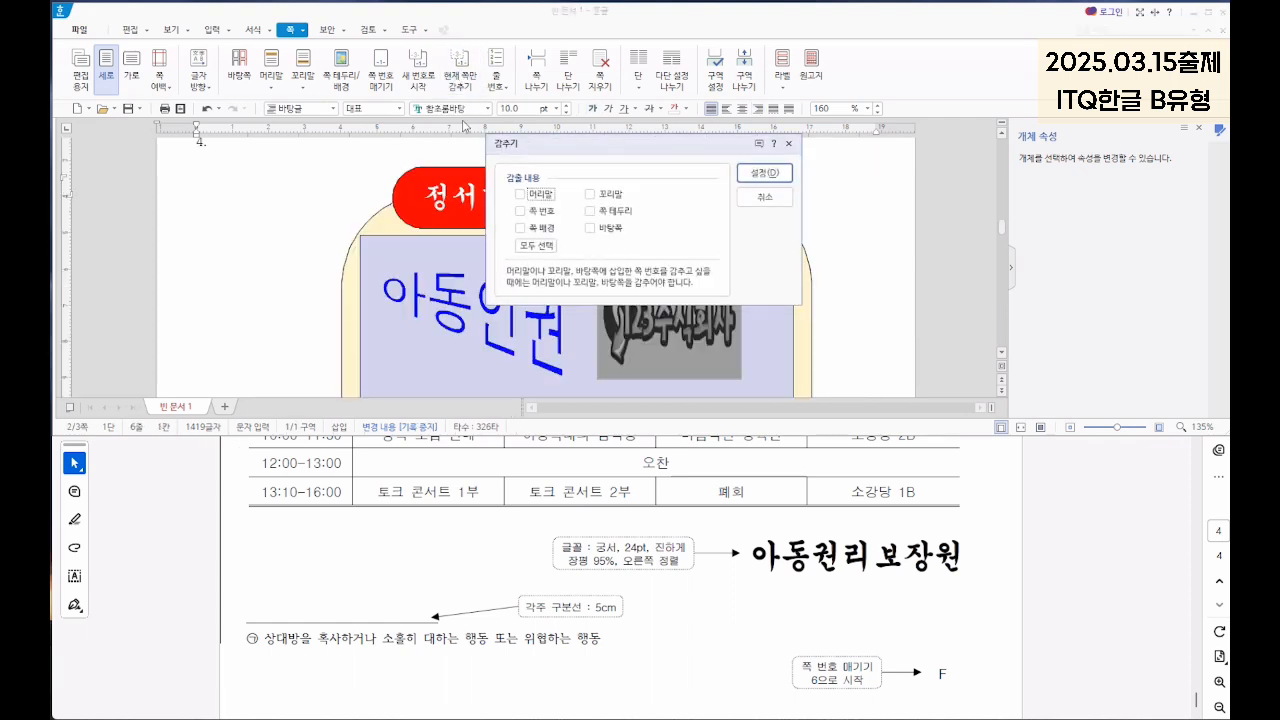
click(518, 211)
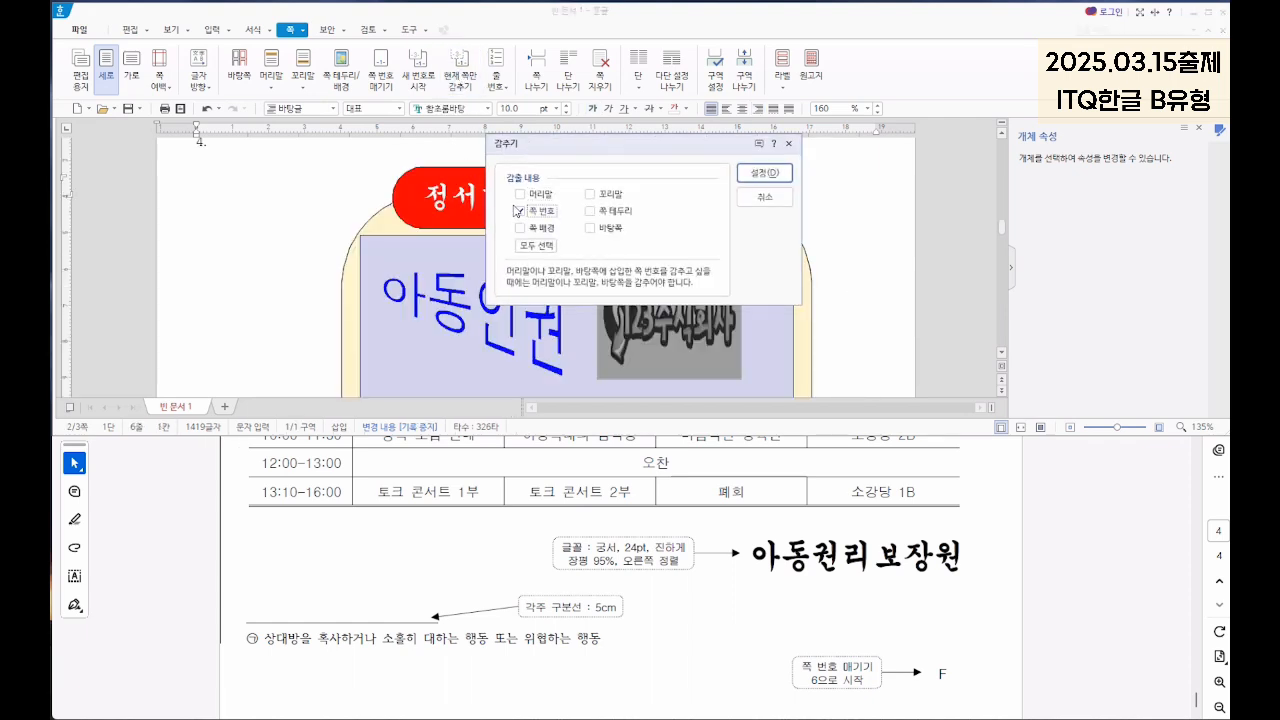
click(764, 173)
scroll(816, 260, down, 2)
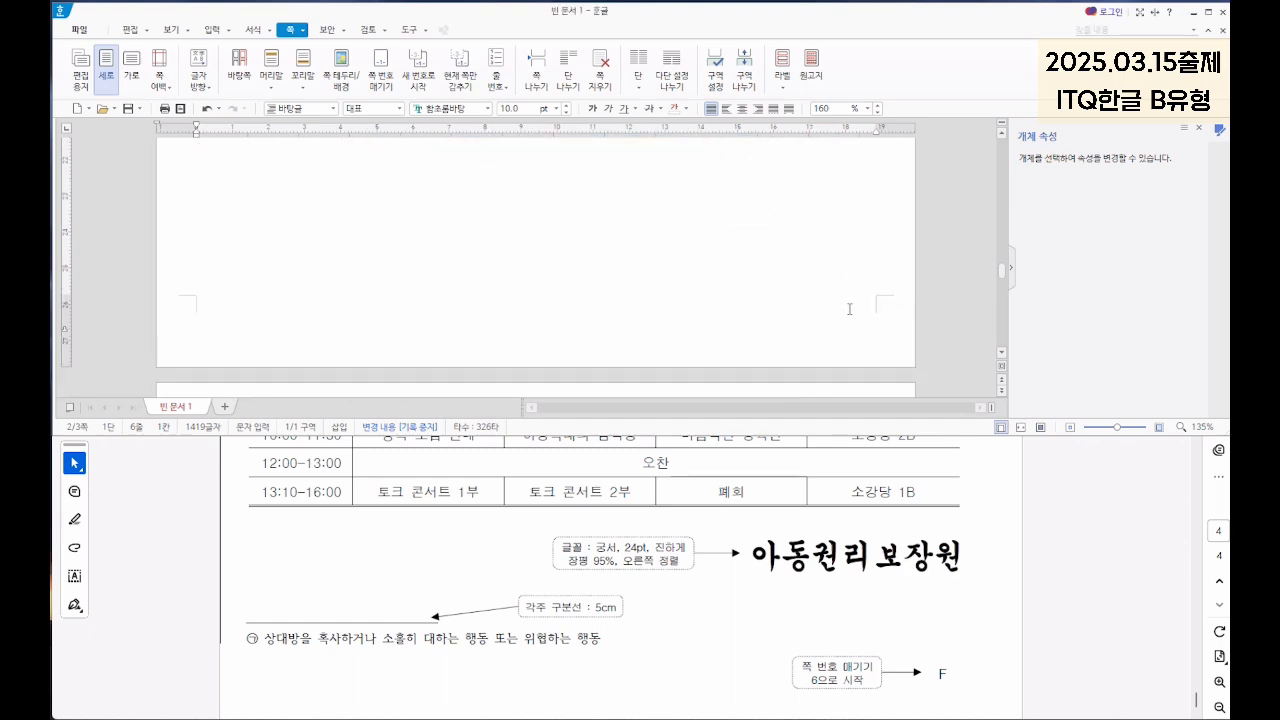
Step: Hide the page number on the first page only, placing the setting below its last box of text
scroll(845, 308, up, 8)
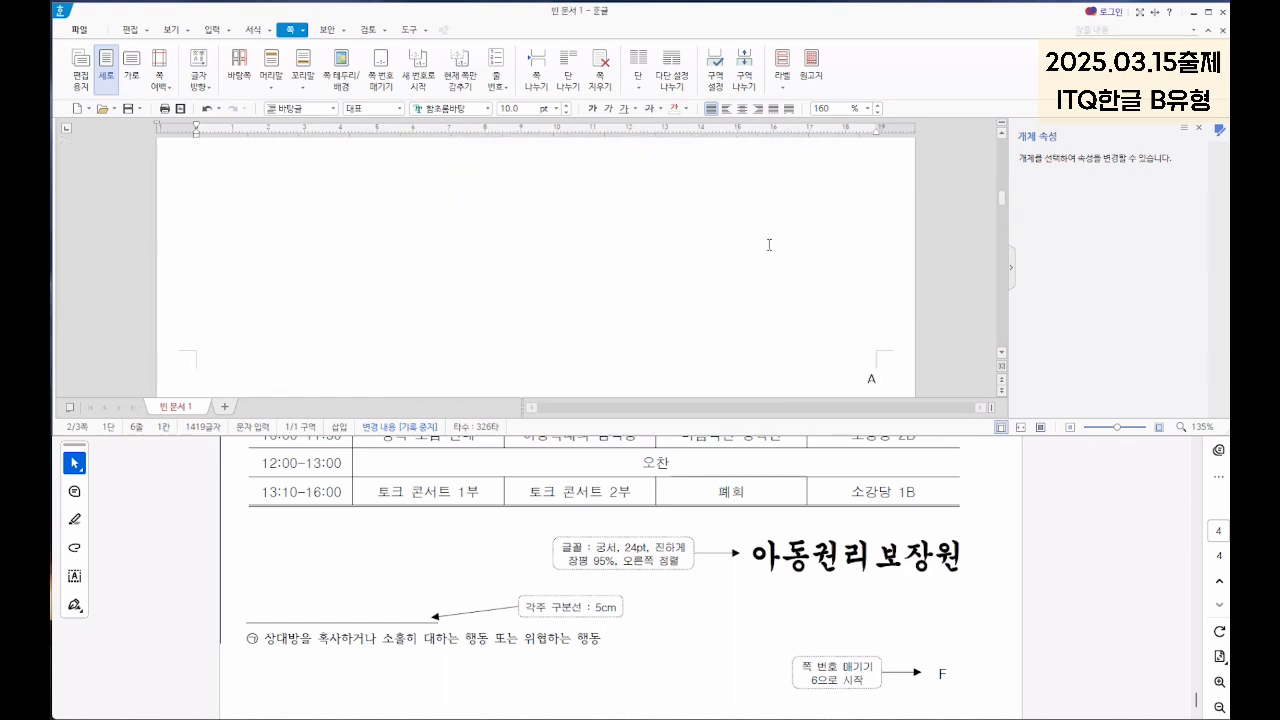
click(808, 277)
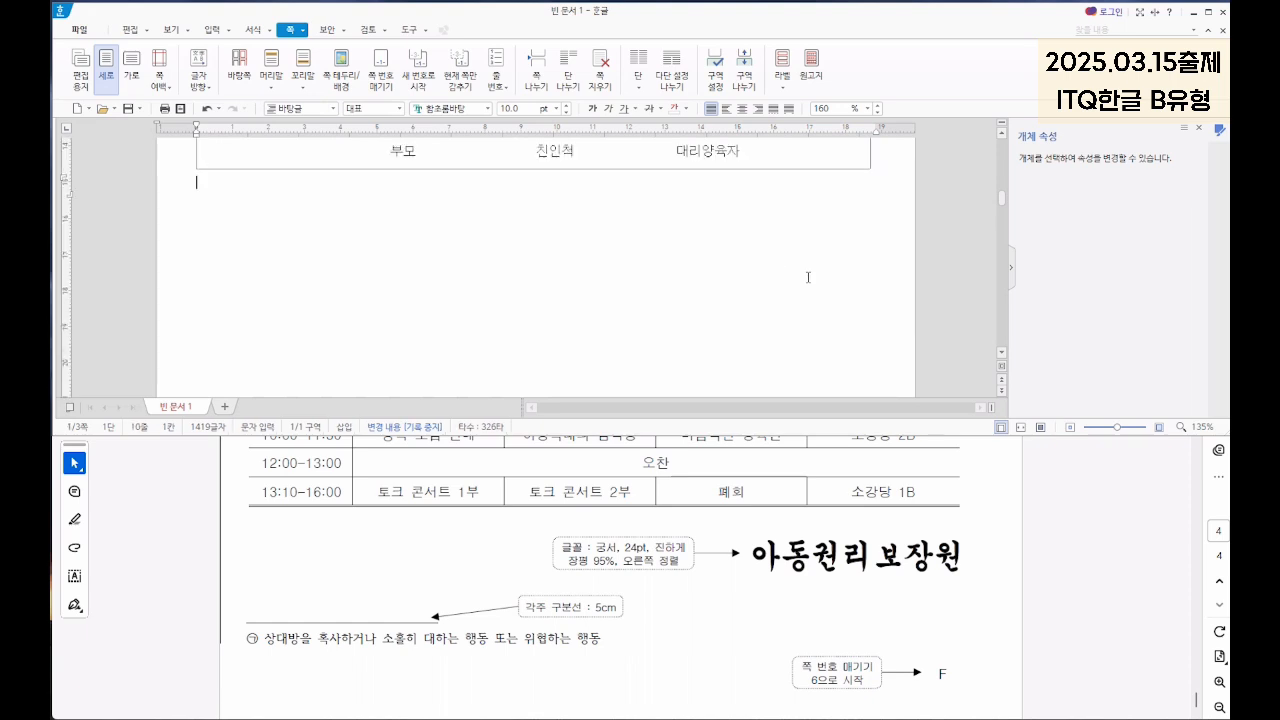
click(472, 74)
click(520, 211)
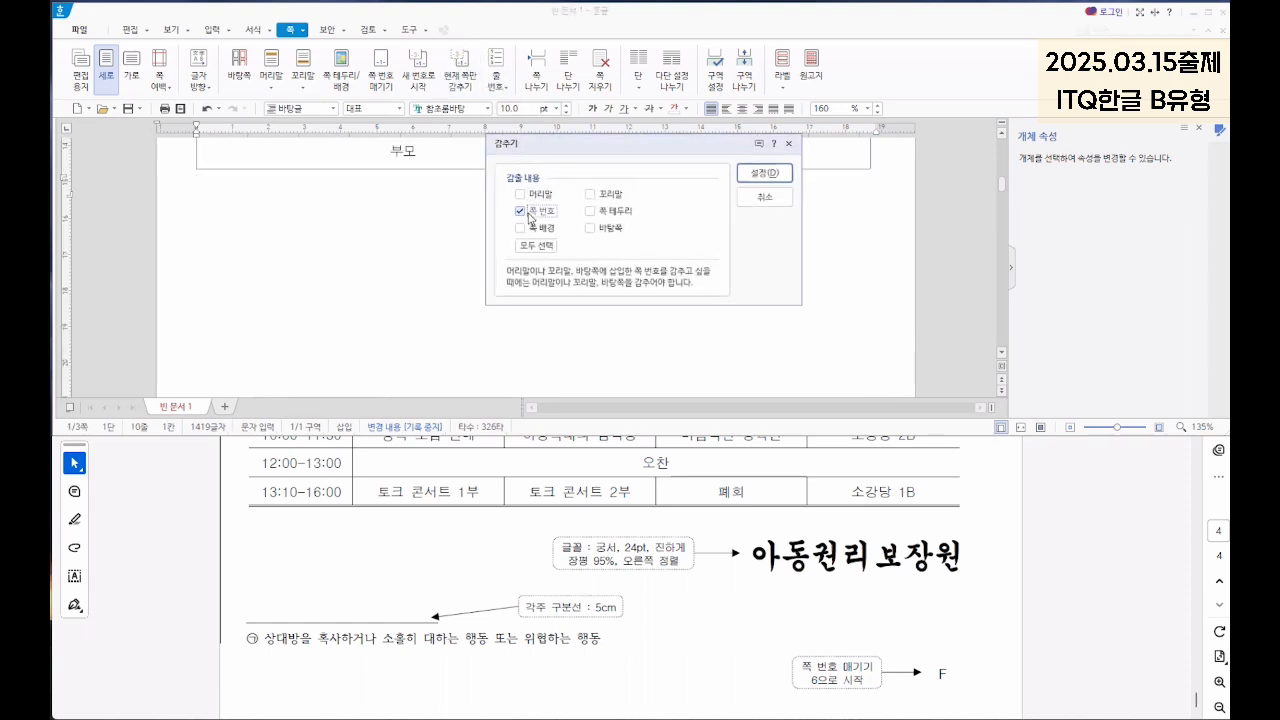
click(764, 173)
scroll(799, 280, up, 6)
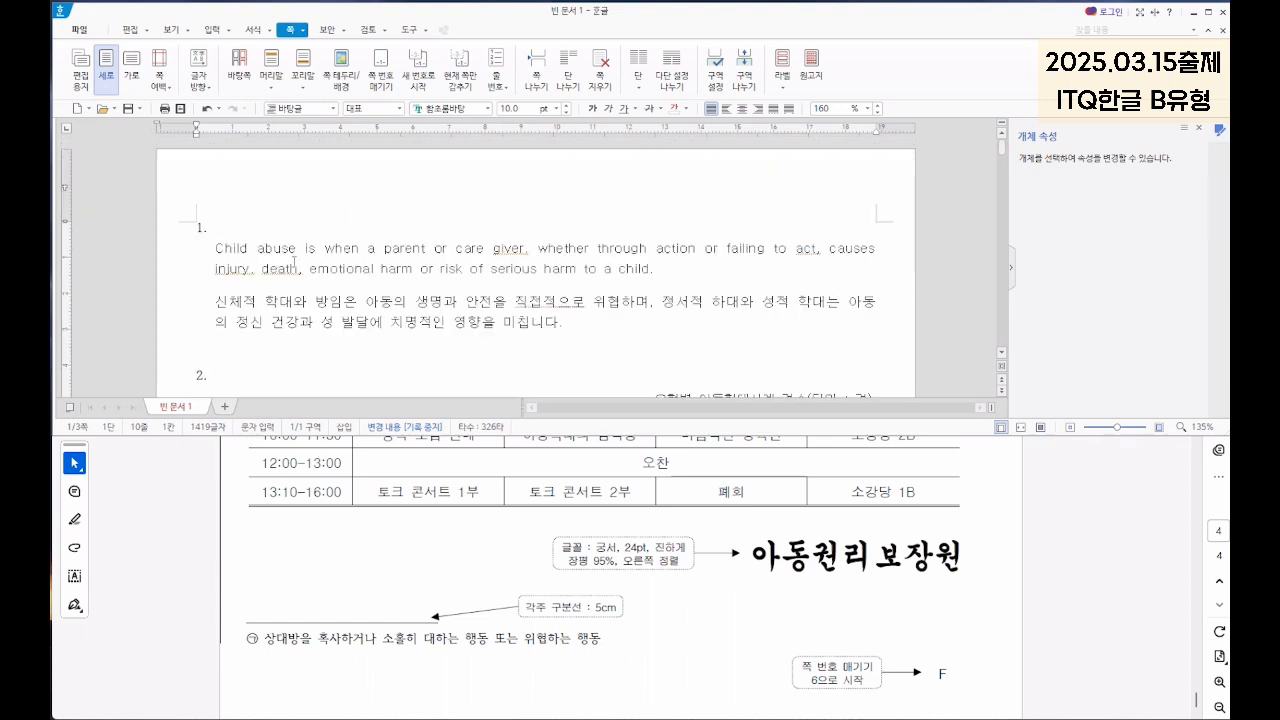
Step: Save the document as an hwp file in 문서 > ITQ, named with the examinee number and name, replacing the existing file
click(79, 29)
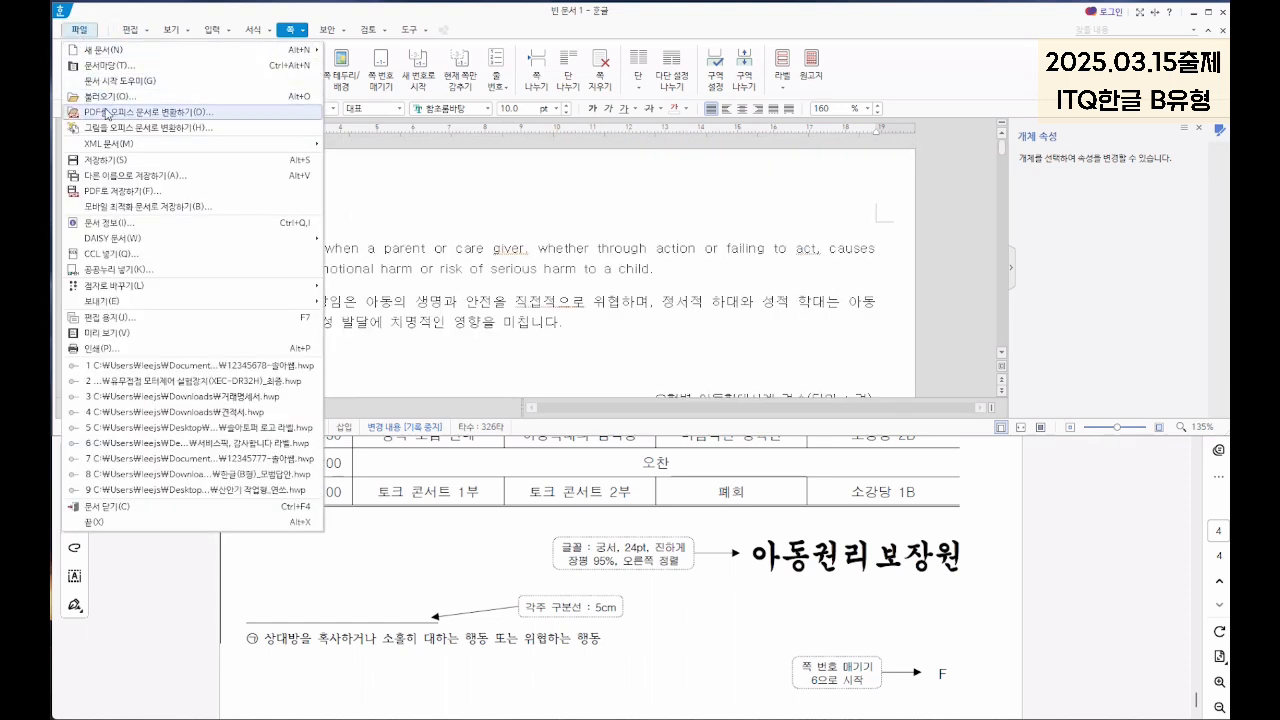
click(119, 161)
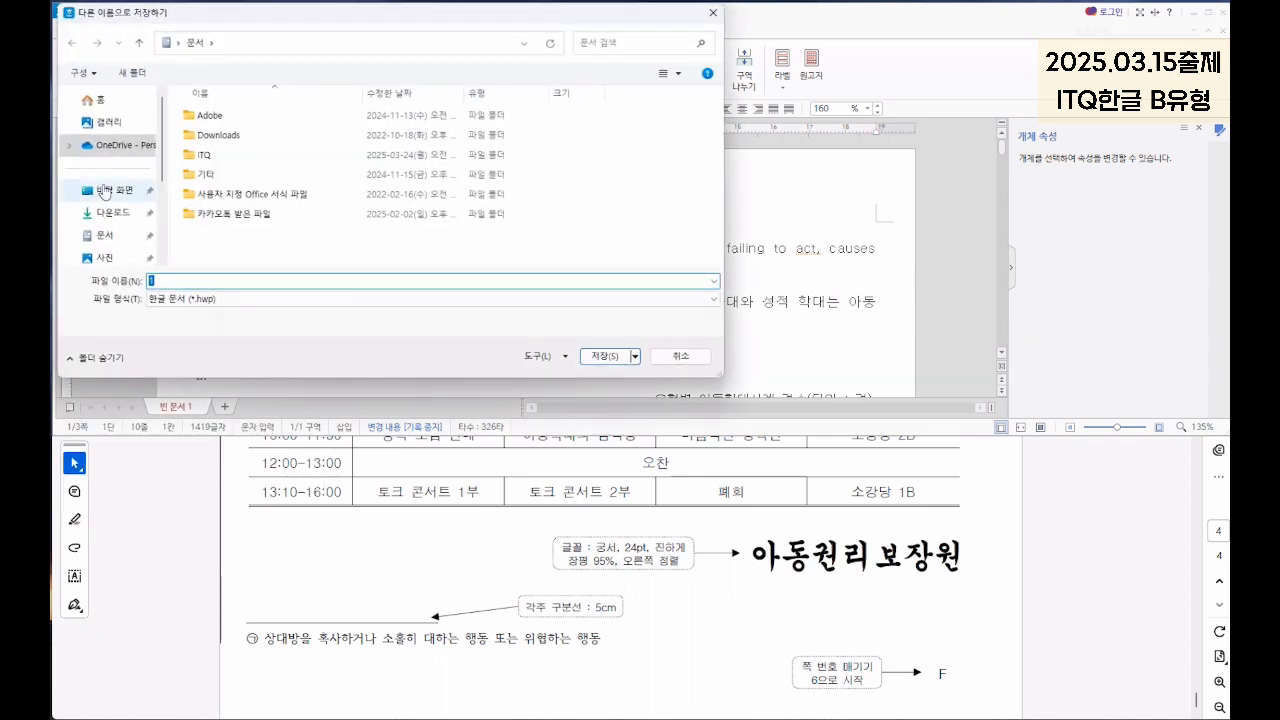
click(99, 241)
double_click(205, 155)
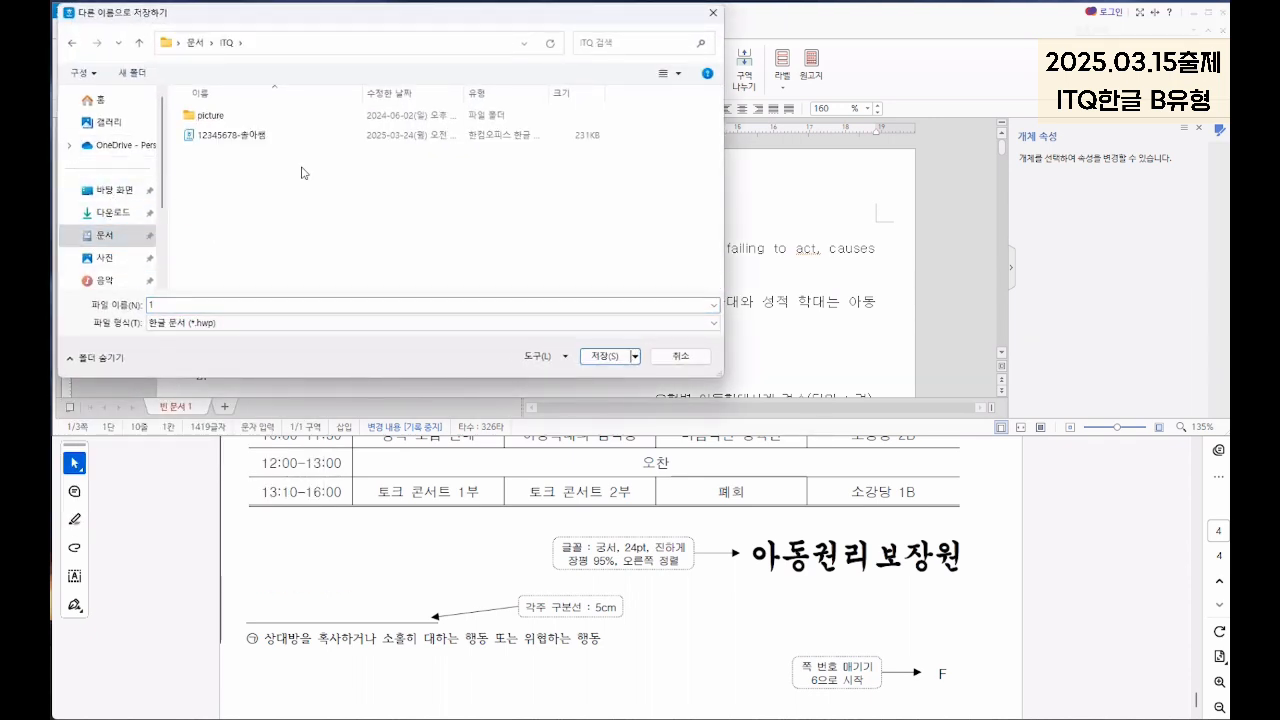
double_click(170, 306)
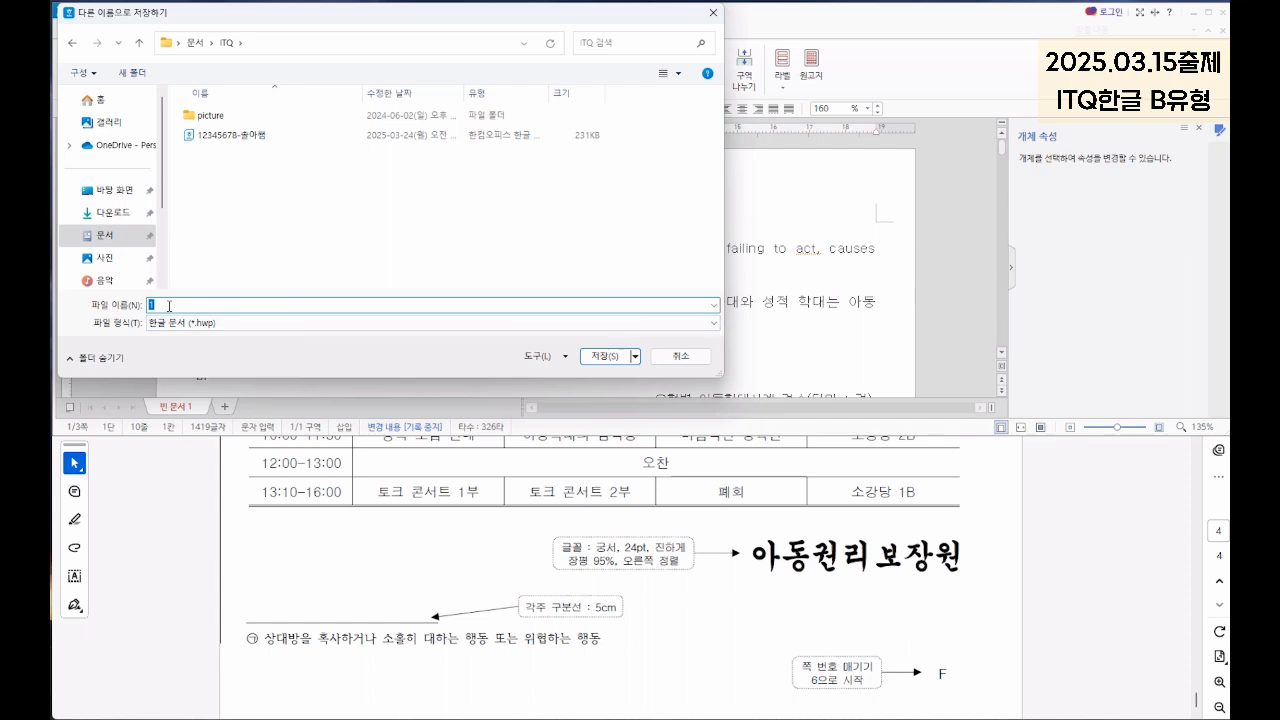
text(12345678-)
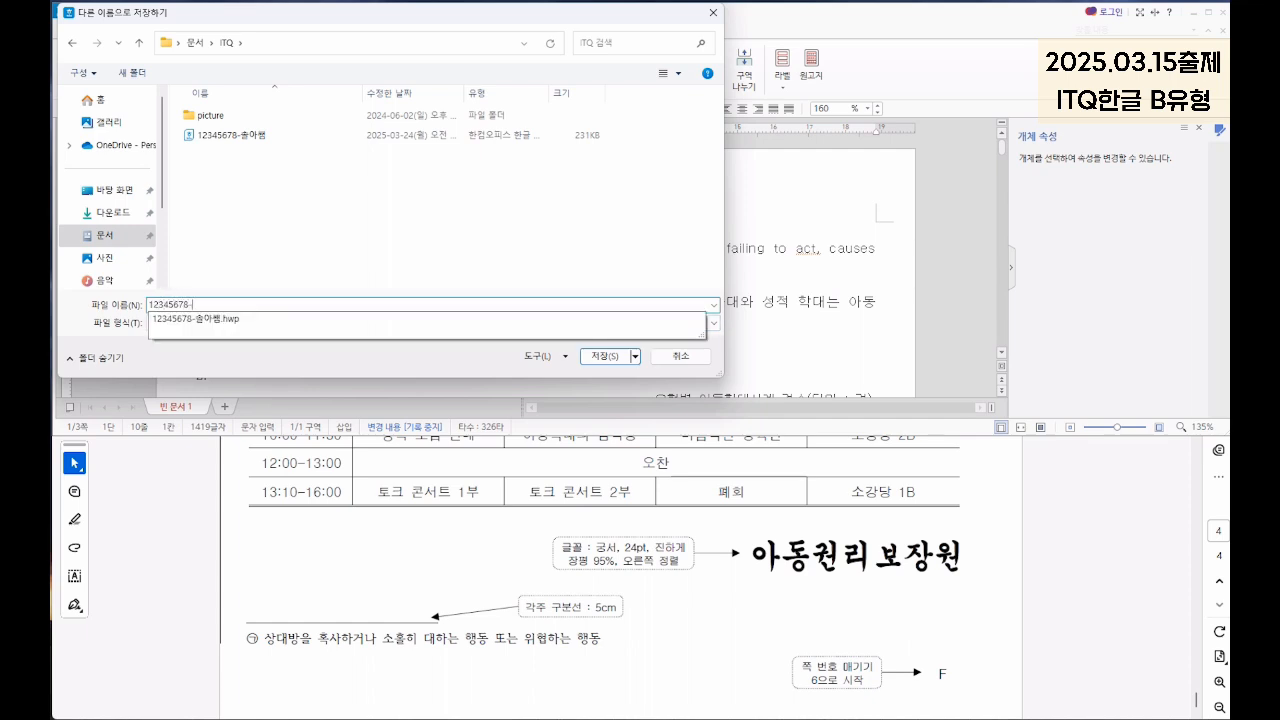
text(송아쌤)
click(594, 361)
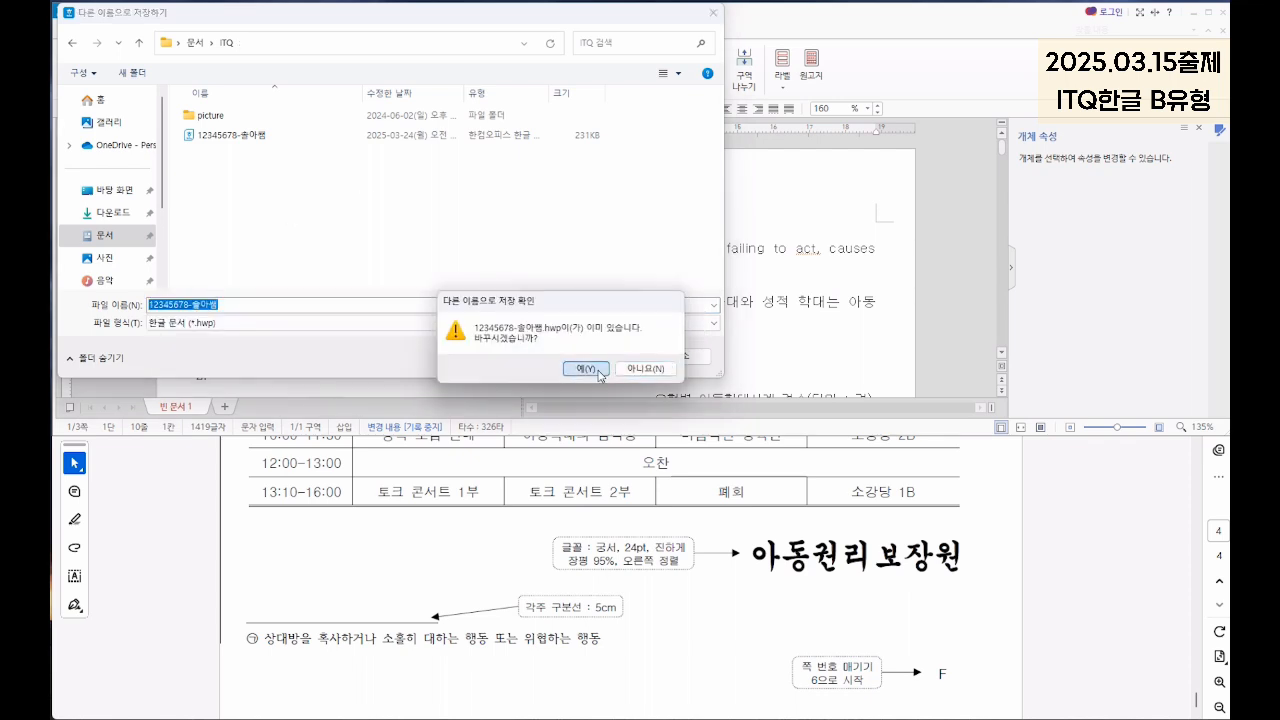
click(592, 369)
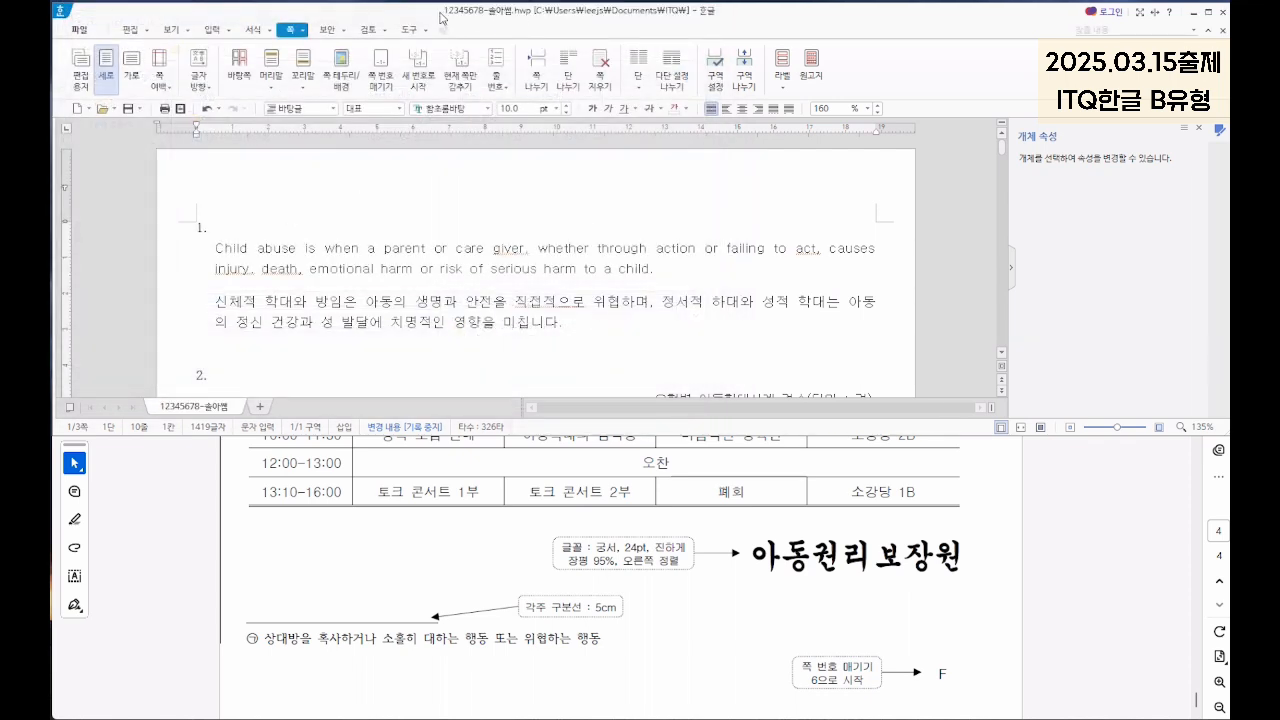